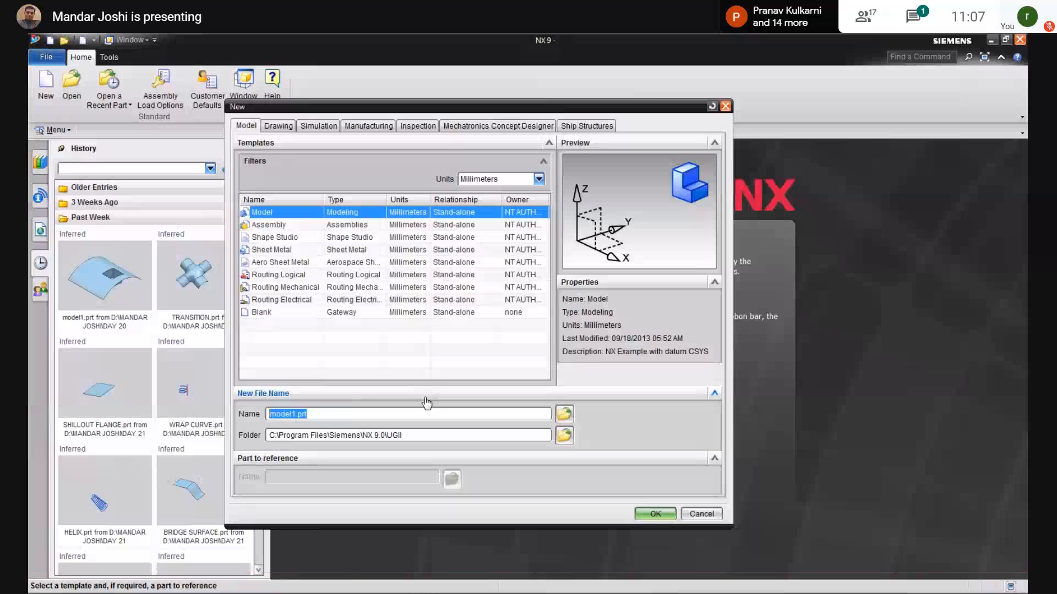
# Step: Set the new file's folder to DAY 24 inside the instructor's folder on drive D
pyautogui.click(564, 439)
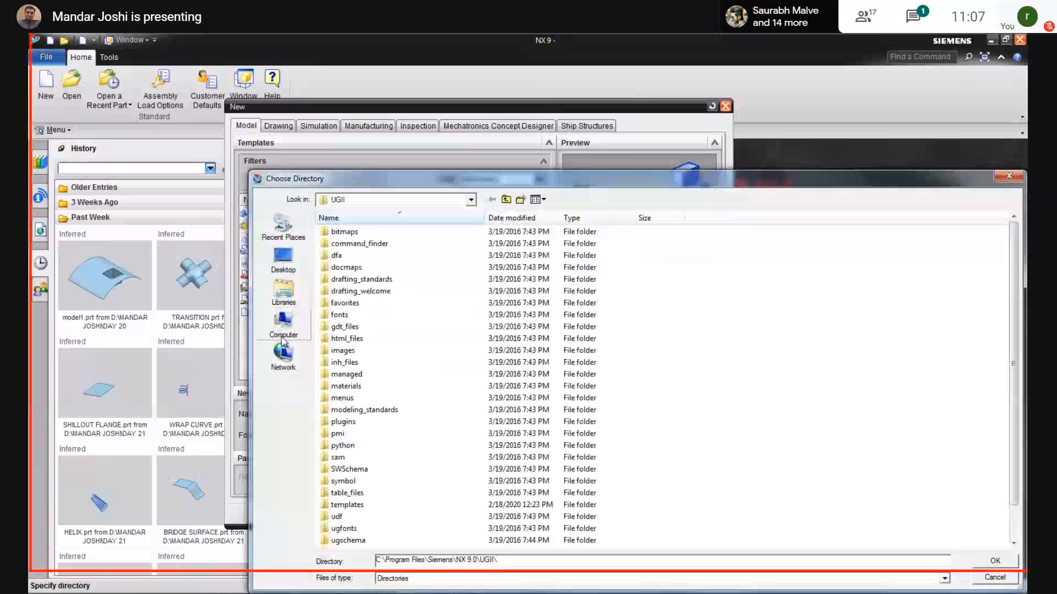
pyautogui.click(284, 325)
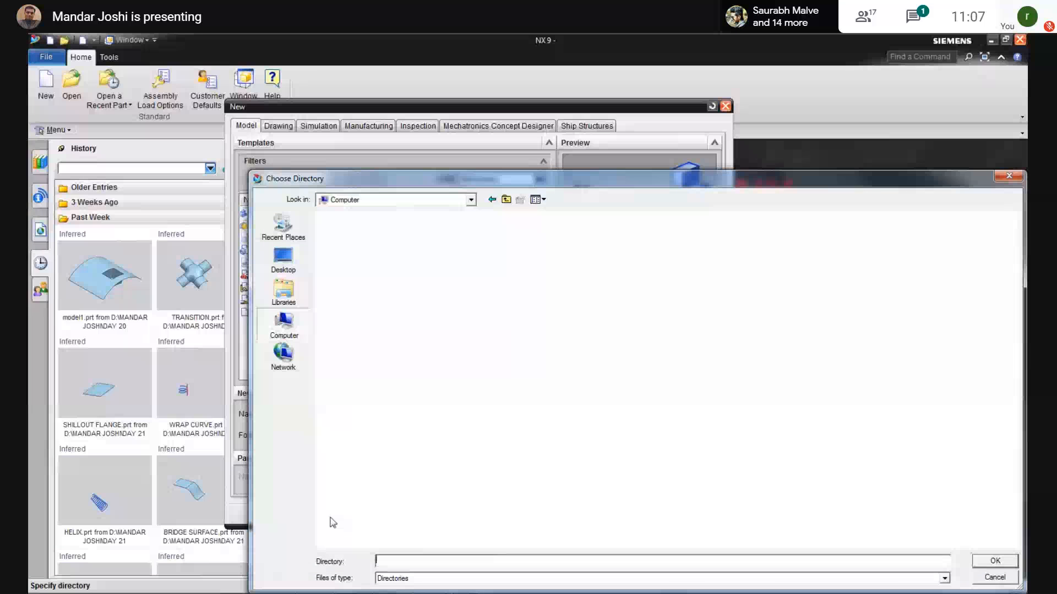
pyautogui.doubleClick(479, 235)
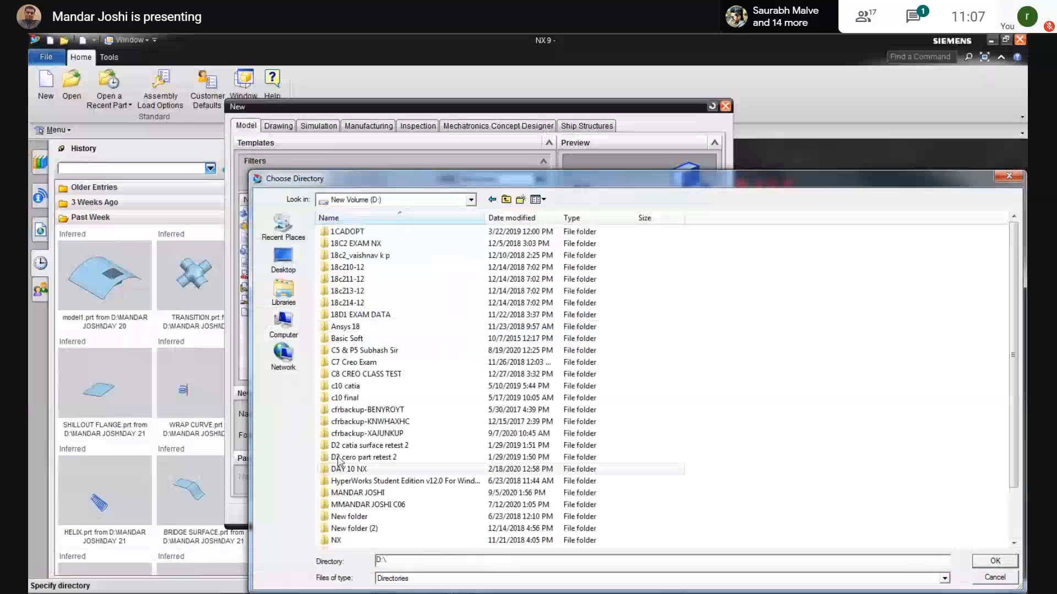
pyautogui.doubleClick(358, 492)
pyautogui.click(343, 471)
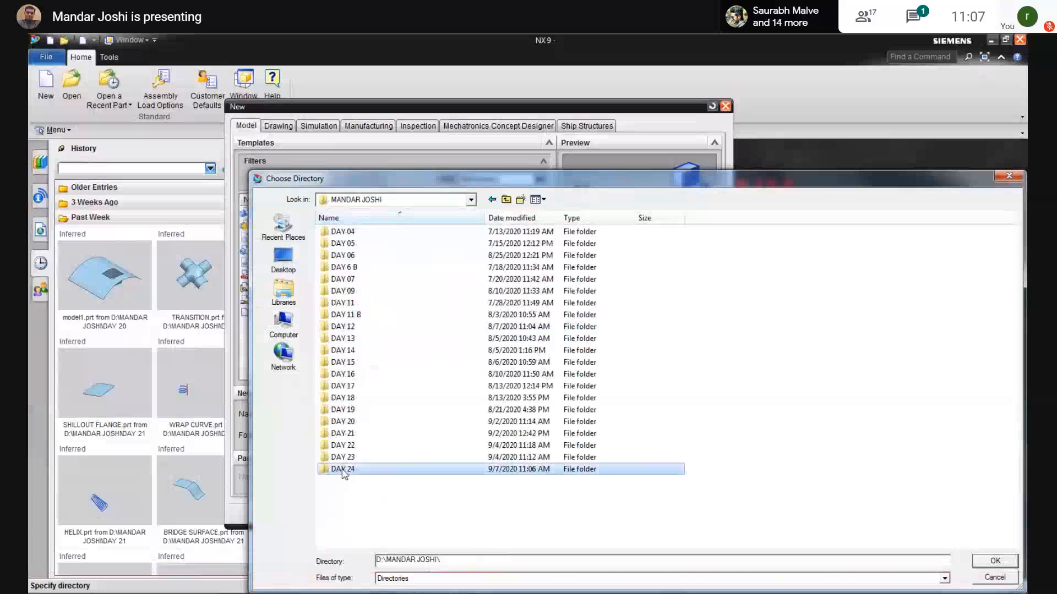
pyautogui.doubleClick(343, 471)
pyautogui.click(993, 562)
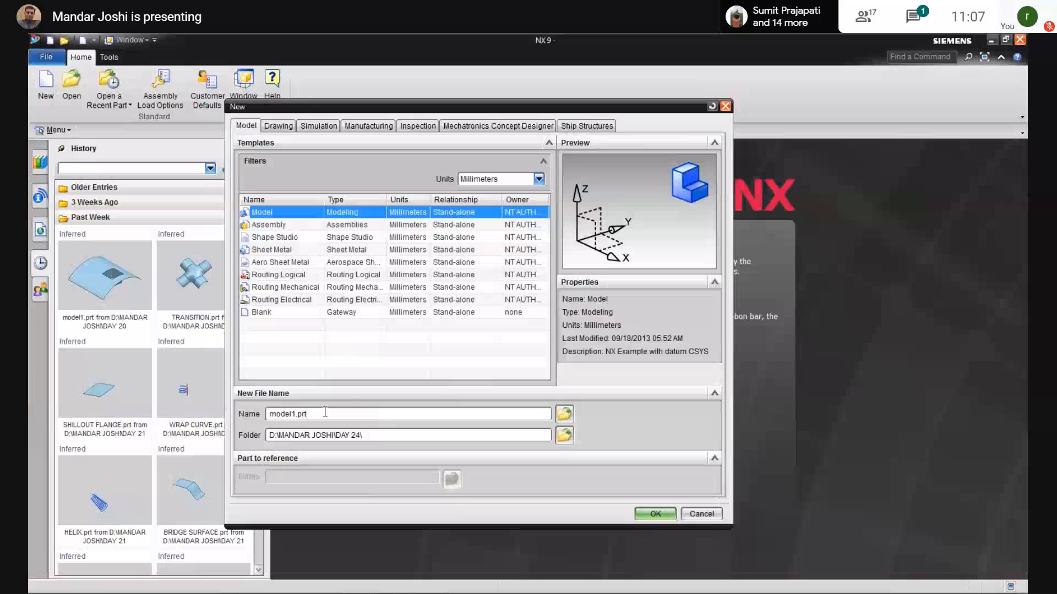
# Step: Name the new millimetre Model part Bend.prt and create it
pyautogui.press('BackSpace')
pyautogui.press('BackSpace')
pyautogui.press('BackSpace')
pyautogui.press('BackSpace')
pyautogui.press('BackSpace')
pyautogui.press('BackSpace')
pyautogui.press('BackSpace')
pyautogui.press('BackSpace')
pyautogui.press('BackSpace')
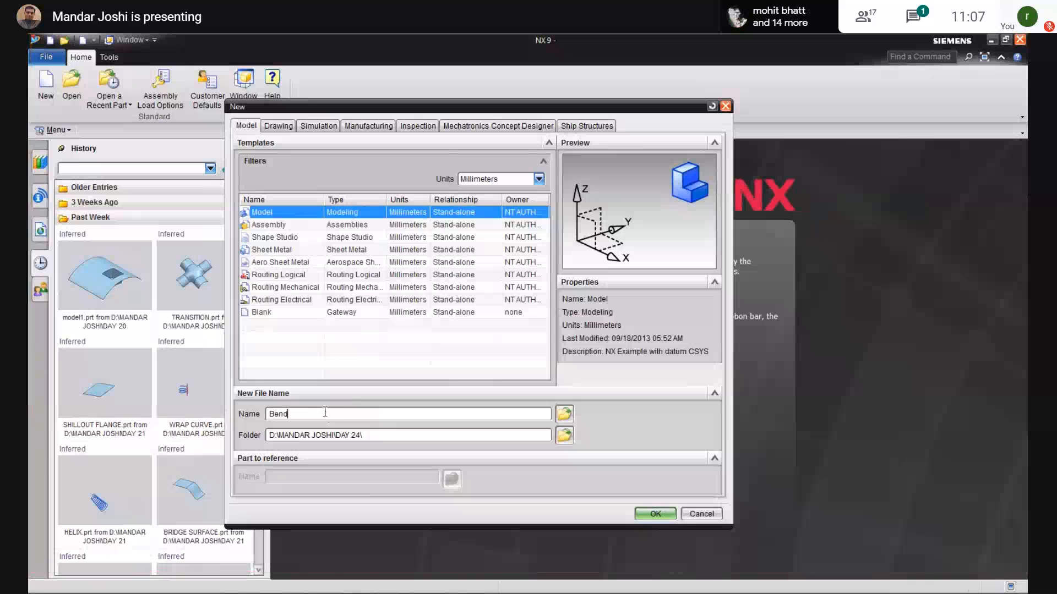
pyautogui.write('Bend')
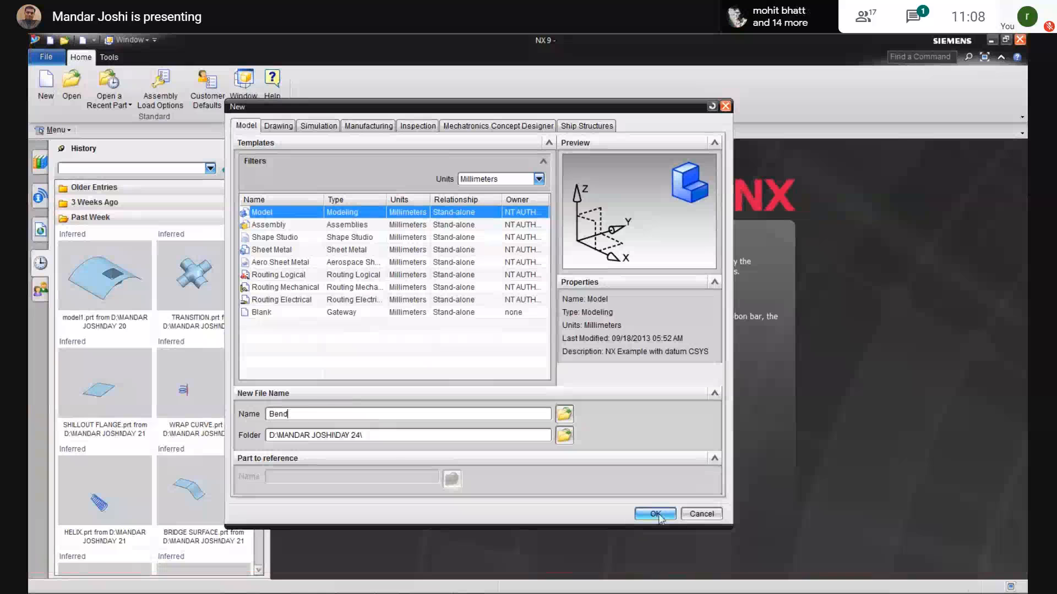
pyautogui.write('.prt')
pyautogui.click(655, 513)
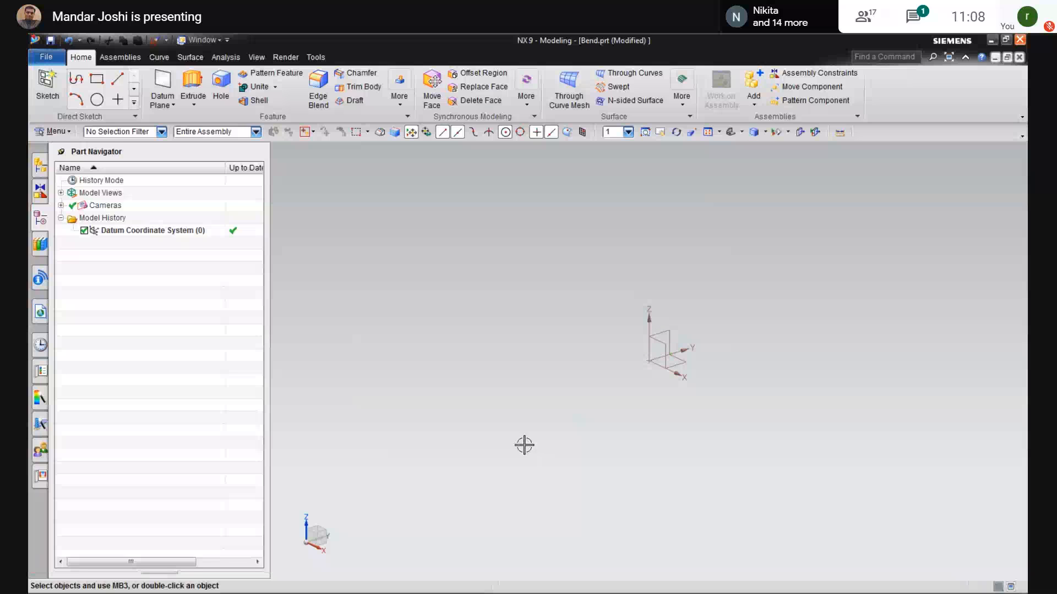
# Step: Switch the new part to the Sheet Metal application
pyautogui.click(524, 445)
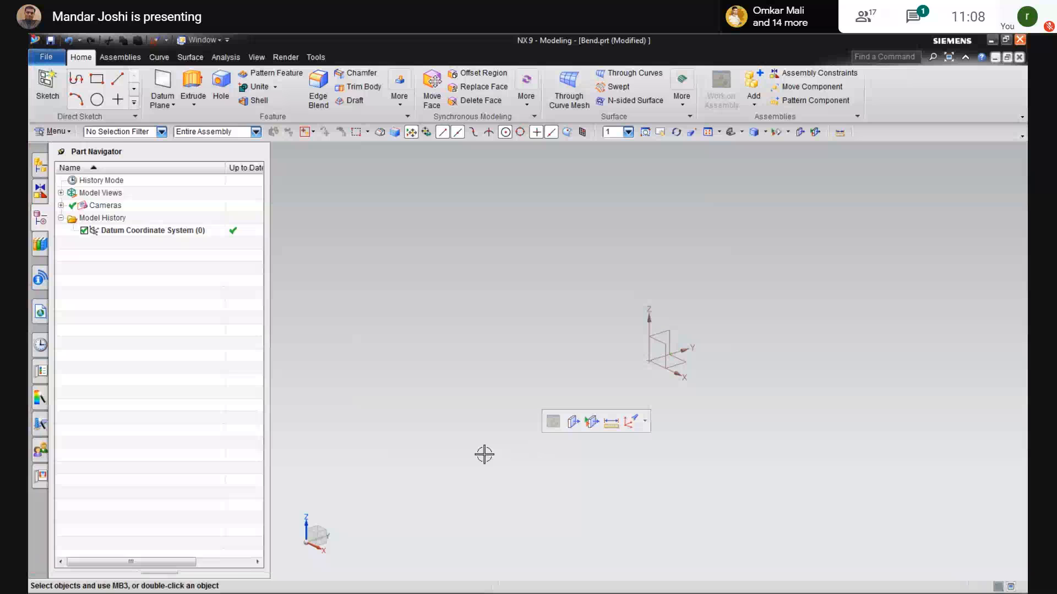
pyautogui.click(42, 62)
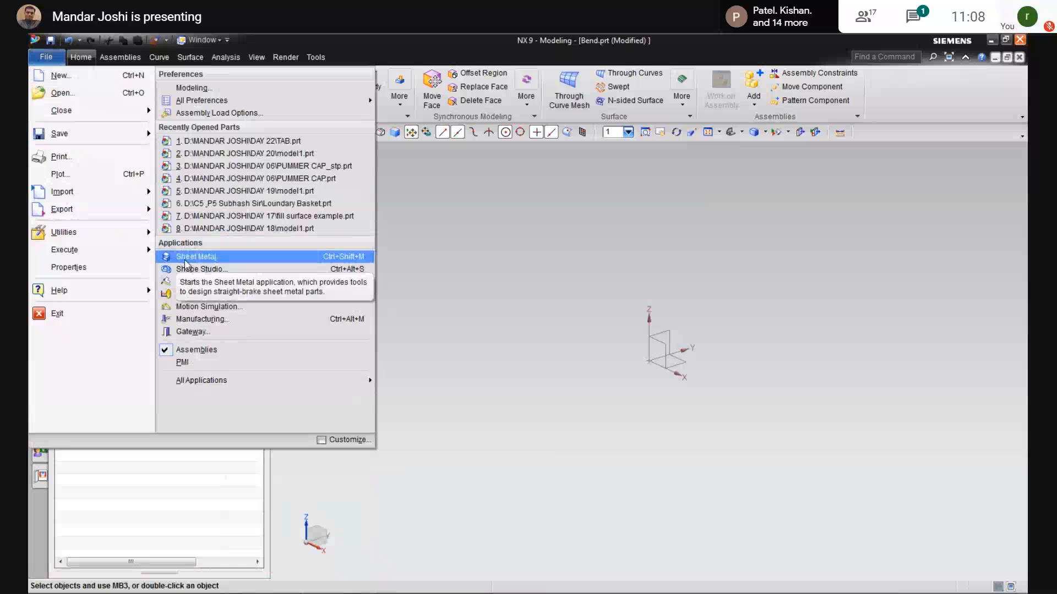
pyautogui.click(184, 260)
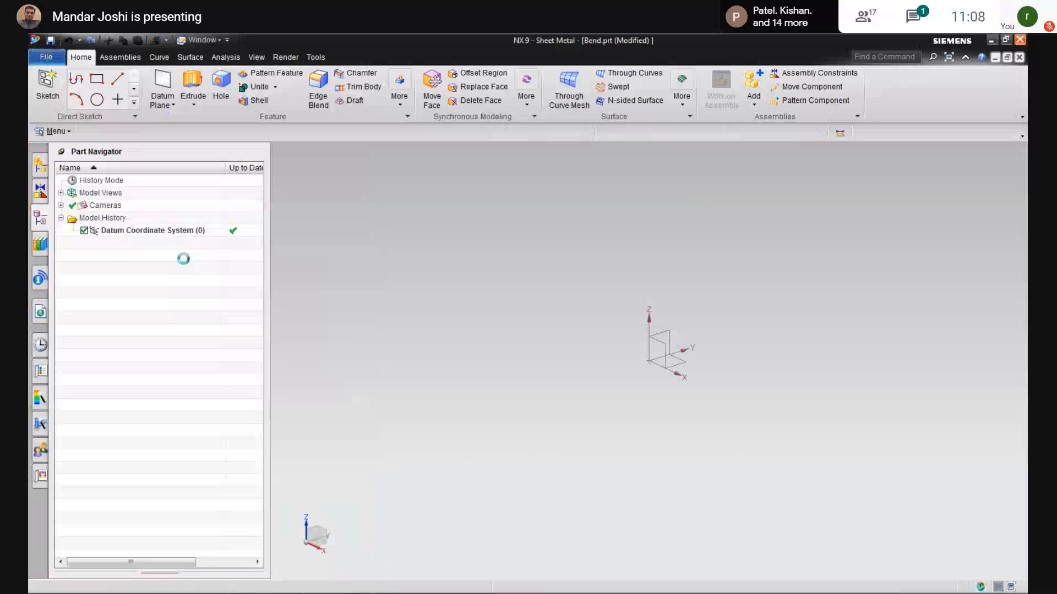
# Step: Start a sketch of type On Plane on the XY plane of the datum coordinate system
pyautogui.click(54, 131)
pyautogui.moveTo(60, 191)
pyautogui.click(157, 202)
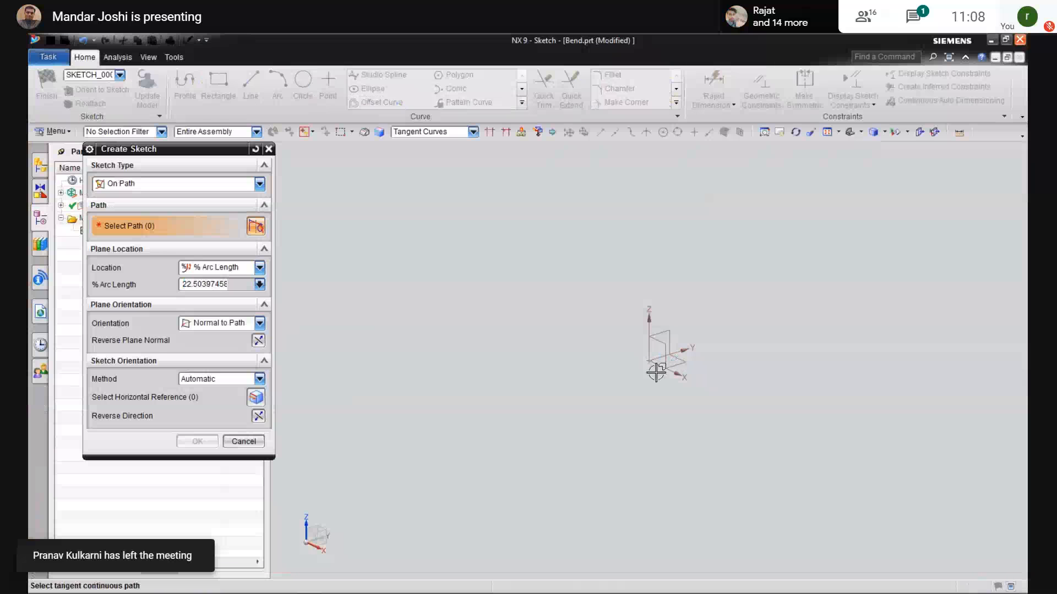
pyautogui.click(118, 184)
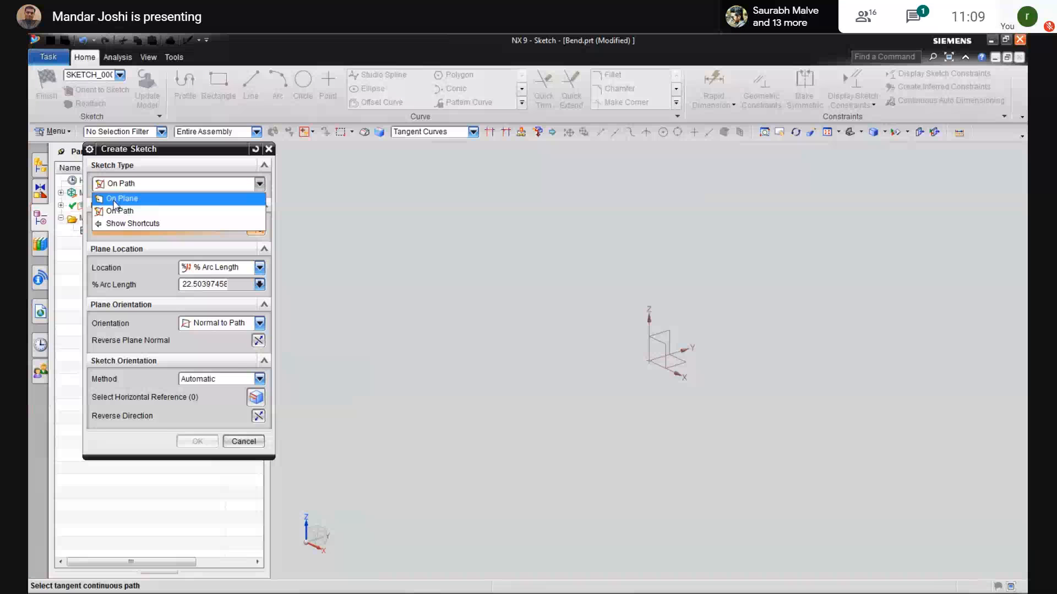
pyautogui.click(115, 199)
pyautogui.click(666, 360)
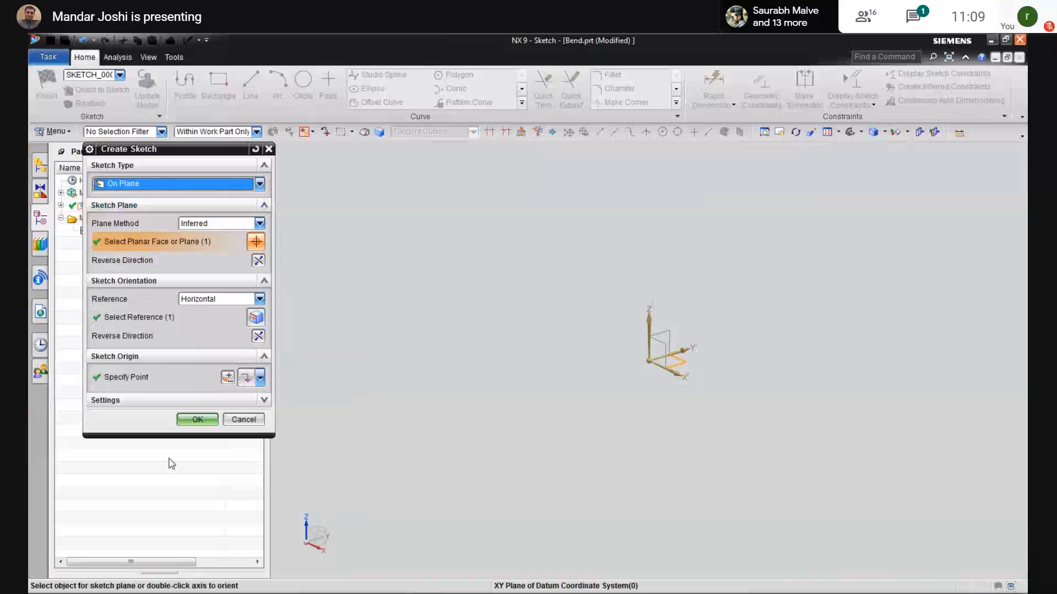
pyautogui.click(197, 419)
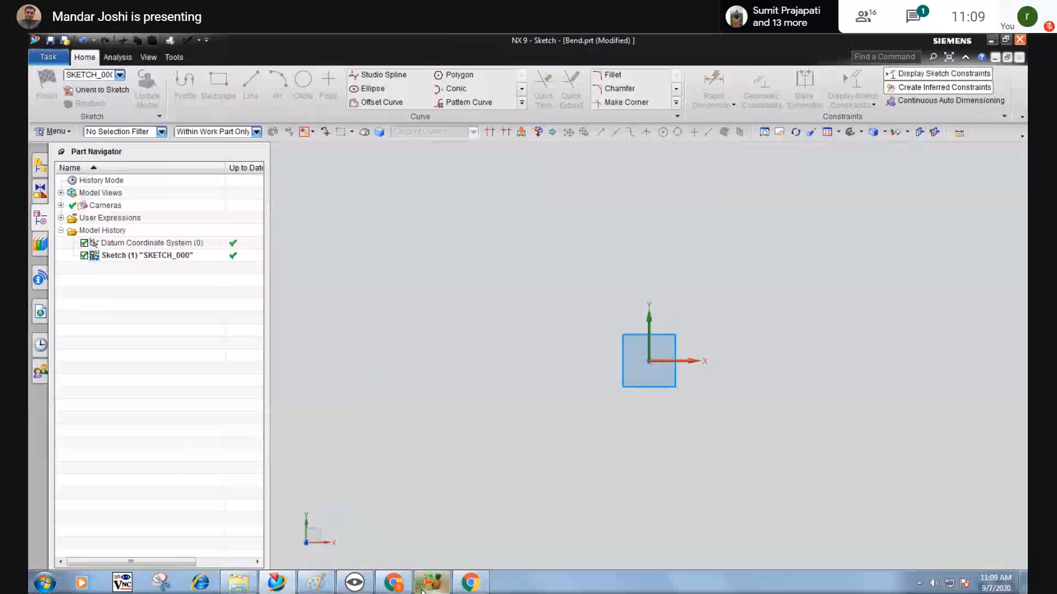
# Step: Switch to the browser and review the Challenge of the day drawings and the Challenges Ahead slide in the Online NX CAD DAY 24 presentation
pyautogui.click(428, 585)
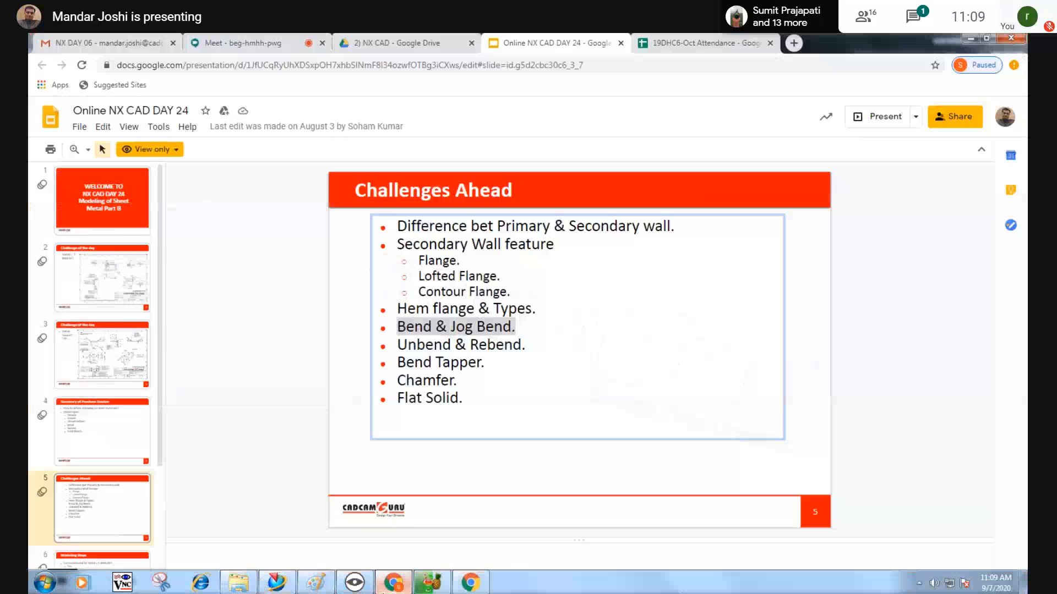
pyautogui.click(113, 280)
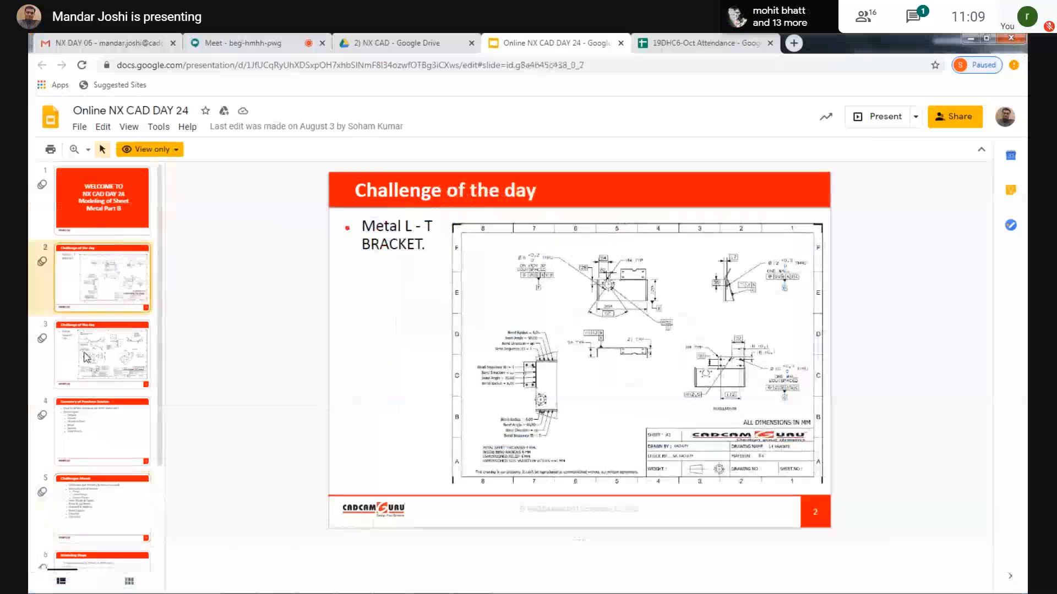
pyautogui.click(87, 358)
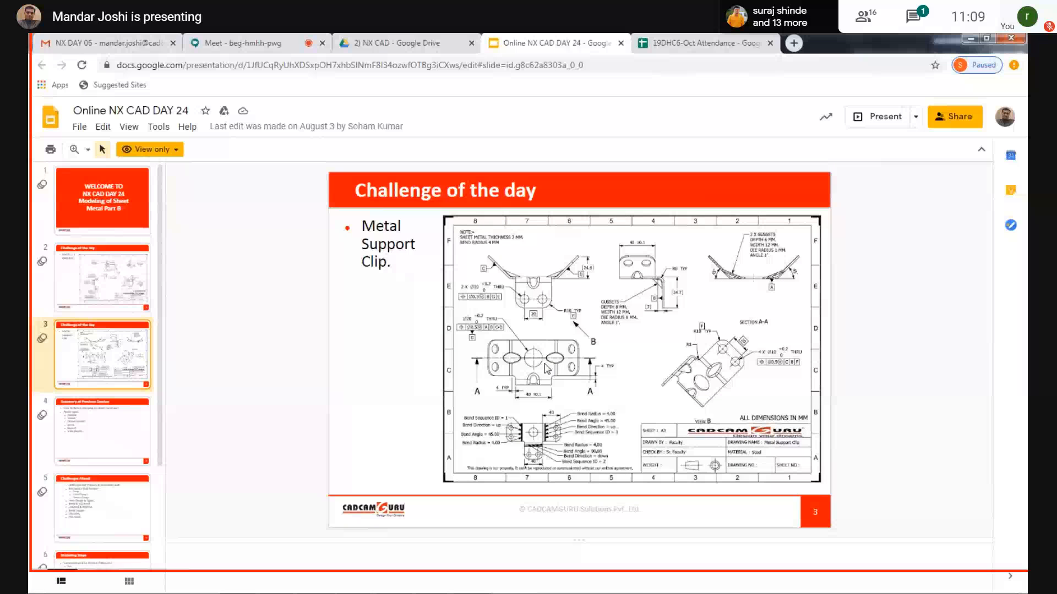
pyautogui.click(45, 498)
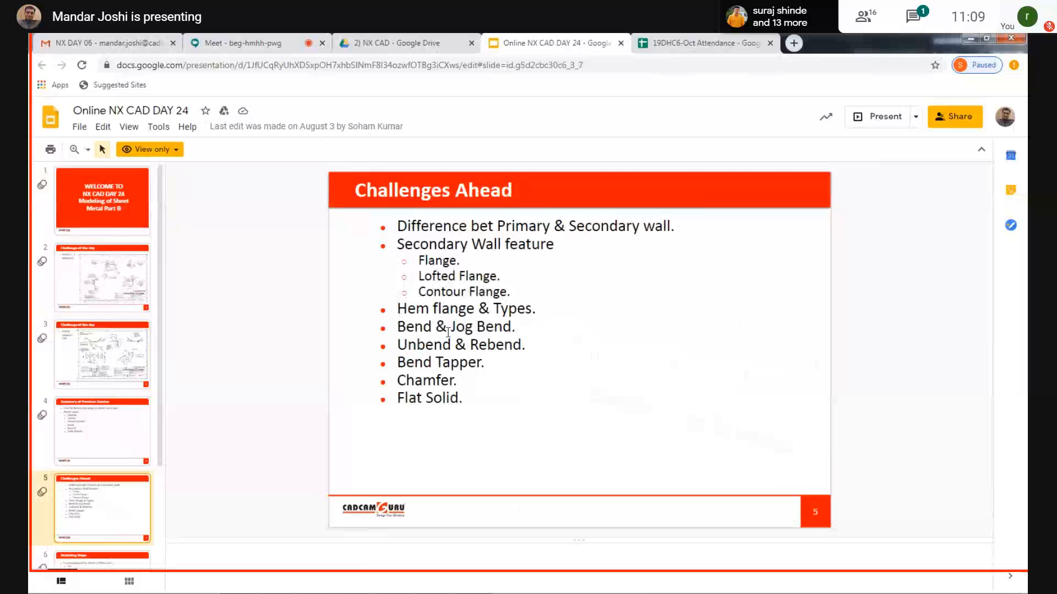
pyautogui.click(111, 367)
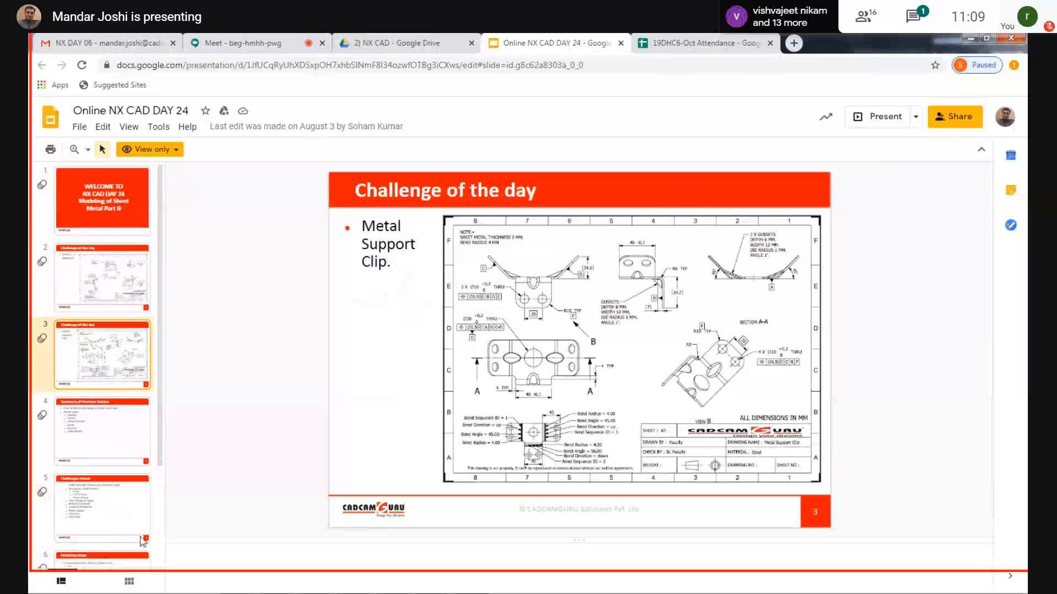
pyautogui.click(231, 585)
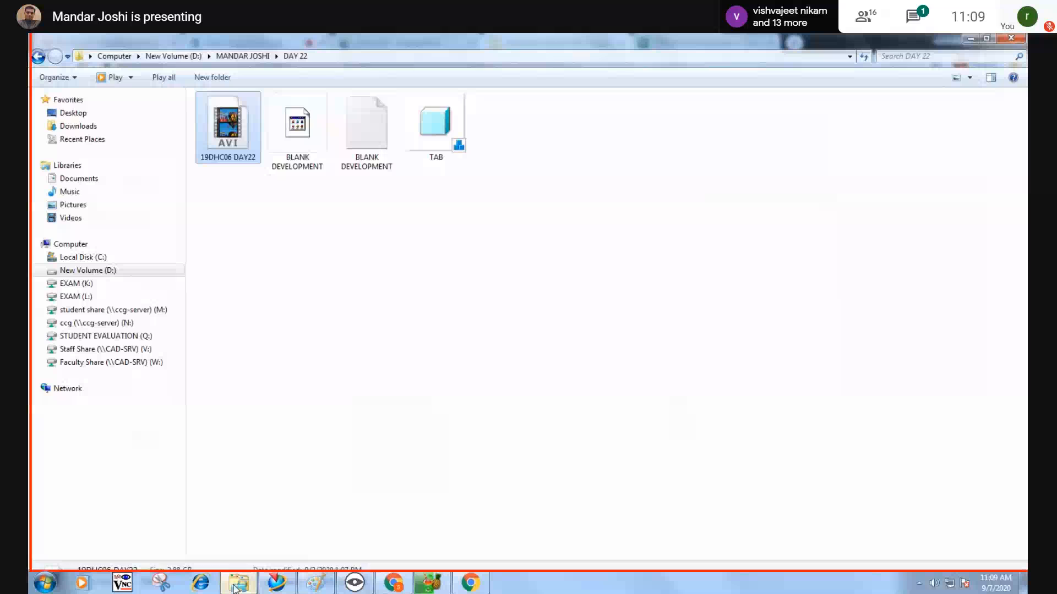
pyautogui.click(235, 587)
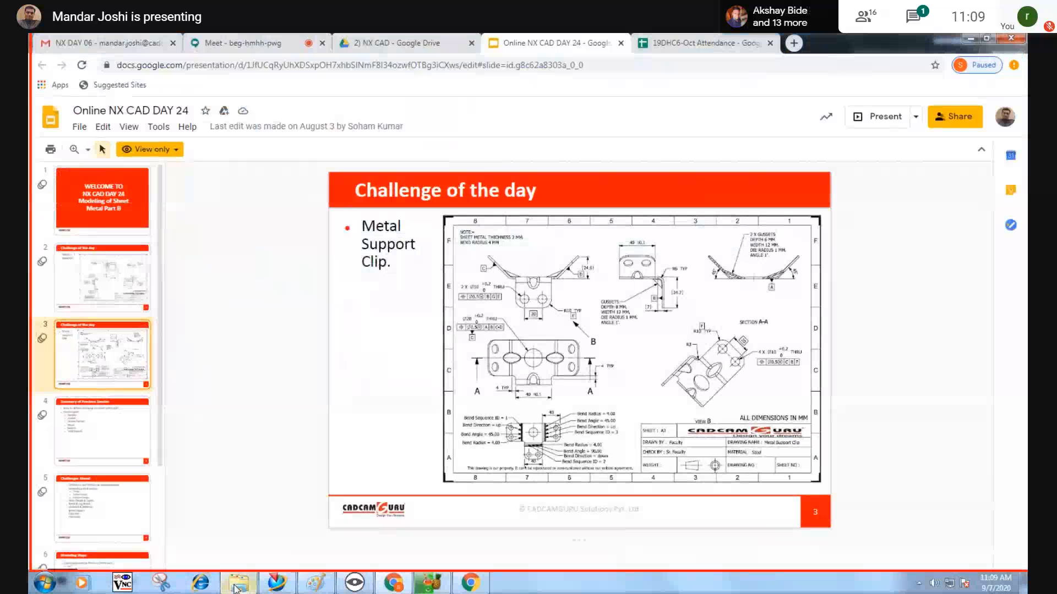
# Step: Download Metal Support Clip.pdf from the Online NX CAD DAY 24 folder in Google Drive
pyautogui.click(394, 584)
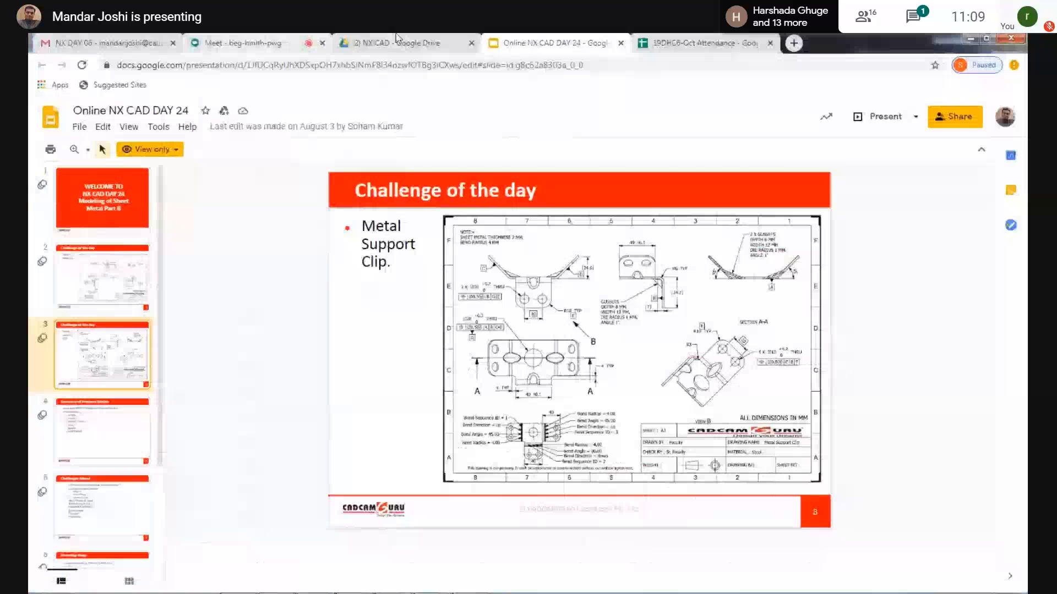
pyautogui.click(397, 40)
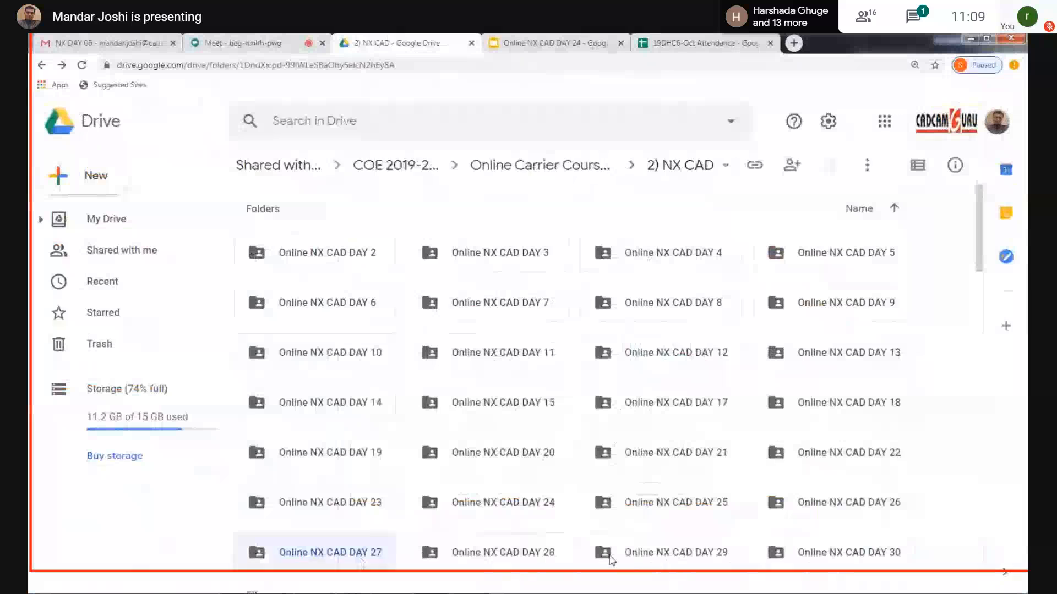
pyautogui.doubleClick(511, 503)
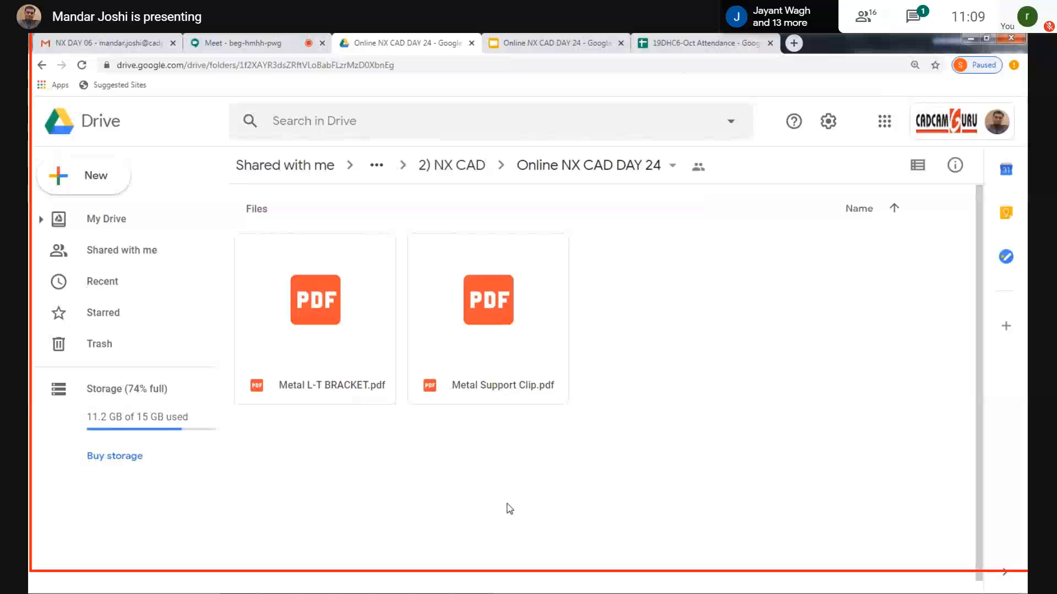
pyautogui.click(484, 399)
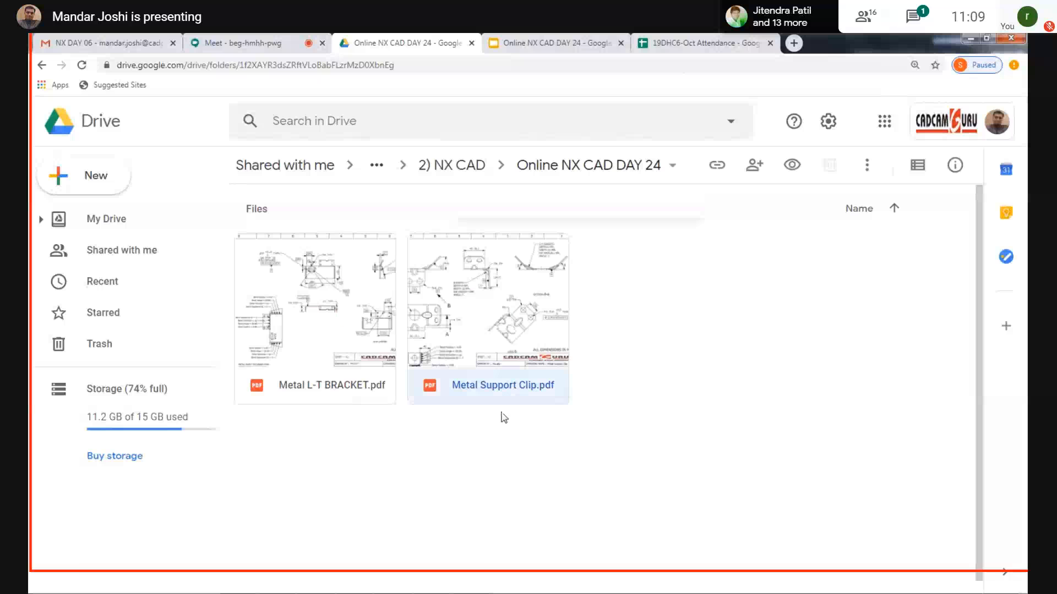
pyautogui.rightClick(498, 393)
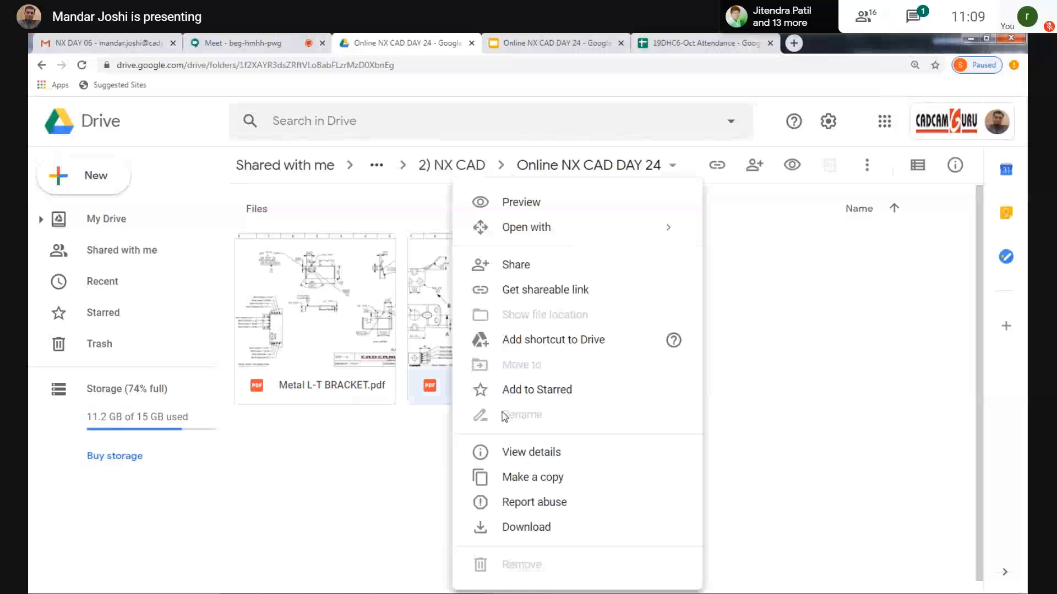
pyautogui.click(512, 527)
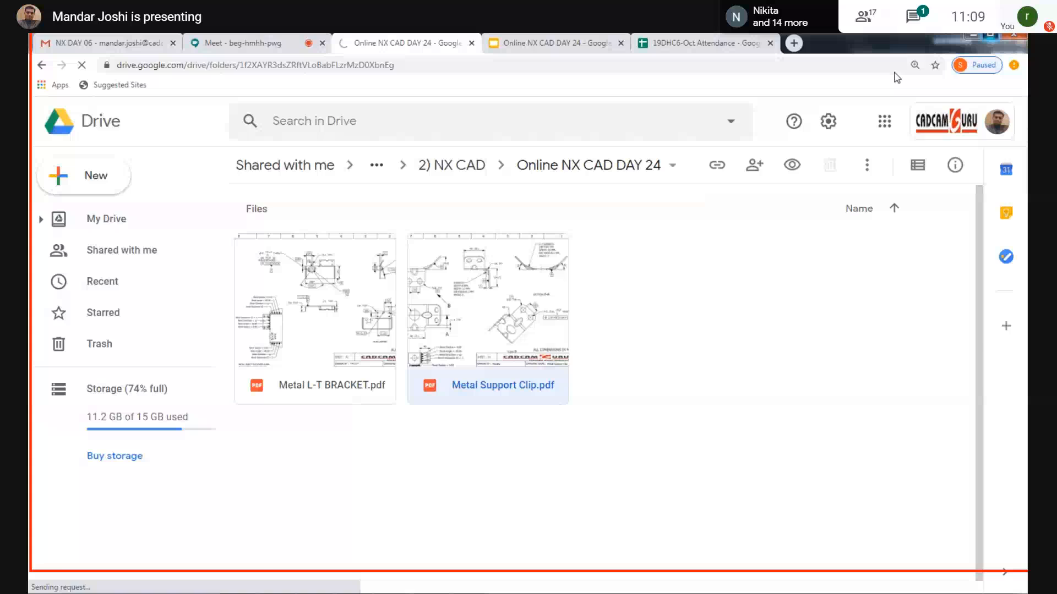
# Step: Locate the downloaded Metal Support Clip PDF in the Downloads folder, sorted by date modified, and open it
pyautogui.press('super+Down')
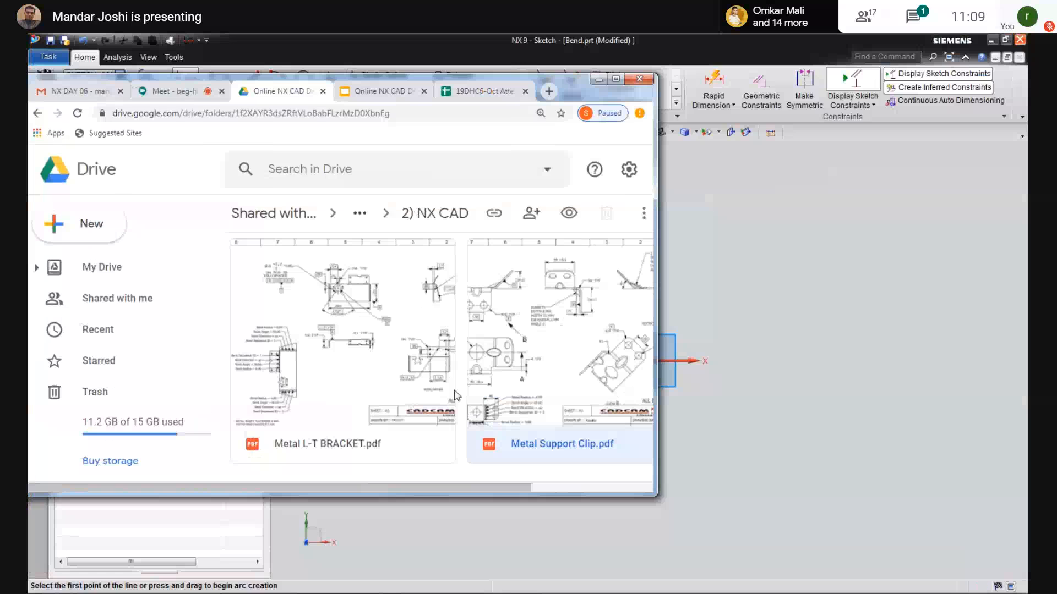
pyautogui.scroll(-1, 457, 395)
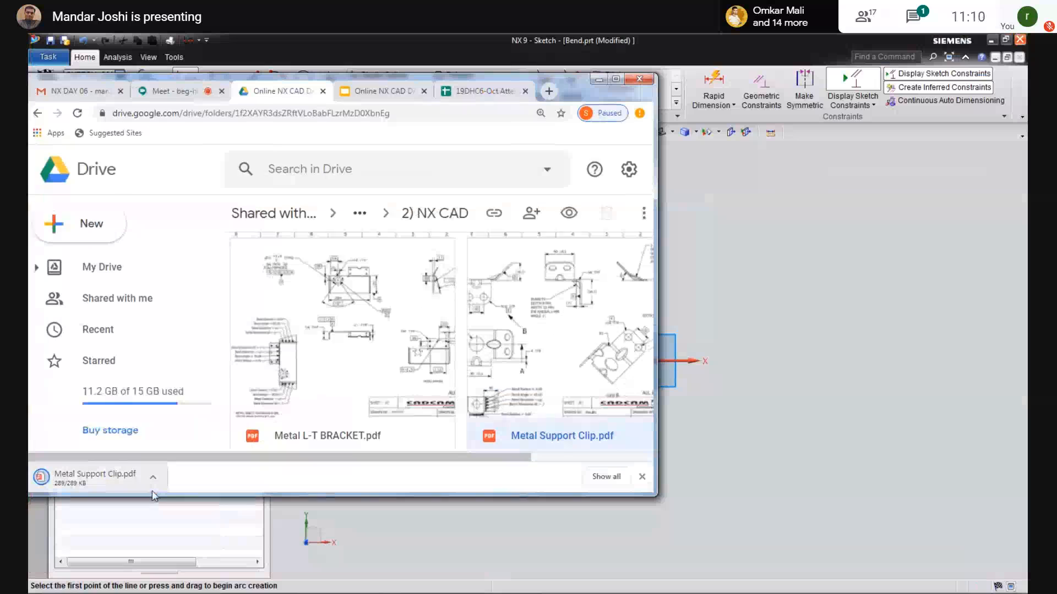
pyautogui.click(154, 484)
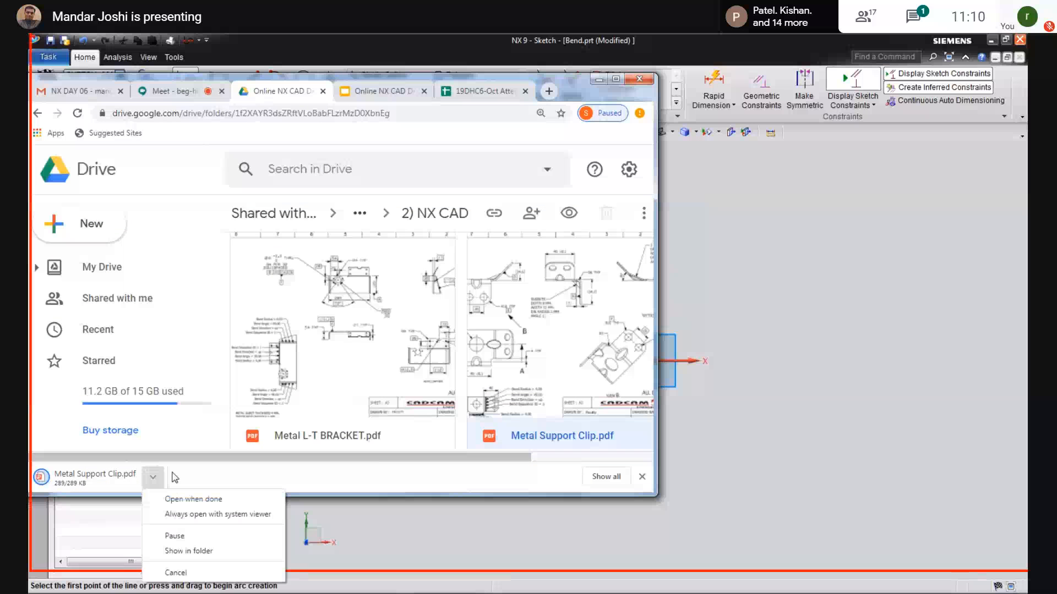
pyautogui.click(176, 549)
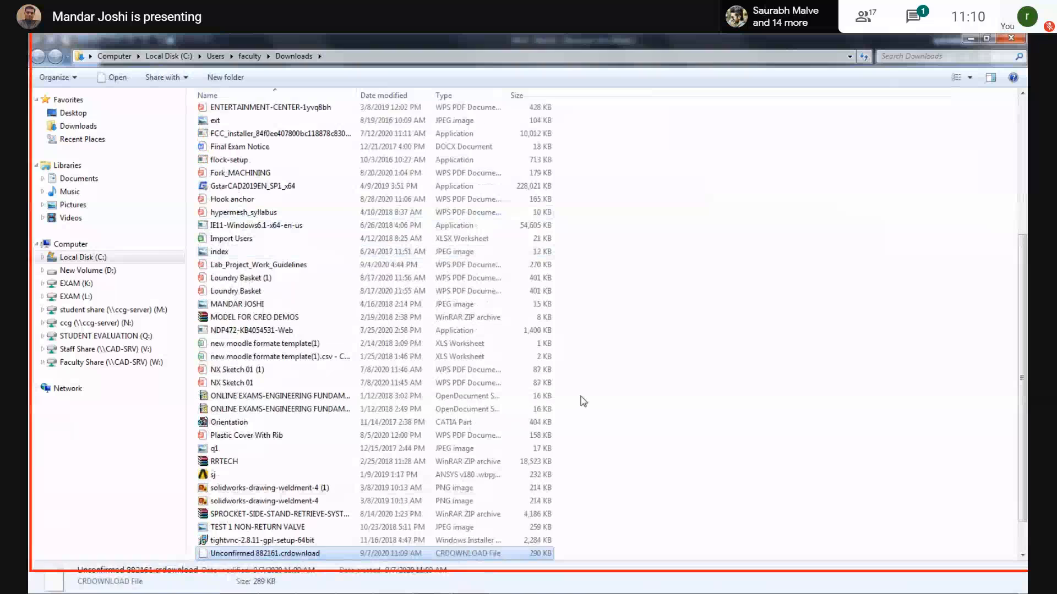
pyautogui.scroll(5, 582, 400)
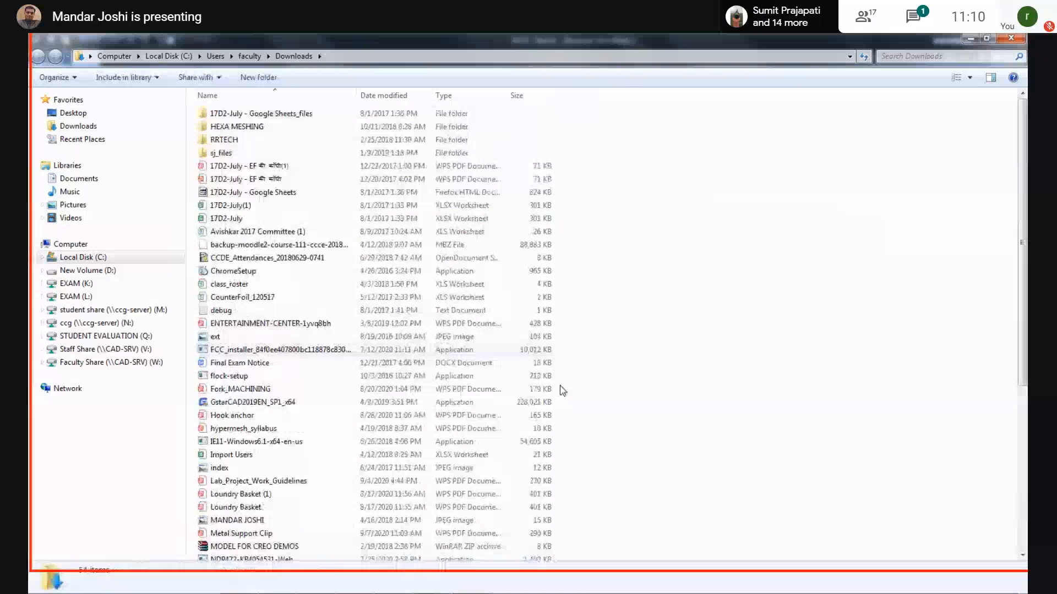
pyautogui.click(391, 95)
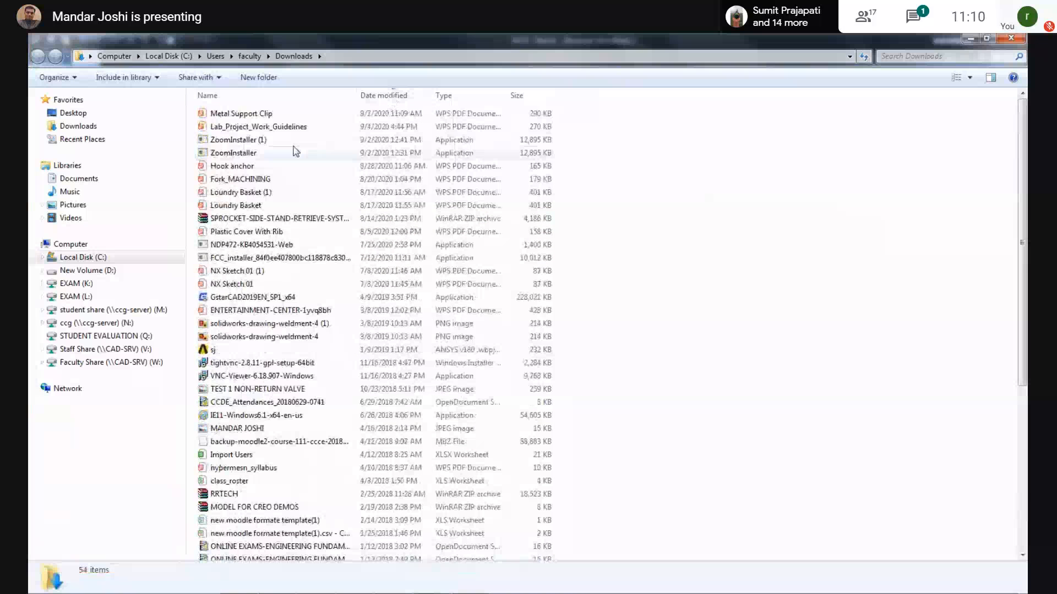
pyautogui.doubleClick(258, 113)
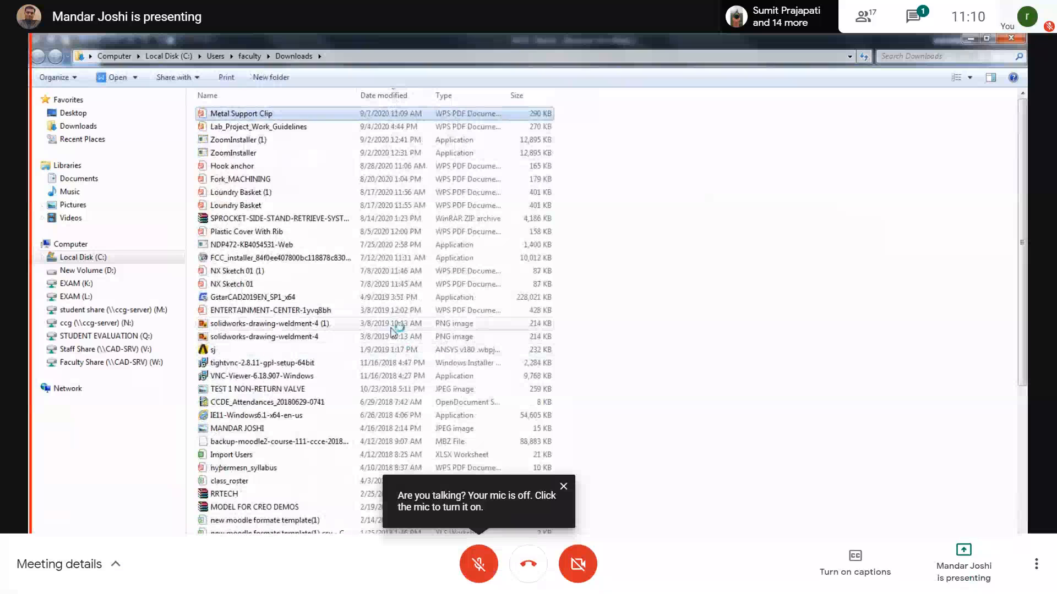
# Step: Minimize the Downloads, browser and NX windows to reach the desktop
pyautogui.click(970, 39)
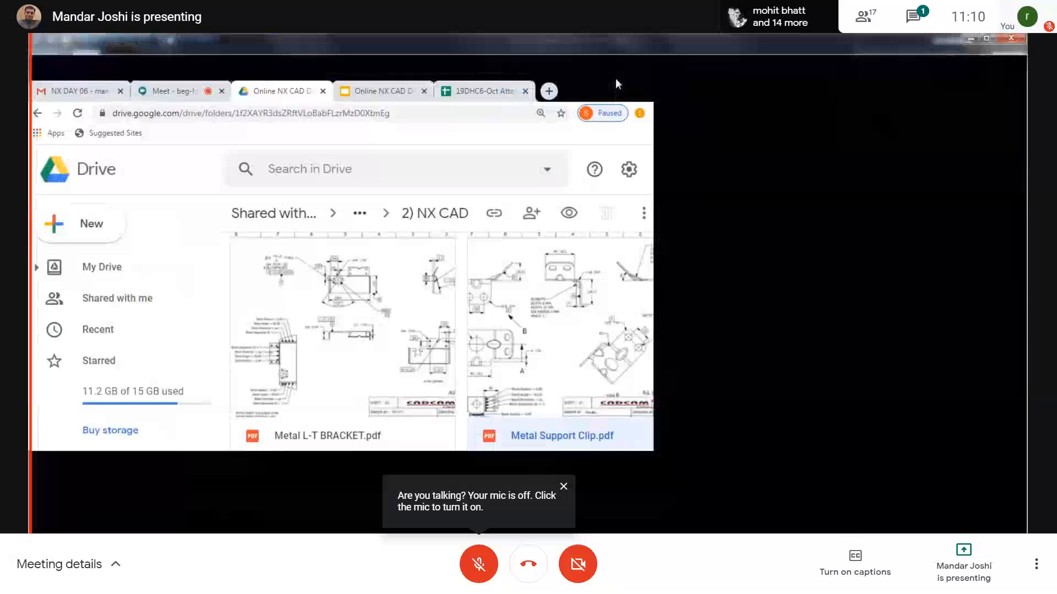
pyautogui.click(615, 79)
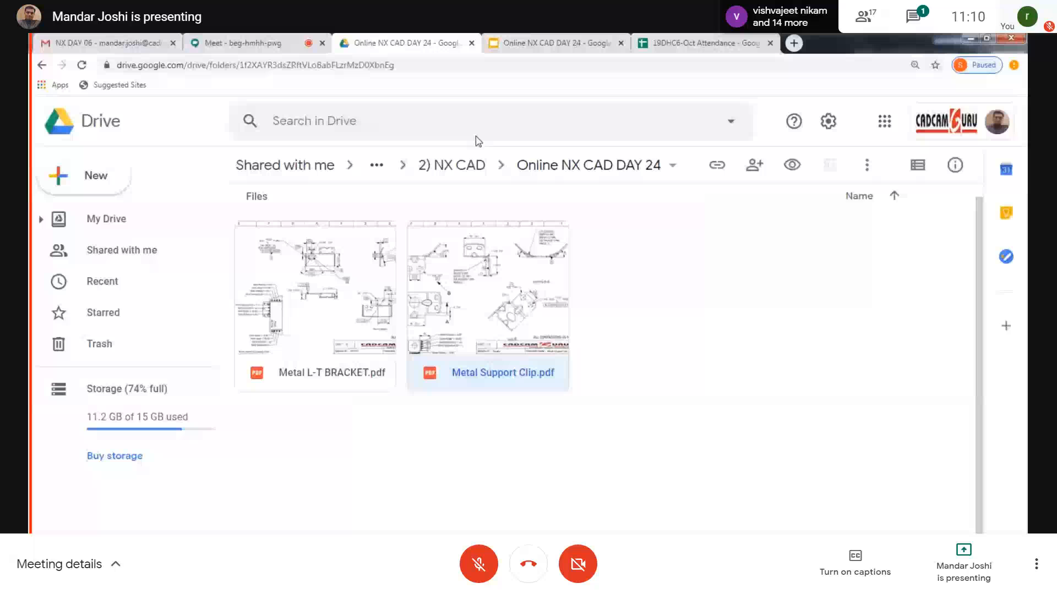
pyautogui.click(243, 43)
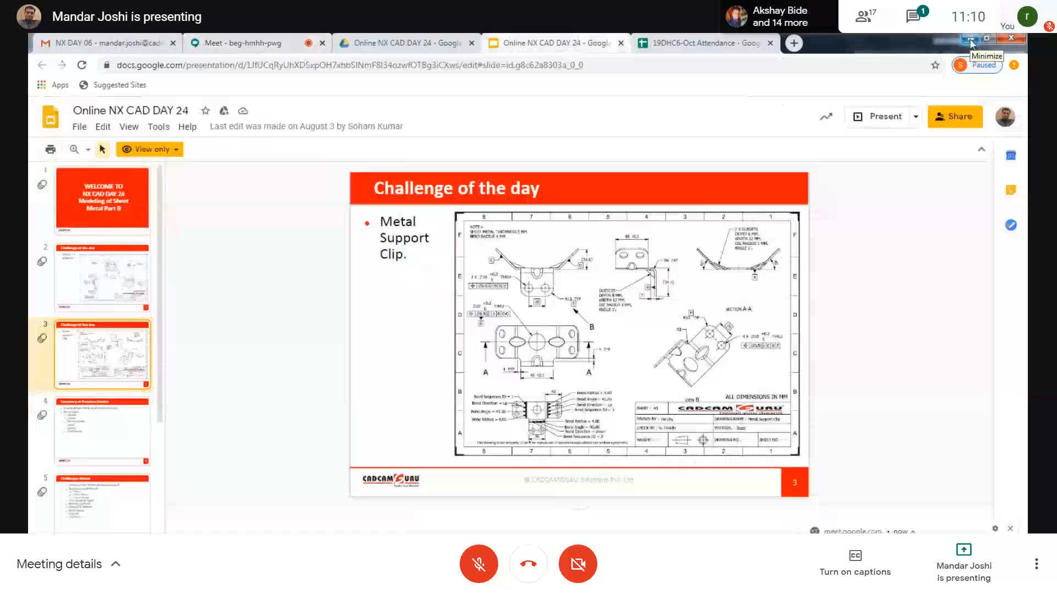
pyautogui.click(971, 42)
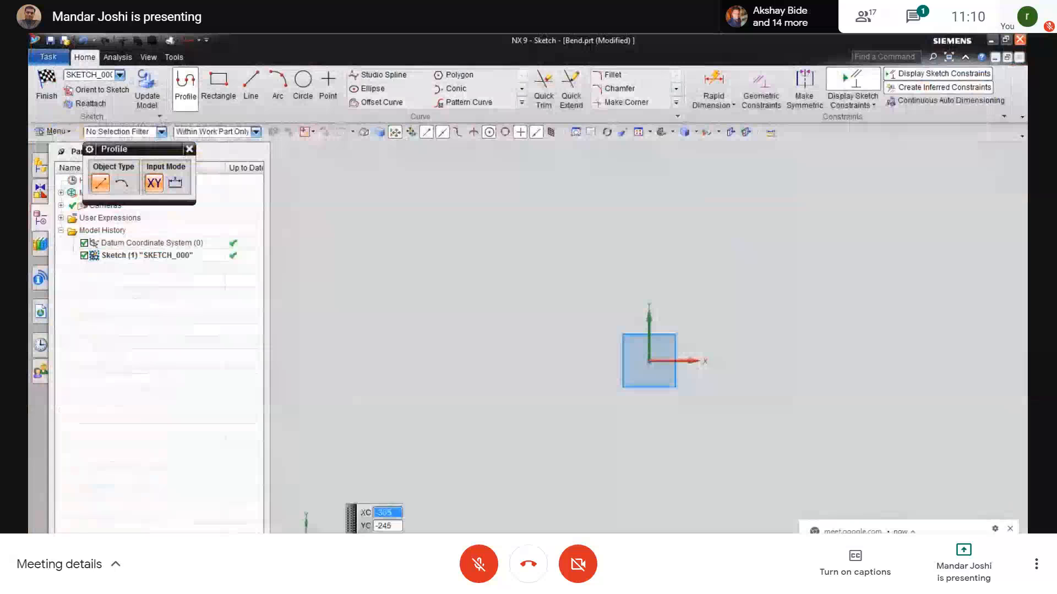
pyautogui.click(991, 42)
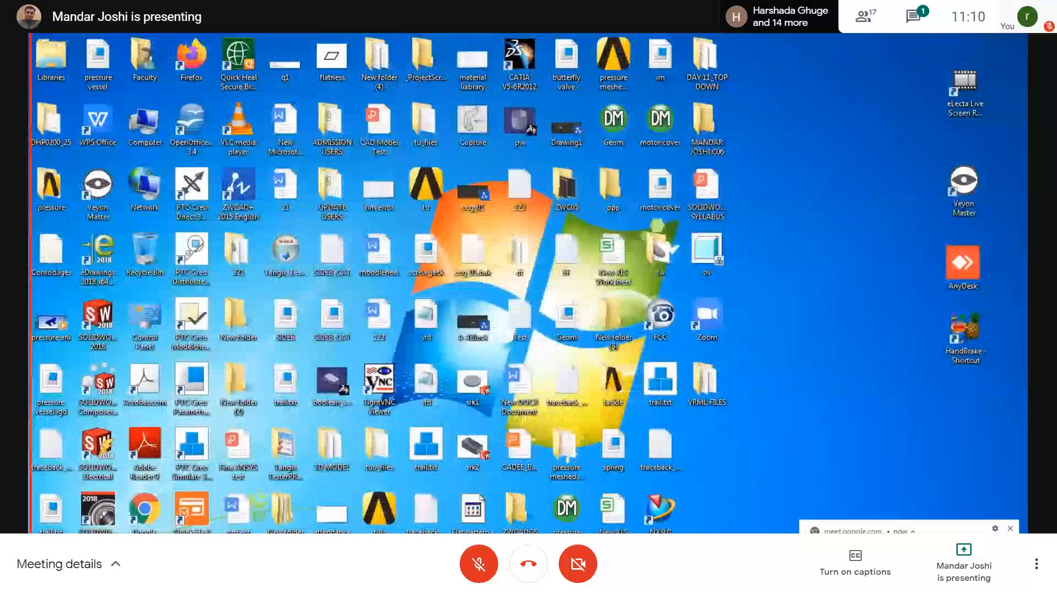
# Step: Open Metal Support Clip from the Downloads folder again, and view the same drawing in the browser's Google Drive preview
pyautogui.moveTo(239, 582)
pyautogui.click(306, 503)
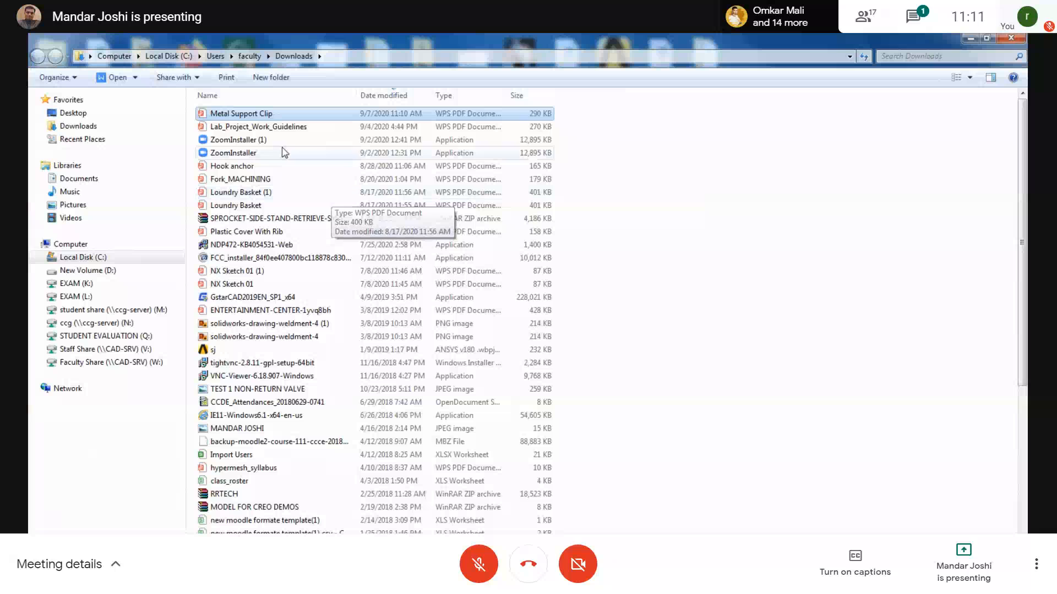
pyautogui.doubleClick(260, 115)
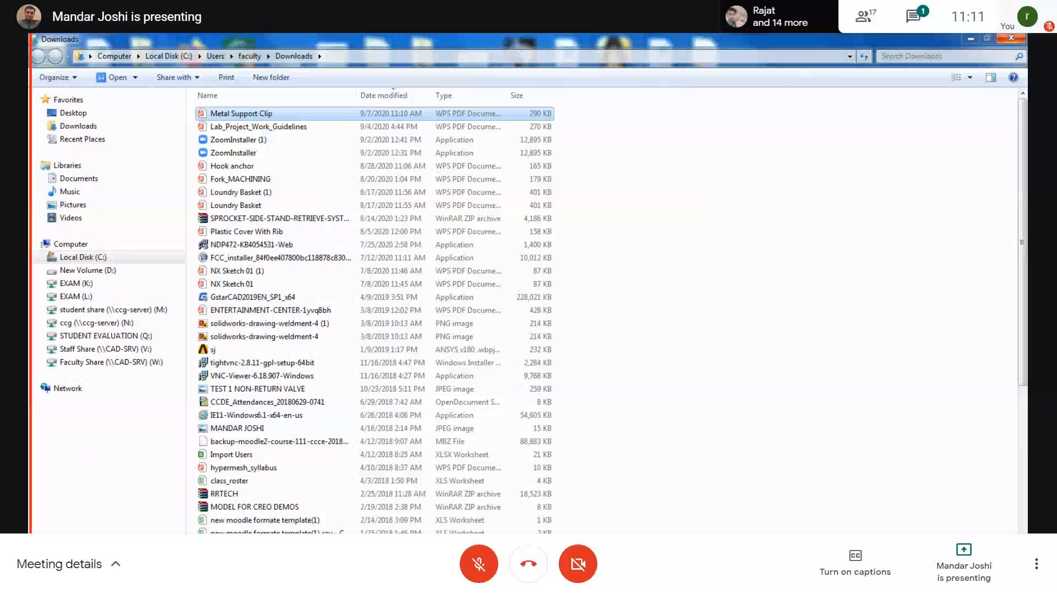
pyautogui.hotkey('alt', 'Tab')
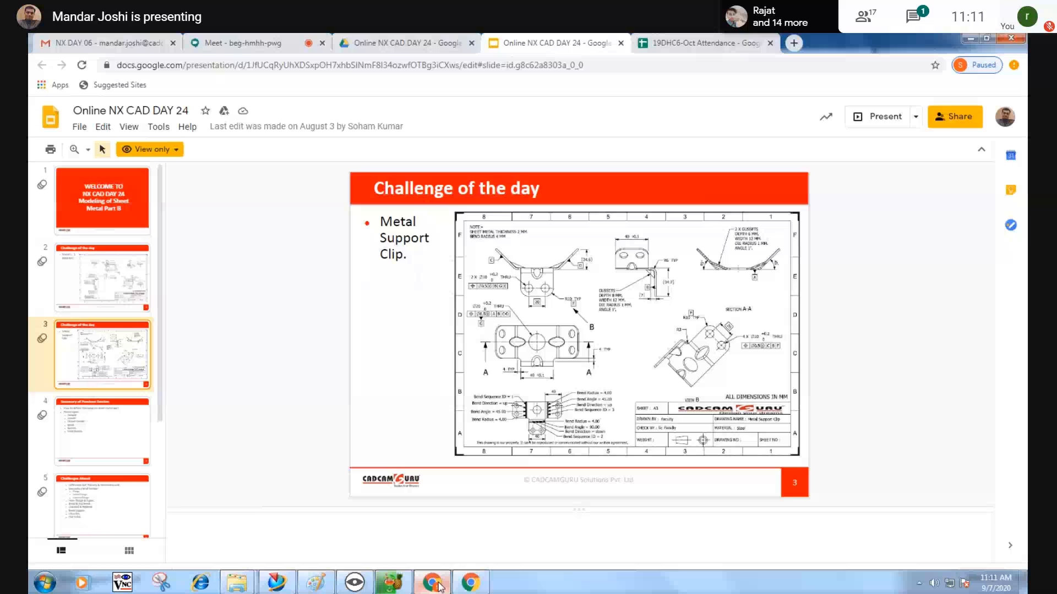
pyautogui.click(396, 43)
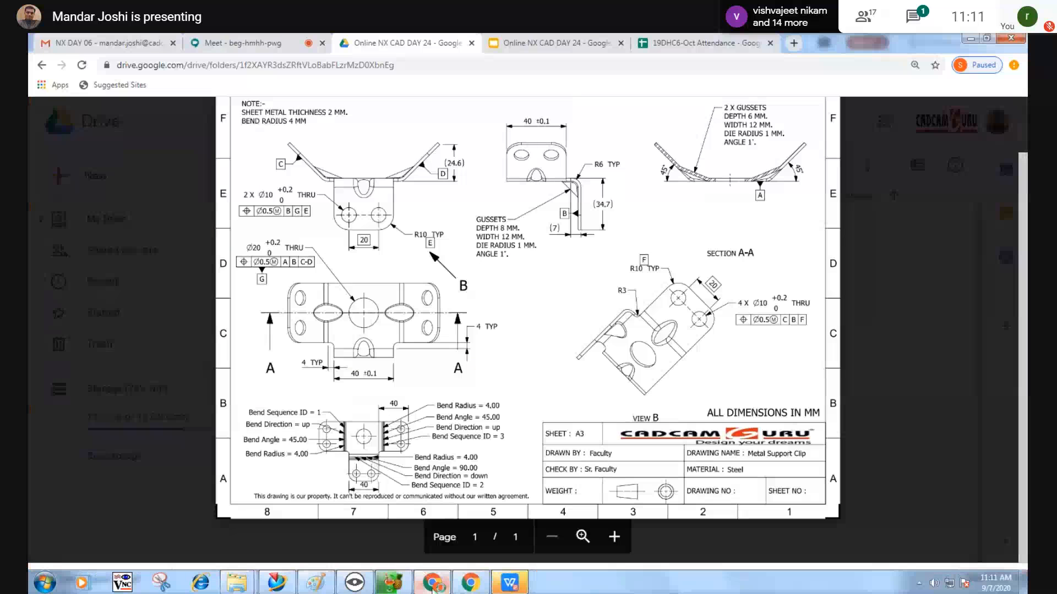
# Step: Switch to NX and sketch a rectangle about 455 × 165 mm around the origin, plus one about 160 mm wide overlapping its lower edge
pyautogui.click(288, 585)
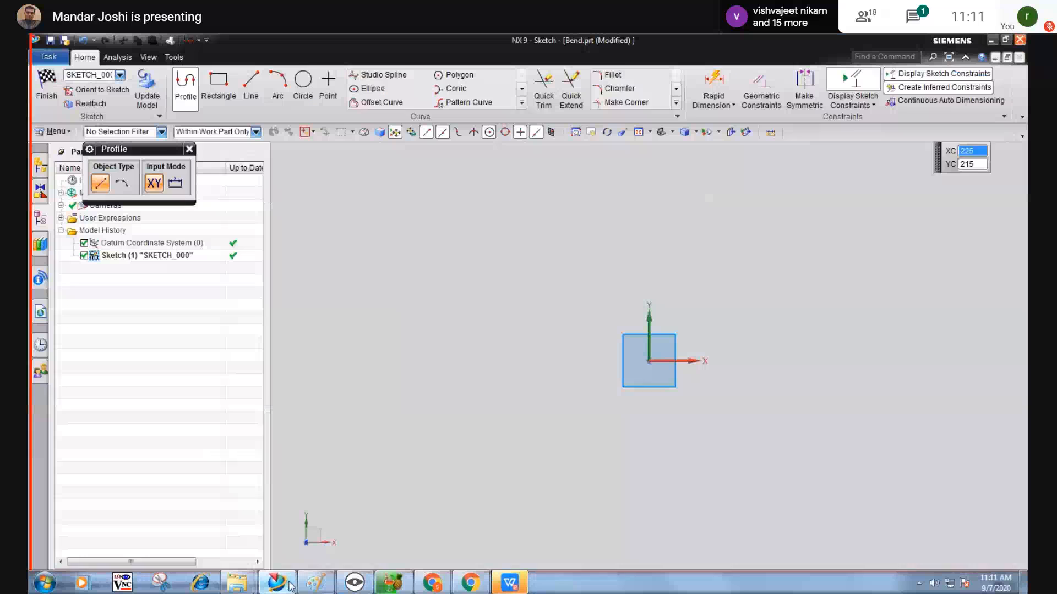
pyautogui.click(219, 86)
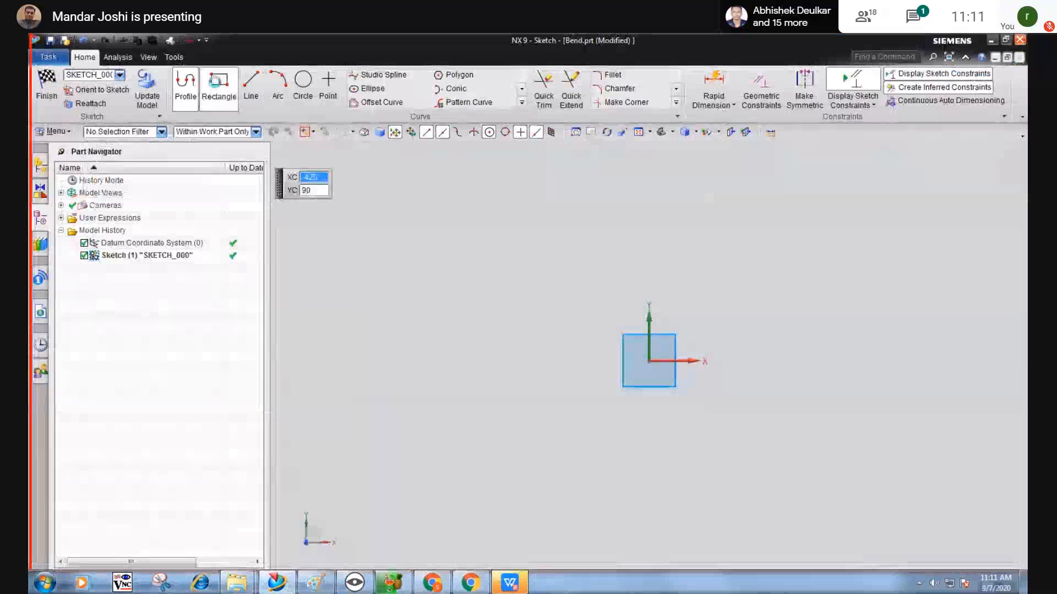
pyautogui.click(439, 278)
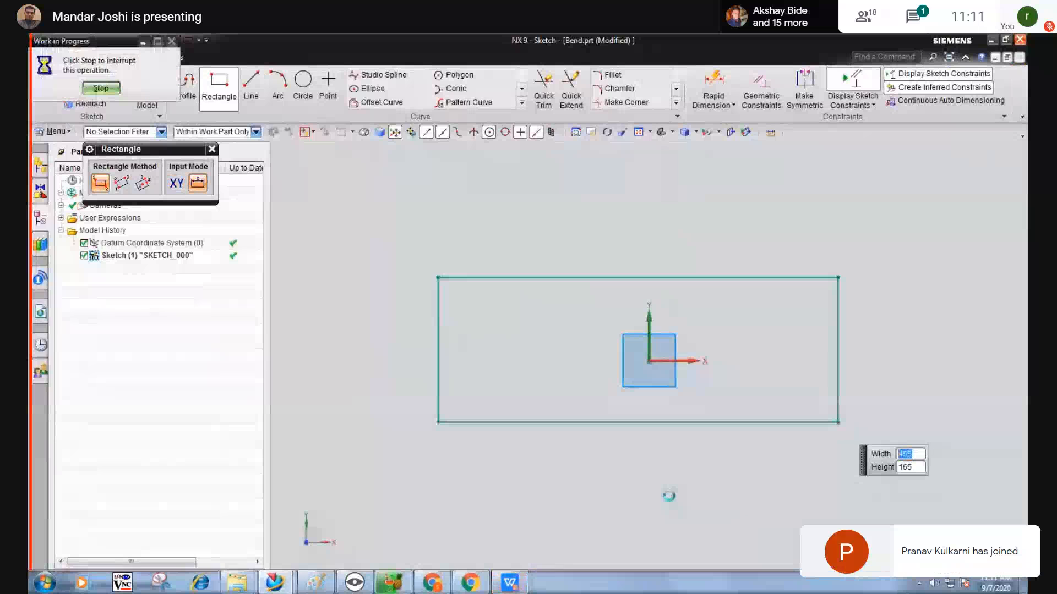
pyautogui.scroll(1, 638, 472)
pyautogui.click(561, 380)
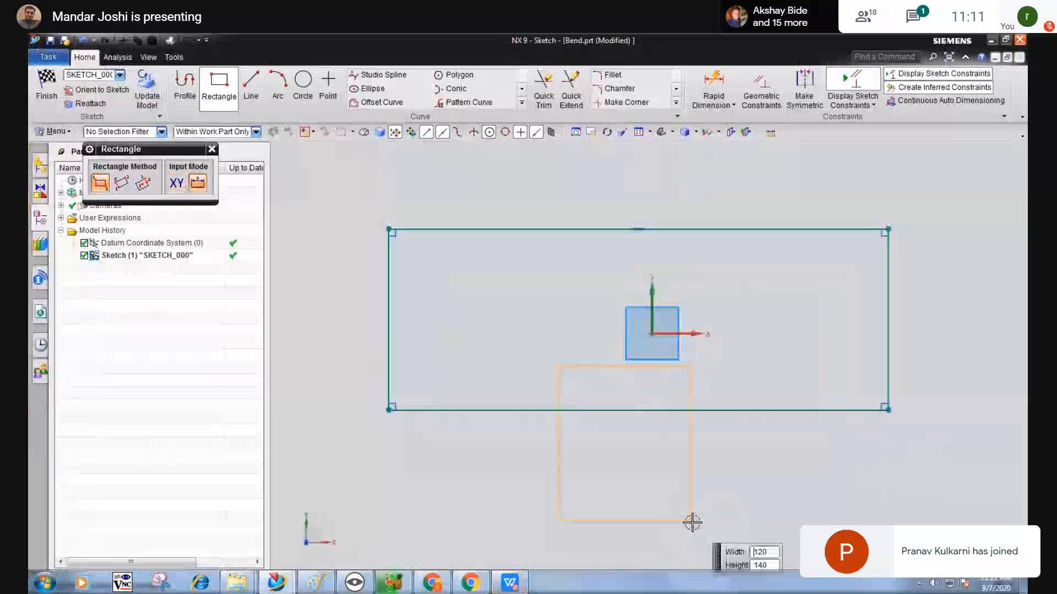
pyautogui.click(733, 541)
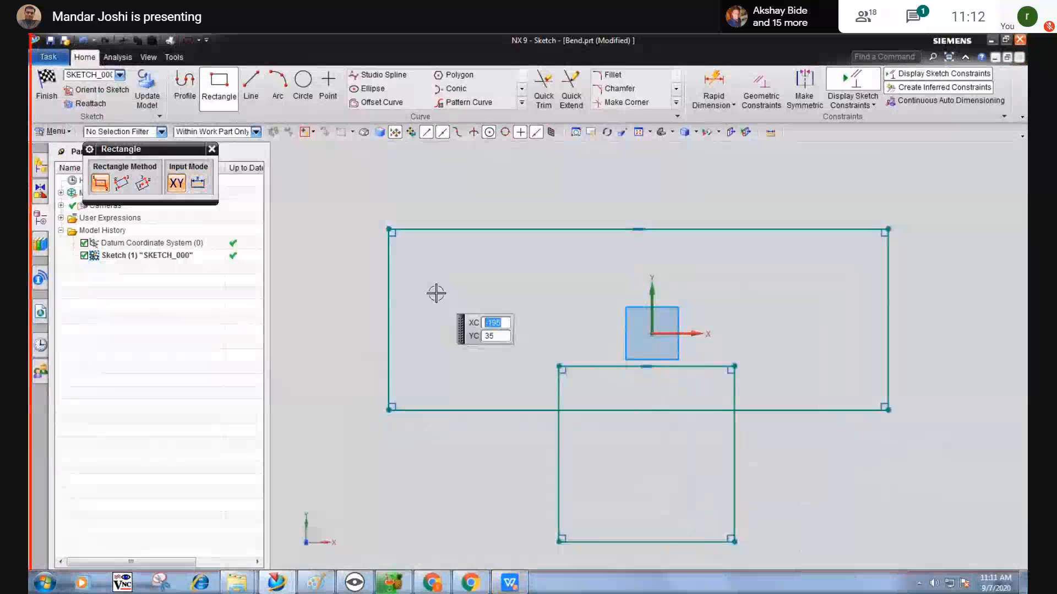
pyautogui.press('Escape')
# Step: Trim the overlapping segments where the two rectangles meet to leave a single T-shaped outline
pyautogui.scroll(-2, 421, 311)
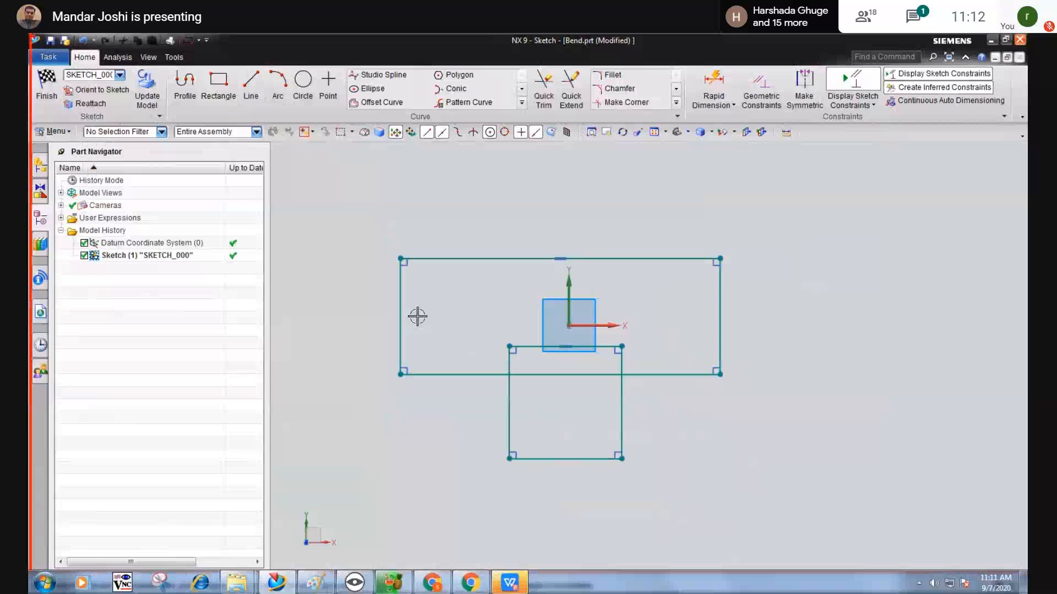
pyautogui.click(544, 88)
pyautogui.moveTo(515, 338)
pyautogui.mouseDown()
pyautogui.moveTo(511, 353)
pyautogui.moveTo(629, 352)
pyautogui.moveTo(506, 353)
pyautogui.moveTo(616, 352)
pyautogui.moveTo(627, 343)
pyautogui.mouseUp()
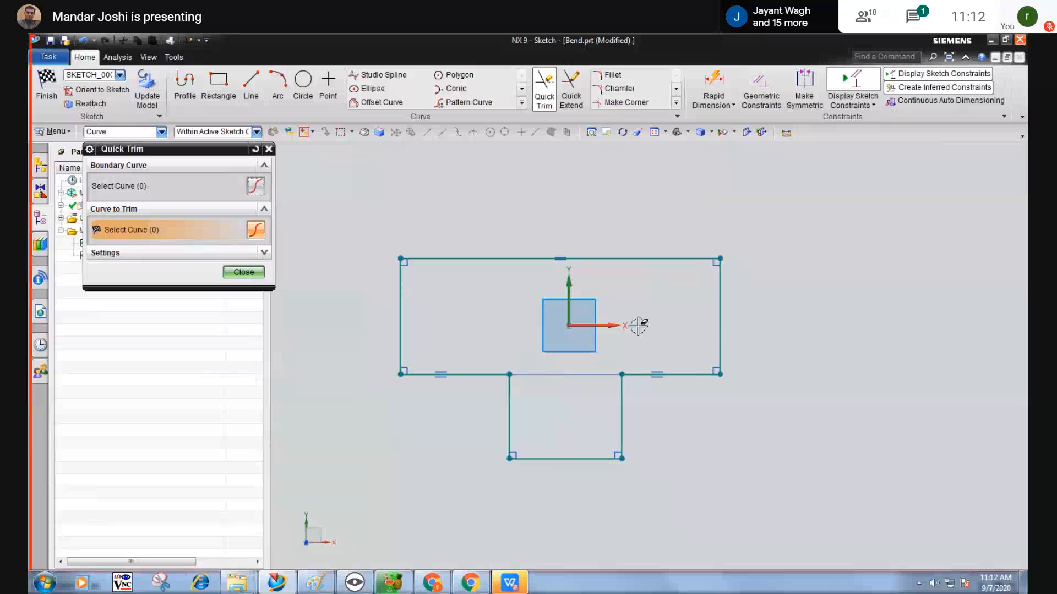
pyautogui.click(244, 271)
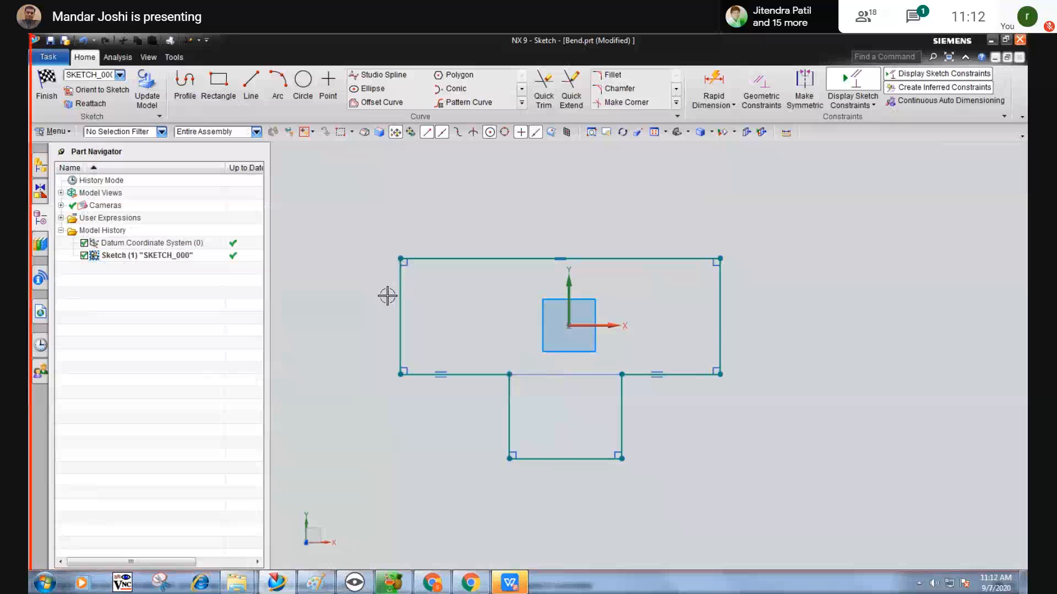
# Step: Switch to the Metal Support Clip PDF in WPS Office and examine its flat pattern dimensions and bend notes
pyautogui.click(509, 584)
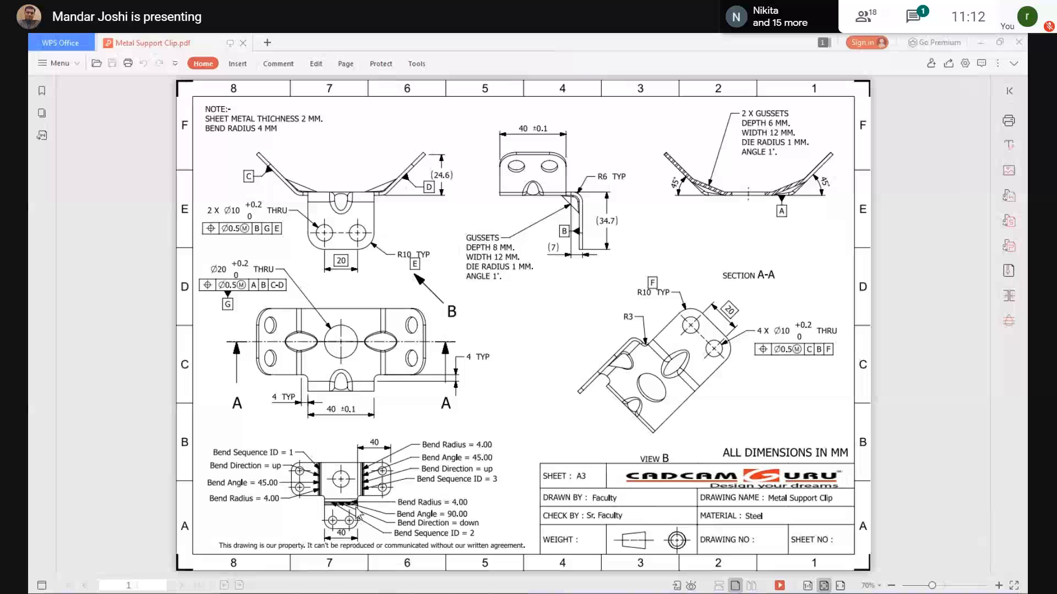
pyautogui.keyDown('ctrl'); pyautogui.scroll(3, 374, 476); pyautogui.keyUp('ctrl')
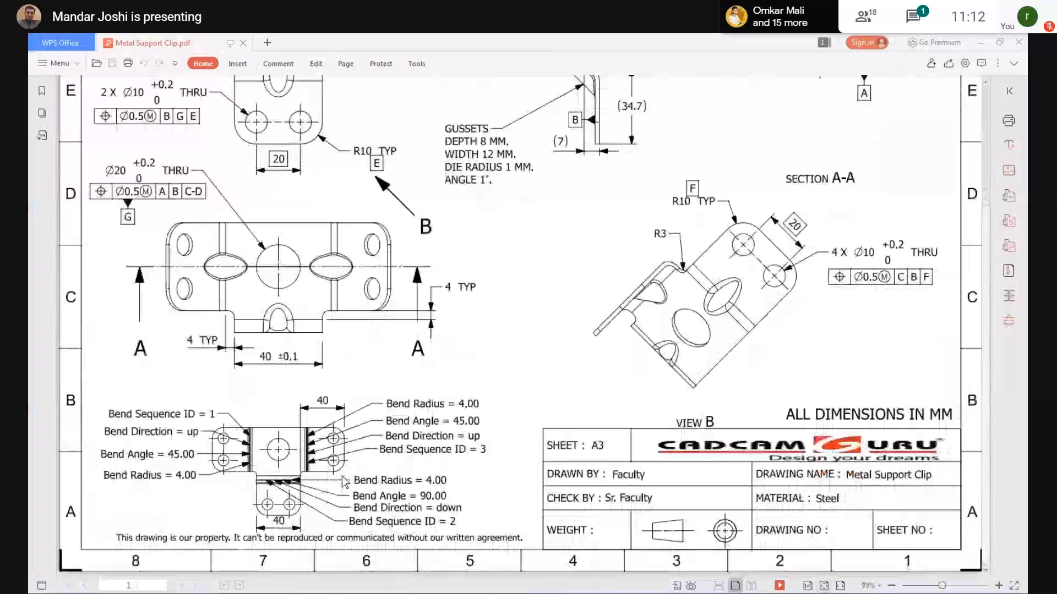
pyautogui.scroll(-1, 342, 476)
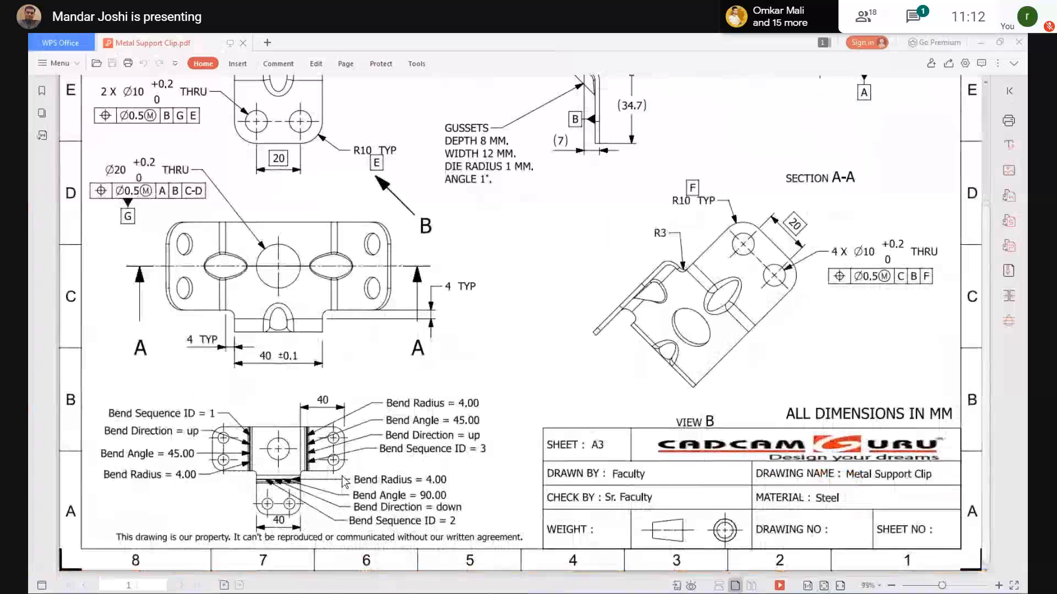
pyautogui.keyDown('ctrl'); pyautogui.scroll(-1, 342, 477); pyautogui.keyUp('ctrl')
pyautogui.keyDown('ctrl'); pyautogui.scroll(-3, 344, 482); pyautogui.keyUp('ctrl')
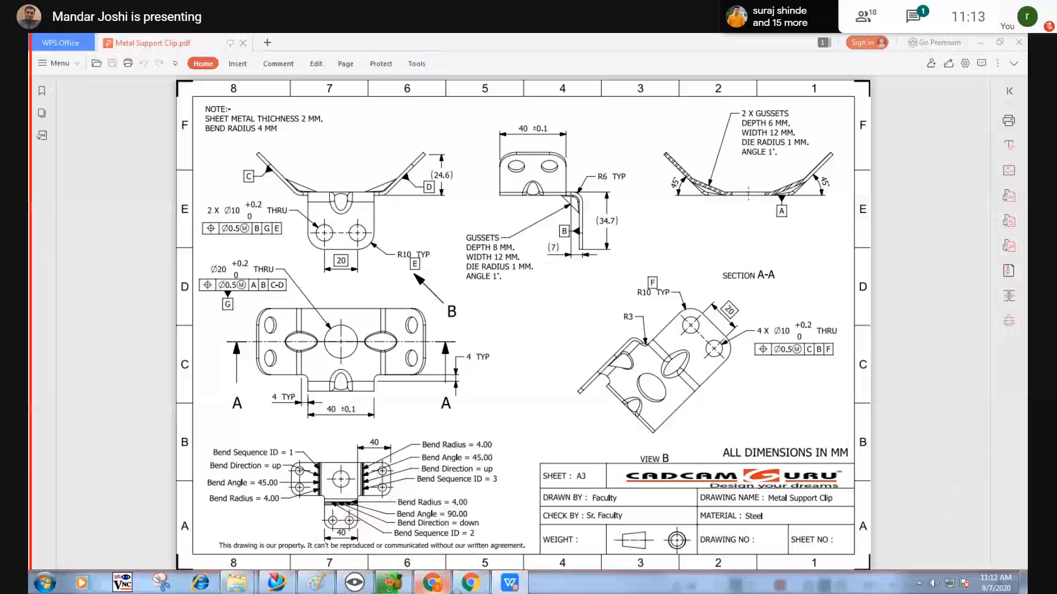
# Step: Switch back to NX and dimension the width of the lower tab as 40 mm
pyautogui.click(275, 582)
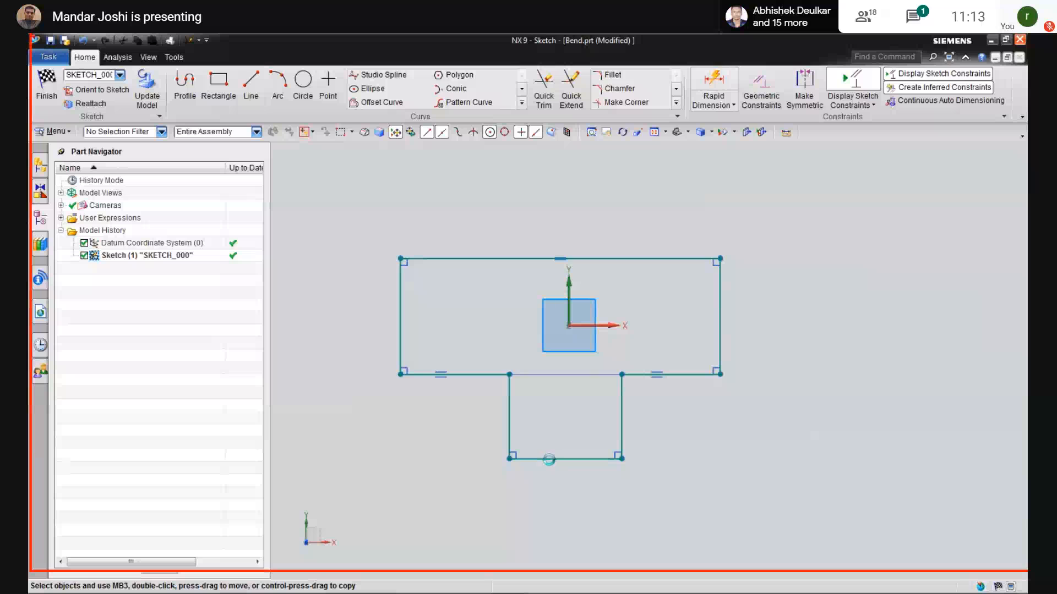
pyautogui.press('d')
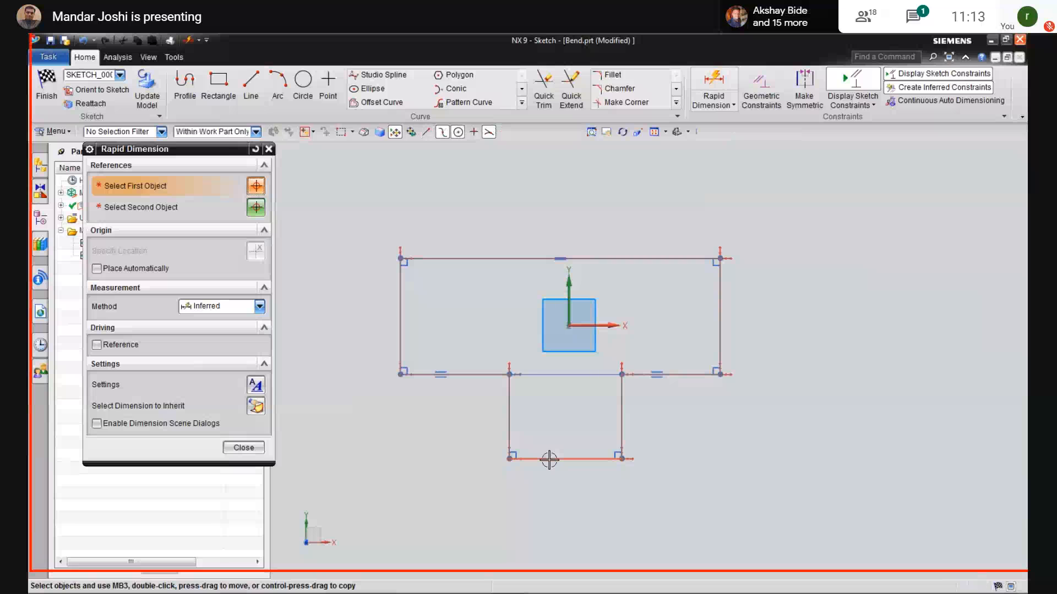
pyautogui.click(551, 460)
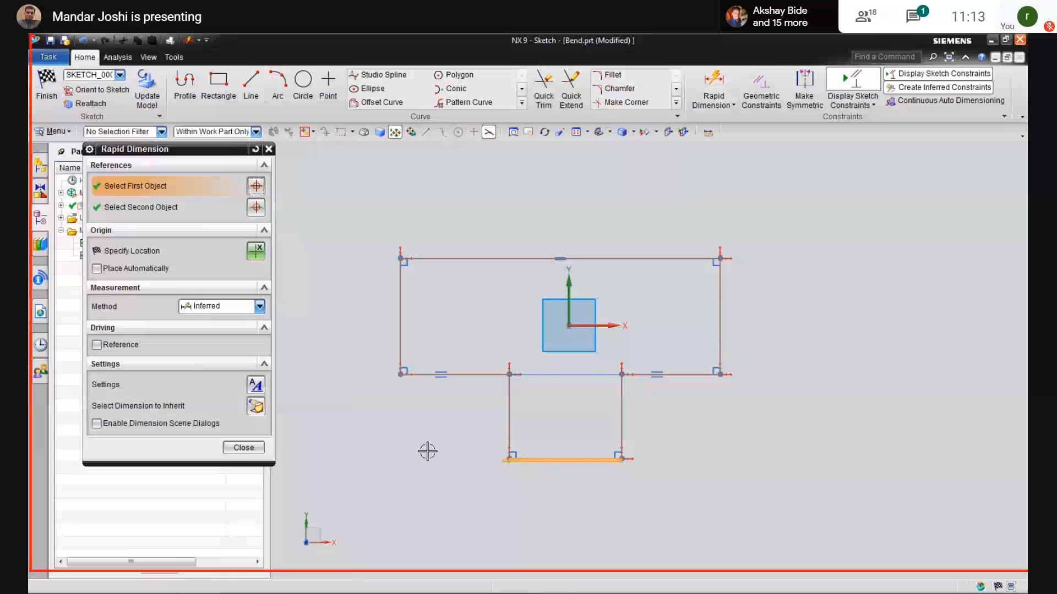
pyautogui.click(567, 511)
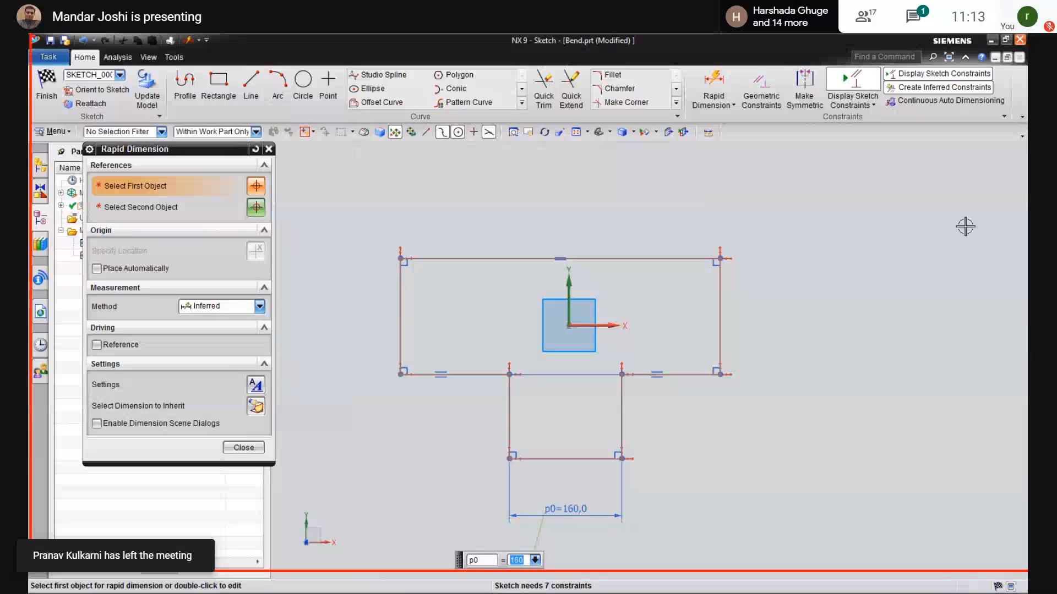
pyautogui.write('40')
pyautogui.press('Return')
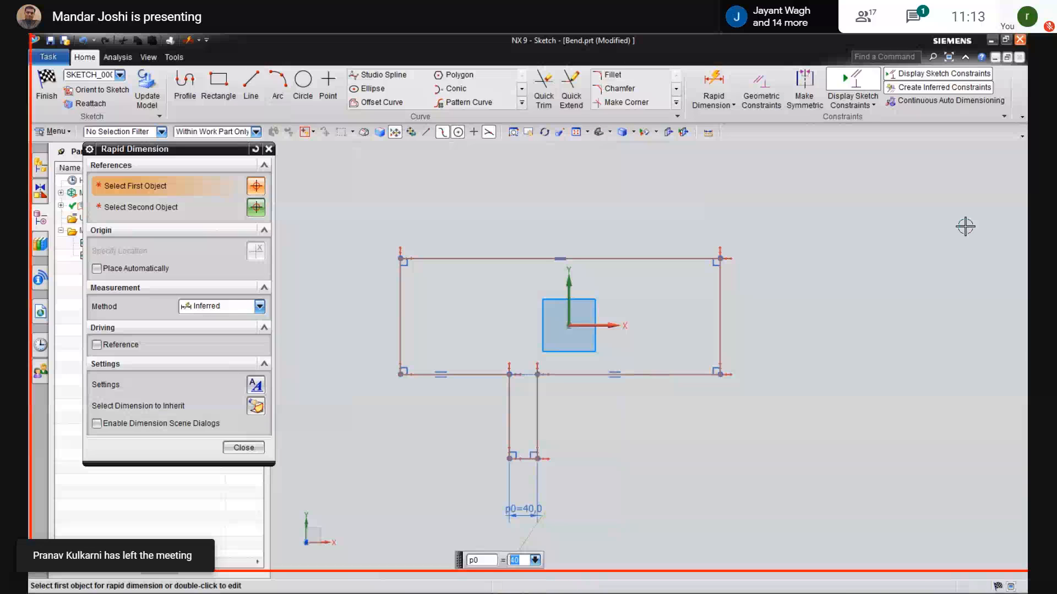
pyautogui.click(243, 447)
# Step: Move the lower tab under the origin and make its two vertical sides symmetric about the Y axis
pyautogui.moveTo(536, 399)
pyautogui.mouseDown()
pyautogui.moveTo(606, 408)
pyautogui.moveTo(591, 407)
pyautogui.moveTo(581, 381)
pyautogui.mouseUp()
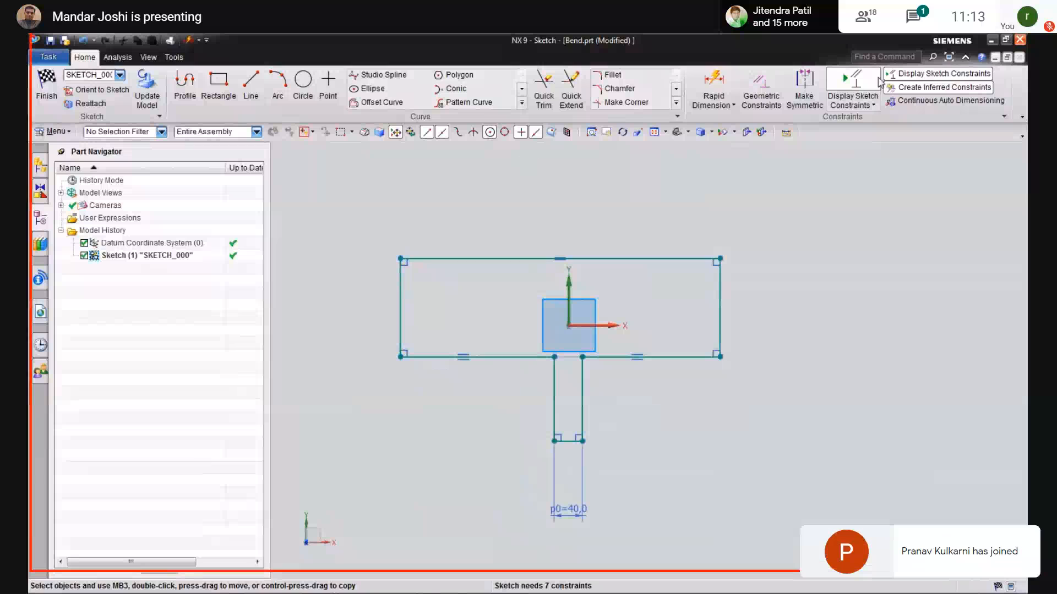
pyautogui.click(800, 88)
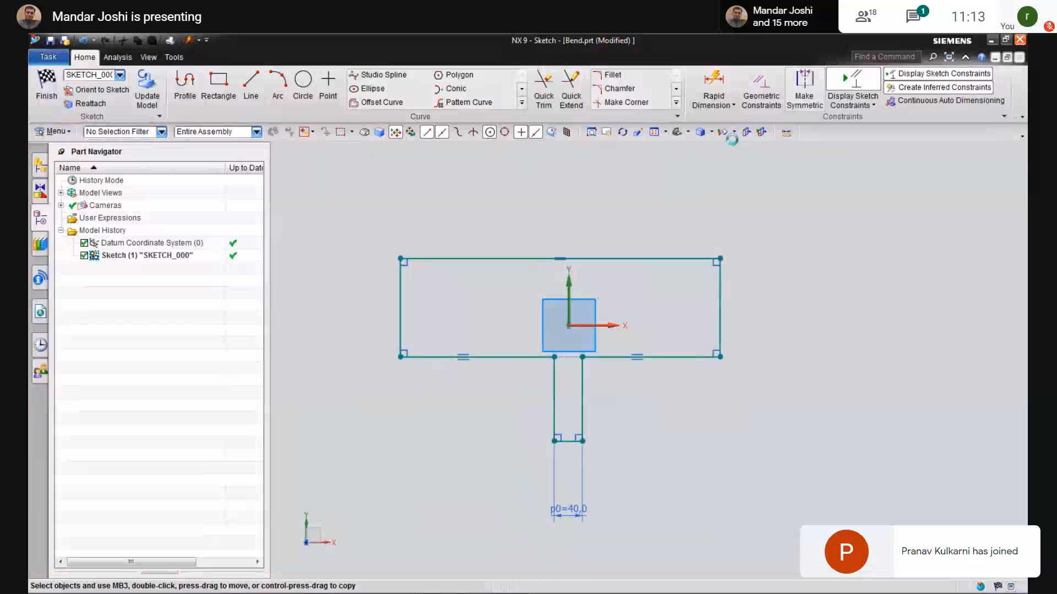
pyautogui.click(550, 396)
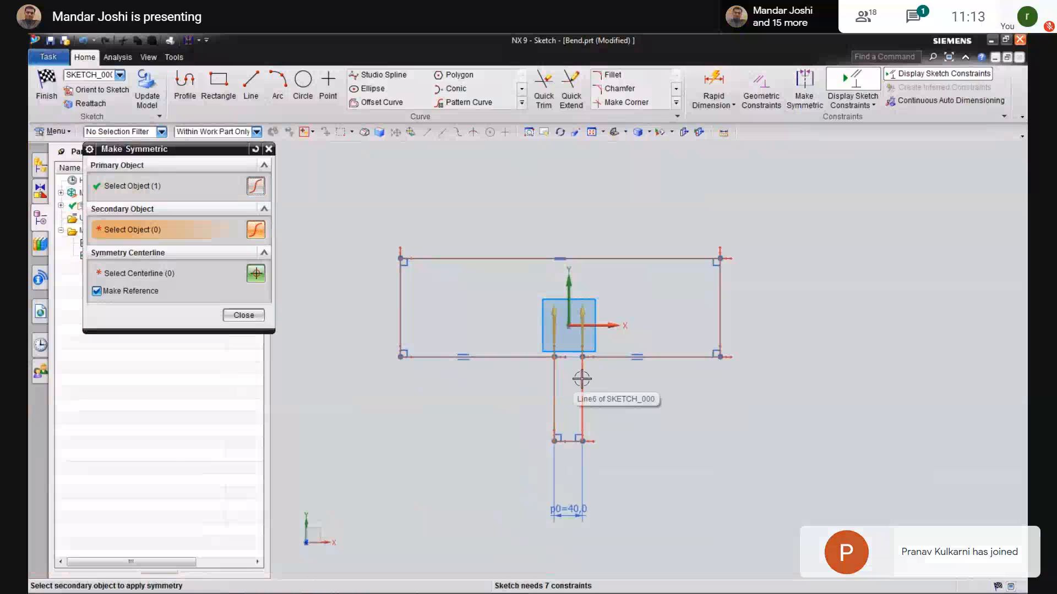
pyautogui.click(583, 399)
pyautogui.click(566, 290)
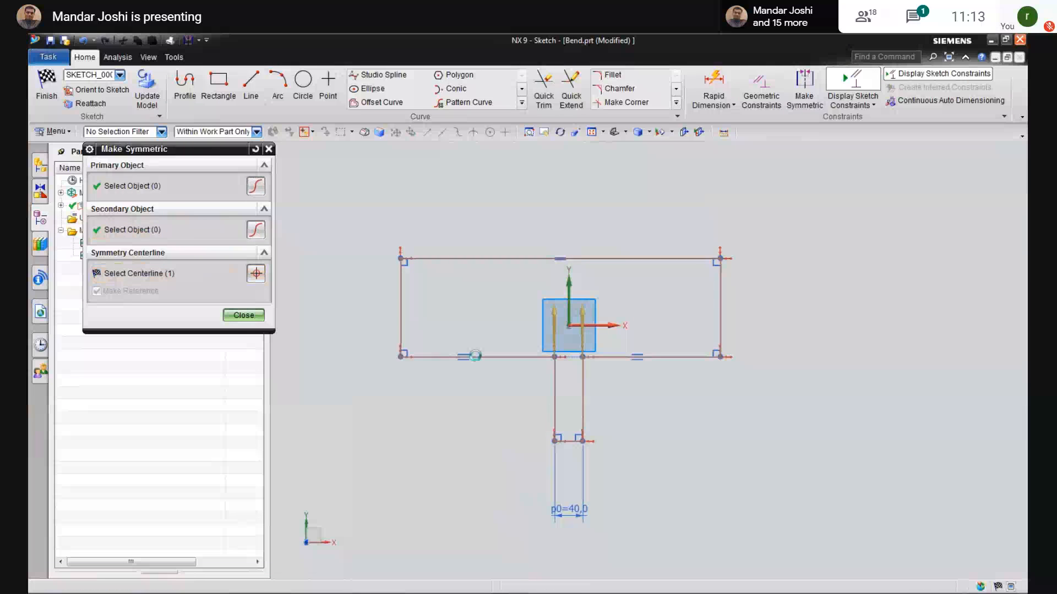
pyautogui.click(241, 316)
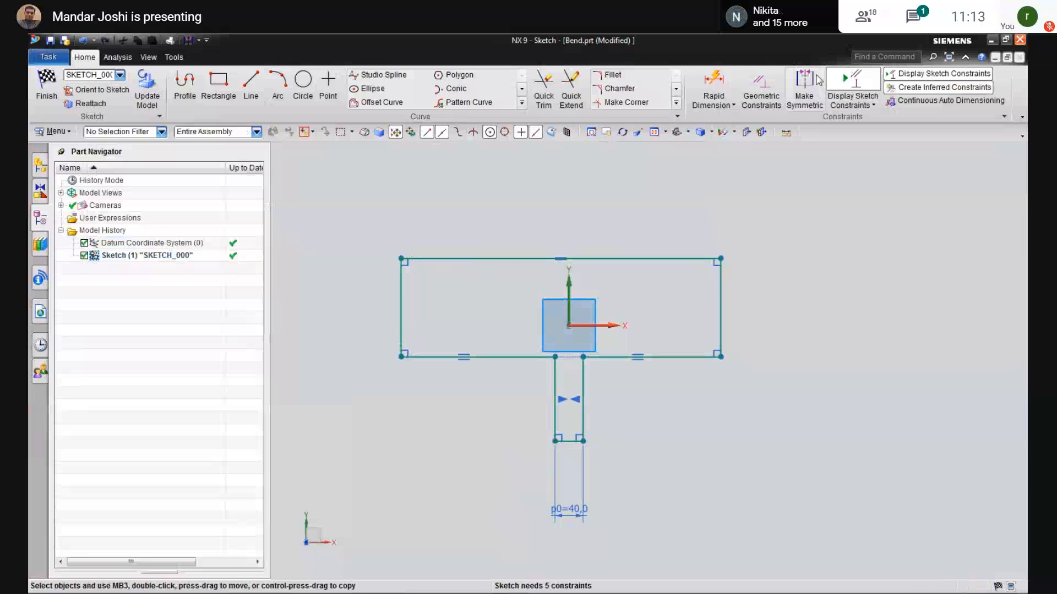
# Step: Make the two outer vertical sides of the wide rectangle symmetric about the Y axis
pyautogui.click(804, 89)
pyautogui.click(400, 311)
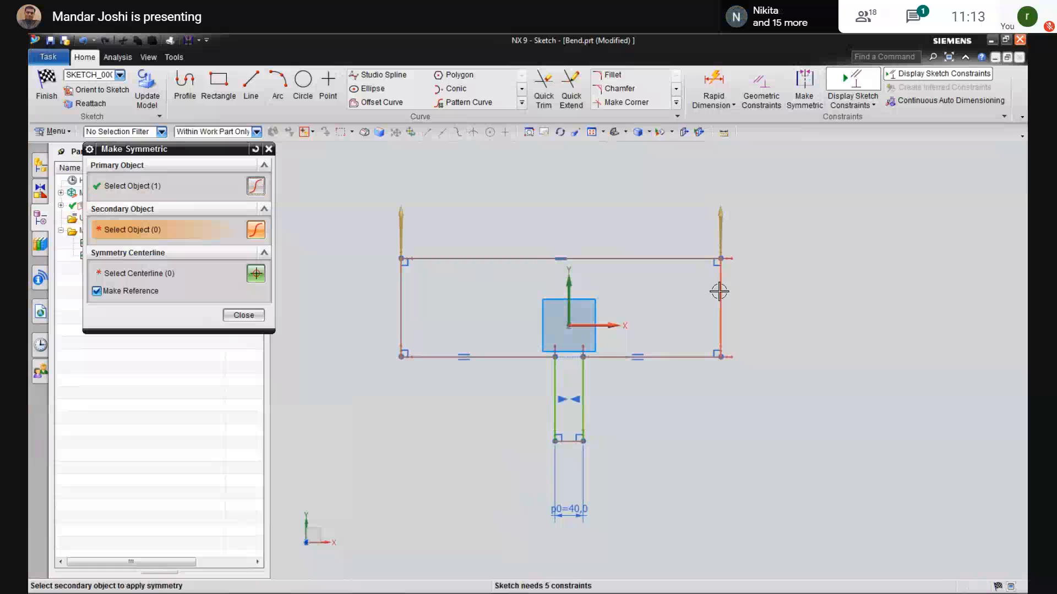
pyautogui.click(720, 290)
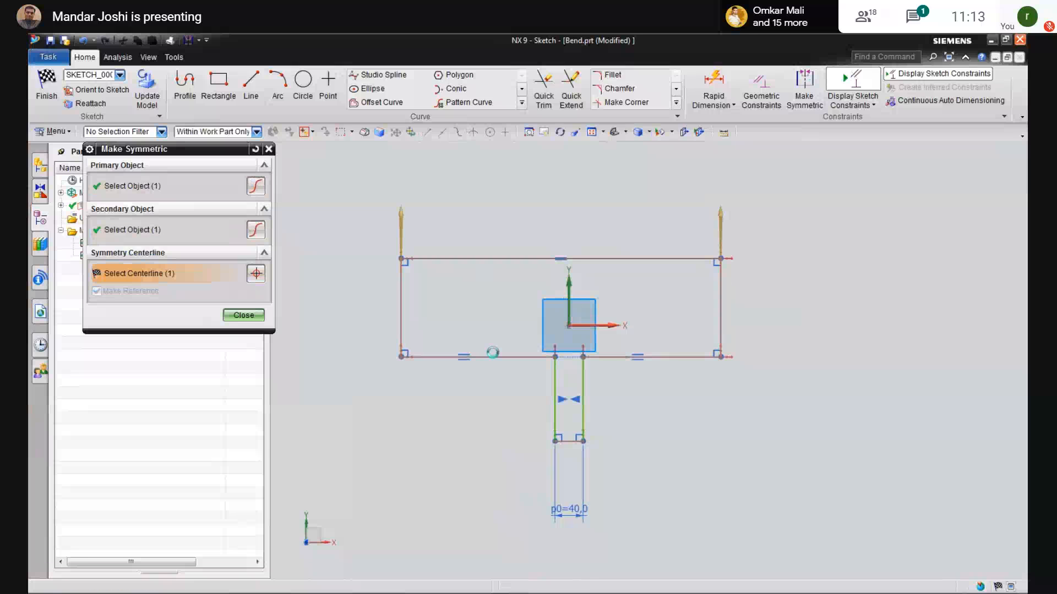
pyautogui.click(568, 310)
pyautogui.click(223, 316)
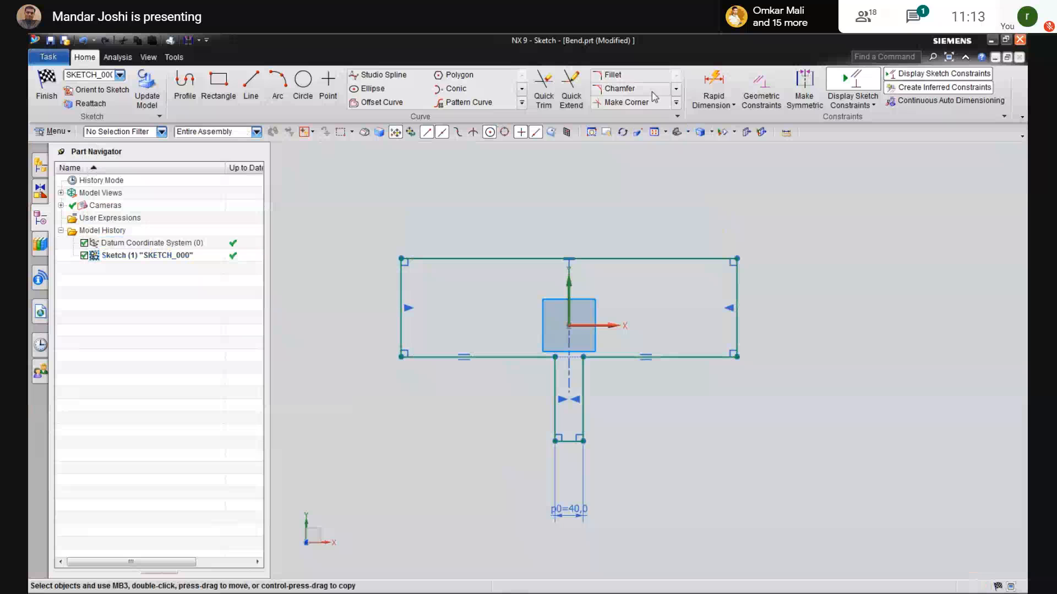
# Step: Dimension the overall width of the wide rectangle as 120 mm
pyautogui.press('d')
pyautogui.click(601, 258)
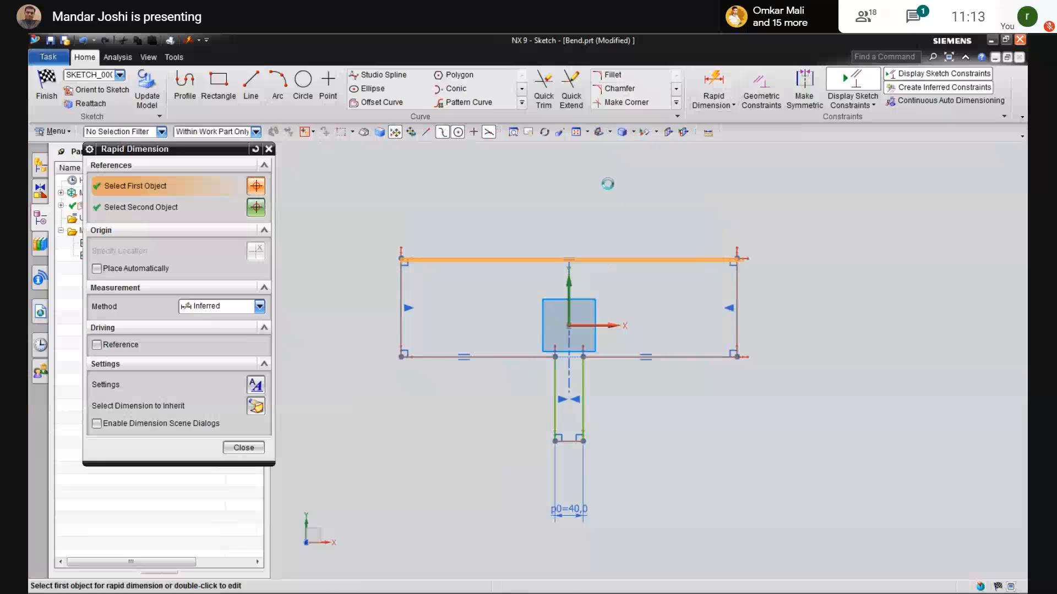
pyautogui.click(584, 171)
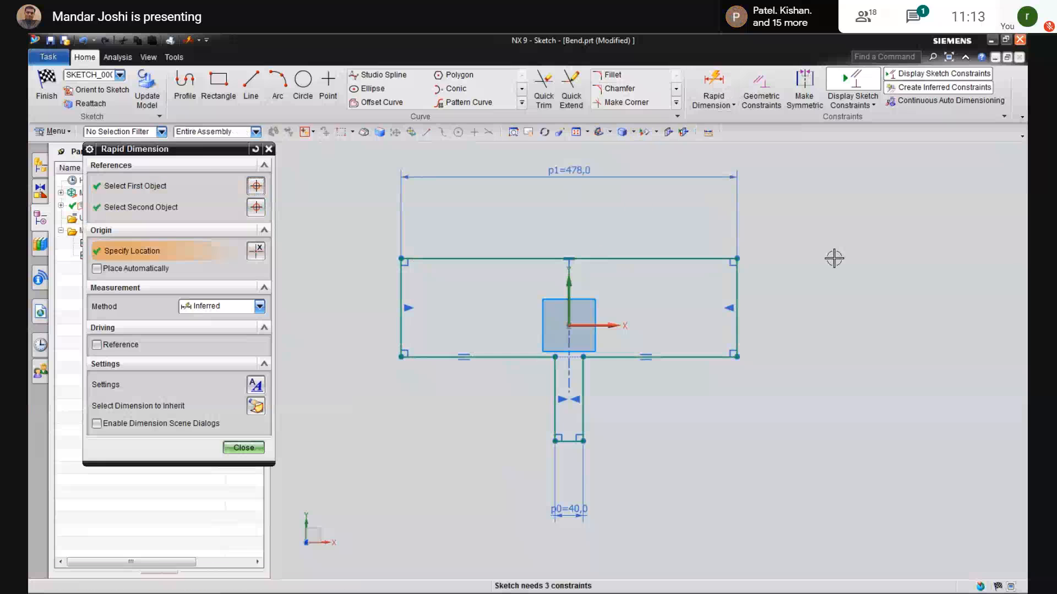
pyautogui.write('120')
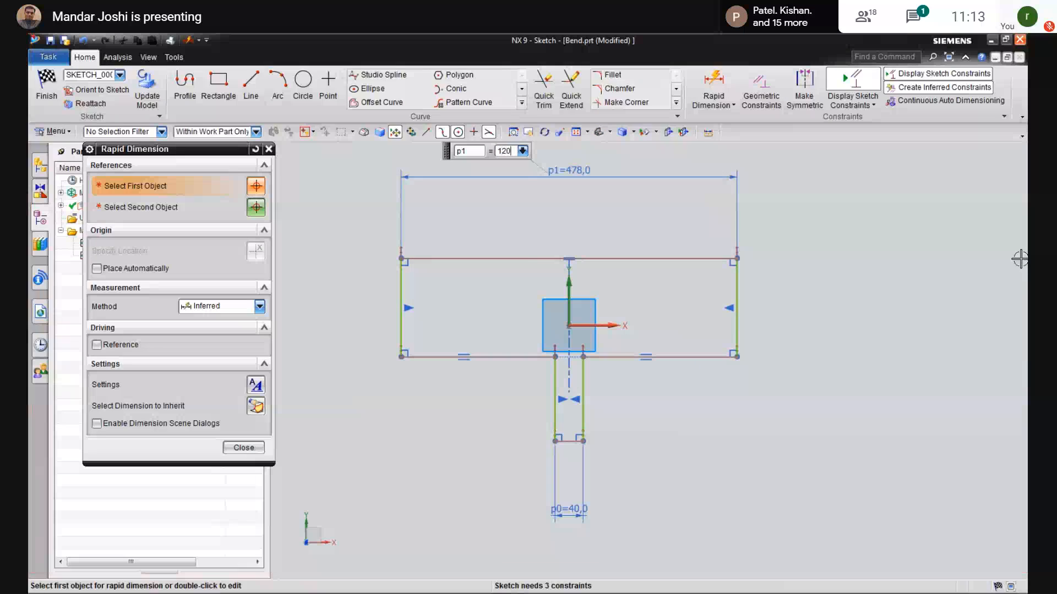
pyautogui.press('Return')
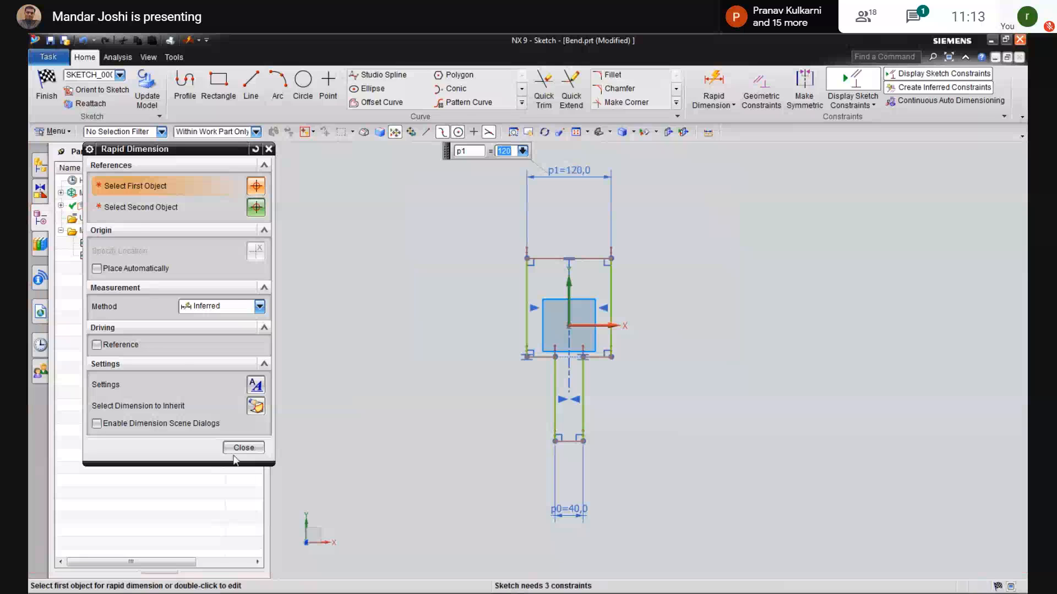
pyautogui.click(239, 449)
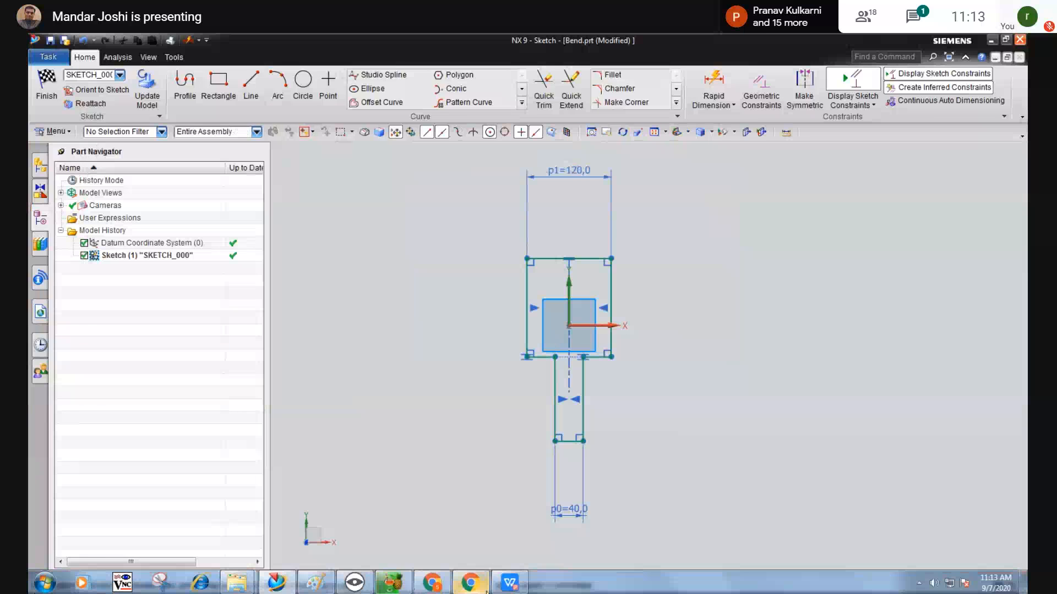
# Step: Check the flat pattern in the Metal Support Clip PDF in WPS Office, and in NX dimension the wide rectangle's height as 40 mm
pyautogui.click(504, 587)
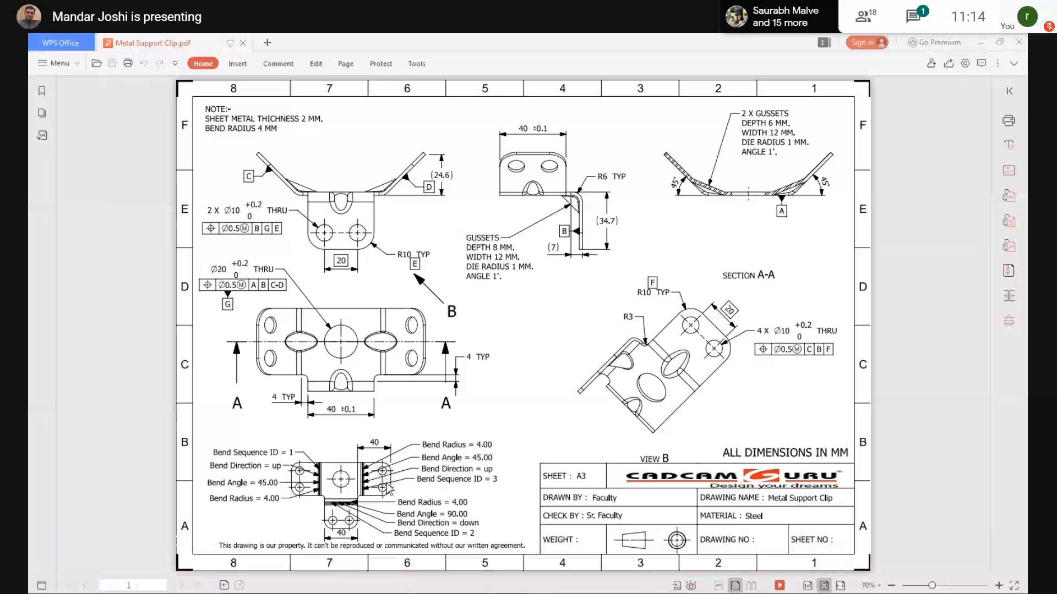
pyautogui.keyDown('ctrl'); pyautogui.scroll(1, 379, 496); pyautogui.keyUp('ctrl')
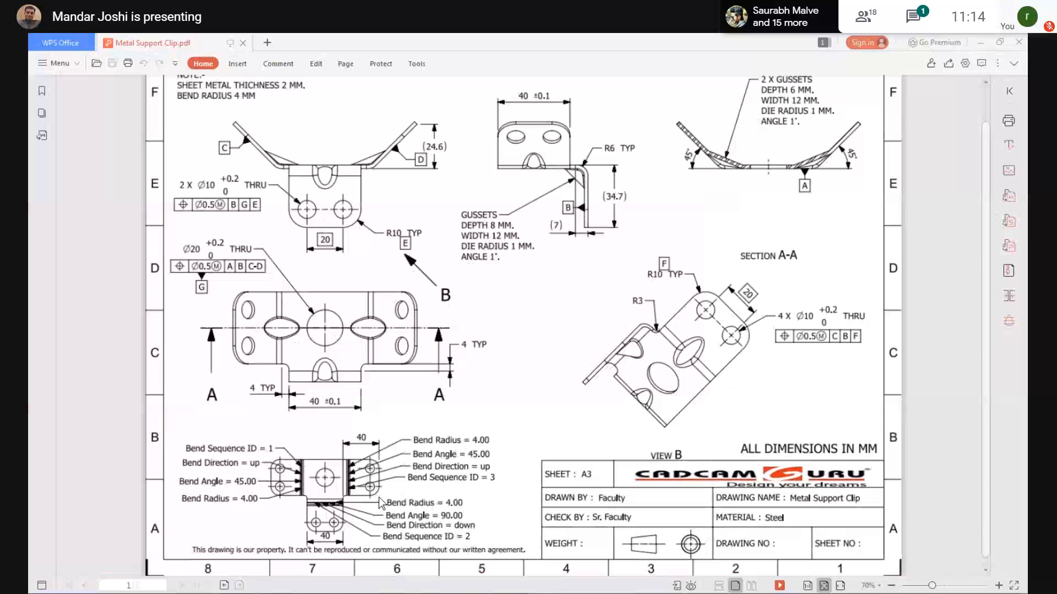
pyautogui.keyDown('ctrl'); pyautogui.scroll(1, 379, 497); pyautogui.keyUp('ctrl')
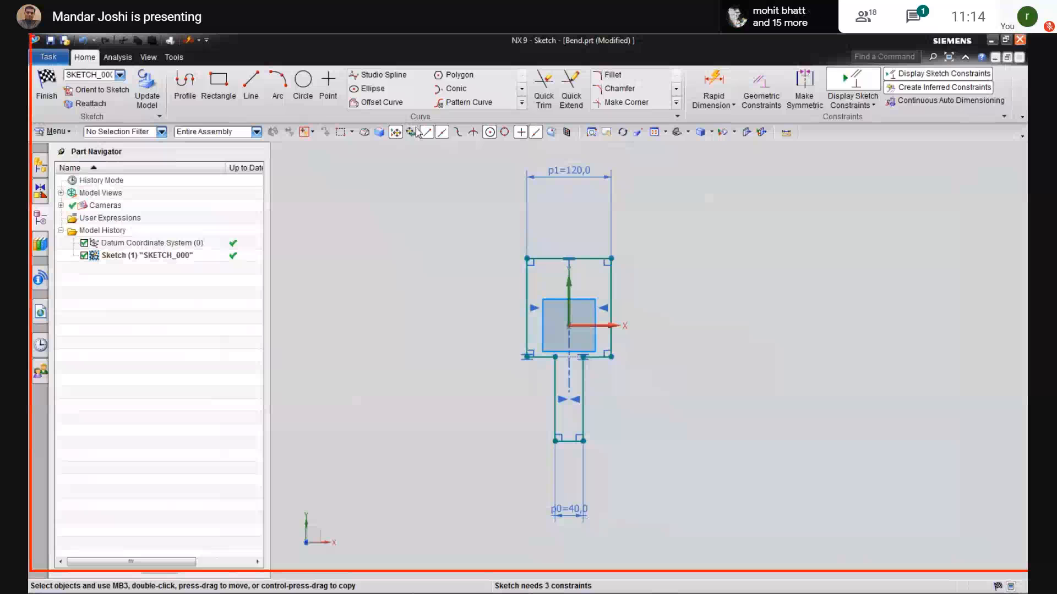
pyautogui.click(611, 310)
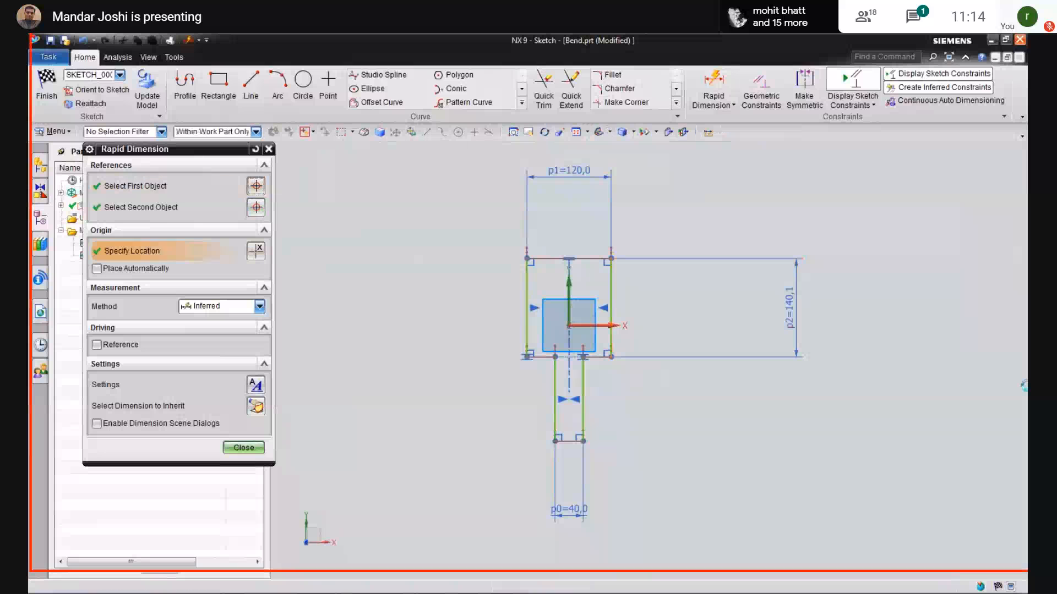
pyautogui.click(788, 304)
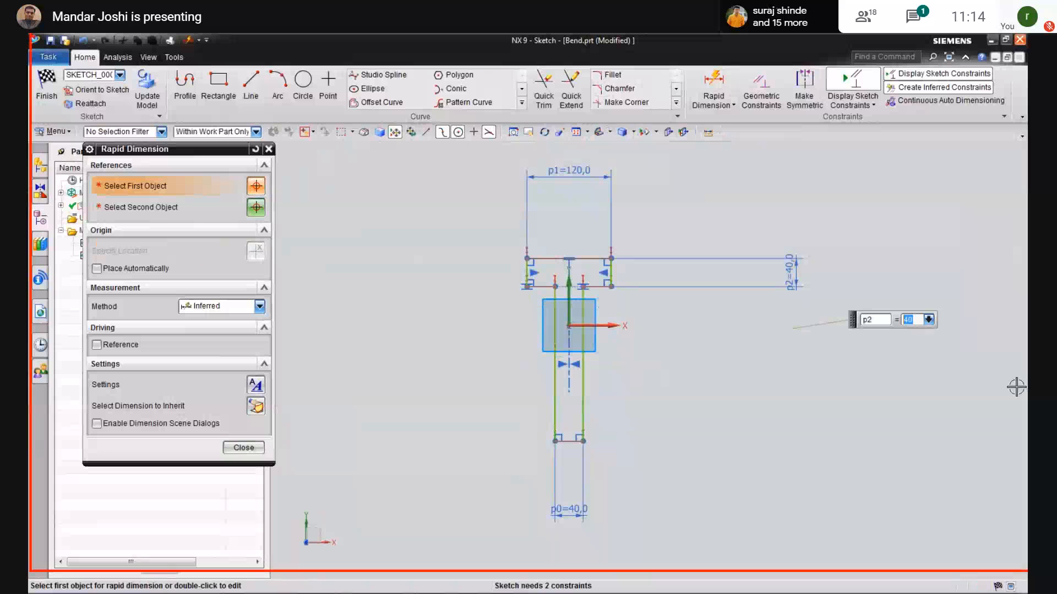
pyautogui.click(250, 449)
# Step: Dimension the height of the lower tab as 40 mm
pyautogui.click(583, 389)
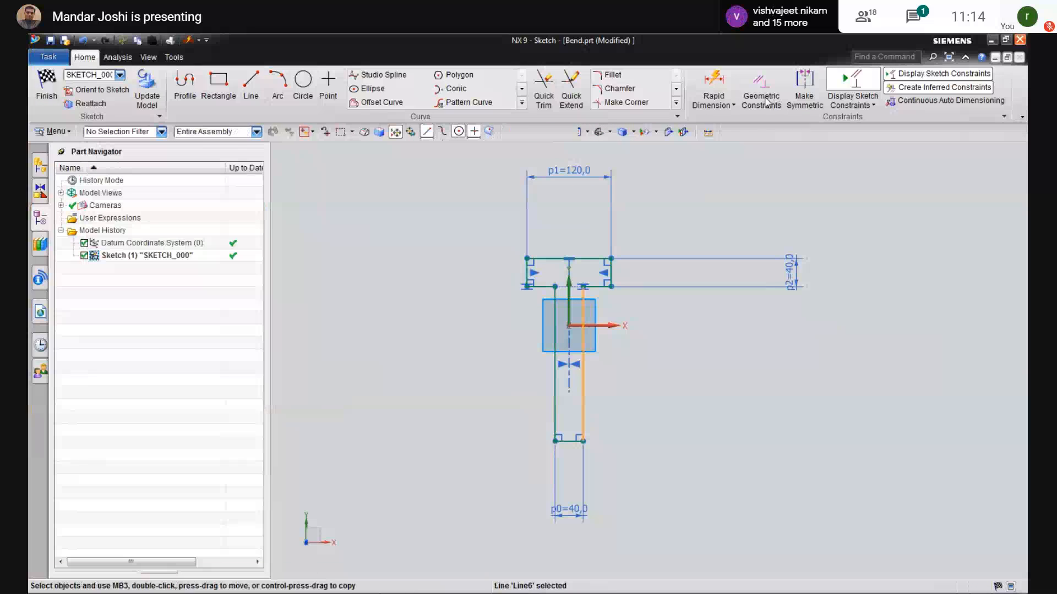
pyautogui.click(734, 105)
pyautogui.click(731, 118)
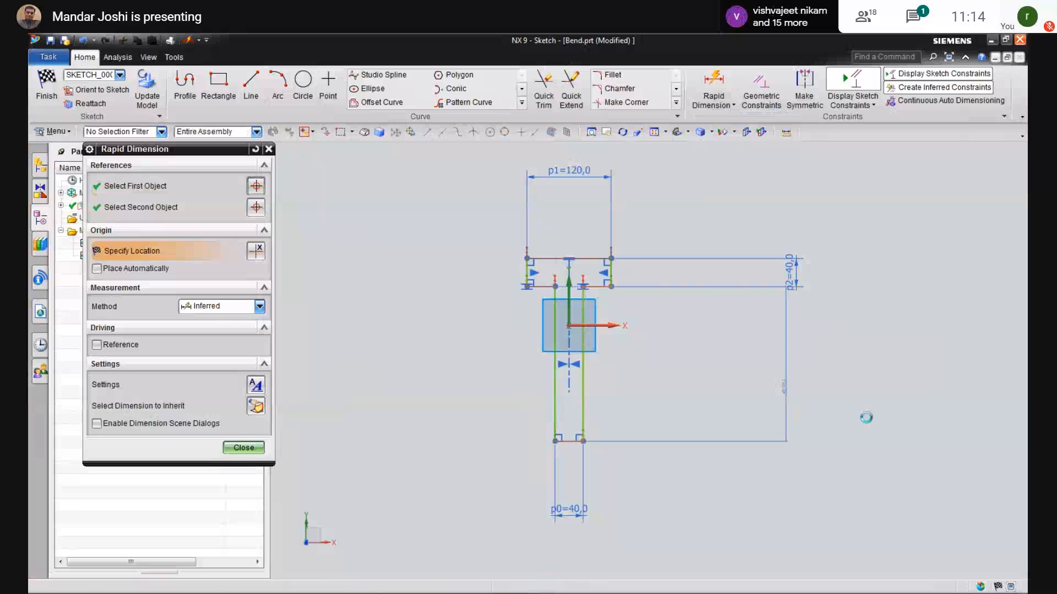
pyautogui.click(867, 415)
pyautogui.write('40')
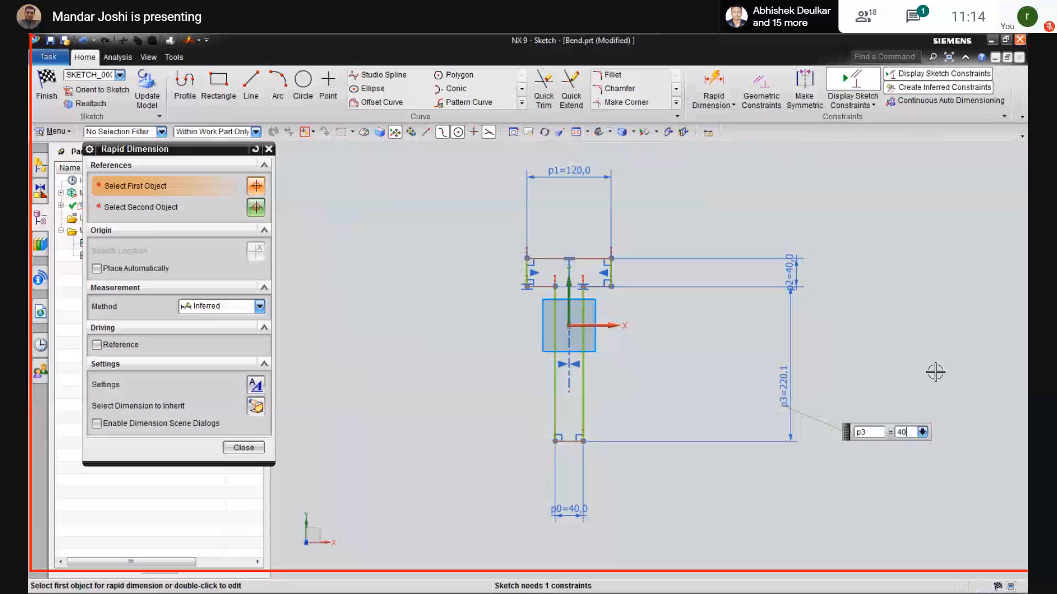
pyautogui.press('Return')
pyautogui.click(243, 447)
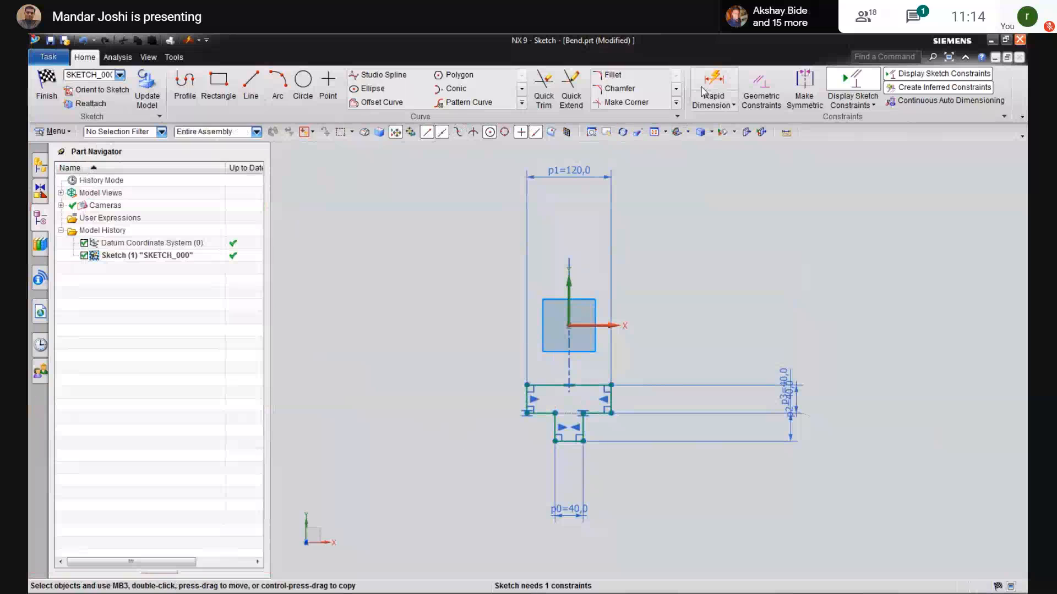
# Step: Move the whole T-shaped profile up so that the wide rectangle lies over the sketch origin
pyautogui.moveTo(639, 471); pyautogui.dragTo(485, 359)
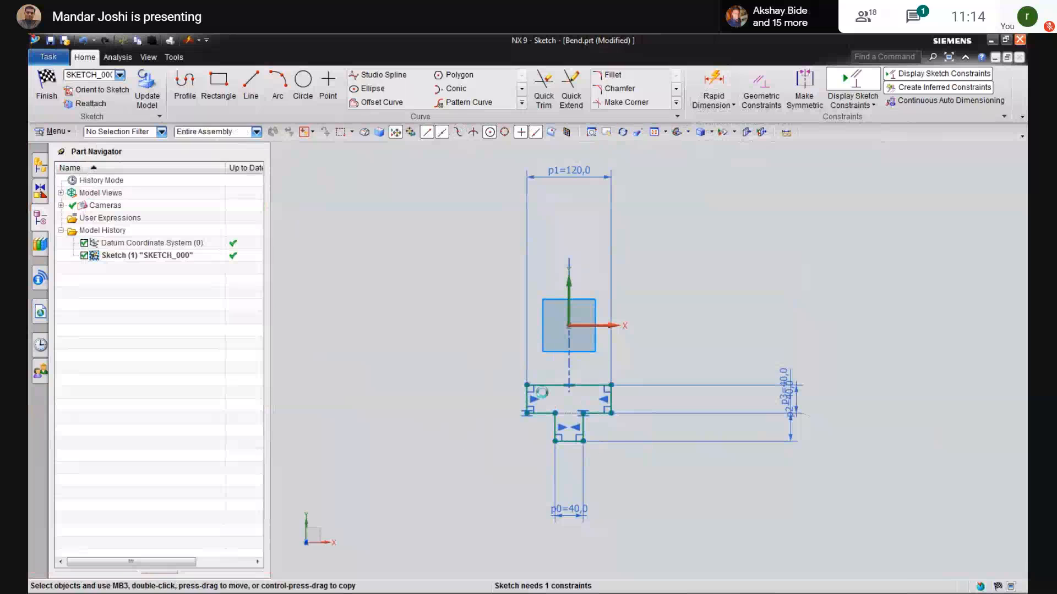
pyautogui.moveTo(548, 318); pyautogui.dragTo(554, 312)
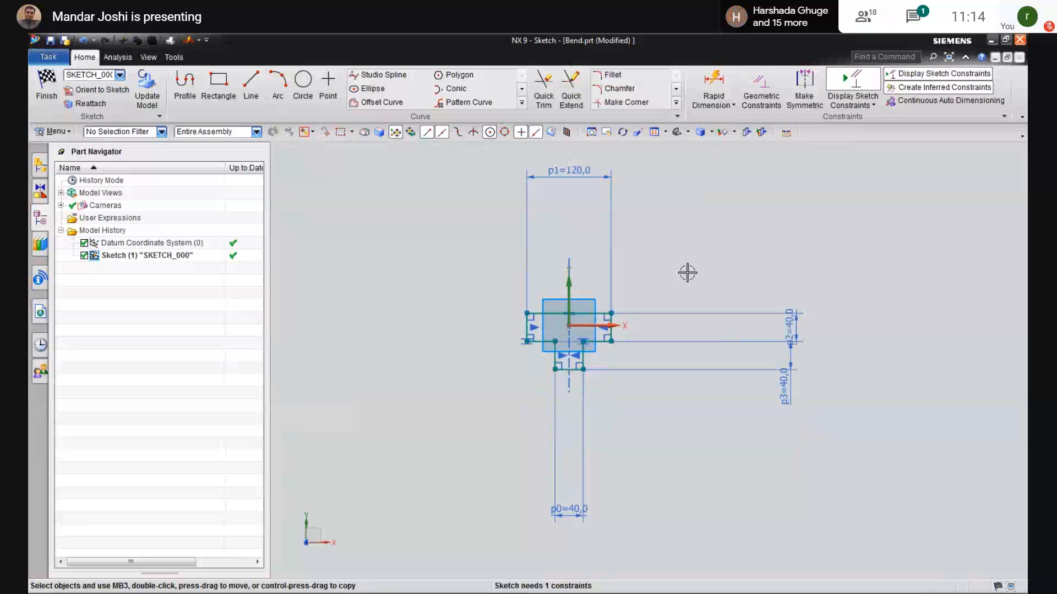
pyautogui.scroll(3, 642, 276)
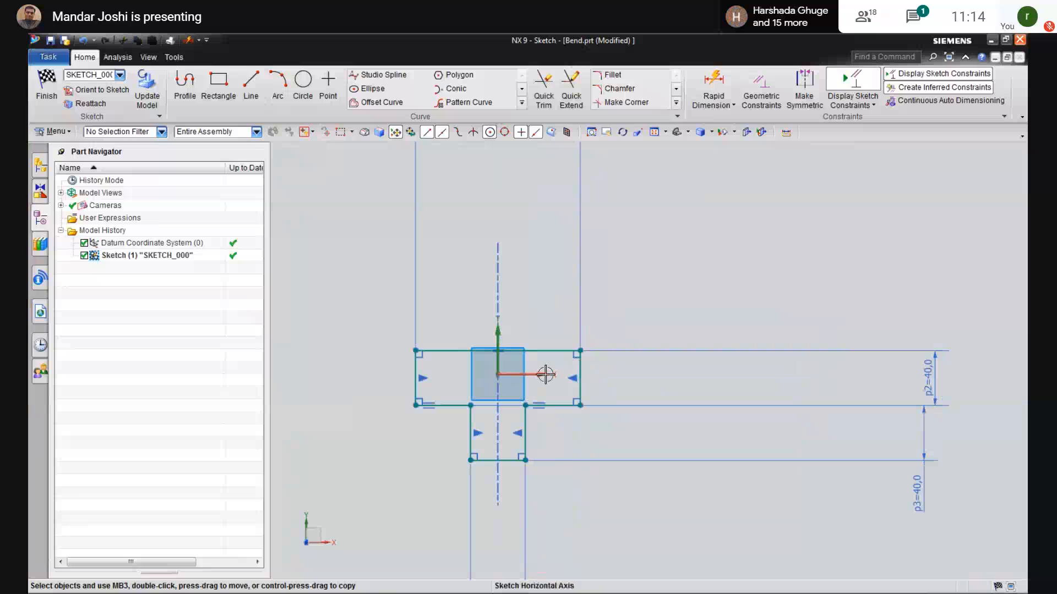
# Step: Try to make the wide rectangle's top edge and lower right edge symmetric about the X axis, and undo the constraint
pyautogui.click(803, 86)
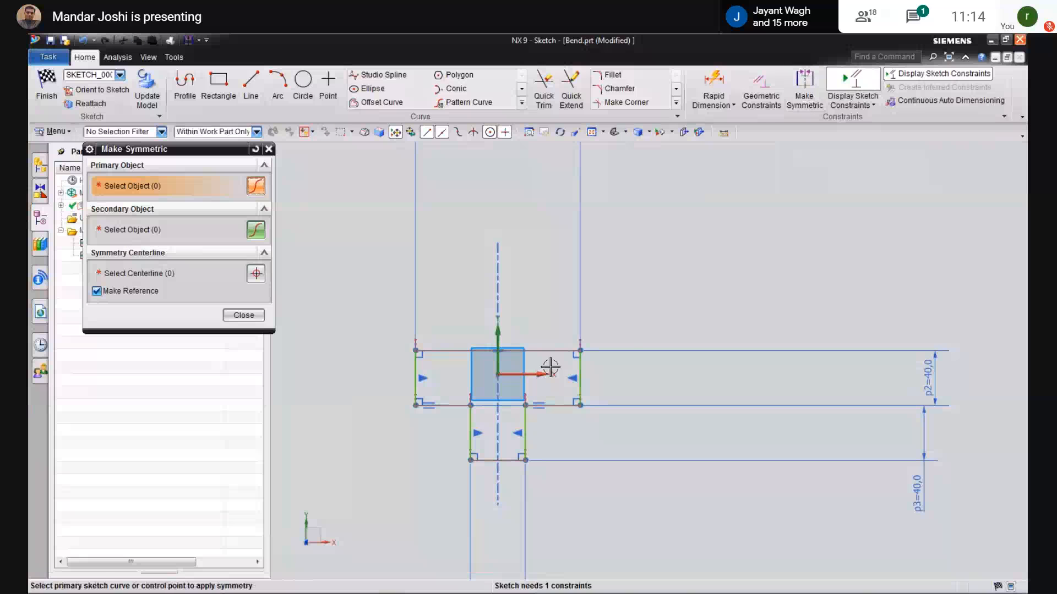
pyautogui.click(559, 350)
pyautogui.click(555, 406)
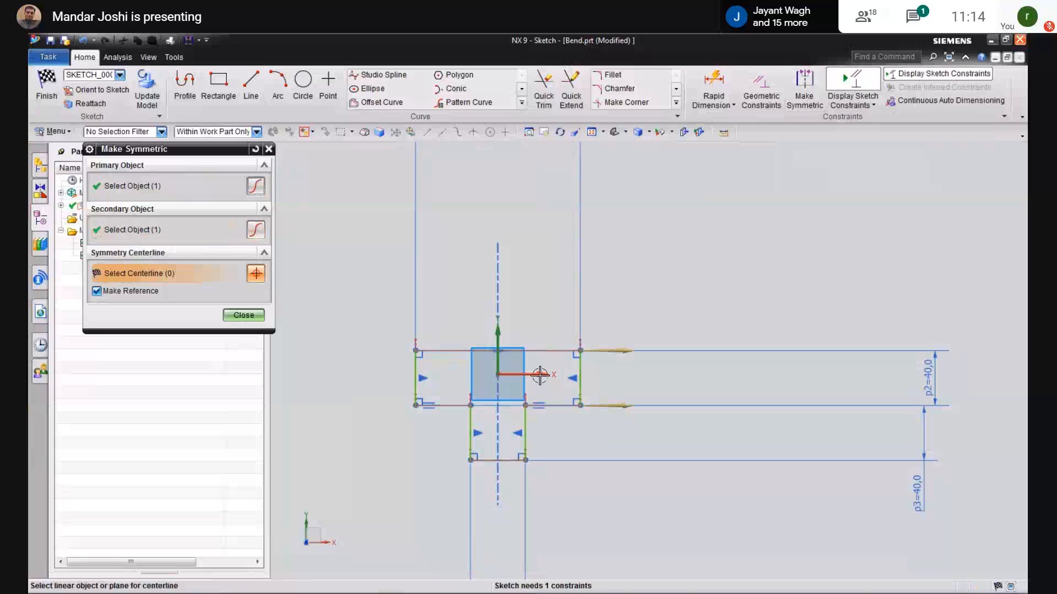
pyautogui.click(539, 374)
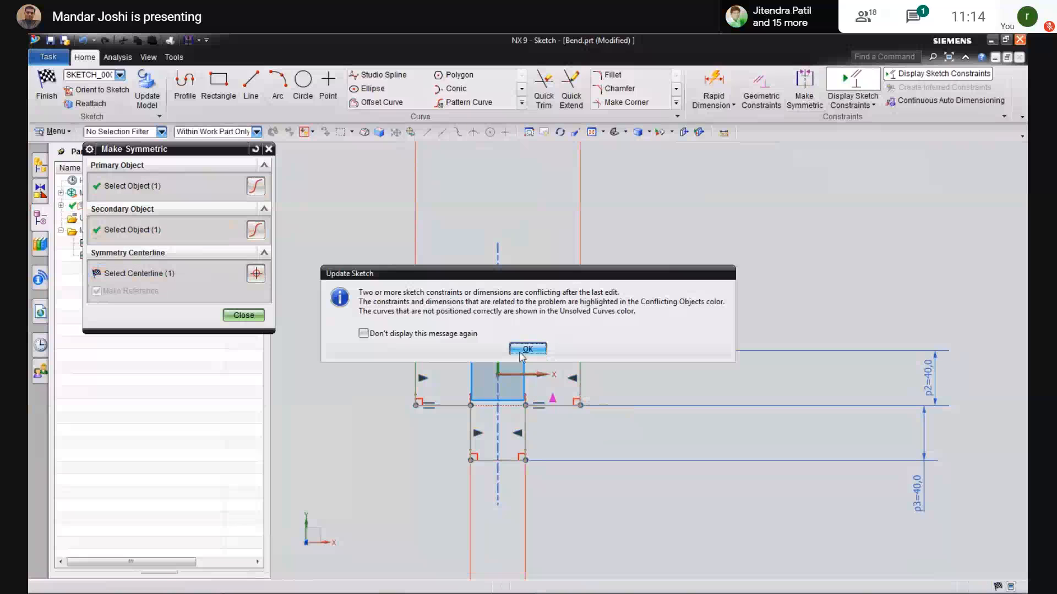
pyautogui.press('Return')
pyautogui.click(244, 315)
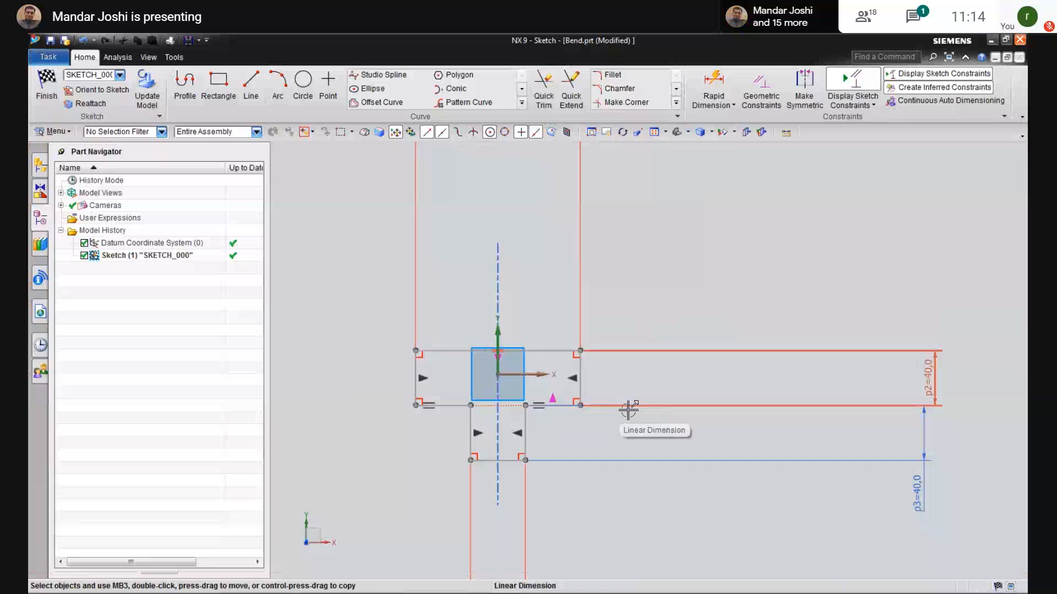
pyautogui.hotkey('ctrl', 'z')
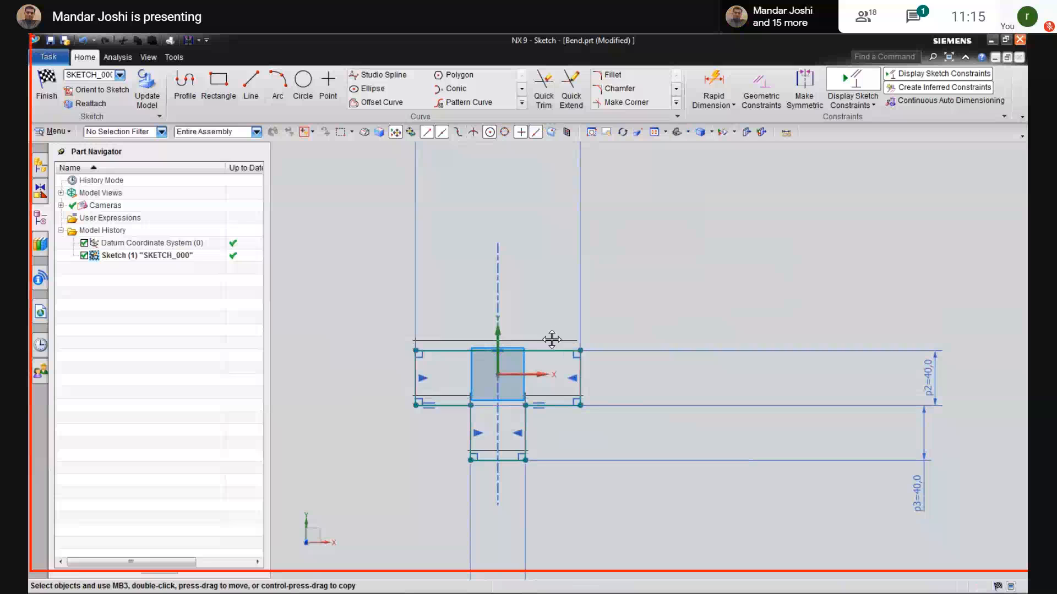
# Step: Retry the symmetry about the X axis between the wide rectangle's top and lower right edges with the profile moved slightly higher
pyautogui.click(804, 82)
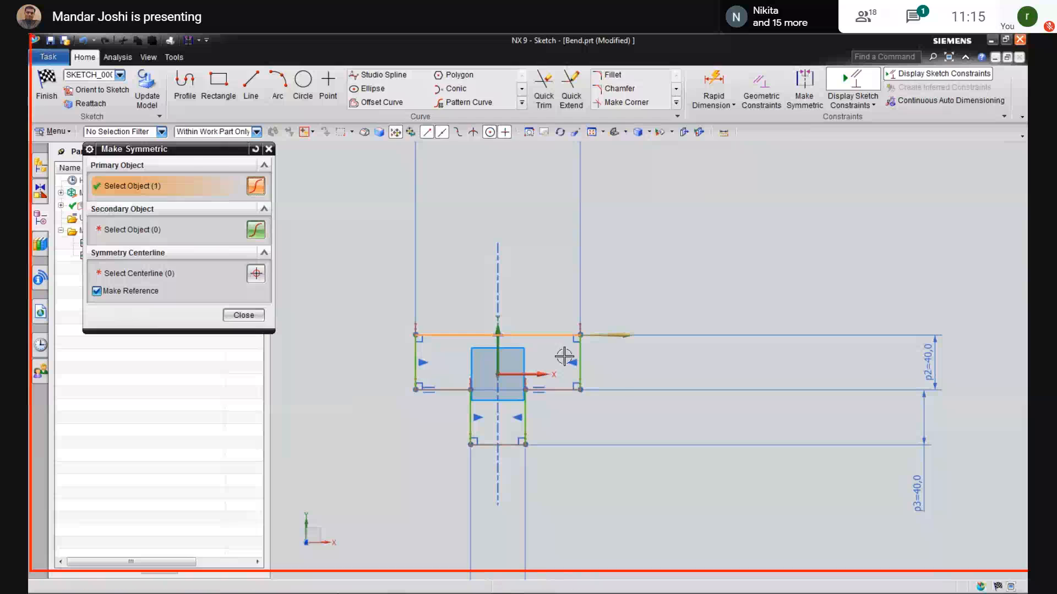
pyautogui.click(571, 392)
pyautogui.click(571, 392)
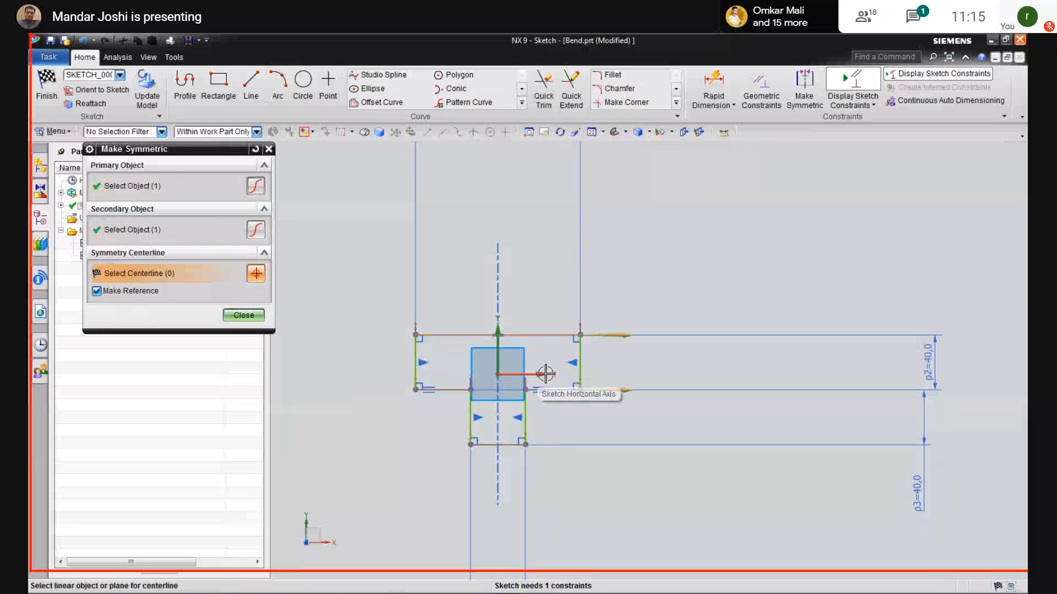
pyautogui.click(542, 374)
pyautogui.click(527, 349)
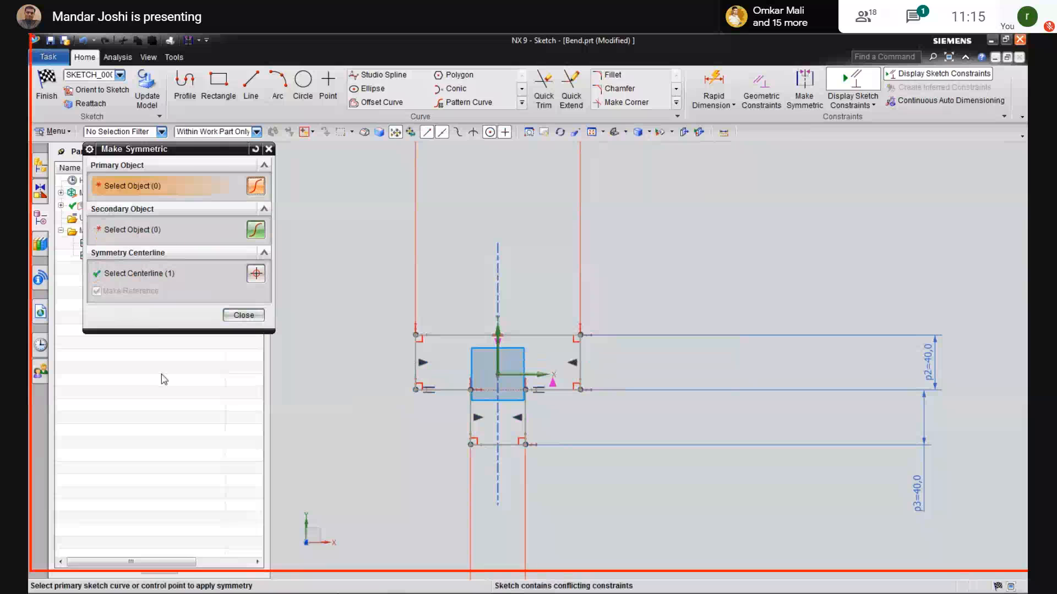
pyautogui.click(232, 317)
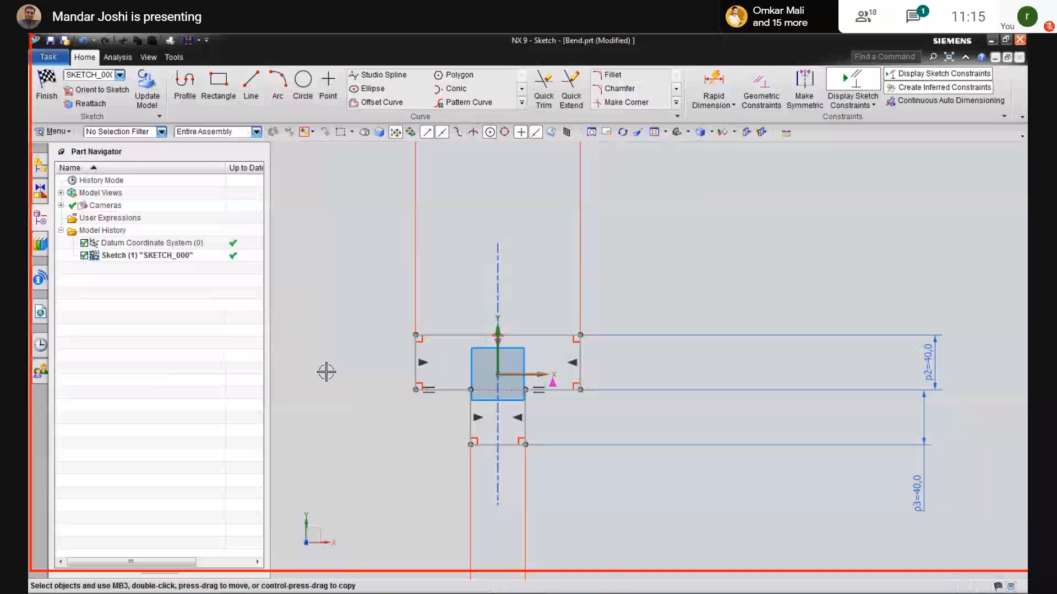
# Step: Make the wide rectangle's lower right edge collinear with the sketch's X axis
pyautogui.click(762, 94)
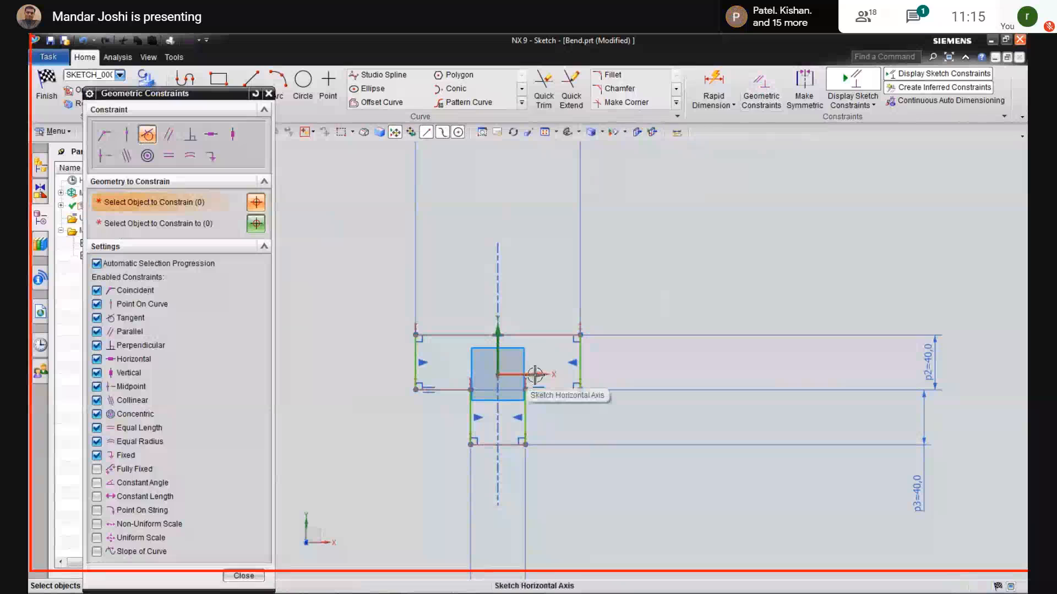
pyautogui.click(536, 374)
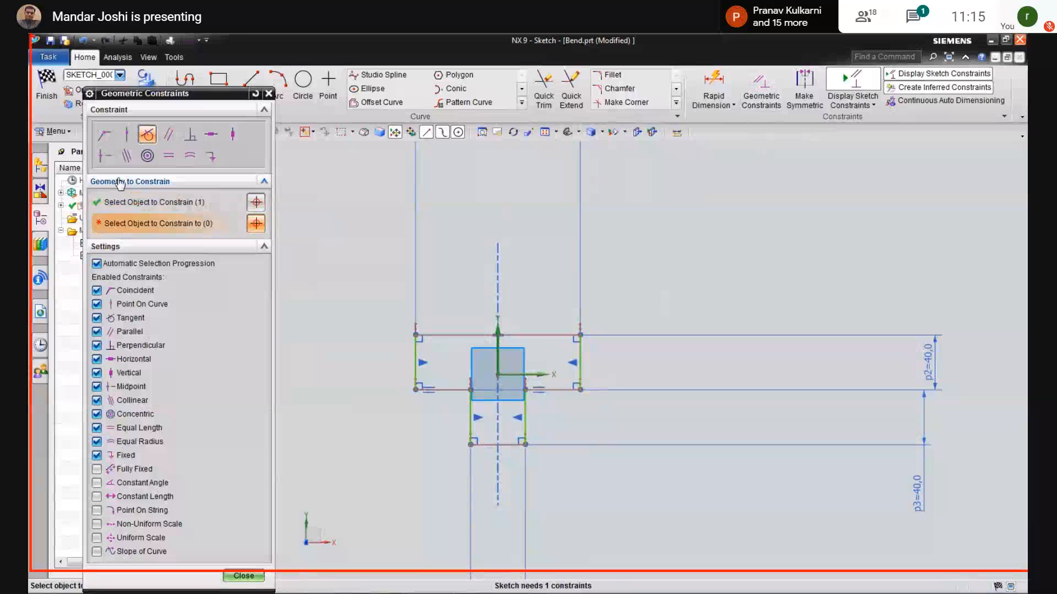
pyautogui.click(126, 156)
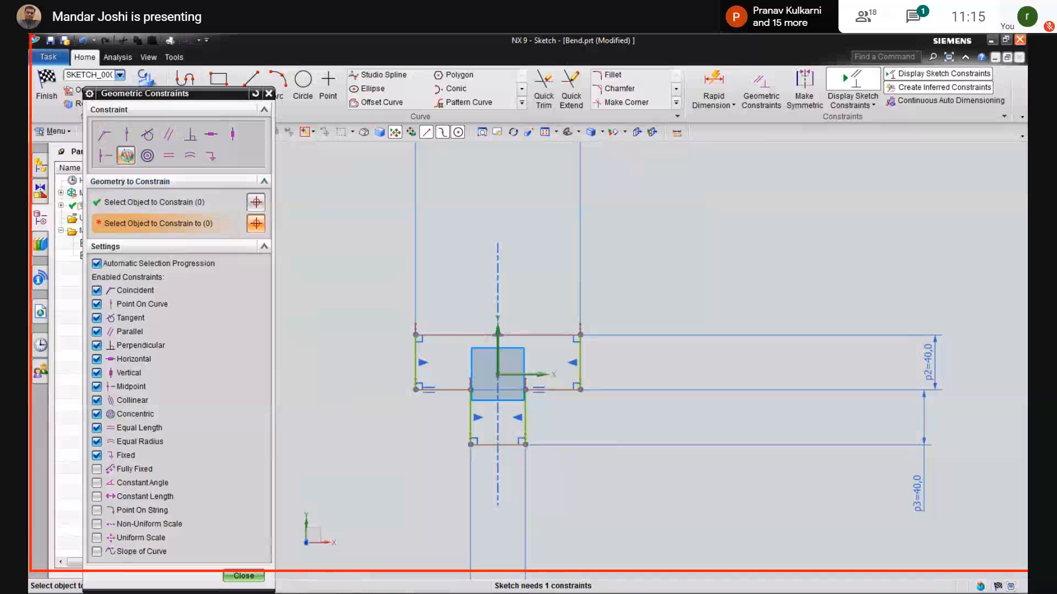
pyautogui.click(573, 390)
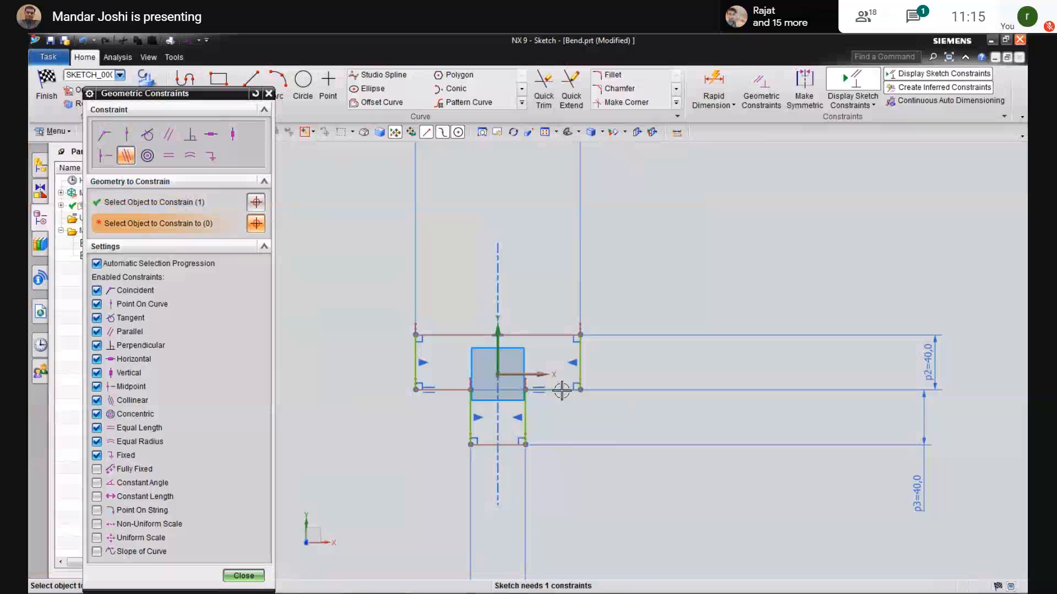
pyautogui.click(690, 375)
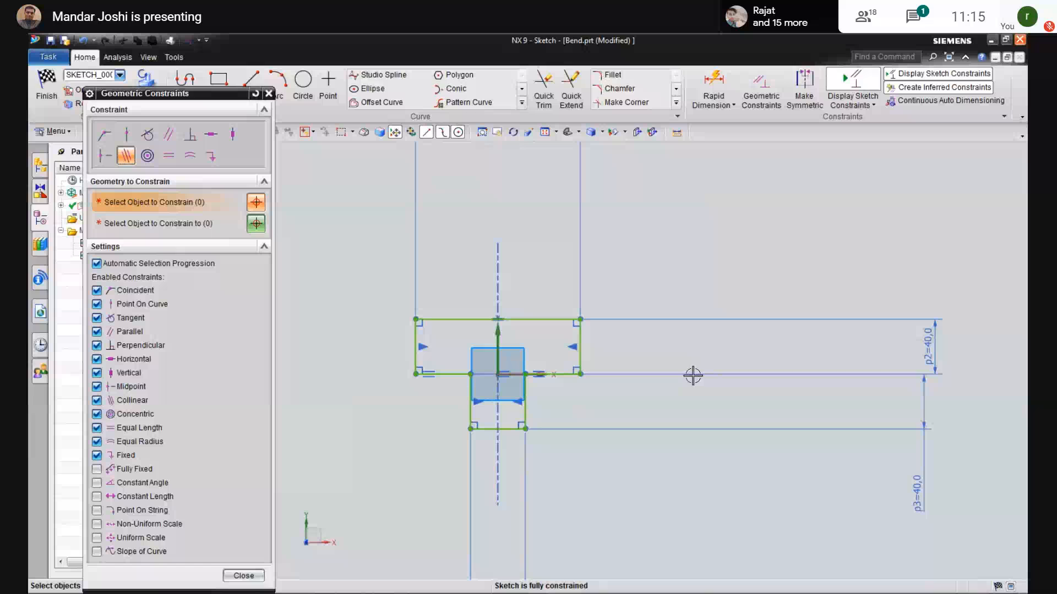
pyautogui.click(244, 575)
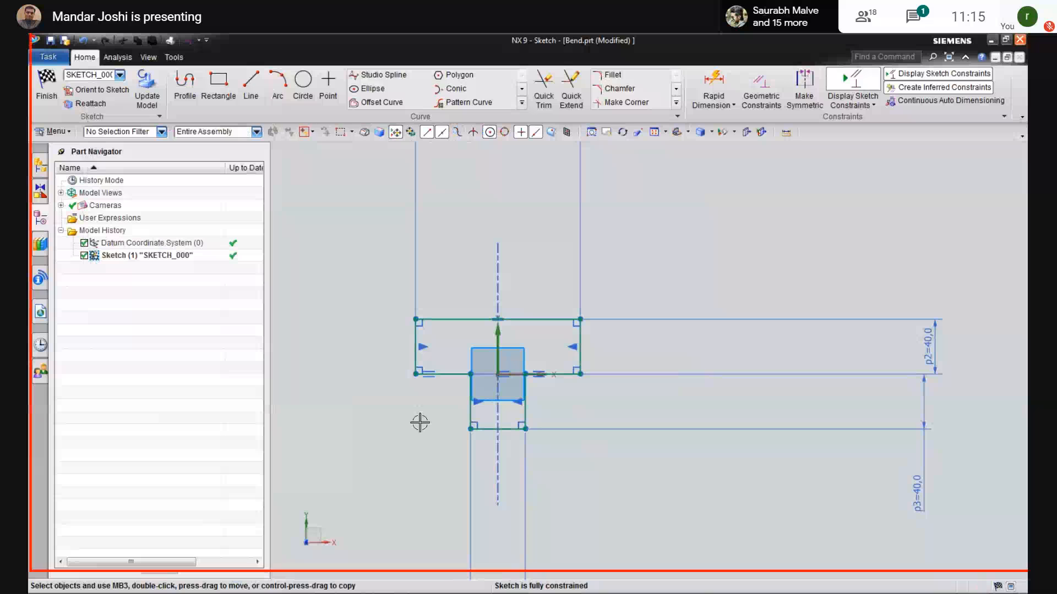
# Step: Finish the sketch and create a 2 mm thick base Tab from the T-shaped profile
pyautogui.click(47, 82)
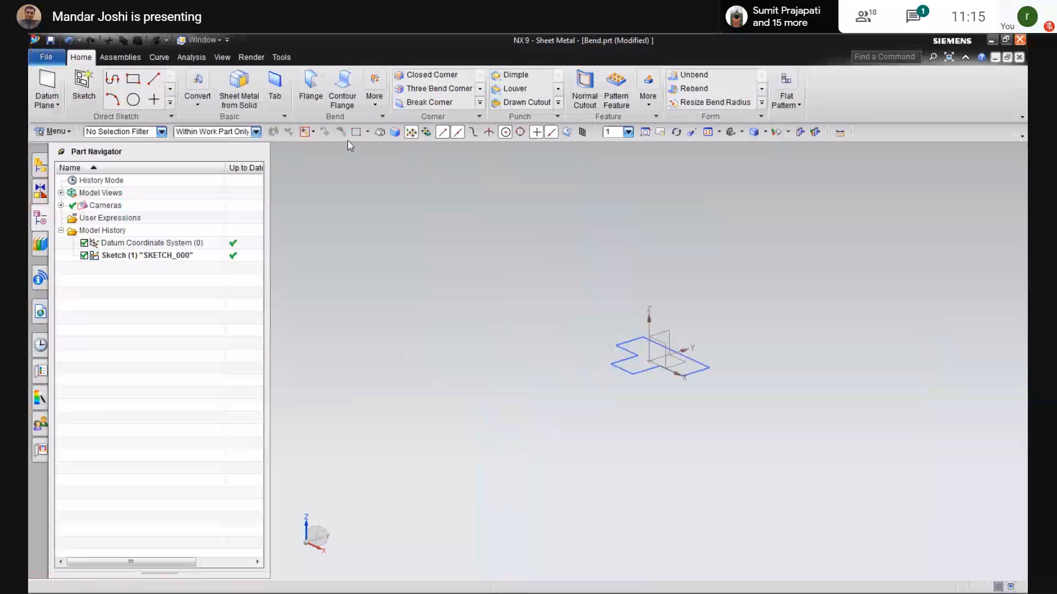
pyautogui.click(275, 88)
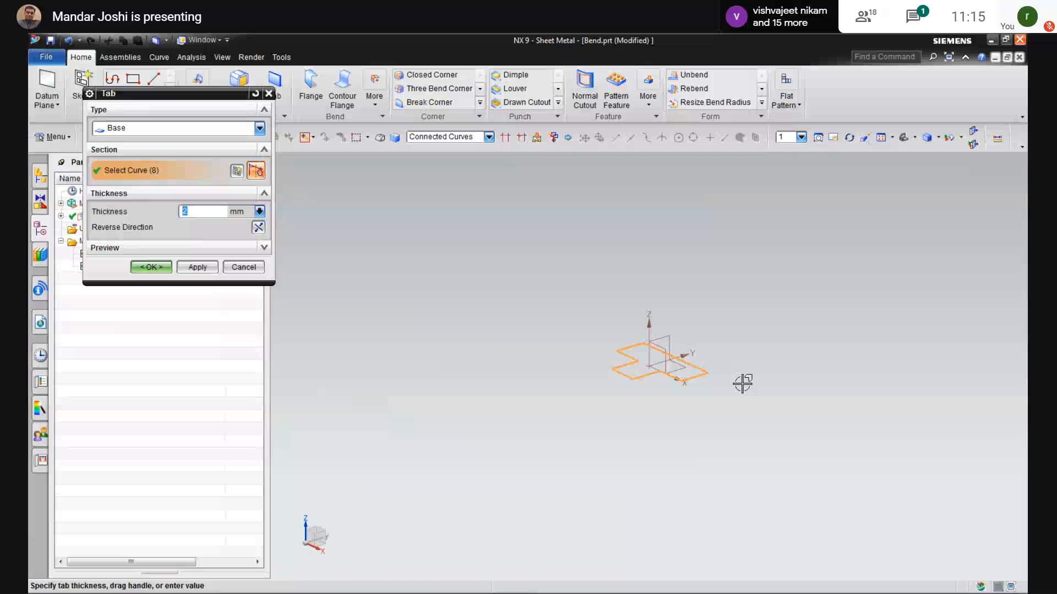
pyautogui.click(150, 268)
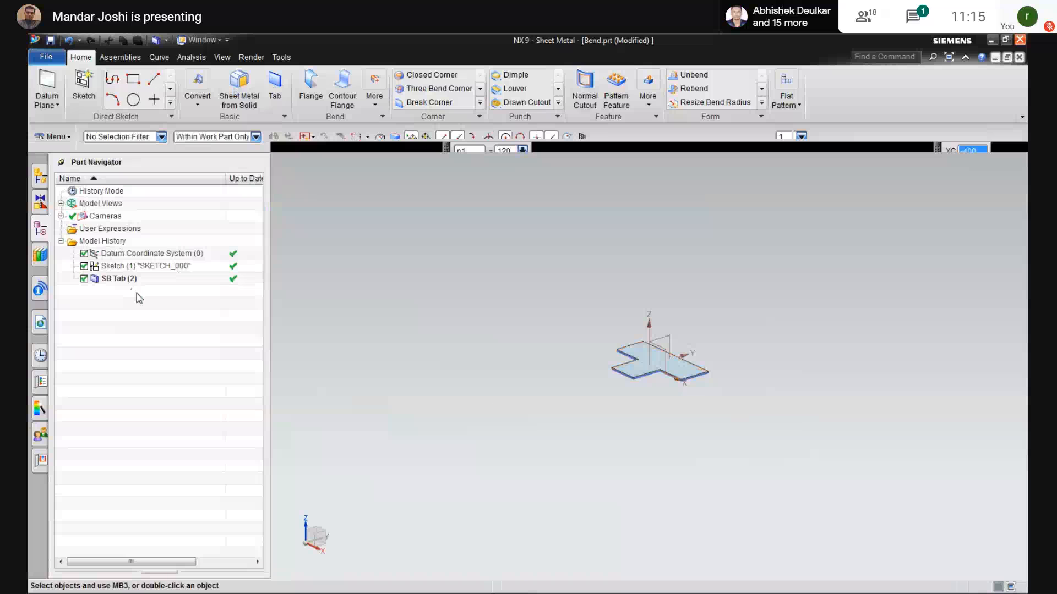
# Step: Switch to the Metal Support Clip PDF, check the thickness, bend radius and bend sequence notes, and return to the NX part
pyautogui.click(497, 381)
pyautogui.scroll(2, 703, 429)
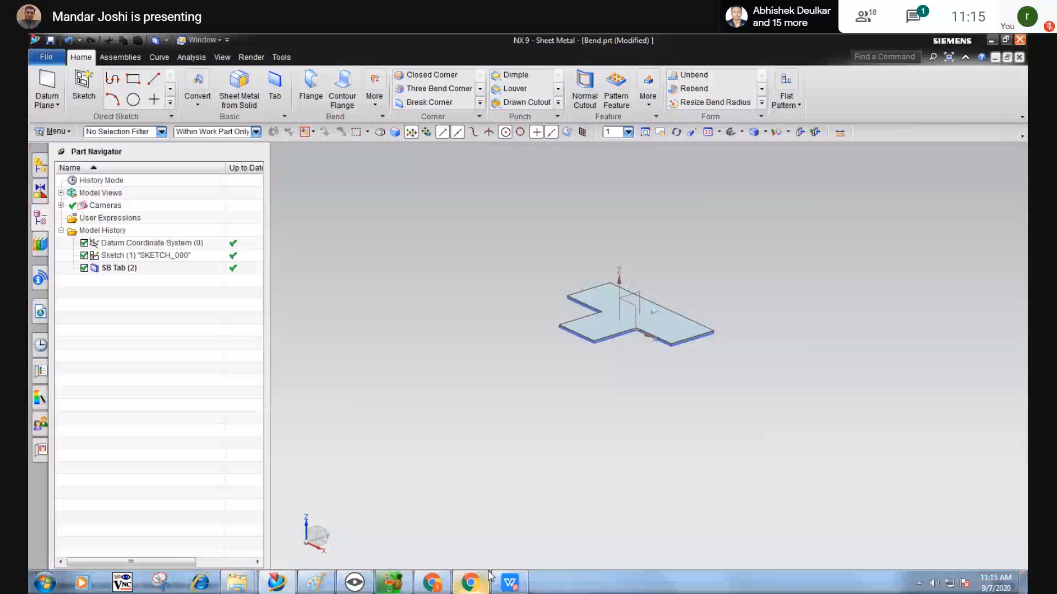
pyautogui.click(517, 587)
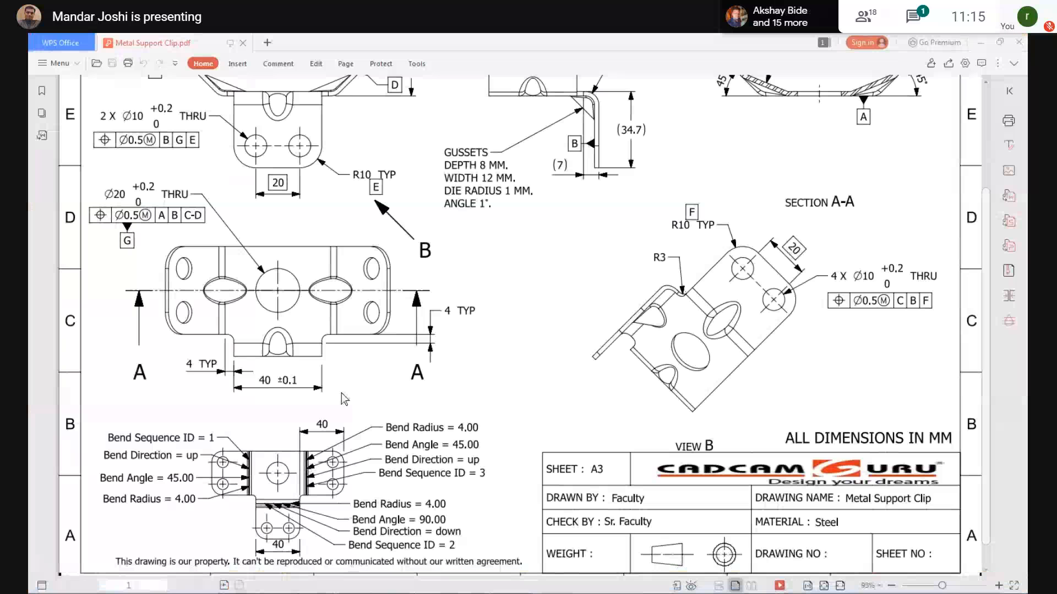
pyautogui.scroll(-1, 342, 393)
pyautogui.scroll(3, 341, 393)
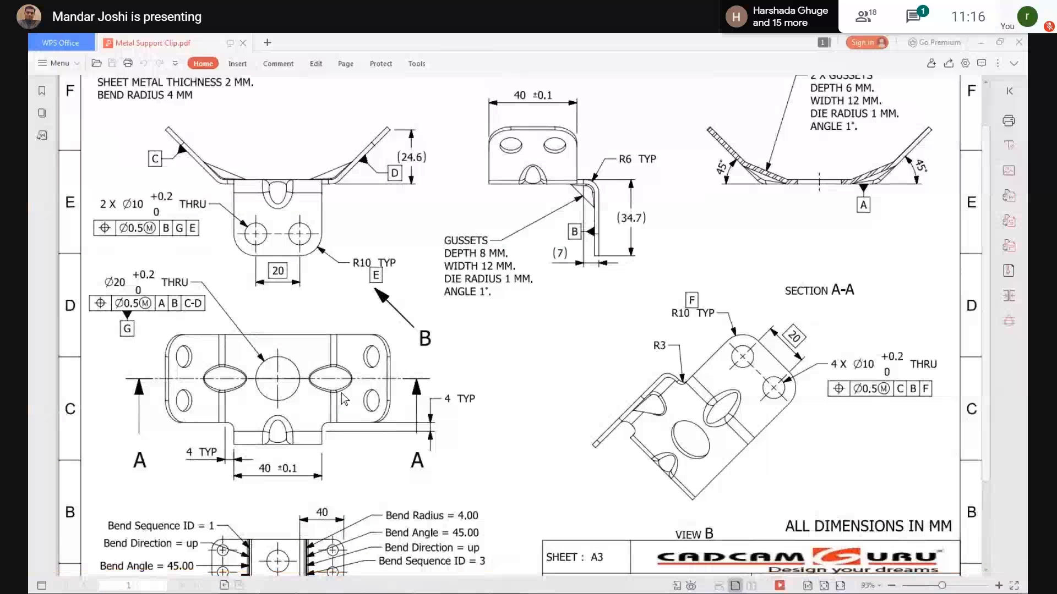
pyautogui.scroll(-3, 341, 393)
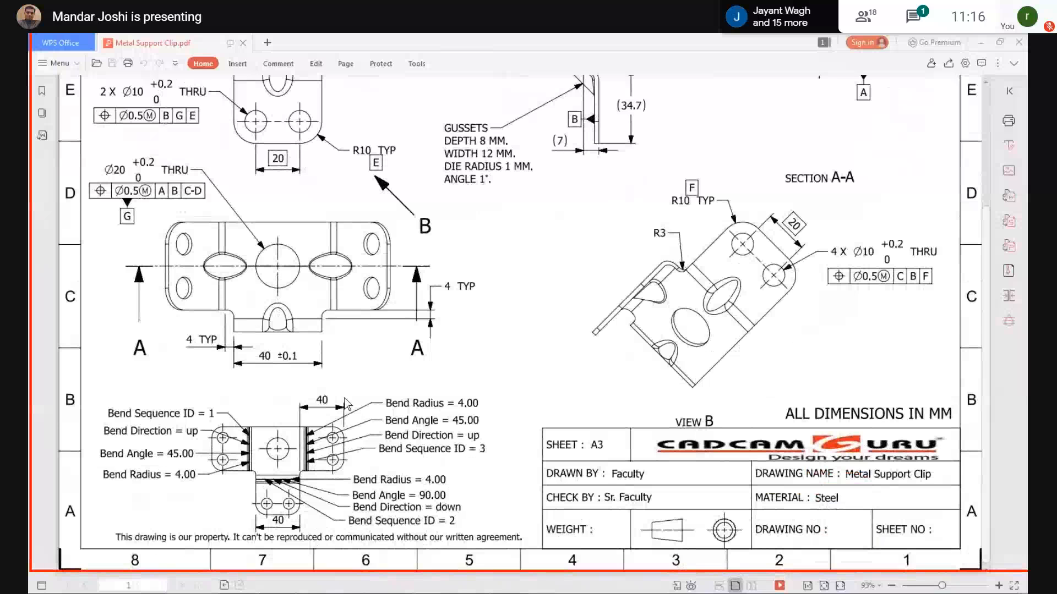
pyautogui.scroll(3, 346, 404)
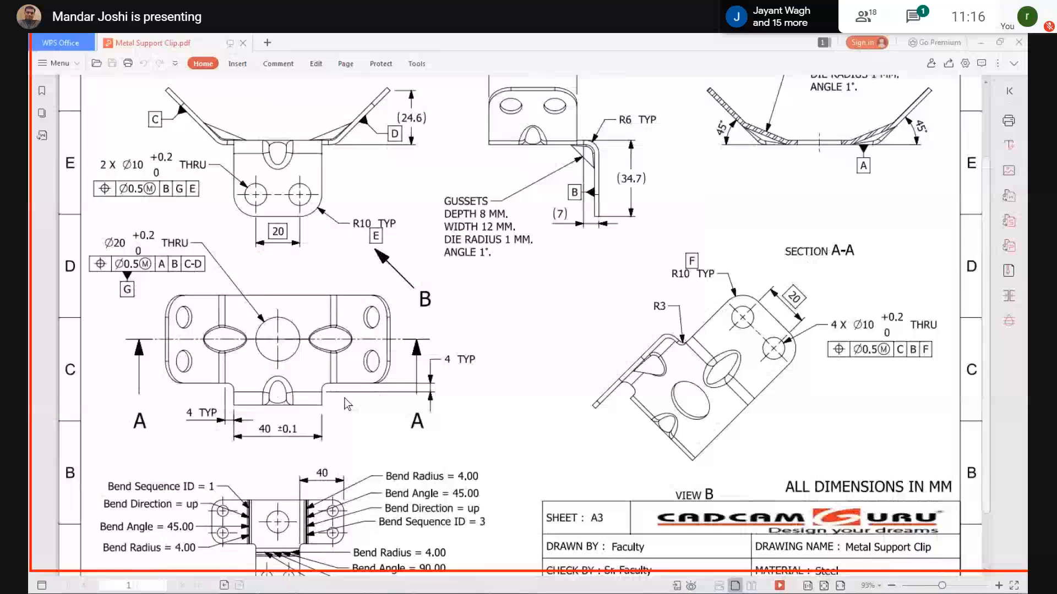
pyautogui.scroll(3, 346, 405)
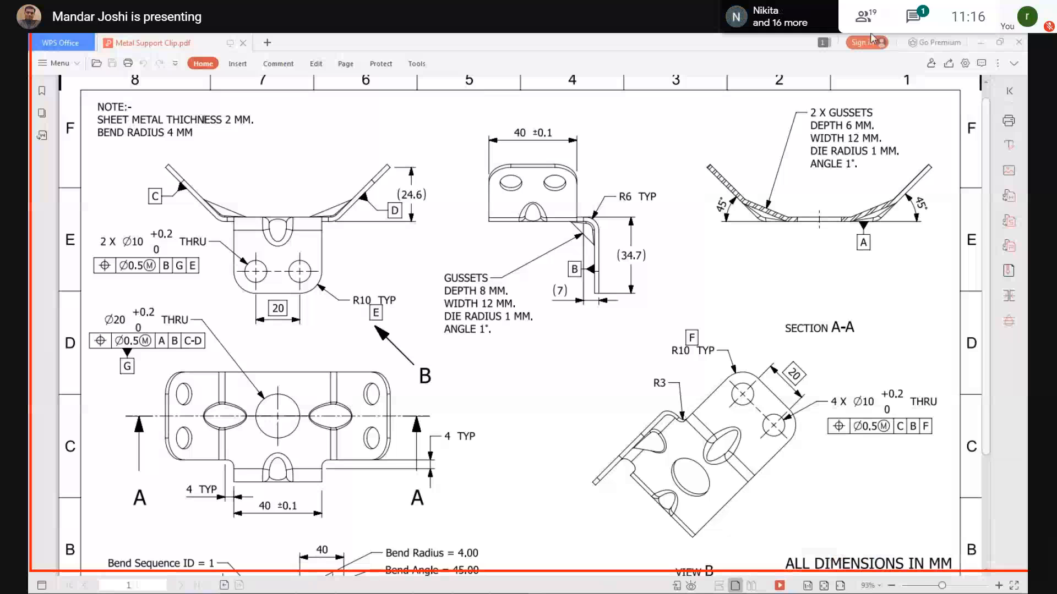
pyautogui.click(980, 43)
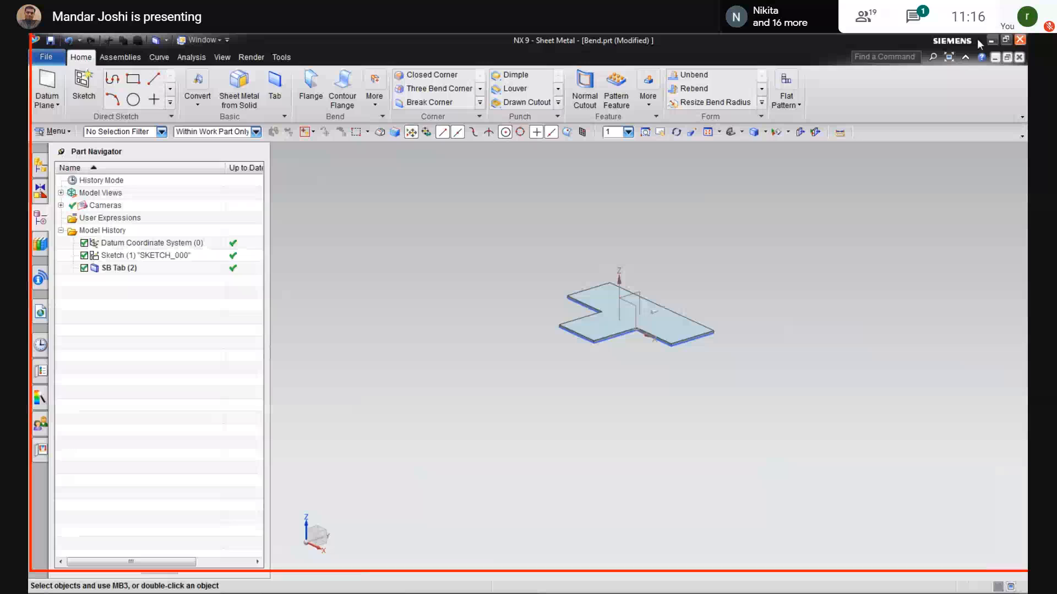
# Step: Set the Sheet Metal preferences to a global material thickness of 2 mm and a bend radius of 4 mm
pyautogui.click(54, 131)
pyautogui.moveTo(63, 275)
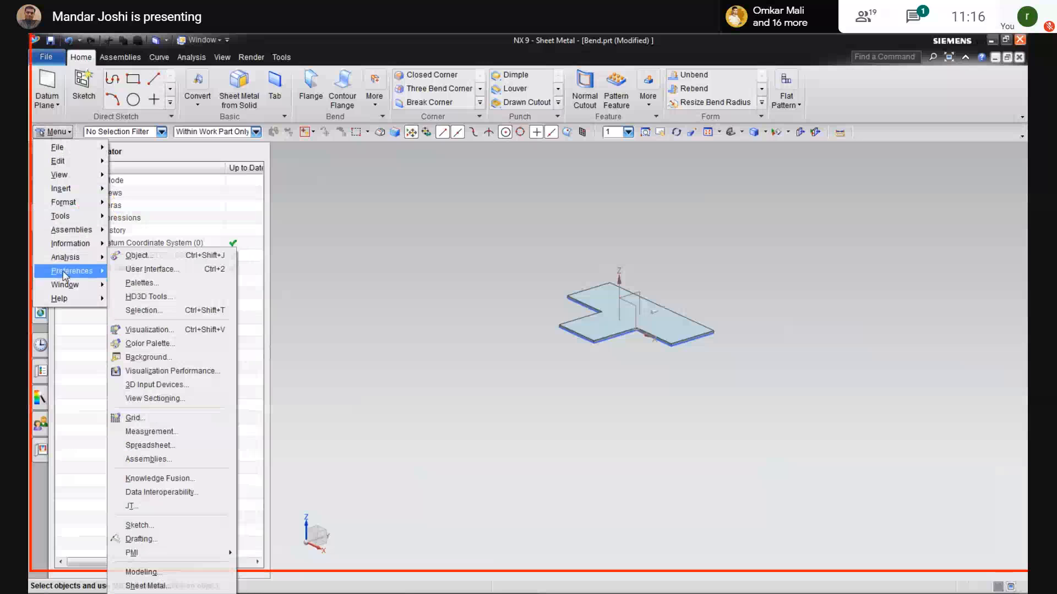
pyautogui.click(146, 586)
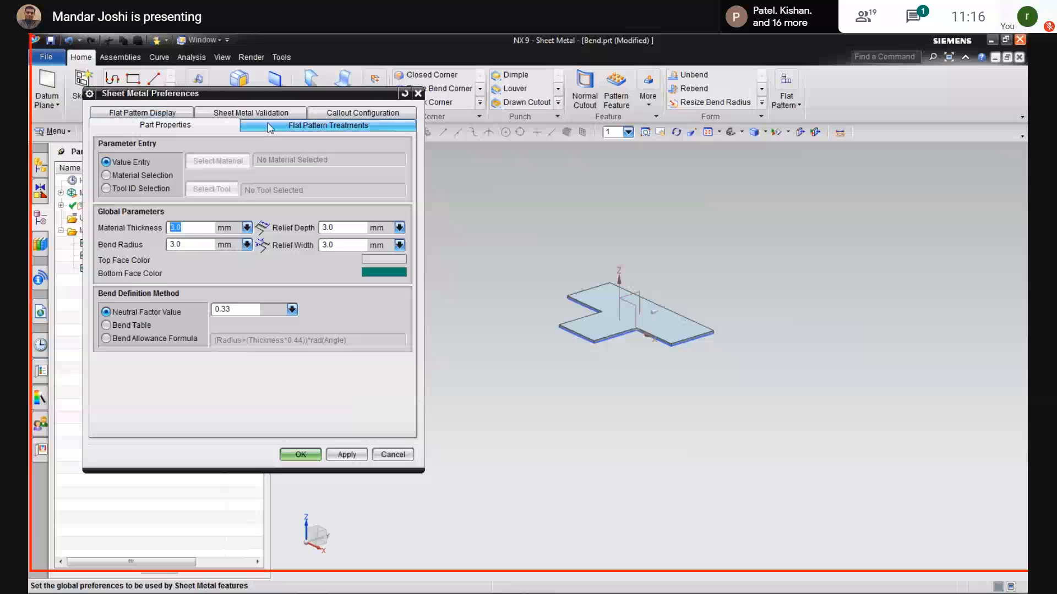
pyautogui.click(193, 230)
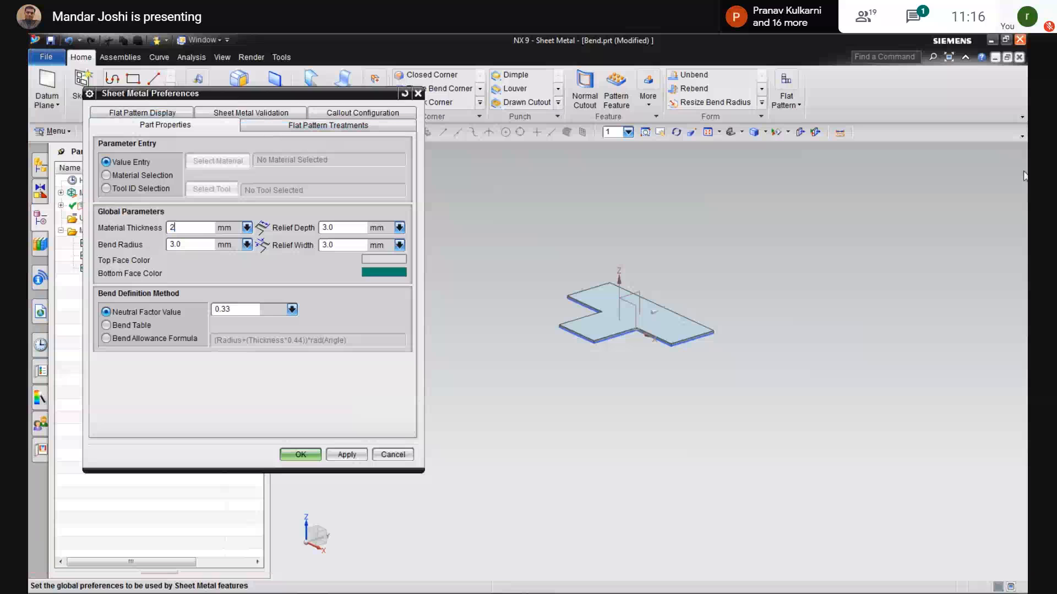
pyautogui.press('Return')
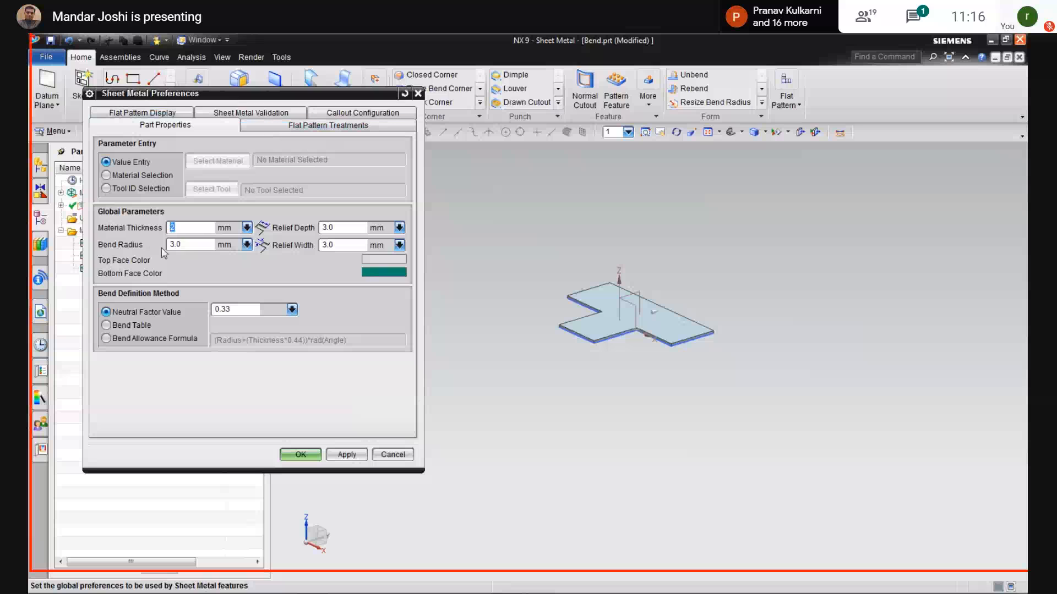
pyautogui.press('Tab')
pyautogui.write('4')
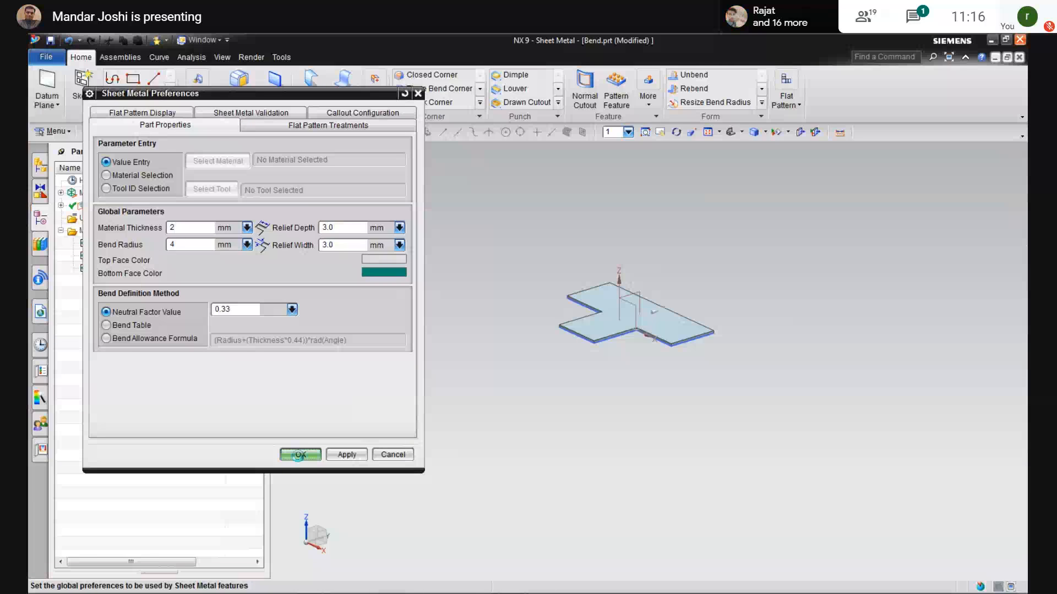
pyautogui.click(299, 455)
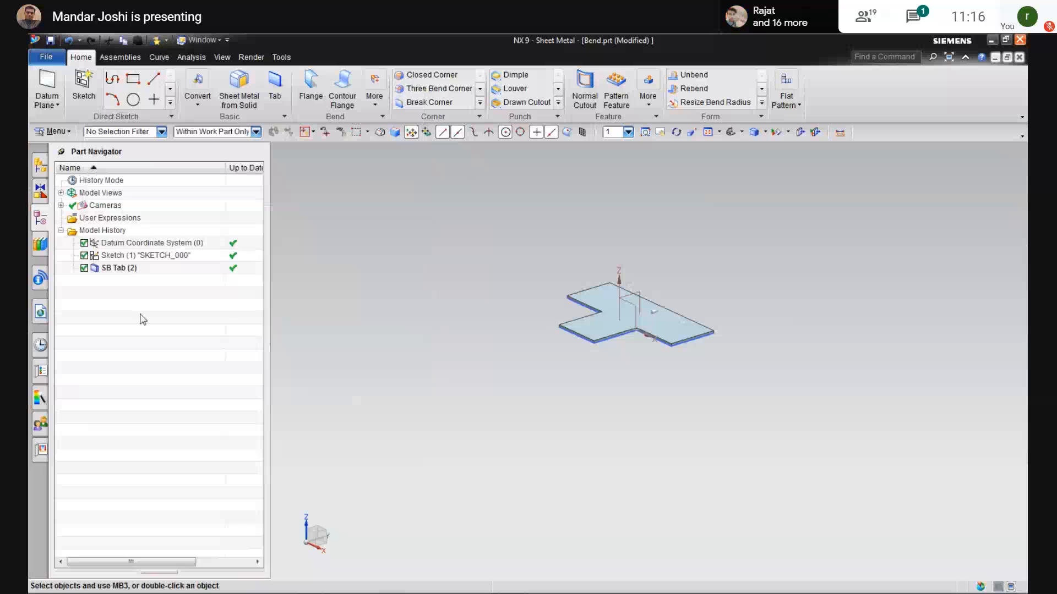
# Step: Delete the existing tab and recreate it as a 2 mm thick base Tab from the T-shaped sketch profile
pyautogui.rightClick(118, 268)
pyautogui.click(142, 512)
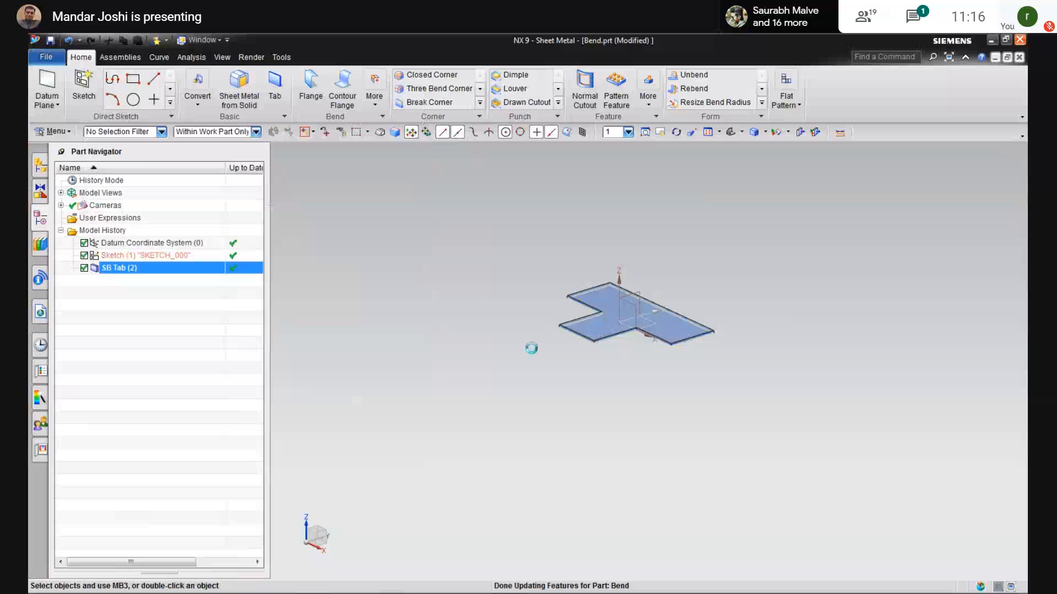
pyautogui.click(273, 86)
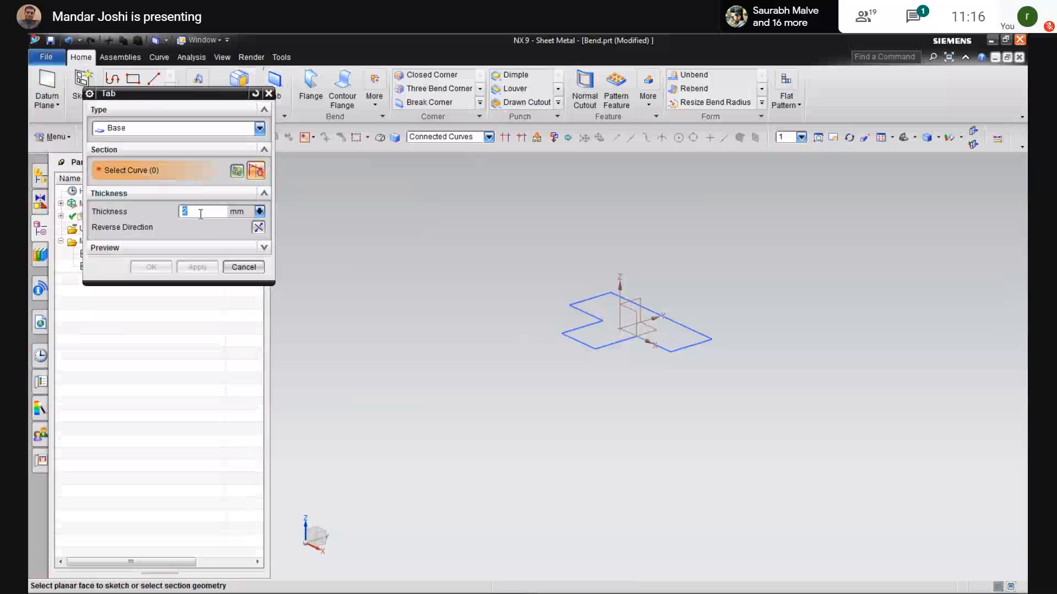
pyautogui.click(572, 340)
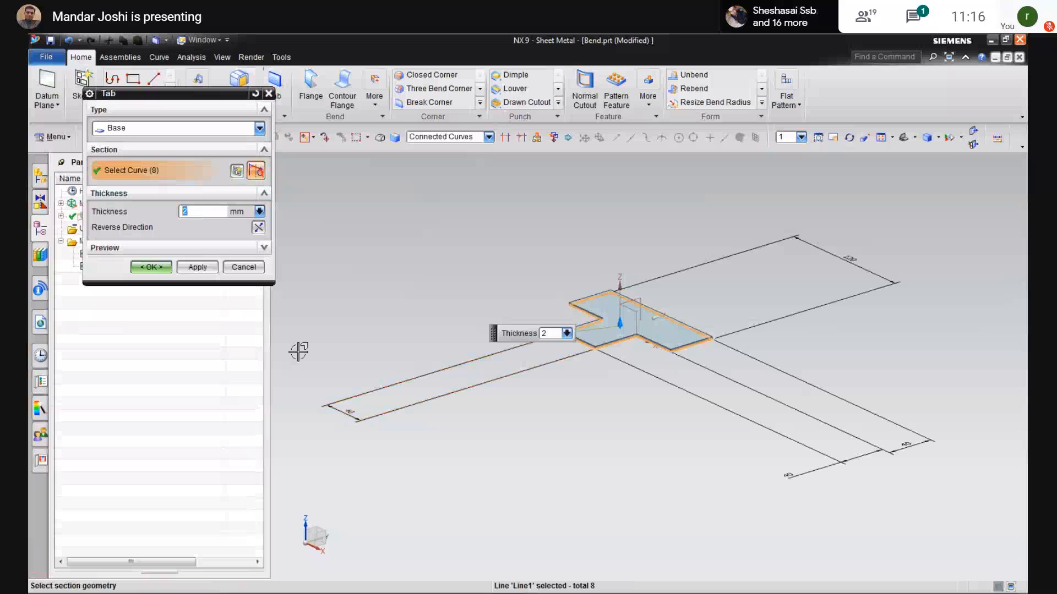
pyautogui.click(151, 267)
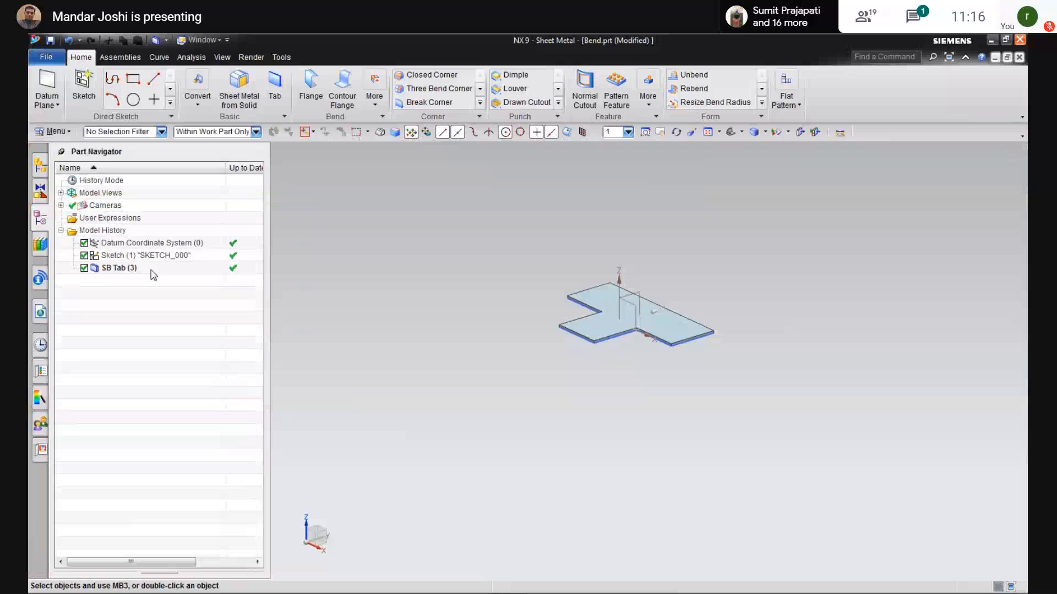
pyautogui.click(398, 323)
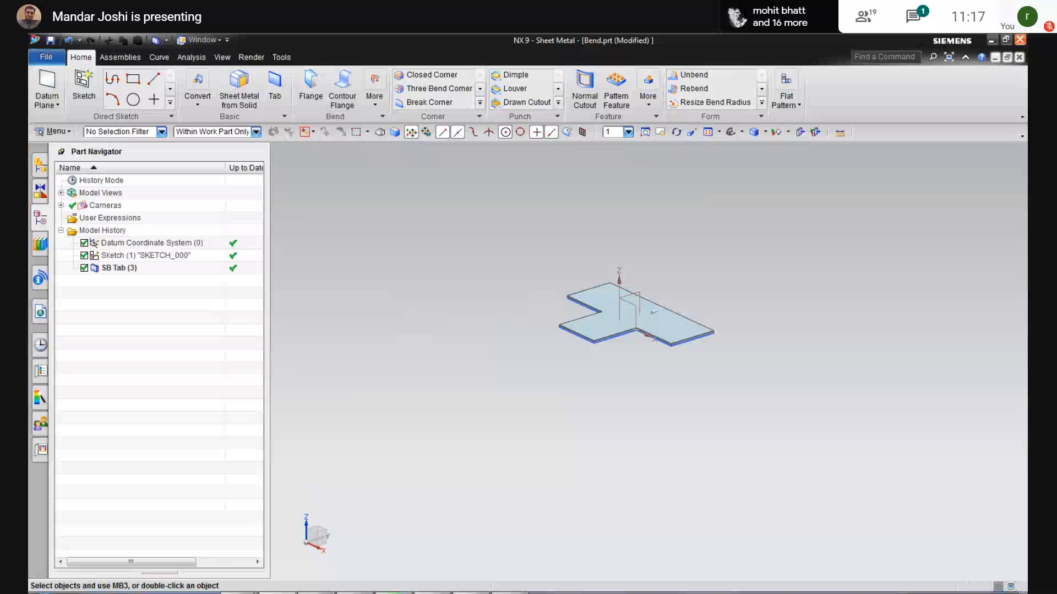
# Step: Switch to the Google Meet call in the browser and admit the participant waiting to join
pyautogui.moveTo(407, 588)
pyautogui.click(442, 587)
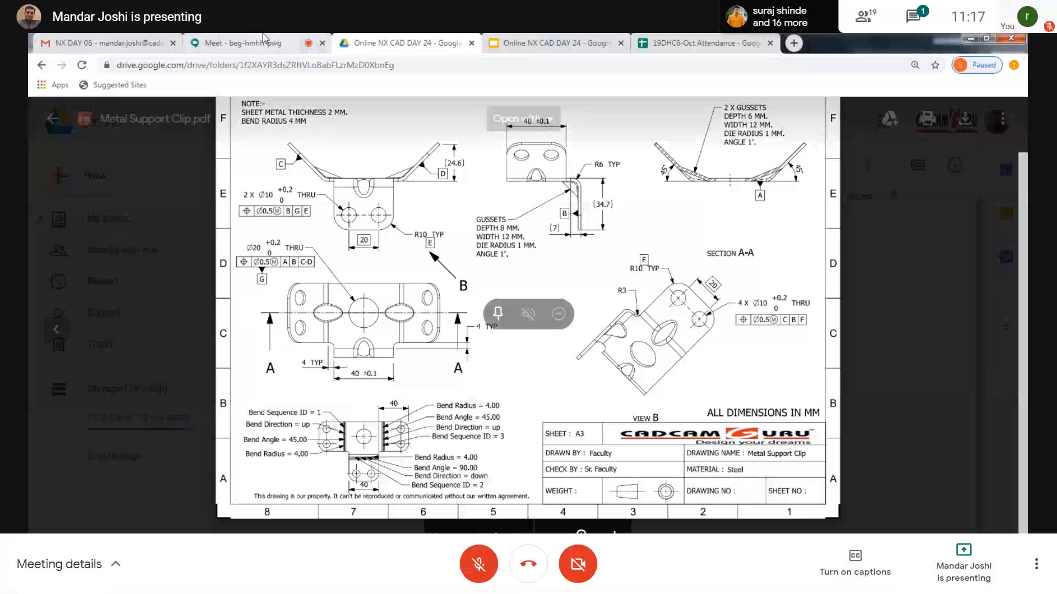
pyautogui.press('F11')
pyautogui.click(265, 109)
pyautogui.click(410, 584)
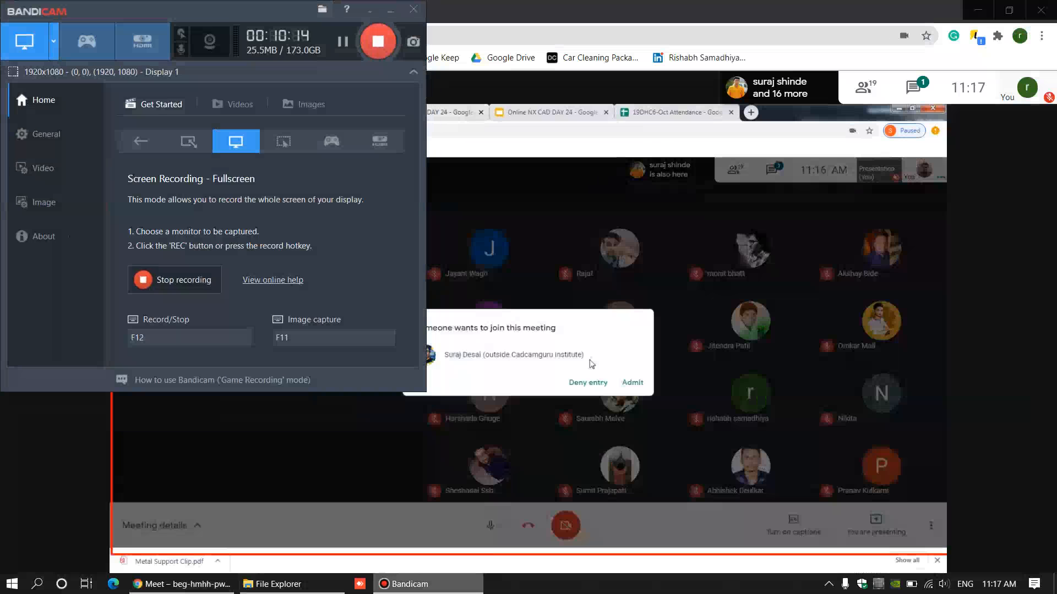
pyautogui.click(630, 384)
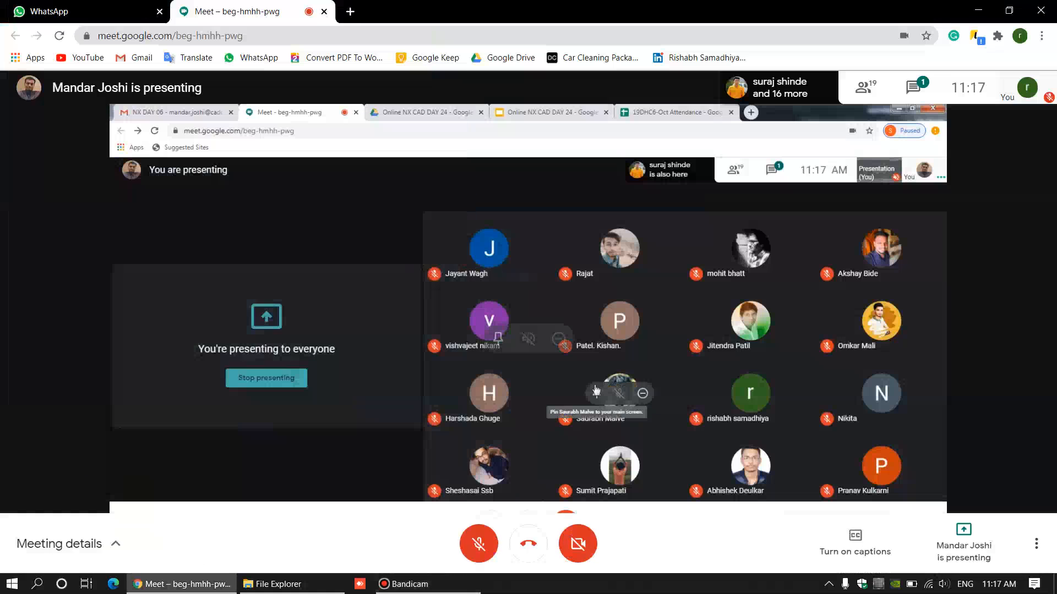
pyautogui.press('F11')
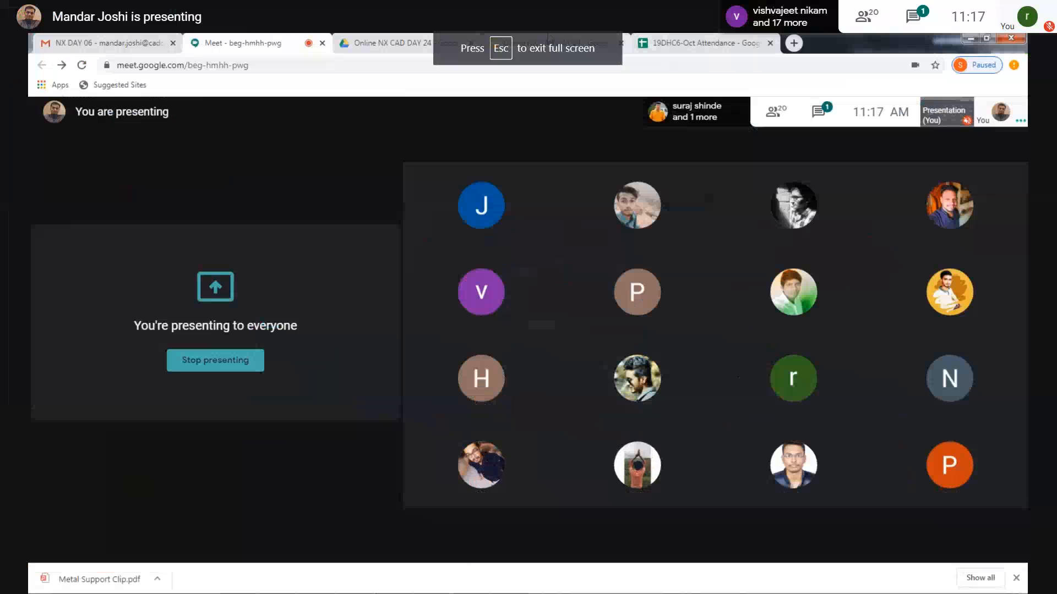
# Step: Admit the next waiting participant to the Google Meet call and return to the NX part
pyautogui.click(548, 40)
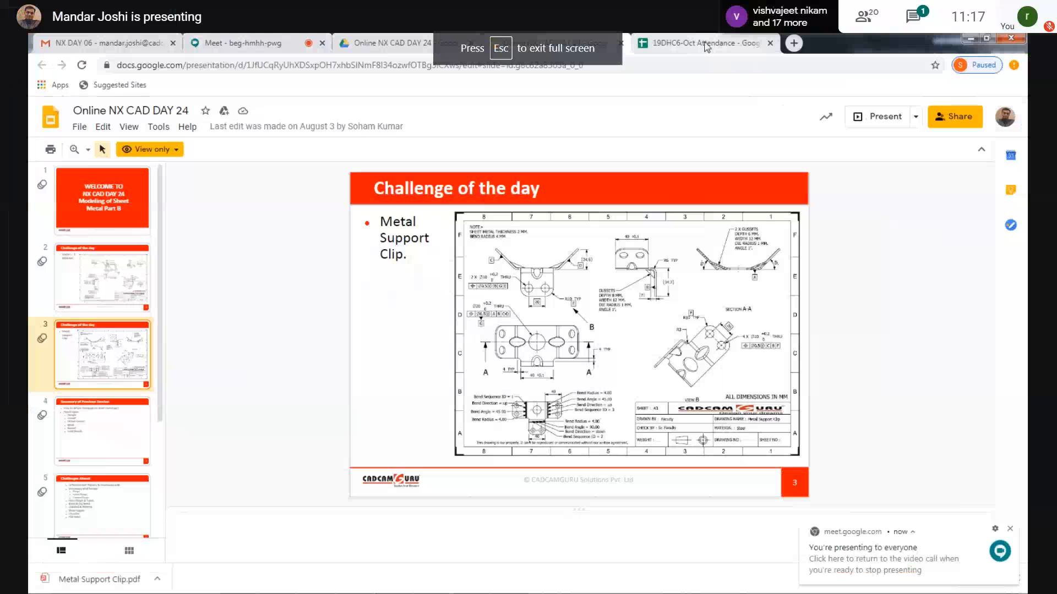
pyautogui.click(219, 39)
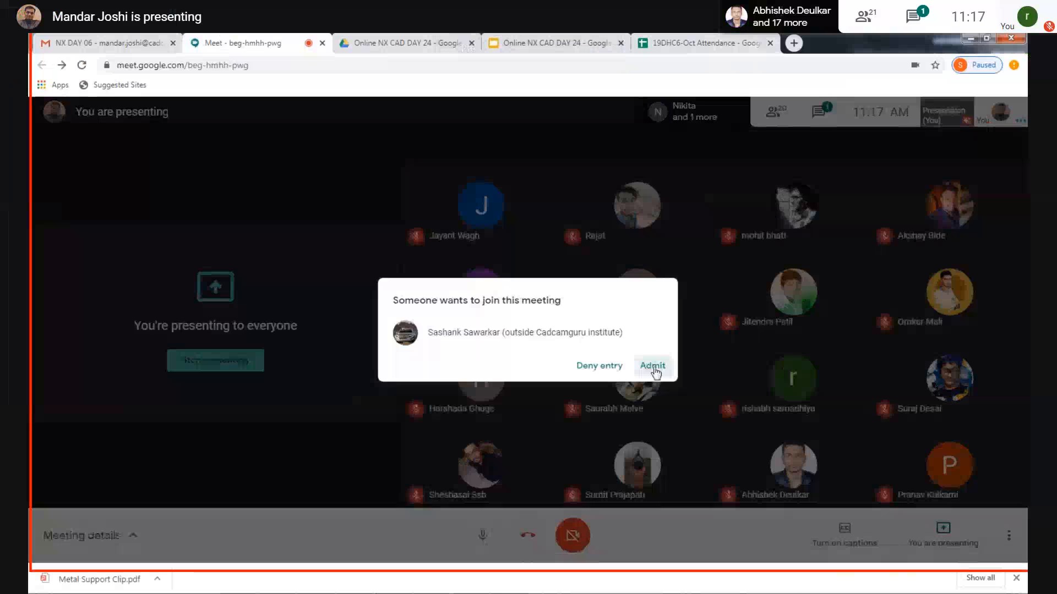
pyautogui.click(651, 365)
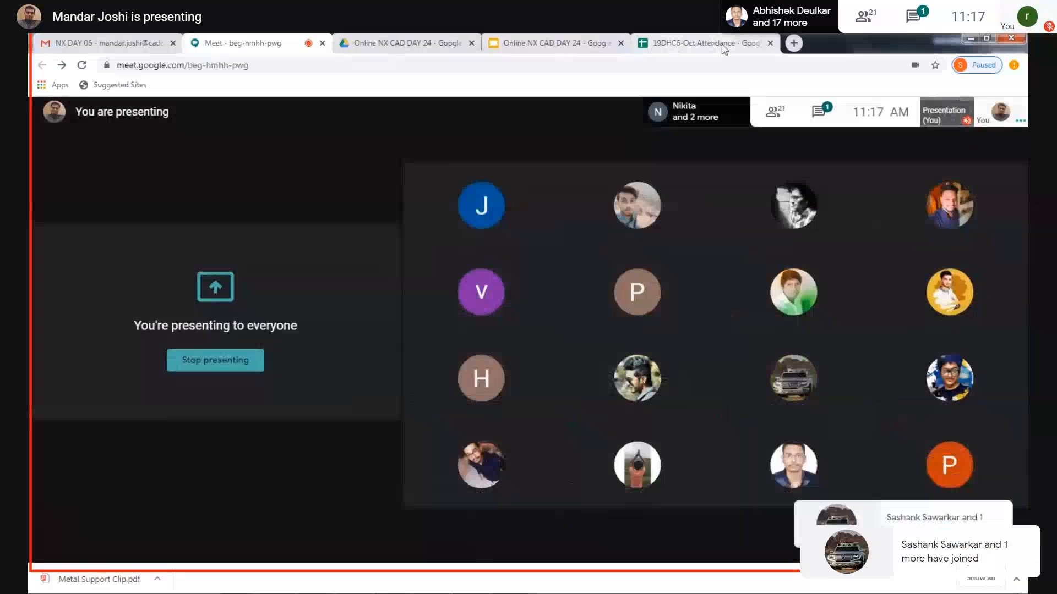
pyautogui.click(563, 44)
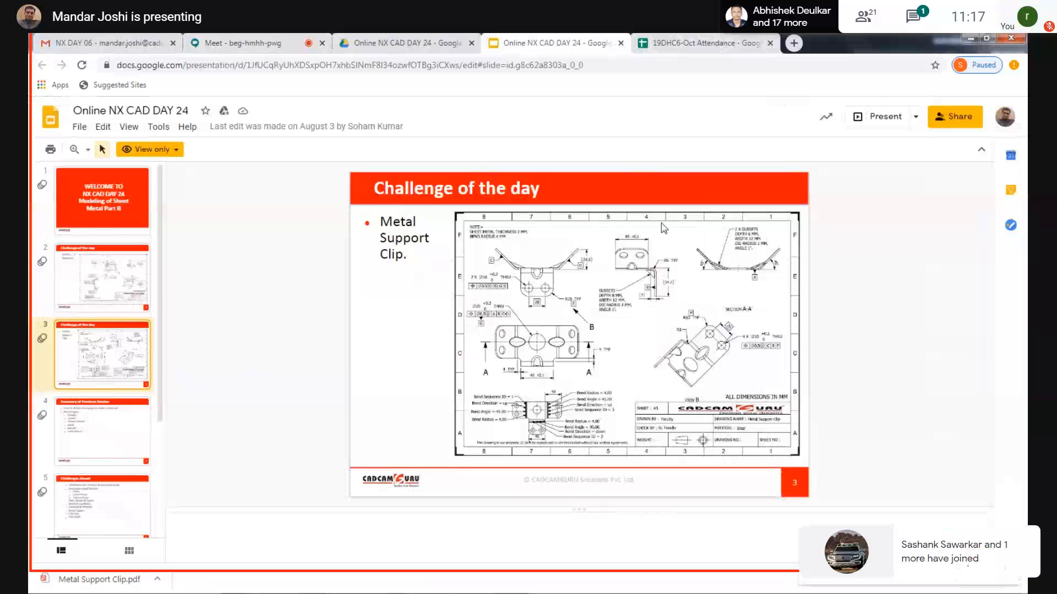
pyautogui.click(971, 39)
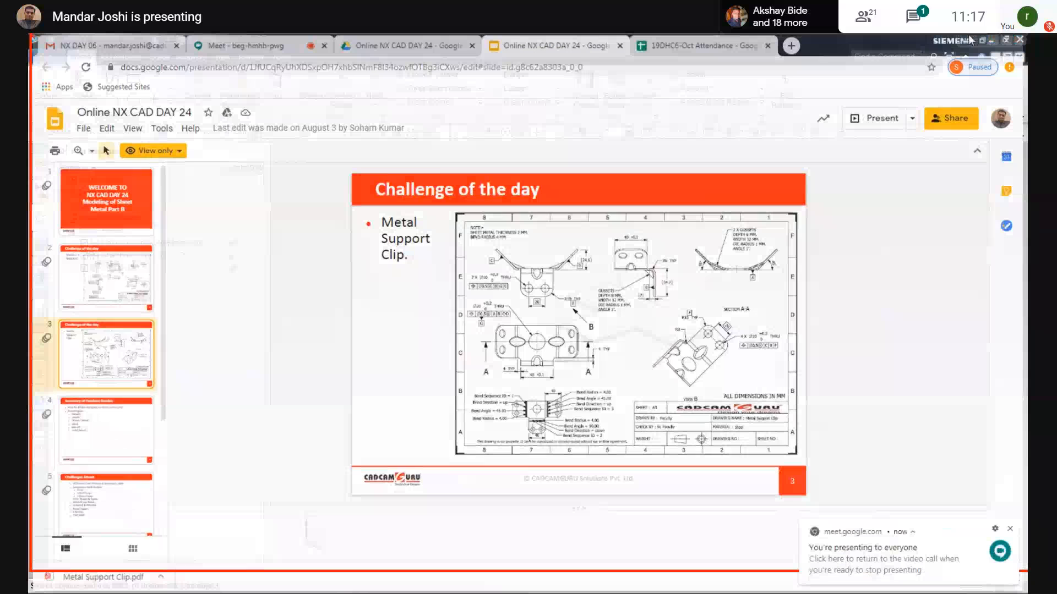
# Step: Switch to the Metal Support Clip PDF, examine the bend locations and flange dimensions in its views, and return to the NX part
pyautogui.click(511, 584)
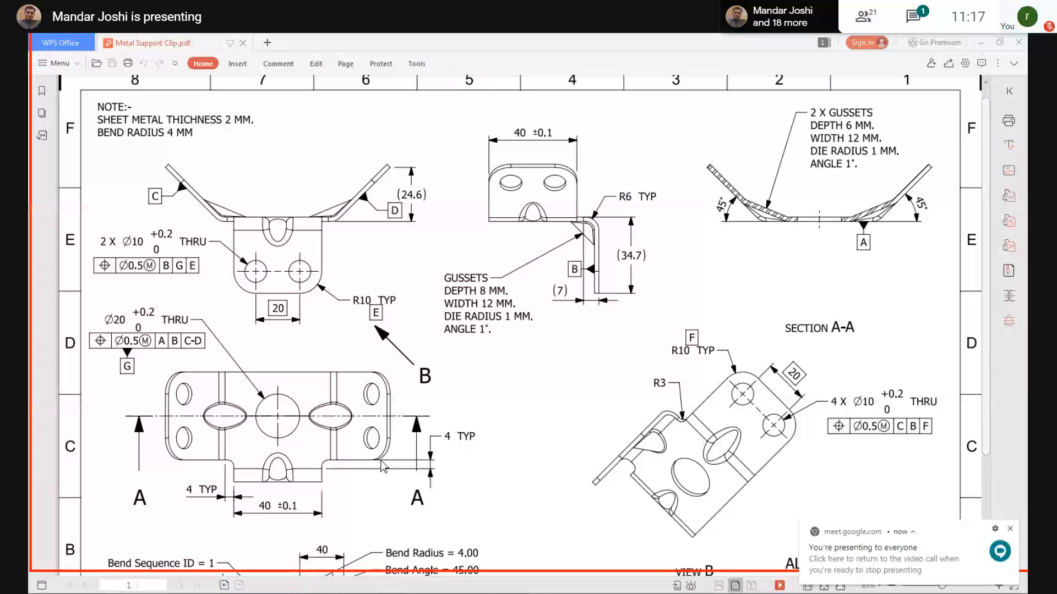
pyautogui.scroll(-1, 383, 466)
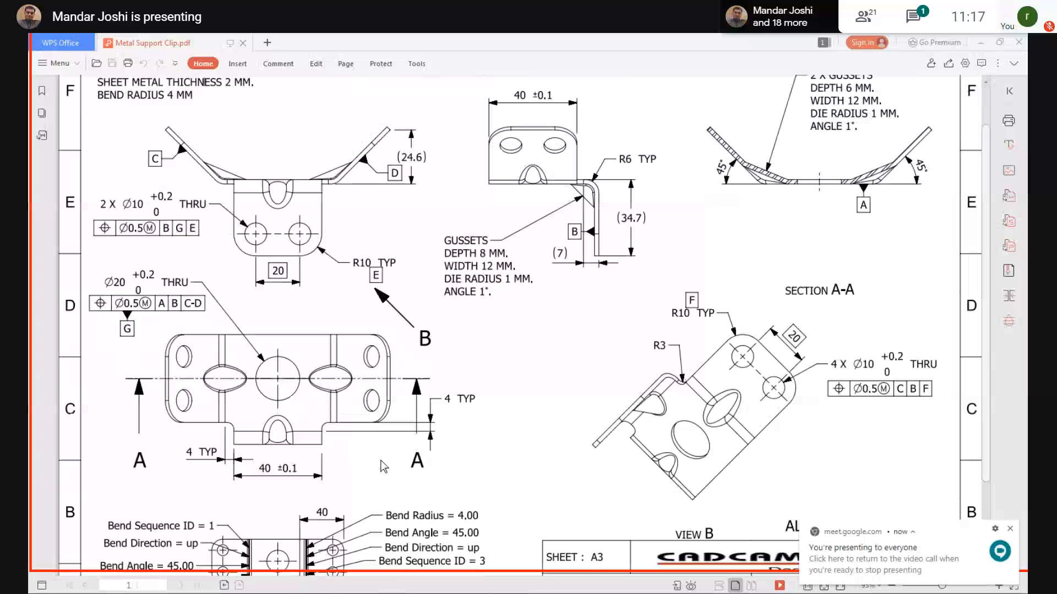
pyautogui.scroll(-1, 383, 467)
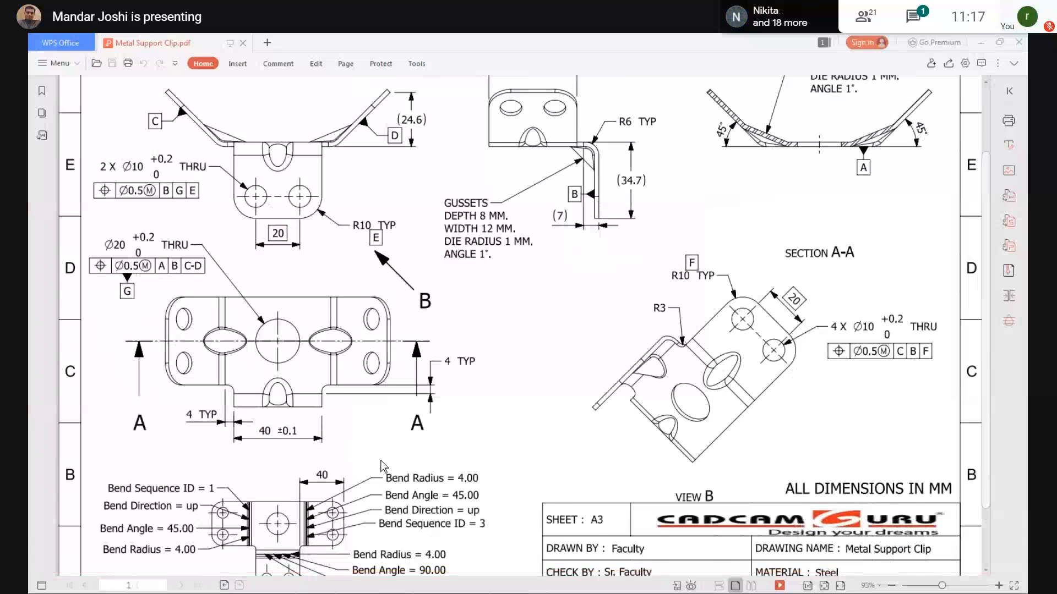
pyautogui.scroll(-1, 384, 466)
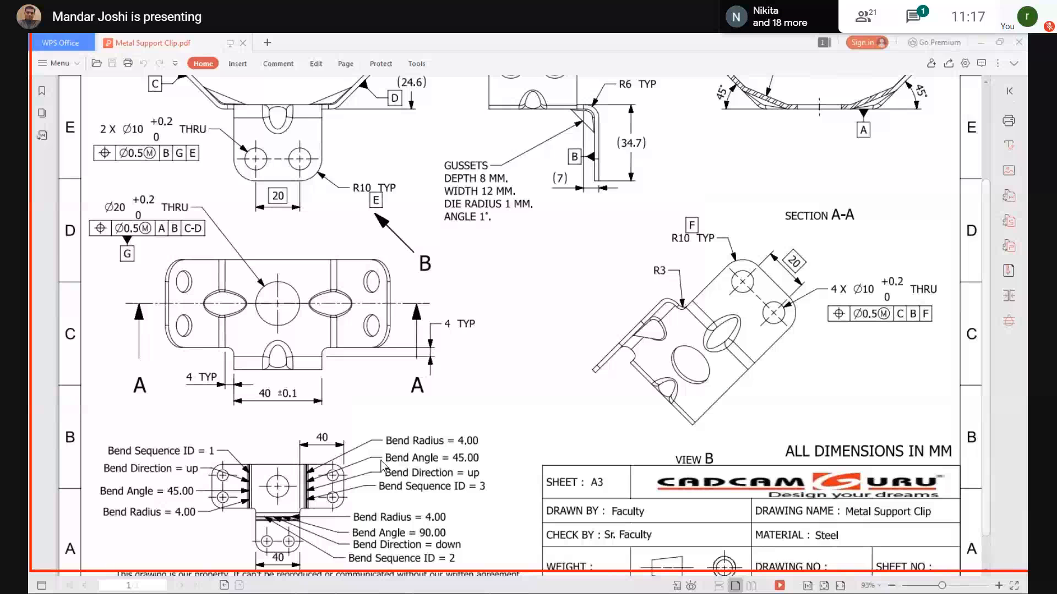
pyautogui.scroll(2, 384, 466)
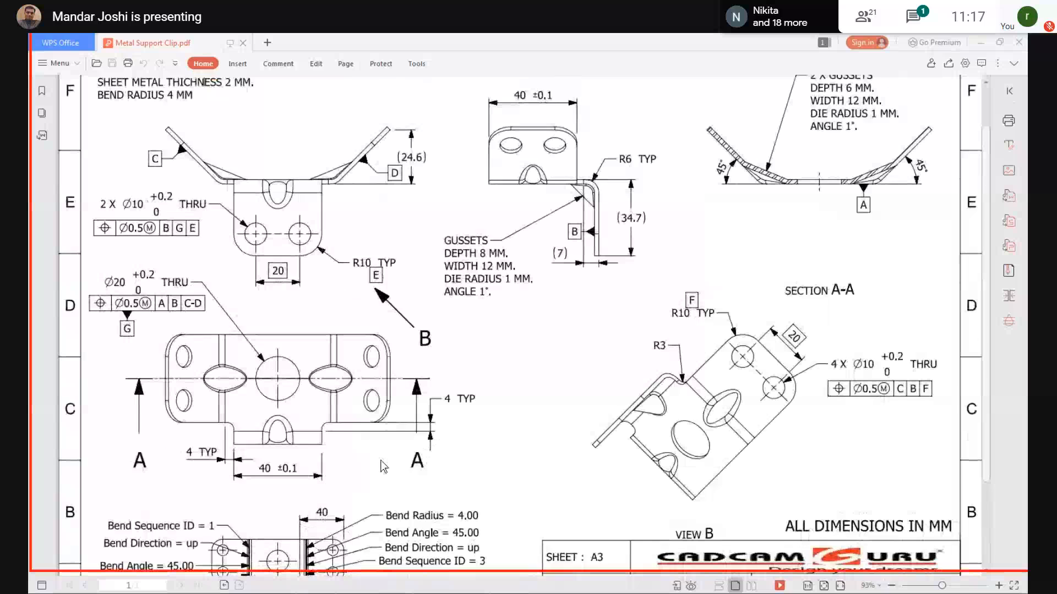
pyautogui.scroll(1, 383, 467)
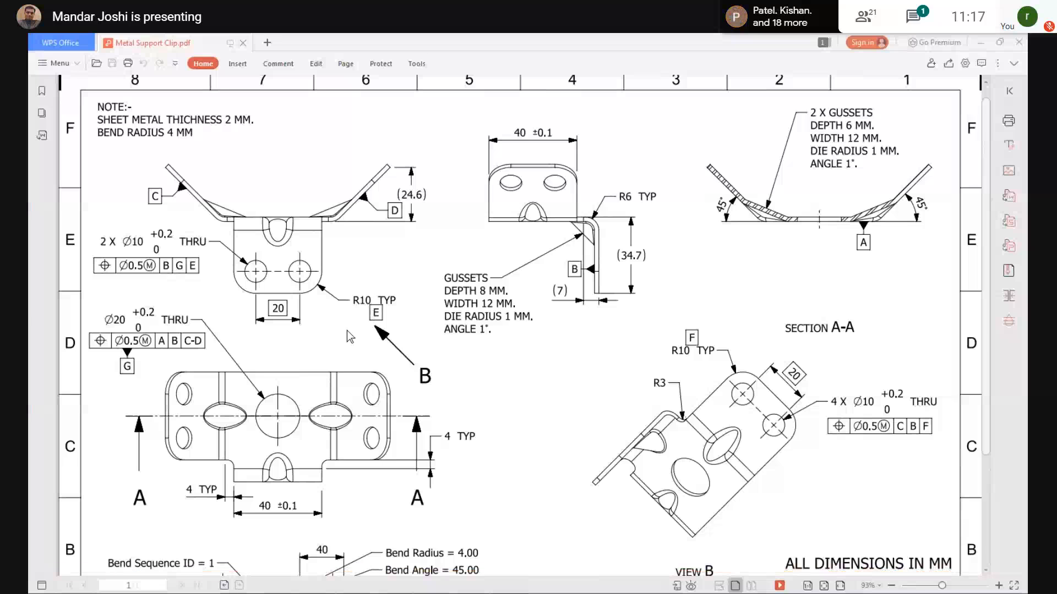
pyautogui.moveTo(470, 582)
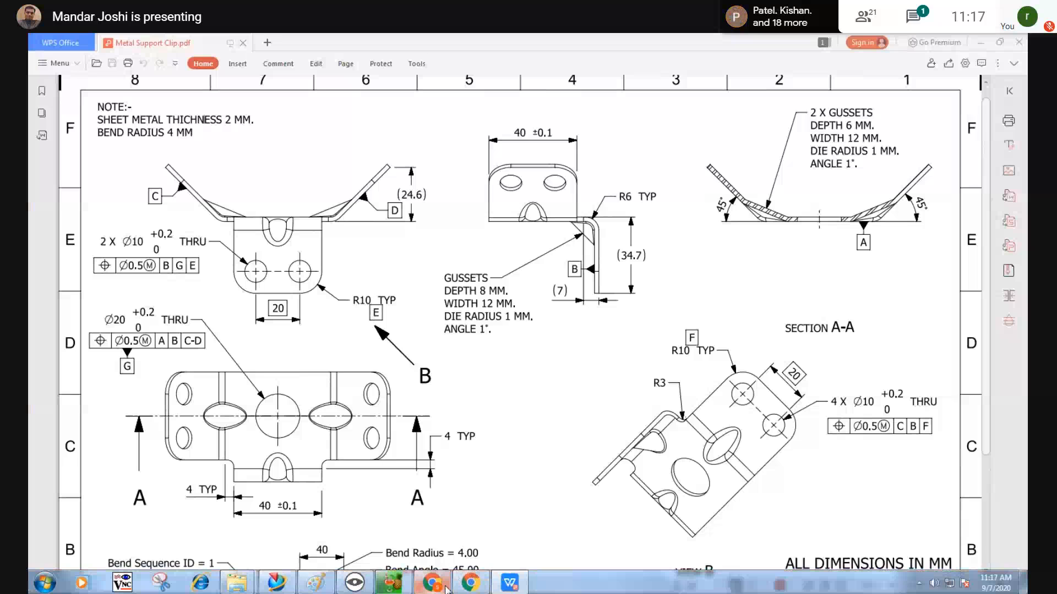
pyautogui.click(276, 582)
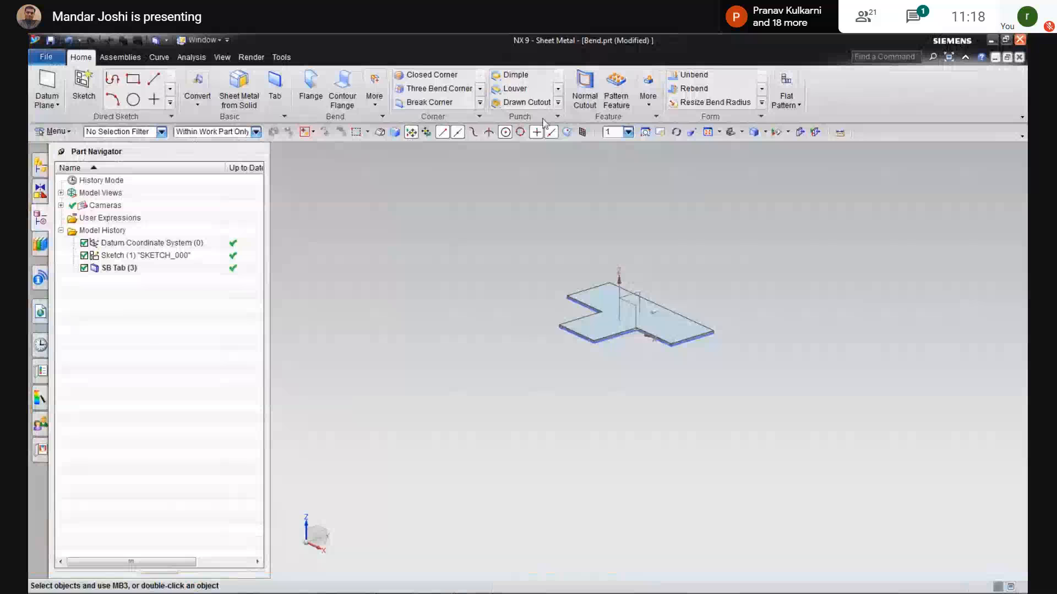
# Step: Apply a Break Corner blend of 10 mm radius to all corners of the T-shaped tab by selecting its face
pyautogui.click(423, 103)
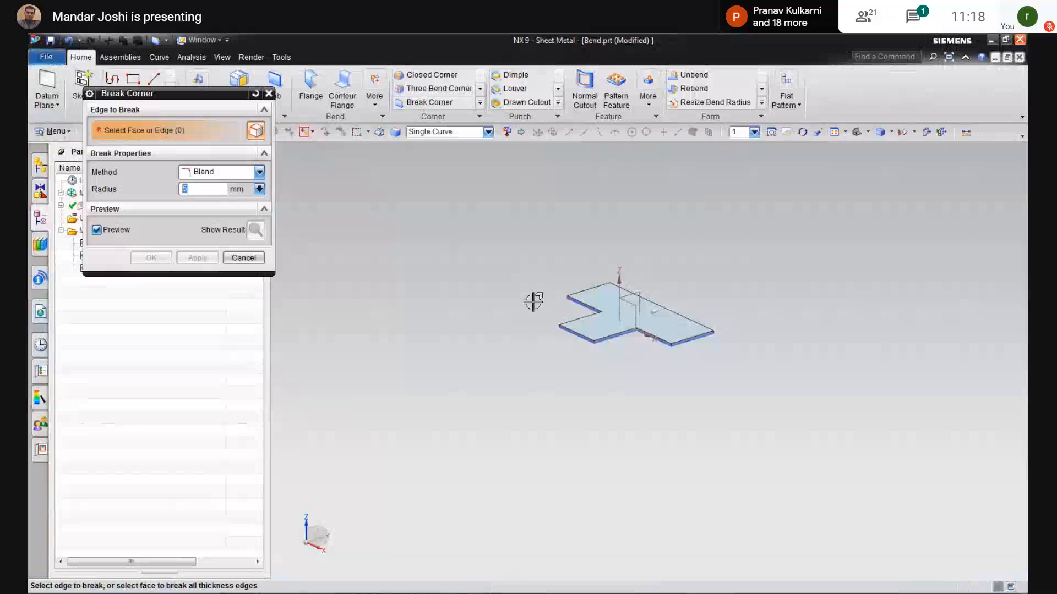
pyautogui.scroll(5, 633, 374)
pyautogui.scroll(2, 650, 372)
pyautogui.click(631, 356)
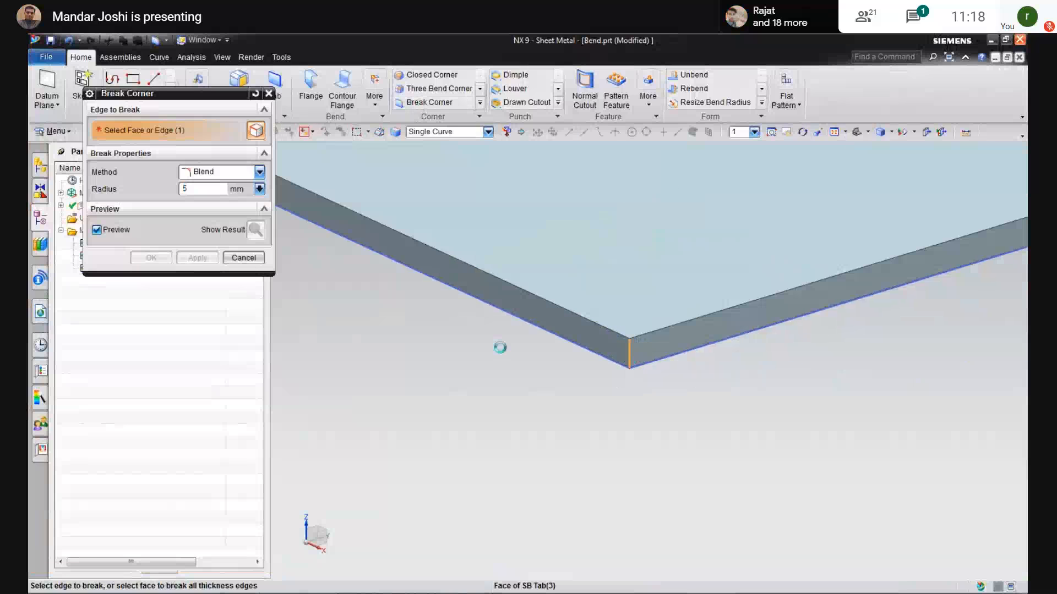
pyautogui.scroll(-10, 498, 348)
pyautogui.scroll(10, 486, 367)
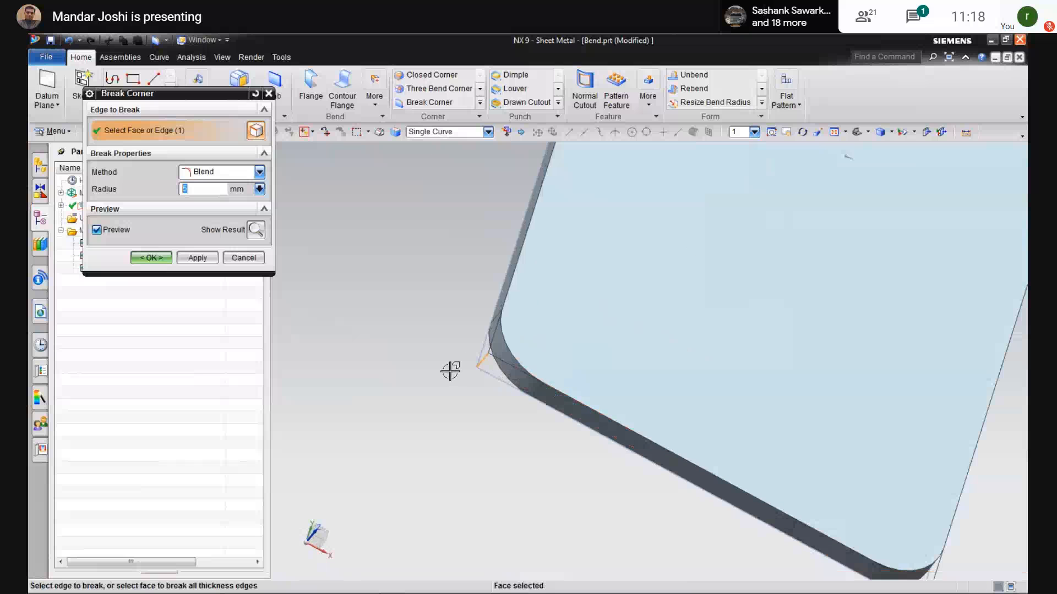
pyautogui.scroll(-8, 450, 370)
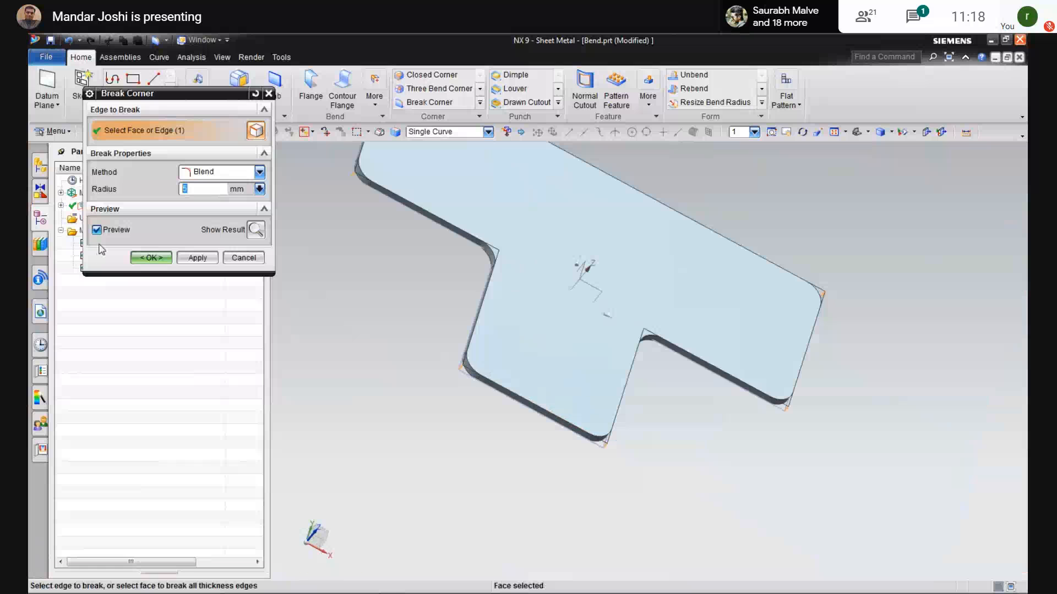
pyautogui.moveTo(448, 415); pyautogui.dragTo(401, 408, button='middle')
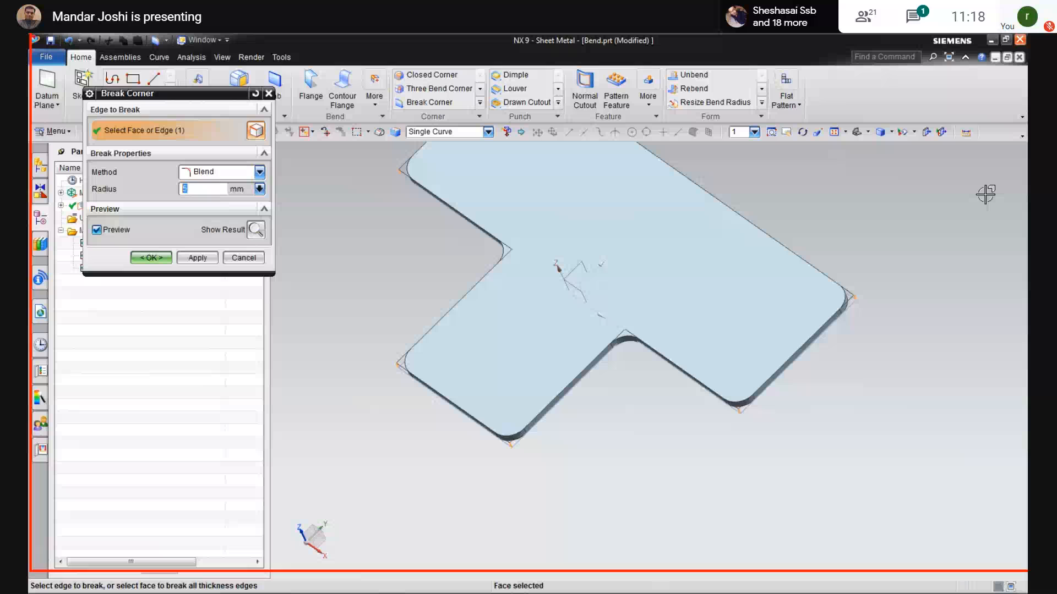
pyautogui.write('10')
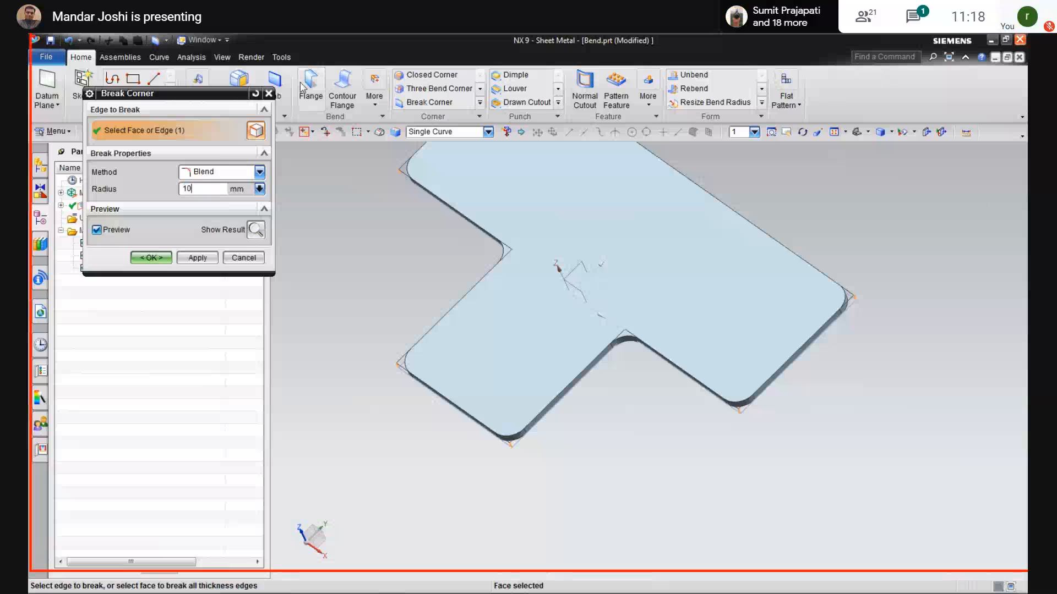
pyautogui.click(144, 257)
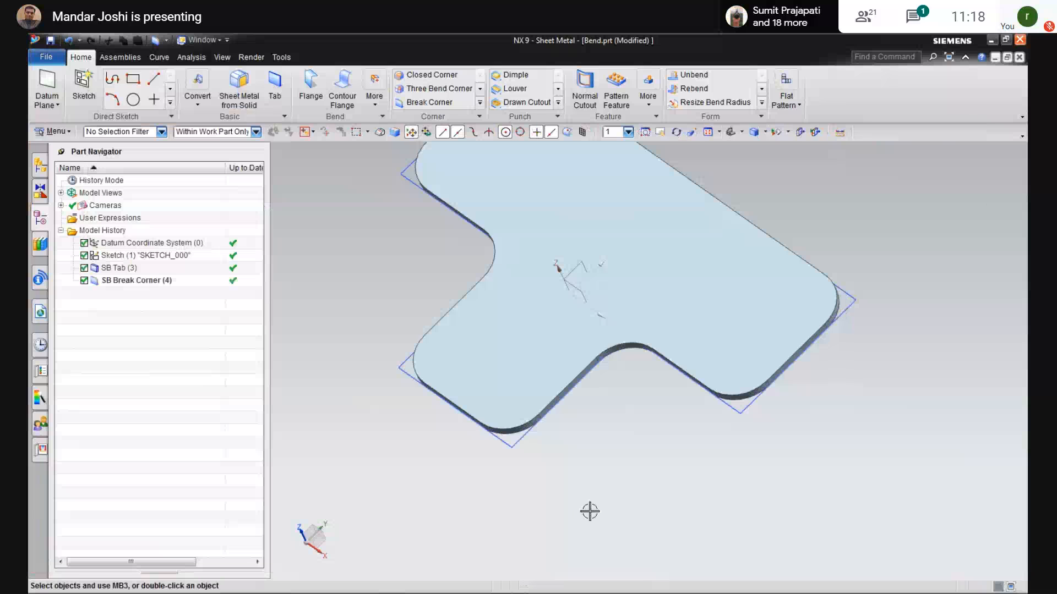
pyautogui.moveTo(590, 511); pyautogui.dragTo(604, 488, button='middle')
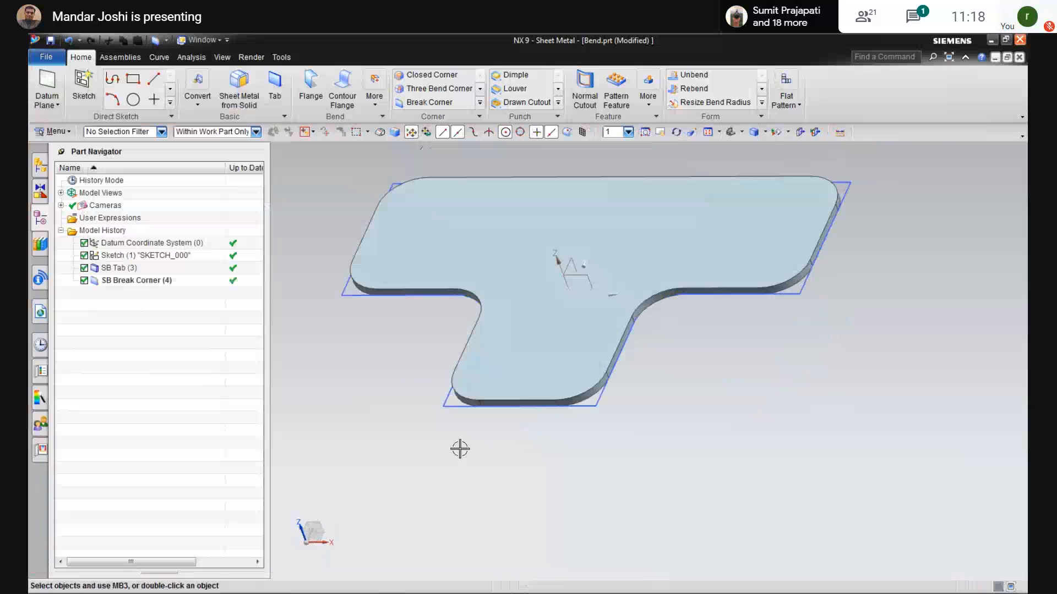
pyautogui.moveTo(460, 448); pyautogui.dragTo(491, 435, button='middle')
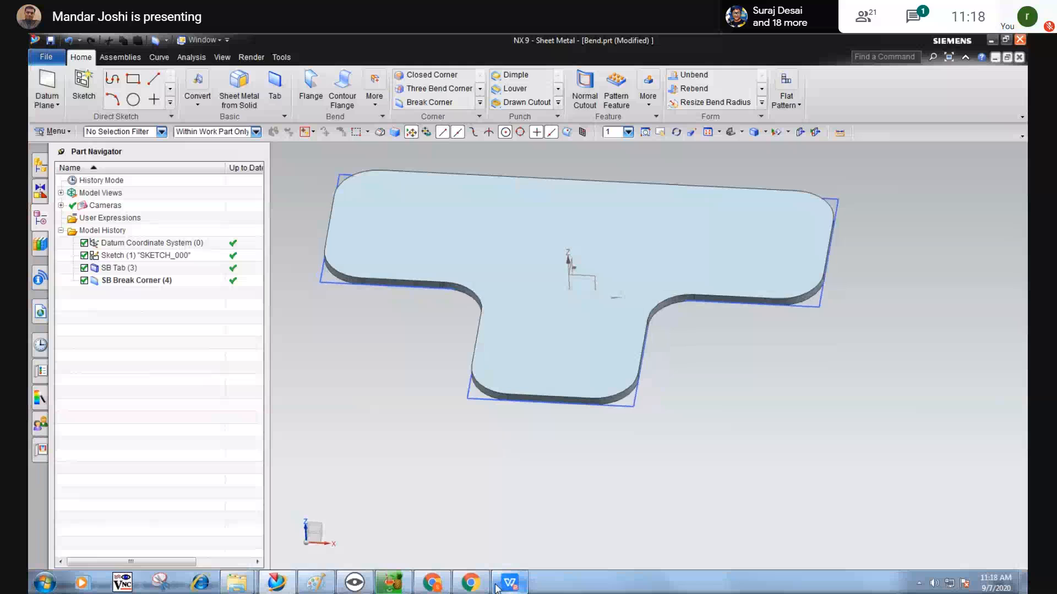
# Step: Switch to the Metal Support Clip PDF, examine the bend direction, angle and radius notes on the flat pattern, and return to the NX part
pyautogui.click(496, 587)
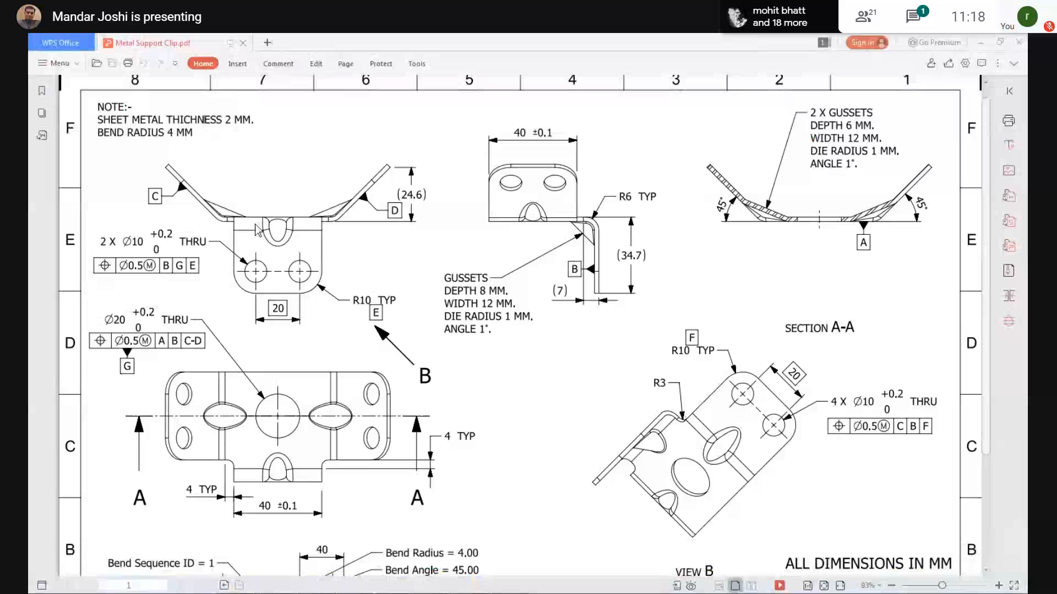
pyautogui.scroll(-1, 247, 314)
pyautogui.scroll(-5, 247, 314)
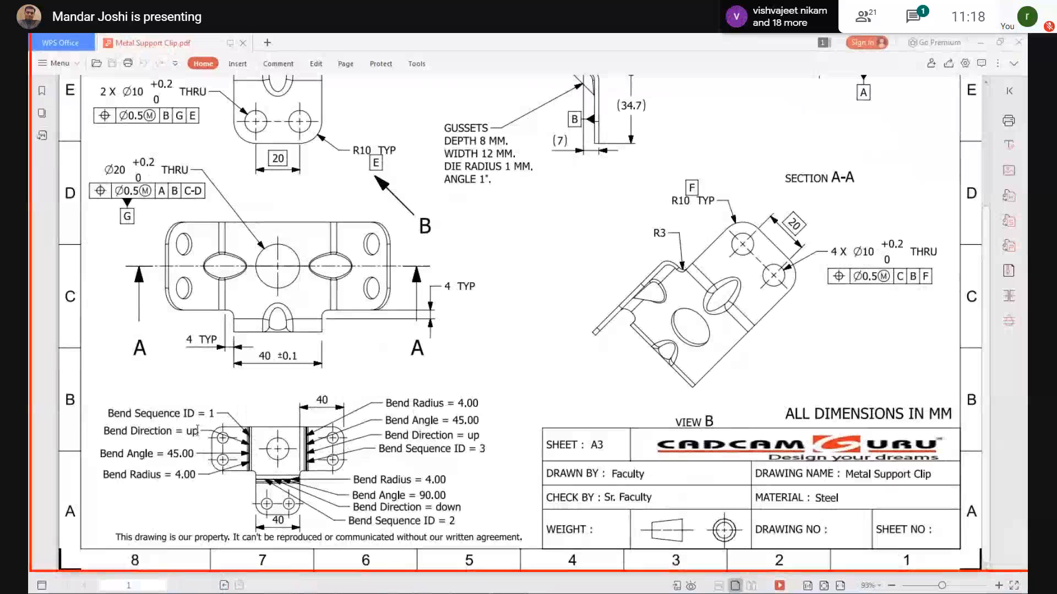
pyautogui.doubleClick(177, 454)
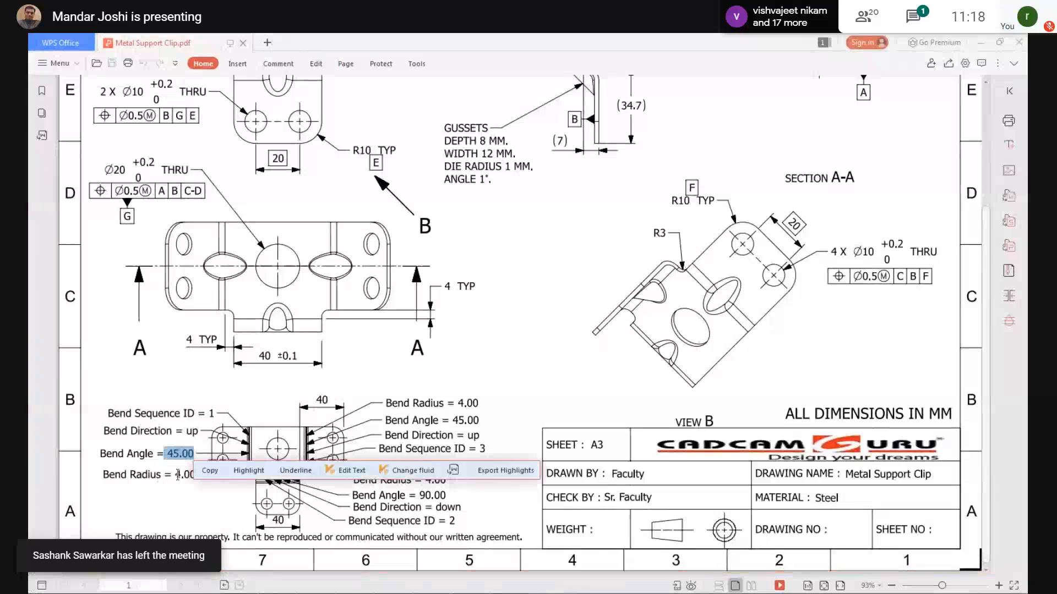
pyautogui.moveTo(176, 474); pyautogui.dragTo(197, 474)
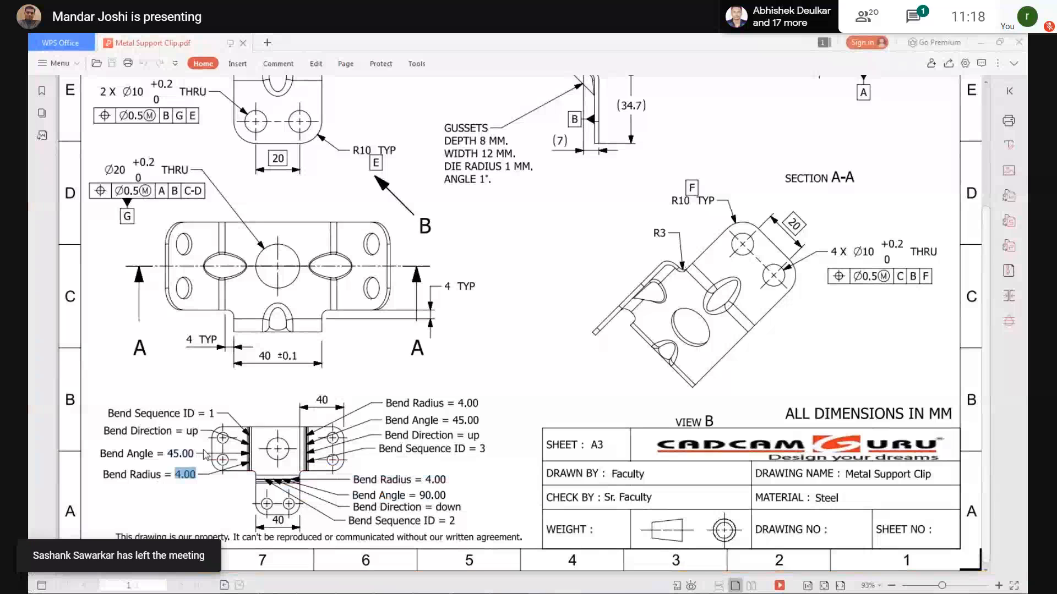
pyautogui.moveTo(184, 431); pyautogui.dragTo(203, 434)
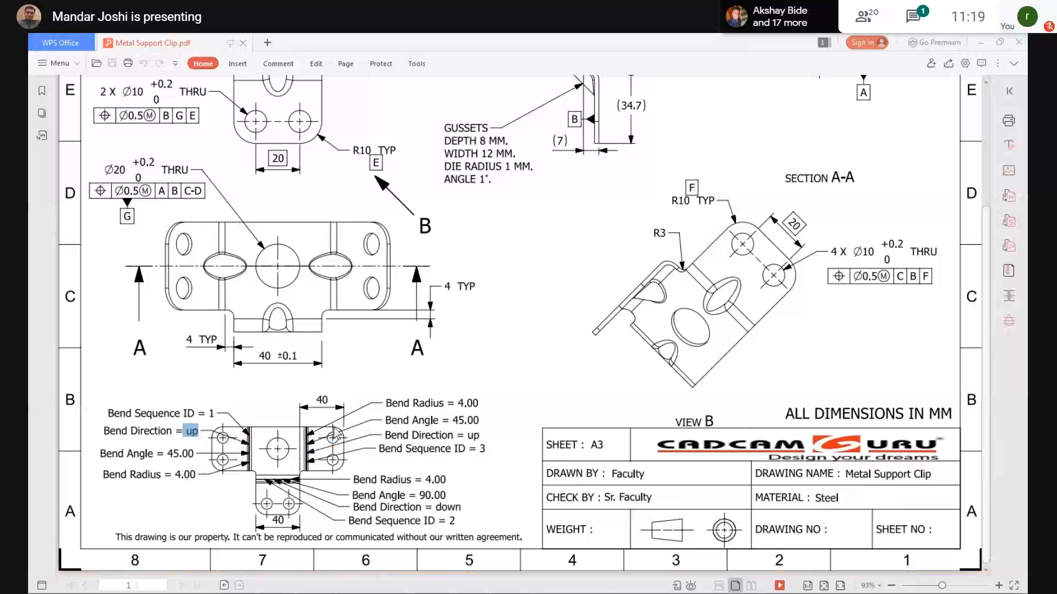
pyautogui.click(979, 43)
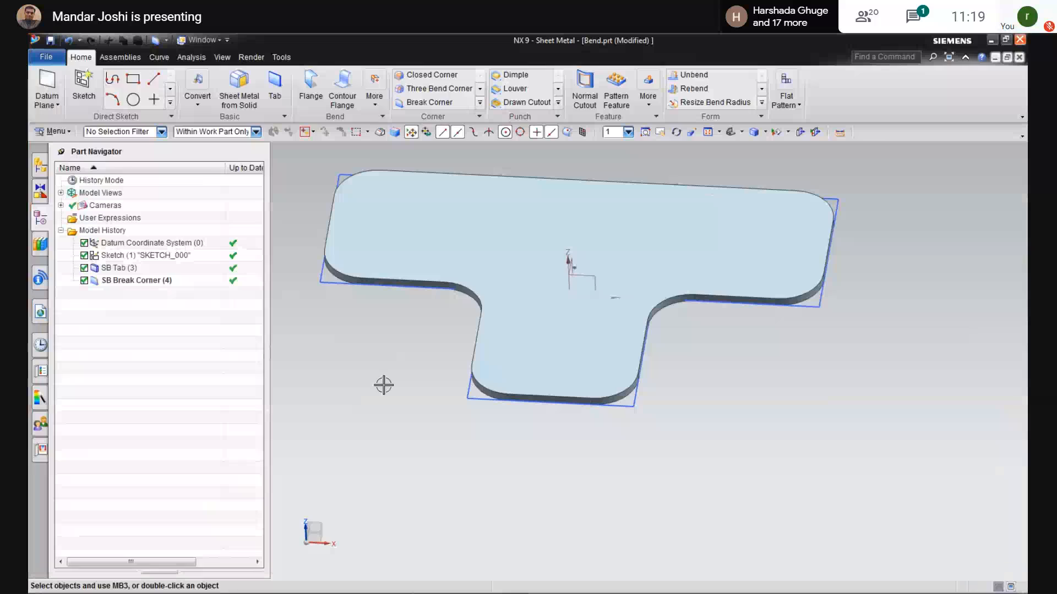
# Step: Create a new sketch in the task environment on the top face of the T-shaped tab
pyautogui.moveTo(353, 412); pyautogui.dragTo(435, 408, button='middle')
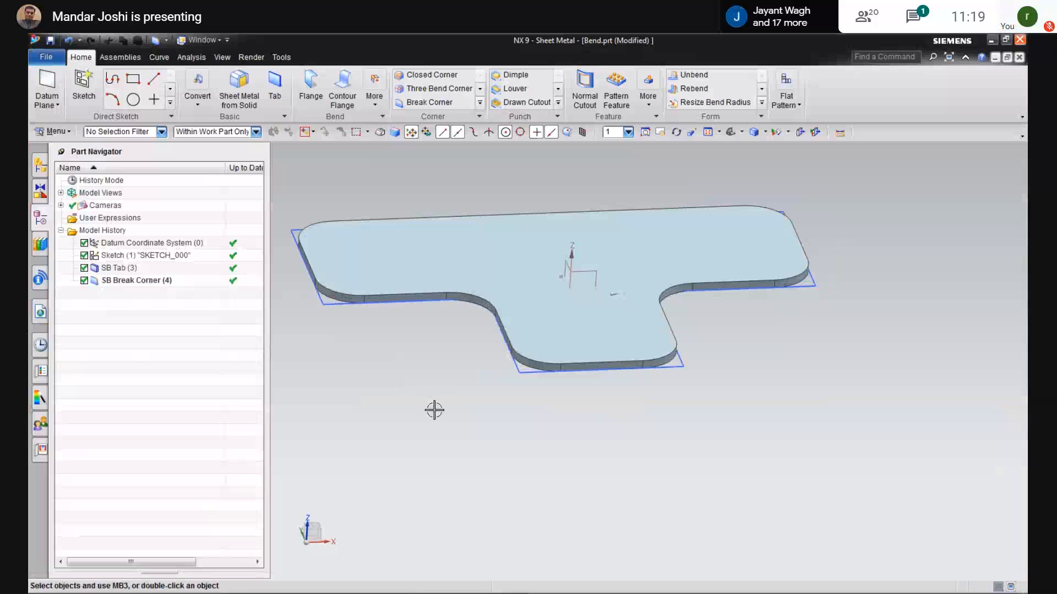
pyautogui.click(52, 131)
pyautogui.moveTo(70, 197)
pyautogui.click(160, 204)
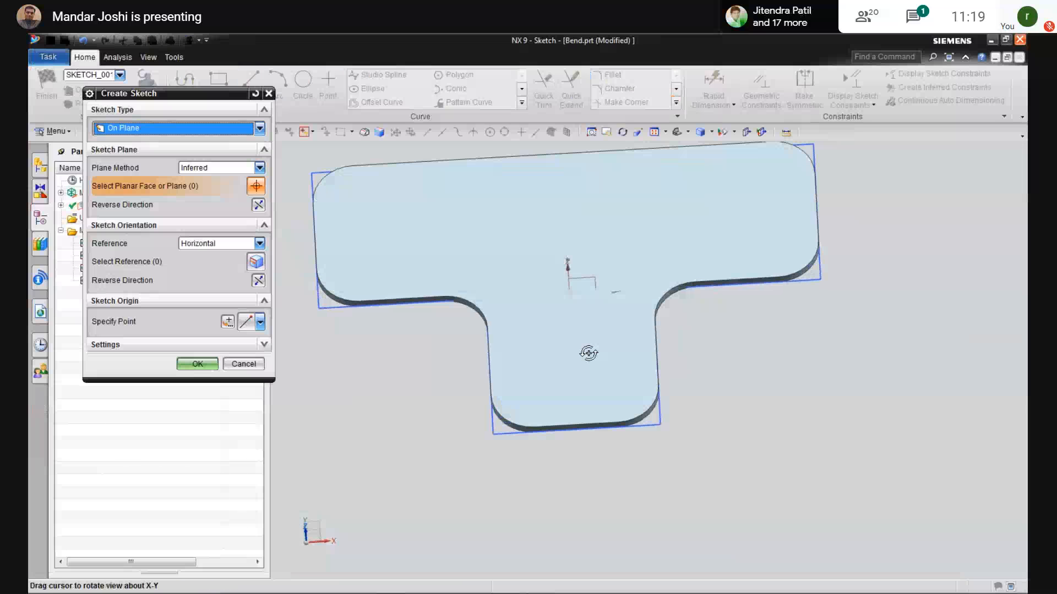
pyautogui.click(675, 237)
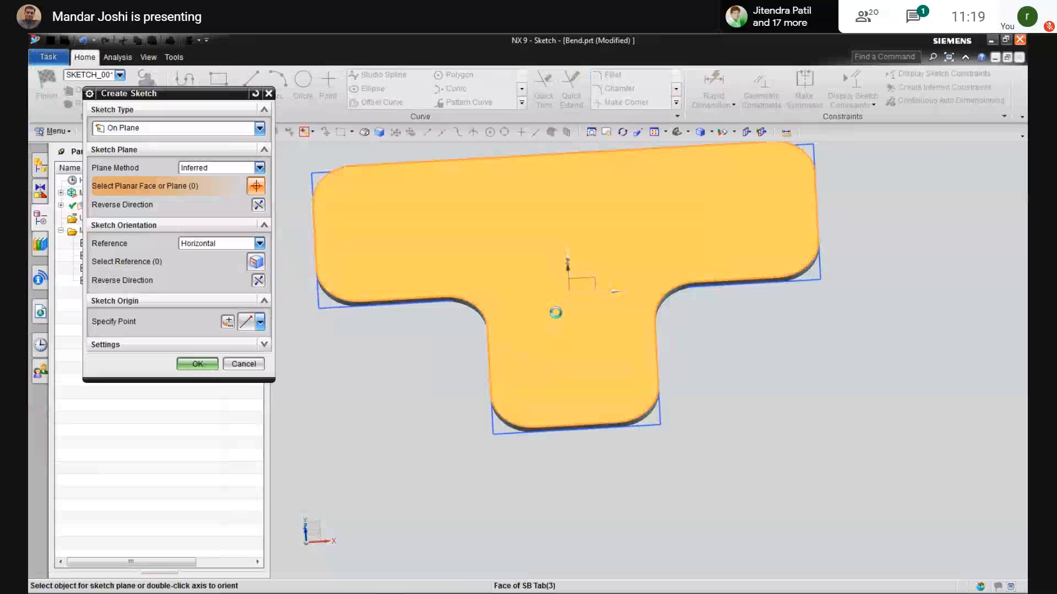
pyautogui.click(197, 365)
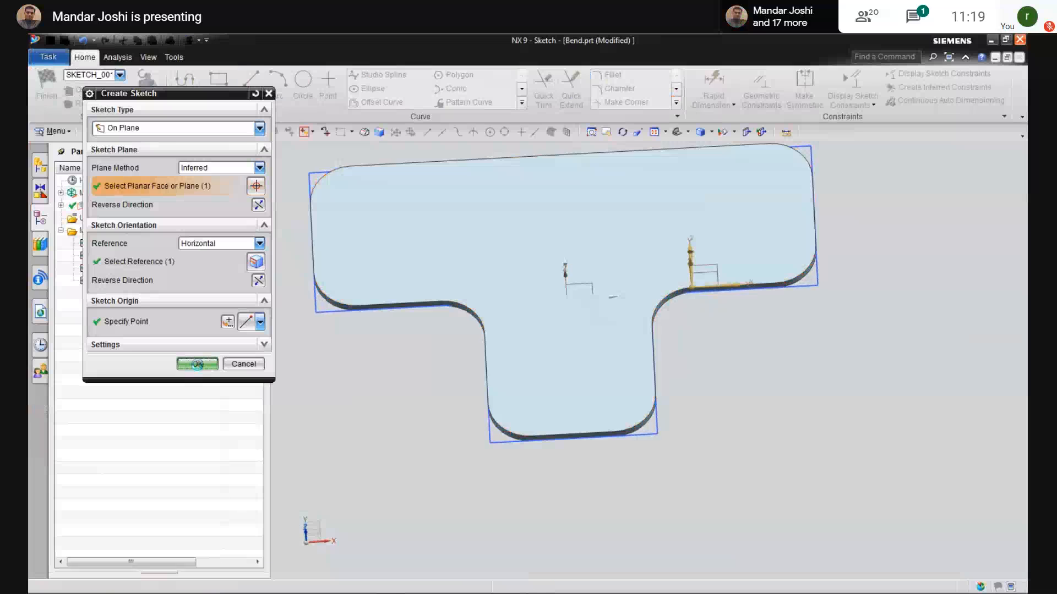
# Step: Sketch a vertical line about 90 mm long across the right arm of the tab, extending past both of its long edges
pyautogui.scroll(-2, 484, 414)
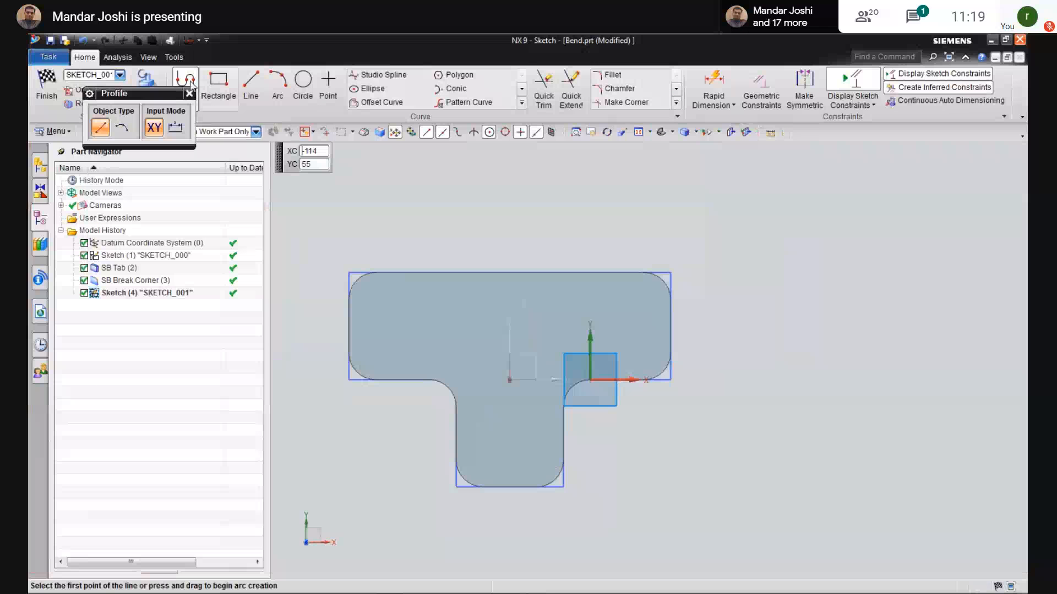
pyautogui.click(251, 91)
pyautogui.click(592, 230)
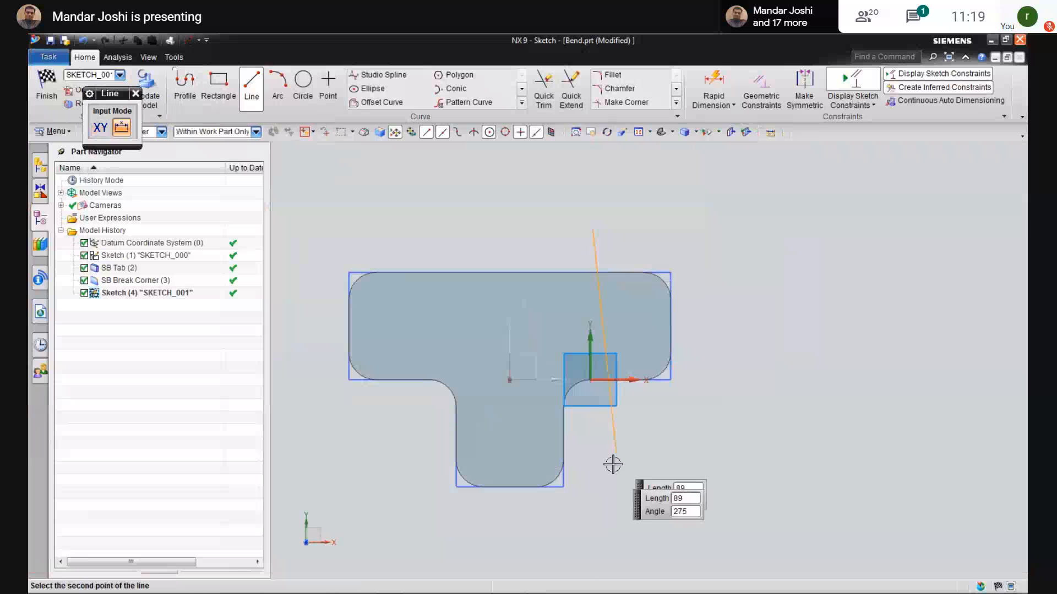
pyautogui.press('Escape')
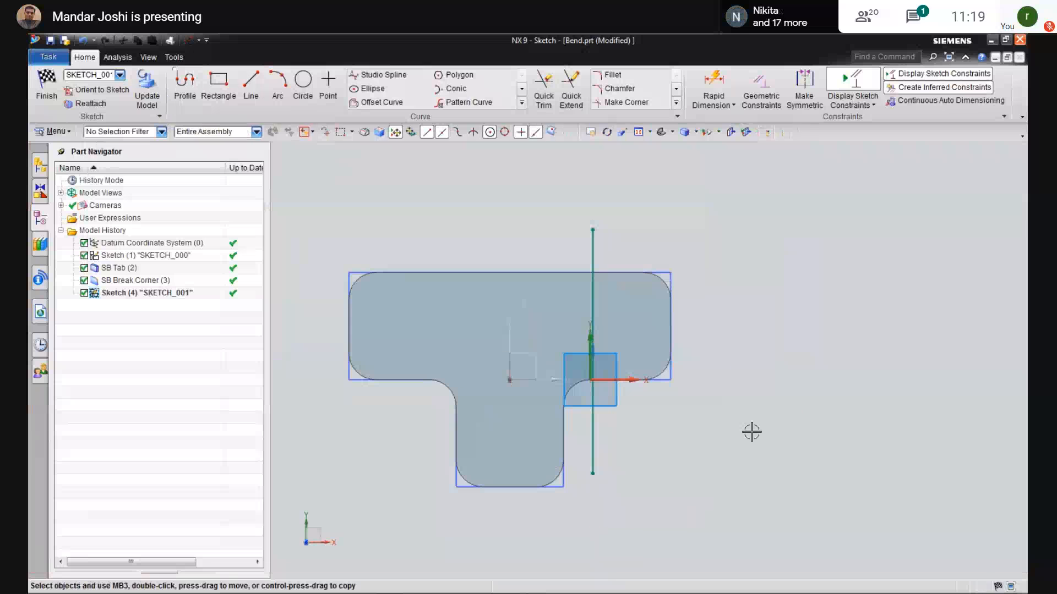
# Step: Consult the Metal Support Clip PDF, return to the NX sketch, and dimension the vertical line 40 mm from the tab's right end edge
pyautogui.click(510, 587)
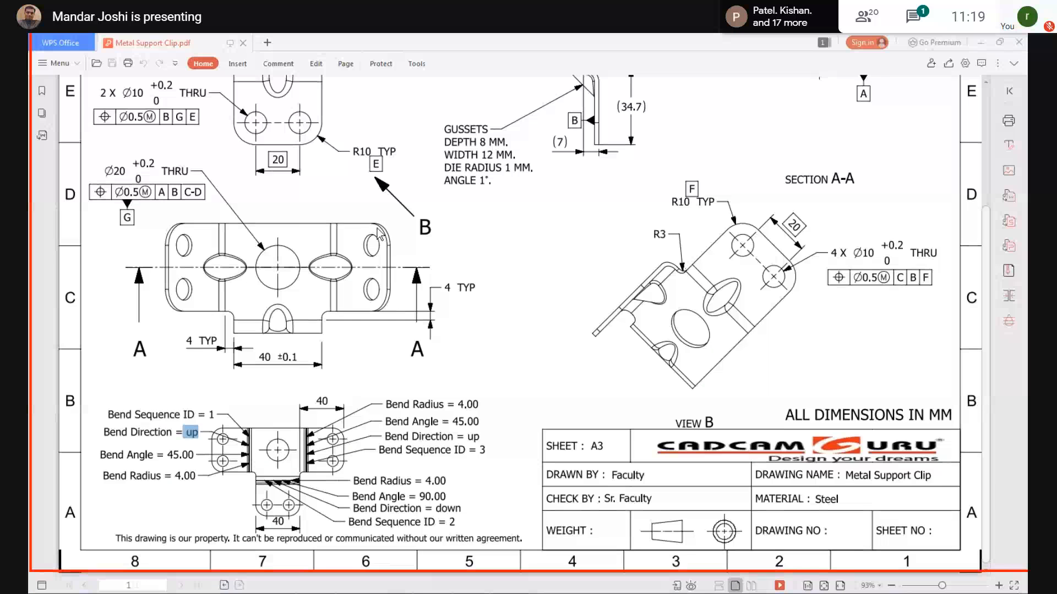
pyautogui.scroll(3, 379, 234)
pyautogui.scroll(-3, 379, 233)
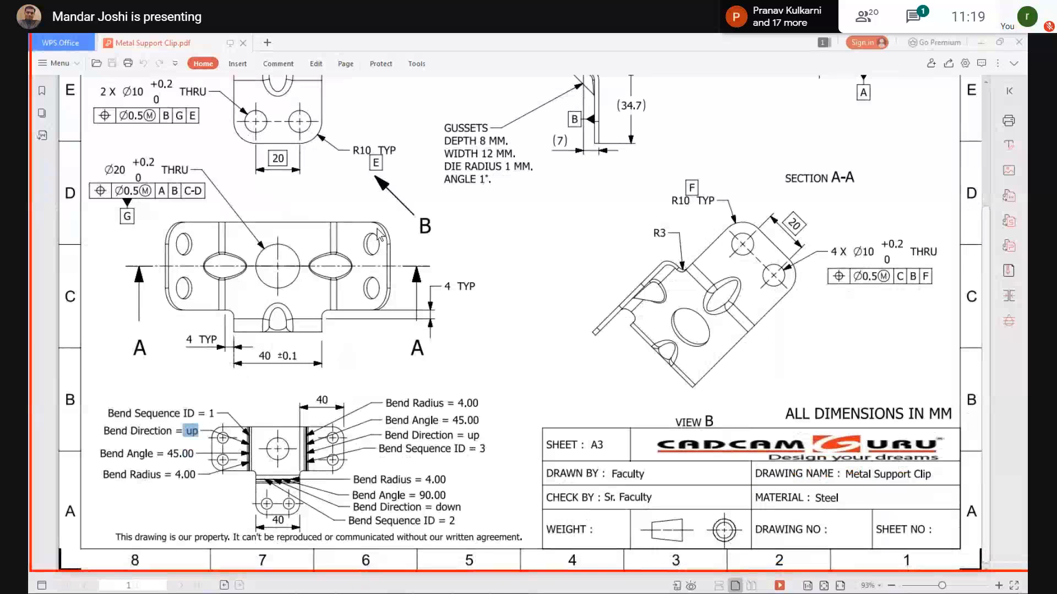
pyautogui.click(981, 42)
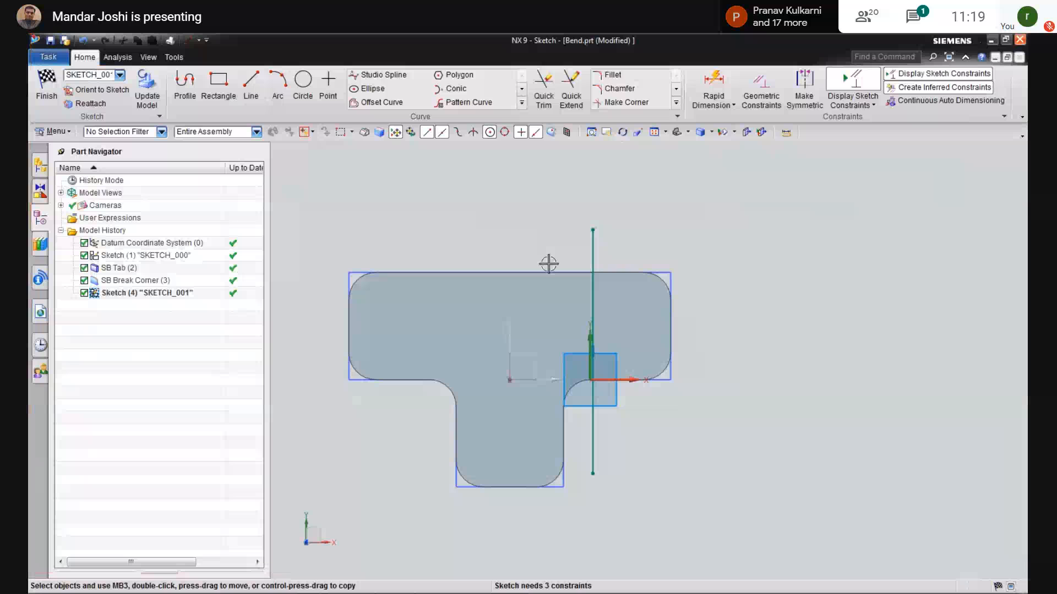
pyautogui.click(716, 85)
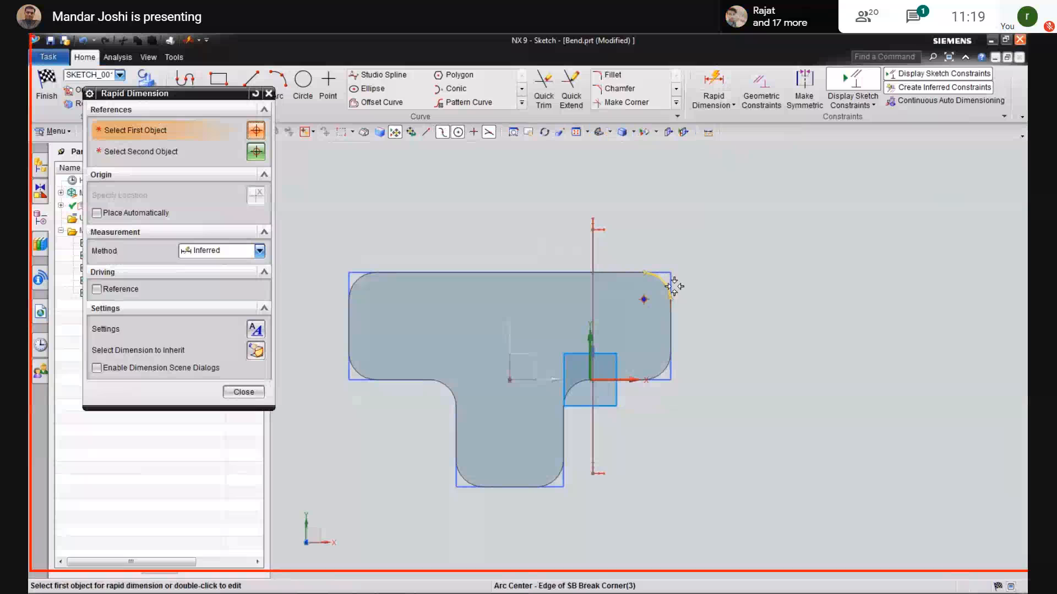
pyautogui.click(668, 327)
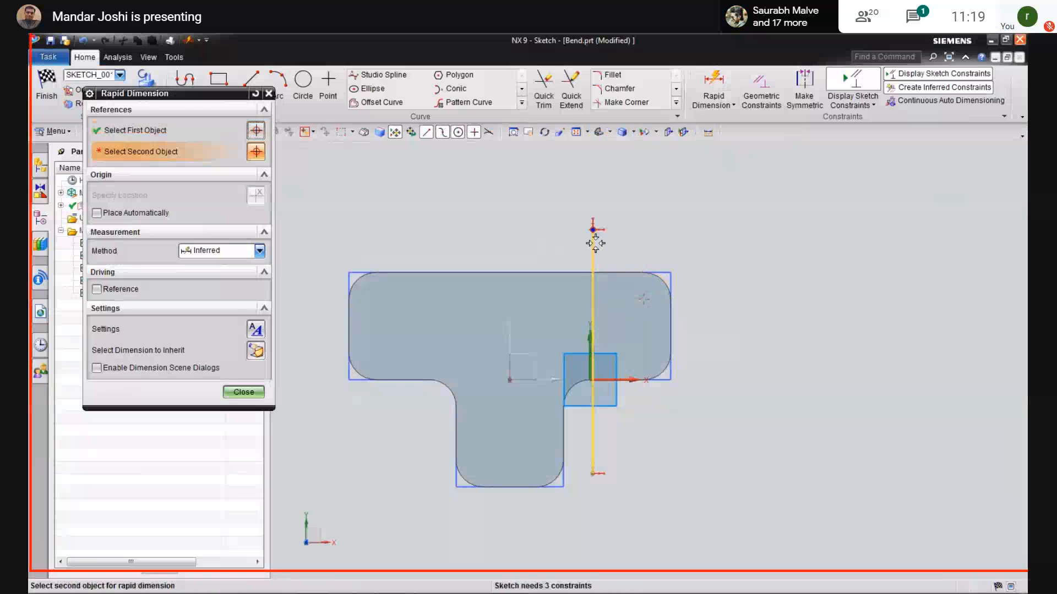
pyautogui.click(595, 243)
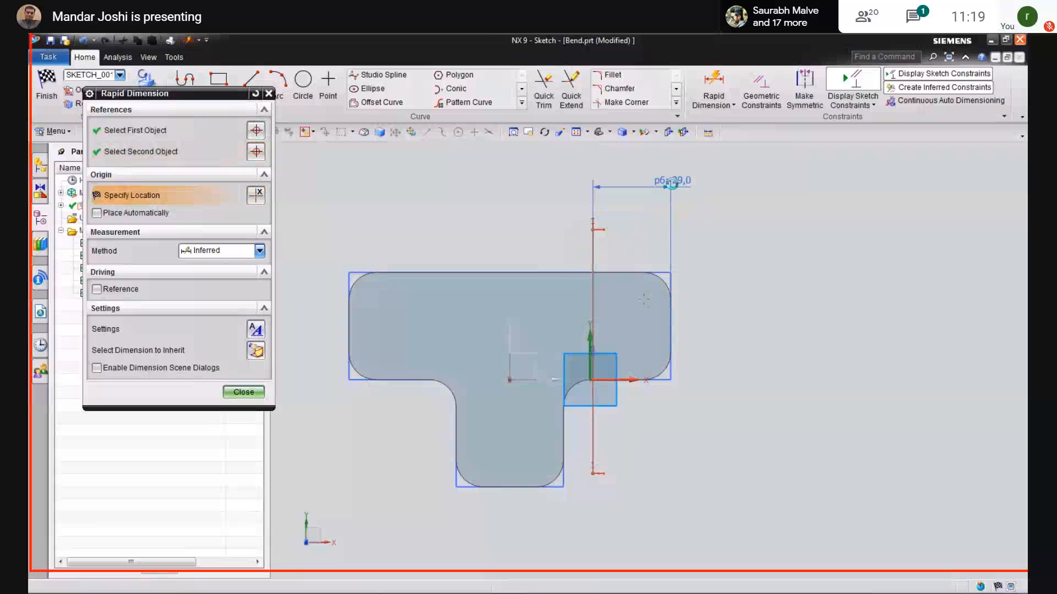
pyautogui.click(671, 184)
pyautogui.write('4')
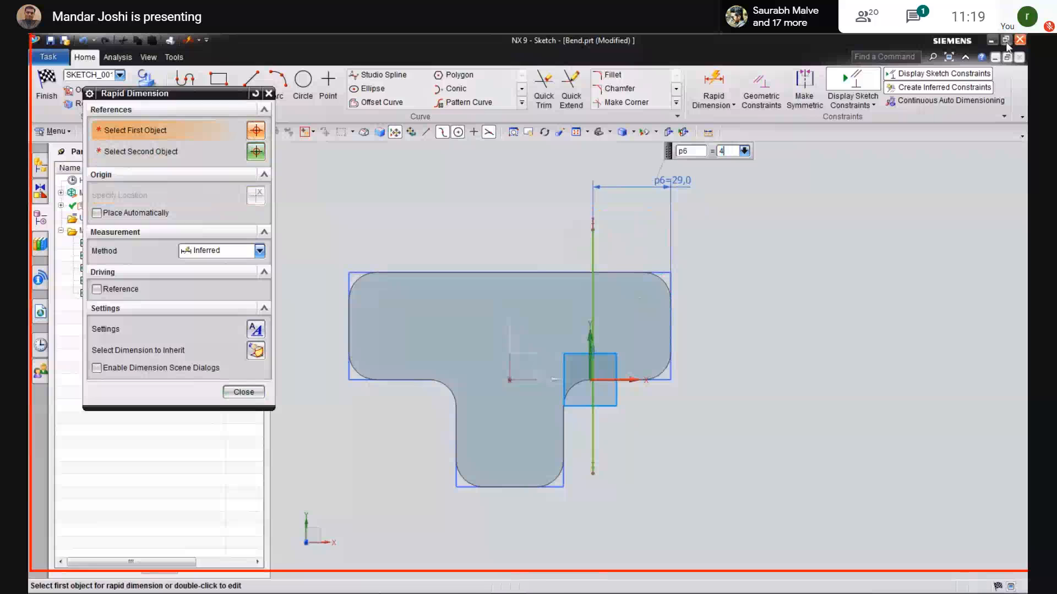
pyautogui.write('0')
pyautogui.press('Return')
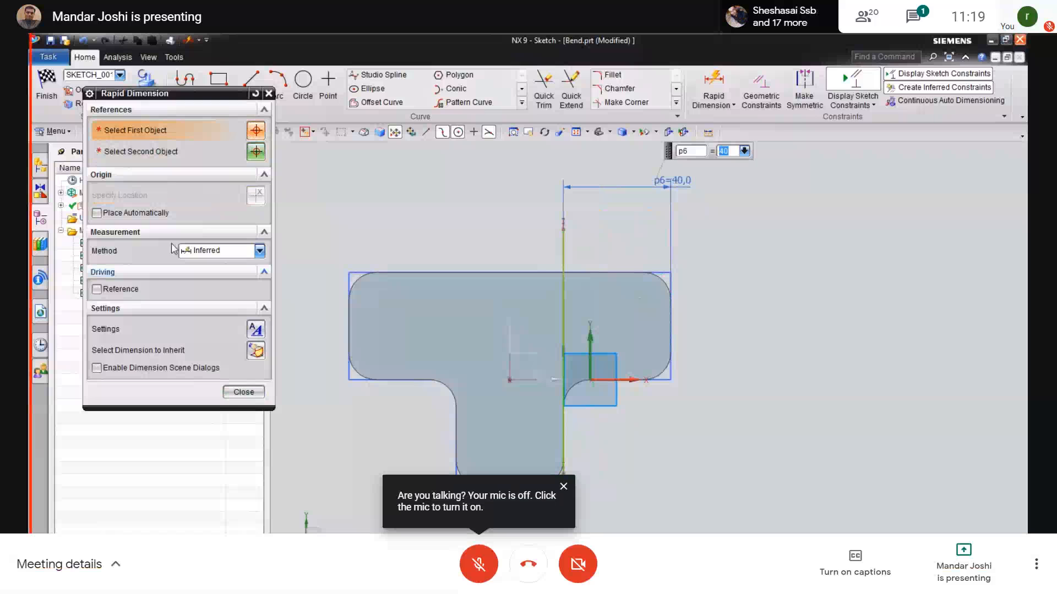
pyautogui.click(244, 392)
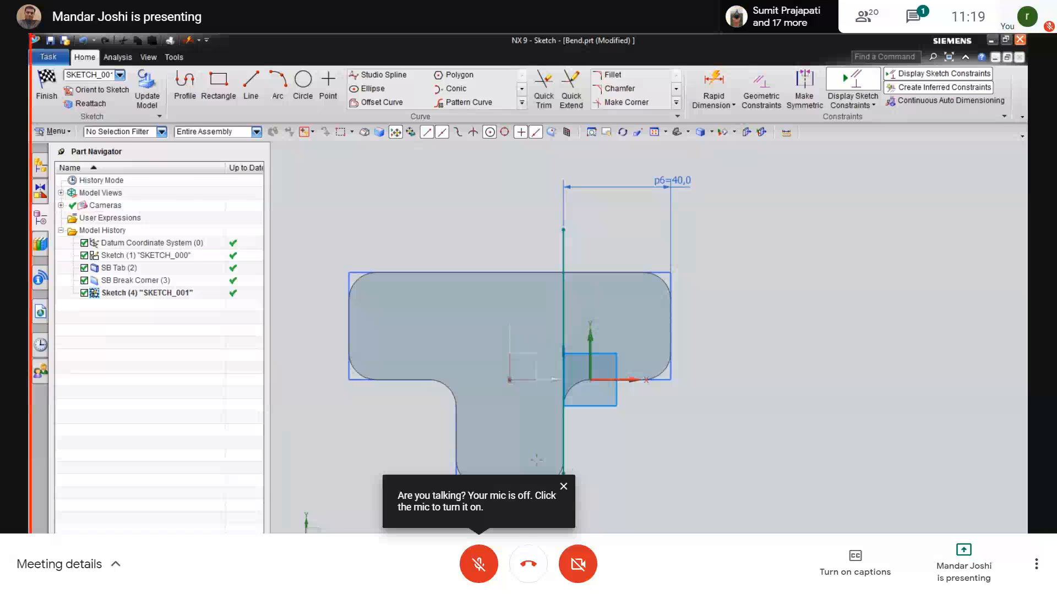
# Step: Check the bend line against the PDF drawing, return to NX, and finish the sketch
pyautogui.hotkey('alt', 'Tab')
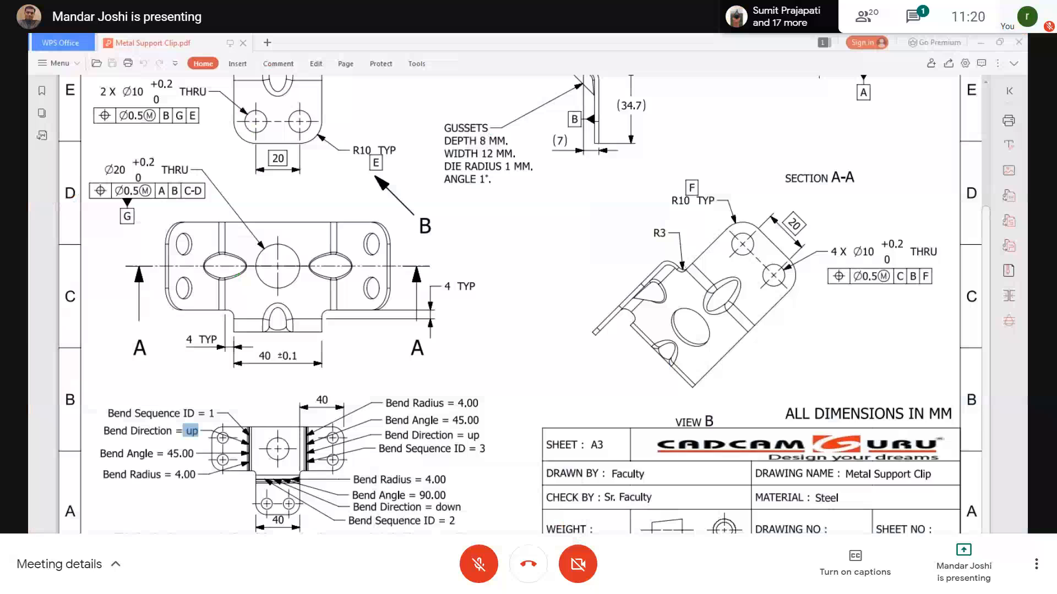
pyautogui.hotkey('alt', 'Tab')
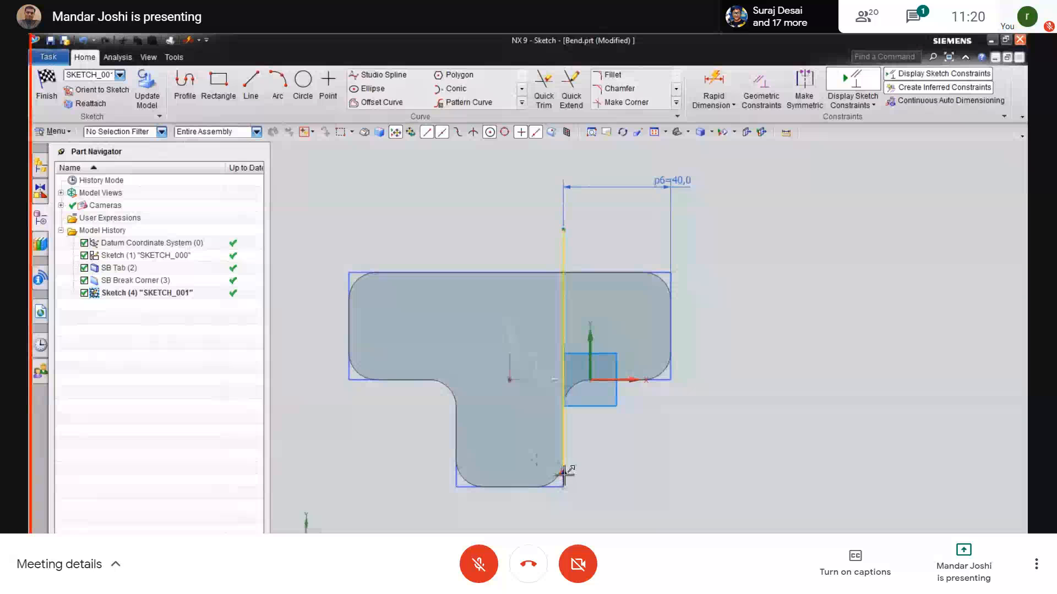
pyautogui.click(47, 93)
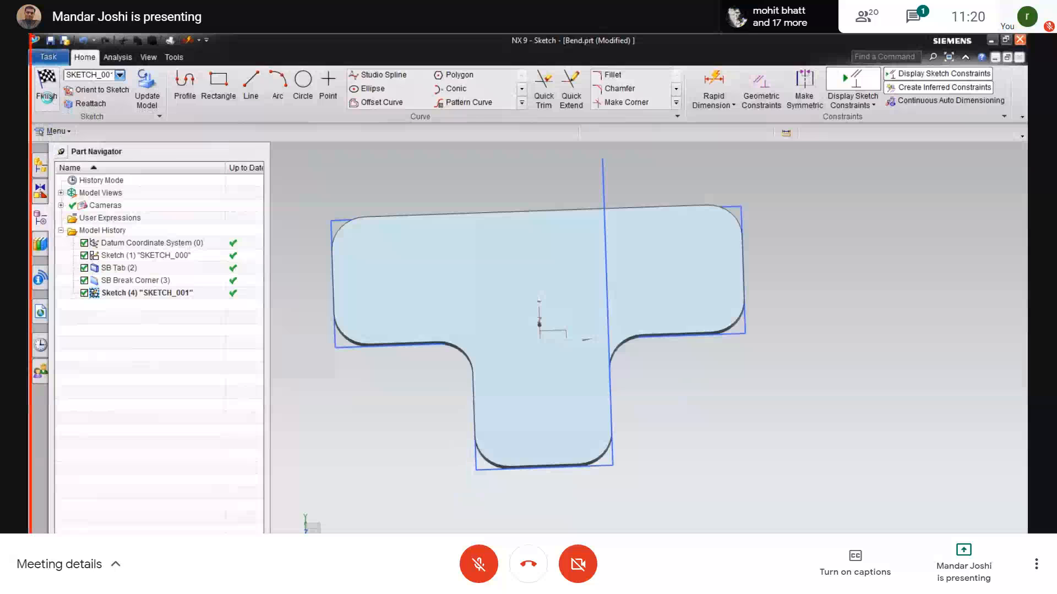
pyautogui.moveTo(431, 450); pyautogui.dragTo(433, 437, button='middle')
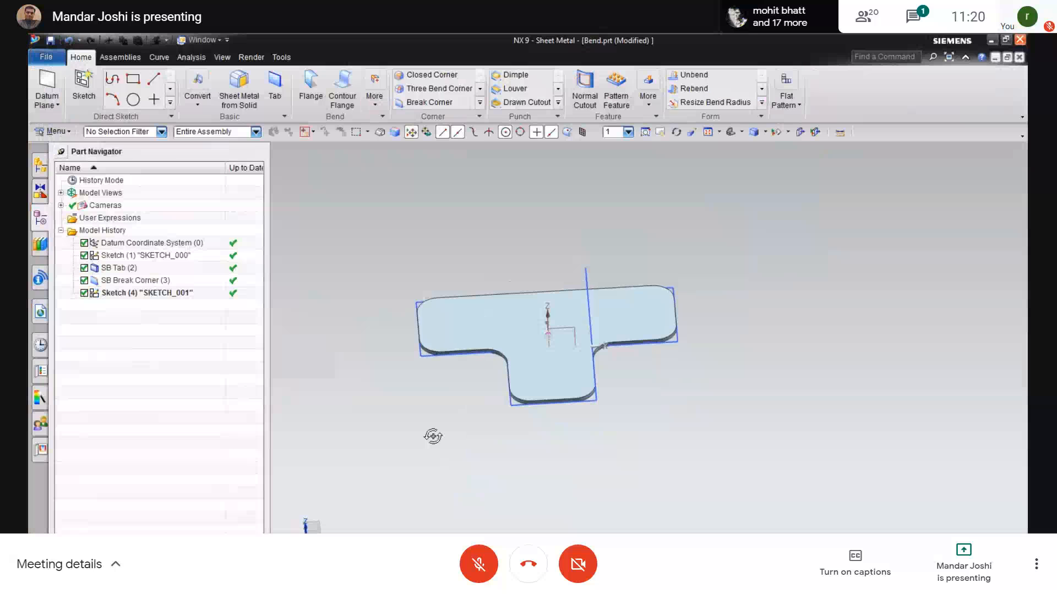
# Step: Set up a Bend with a 45° angle, using the sketched vertical line across the right arm as the bend line
pyautogui.click(376, 106)
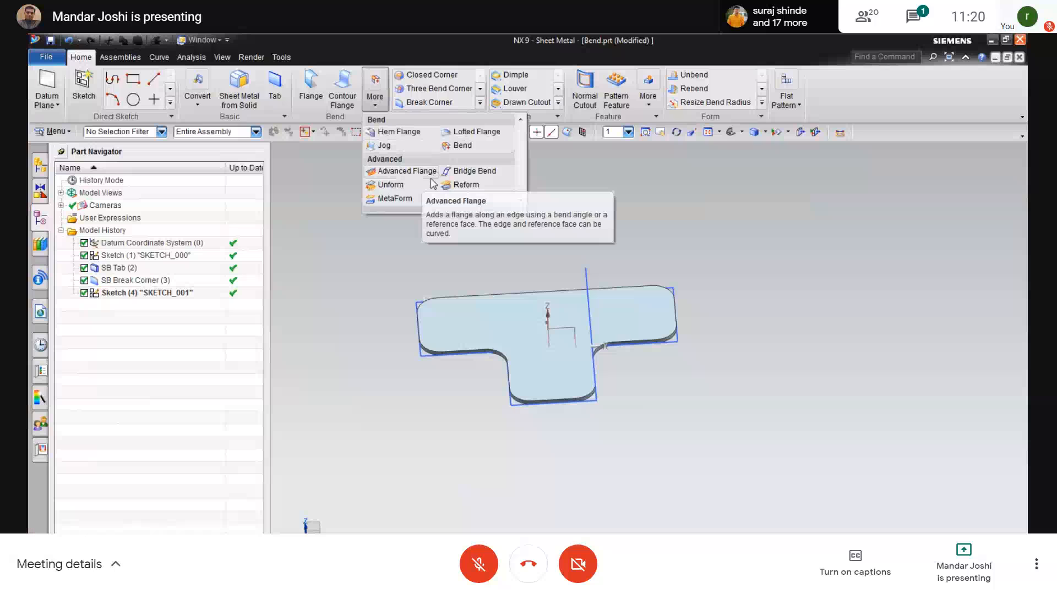
pyautogui.click(461, 147)
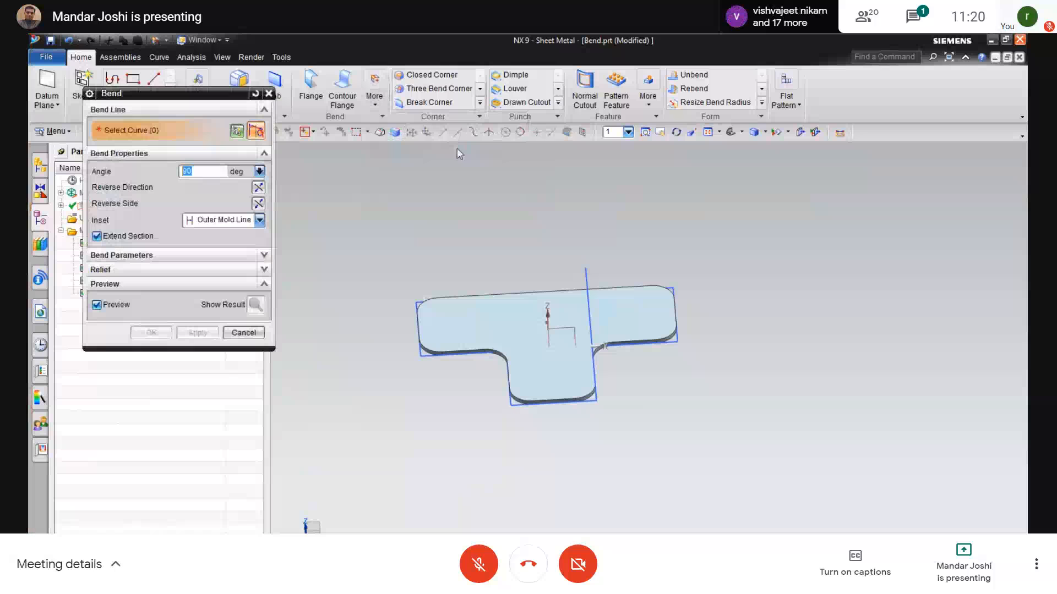
pyautogui.moveTo(357, 471); pyautogui.dragTo(345, 440, button='middle')
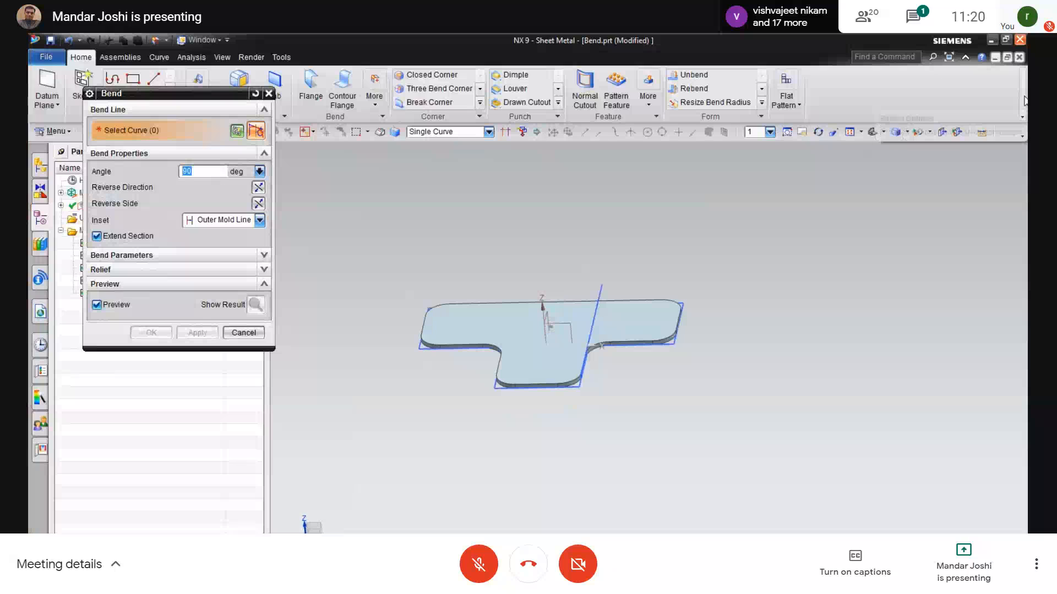
pyautogui.write('45')
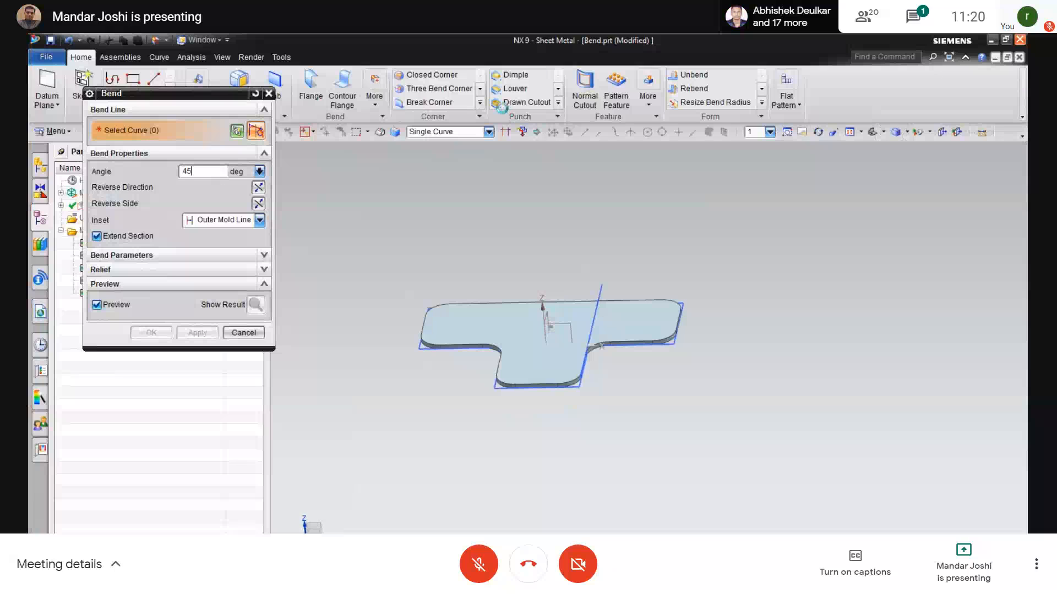
pyautogui.press('Return')
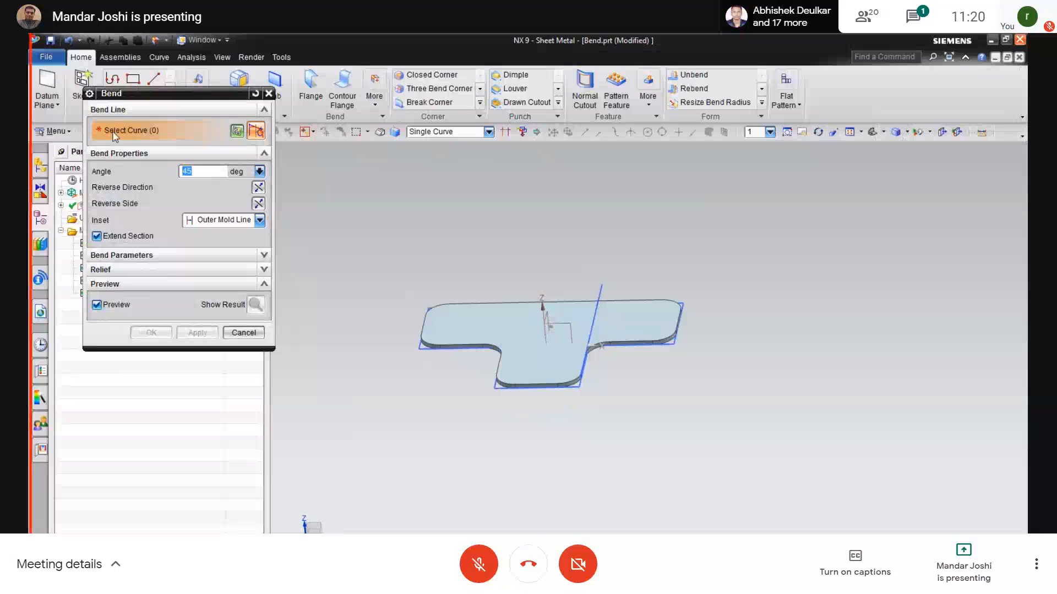
pyautogui.click(600, 288)
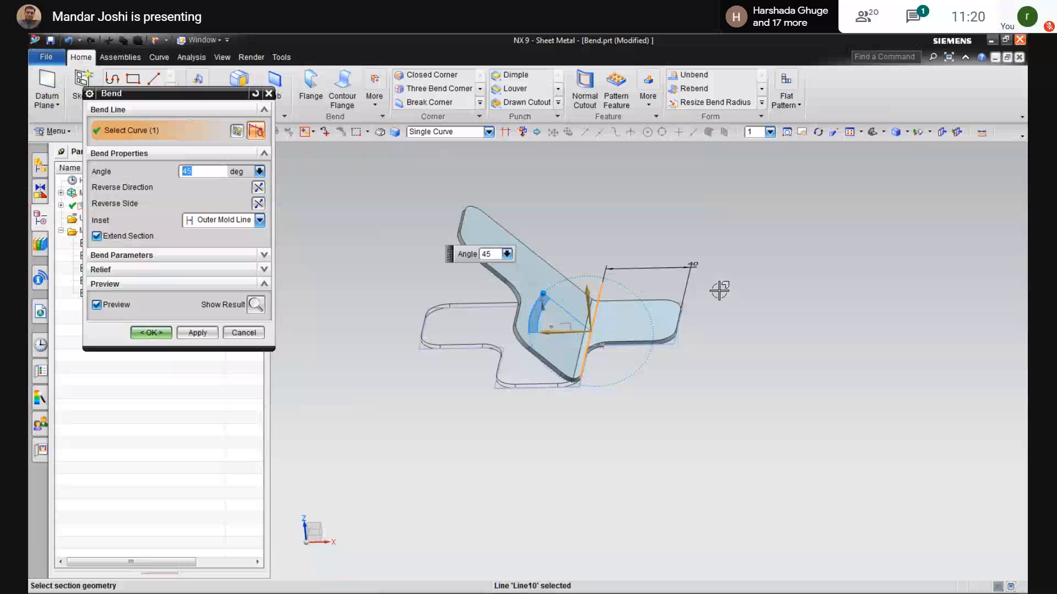
# Step: Reverse the bend side so that the right arm folds upward, and create the bend
pyautogui.click(258, 187)
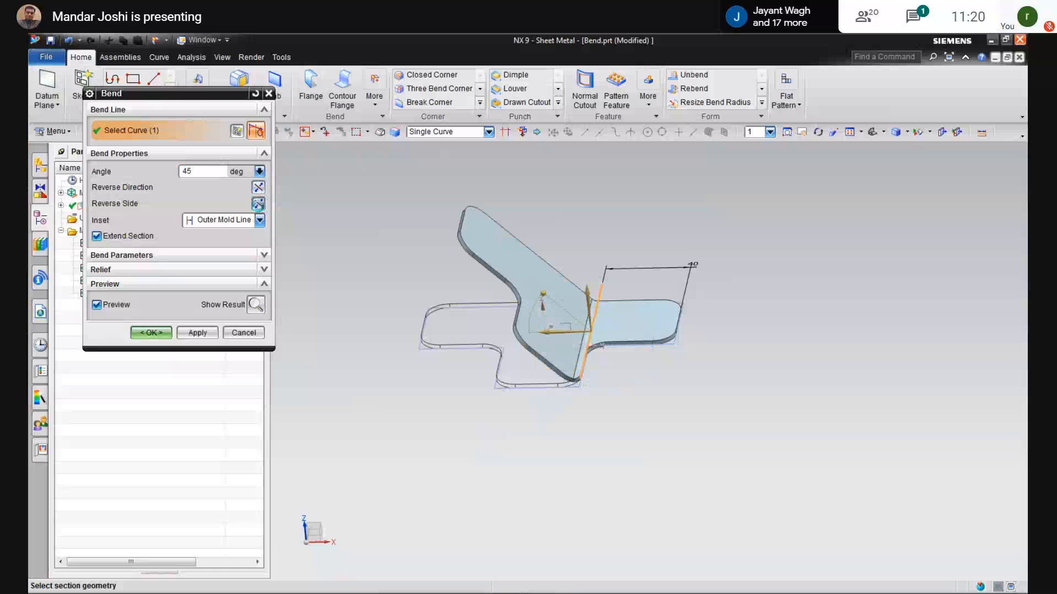
pyautogui.click(258, 204)
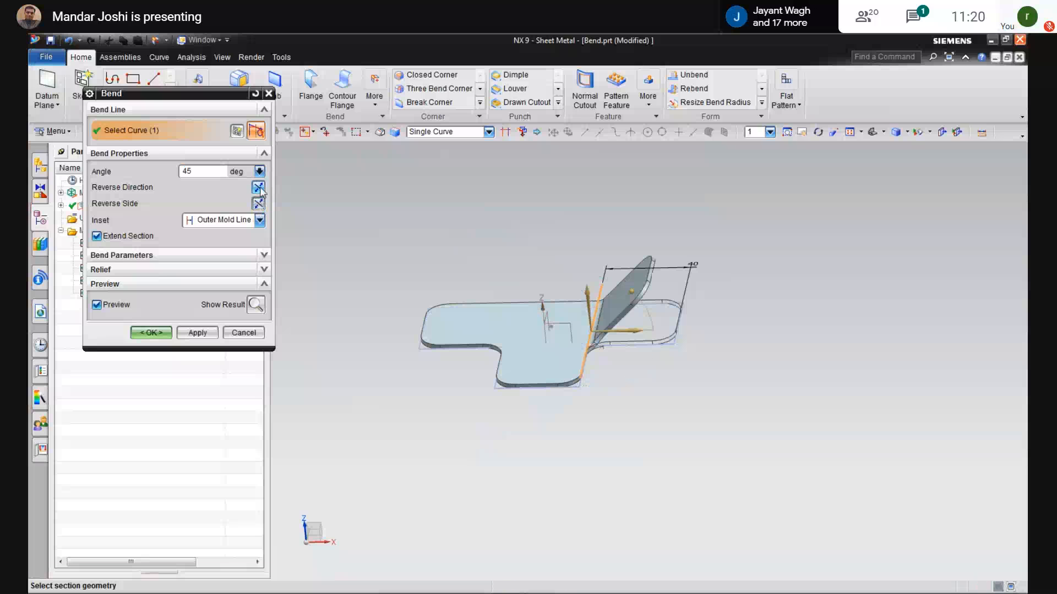
pyautogui.click(258, 188)
pyautogui.click(258, 187)
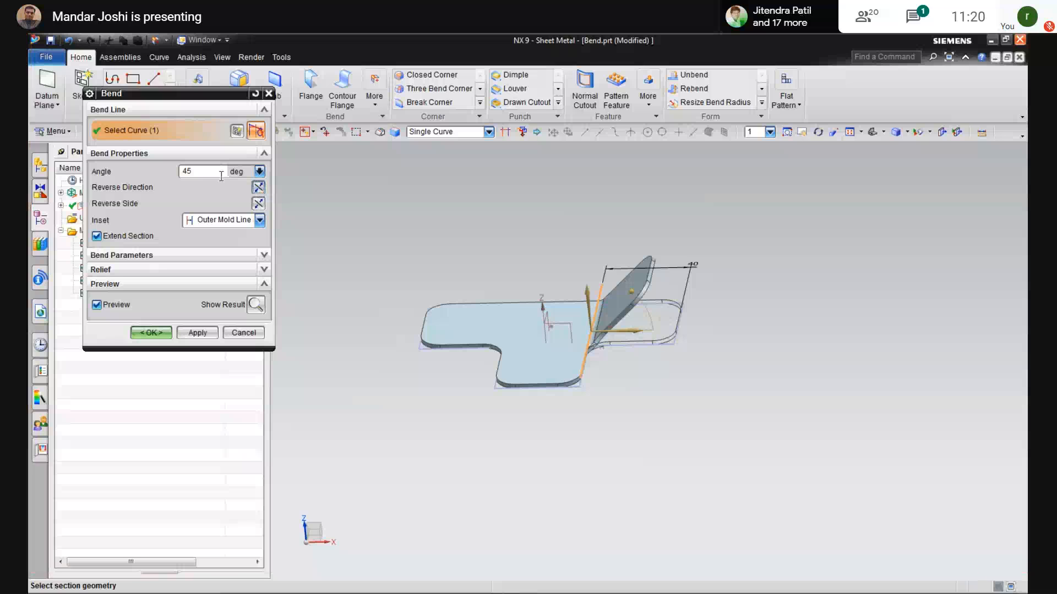
pyautogui.click(150, 333)
pyautogui.moveTo(490, 484)
pyautogui.mouseDown(button='middle')
pyautogui.moveTo(486, 446)
pyautogui.moveTo(493, 486)
pyautogui.mouseUp(button='middle')
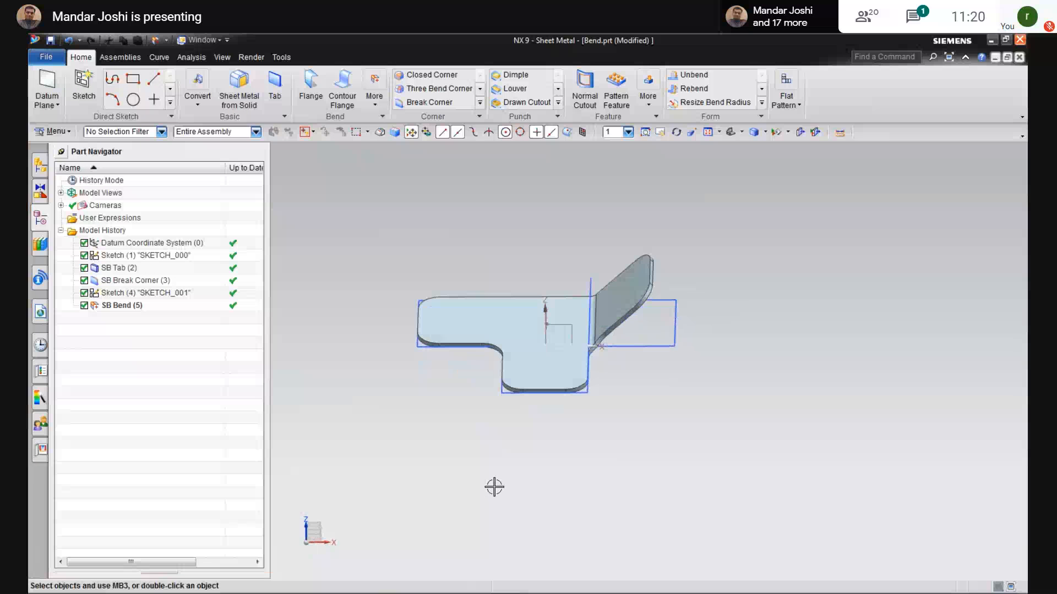
# Step: Create a new sketch in the task environment on the top face of the tab's flat portion
pyautogui.click(67, 134)
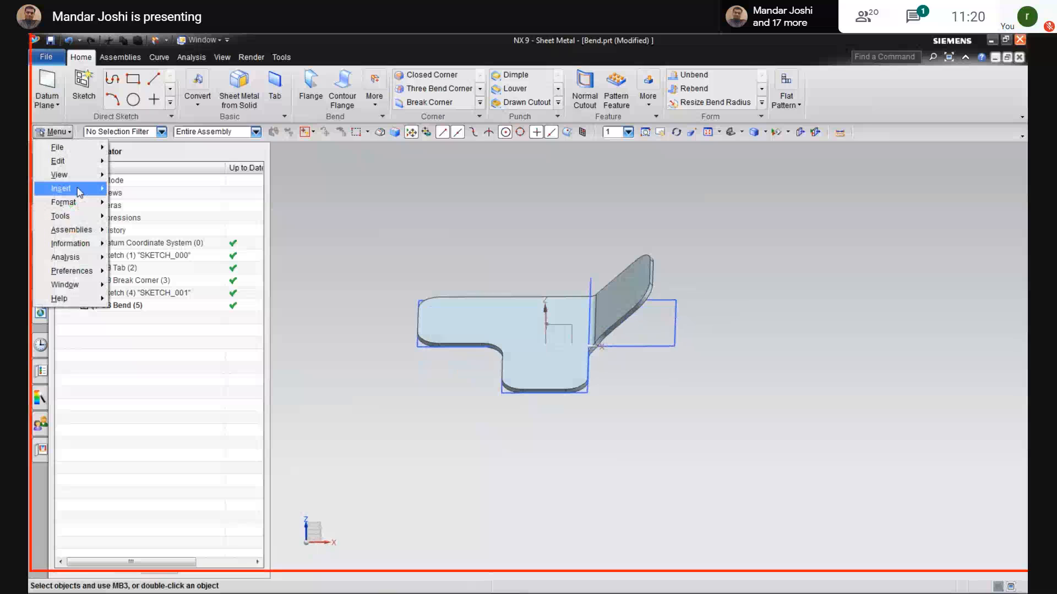
pyautogui.moveTo(87, 189)
pyautogui.click(167, 205)
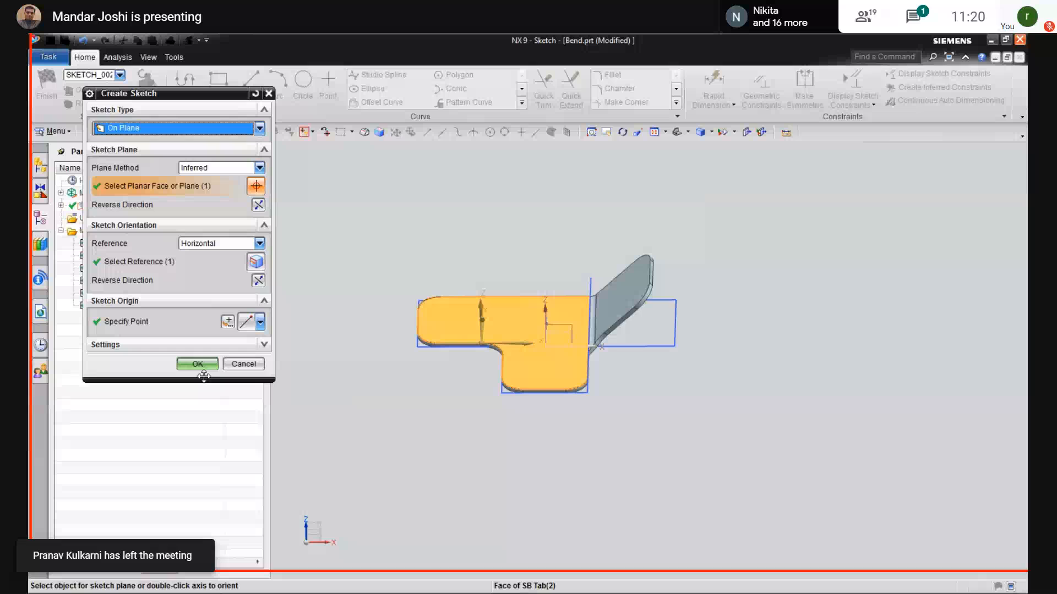
pyautogui.click(199, 365)
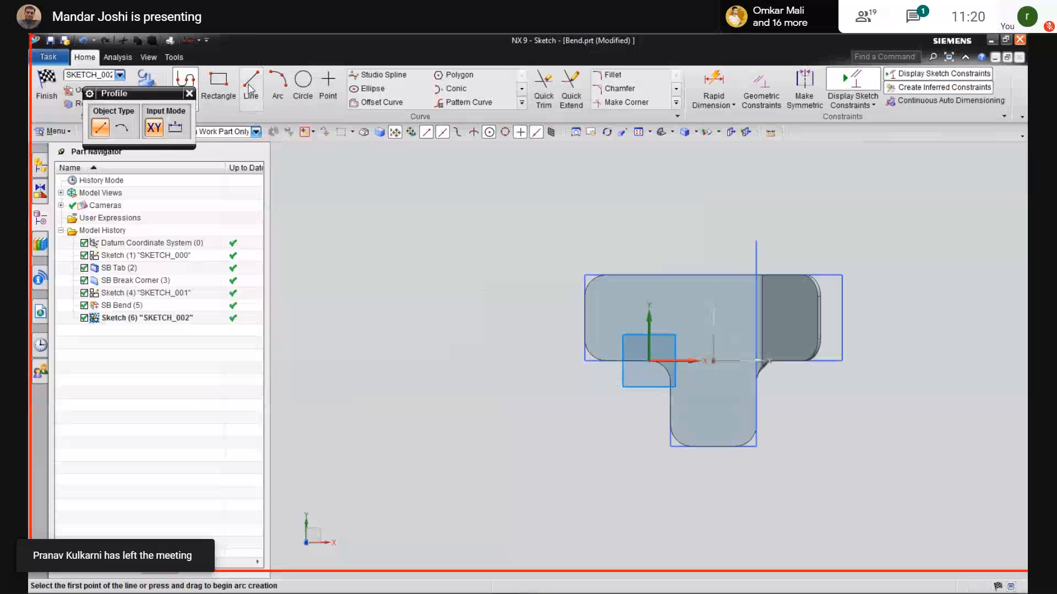
# Step: Sketch a vertical line about 97 mm long across the left arm, extending past both of its long edges
pyautogui.click(250, 88)
pyautogui.click(660, 226)
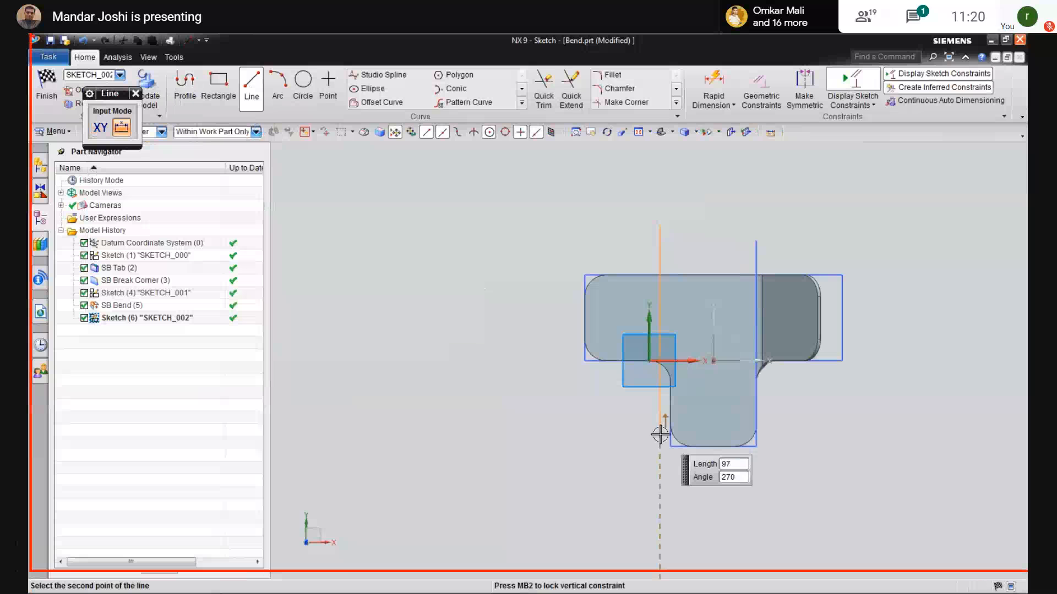
pyautogui.click(660, 435)
pyautogui.press('Escape')
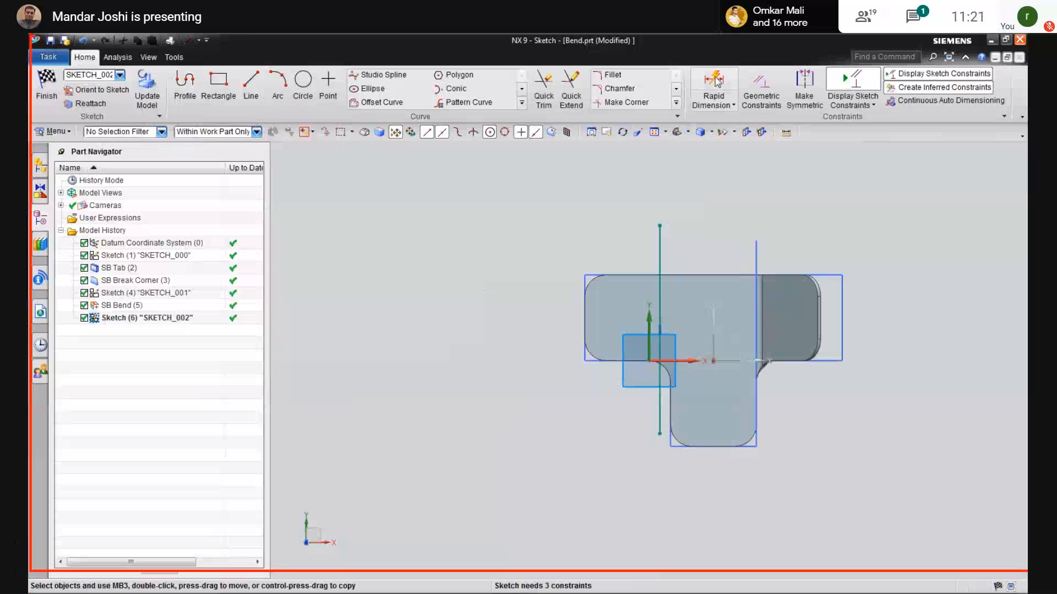
# Step: Dimension the vertical line 40 mm from the tab's left end edge and finish the sketch
pyautogui.click(715, 82)
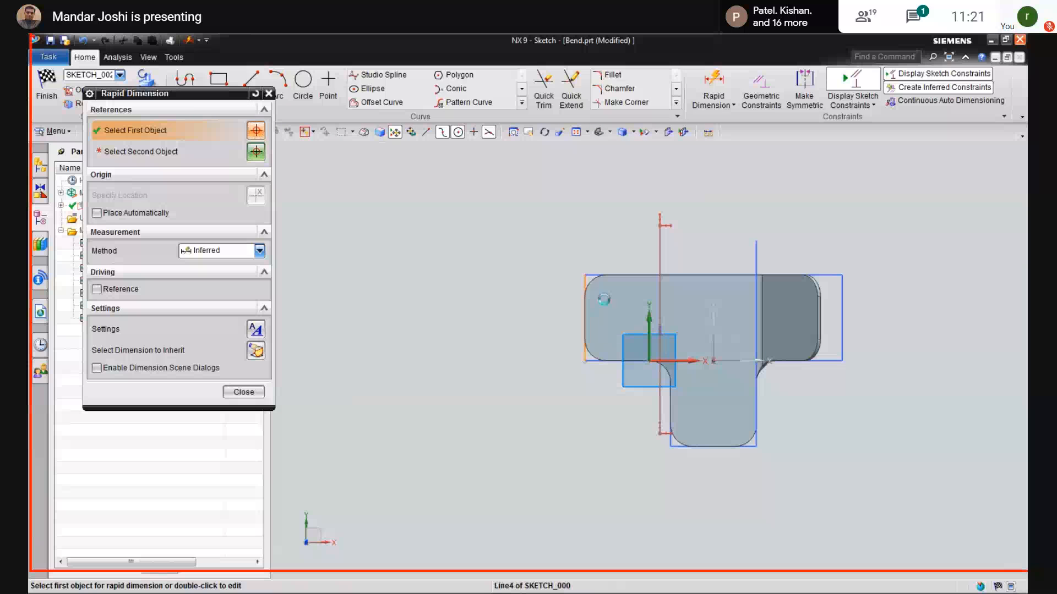
pyautogui.click(603, 299)
pyautogui.click(659, 236)
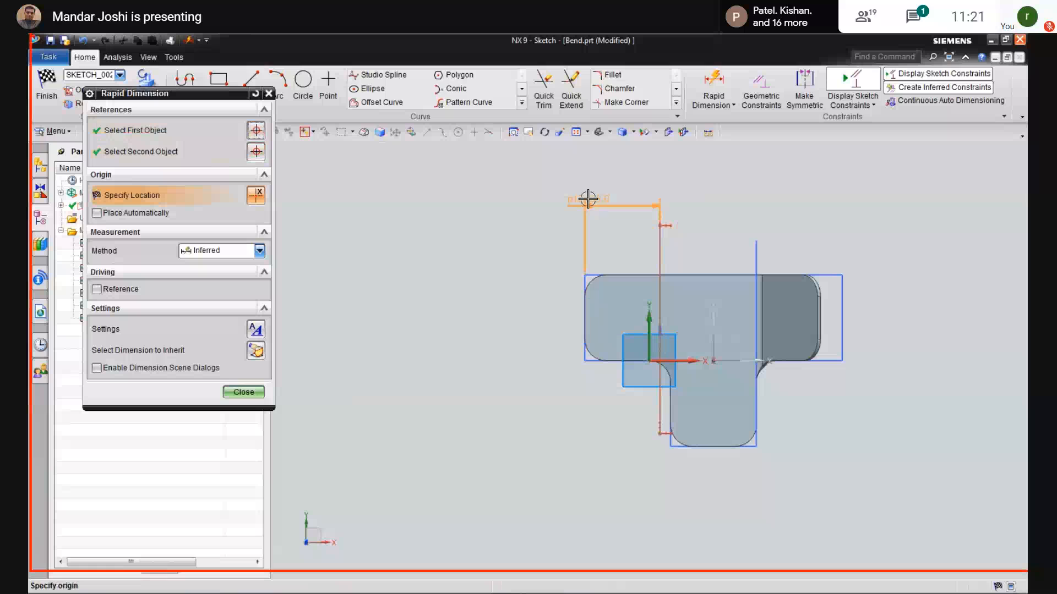
pyautogui.click(590, 181)
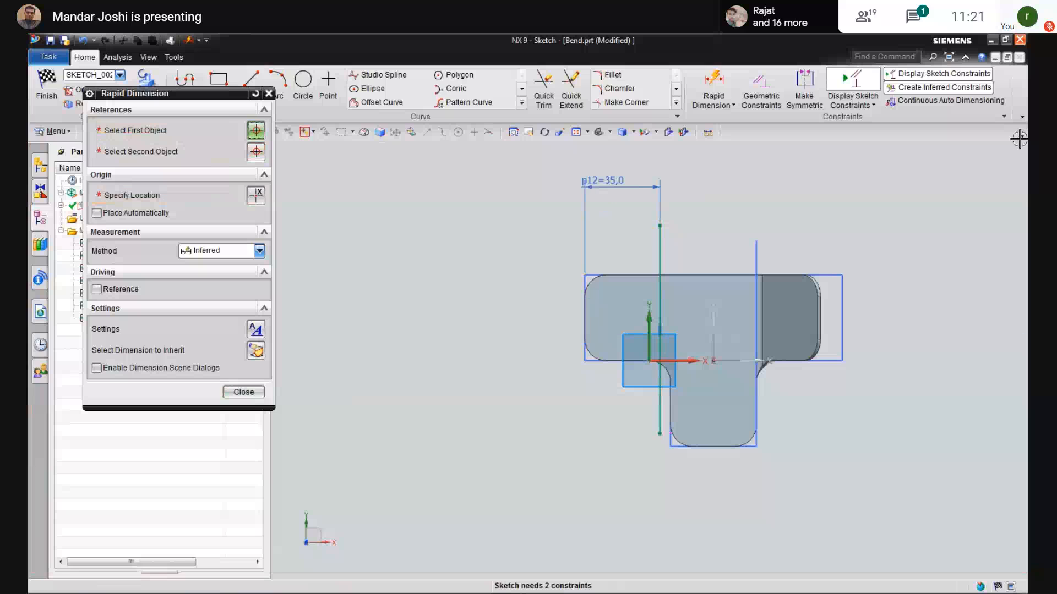
pyautogui.write('40')
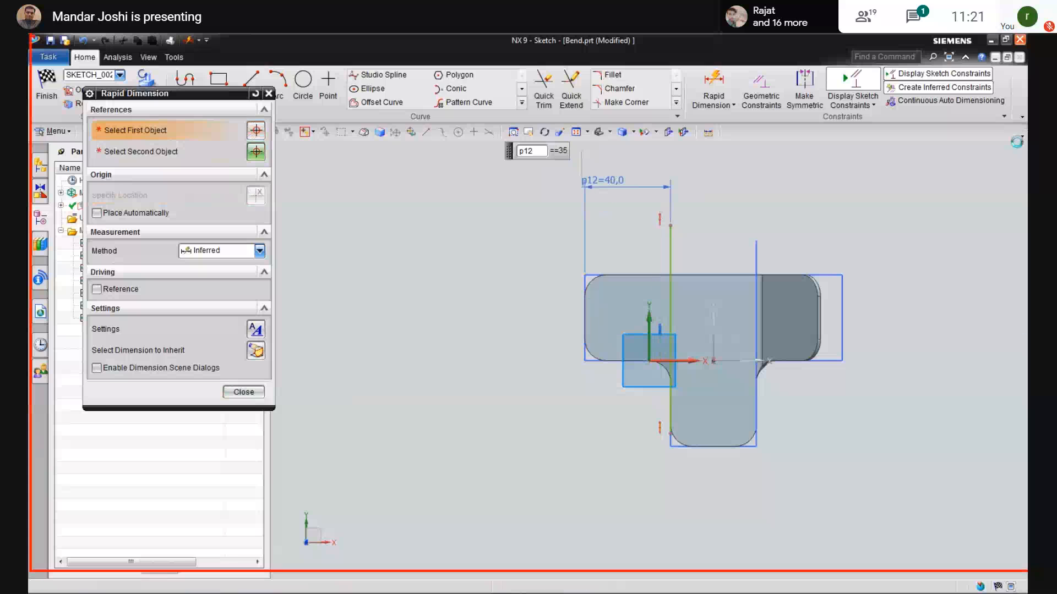
pyautogui.press('Return')
pyautogui.click(242, 392)
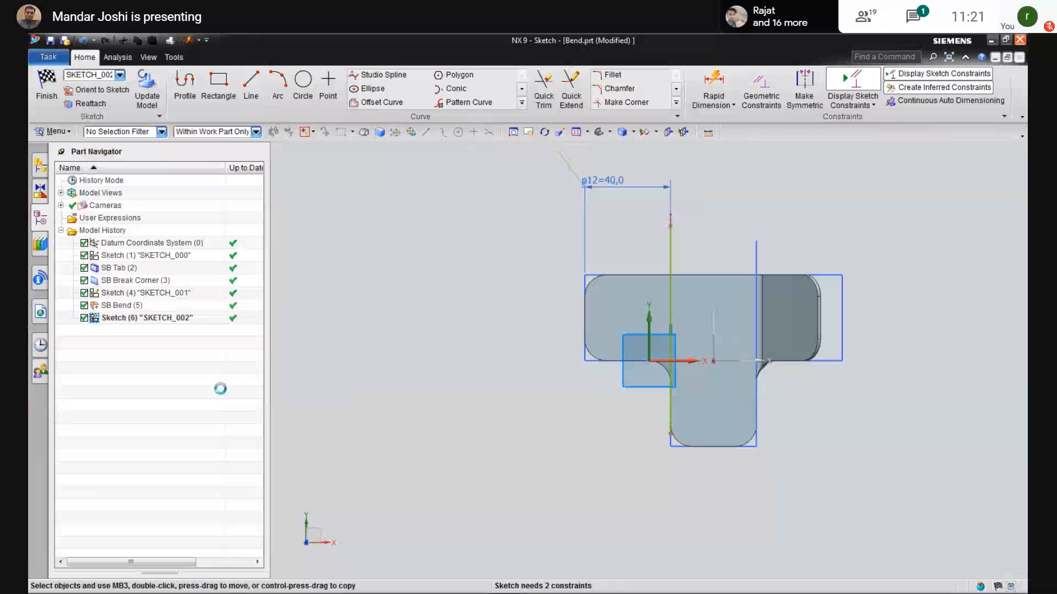
pyautogui.click(36, 99)
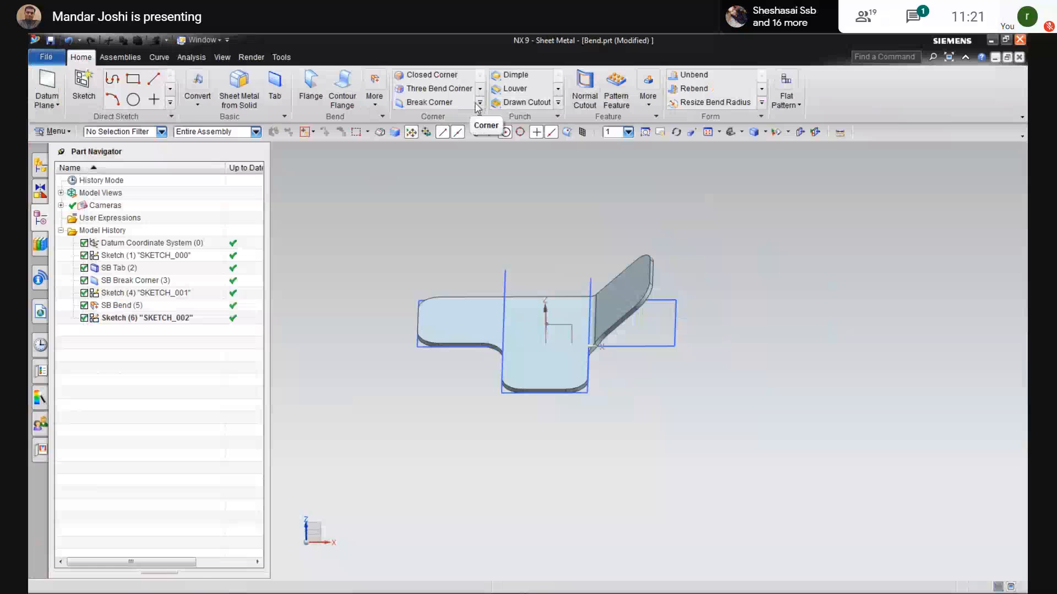
# Step: Bend the left arm upward at 45° along the new sketched vertical line
pyautogui.click(375, 92)
pyautogui.click(457, 146)
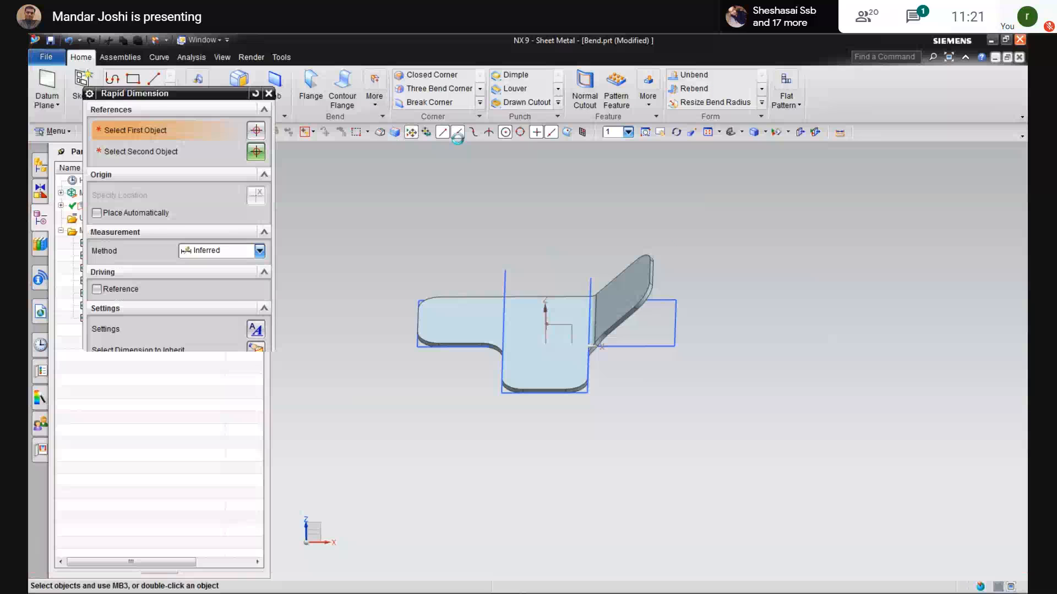
pyautogui.click(504, 278)
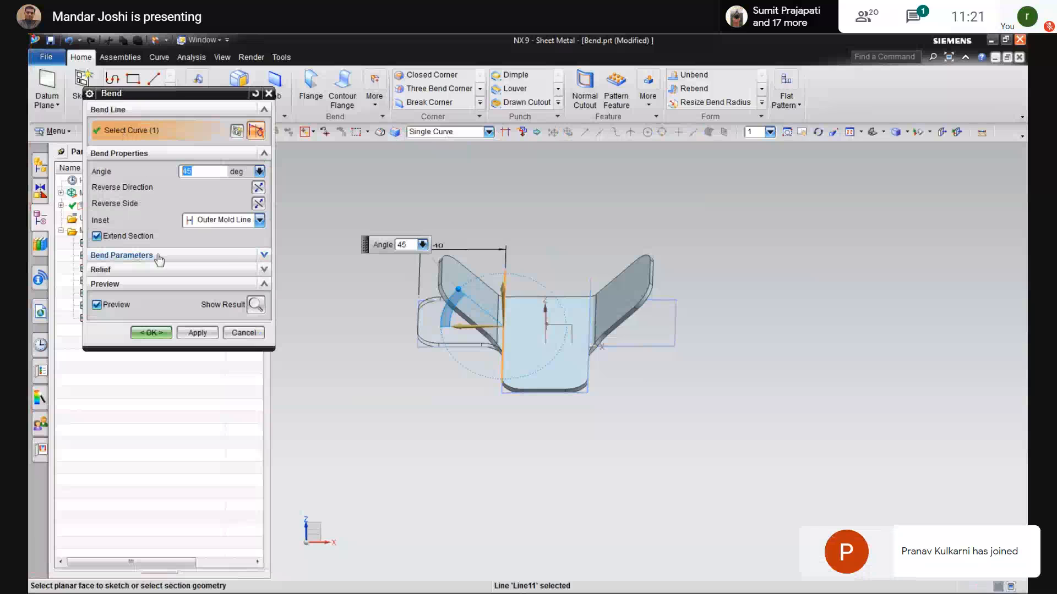
pyautogui.click(152, 334)
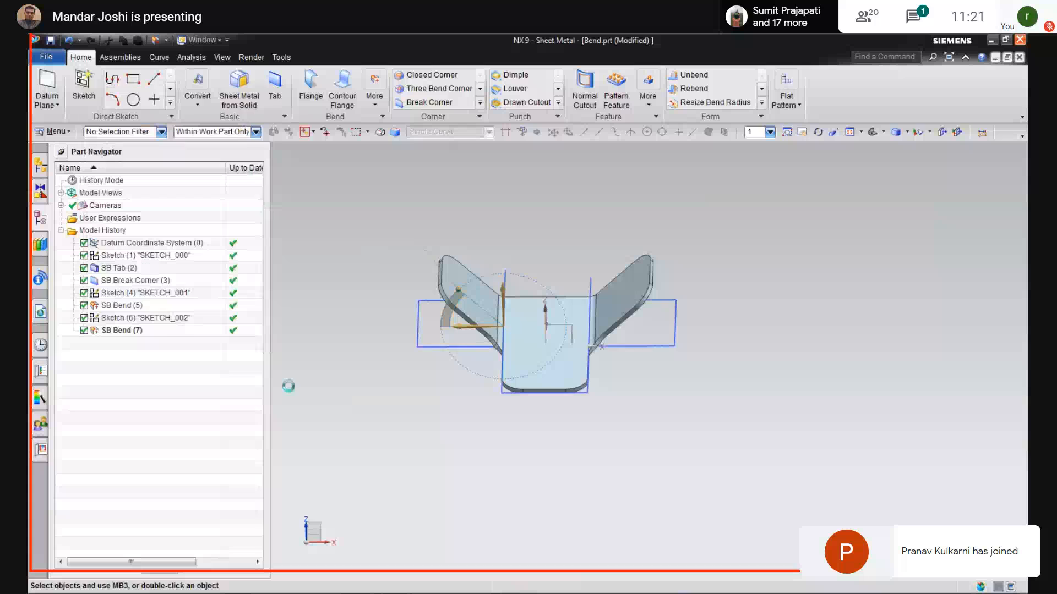
pyautogui.moveTo(436, 420); pyautogui.dragTo(420, 477, button='middle')
# Step: Examine the views and bend notes in the Metal Support Clip PDF, then return to NX and inspect the bent part
pyautogui.moveTo(509, 586)
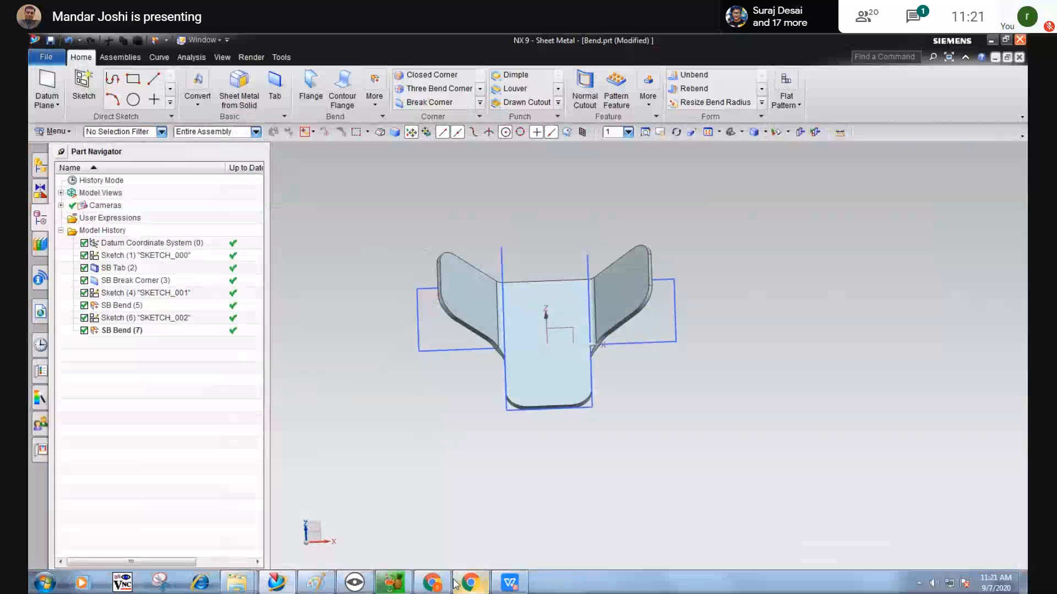
pyautogui.click(509, 586)
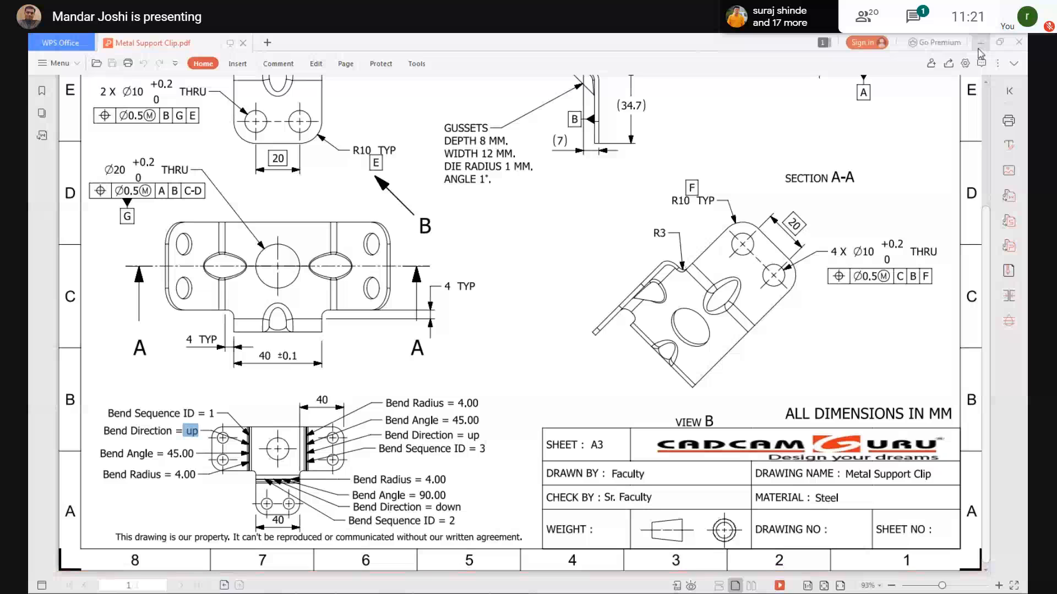
pyautogui.scroll(3, 339, 300)
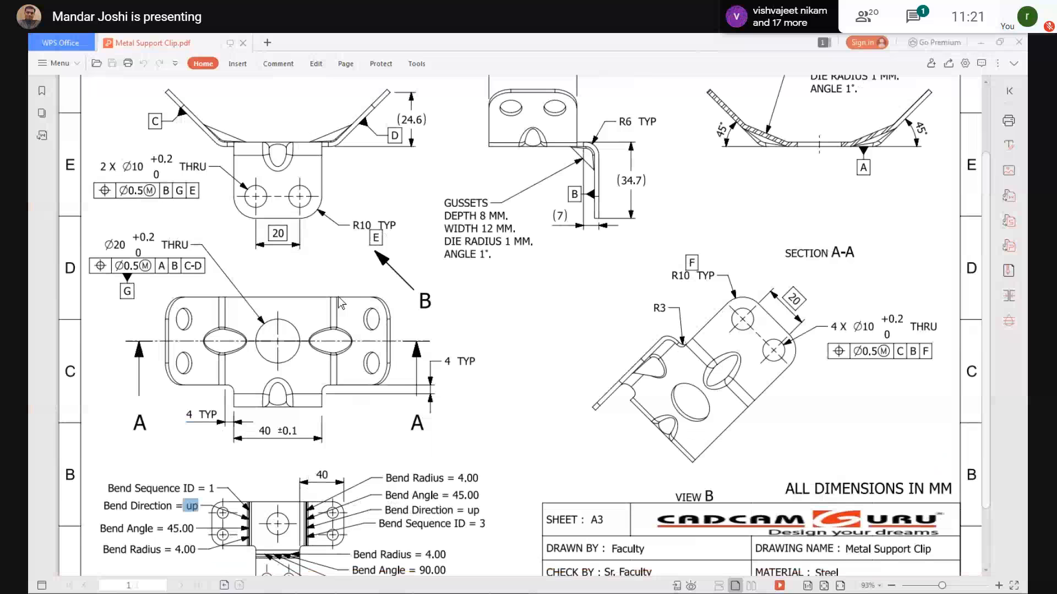
pyautogui.scroll(1, 338, 296)
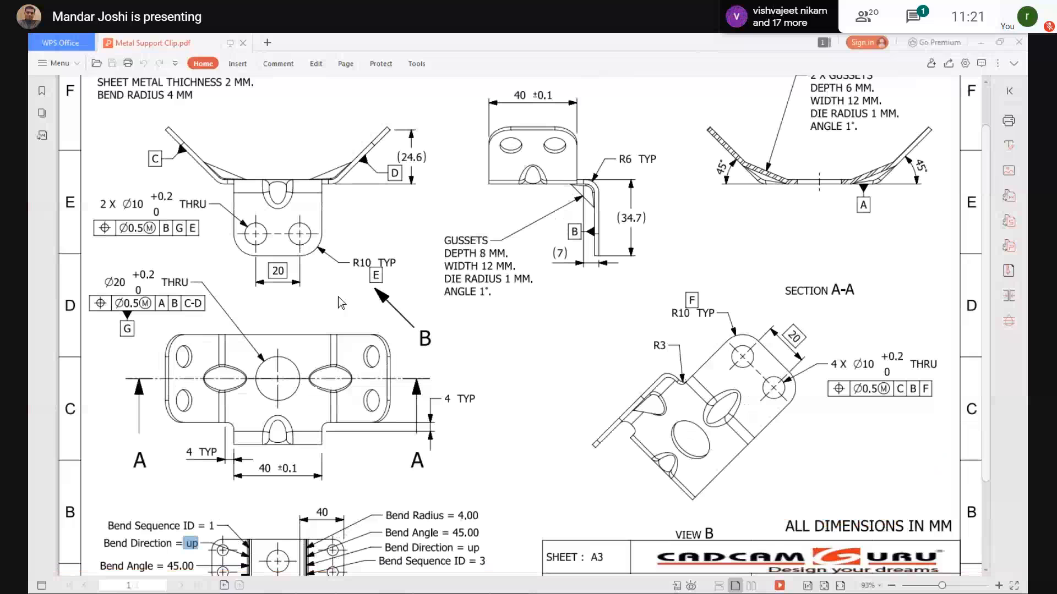
pyautogui.scroll(-4, 338, 297)
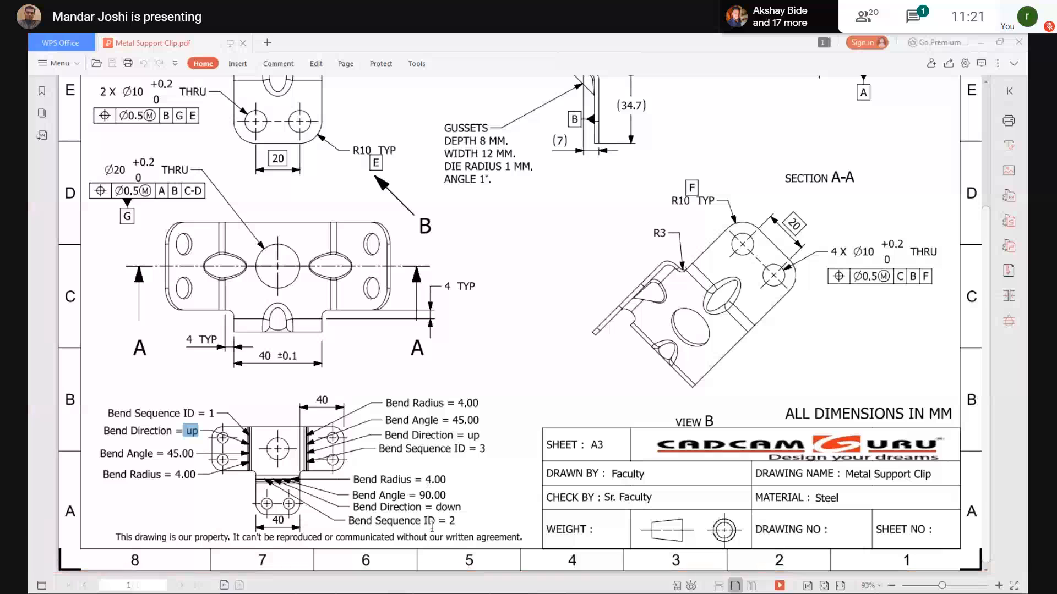
pyautogui.click(979, 44)
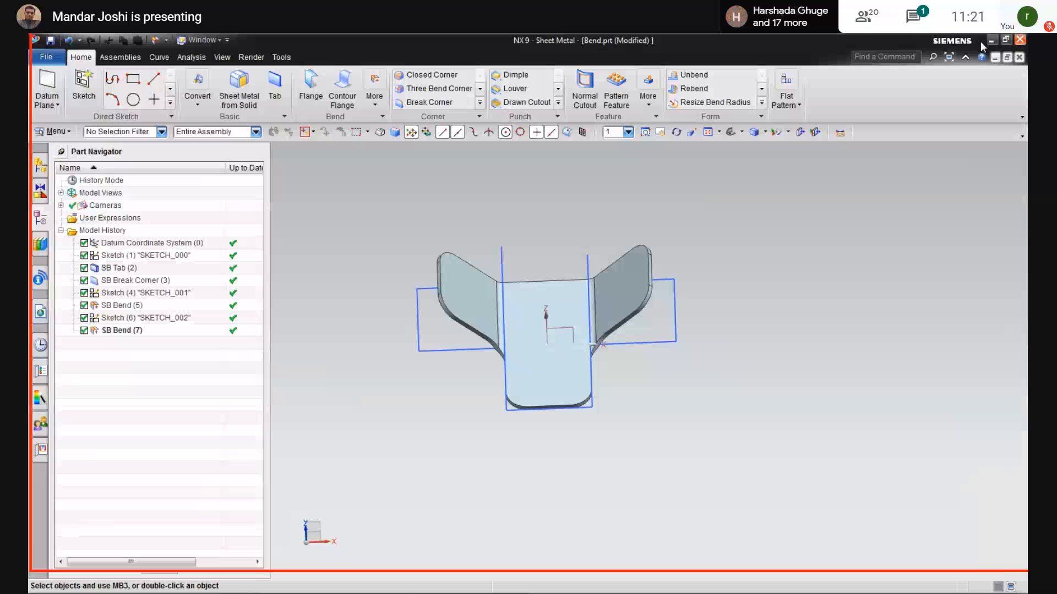
pyautogui.moveTo(620, 487); pyautogui.dragTo(603, 478, button='middle')
# Step: Switch back to the Metal Support Clip PDF and examine the lower flange's bend location, angle and direction
pyautogui.moveTo(448, 583)
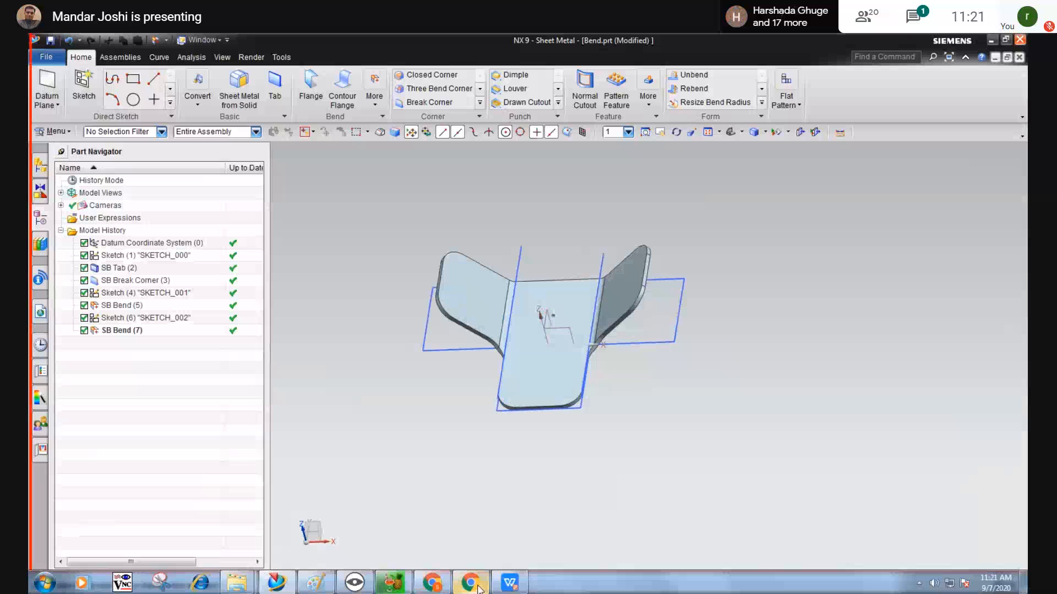
pyautogui.click(510, 585)
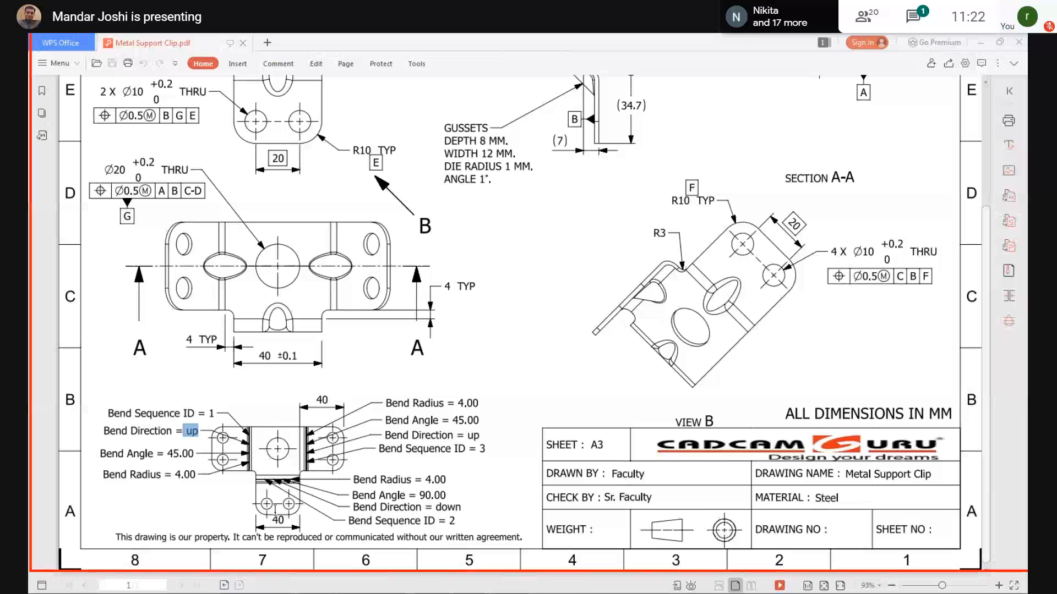
pyautogui.scroll(3, 277, 505)
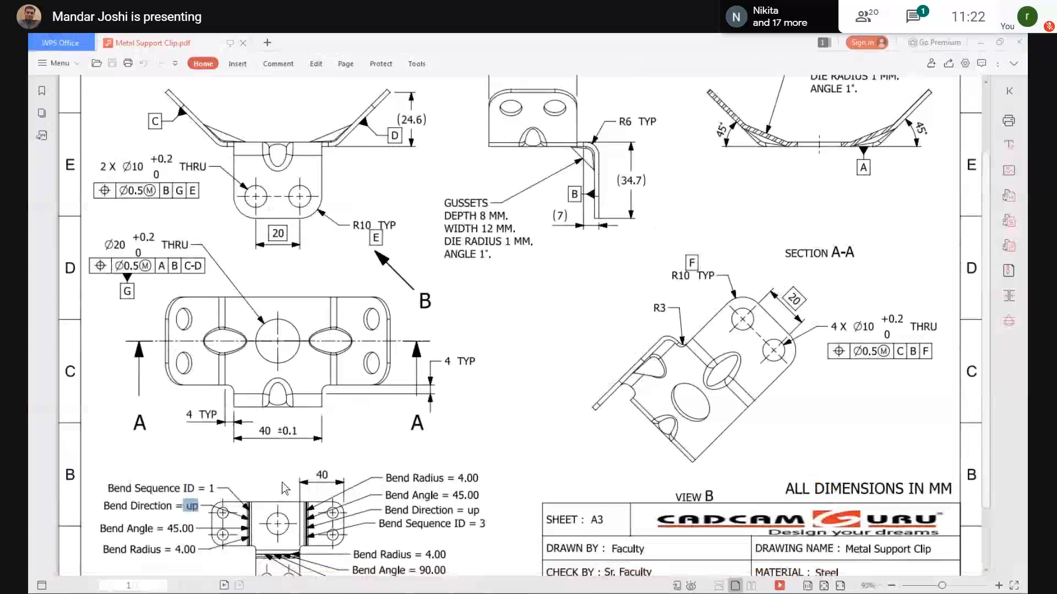
pyautogui.scroll(2, 284, 488)
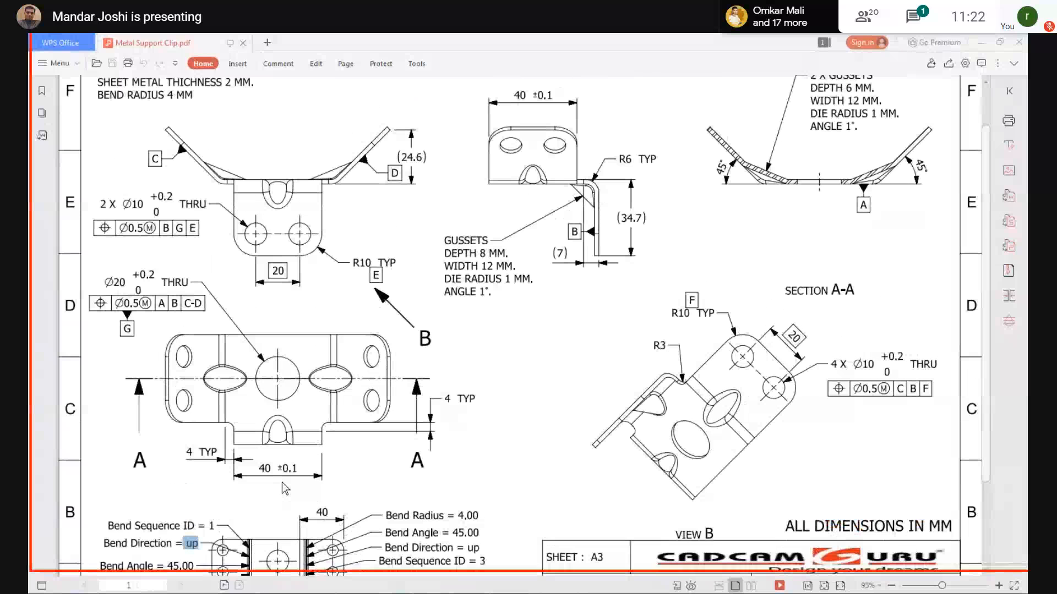
pyautogui.scroll(-3, 282, 486)
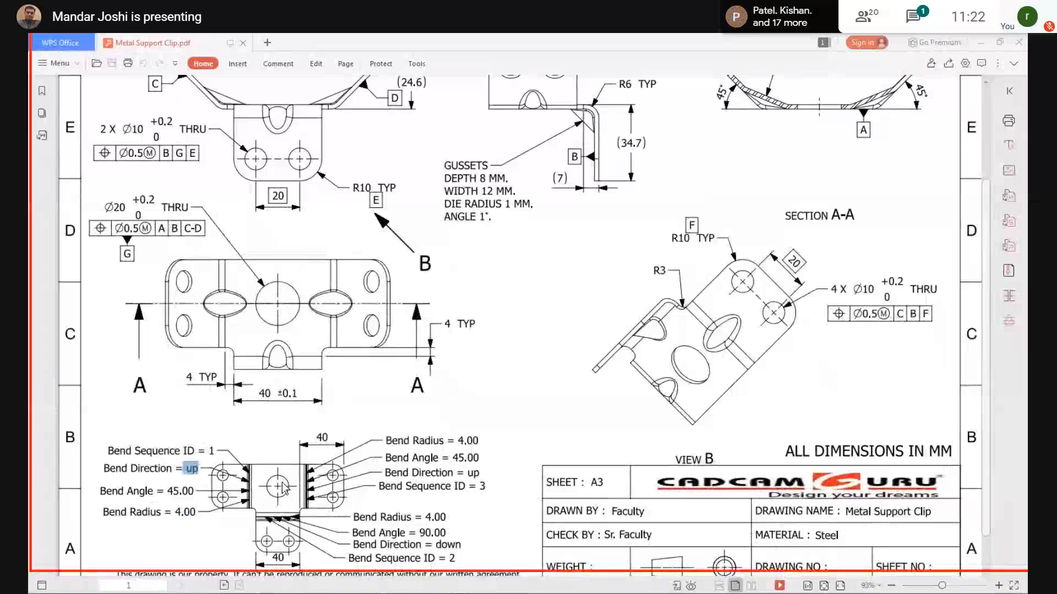
# Step: Examine the bend notes, the top view and the lower flange's height dimension in the side view of the Metal Support Clip drawing
pyautogui.scroll(-2, 282, 486)
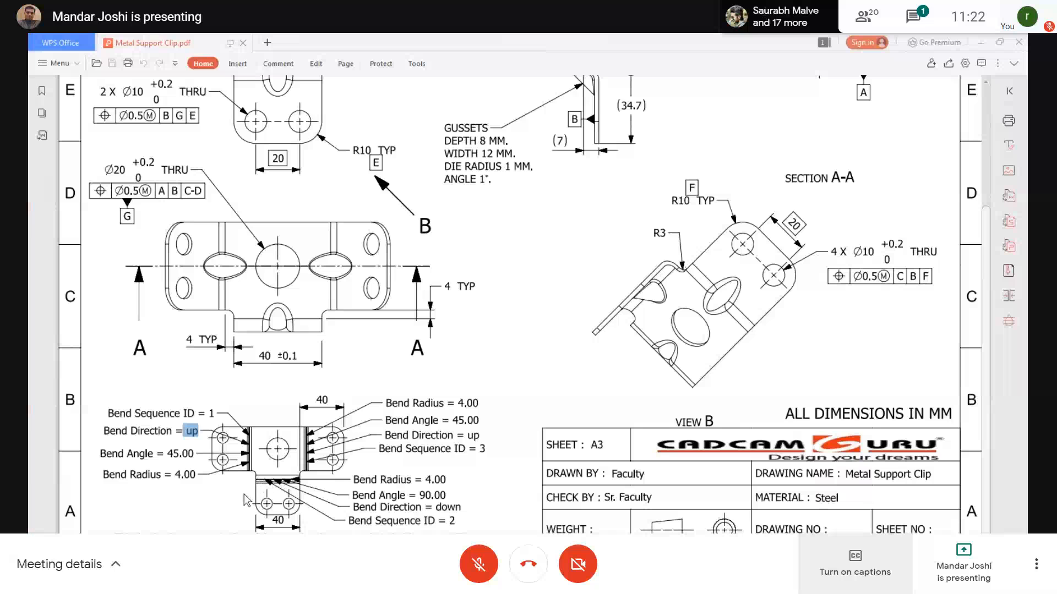
pyautogui.keyDown('ctrl'); pyautogui.scroll(1, 245, 501); pyautogui.keyUp('ctrl')
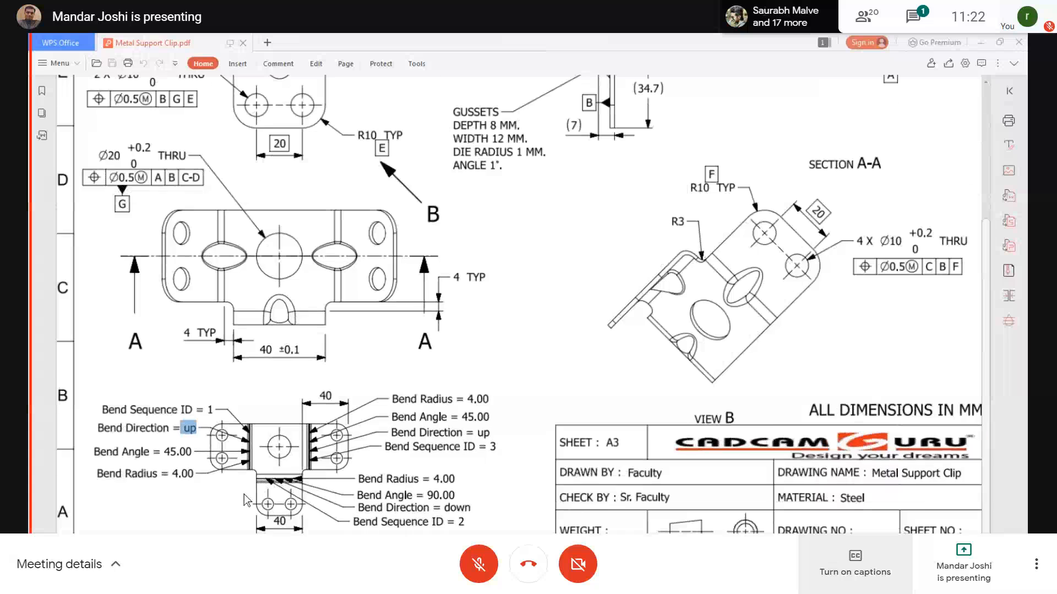
pyautogui.keyDown('ctrl'); pyautogui.scroll(4, 244, 494); pyautogui.keyUp('ctrl')
pyautogui.keyDown('ctrl'); pyautogui.scroll(-4, 244, 494); pyautogui.keyUp('ctrl')
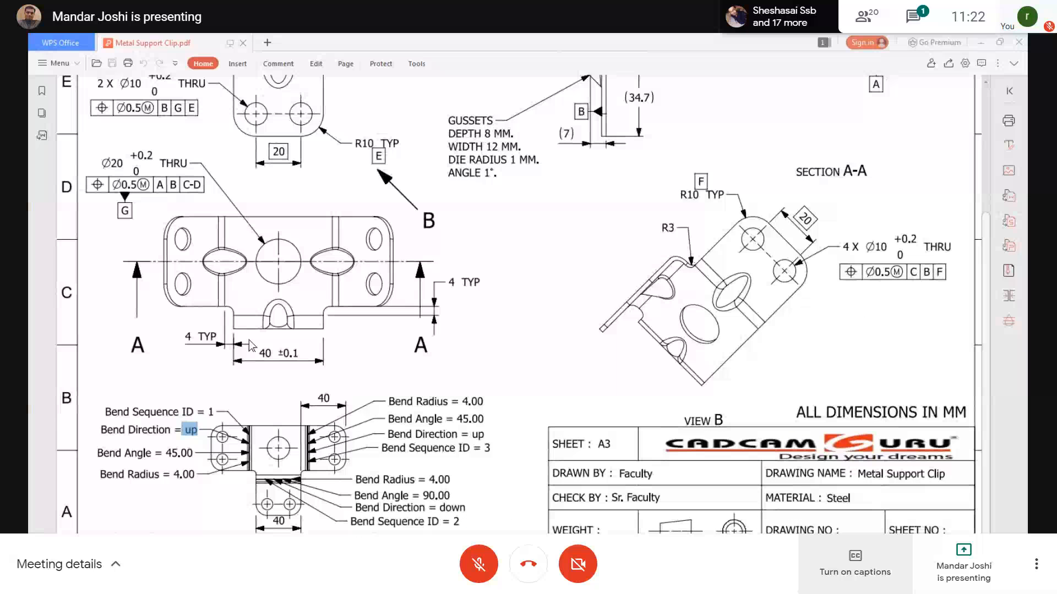
pyautogui.scroll(1, 249, 344)
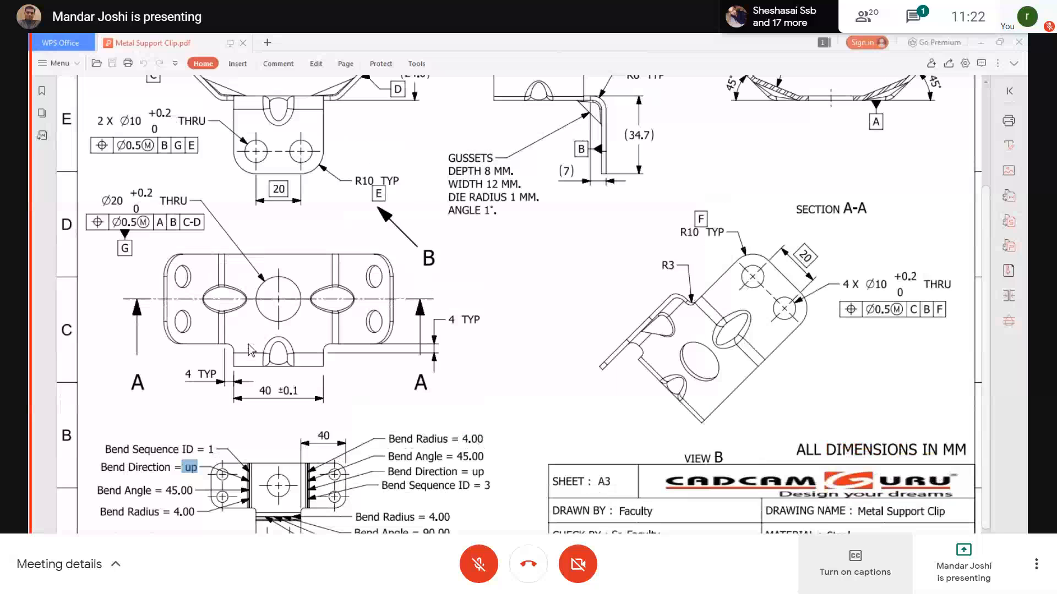
pyautogui.scroll(3, 248, 345)
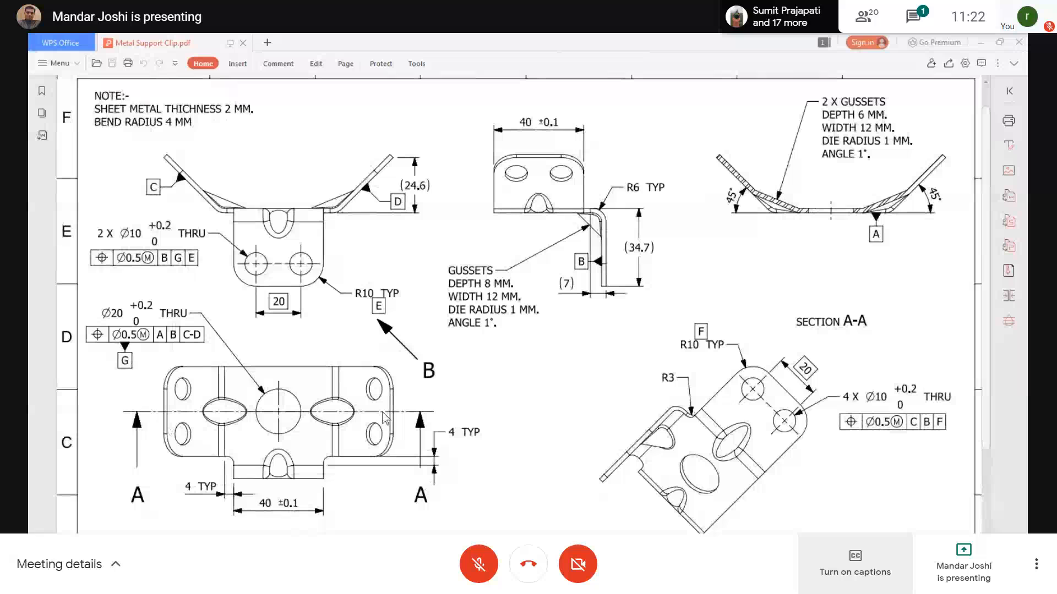
pyautogui.scroll(-1, 384, 418)
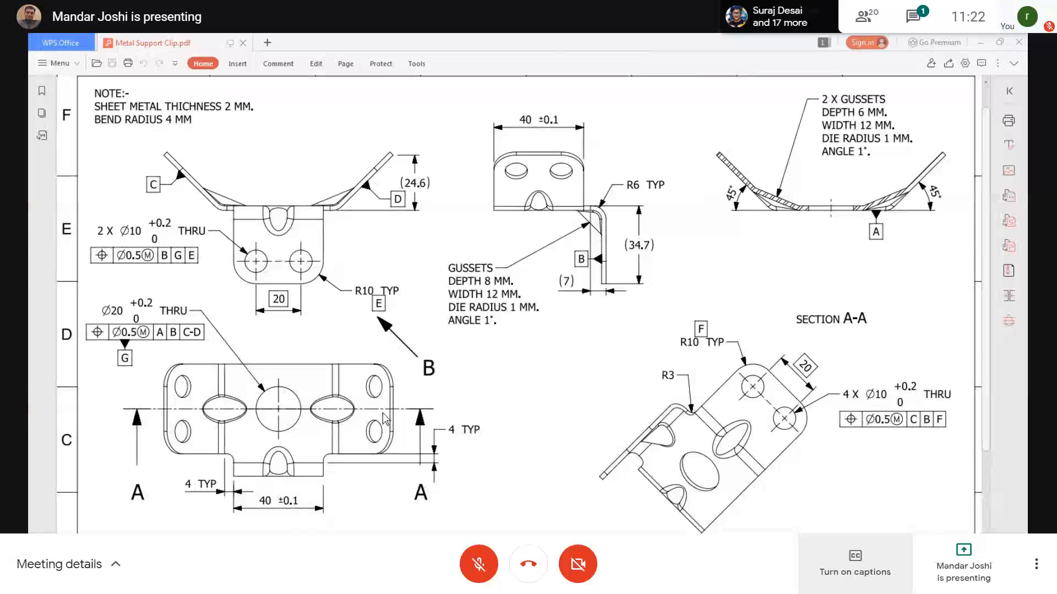
pyautogui.scroll(-1, 383, 419)
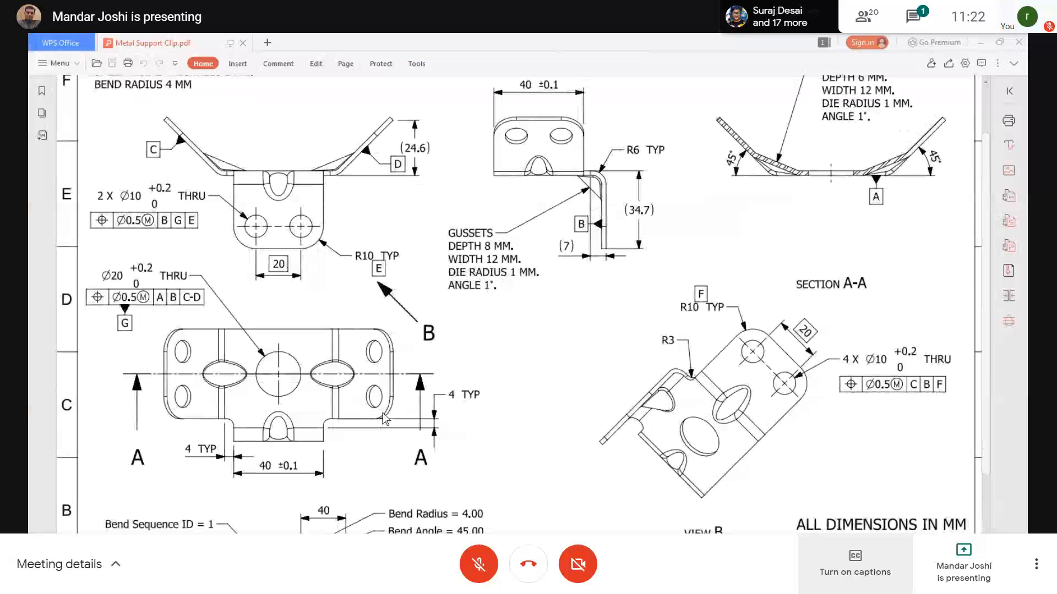
pyautogui.scroll(-1, 384, 419)
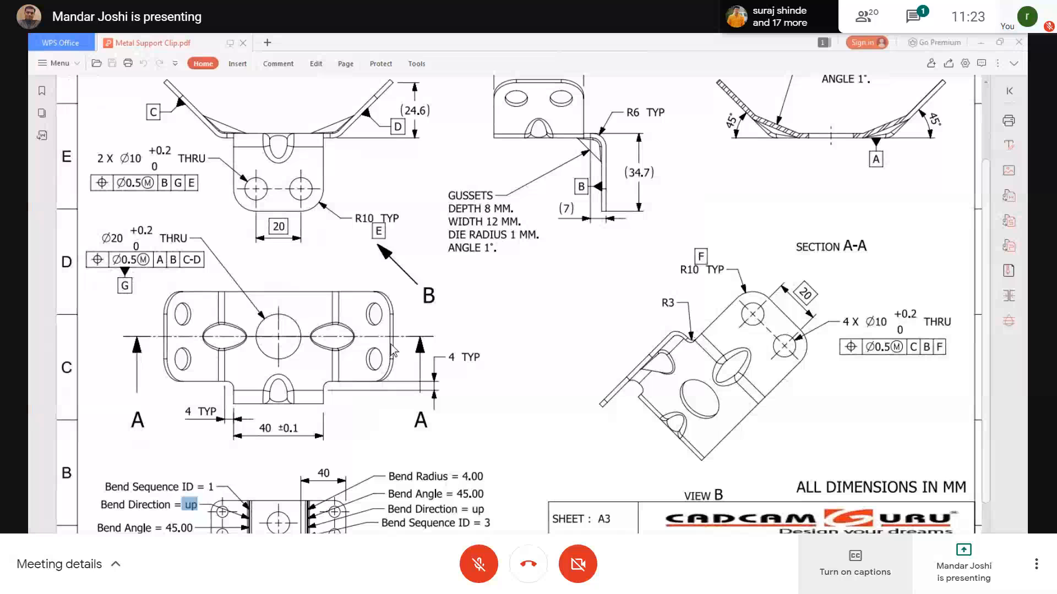
pyautogui.scroll(1, 561, 377)
pyautogui.scroll(1, 560, 377)
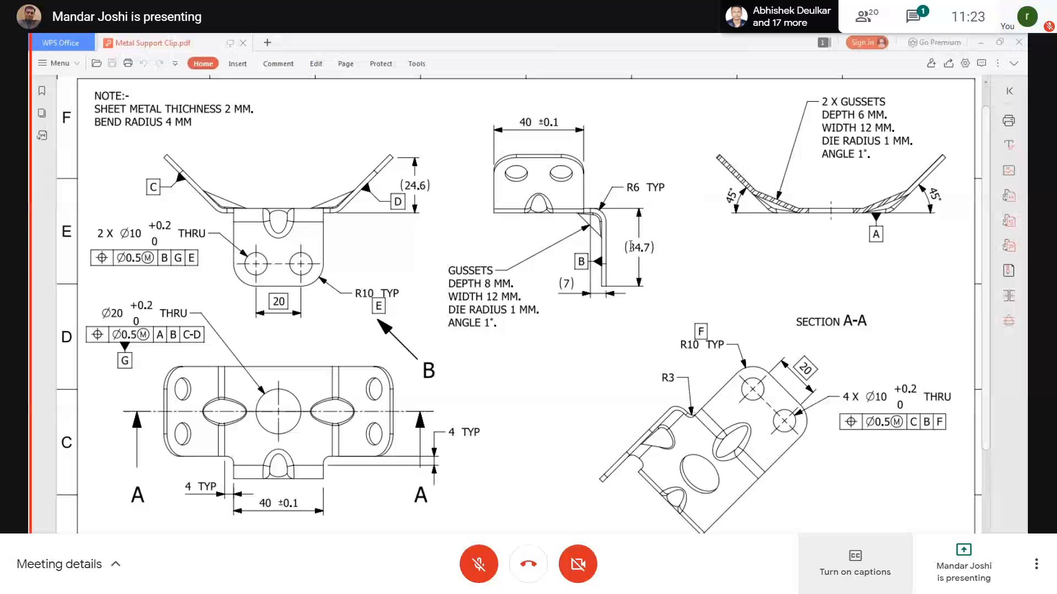
pyautogui.moveTo(628, 247); pyautogui.dragTo(654, 247)
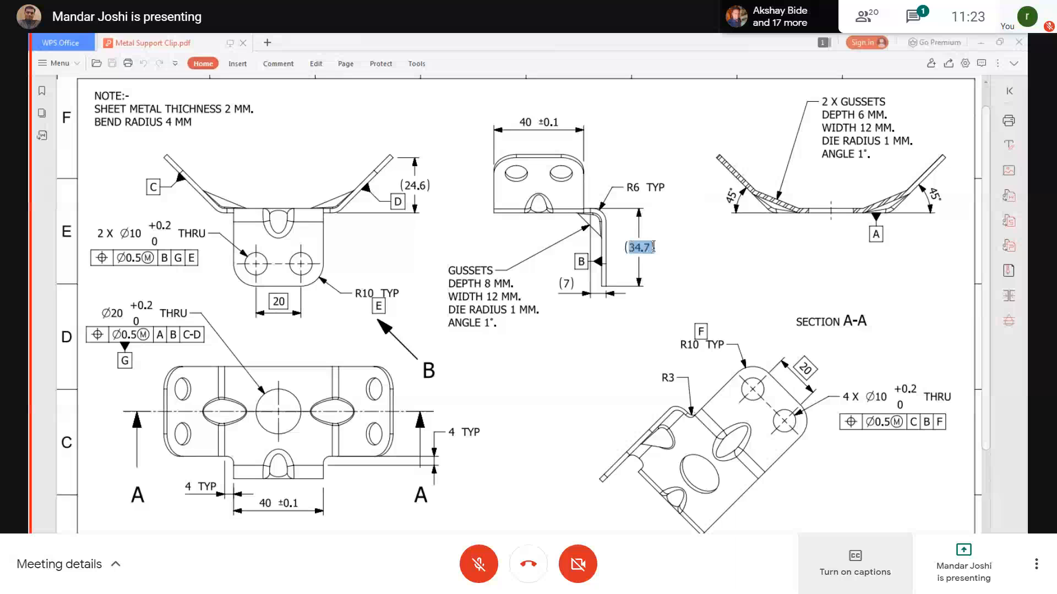
pyautogui.click(708, 235)
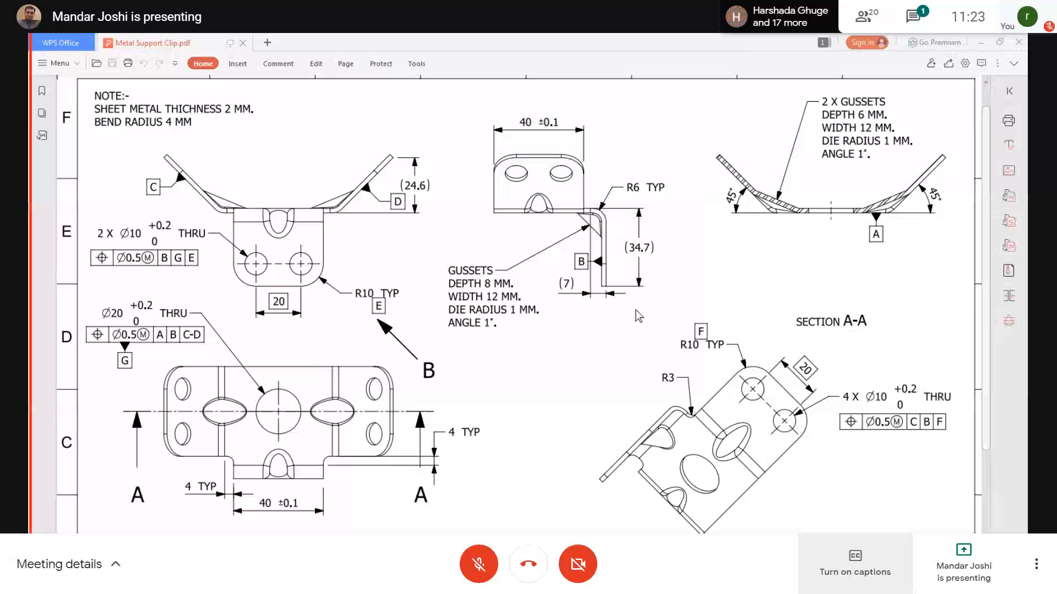
pyautogui.scroll(-3, 494, 360)
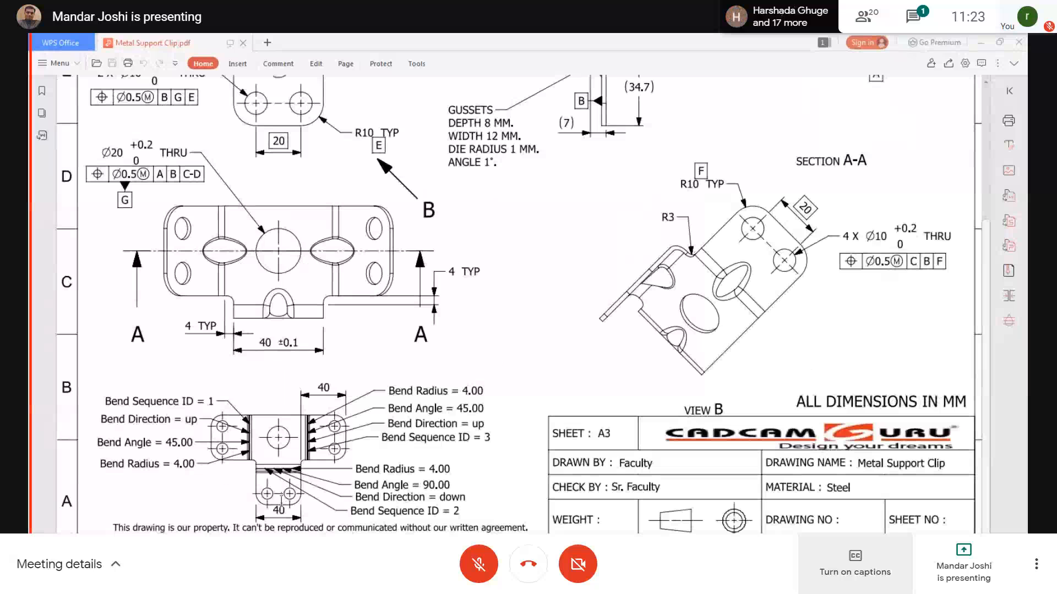
pyautogui.scroll(2, 281, 458)
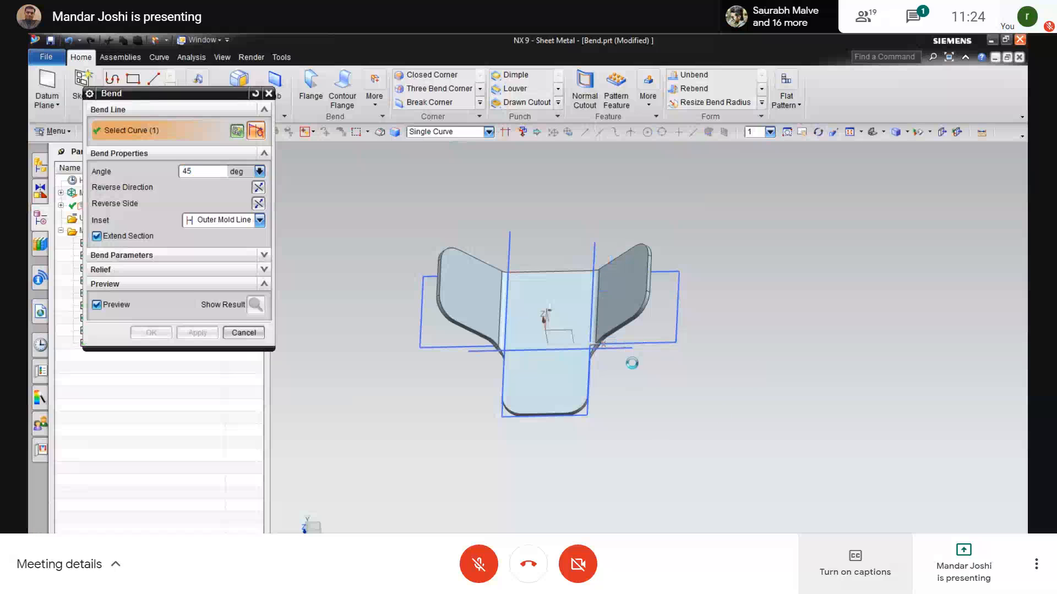
# Step: Reverse the bend's side and direction so that the lower flange folds downward along the sketched horizontal line
pyautogui.click(256, 188)
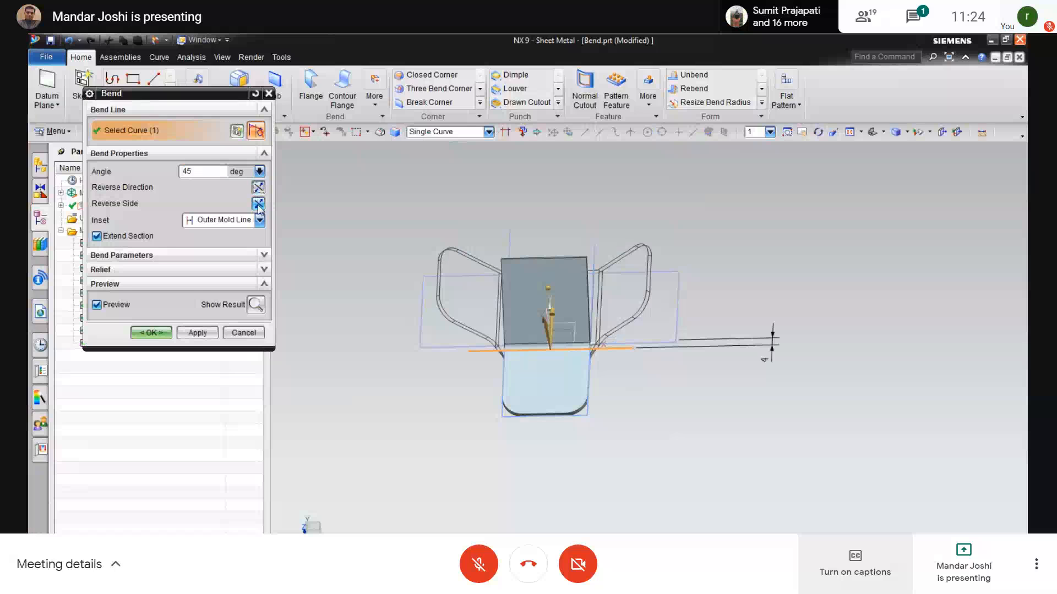
pyautogui.click(258, 204)
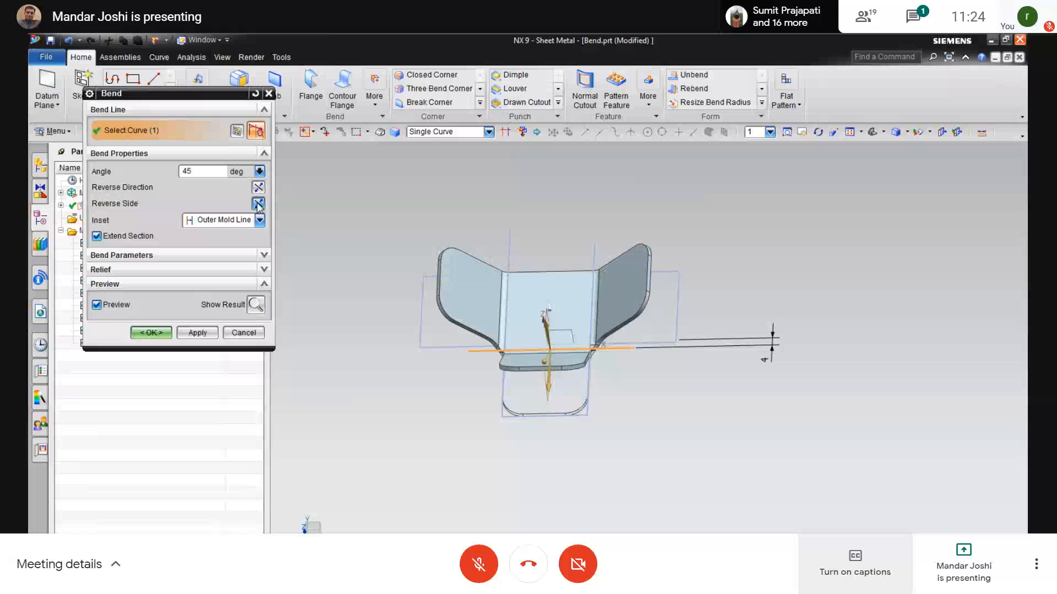
pyautogui.click(257, 188)
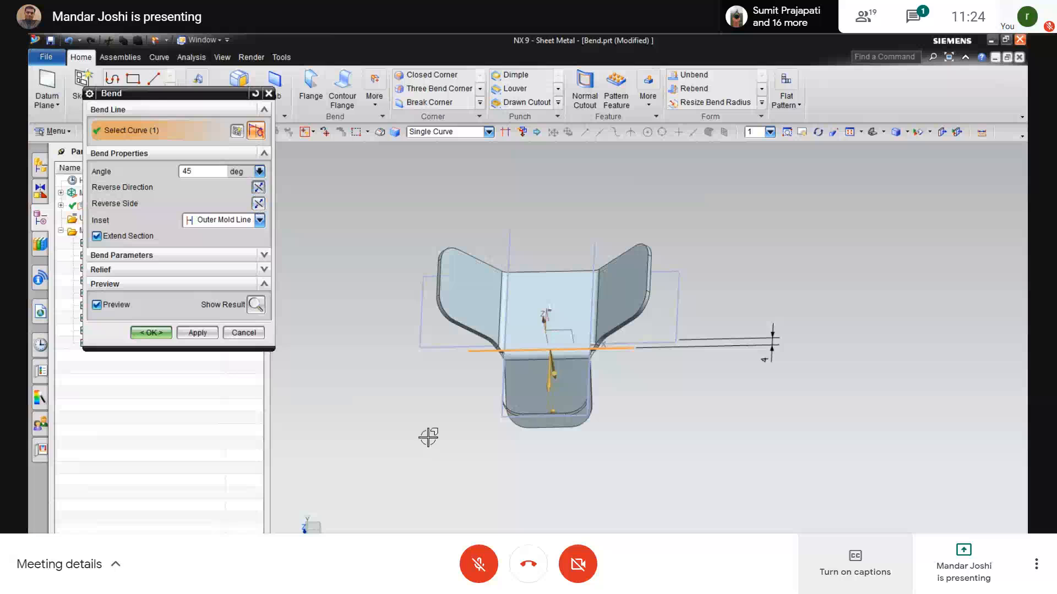
pyautogui.moveTo(427, 436); pyautogui.dragTo(405, 385, button='middle')
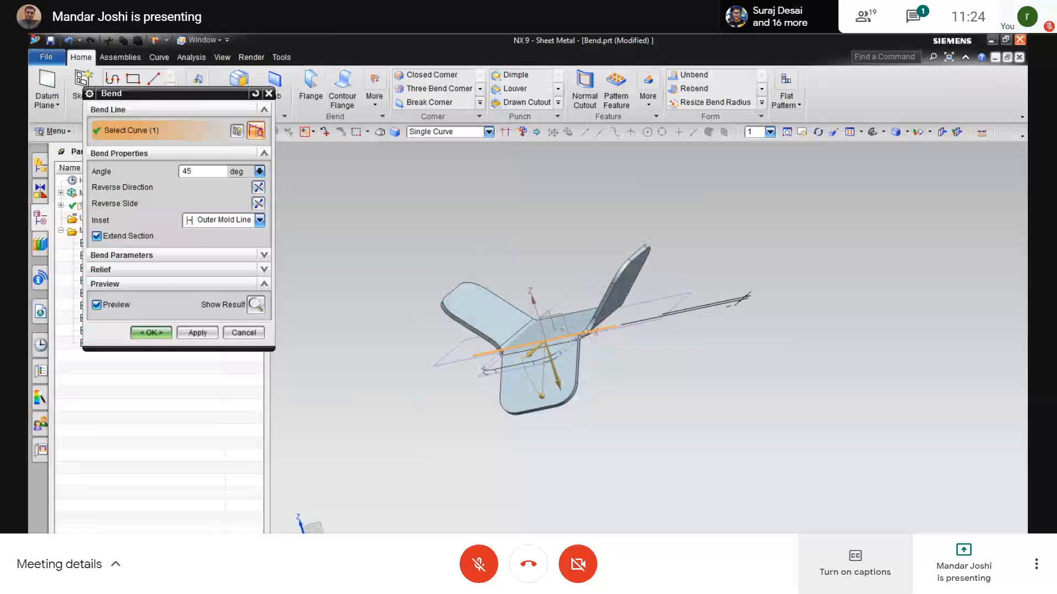
# Step: Check the lower flange's bend angle in the PDF, then return to NX, set the angle to 90° and create the bend
pyautogui.hotkey('alt', 'Tab')
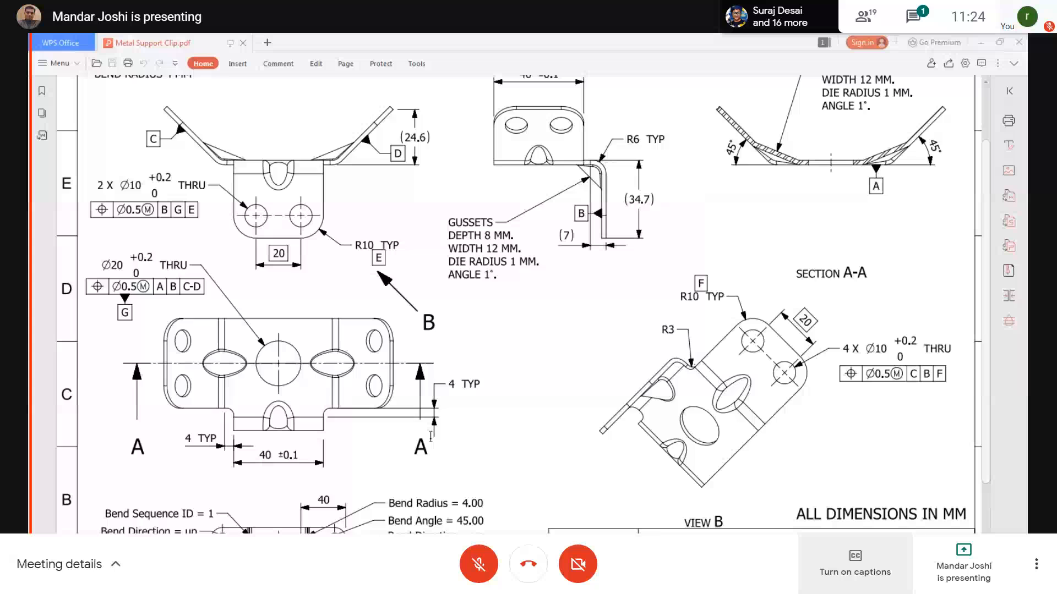
pyautogui.scroll(-3, 431, 436)
pyautogui.scroll(-2, 433, 445)
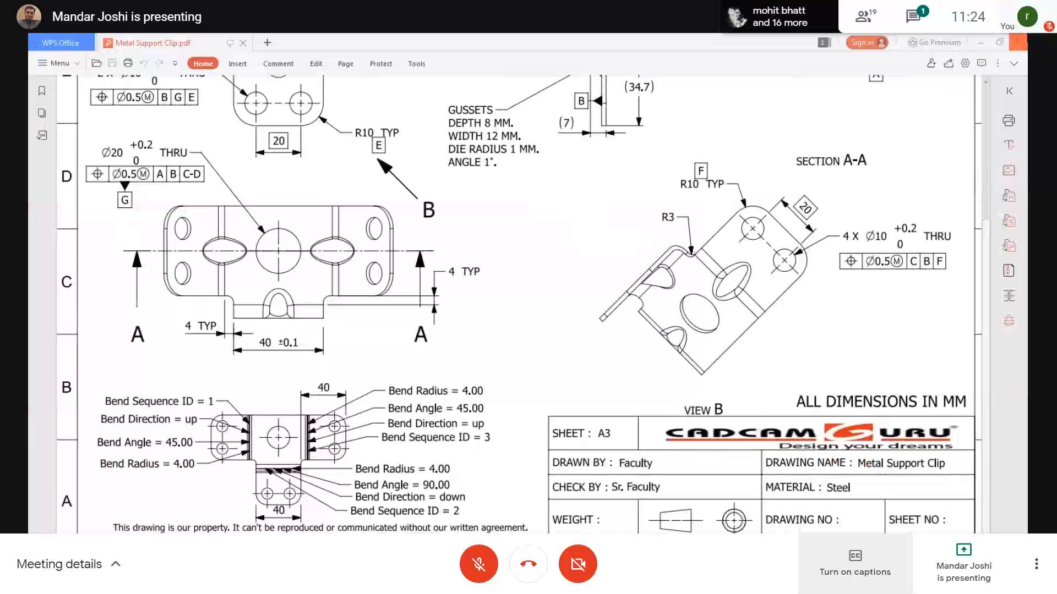
pyautogui.click(984, 42)
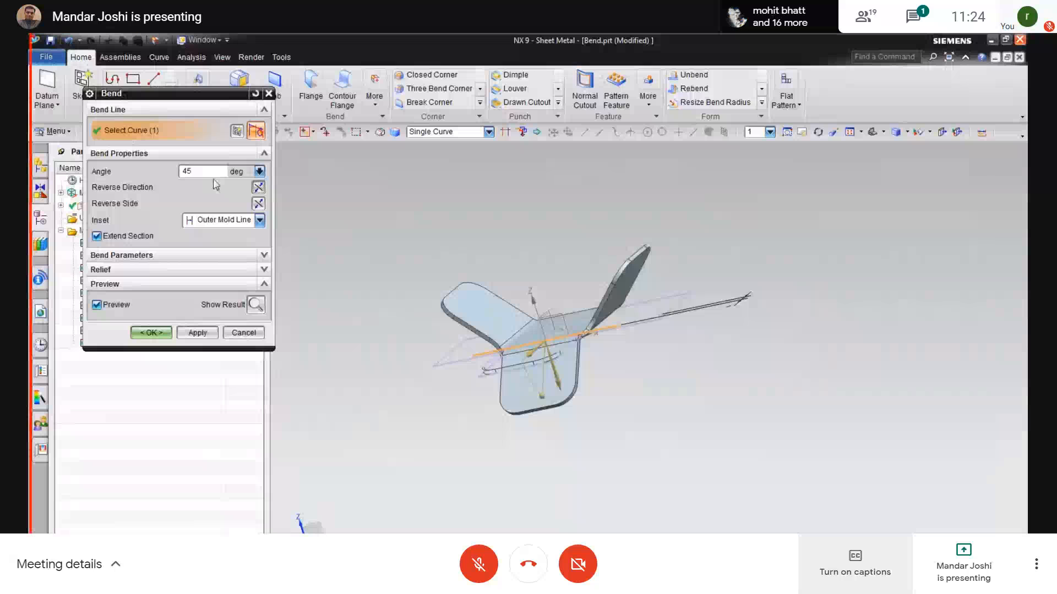
pyautogui.write('90')
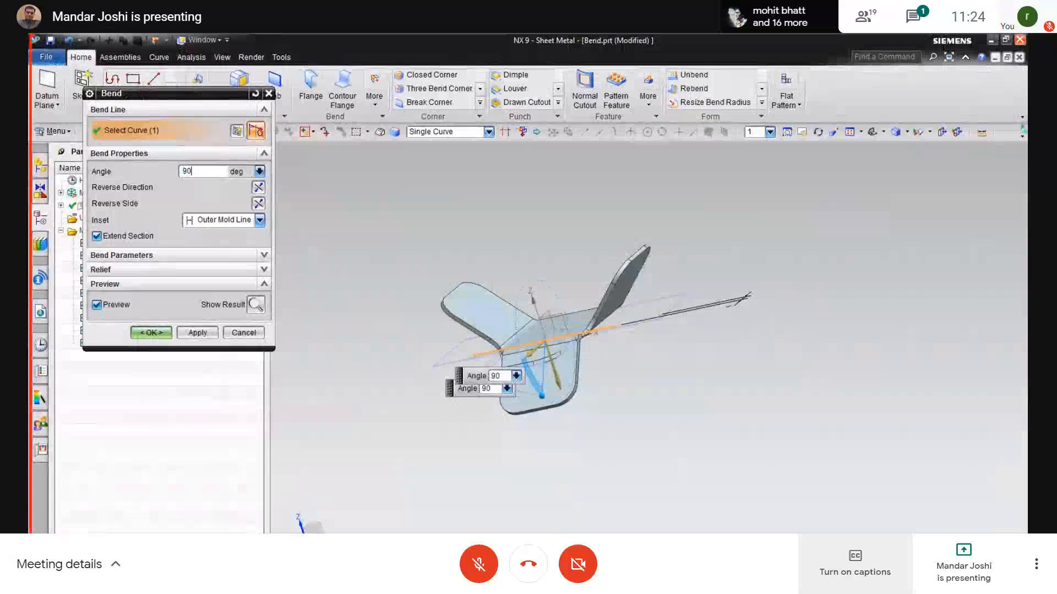
pyautogui.press('Return')
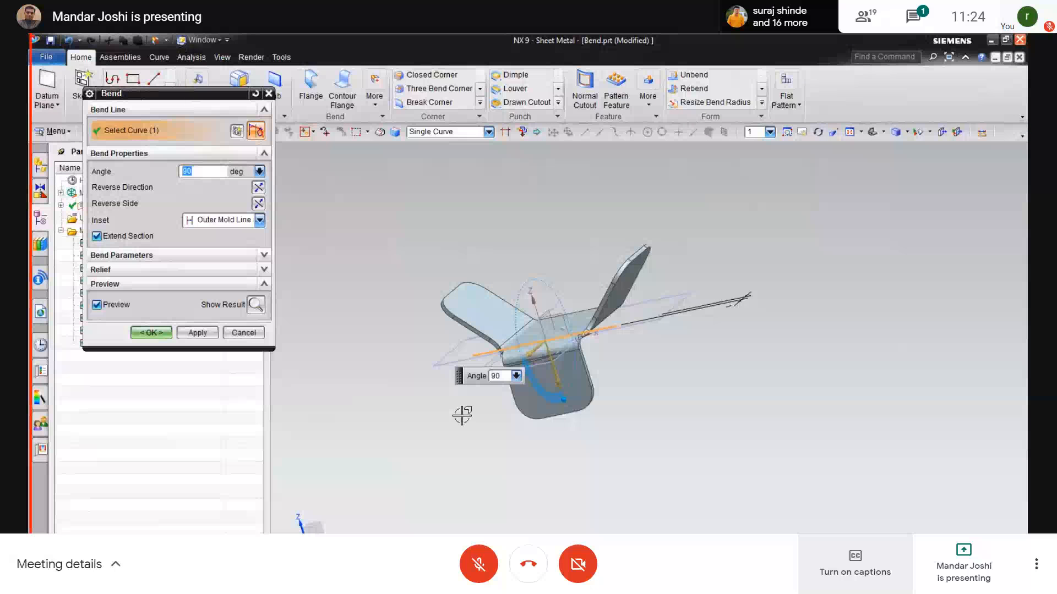
pyautogui.moveTo(462, 416); pyautogui.dragTo(474, 425, button='middle')
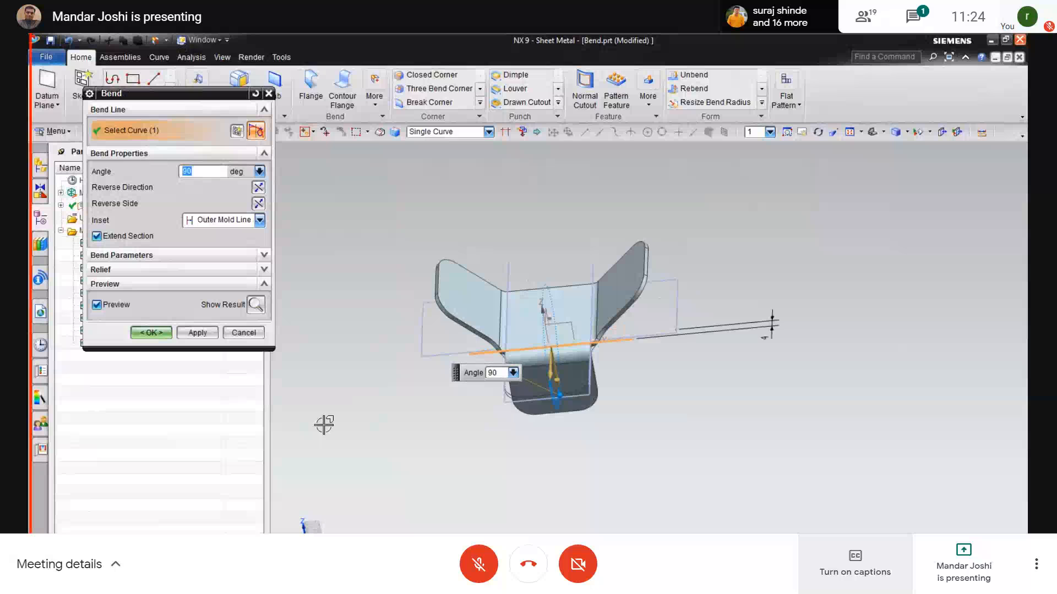
pyautogui.moveTo(519, 465); pyautogui.dragTo(520, 470, button='middle')
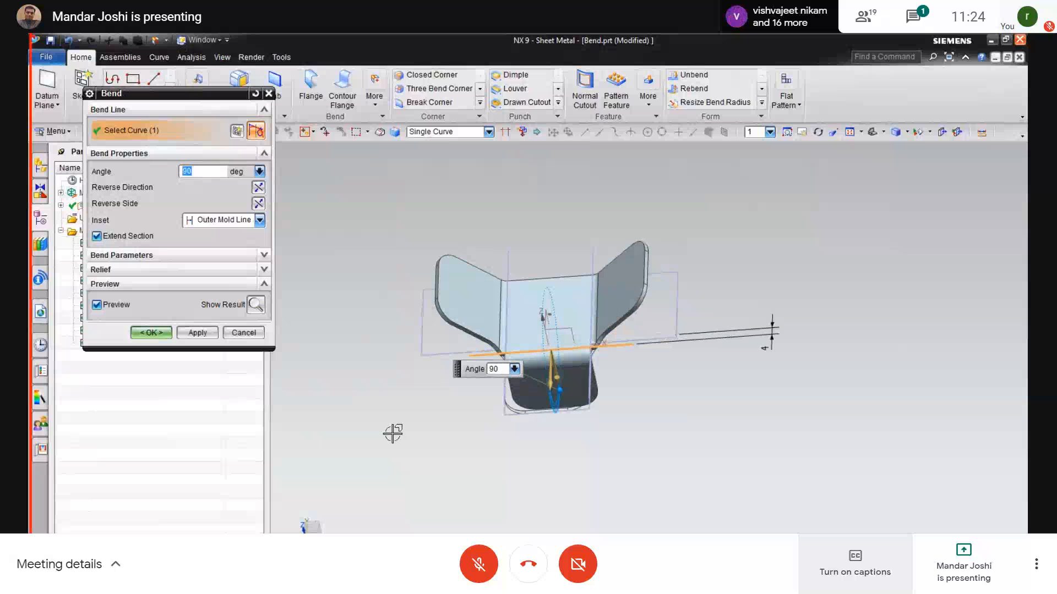
pyautogui.click(151, 332)
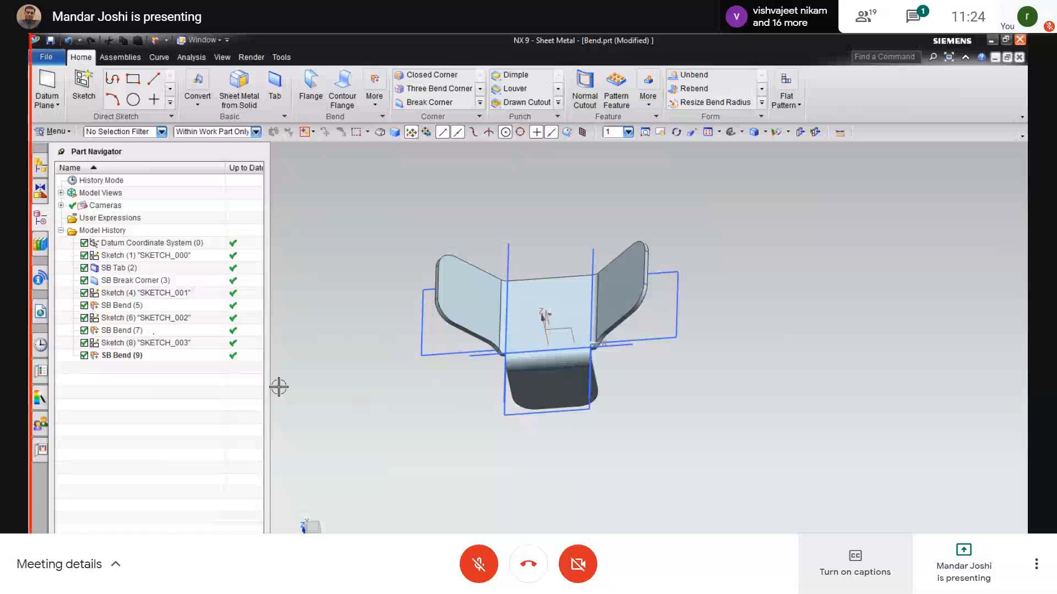
pyautogui.moveTo(604, 512); pyautogui.dragTo(562, 482, button='middle')
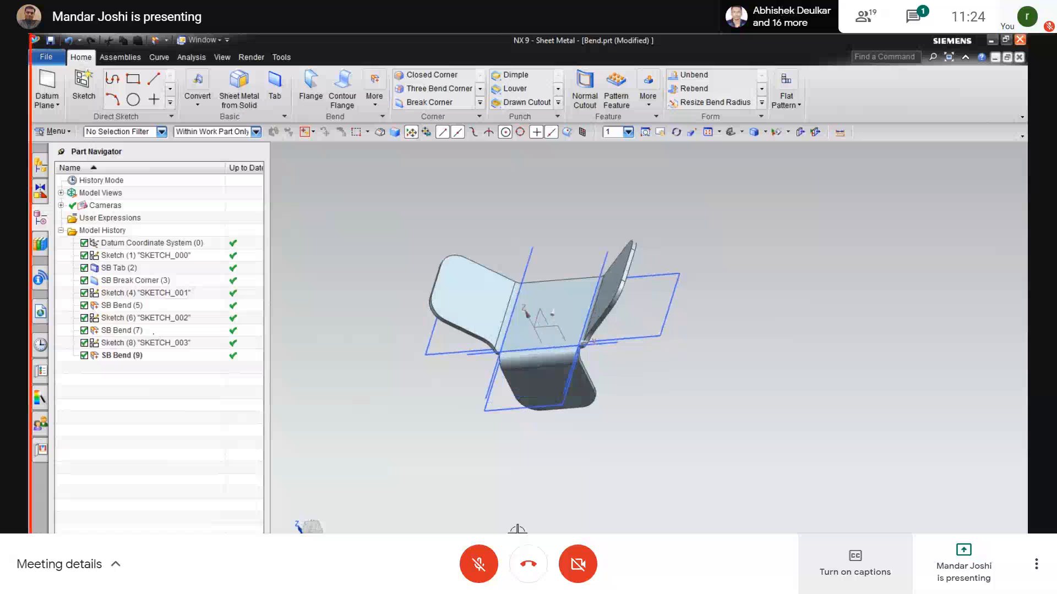
# Step: Review the hole locations in the PDF, then in NX roll the model back to the flat tab by making SB Break Corner (3) the current feature
pyautogui.hotkey('alt', 'Tab')
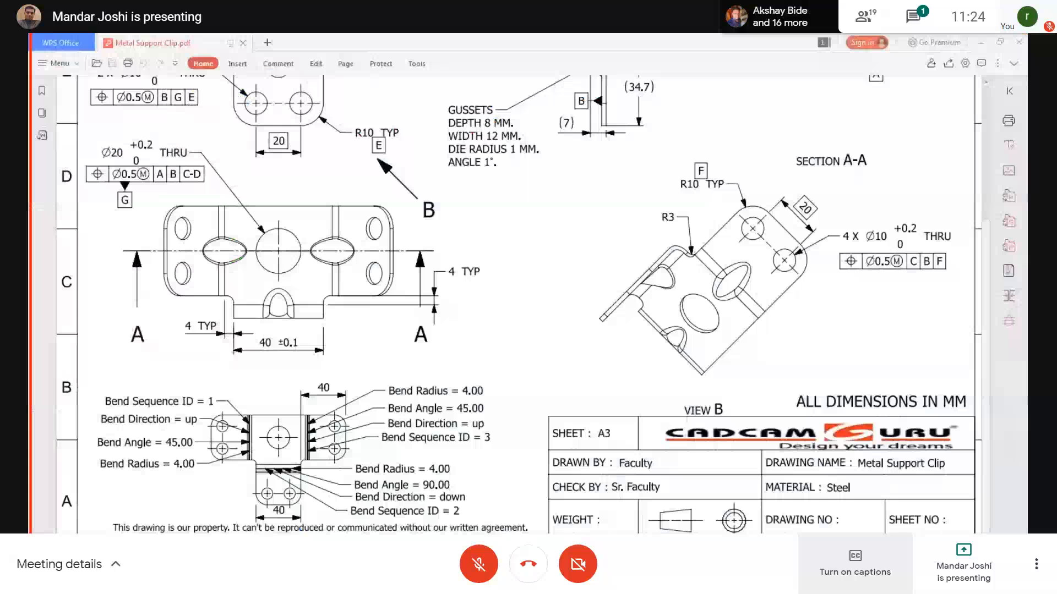
pyautogui.scroll(2, 356, 293)
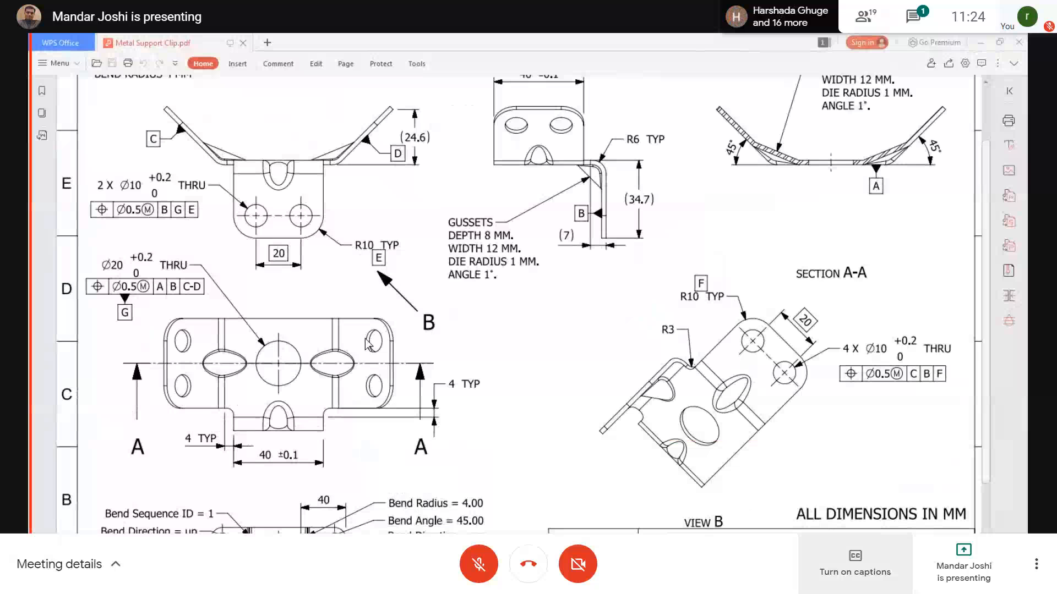
pyautogui.click(979, 43)
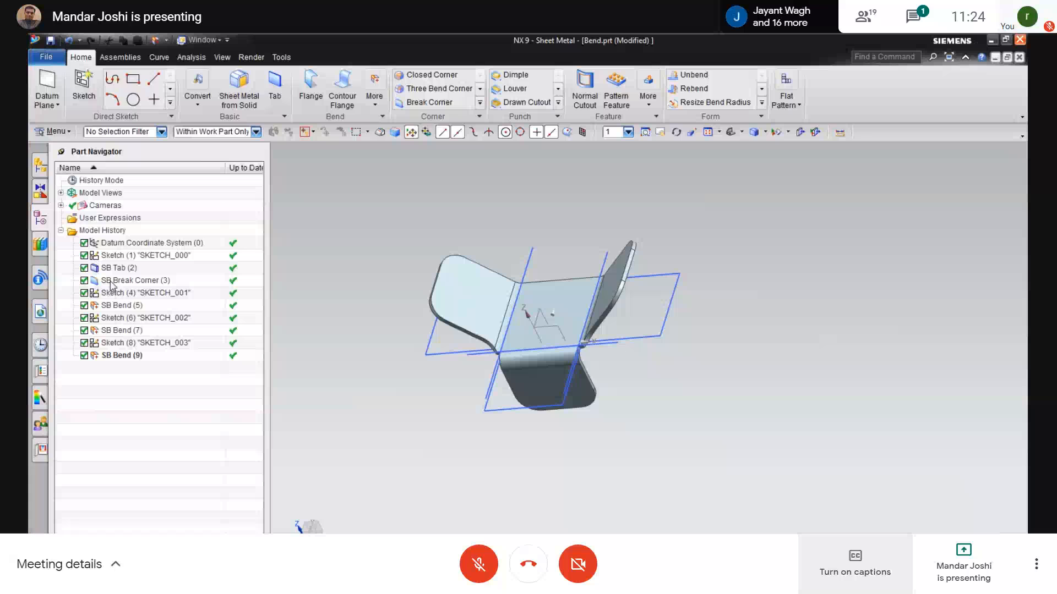
pyautogui.click(111, 282)
pyautogui.rightClick(112, 285)
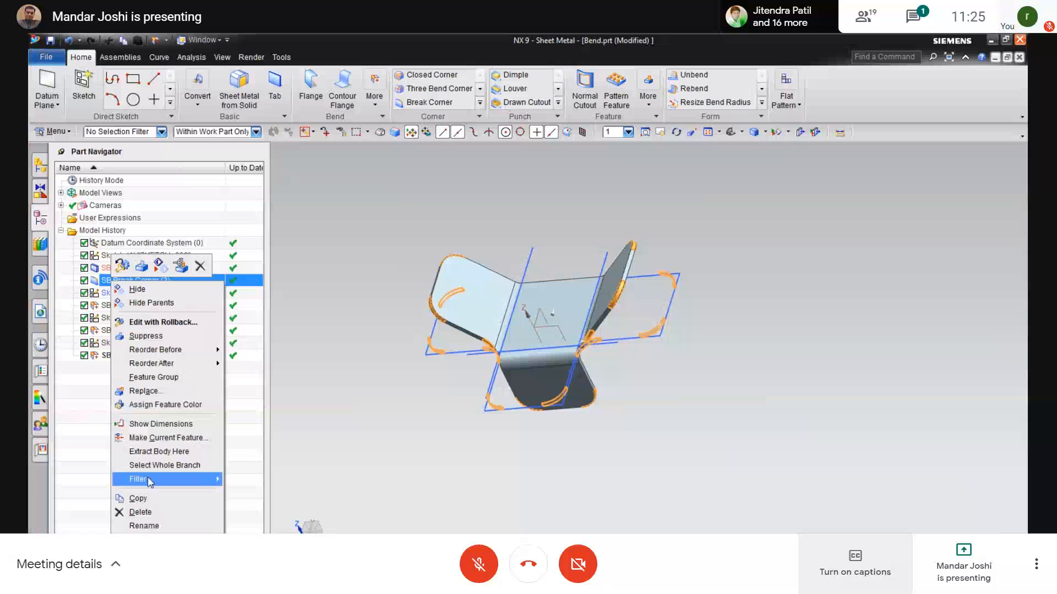
pyautogui.click(138, 438)
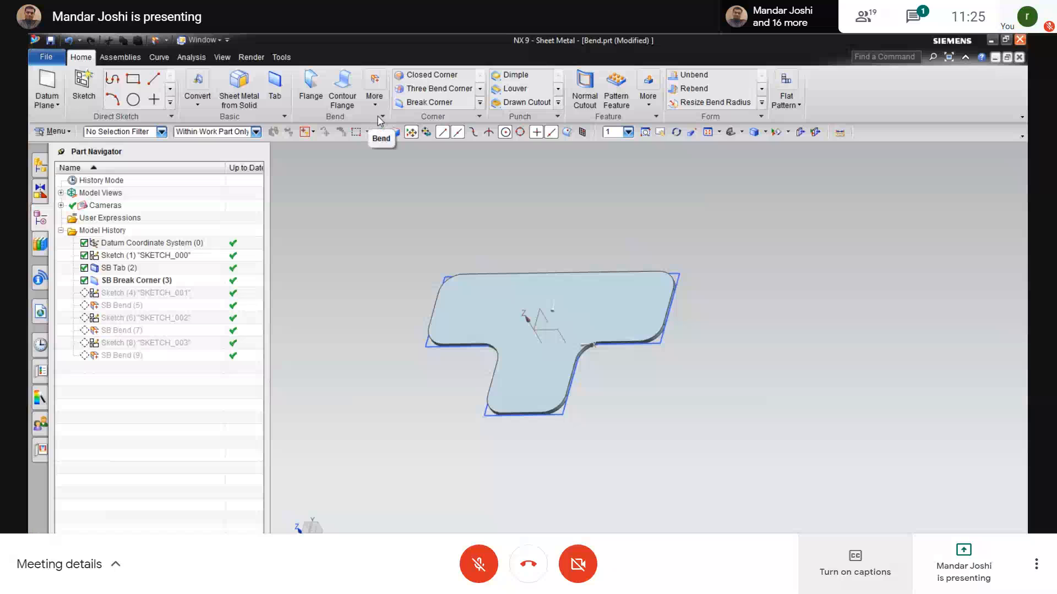
# Step: Start a Hole, review the hole callouts in the PDF, then in NX place the hole's sketch point on the flat tab near its upper-left corner
pyautogui.click(651, 105)
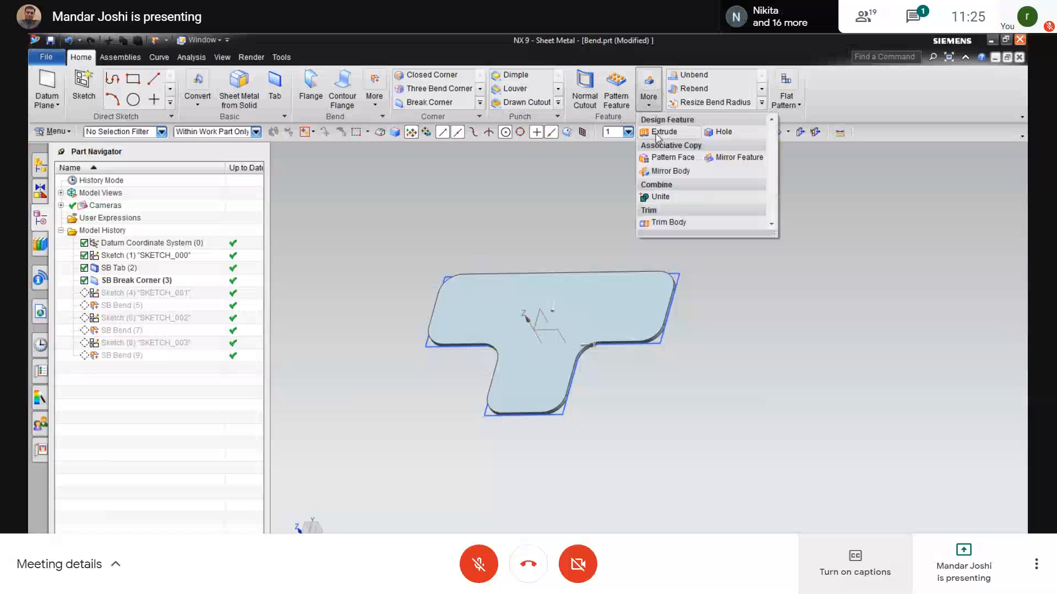
pyautogui.click(724, 133)
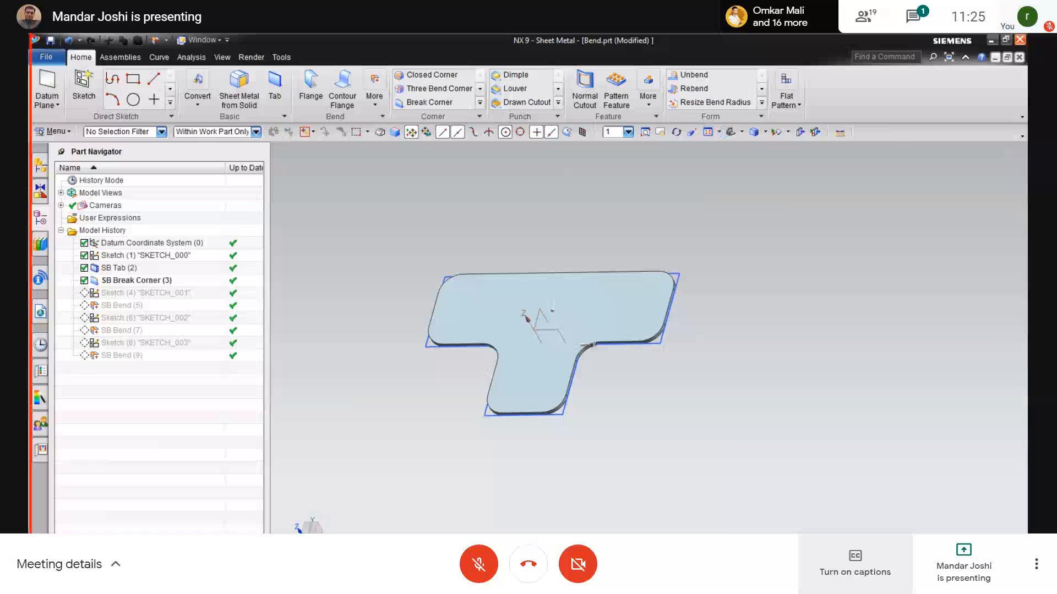
pyautogui.hotkey('alt', 'Tab')
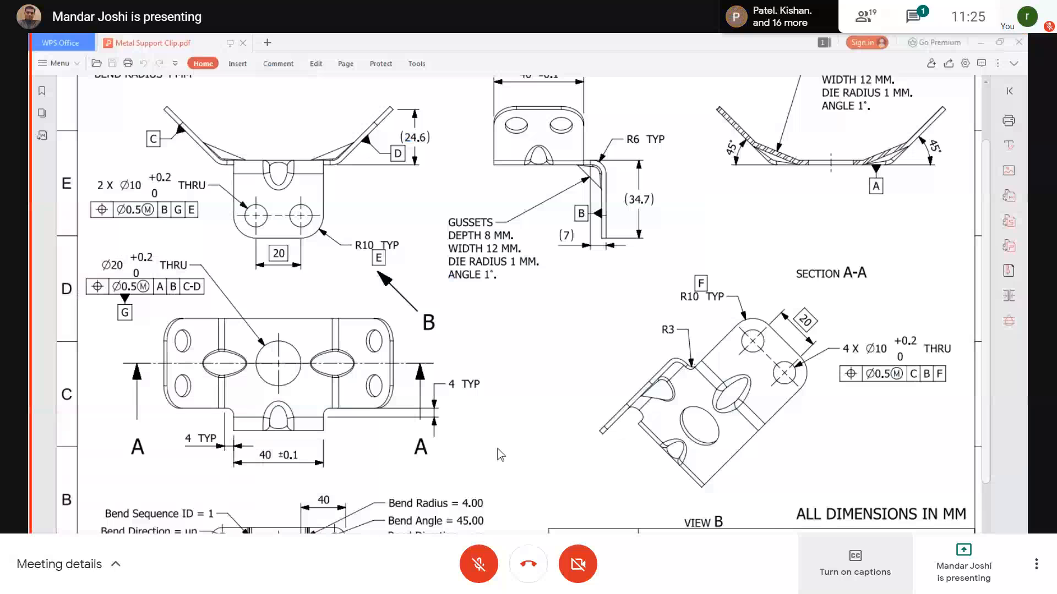
pyautogui.scroll(-3, 497, 448)
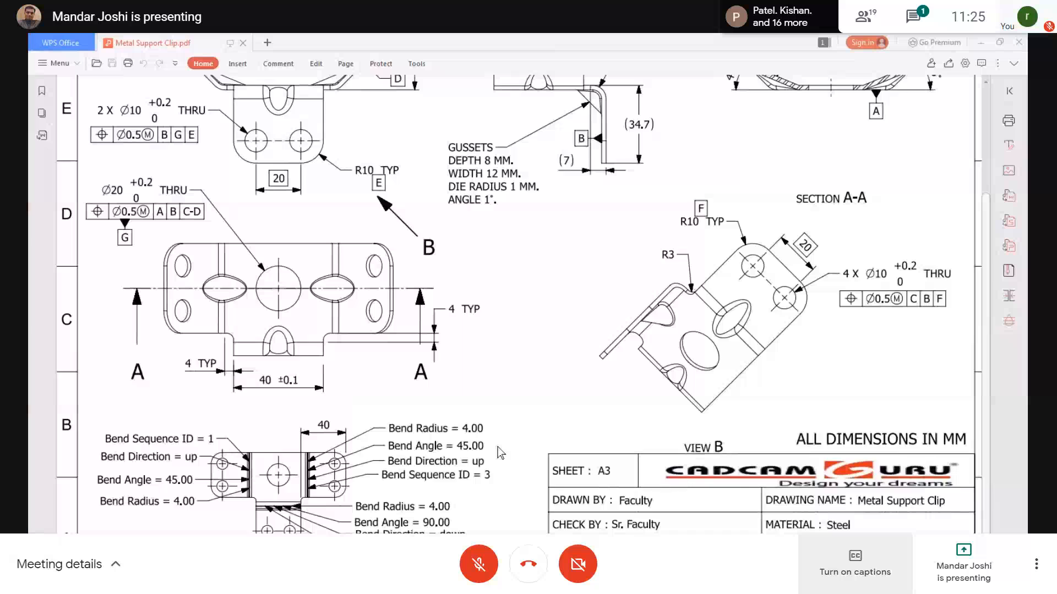
pyautogui.scroll(3, 499, 453)
pyautogui.scroll(3, 500, 453)
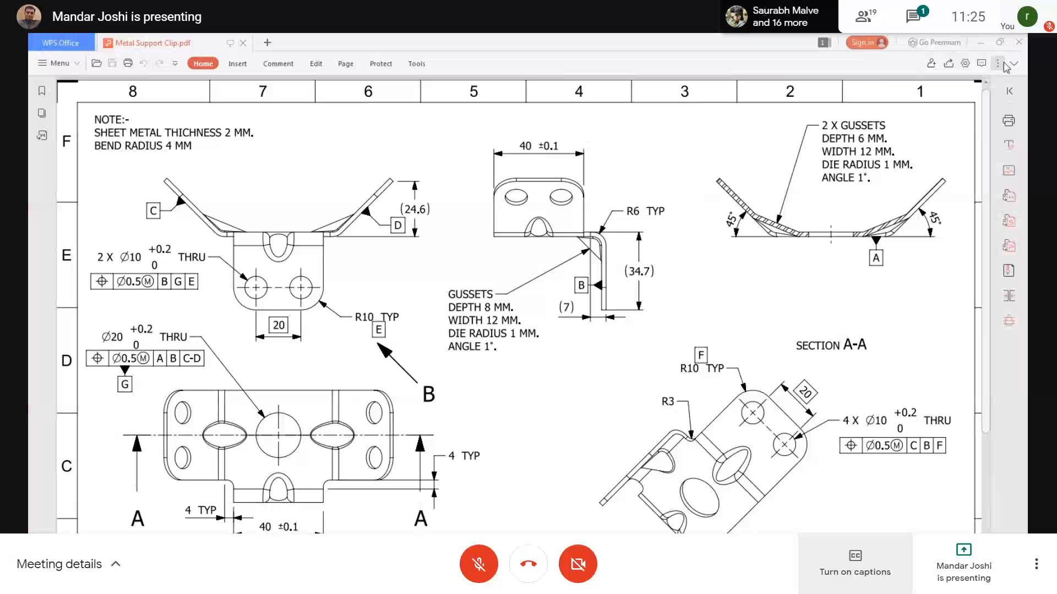
pyautogui.click(978, 44)
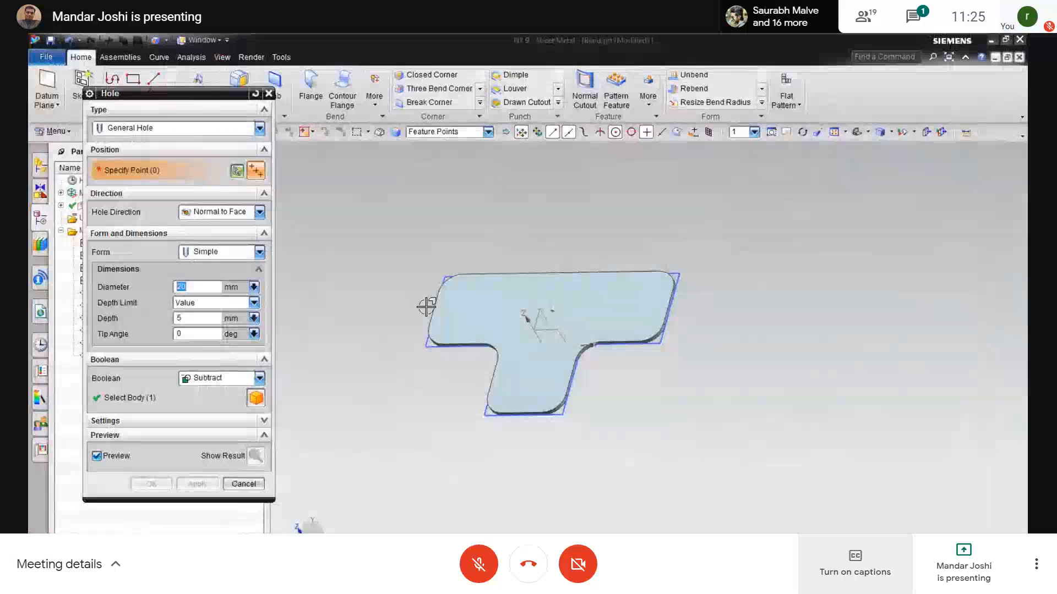
pyautogui.click(473, 297)
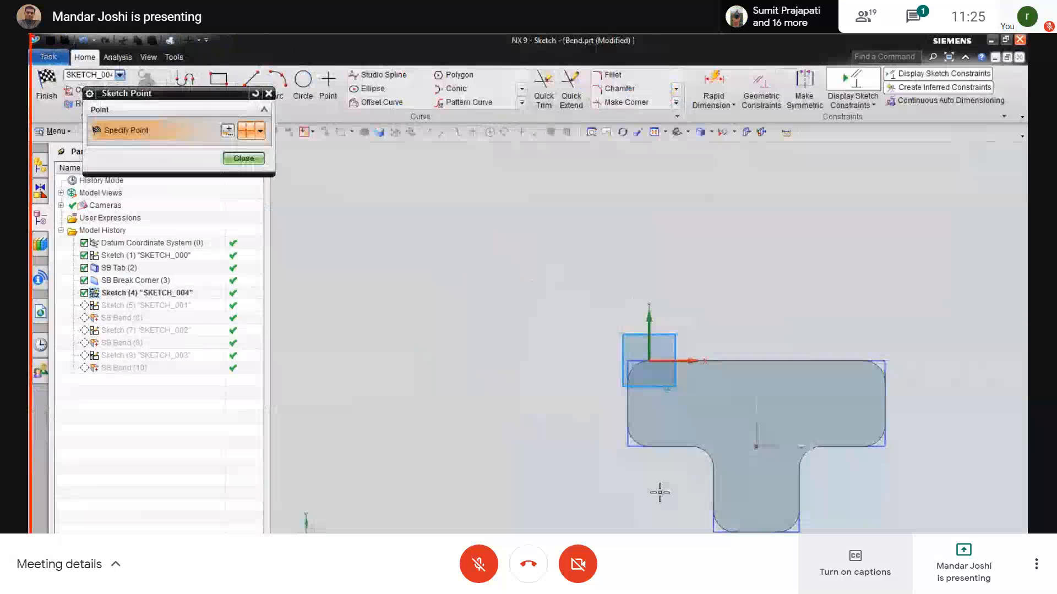
pyautogui.click(714, 87)
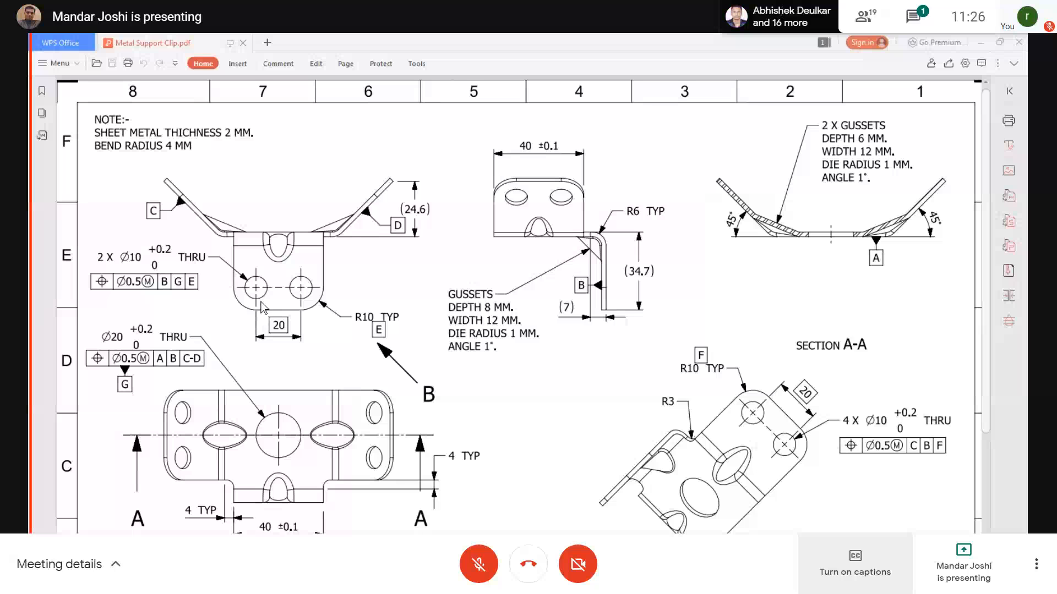
pyautogui.click(979, 43)
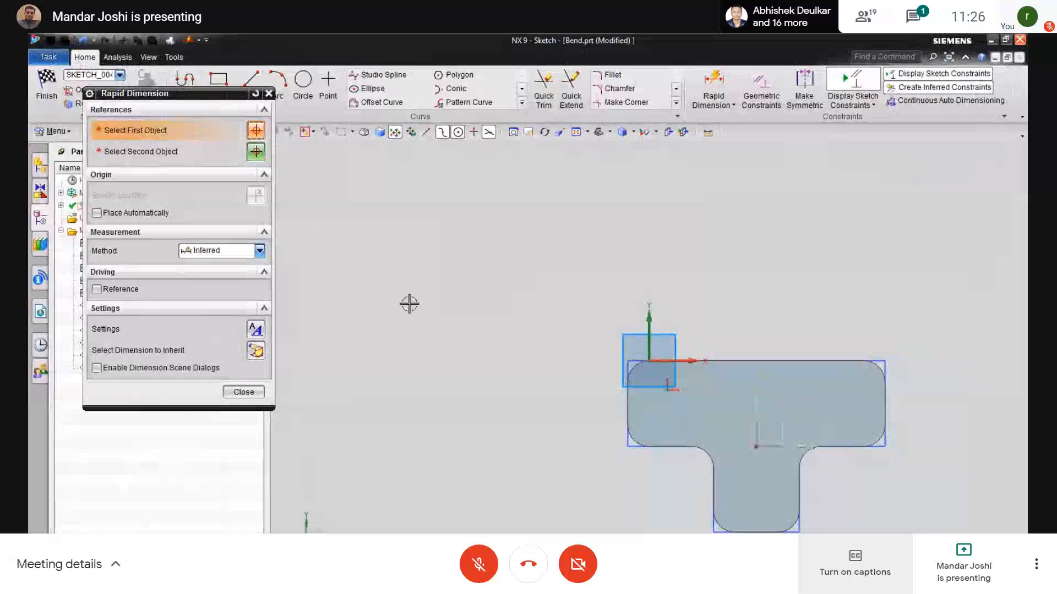
pyautogui.click(244, 391)
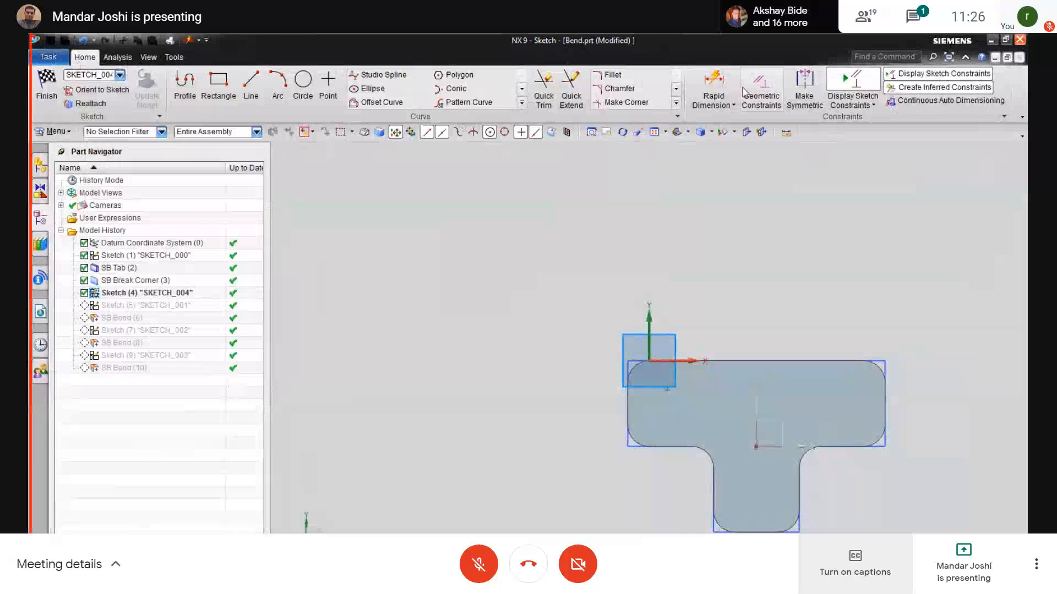
pyautogui.press('c')
pyautogui.click(147, 156)
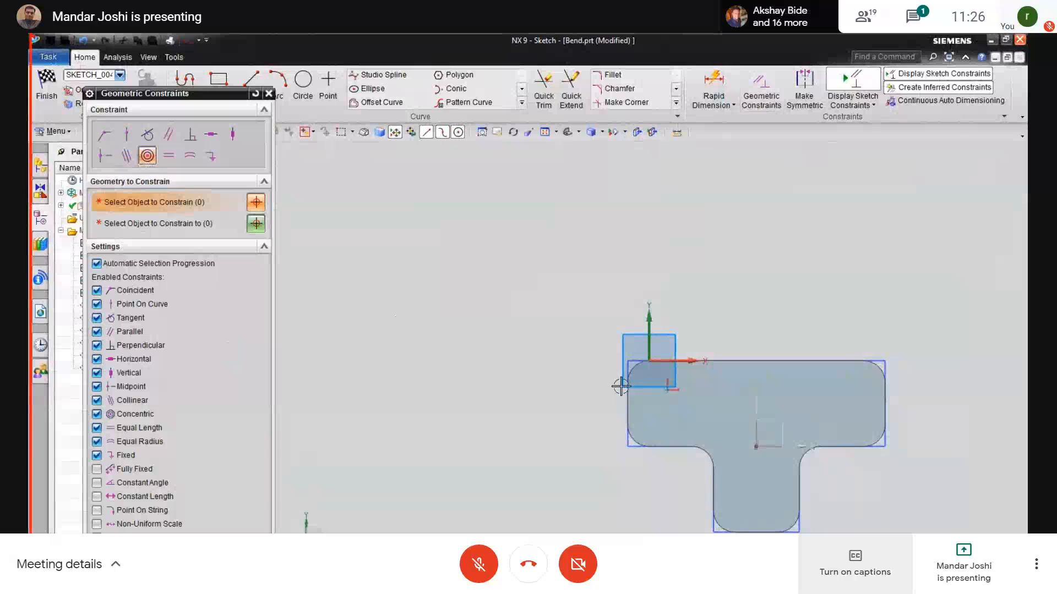
pyautogui.scroll(2, 674, 394)
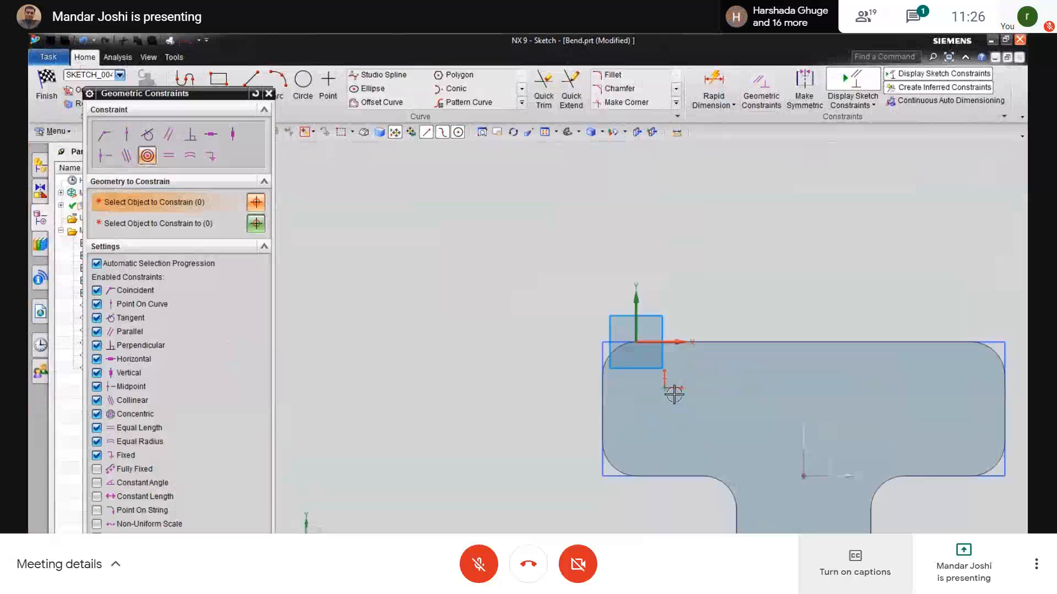
pyautogui.click(619, 351)
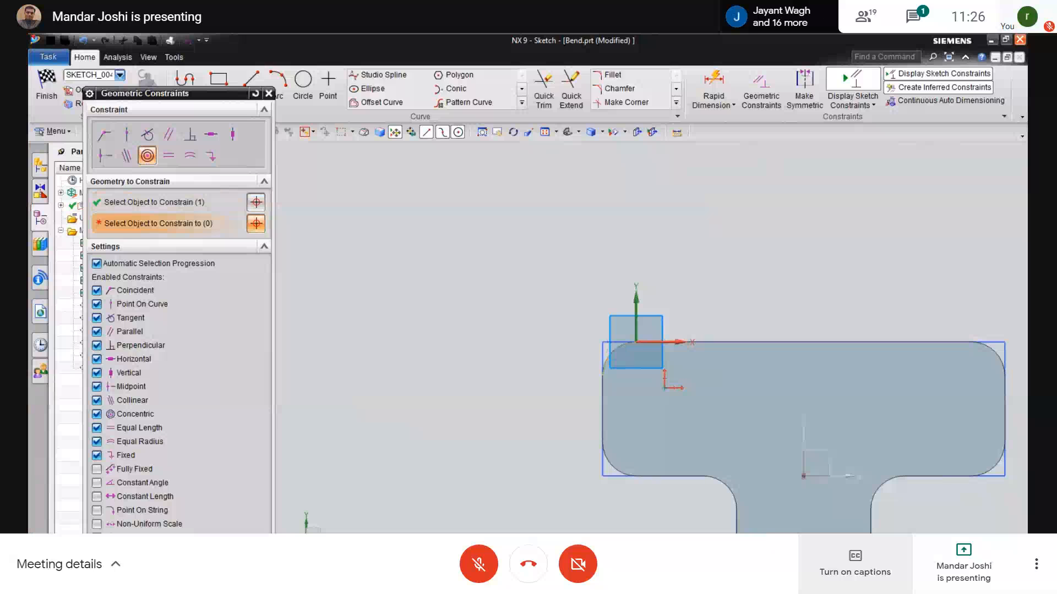
pyautogui.press('Escape')
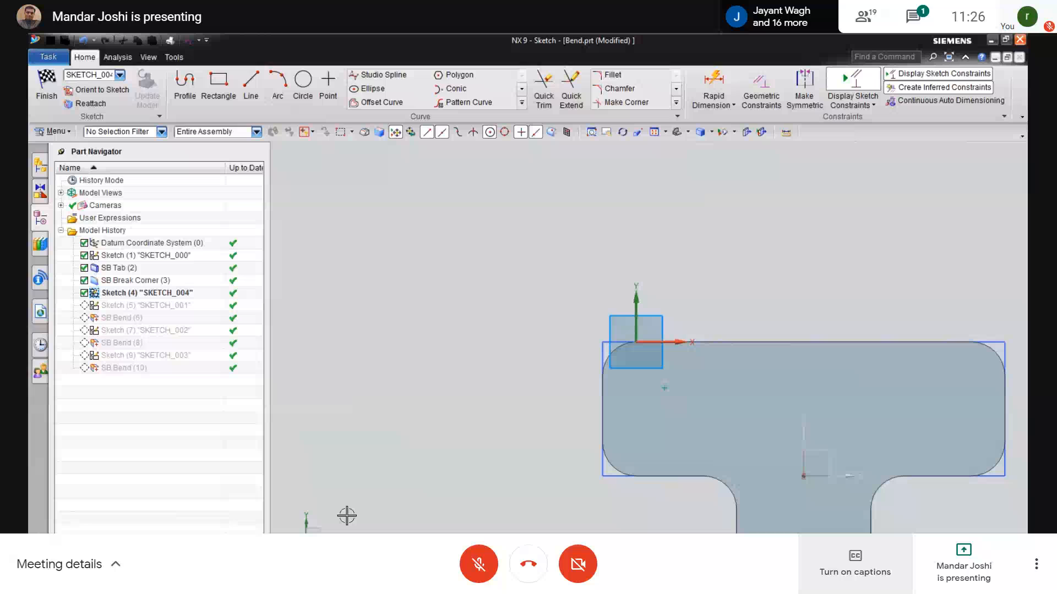
# Step: Sketch a small circle above the tab's upper edge and constrain it concentric with the tab's upper-left rounded corner
pyautogui.click(303, 82)
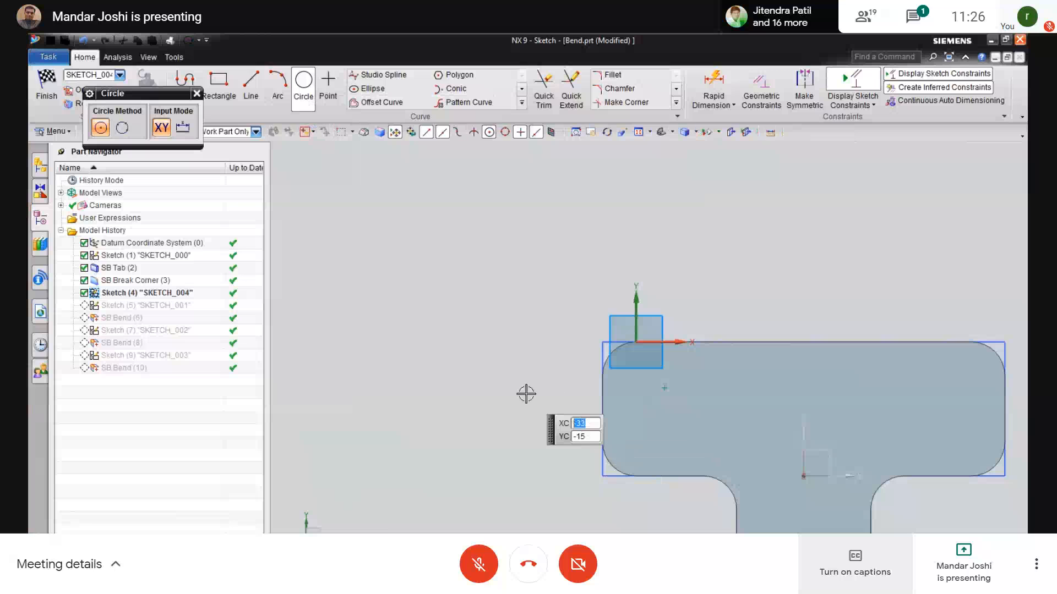
pyautogui.click(705, 282)
pyautogui.click(719, 296)
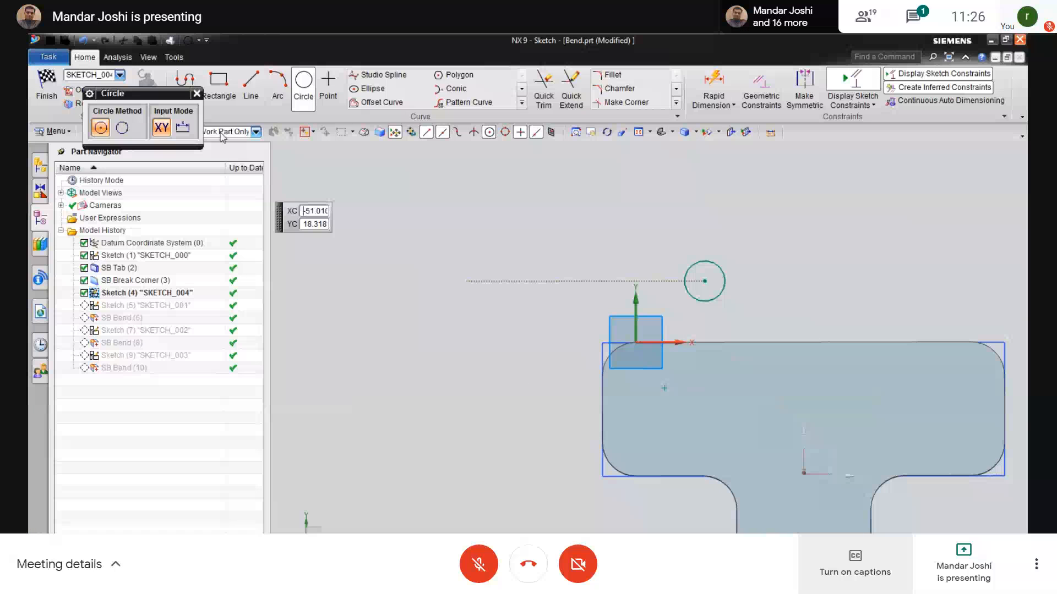
pyautogui.click(196, 93)
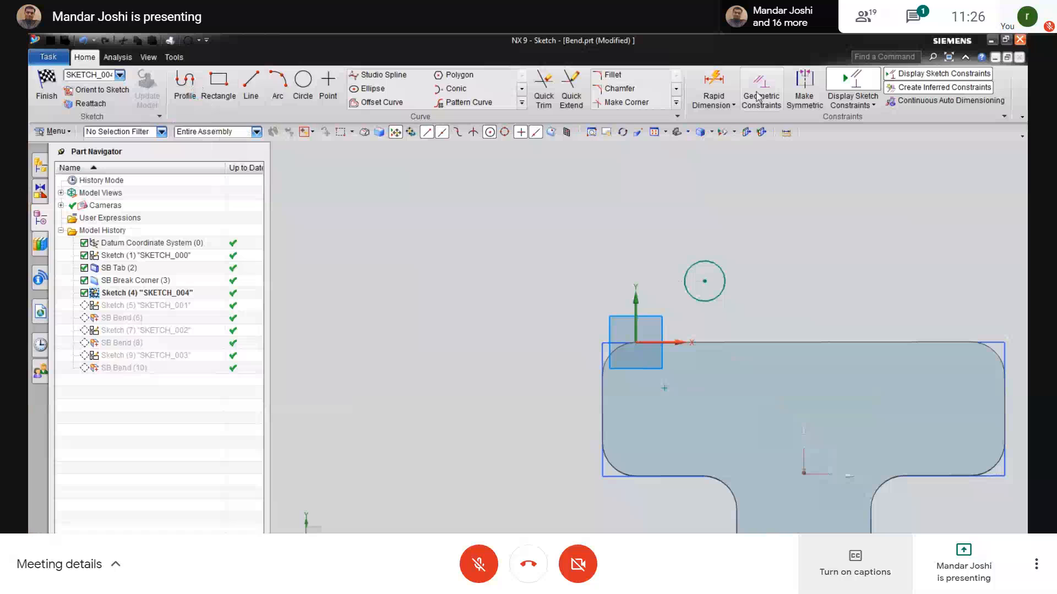
pyautogui.click(760, 91)
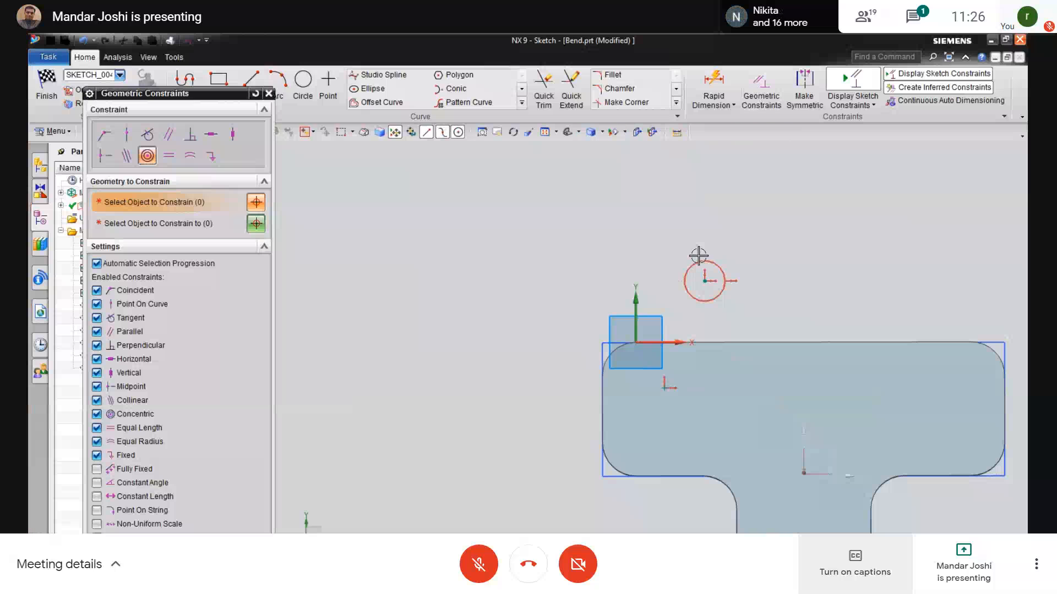
pyautogui.click(608, 358)
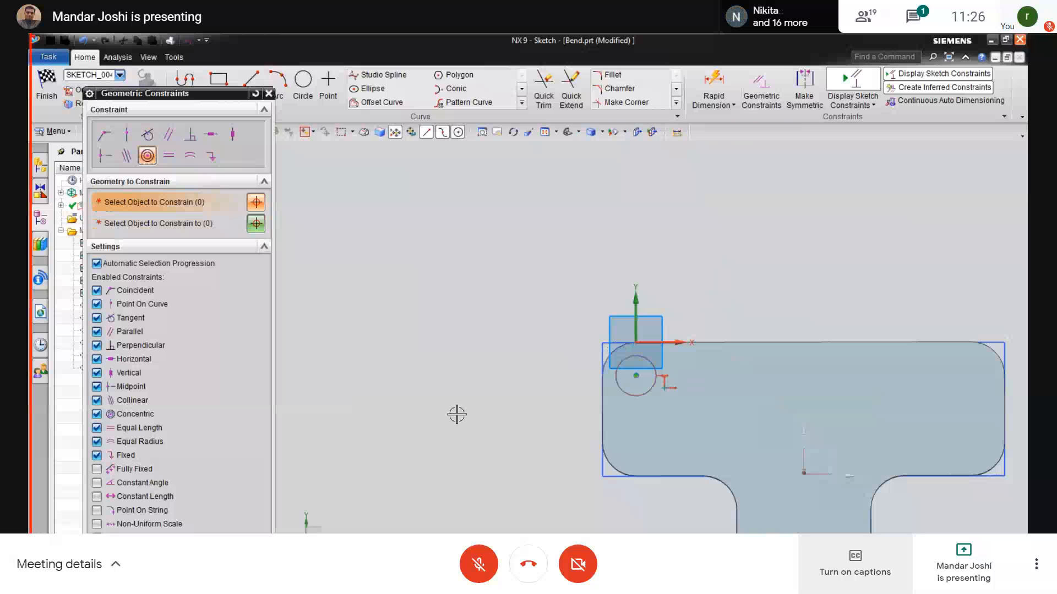
pyautogui.press('Escape')
# Step: Convert the concentric circle at the upper-left corner to a reference curve
pyautogui.scroll(4, 642, 413)
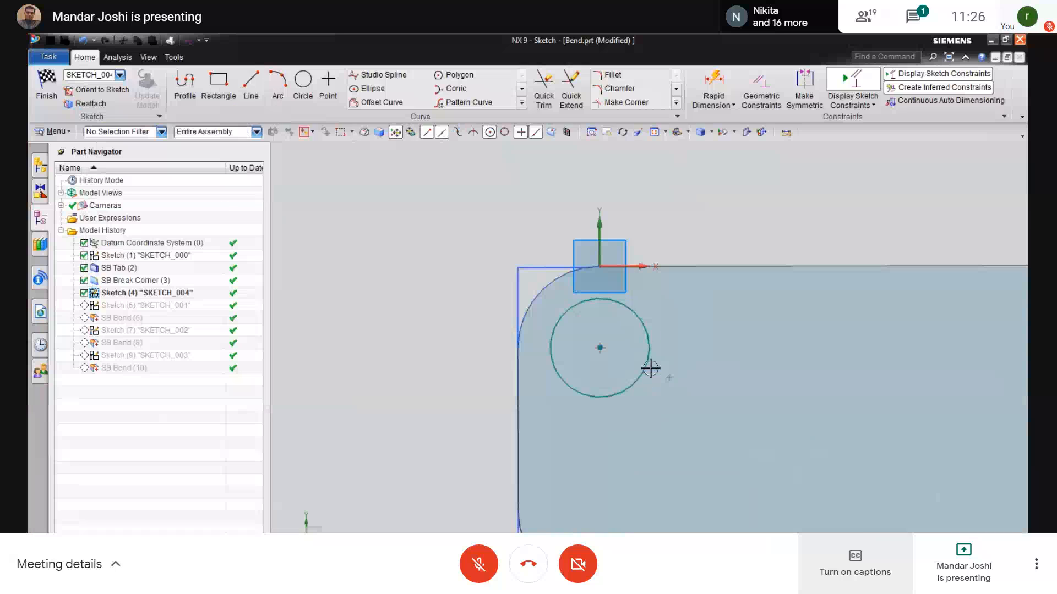
pyautogui.scroll(1, 634, 357)
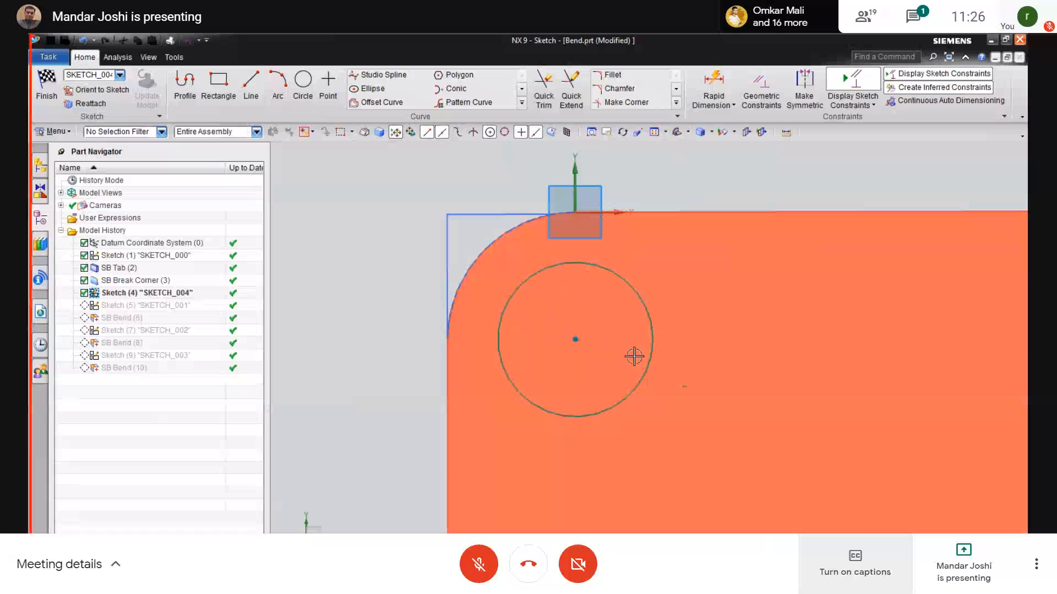
pyautogui.scroll(-2, 637, 382)
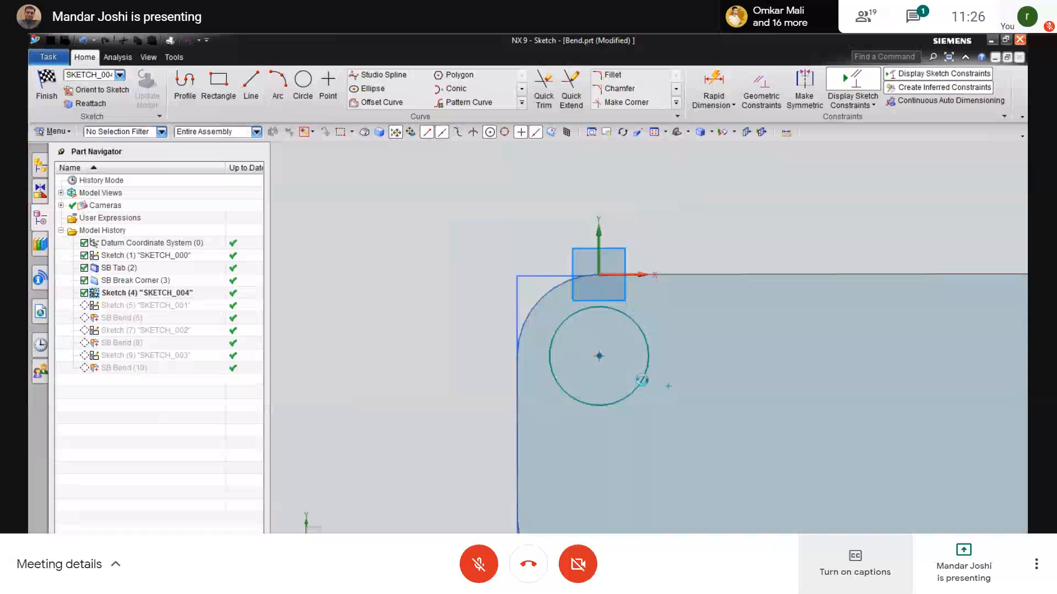
pyautogui.rightClick(642, 380)
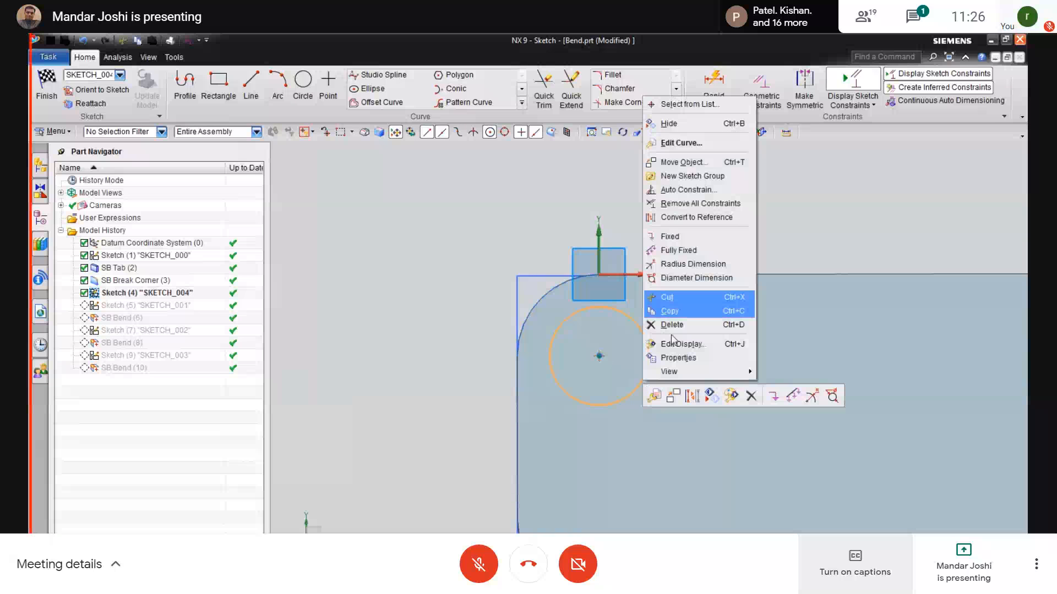
pyautogui.click(706, 217)
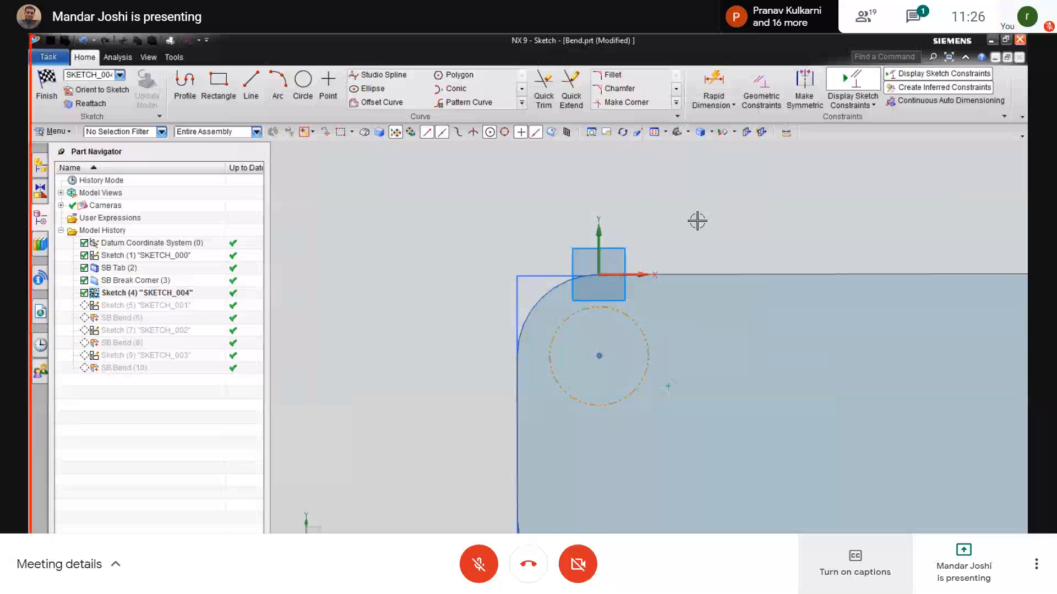
# Step: Constrain the hole's sketch point coincident with the reference circle's centre and finish the sketch
pyautogui.click(761, 98)
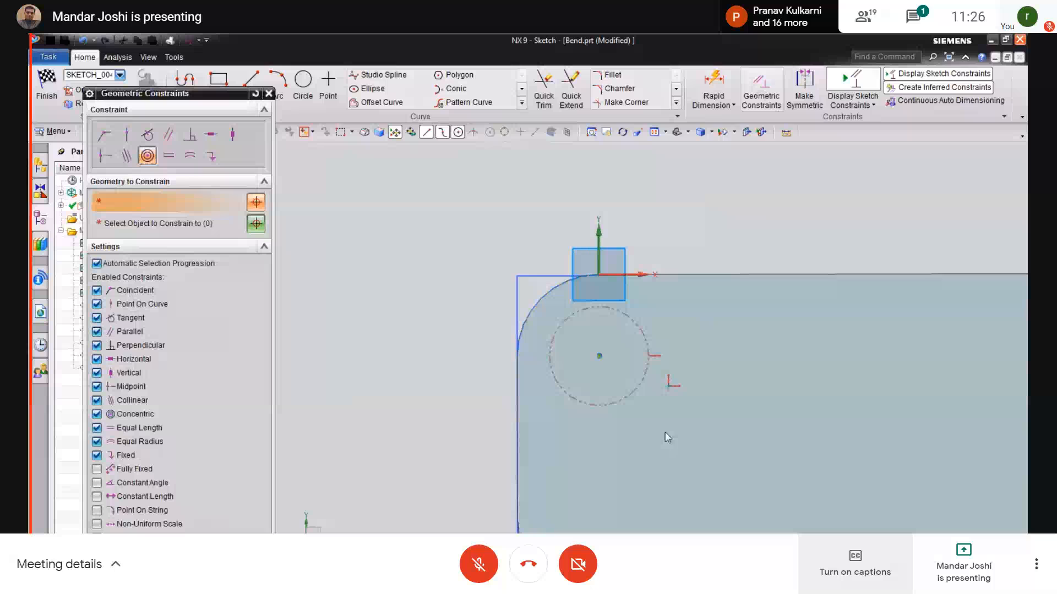
pyautogui.click(668, 388)
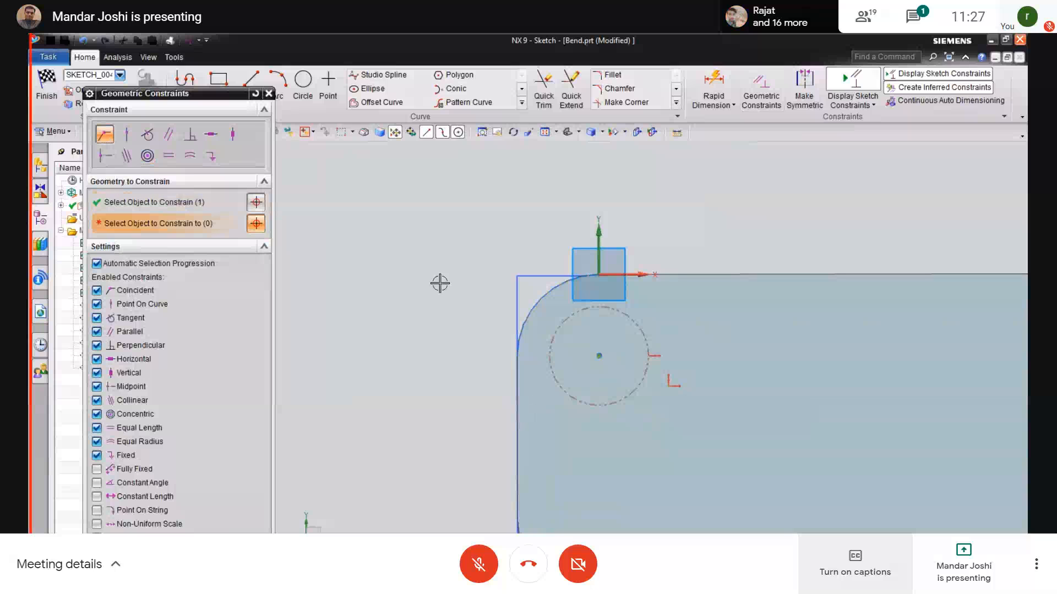
pyautogui.click(598, 356)
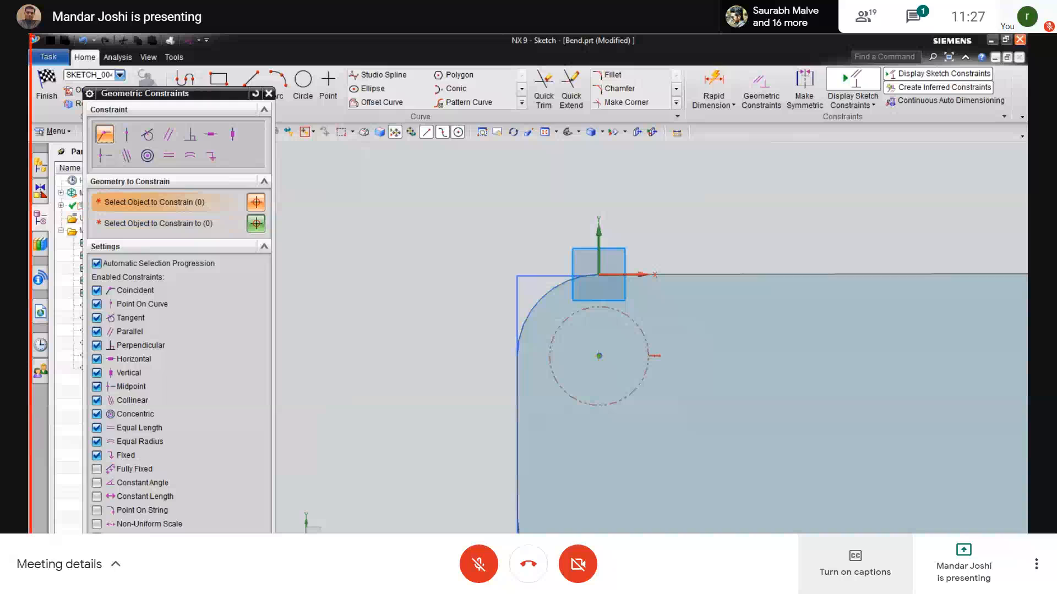
pyautogui.press('Escape')
pyautogui.click(46, 93)
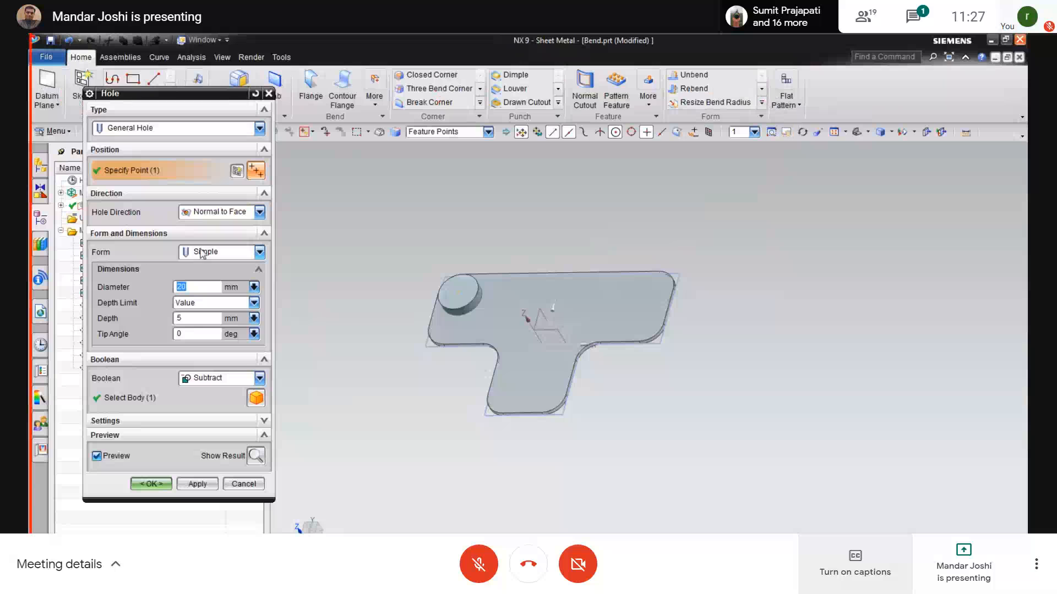
# Step: Create the simple hole at the upper-left corner with a 10 mm diameter, Until Next depth limit and Subtract
pyautogui.click(218, 378)
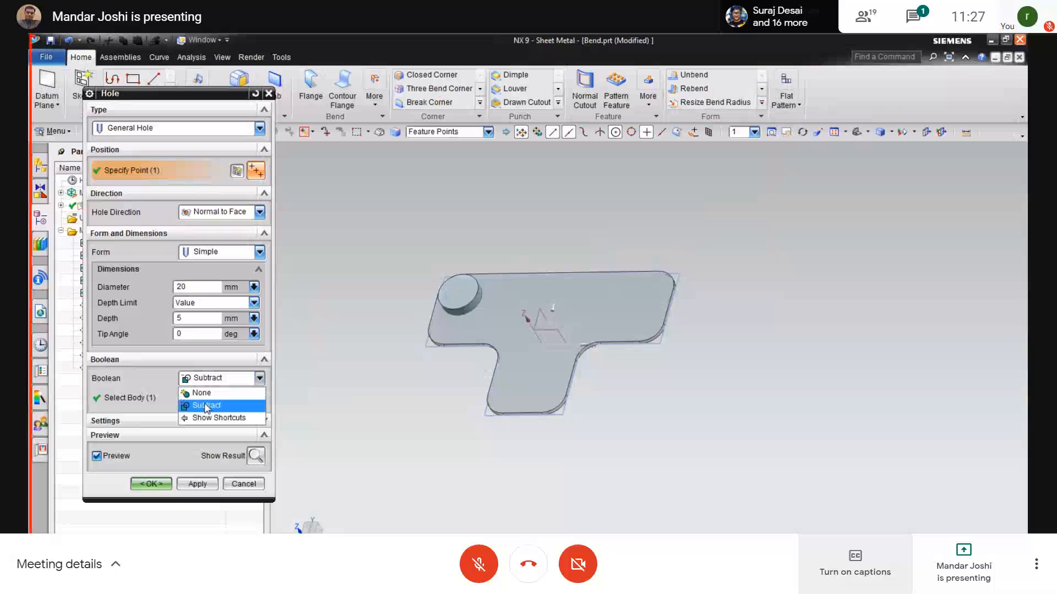
pyautogui.click(206, 414)
pyautogui.click(202, 288)
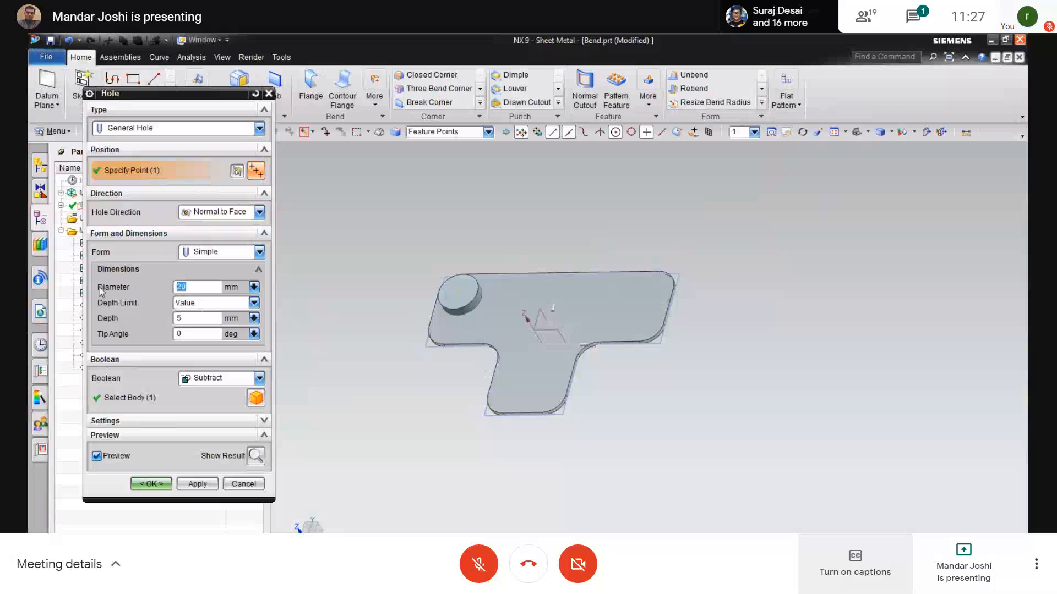
pyautogui.press('Return')
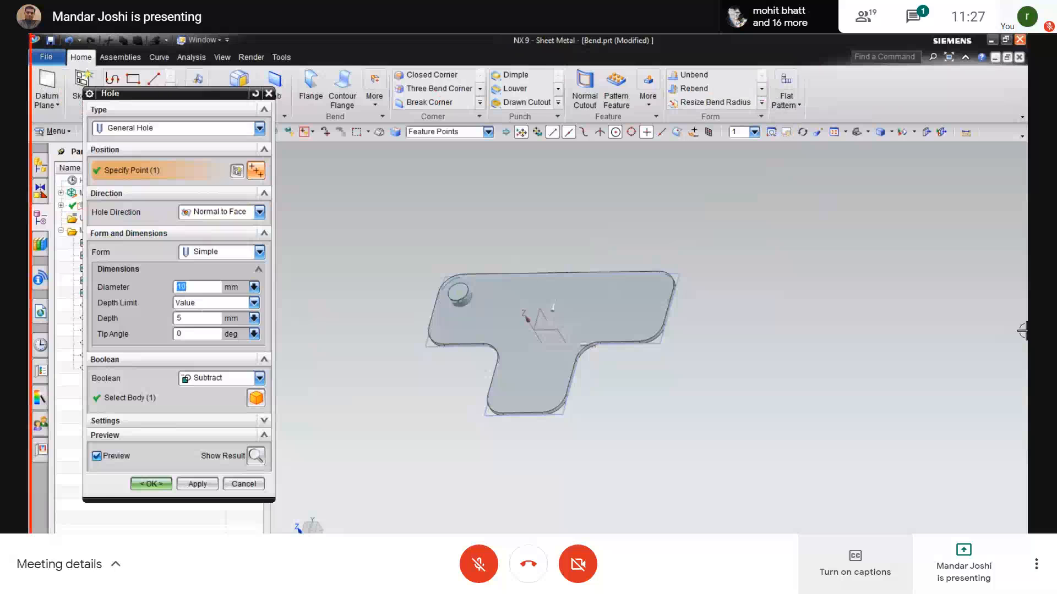
pyautogui.click(201, 305)
pyautogui.click(201, 336)
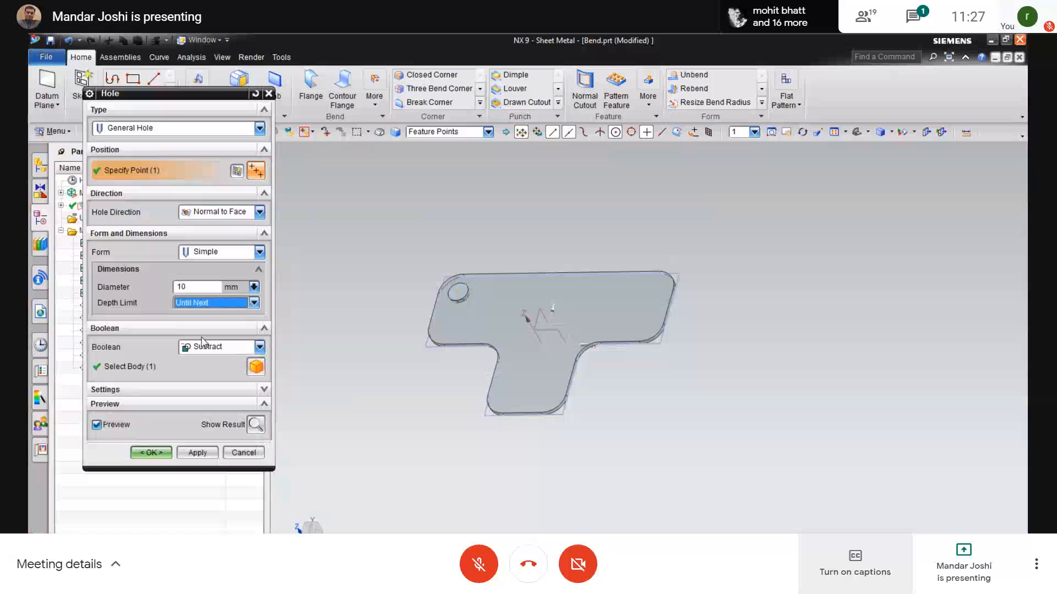
pyautogui.click(255, 424)
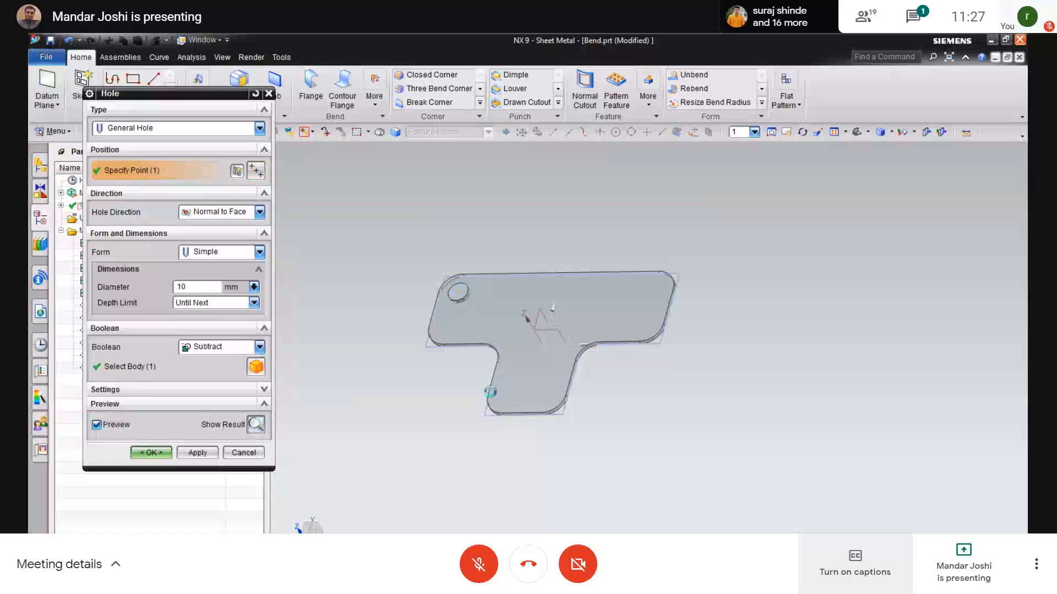
pyautogui.click(151, 453)
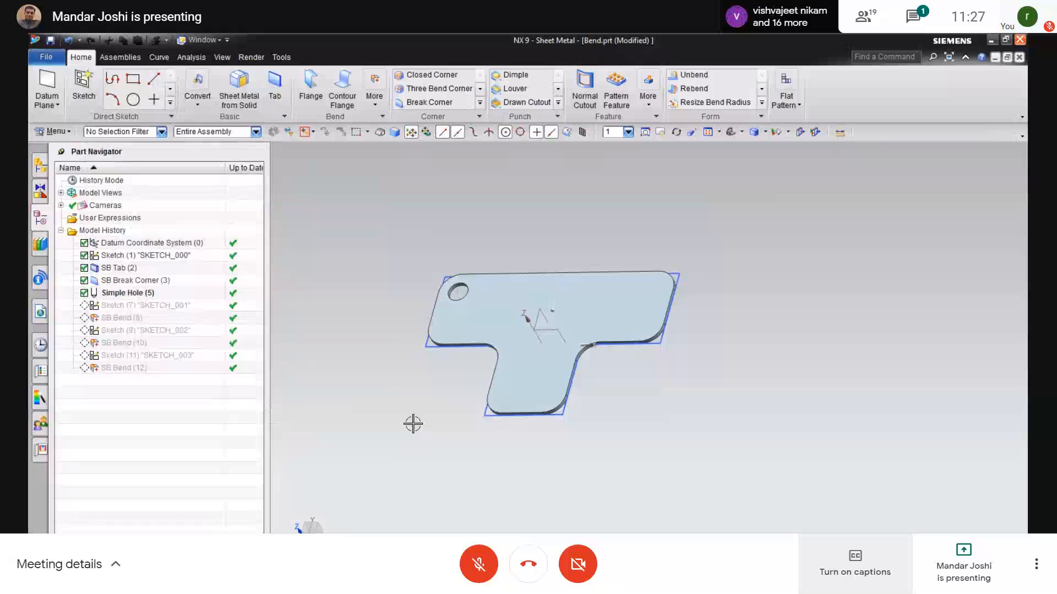
pyautogui.moveTo(413, 424); pyautogui.dragTo(418, 442, button='middle')
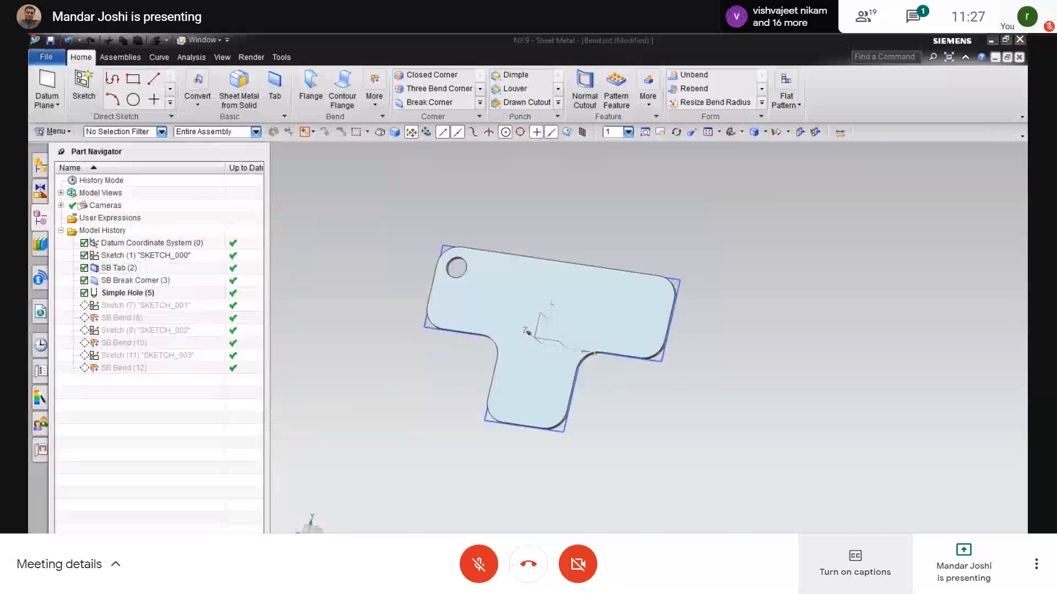
# Step: Check the hole spacing in the Metal Support Clip PDF drawing, and start a feature pattern in NX with the Linear layout
pyautogui.hotkey('alt', 'Tab')
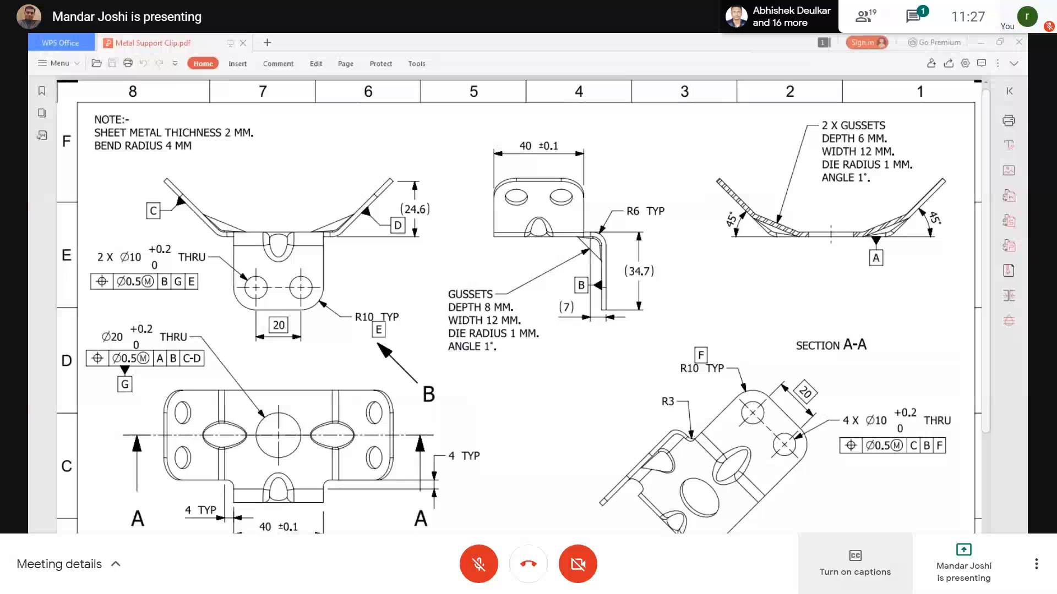
pyautogui.hotkey('alt', 'Tab')
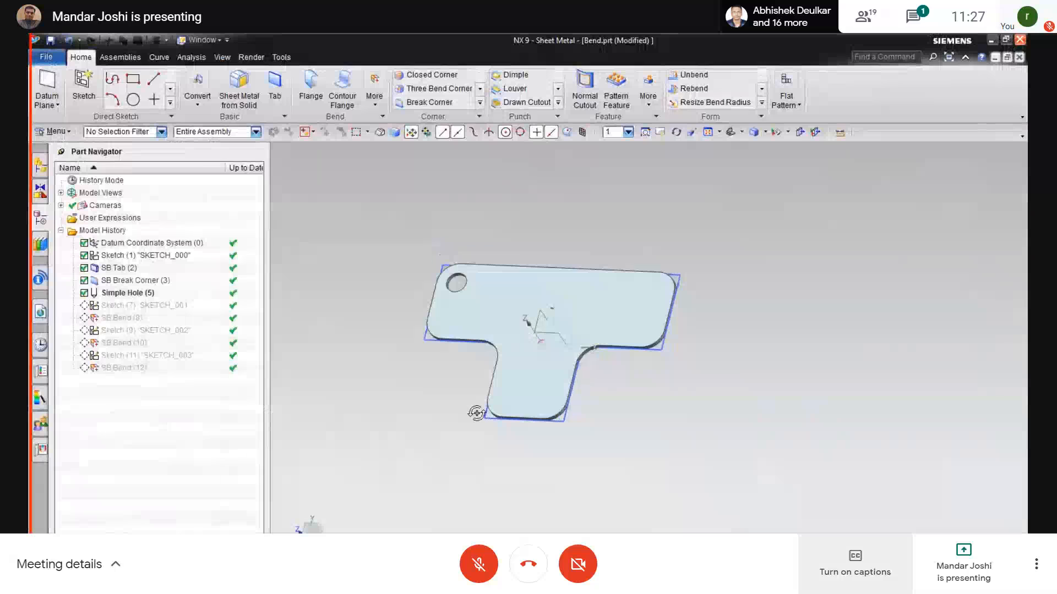
pyautogui.moveTo(477, 413); pyautogui.dragTo(479, 424, button='middle')
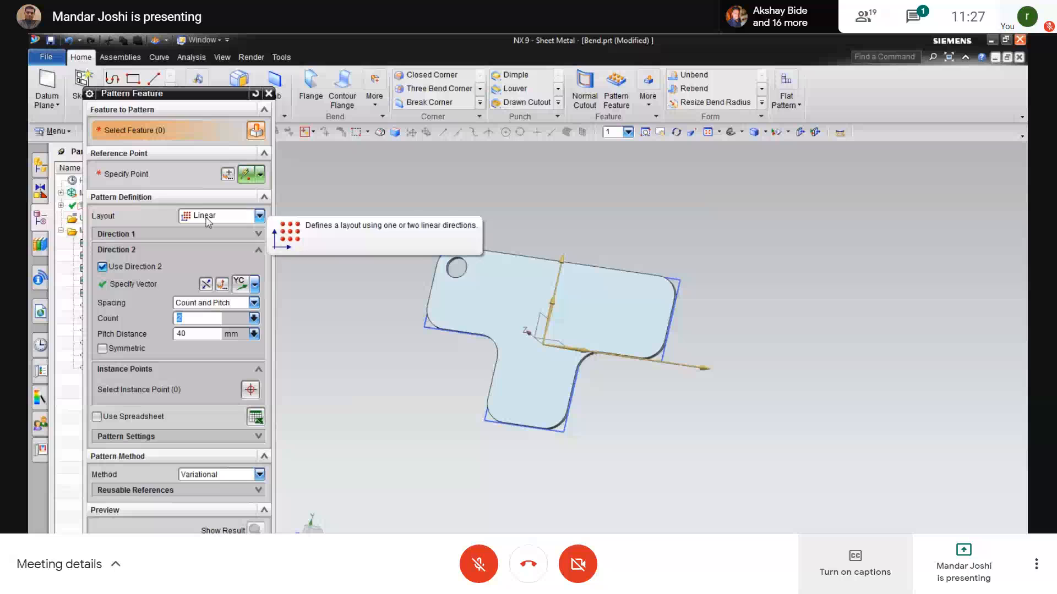
pyautogui.click(207, 220)
pyautogui.click(208, 231)
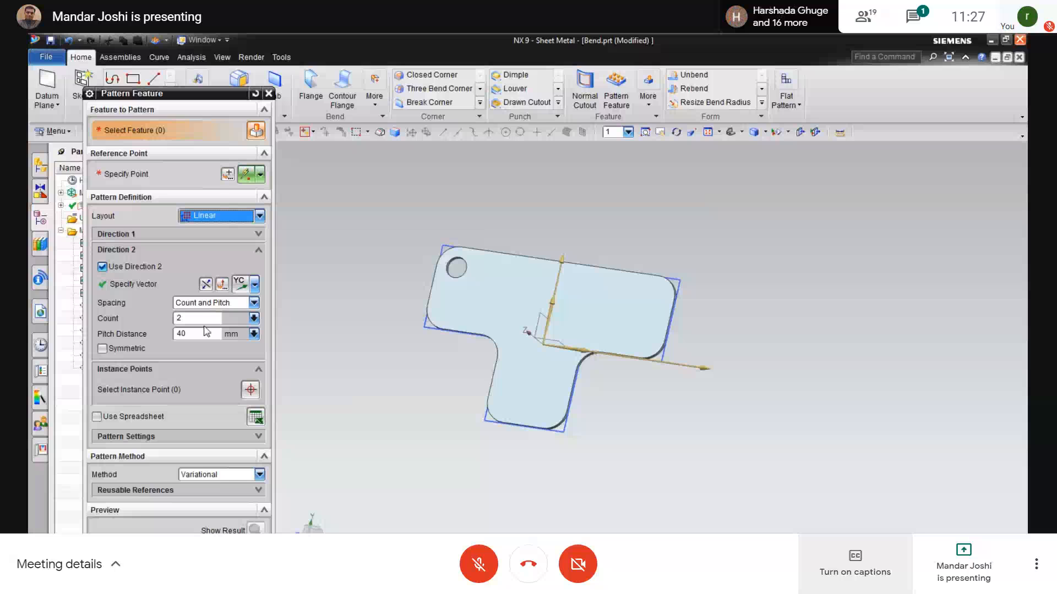
# Step: Set Direction 2 of the linear pattern to a 20 mm pitch along the reversed YC vector
pyautogui.click(209, 334)
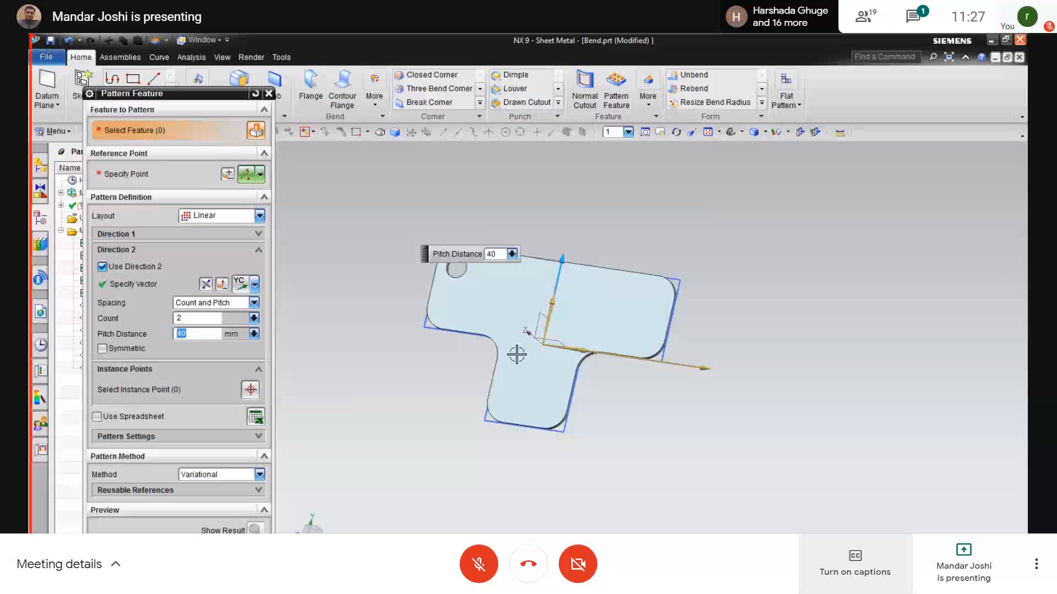
pyautogui.write('20')
pyautogui.press('Return')
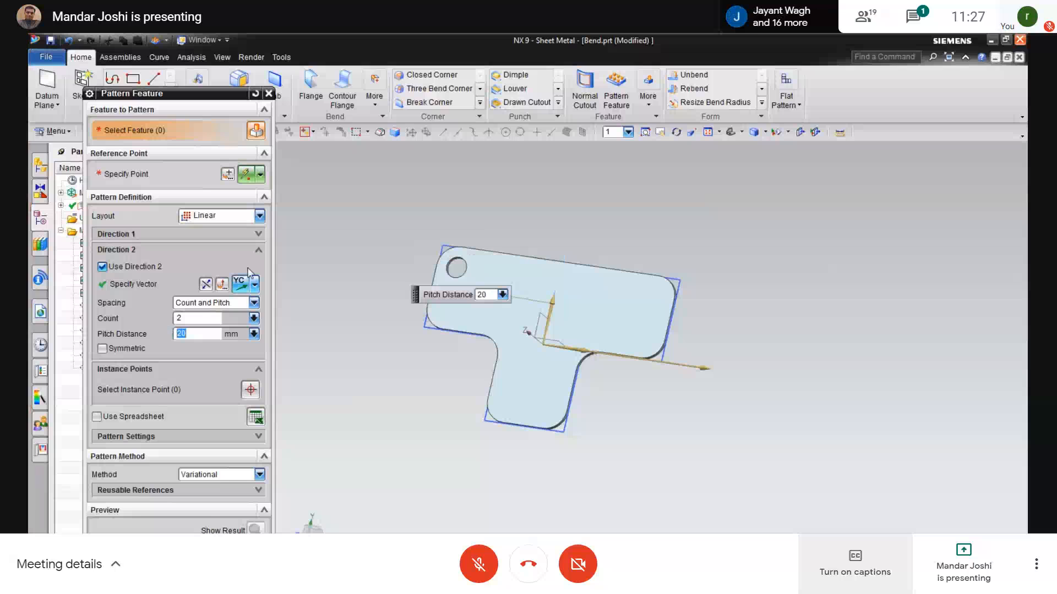
pyautogui.click(120, 285)
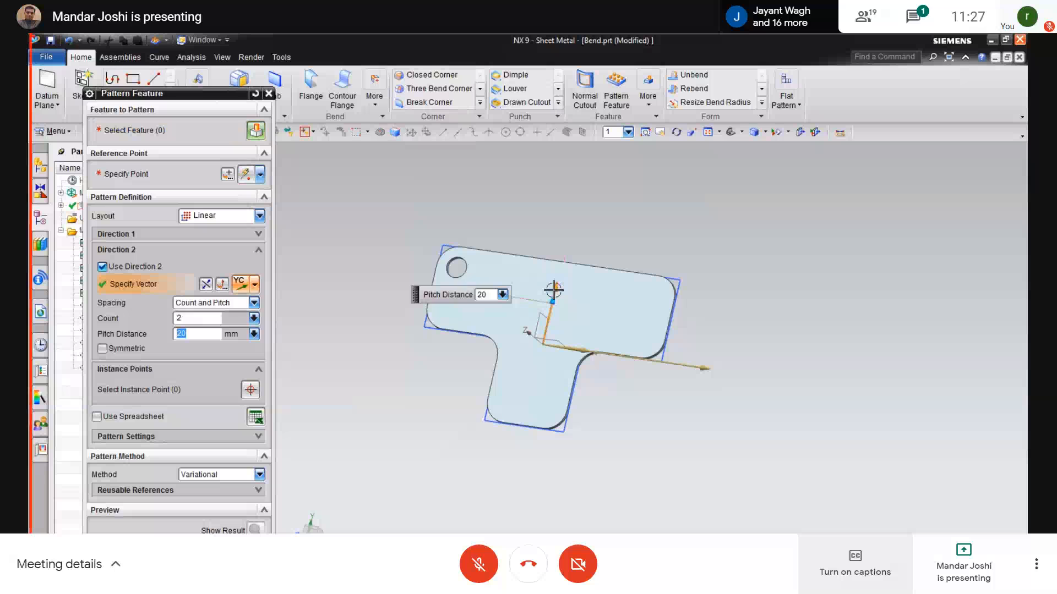
pyautogui.click(206, 284)
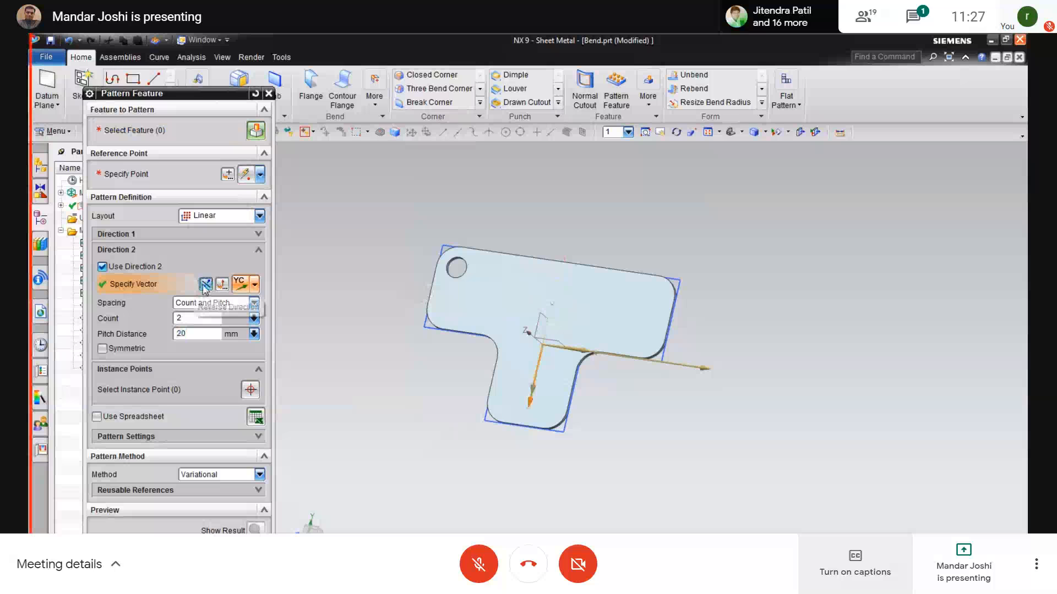
# Step: Choose the simple hole as the feature to pattern and its centre as the reference point
pyautogui.click(160, 131)
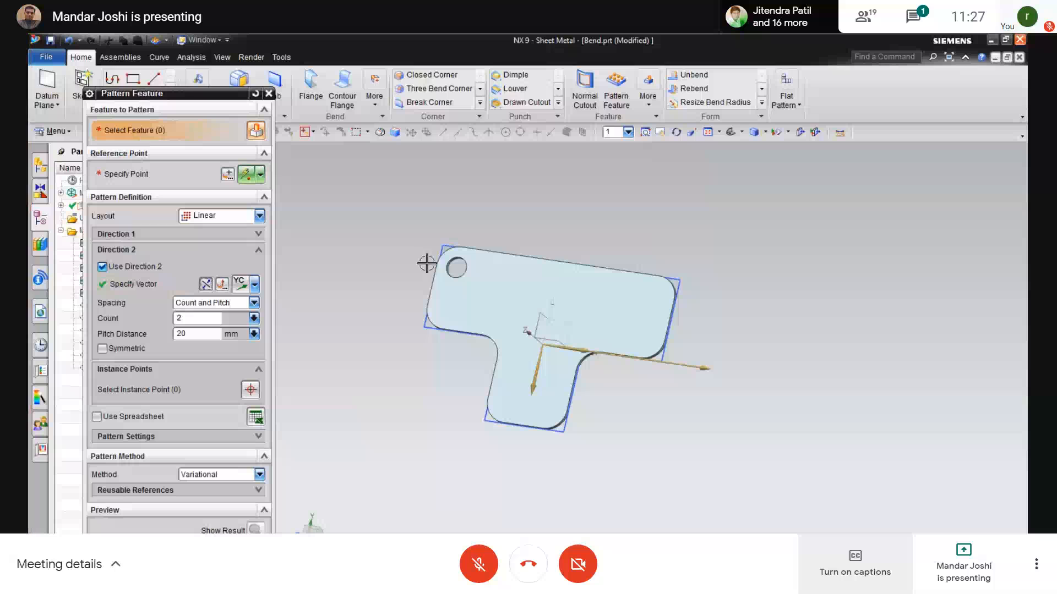
pyautogui.moveTo(189, 89); pyautogui.dragTo(277, 91)
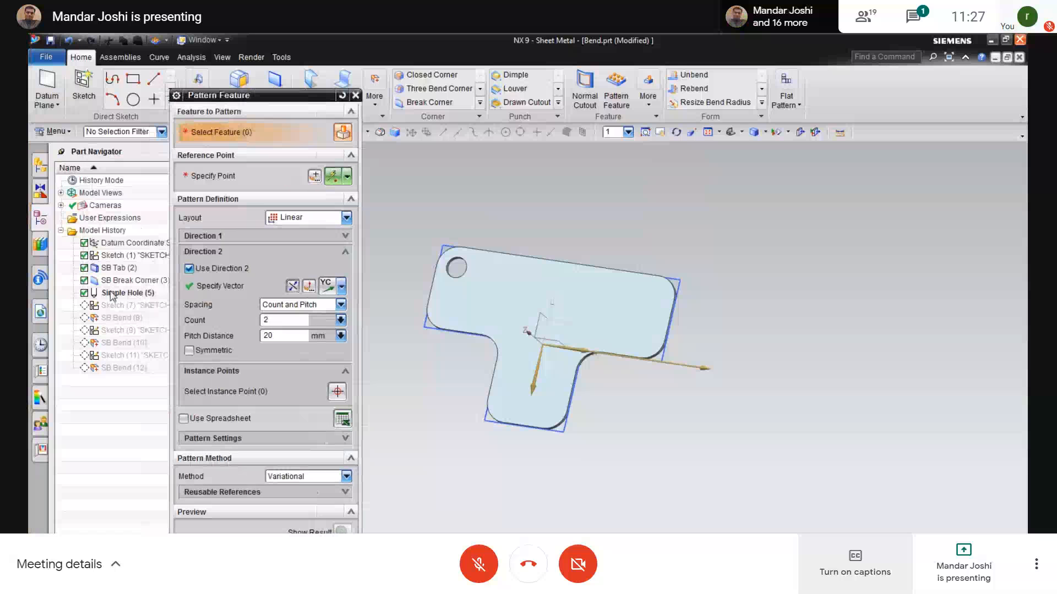
pyautogui.click(128, 293)
pyautogui.click(210, 176)
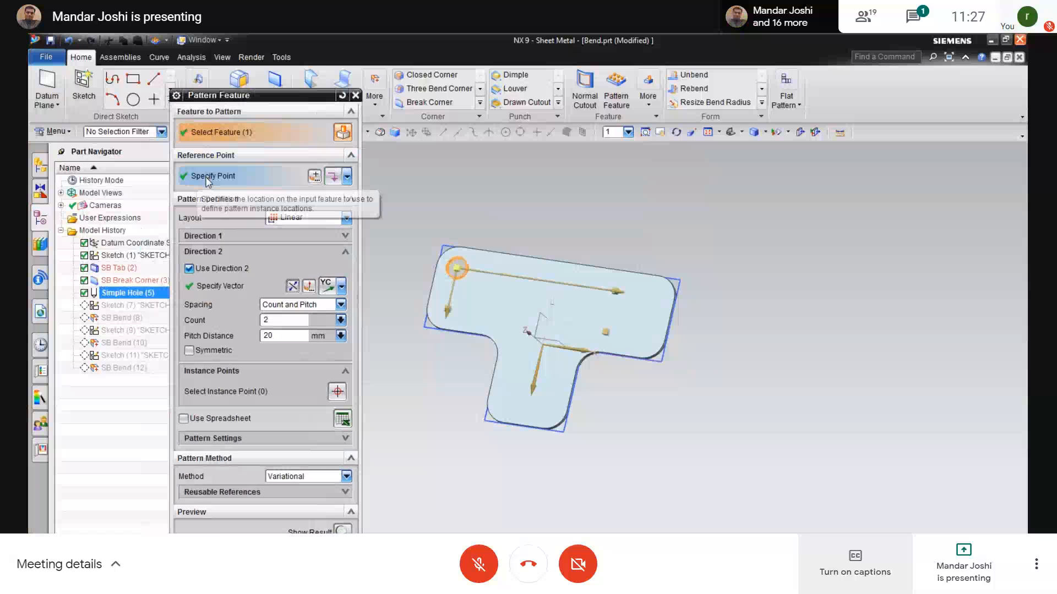
pyautogui.click(208, 177)
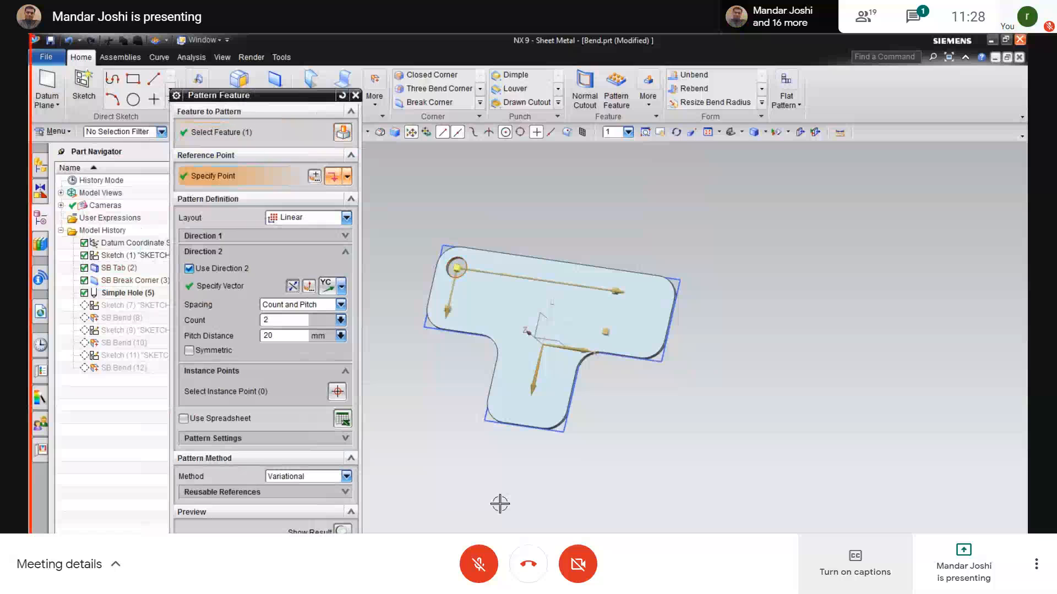
pyautogui.click(457, 268)
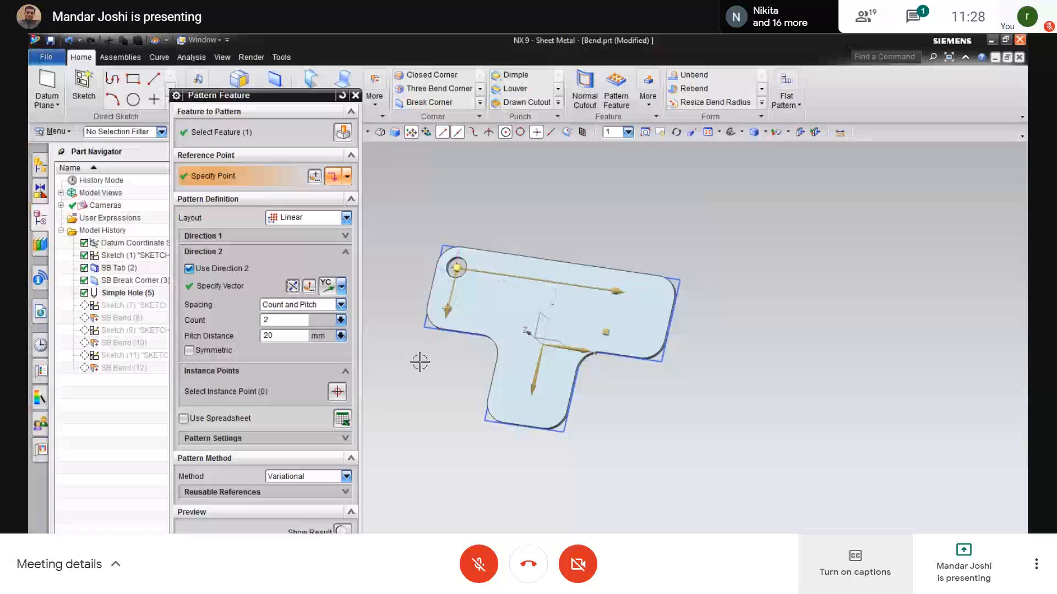
# Step: Set Direction 1 to the reversed YC vector with a 20 mm pitch, leave Direction 2 unused, and create the hole pattern
pyautogui.click(214, 236)
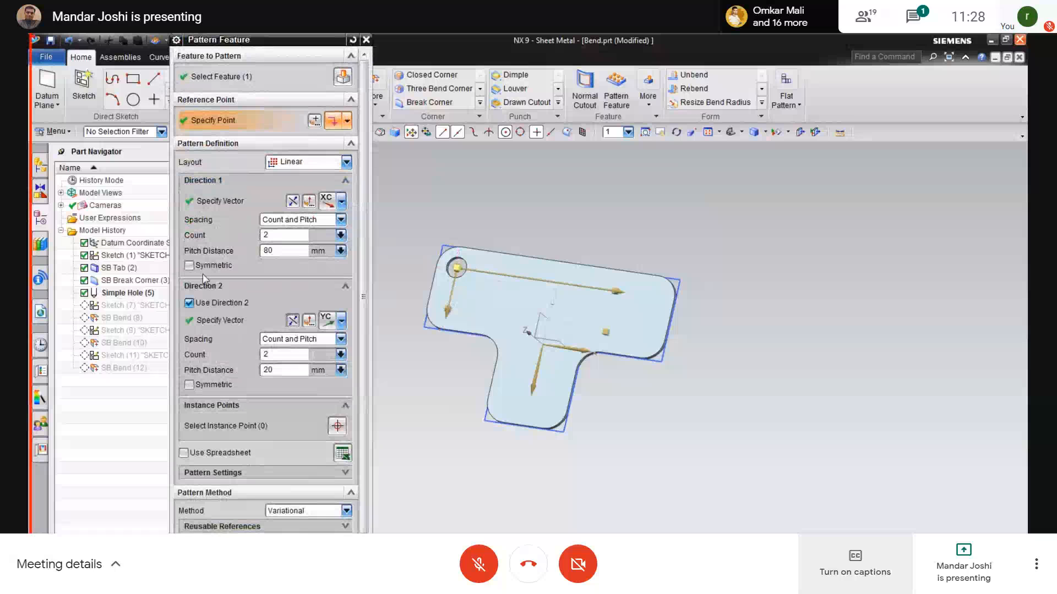
pyautogui.click(217, 254)
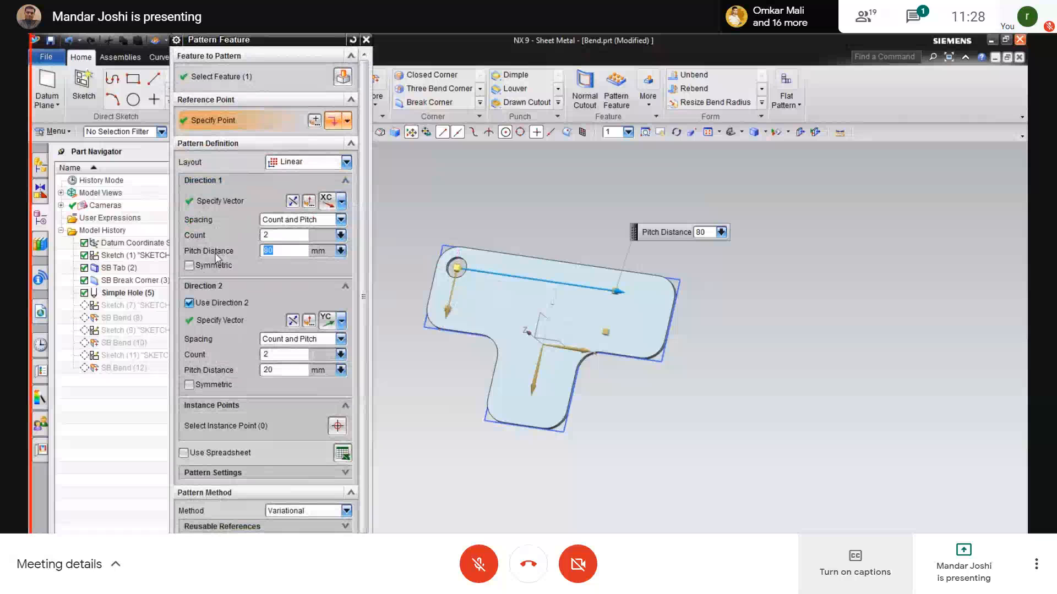
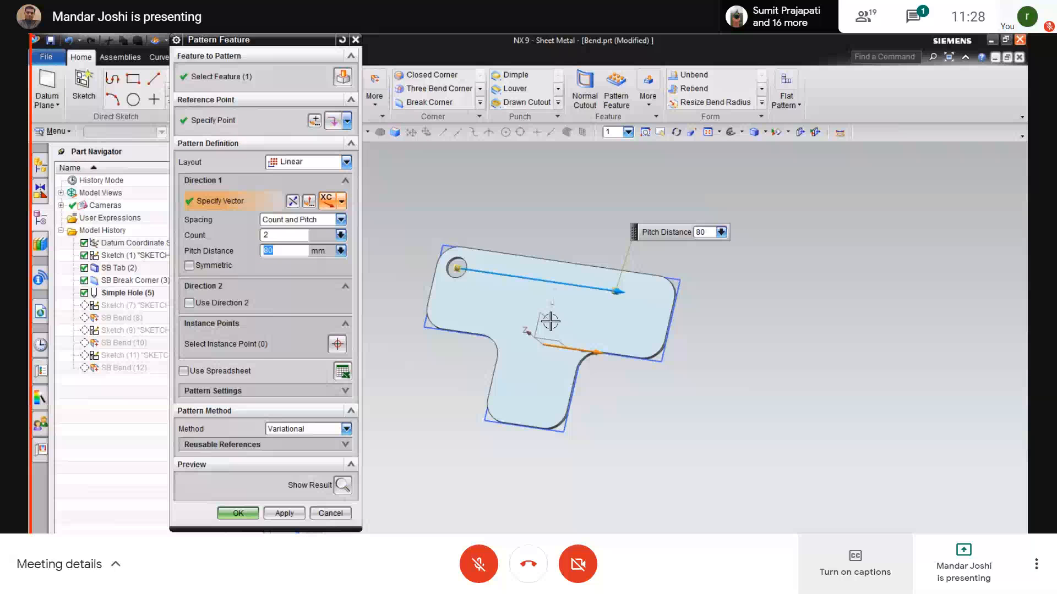
pyautogui.click(341, 203)
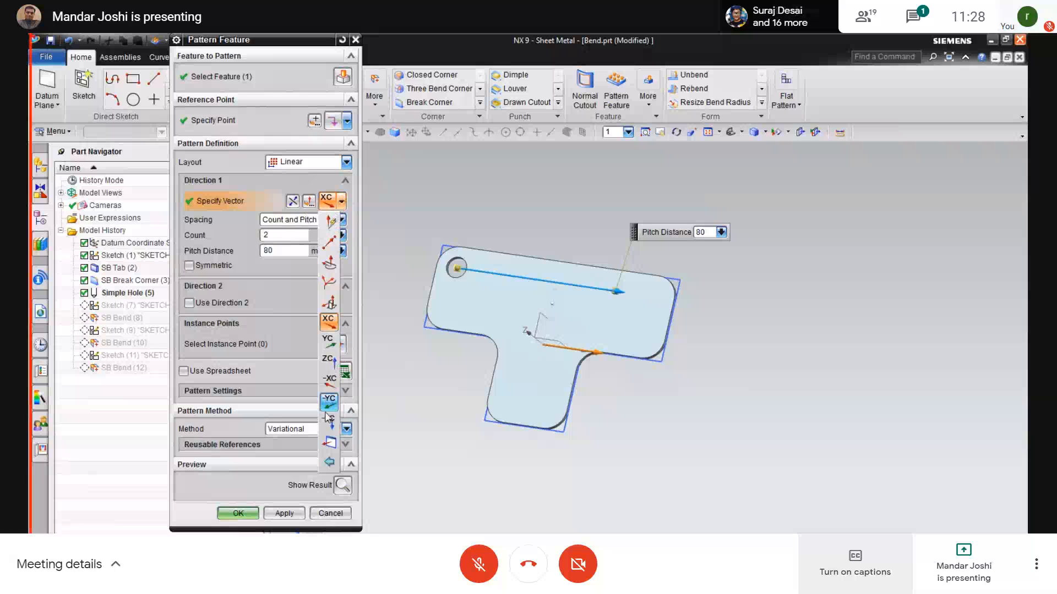
pyautogui.click(329, 341)
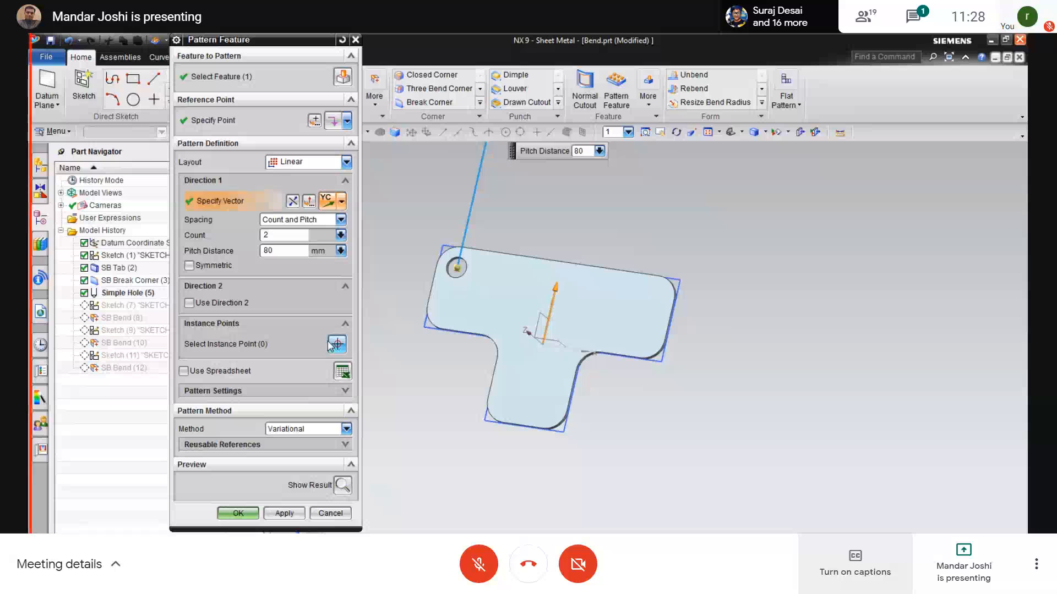
pyautogui.click(292, 201)
pyautogui.doubleClick(272, 251)
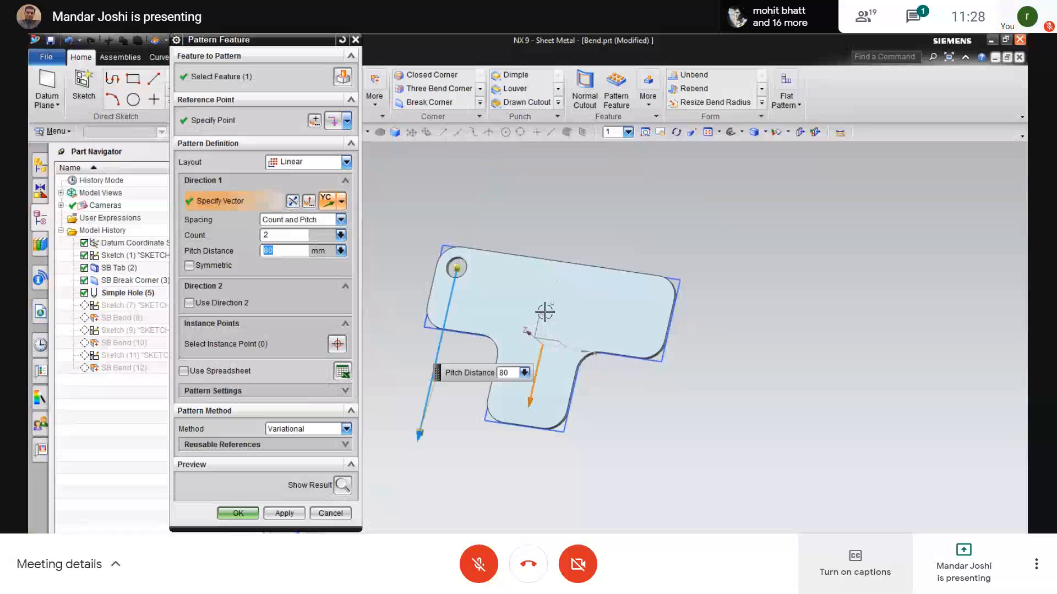
pyautogui.write('20')
pyautogui.press('Return')
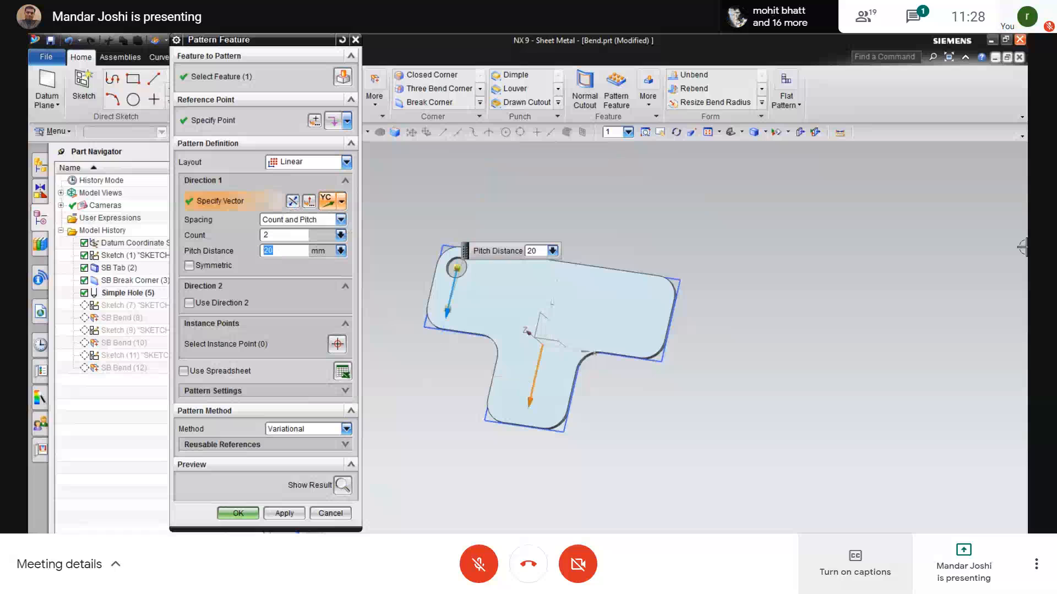
pyautogui.click(232, 513)
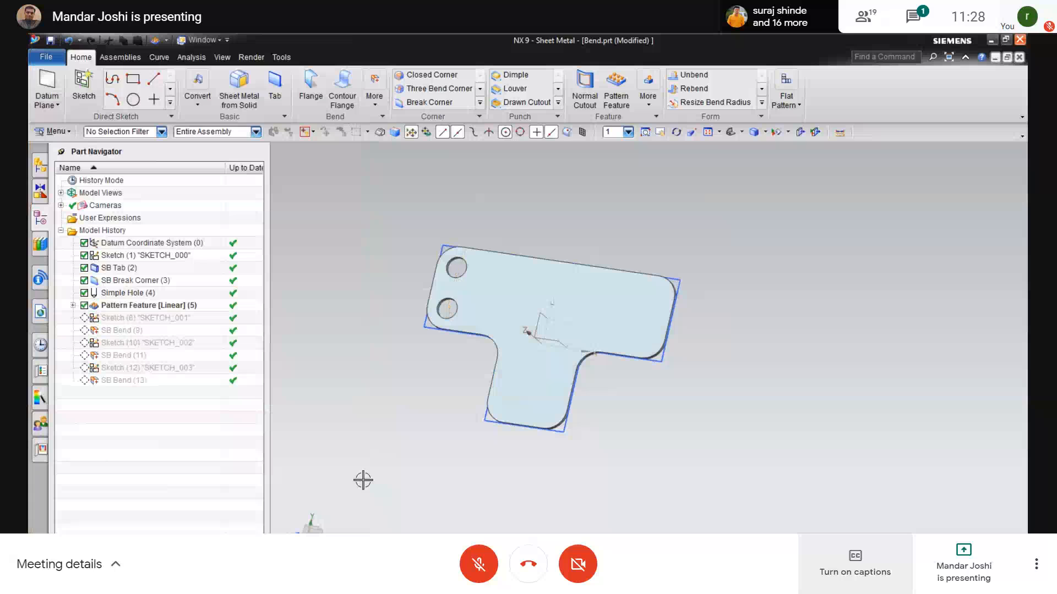
# Step: Highlight the simple hole and its linear pattern in the model history to inspect them on the part, and clear the selection
pyautogui.click(659, 300)
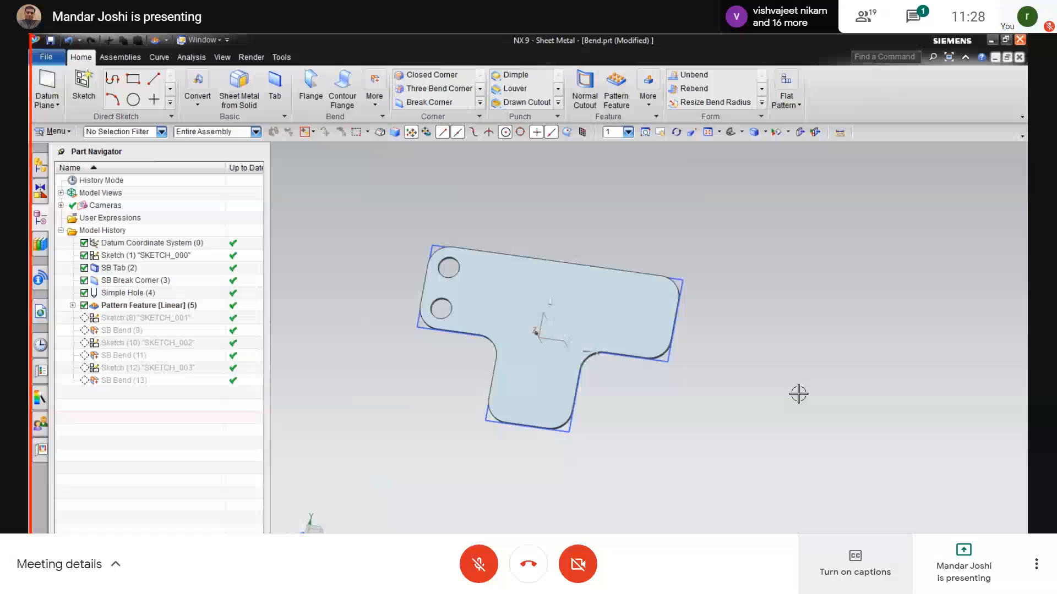
pyautogui.moveTo(798, 394); pyautogui.dragTo(750, 403, button='middle')
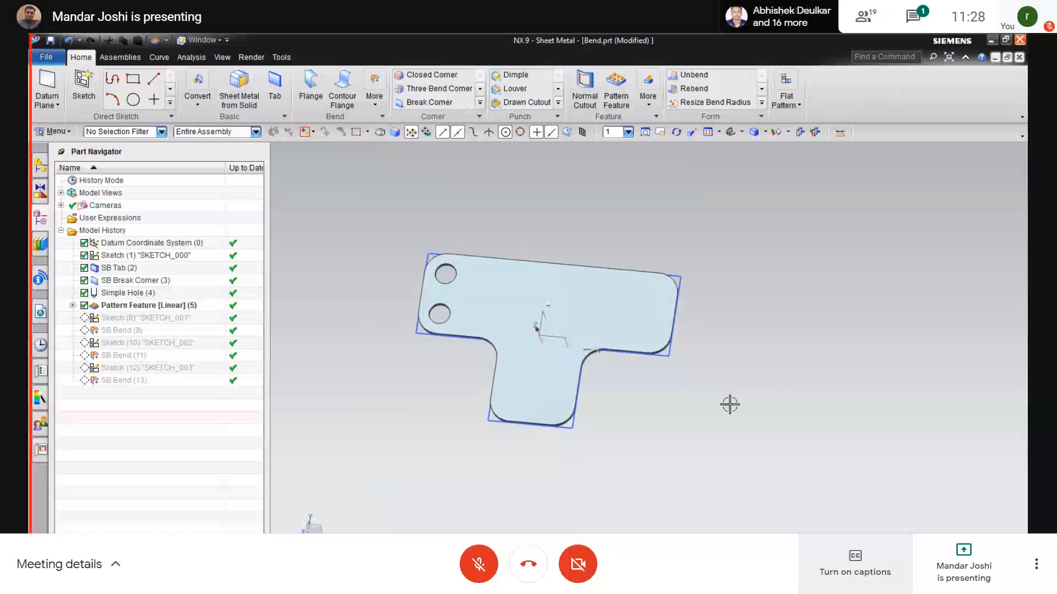
pyautogui.click(129, 307)
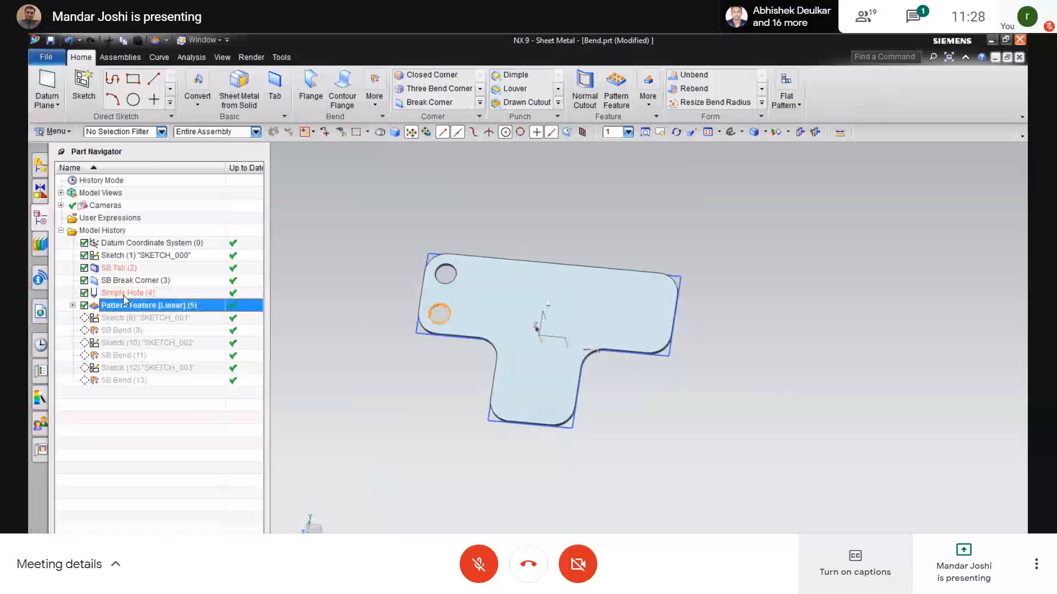
pyautogui.keyDown('ctrl'); pyautogui.click(124, 294); pyautogui.keyUp('ctrl')
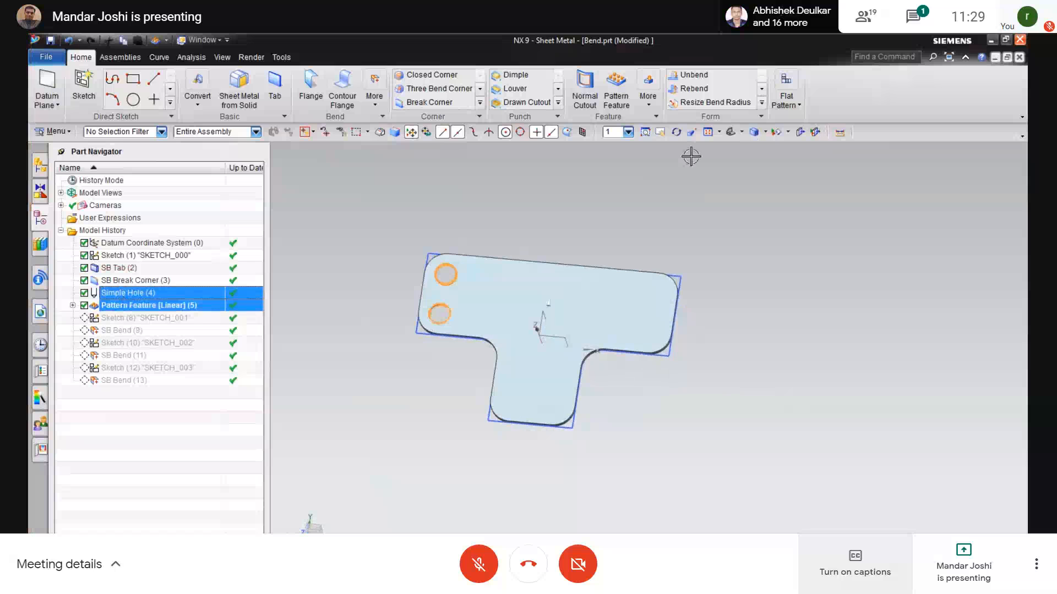
pyautogui.moveTo(663, 244)
pyautogui.mouseDown(button='middle')
pyautogui.moveTo(651, 210)
pyautogui.moveTo(657, 227)
pyautogui.mouseUp(button='middle')
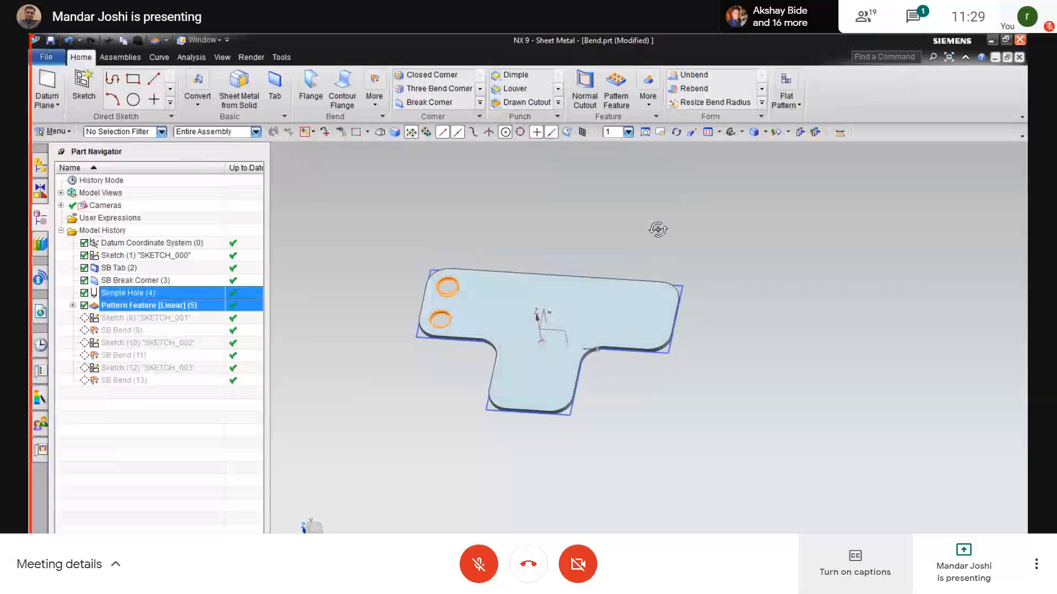
pyautogui.click(619, 235)
pyautogui.press('Escape')
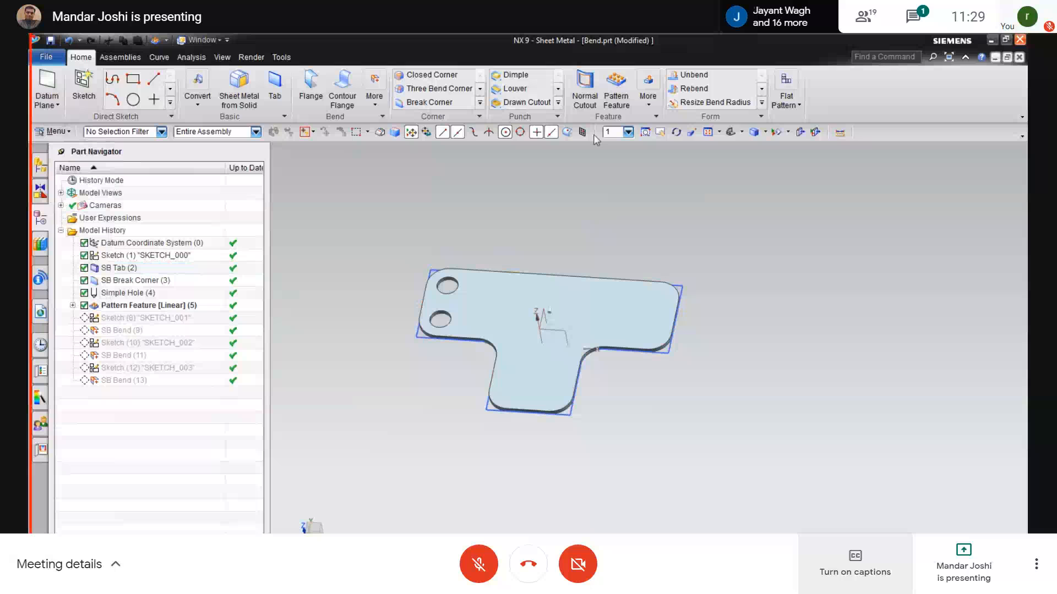
# Step: Start a hole on the tab's face and sketch a reference circle about 43 mm in diameter just outside the tab's upper-right corner
pyautogui.click(649, 104)
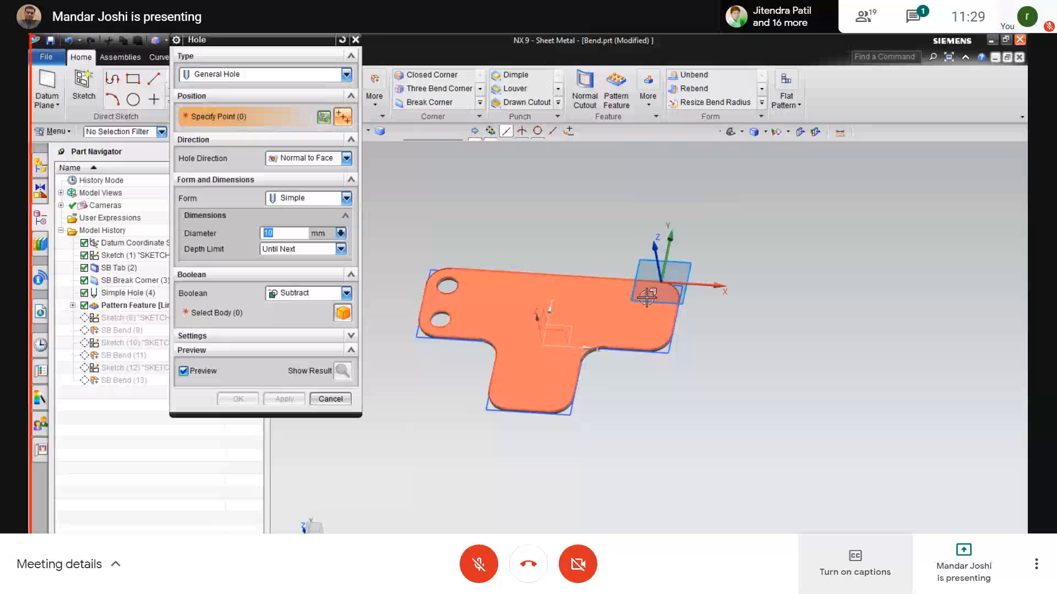
pyautogui.click(631, 305)
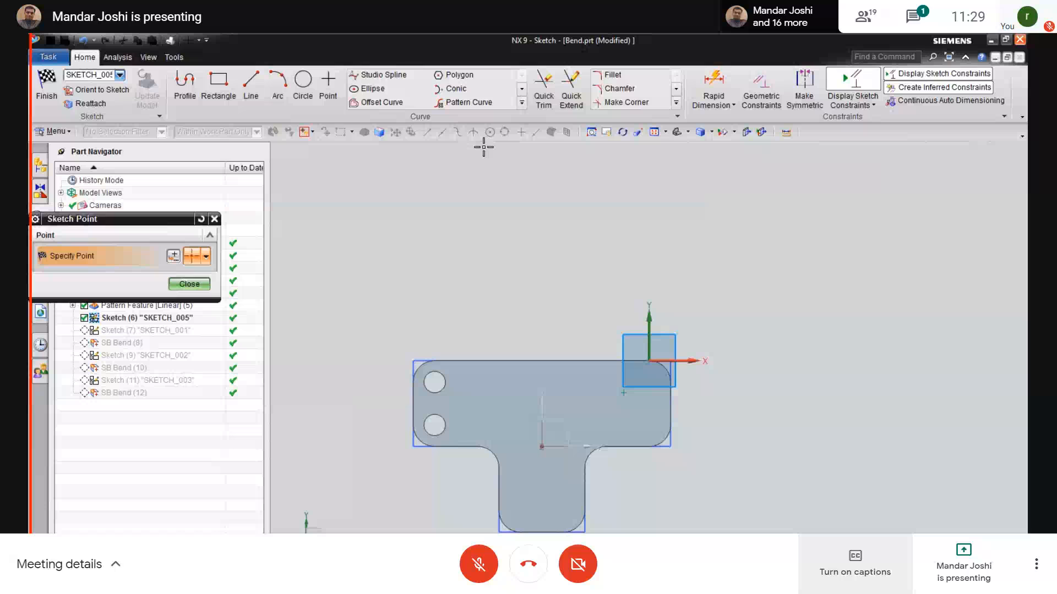
pyautogui.click(302, 95)
pyautogui.click(729, 393)
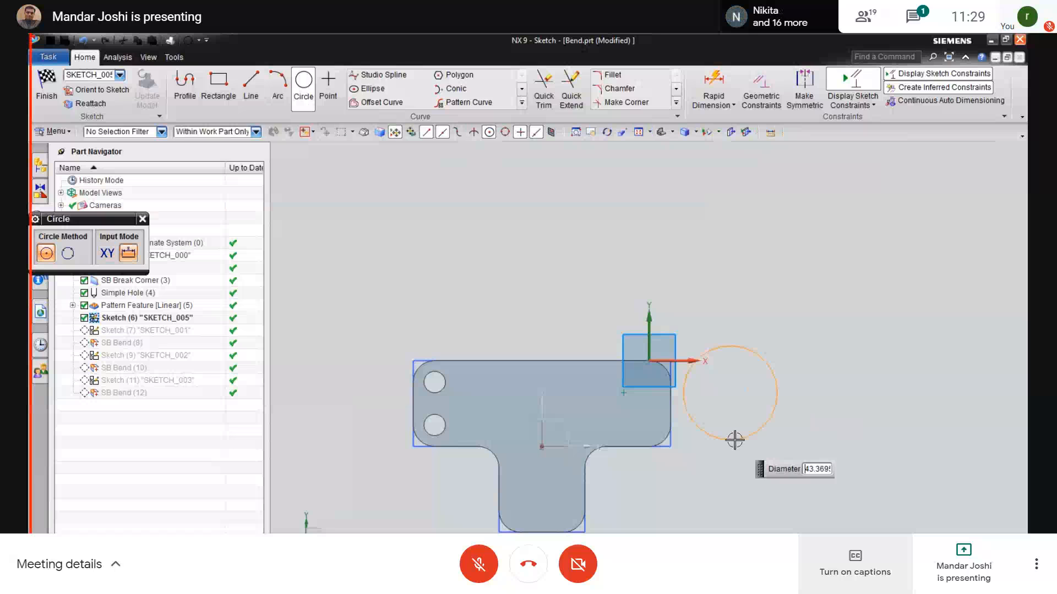
pyautogui.press('Escape')
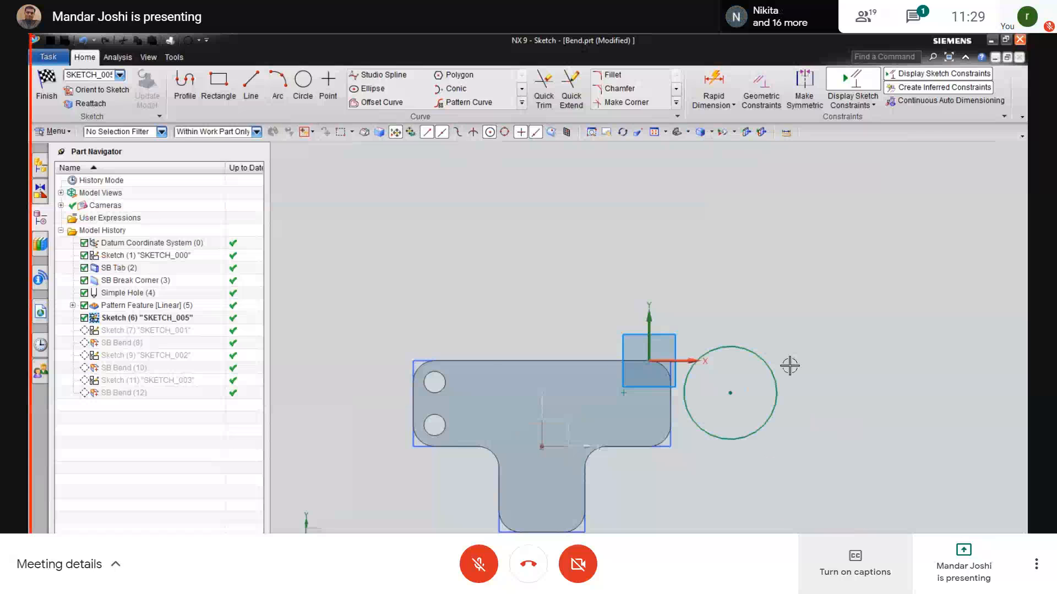
pyautogui.click(769, 361)
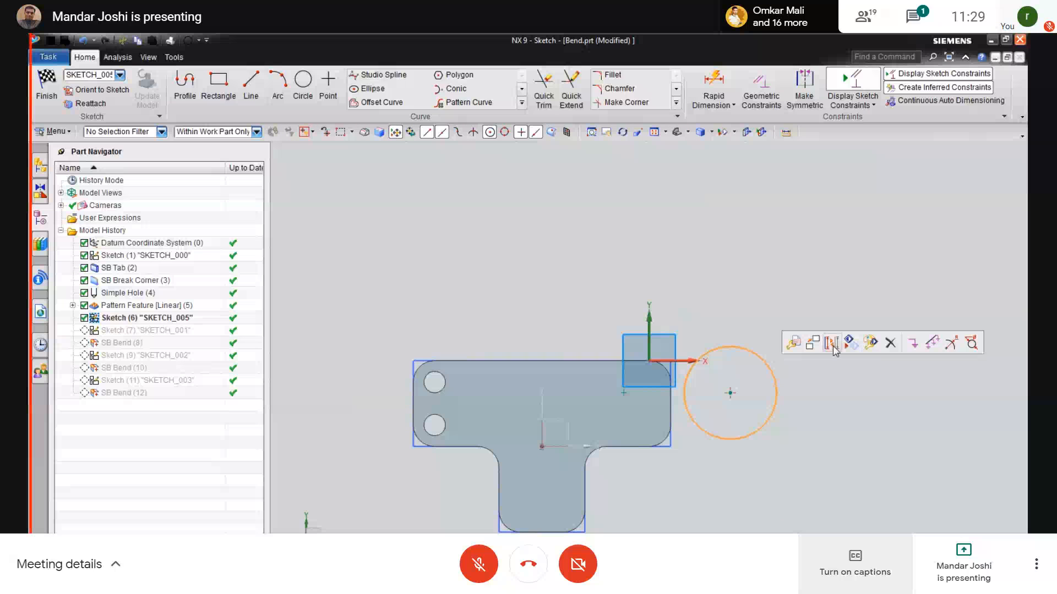
pyautogui.click(831, 343)
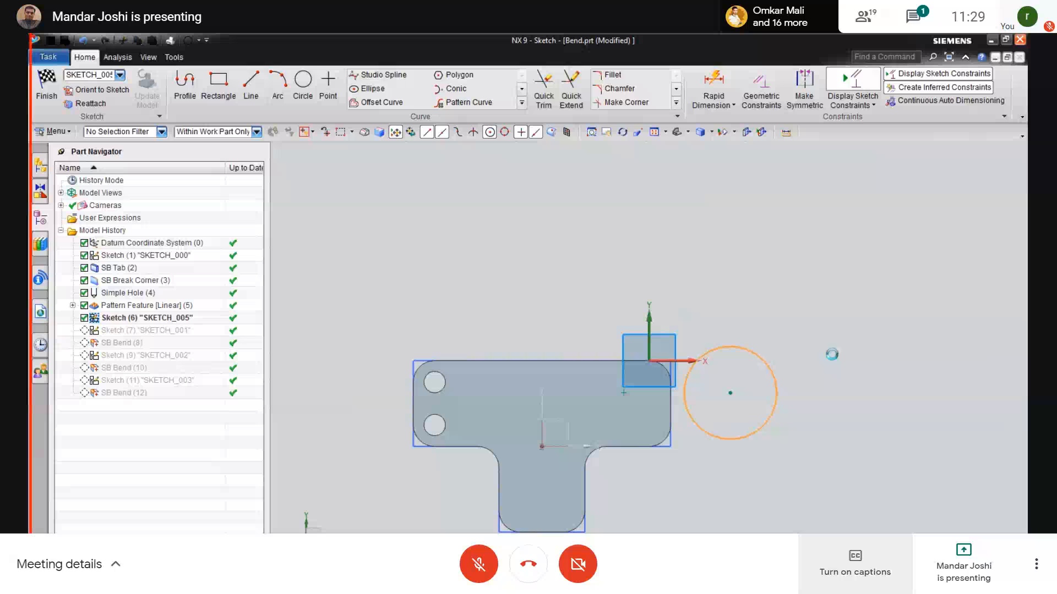
# Step: Make the reference circle concentric with the rounded upper-right corner of the tab
pyautogui.click(761, 107)
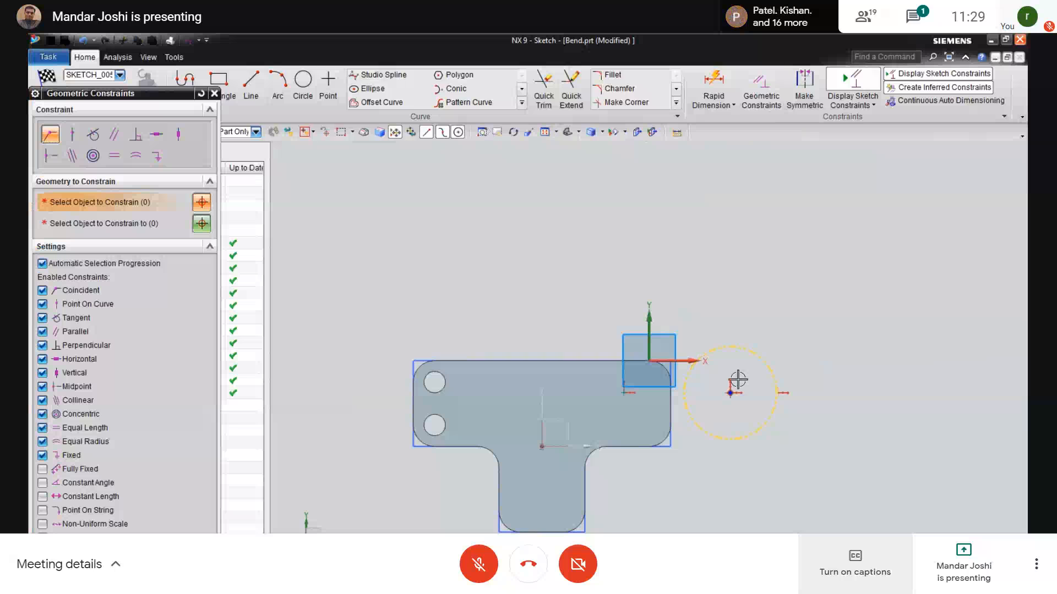
pyautogui.click(93, 157)
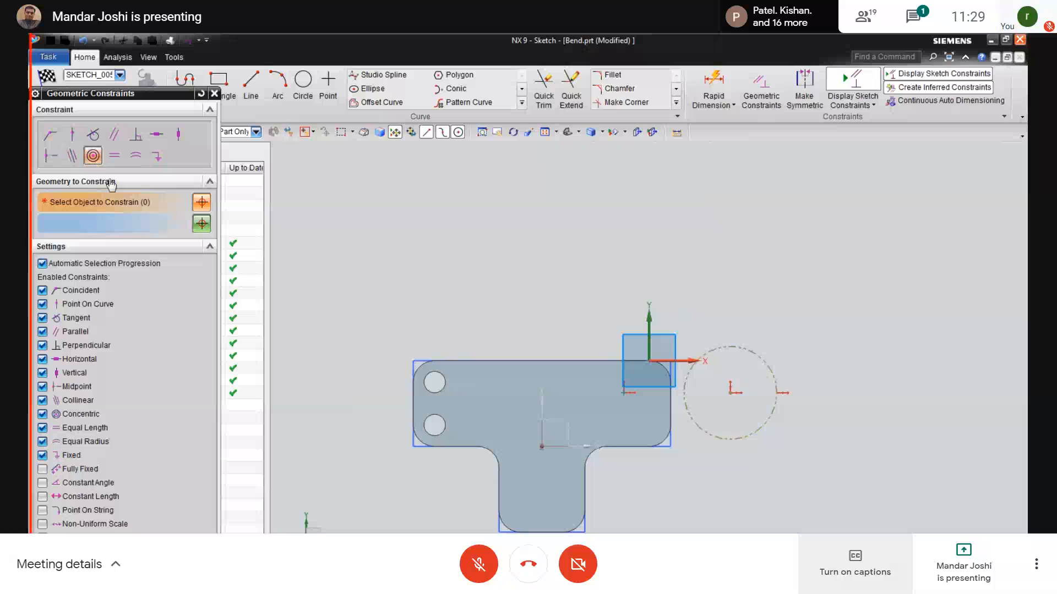
pyautogui.click(767, 360)
pyautogui.scroll(3, 715, 360)
pyautogui.click(646, 373)
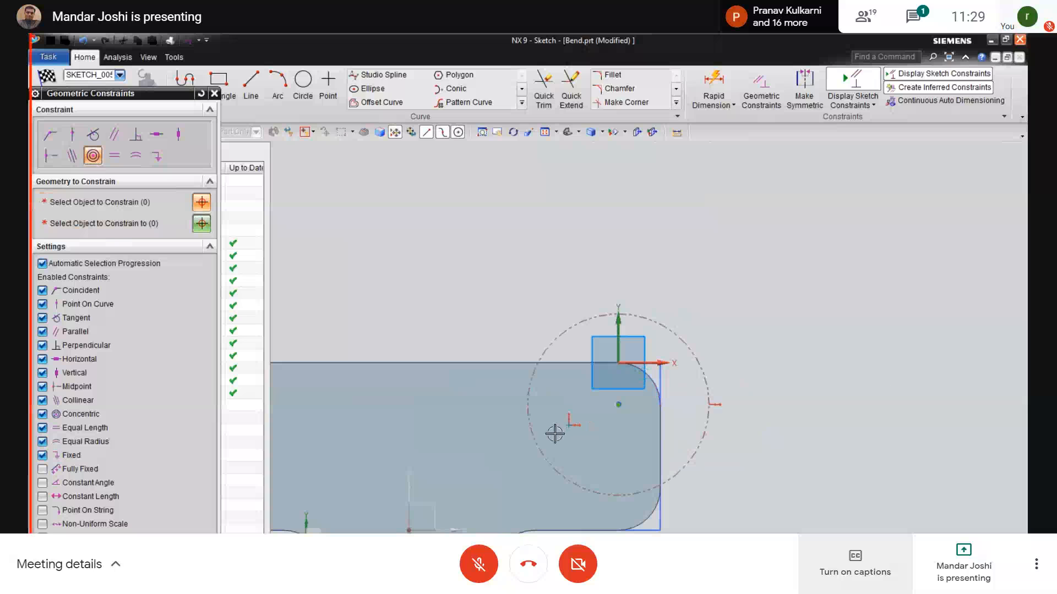
pyautogui.press('Escape')
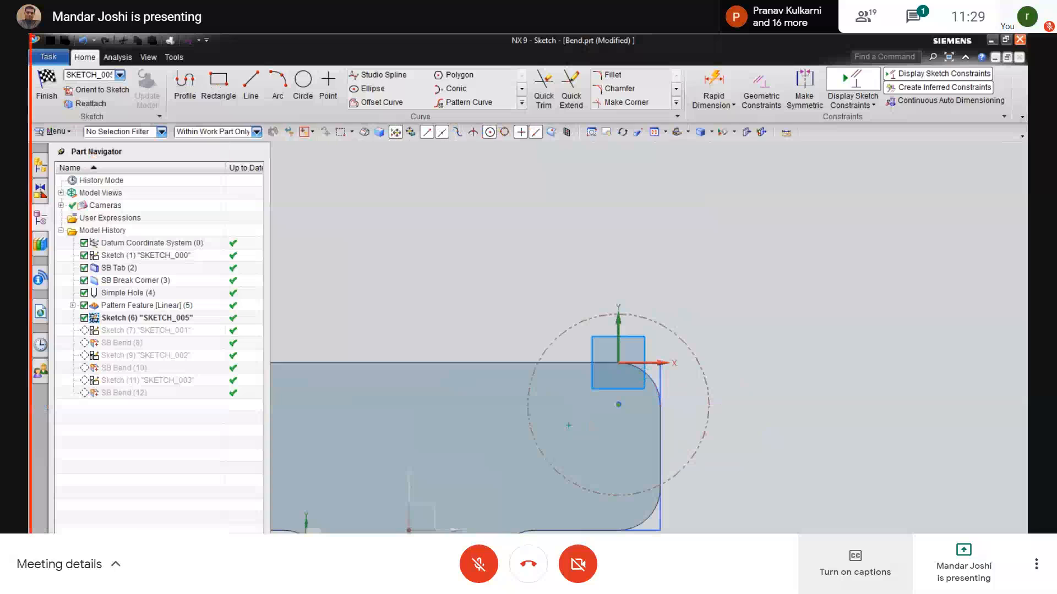
# Step: Constrain the hole's sketch point coincident with the centre of the reference circle
pyautogui.click(761, 99)
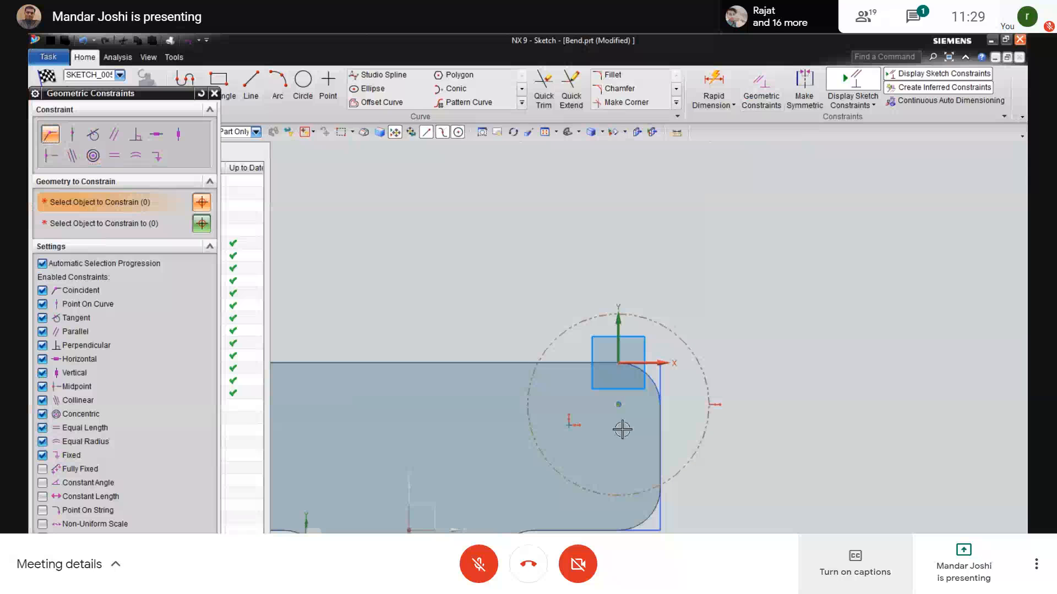
pyautogui.click(618, 405)
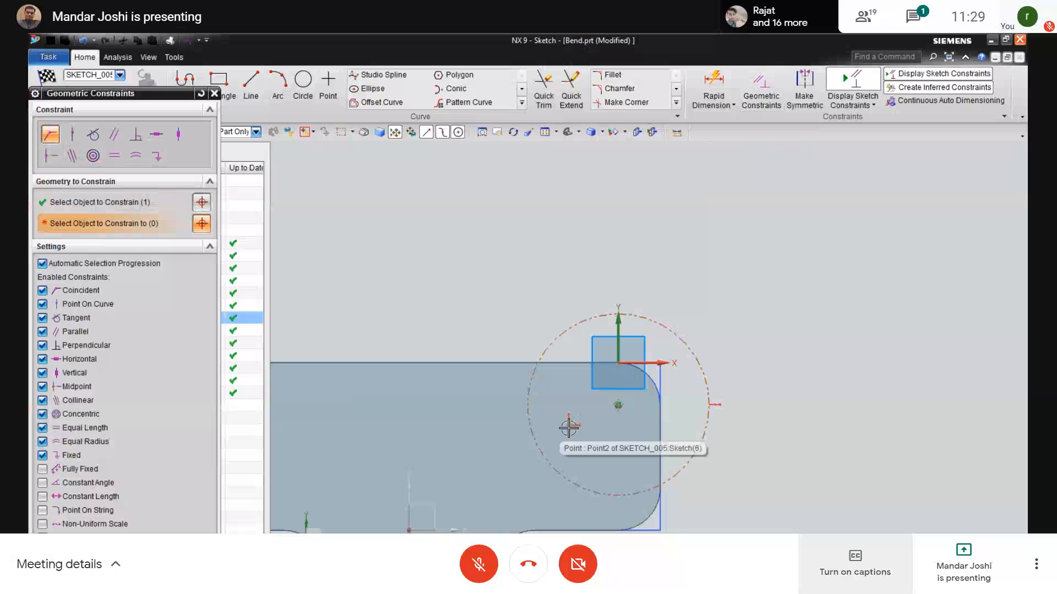
pyautogui.click(569, 427)
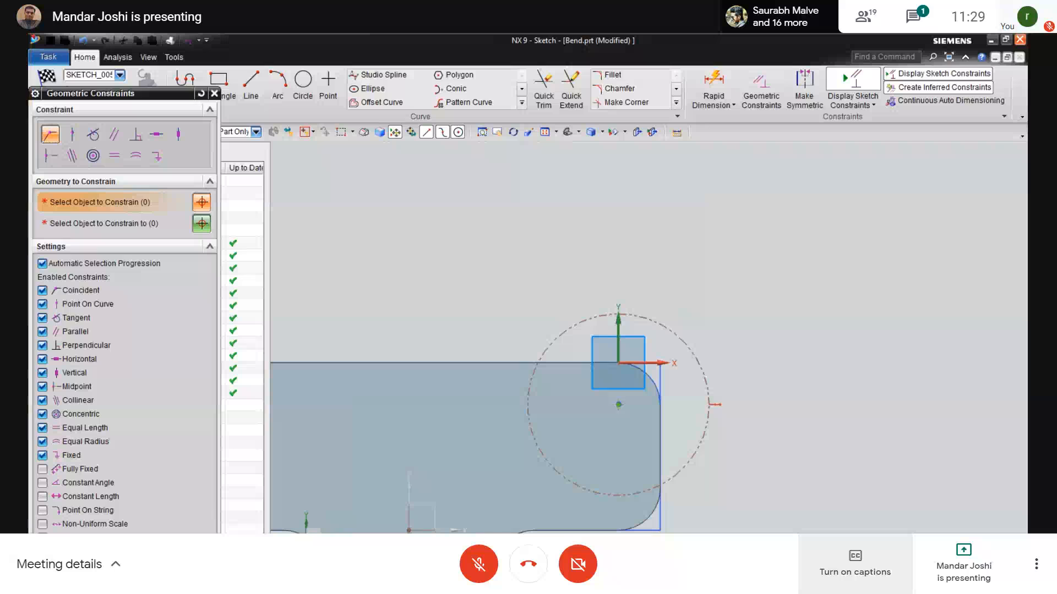
pyautogui.middleClick(615, 335)
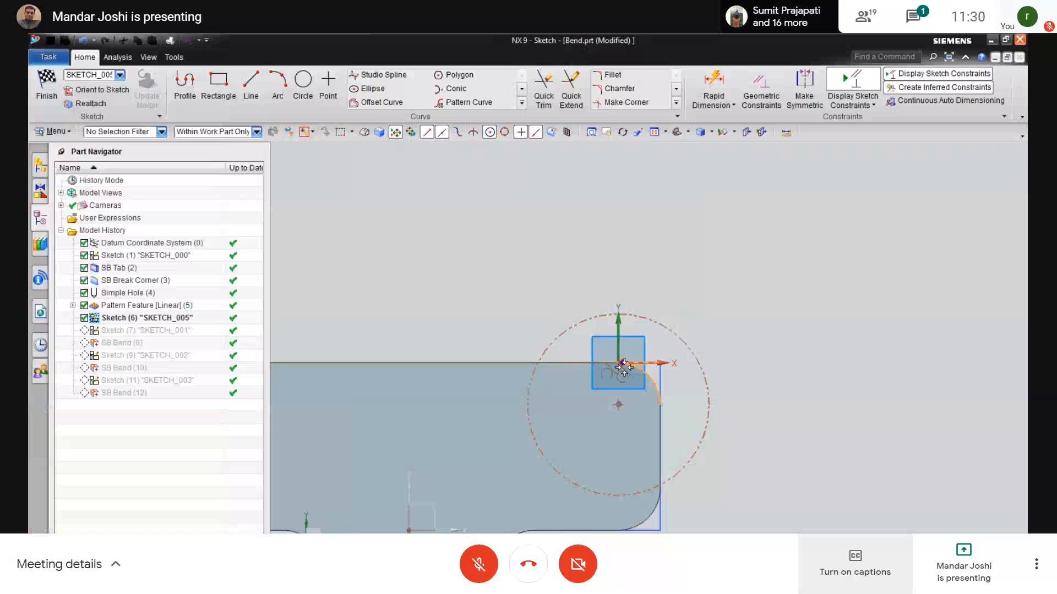
# Step: Shrink the reference circle around its centre, finish the sketch, and create the 10 mm simple hole through the tab
pyautogui.moveTo(623, 366); pyautogui.dragTo(585, 391)
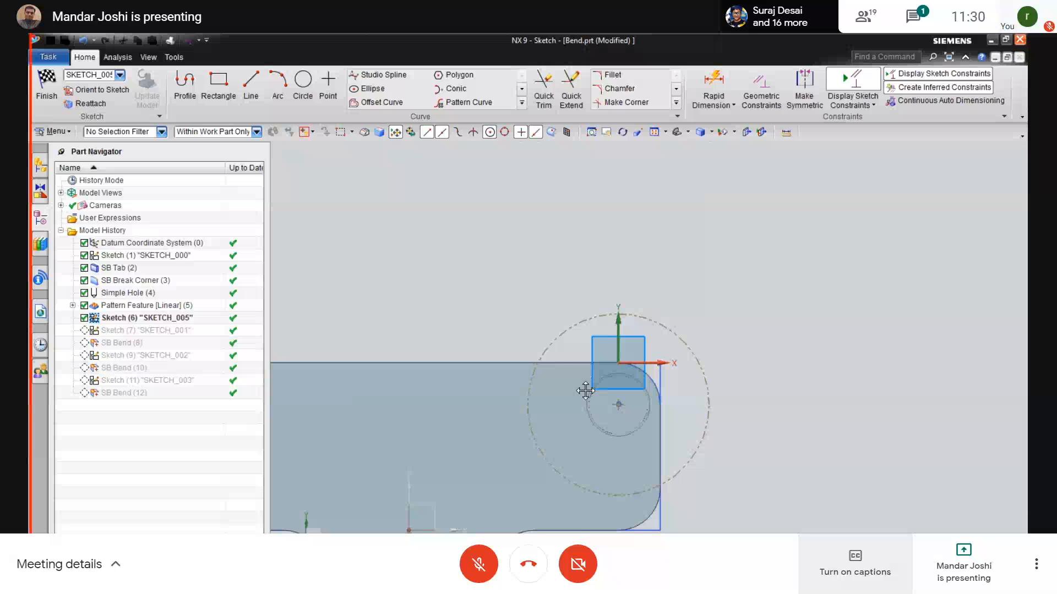
pyautogui.click(799, 432)
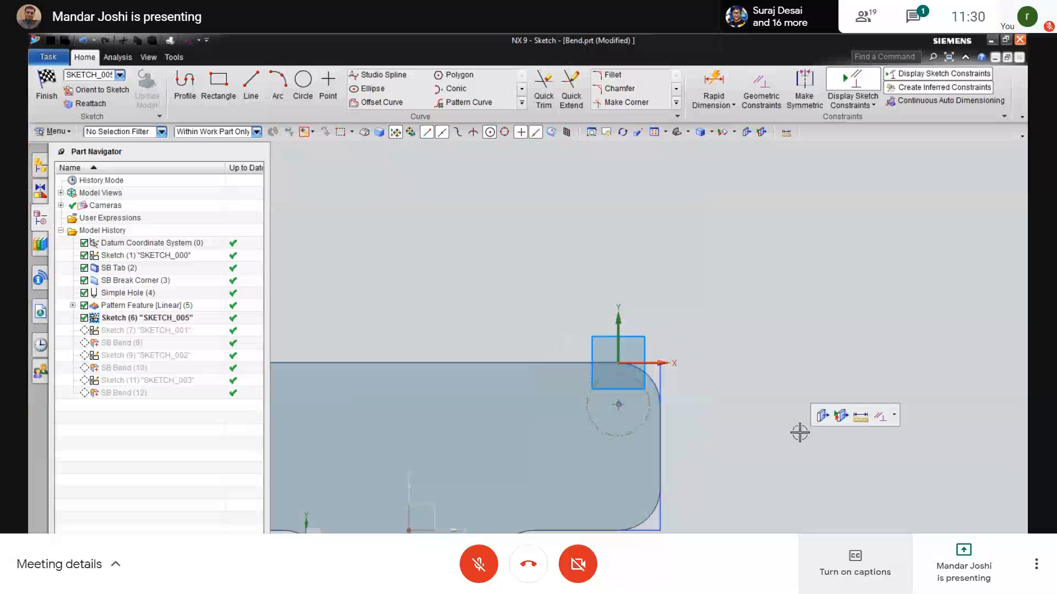
pyautogui.click(47, 93)
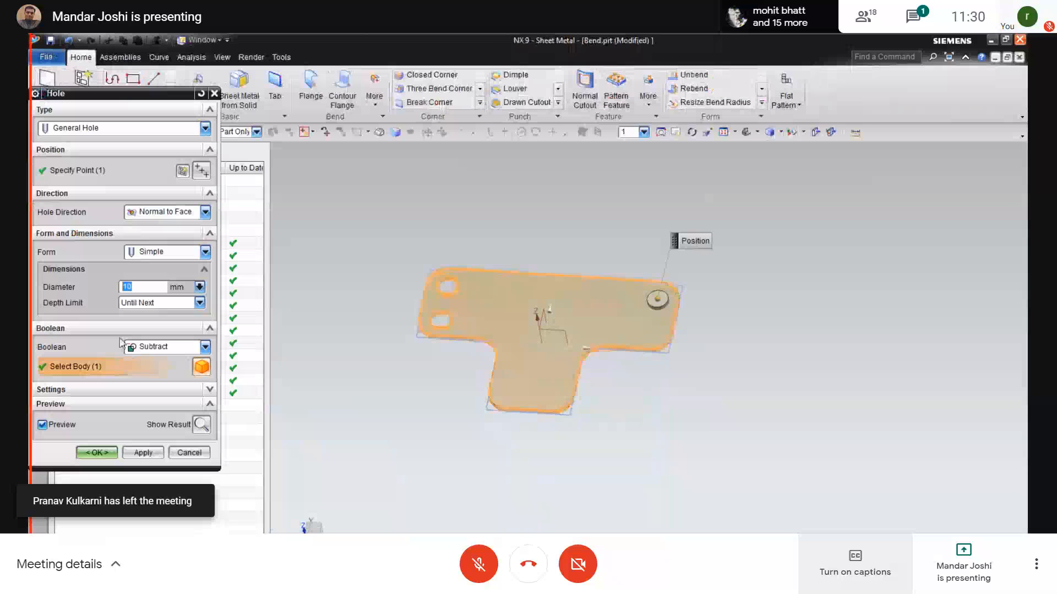
pyautogui.click(96, 453)
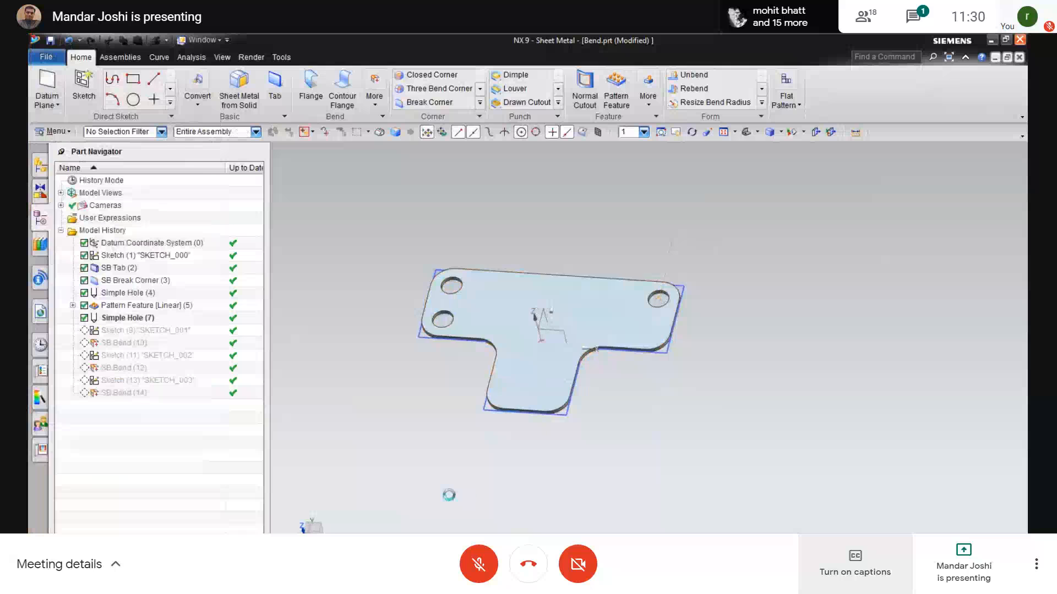
# Step: Pattern the new hole linearly along the reversed YC vector with a count of 2 and a 20 mm pitch
pyautogui.moveTo(437, 496)
pyautogui.mouseDown(button='middle')
pyautogui.moveTo(442, 460)
pyautogui.moveTo(436, 497)
pyautogui.mouseUp(button='middle')
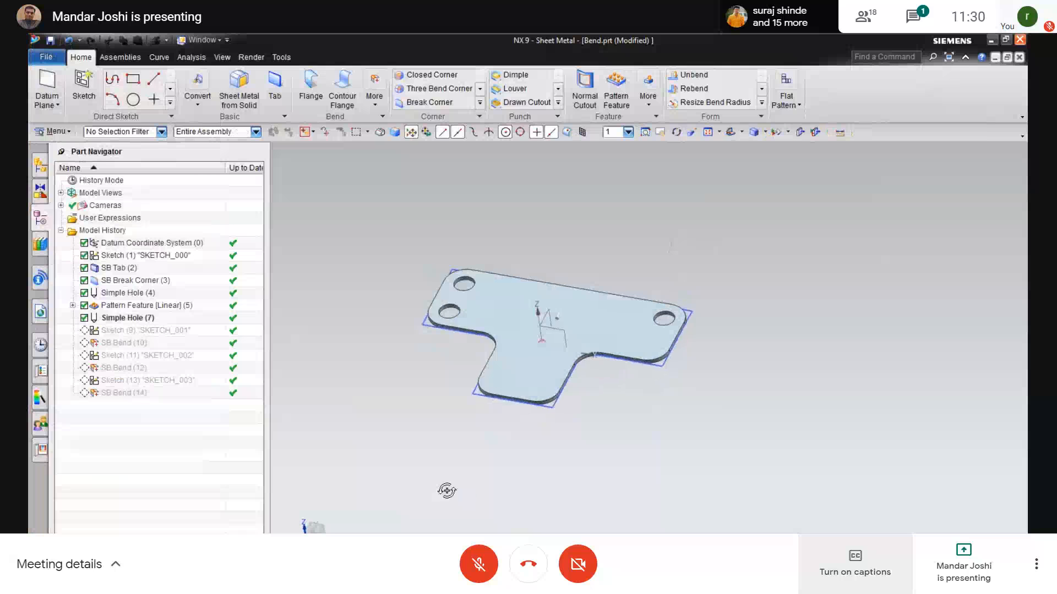
pyautogui.click(616, 88)
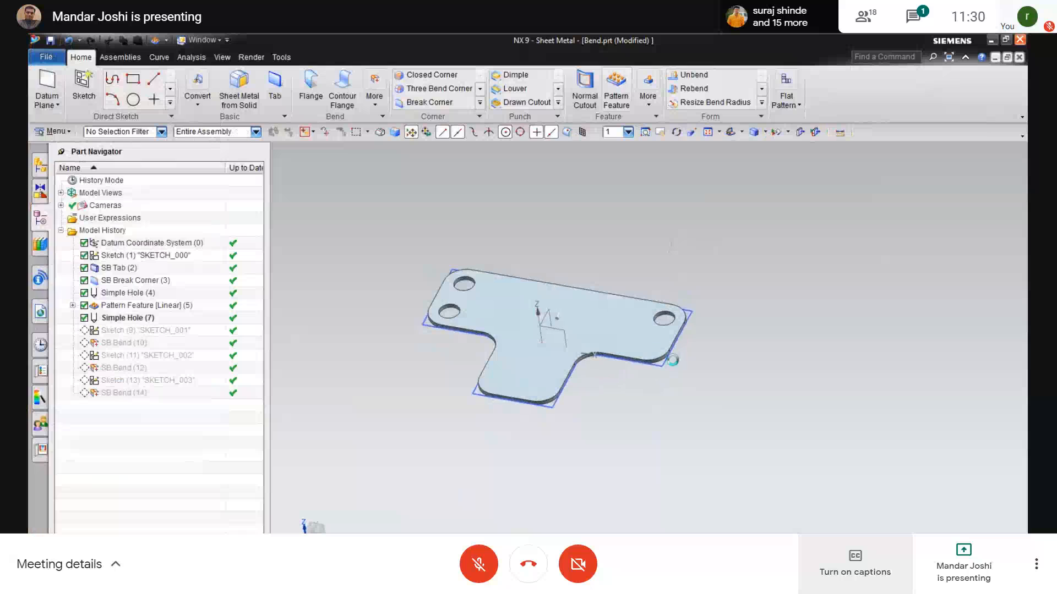
pyautogui.scroll(3, 699, 369)
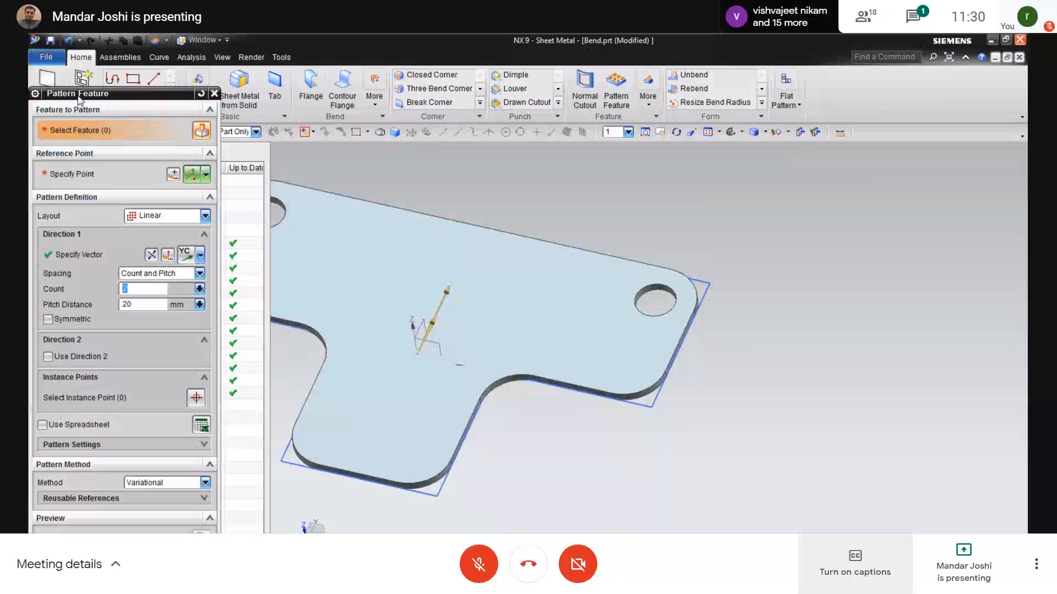
pyautogui.moveTo(81, 93); pyautogui.dragTo(216, 83)
pyautogui.click(122, 318)
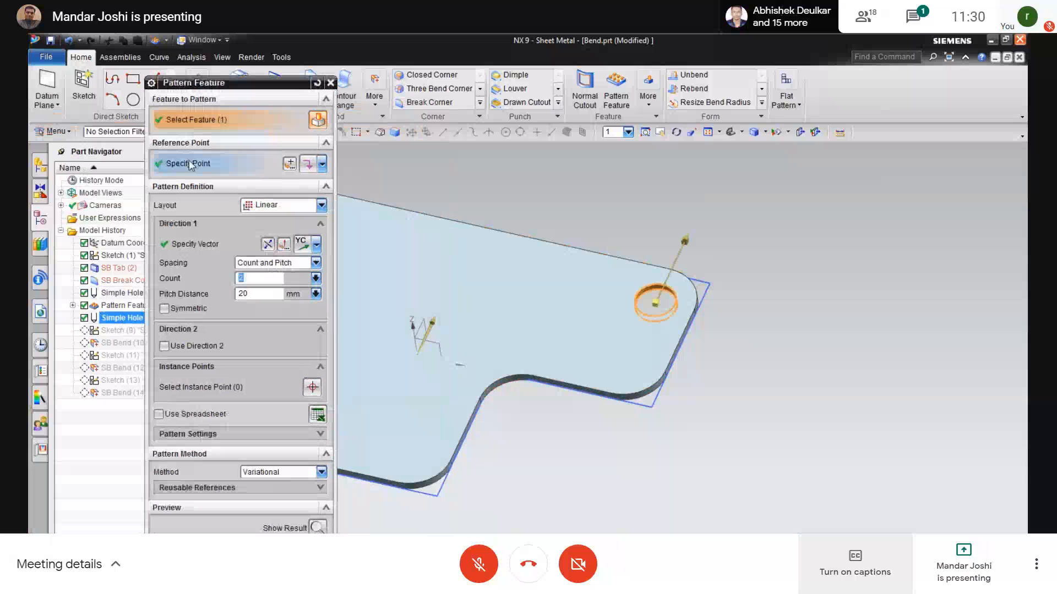
pyautogui.click(284, 244)
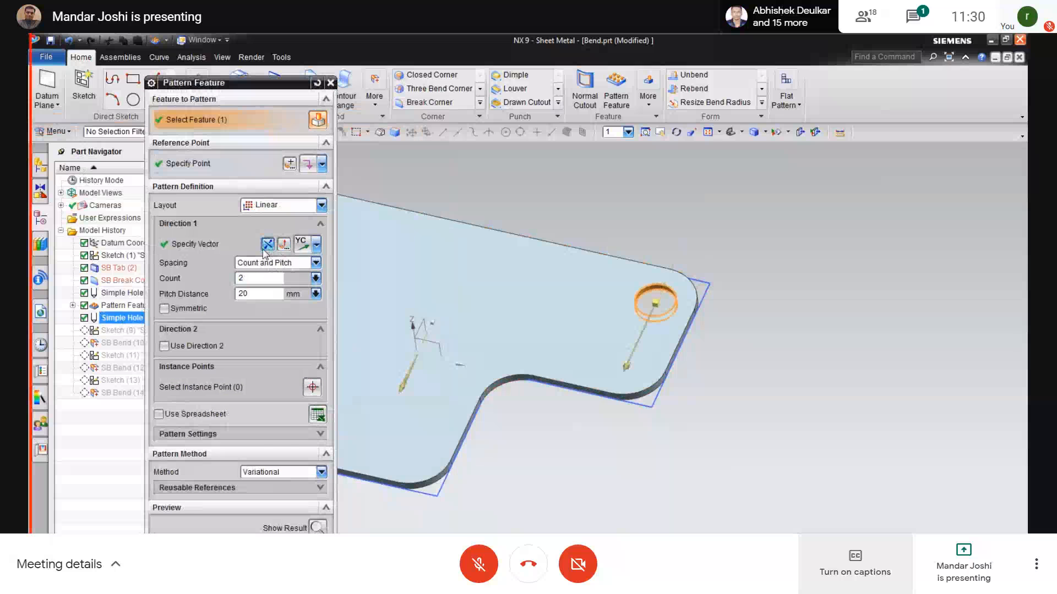
pyautogui.middleClick(580, 506)
pyautogui.scroll(-3, 604, 475)
pyautogui.moveTo(523, 469); pyautogui.dragTo(522, 502, button='middle')
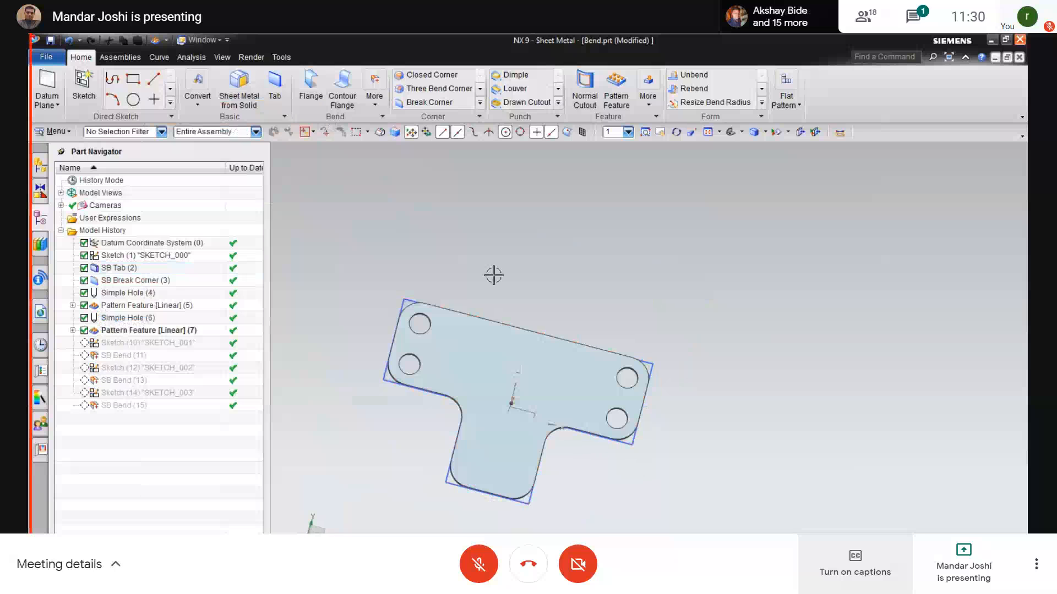
# Step: Make the last SB Bend in the model history the current feature and inspect the bent clip
pyautogui.click(531, 212)
pyautogui.moveTo(523, 247)
pyautogui.mouseDown(button='middle')
pyautogui.moveTo(514, 269)
pyautogui.moveTo(517, 252)
pyautogui.mouseUp(button='middle')
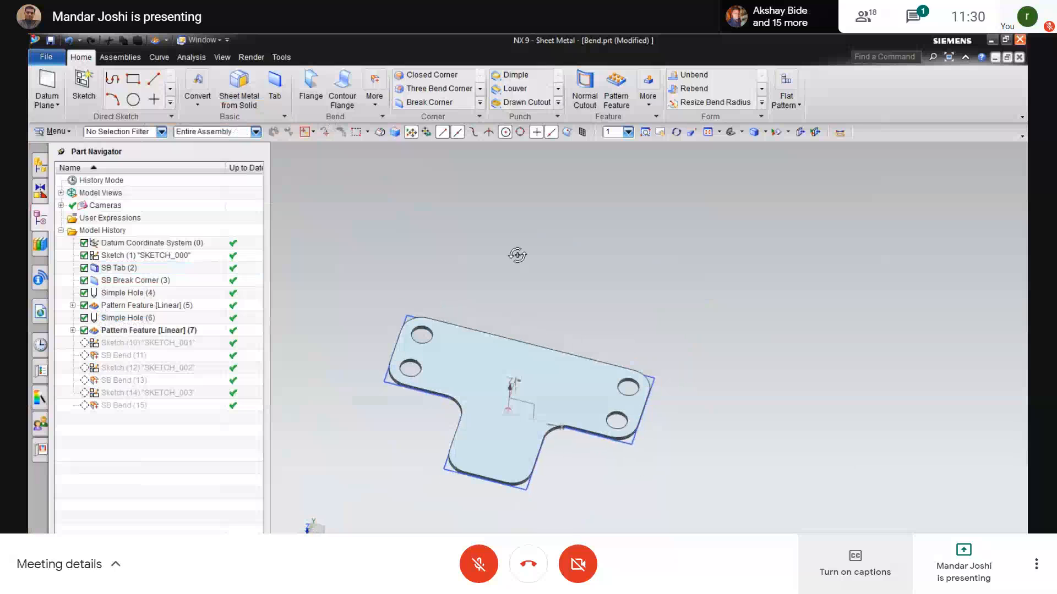
pyautogui.rightClick(141, 407)
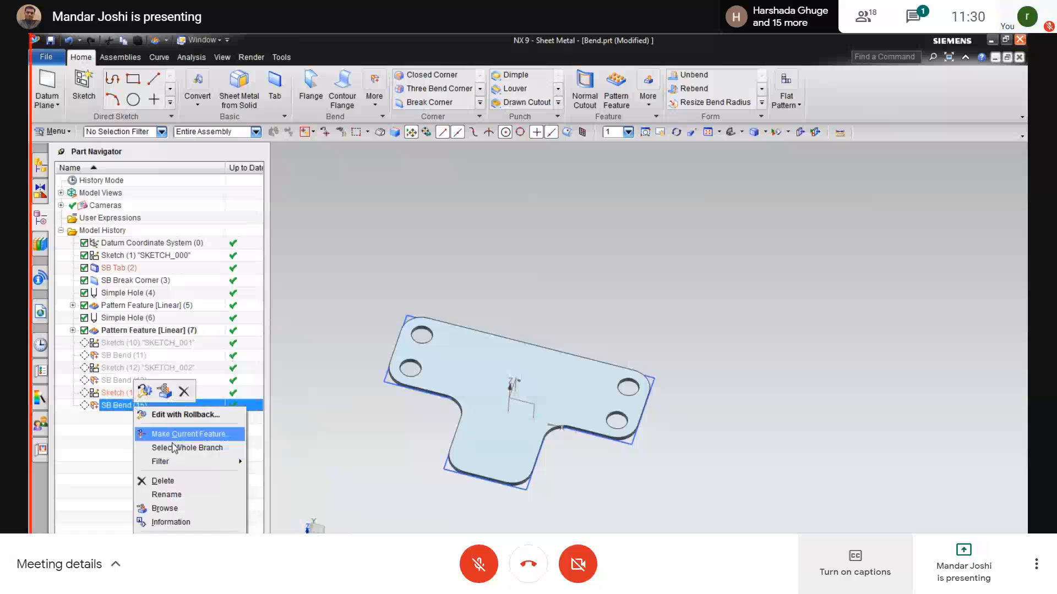
pyautogui.click(176, 434)
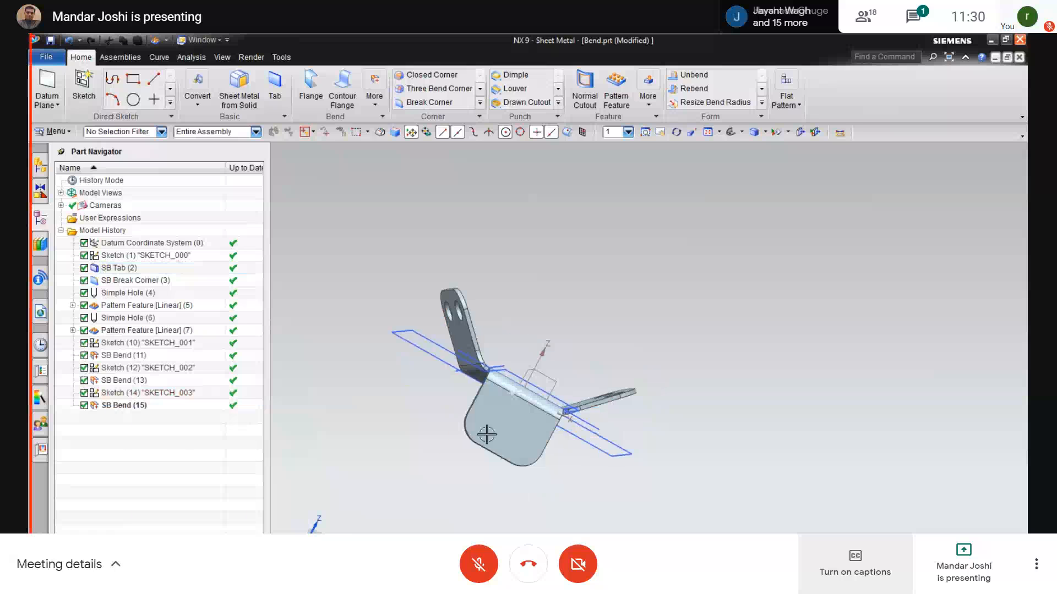
pyautogui.moveTo(507, 441); pyautogui.dragTo(406, 496, button='middle')
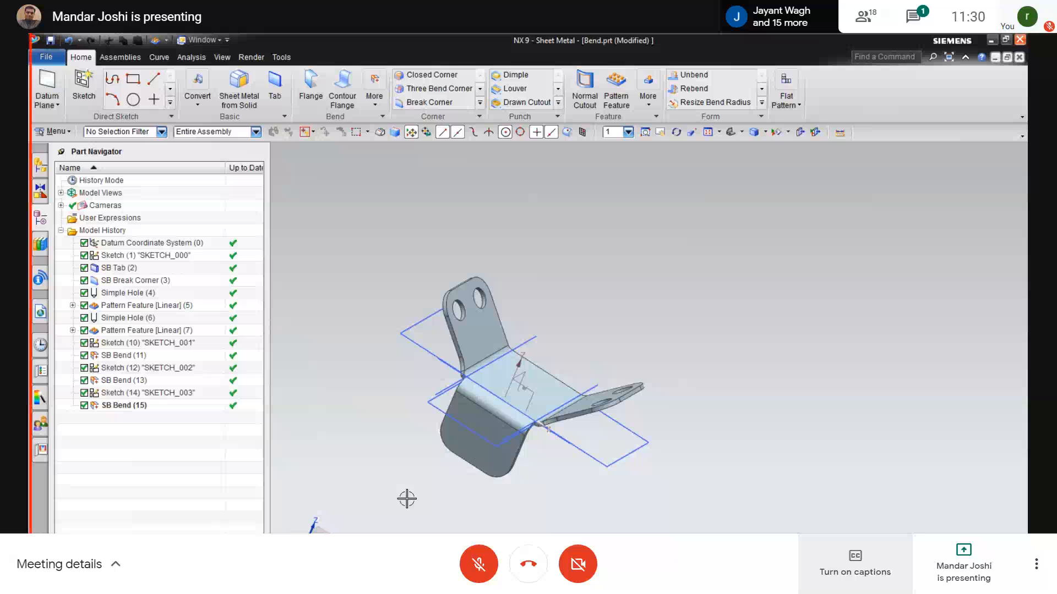
pyautogui.moveTo(407, 498)
pyautogui.mouseDown(button='middle')
pyautogui.moveTo(444, 488)
pyautogui.moveTo(427, 521)
pyautogui.moveTo(411, 515)
pyautogui.mouseUp(button='middle')
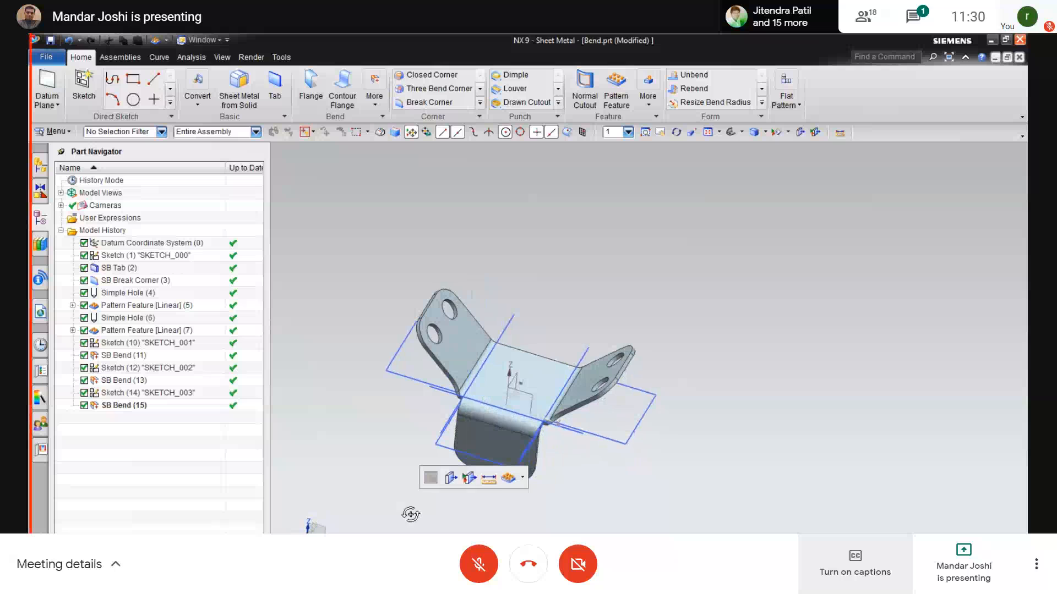
# Step: Check the Metal Support Clip PDF drawing for the remaining features and return to the NX model
pyautogui.click(648, 106)
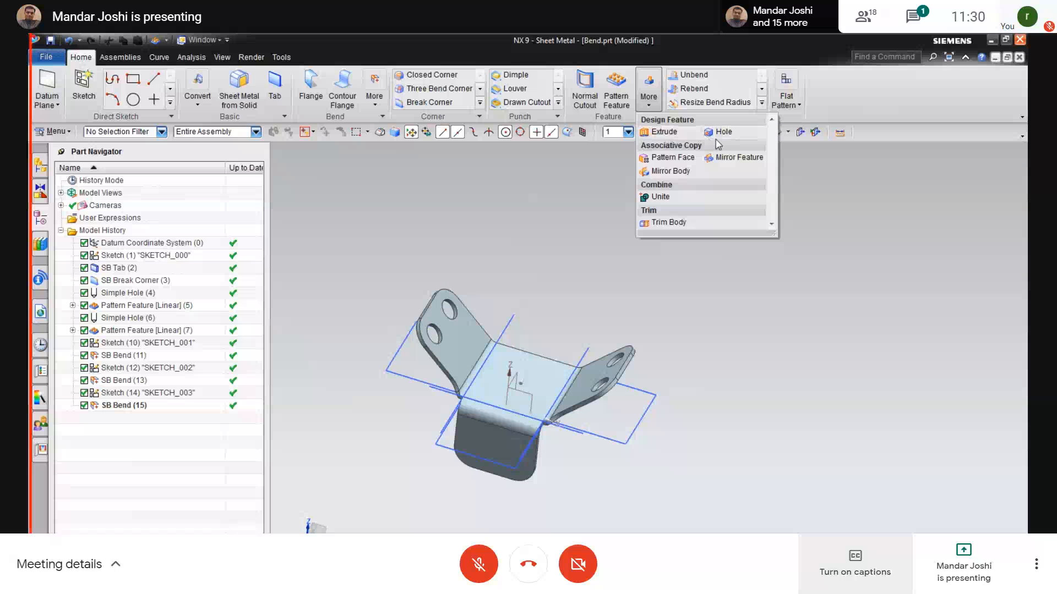
pyautogui.moveTo(719, 478); pyautogui.dragTo(715, 463, button='middle')
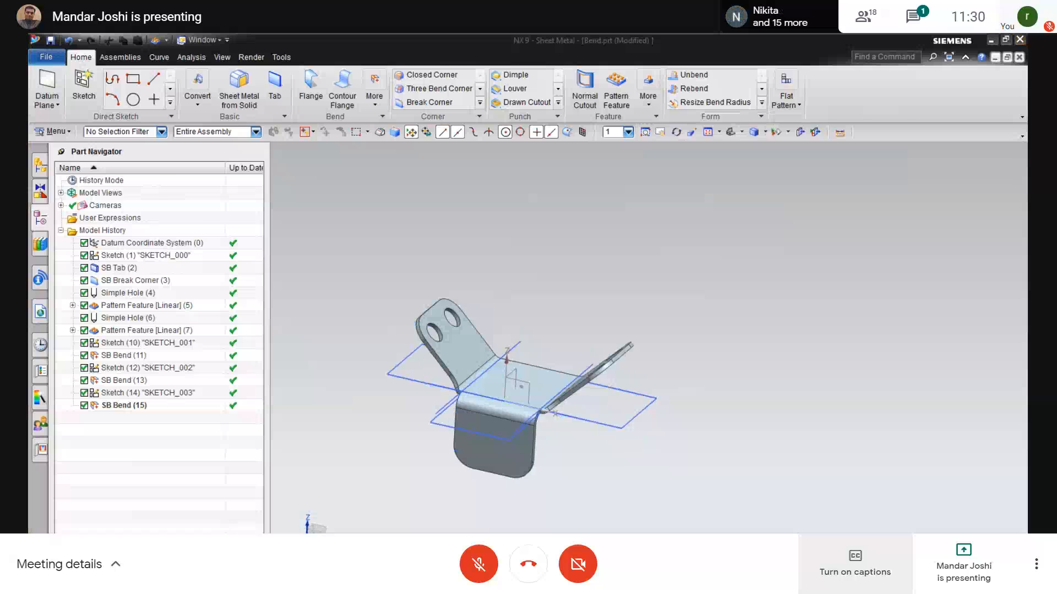
pyautogui.hotkey('alt', 'Tab')
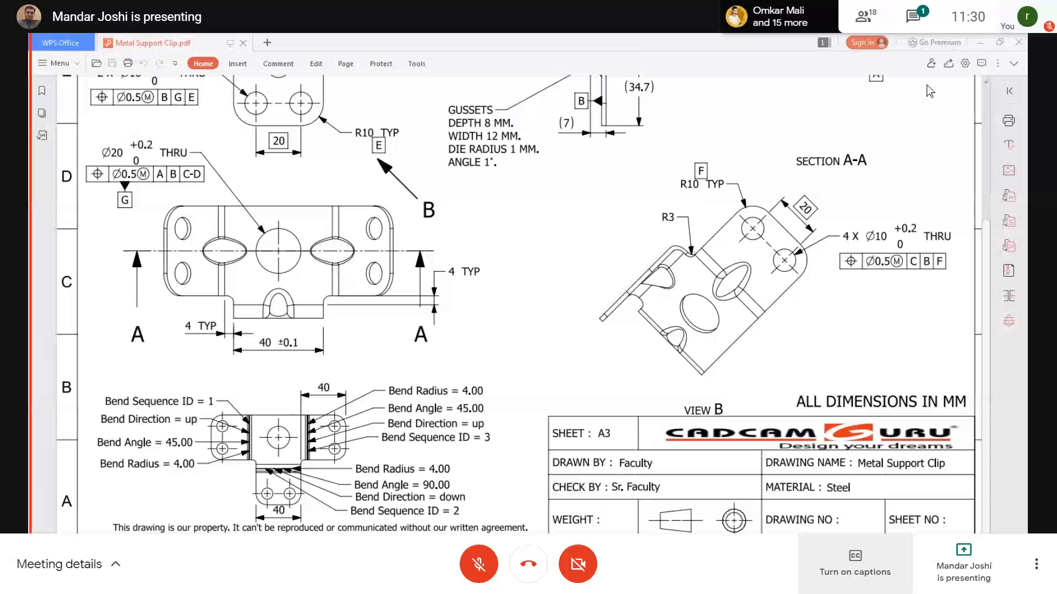
pyautogui.click(985, 46)
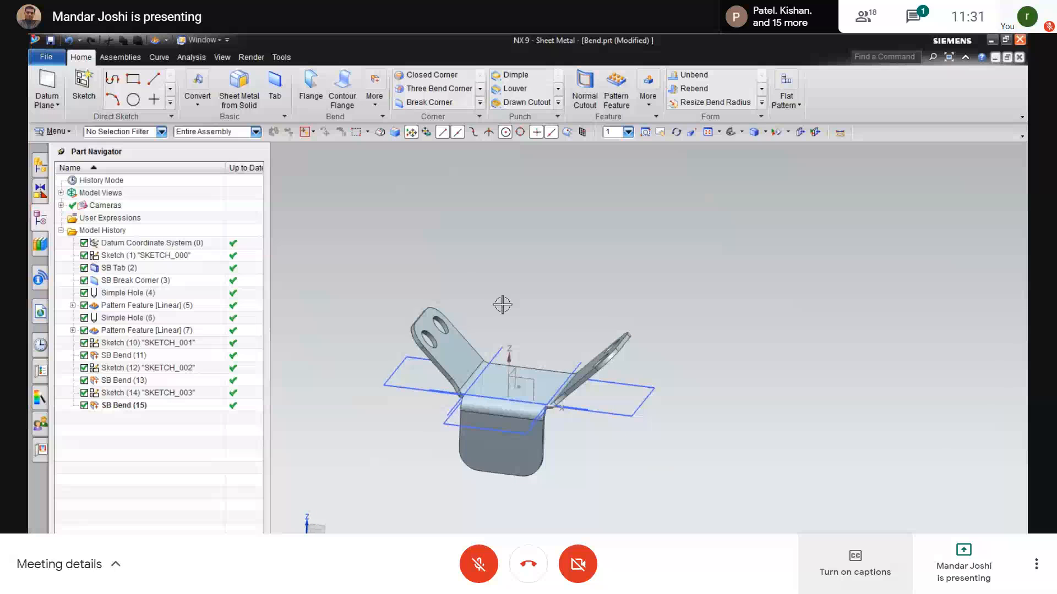
# Step: Start a gusset with the Automatic Profile type and review the gusset specifications in the PDF drawing
pyautogui.moveTo(502, 304); pyautogui.dragTo(489, 275, button='middle')
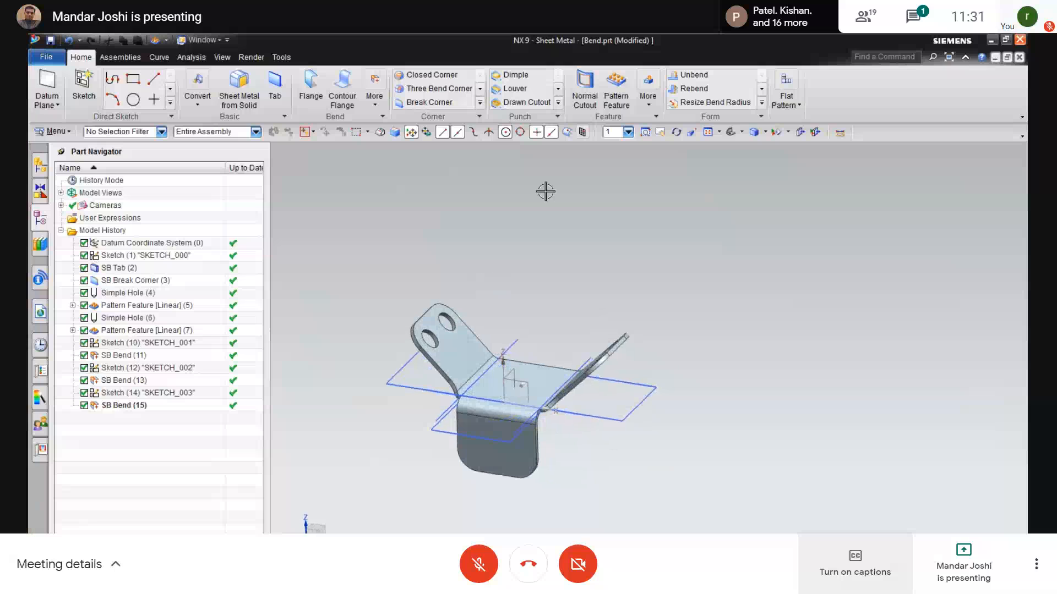
pyautogui.click(558, 104)
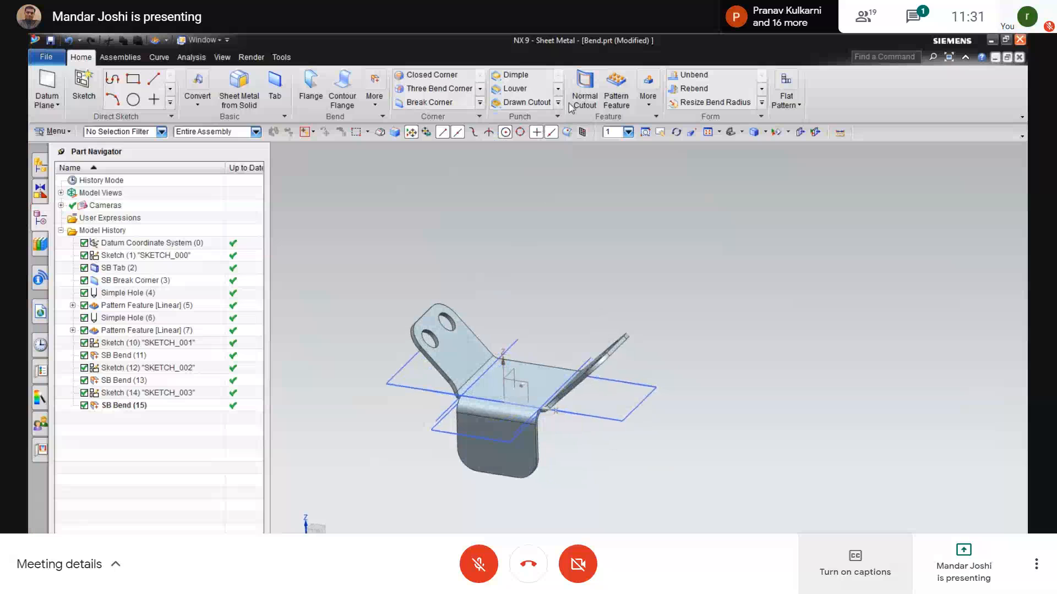
pyautogui.click(558, 102)
pyautogui.click(515, 144)
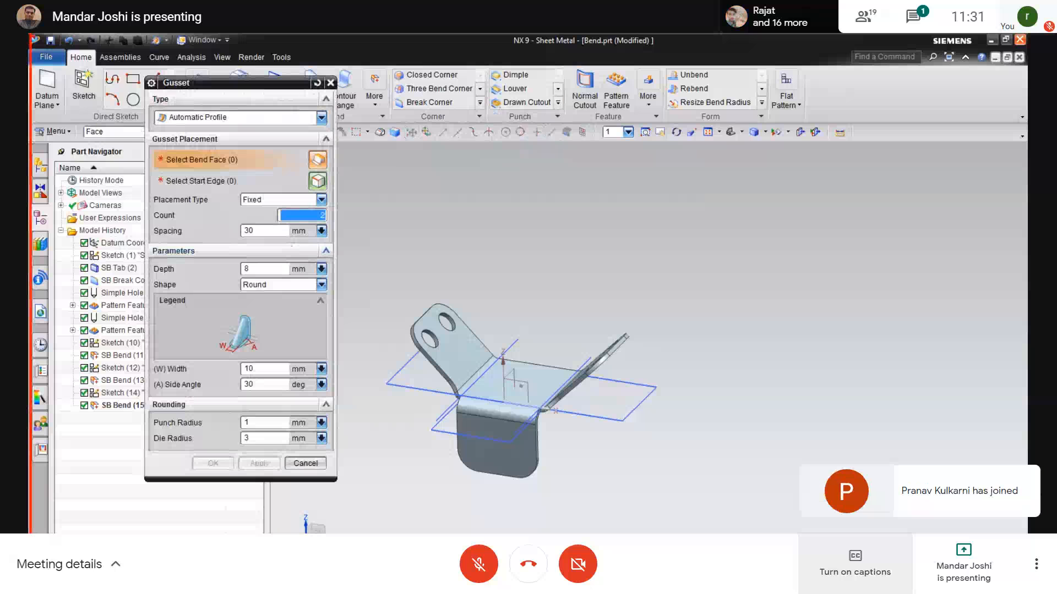
pyautogui.hotkey('alt', 'Tab')
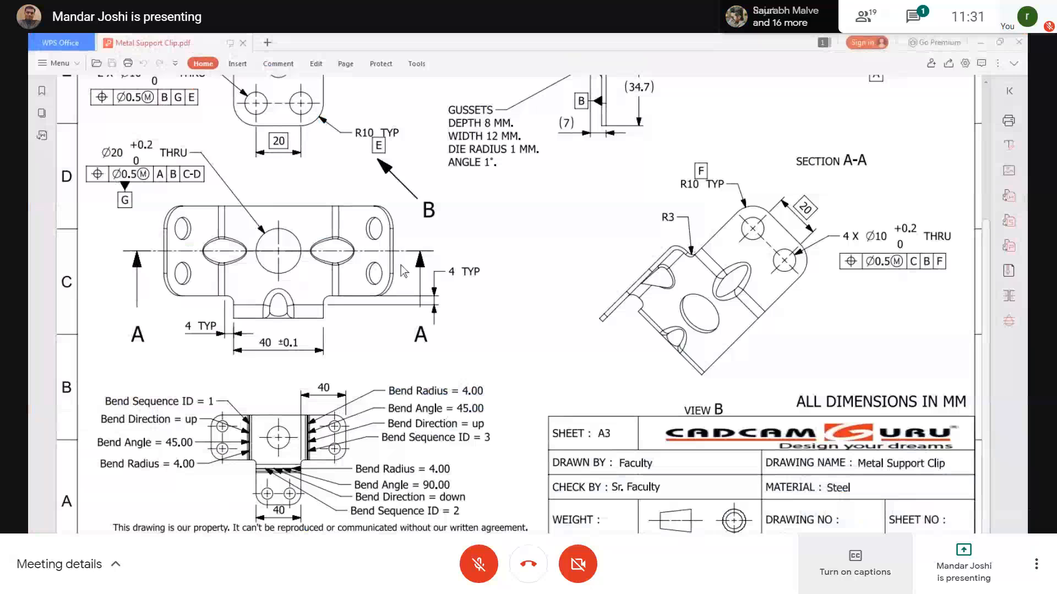
pyautogui.scroll(3, 399, 280)
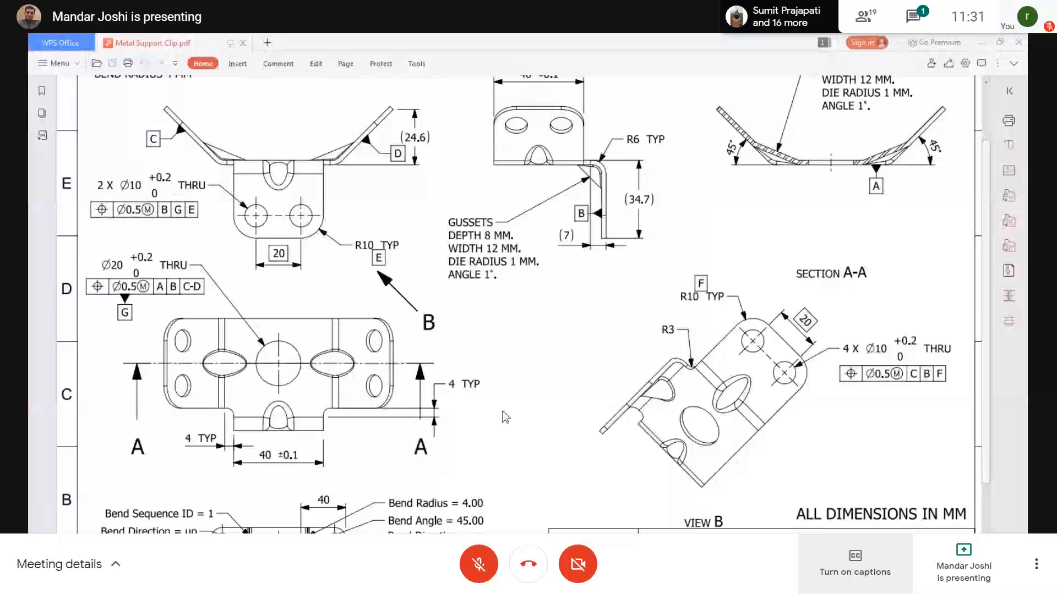
pyautogui.scroll(3, 505, 417)
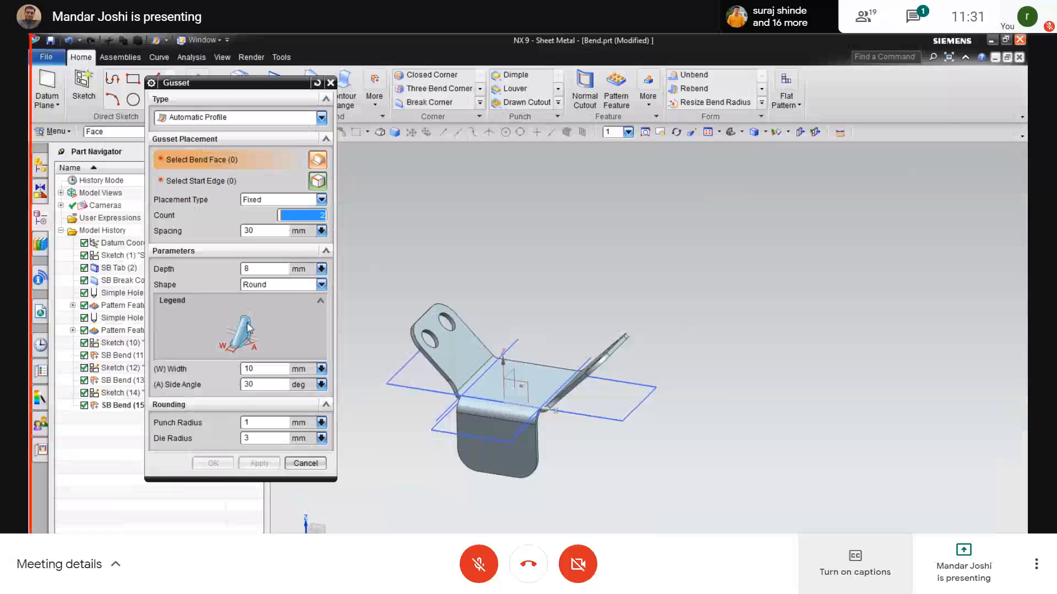
# Step: Try the Square gusset shape and return the shape to Round
pyautogui.click(277, 286)
pyautogui.click(266, 306)
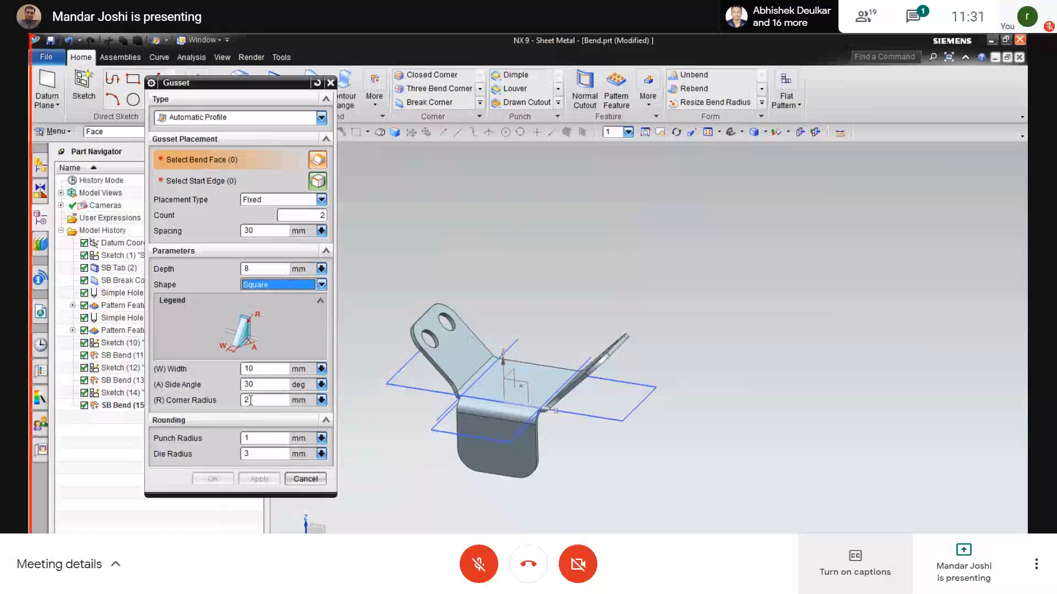
pyautogui.click(259, 285)
pyautogui.click(255, 307)
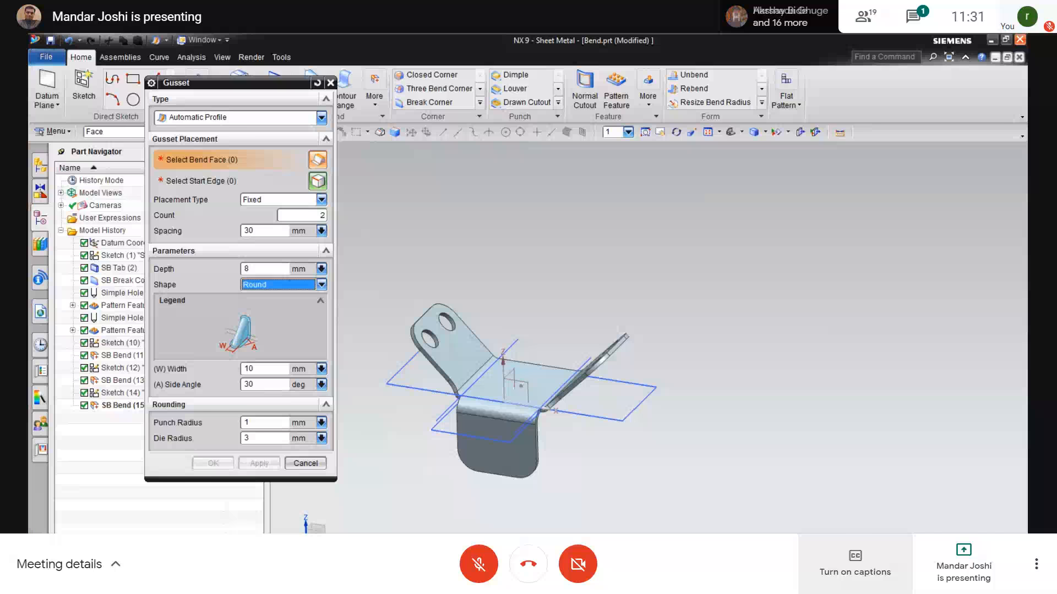
# Step: Consult the gusset notes in the PDF drawing and set the gusset width to 12 mm in NX
pyautogui.hotkey('alt', 'Tab')
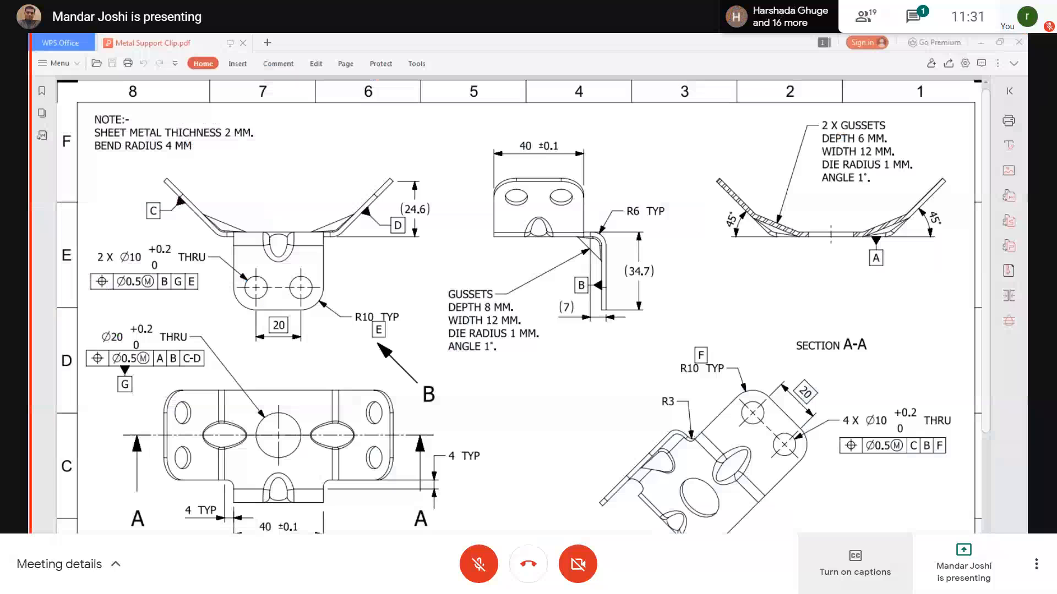
pyautogui.hotkey('alt', 'Tab')
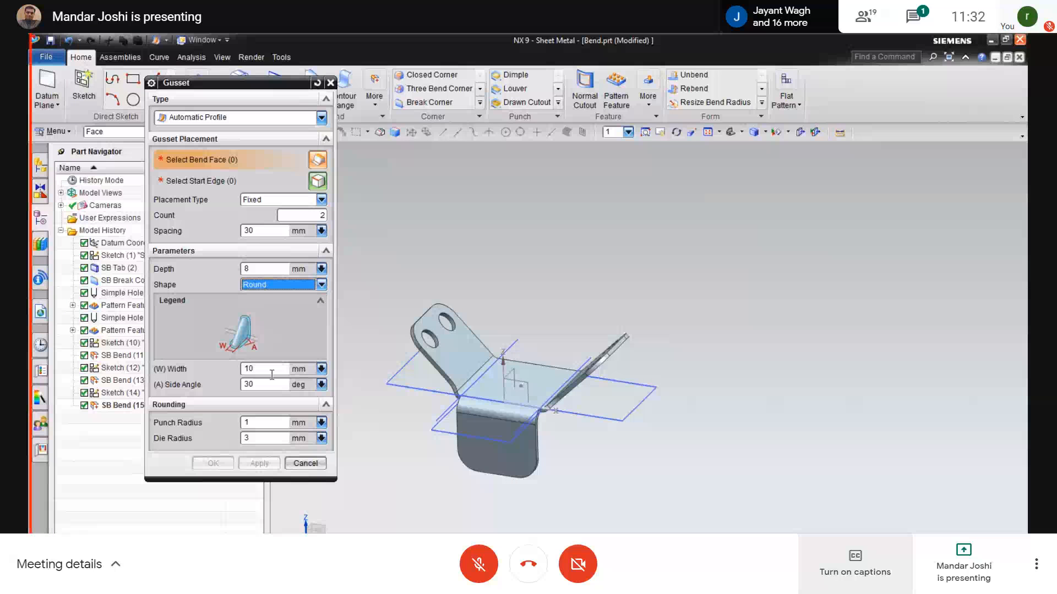
pyautogui.press('Tab')
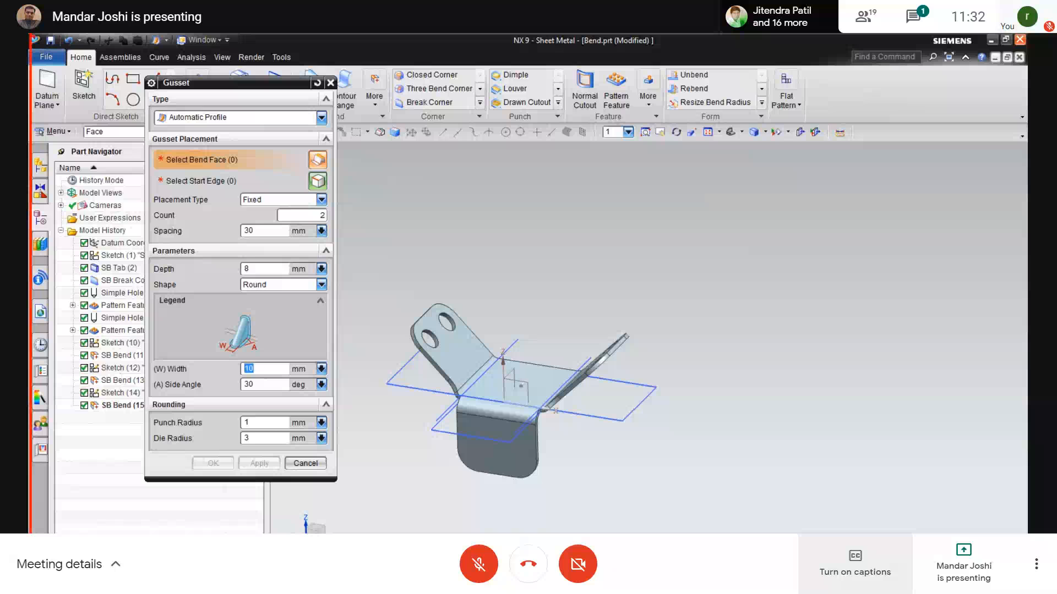
pyautogui.hotkey('alt', 'Tab')
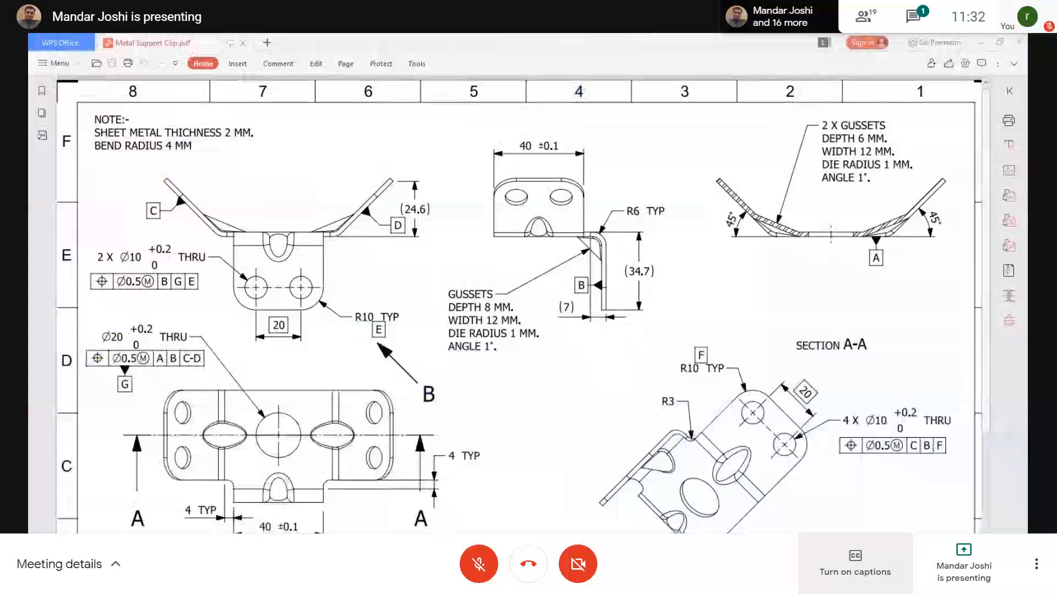
pyautogui.hotkey('alt', 'Tab')
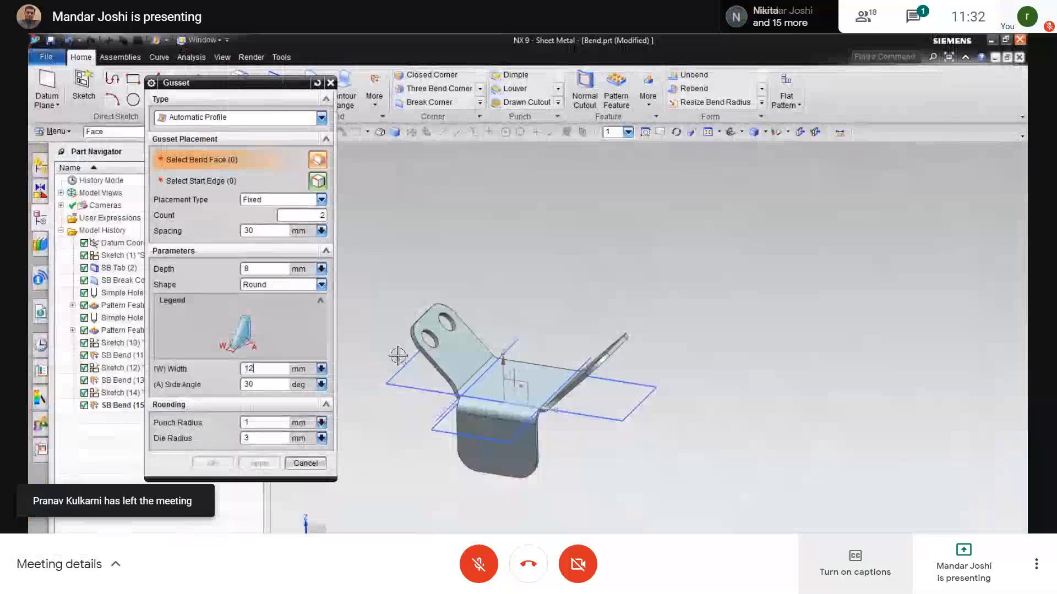
# Step: Consult the gusset notes in the Metal Support Clip drawing and set the gusset depth to 6 mm, keeping the Round shape
pyautogui.hotkey('alt', 'Tab')
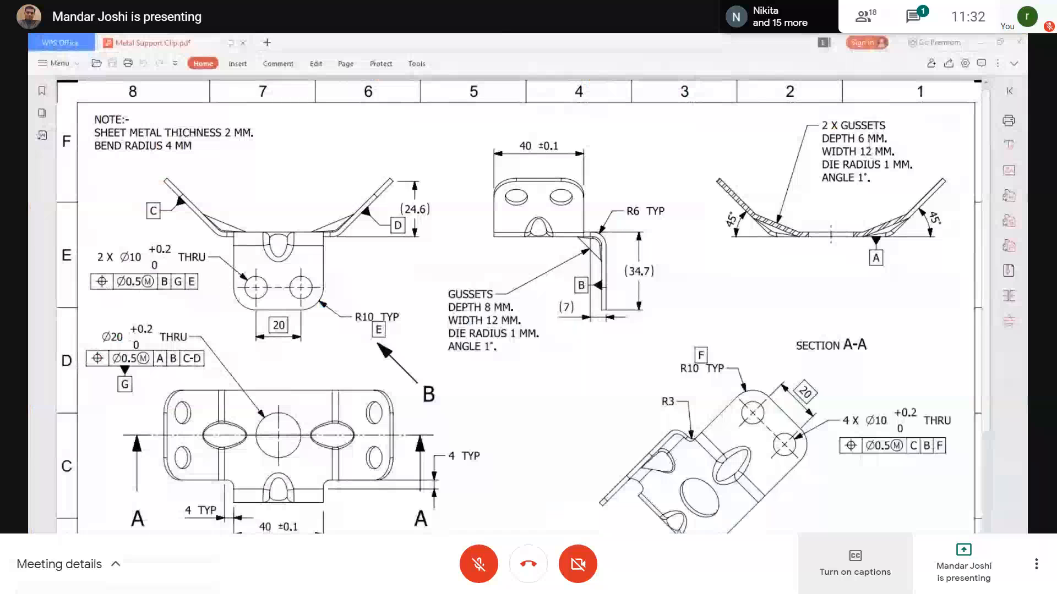
pyautogui.hotkey('alt', 'Tab')
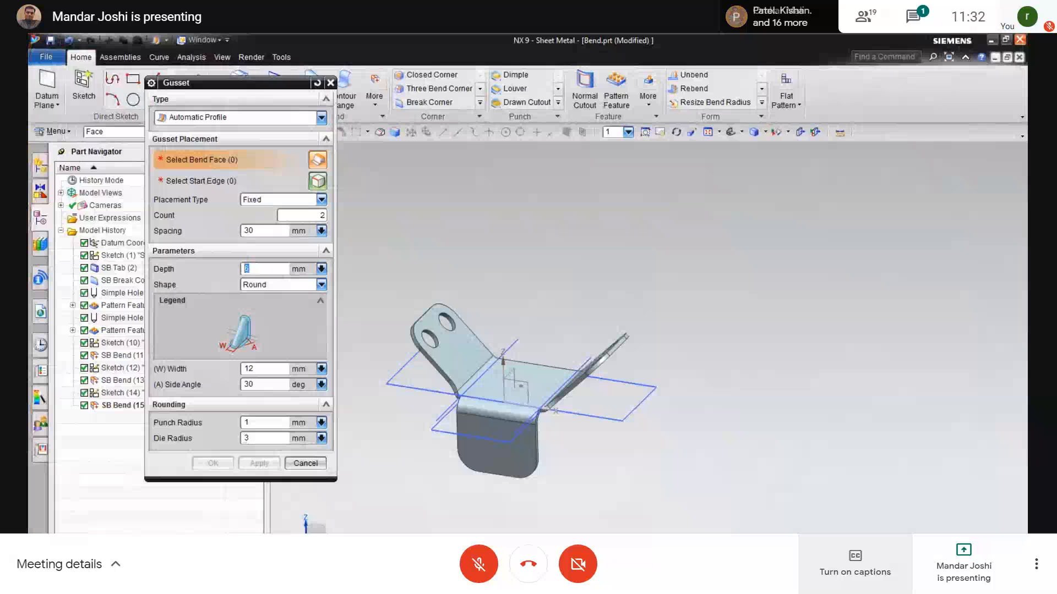
pyautogui.hotkey('alt', 'Tab')
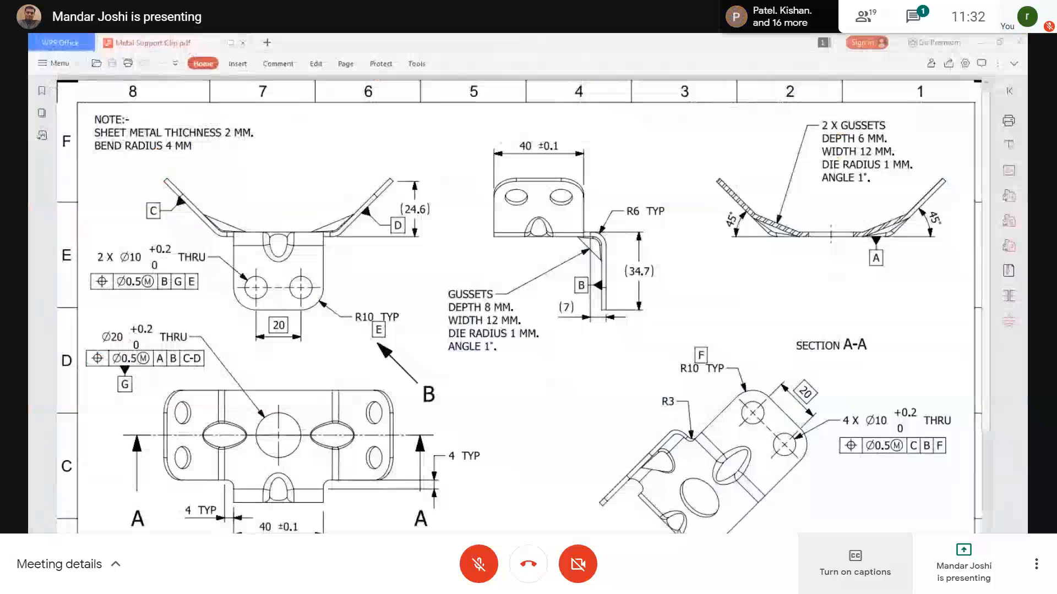
pyautogui.hotkey('alt', 'Tab')
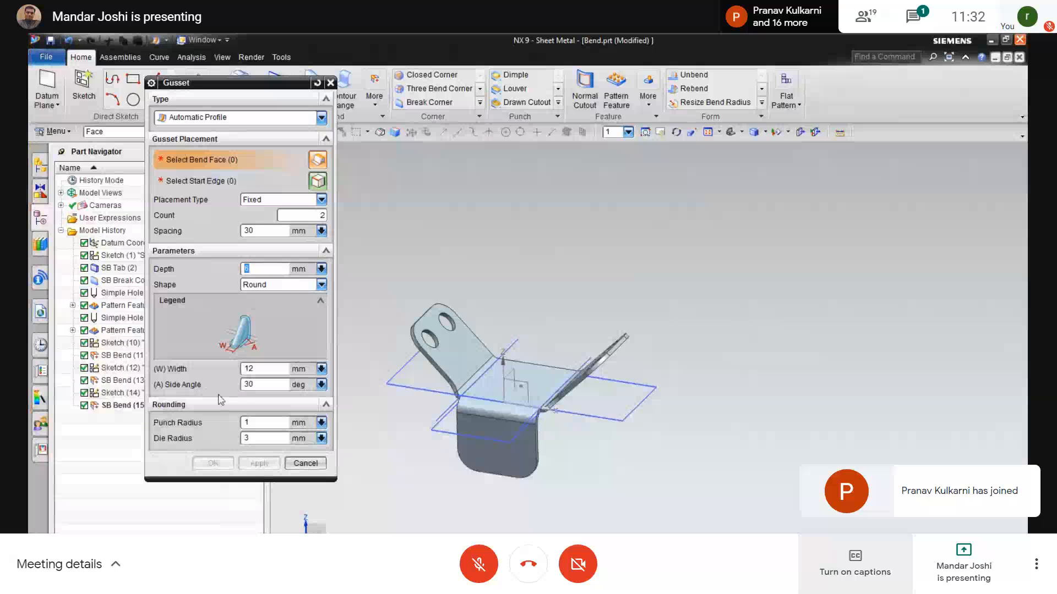
pyautogui.click(286, 289)
pyautogui.click(272, 309)
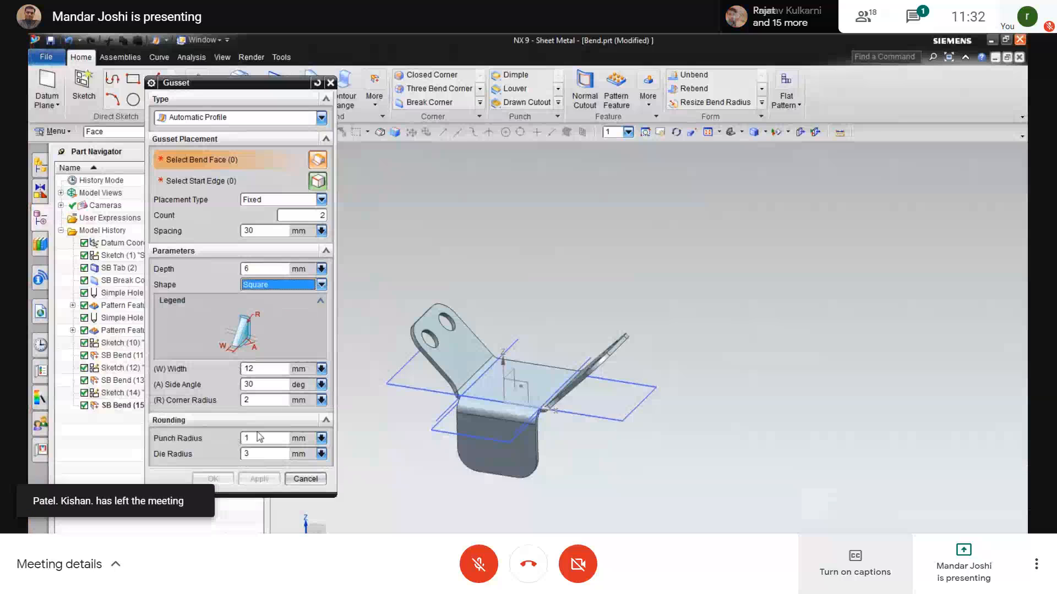
pyautogui.click(263, 287)
pyautogui.click(263, 308)
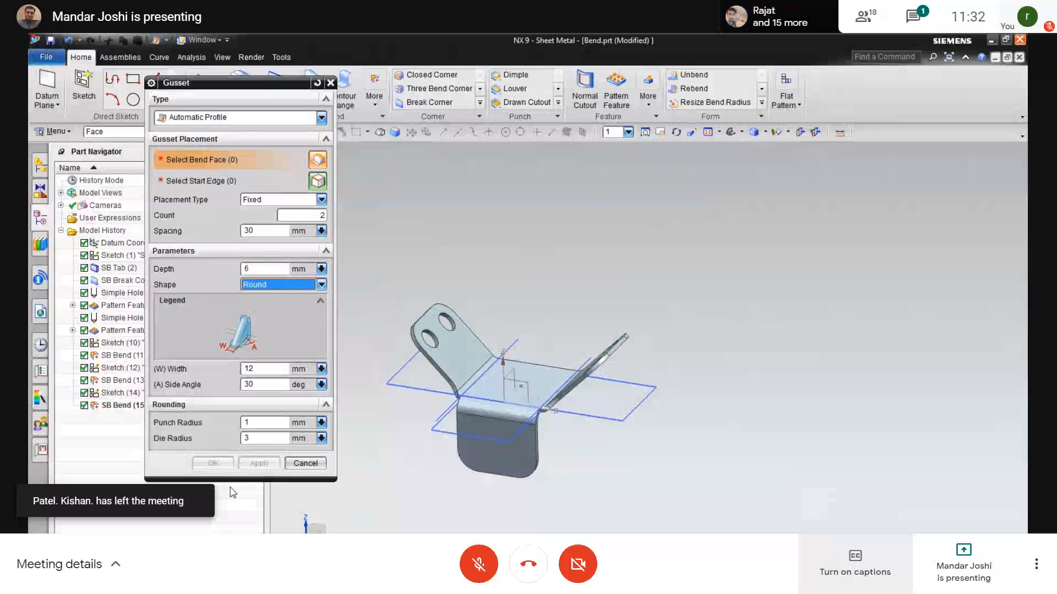
# Step: Set the gusset's die radius to 1 mm according to the drawing and check the punch radius
pyautogui.click(264, 437)
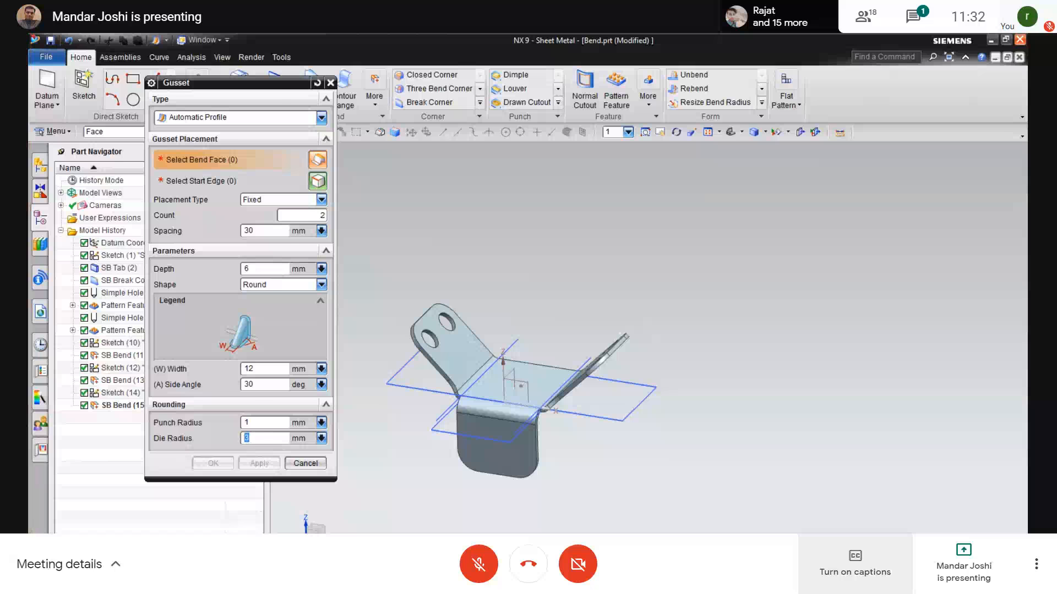
pyautogui.hotkey('alt', 'Tab')
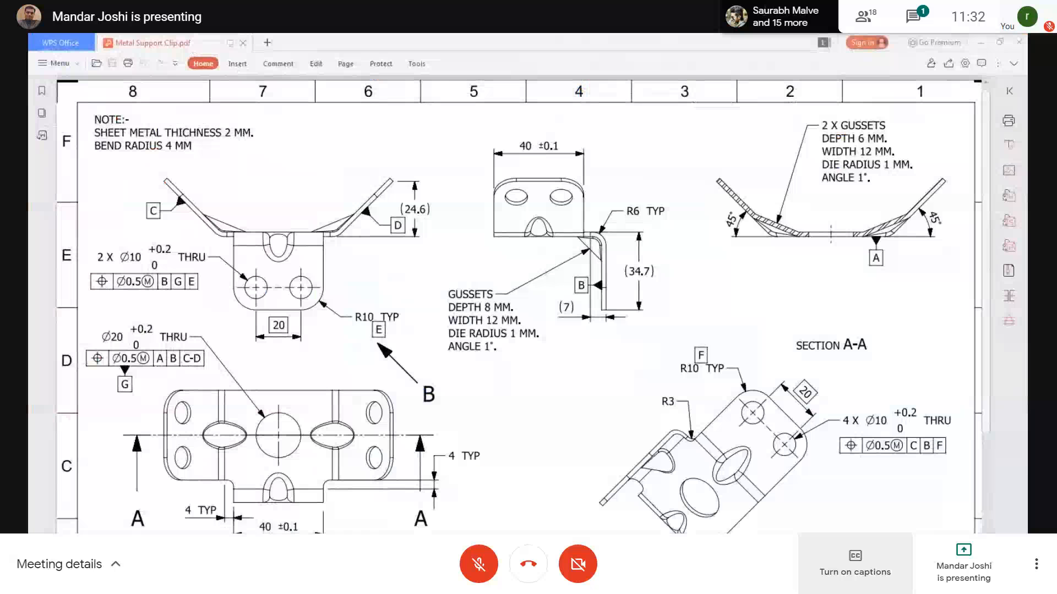
pyautogui.hotkey('alt', 'Tab')
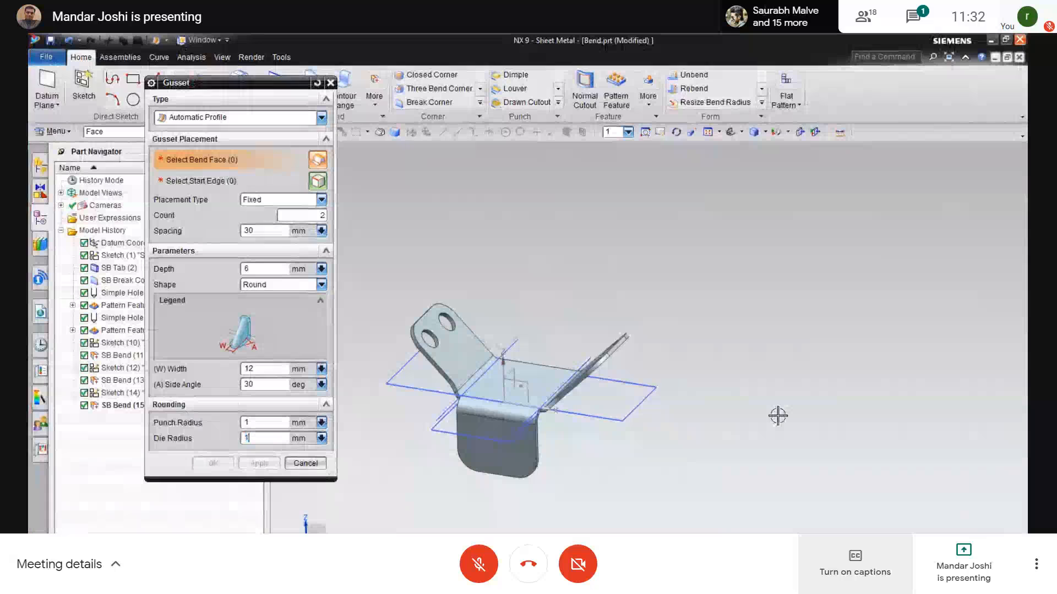
pyautogui.click(260, 439)
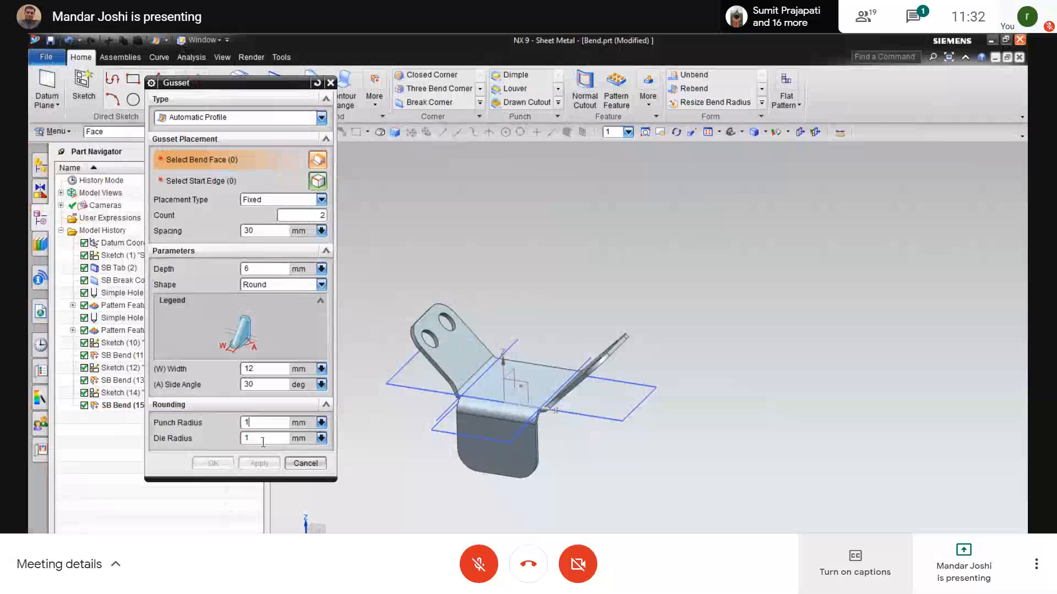
pyautogui.click(259, 422)
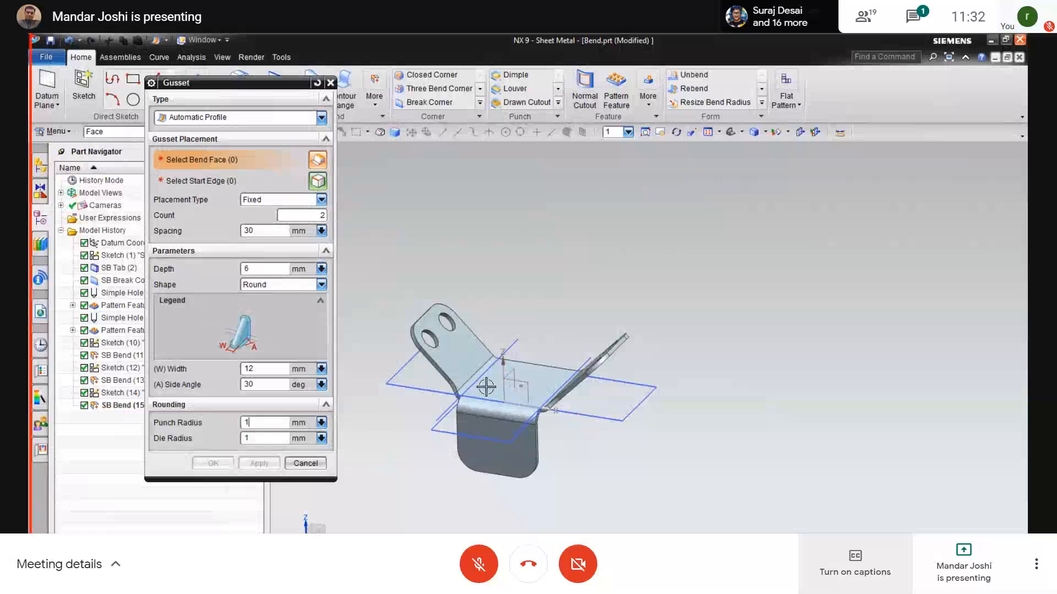
# Step: Try to place fixed-spacing gussets along the bend of the two-hole flange, testing counts of 1 and 2
pyautogui.scroll(-3, 486, 387)
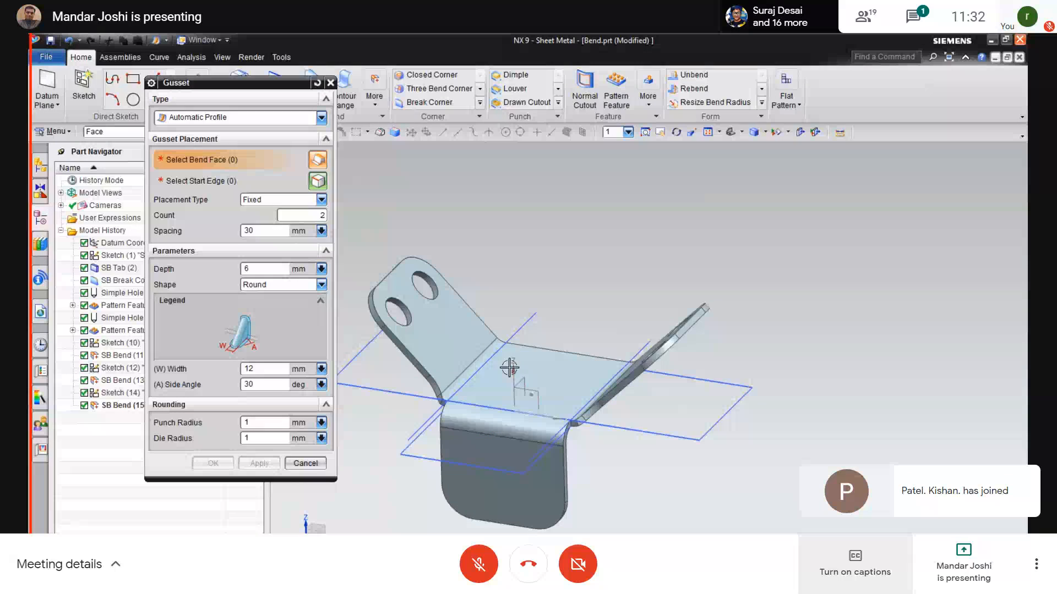
pyautogui.click(473, 380)
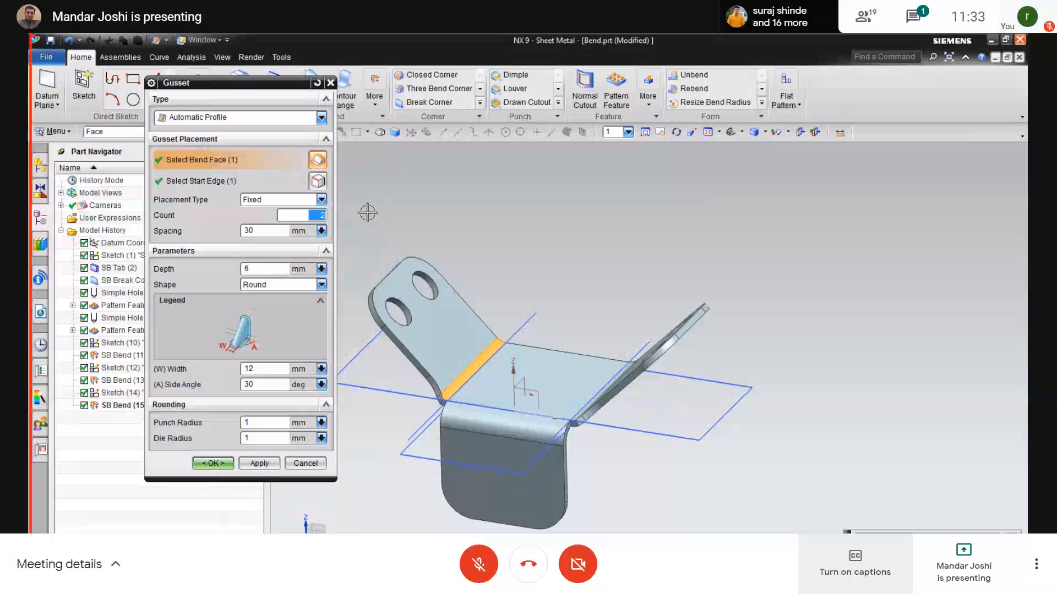
pyautogui.write('1')
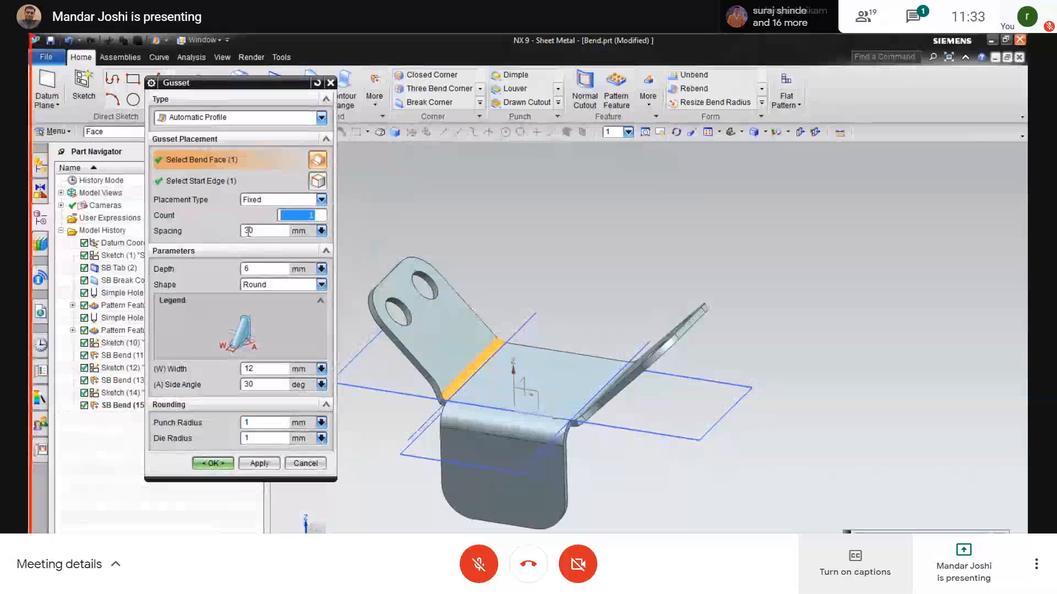
pyautogui.doubleClick(258, 230)
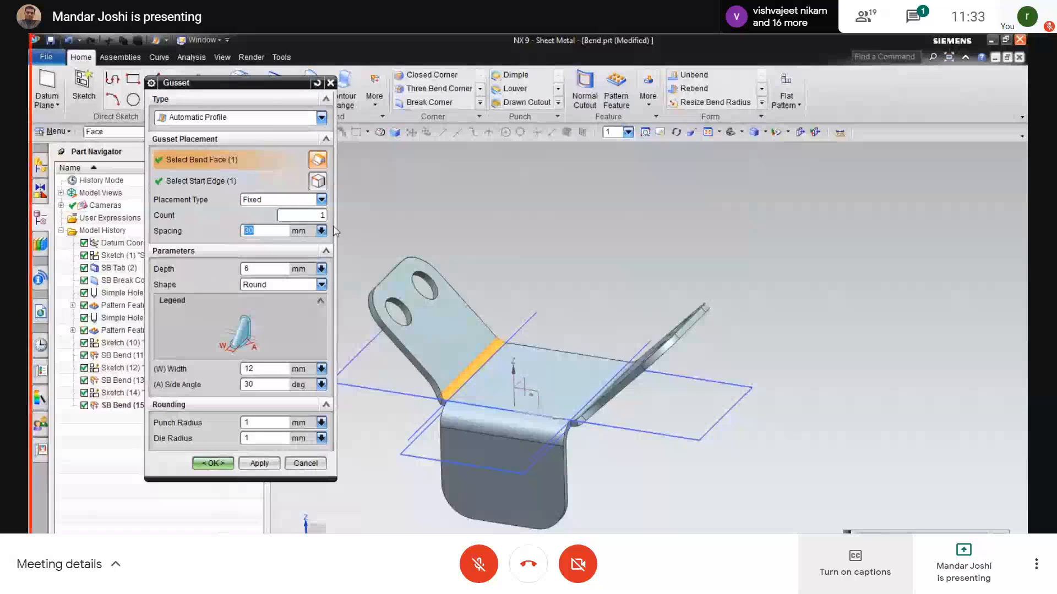
pyautogui.hotkey('shift', 'Tab')
pyautogui.write('2')
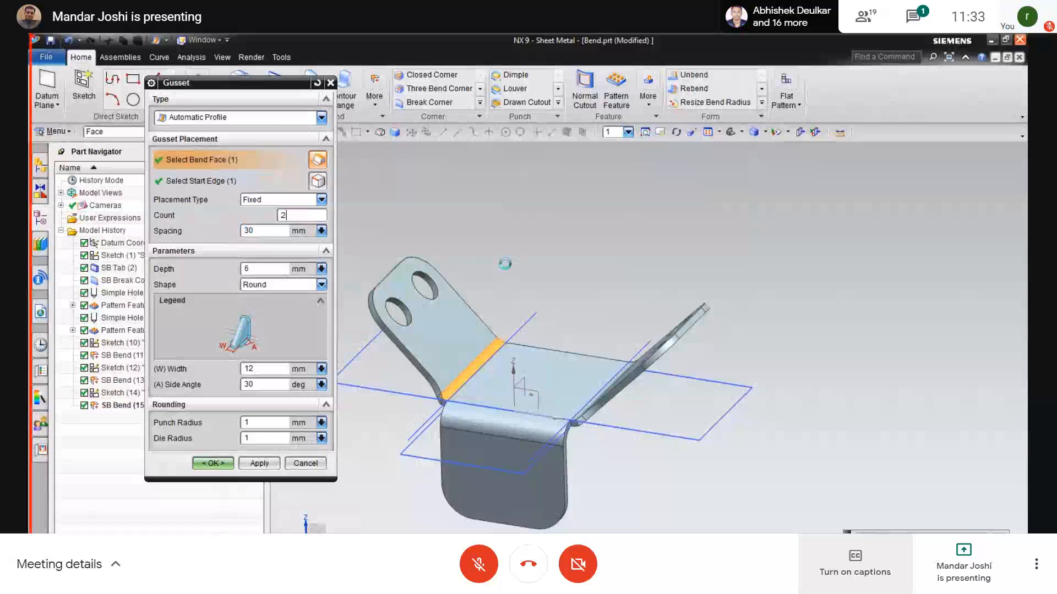
pyautogui.press('Return')
pyautogui.click(266, 186)
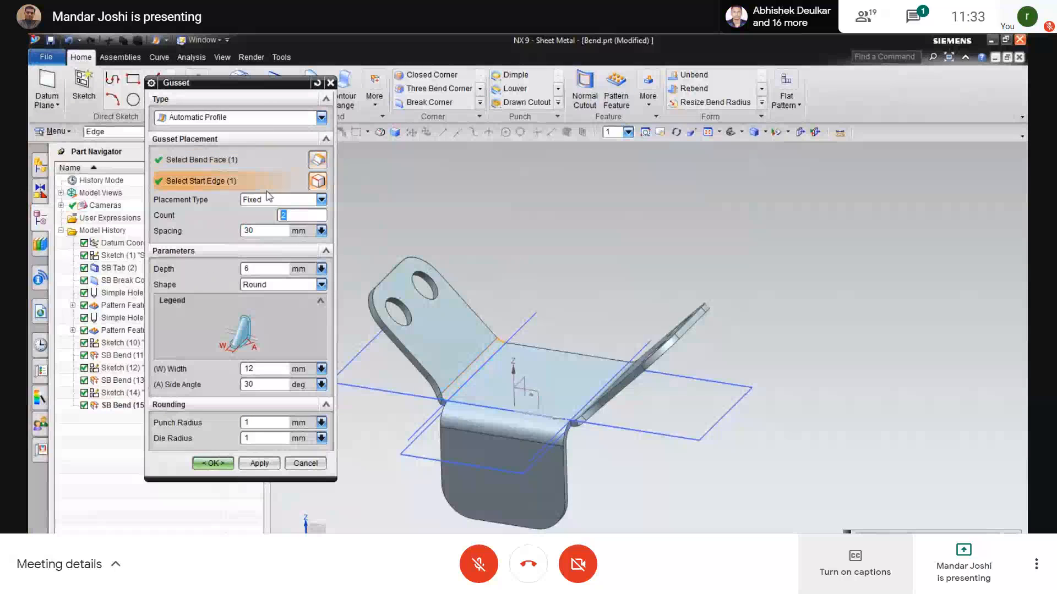
pyautogui.click(259, 231)
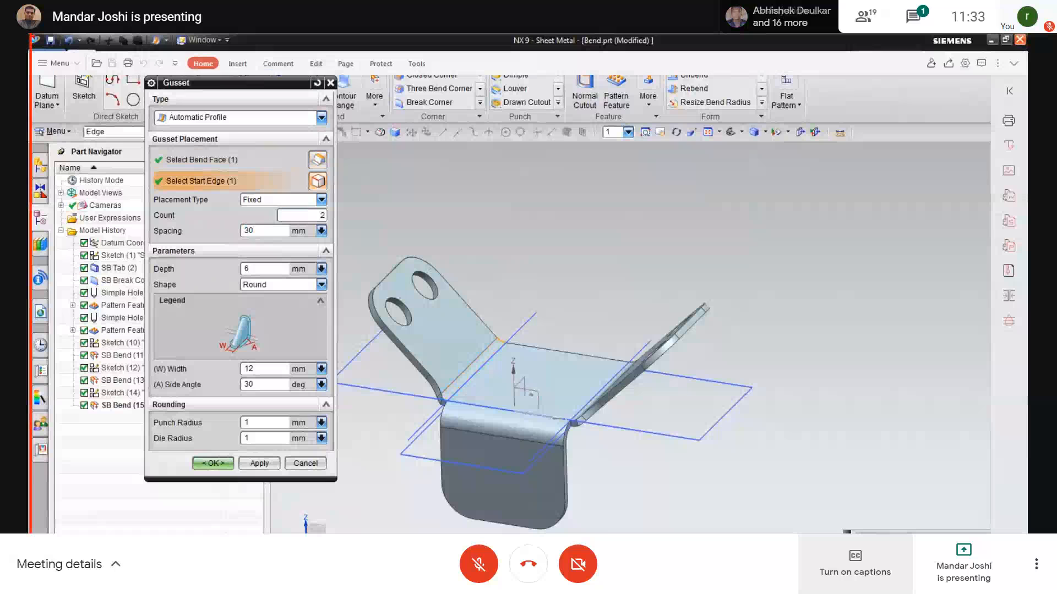
pyautogui.hotkey('alt', 'Tab')
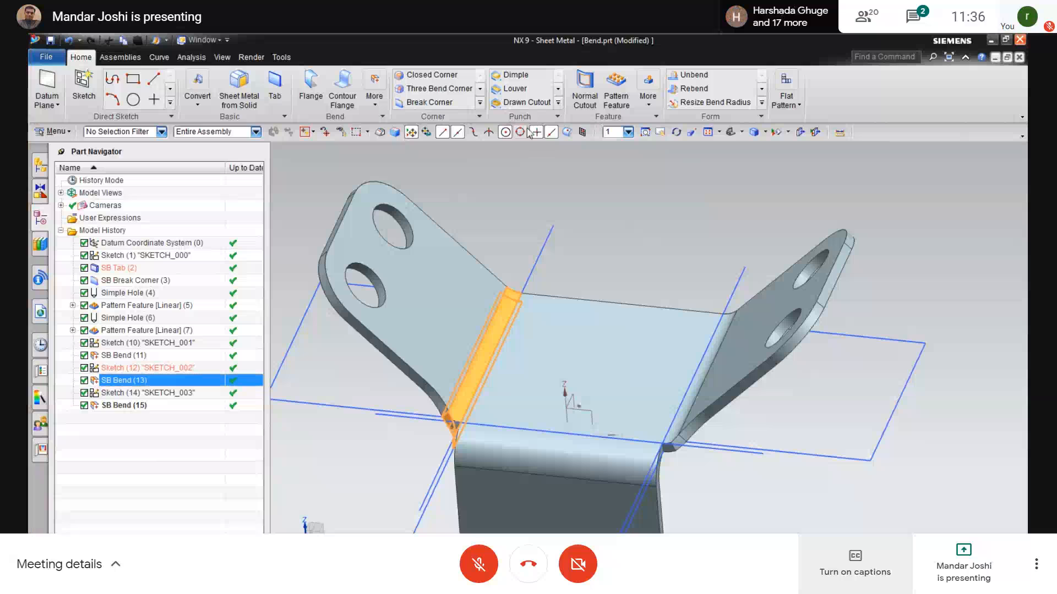
# Step: Start an Automatic Profile gusset on the face of SB Bend (13) and activate its start edge selection
pyautogui.click(558, 103)
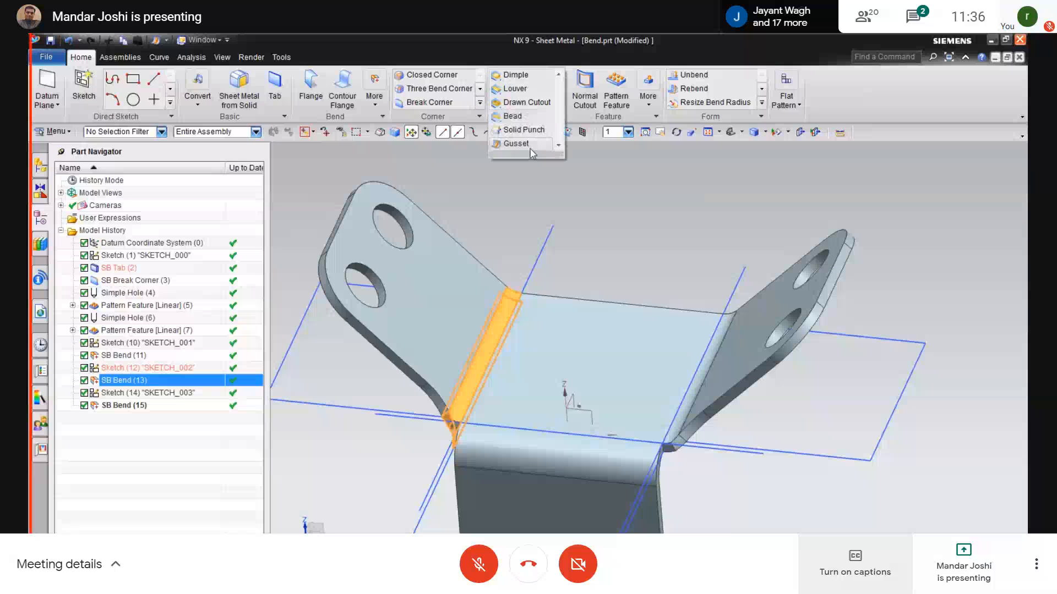
pyautogui.click(625, 225)
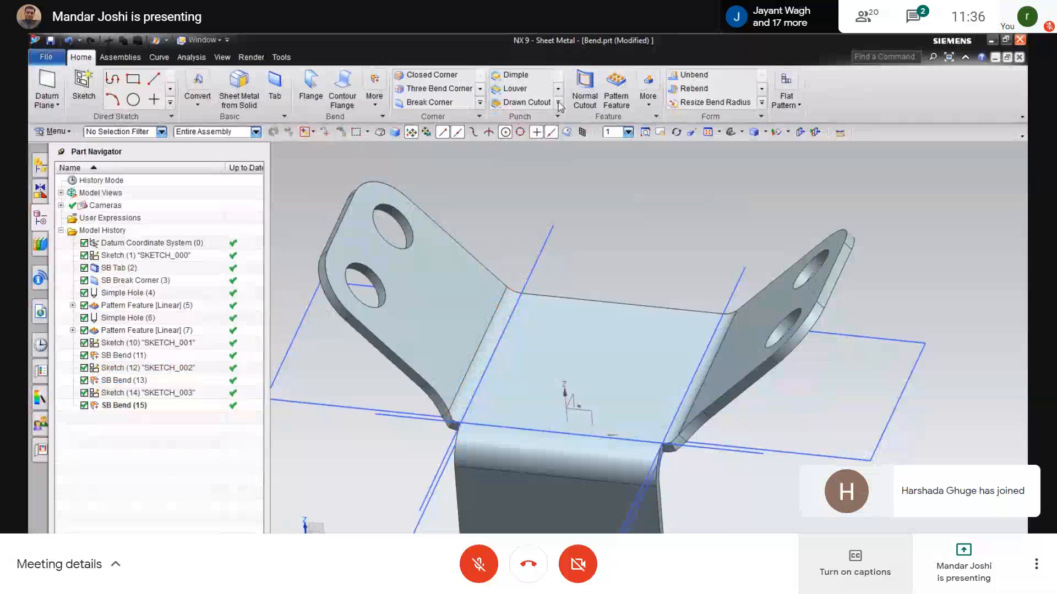
pyautogui.click(558, 102)
pyautogui.click(516, 145)
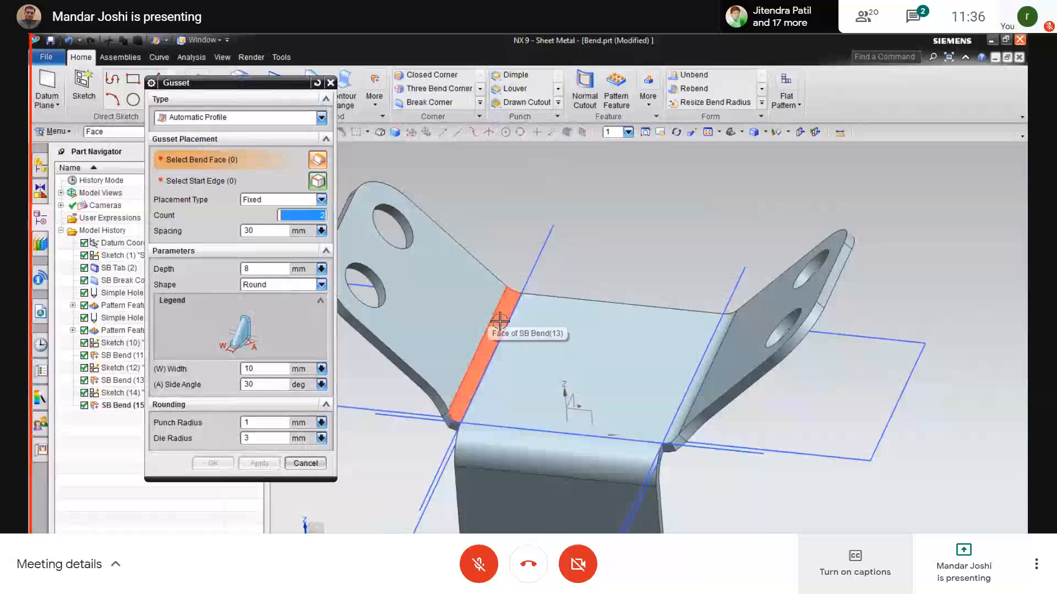
pyautogui.click(499, 322)
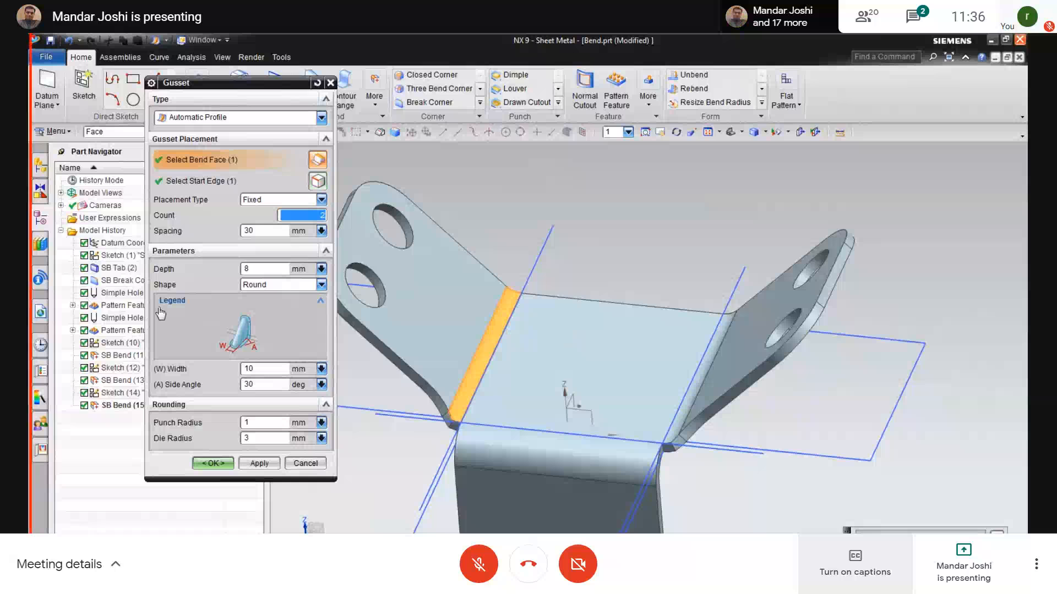
pyautogui.scroll(3, 533, 288)
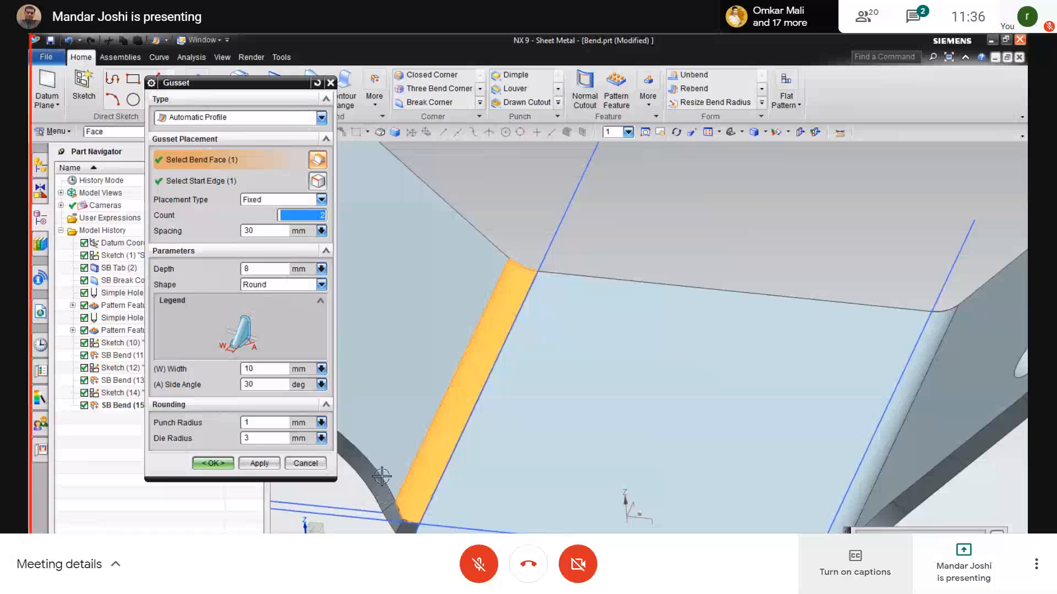
pyautogui.click(176, 183)
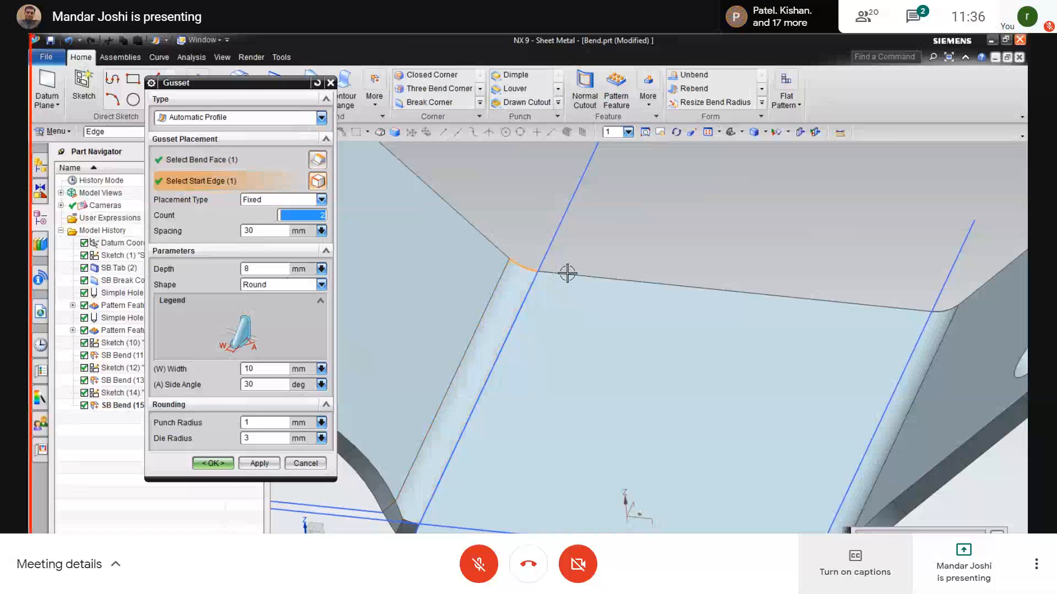
# Step: Set the gusset to Single placement at a 20 mm distance from the start edge, with a 1° side angle
pyautogui.click(281, 199)
pyautogui.click(276, 218)
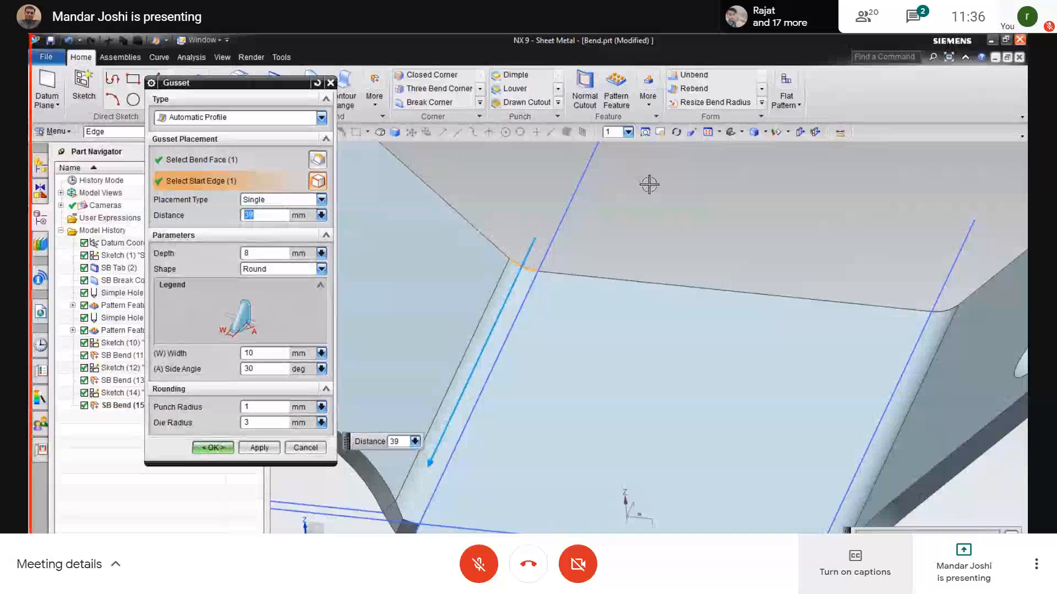
pyautogui.write('20')
pyautogui.press('Return')
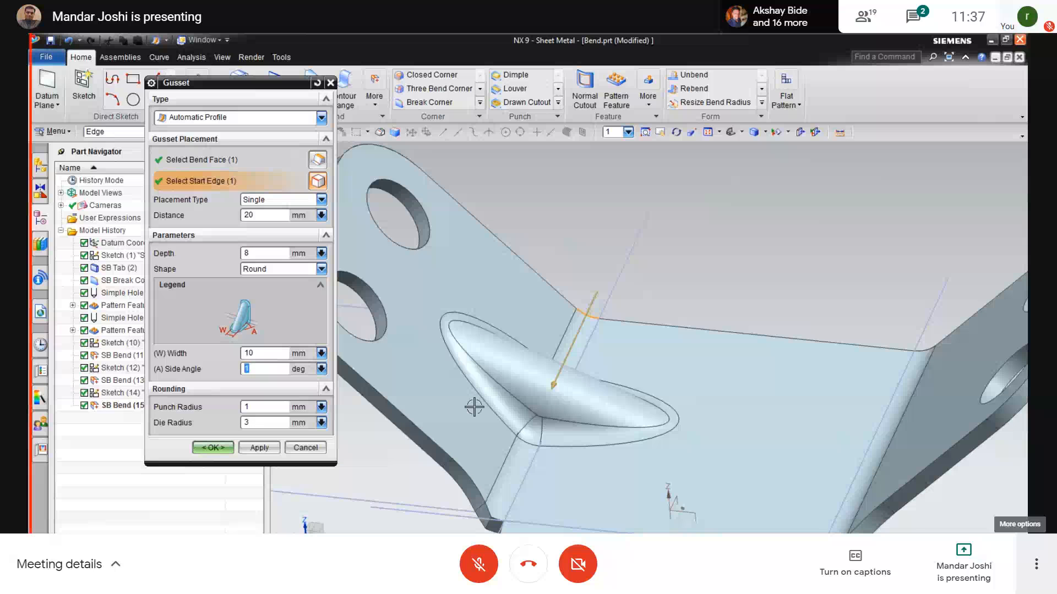
# Step: Set the gusset's die radius to 1 mm, compare it with the drawing notes, and create the gusset
pyautogui.moveTo(526, 446); pyautogui.dragTo(528, 408, button='middle')
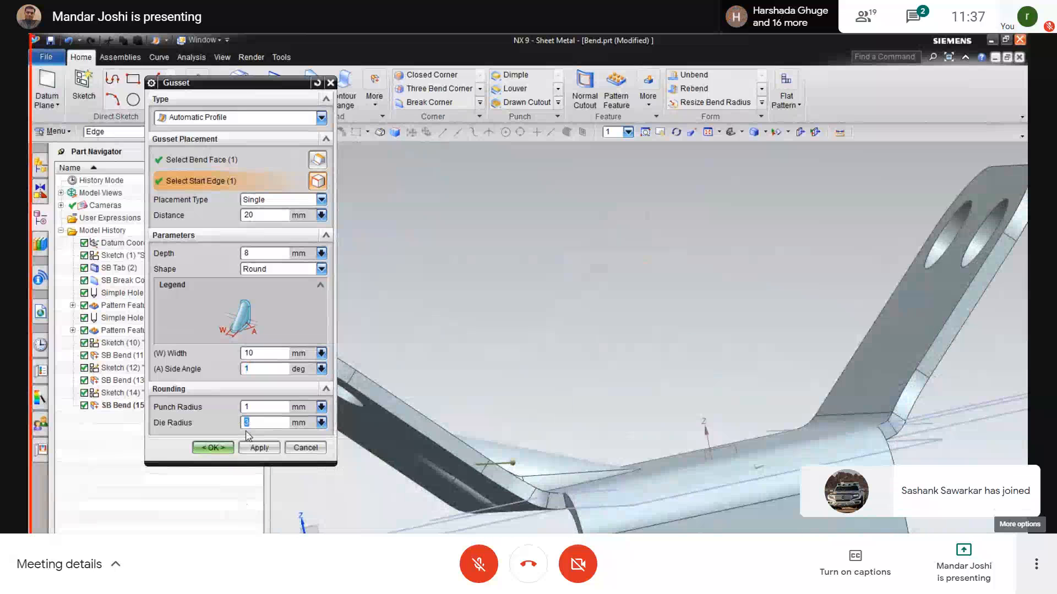
pyautogui.moveTo(518, 470); pyautogui.dragTo(560, 424, button='middle')
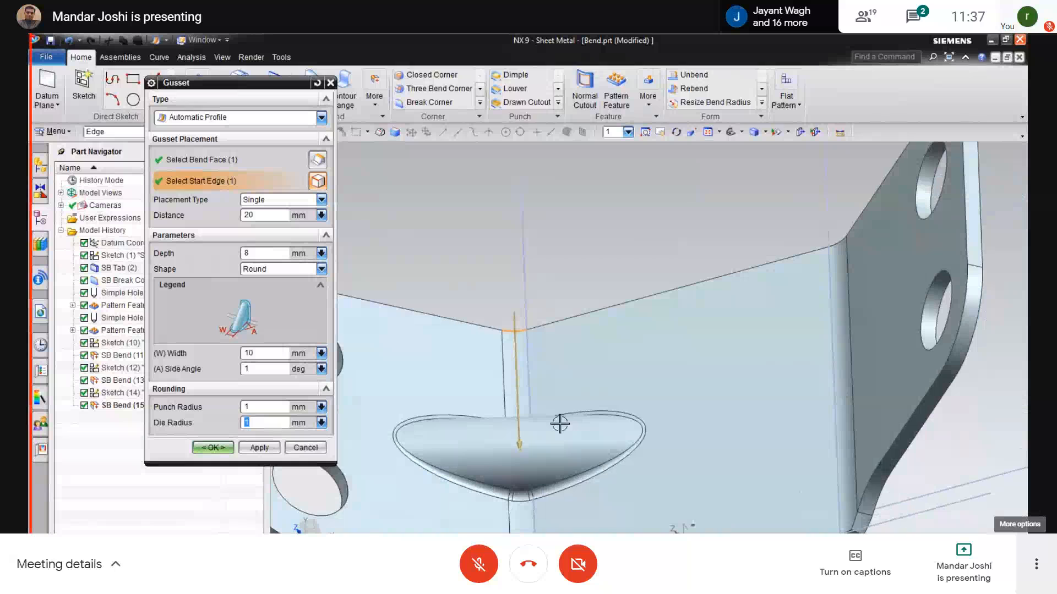
pyautogui.hotkey('alt', 'Tab')
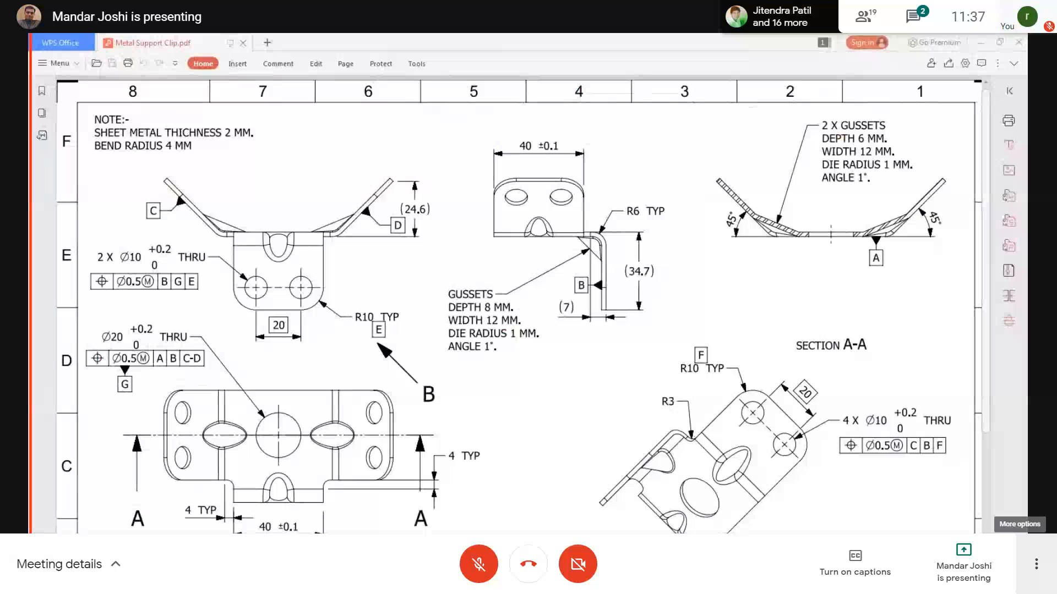
pyautogui.hotkey('alt', 'Tab')
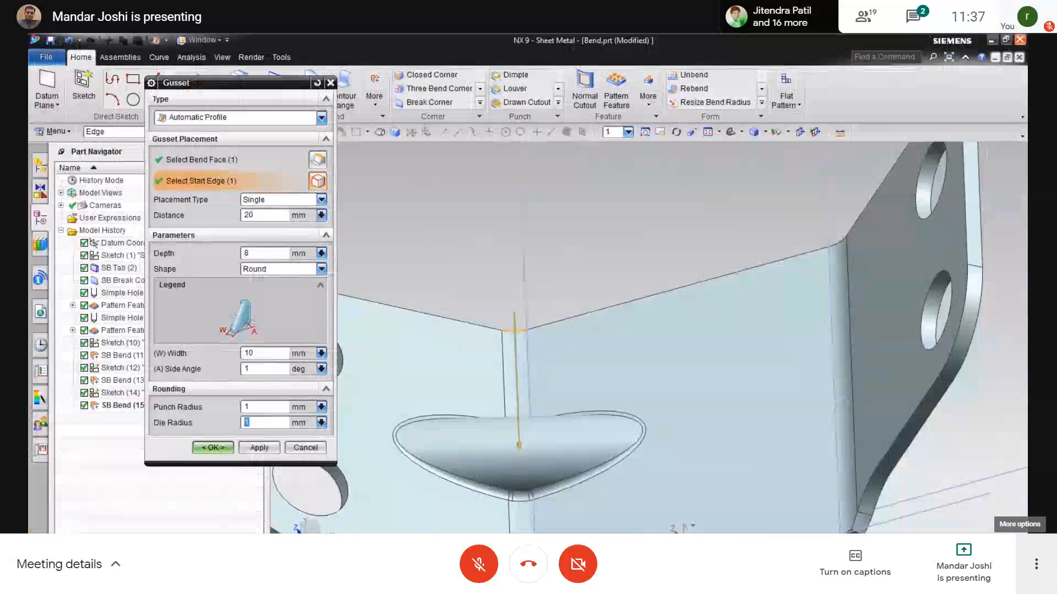
pyautogui.click(213, 447)
pyautogui.scroll(-5, 514, 464)
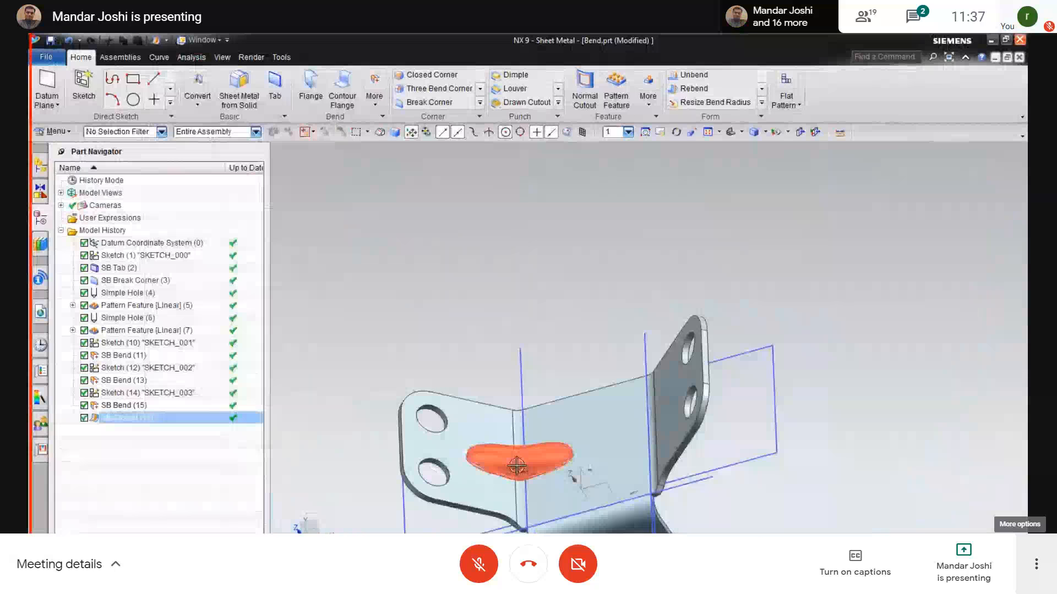
pyautogui.moveTo(514, 465); pyautogui.dragTo(660, 480, button='middle')
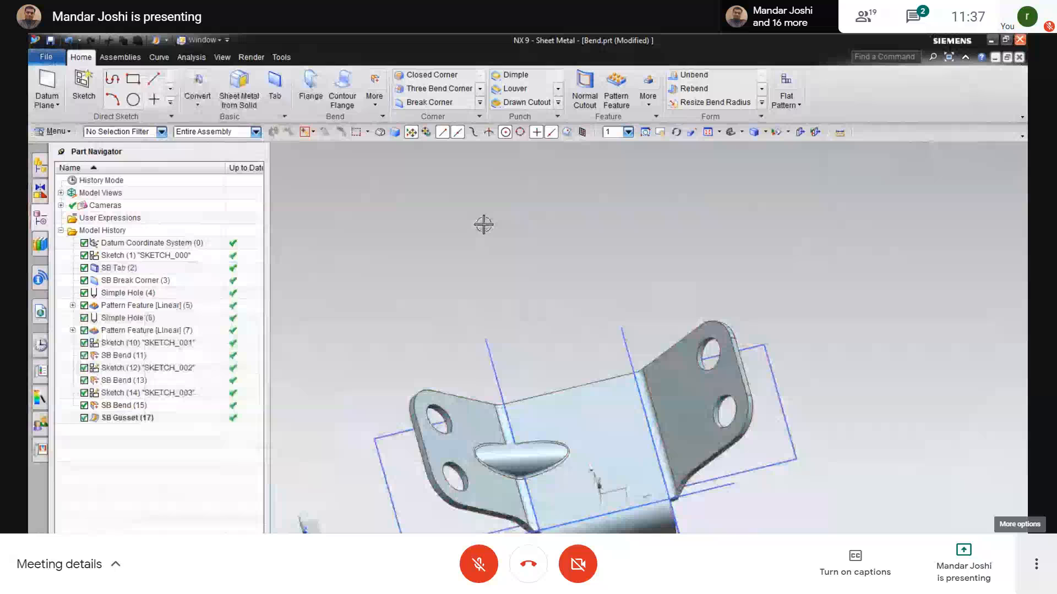
# Step: Create a matching Automatic Profile gusset on the opposite flange's bend: Single at 20 mm, depth 8 mm, Round shape, width 10 mm
pyautogui.click(376, 108)
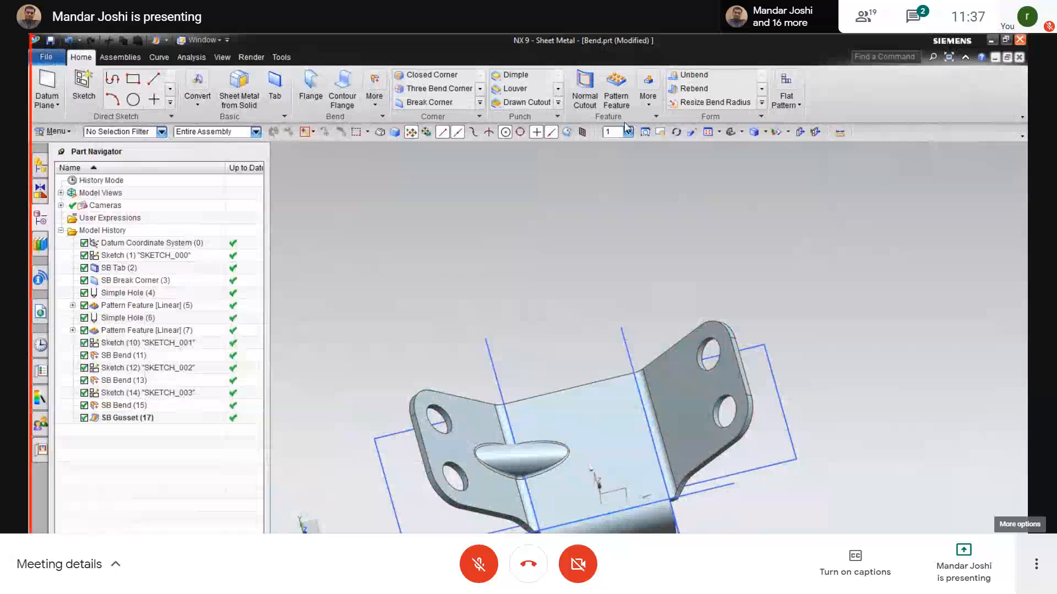
pyautogui.click(559, 103)
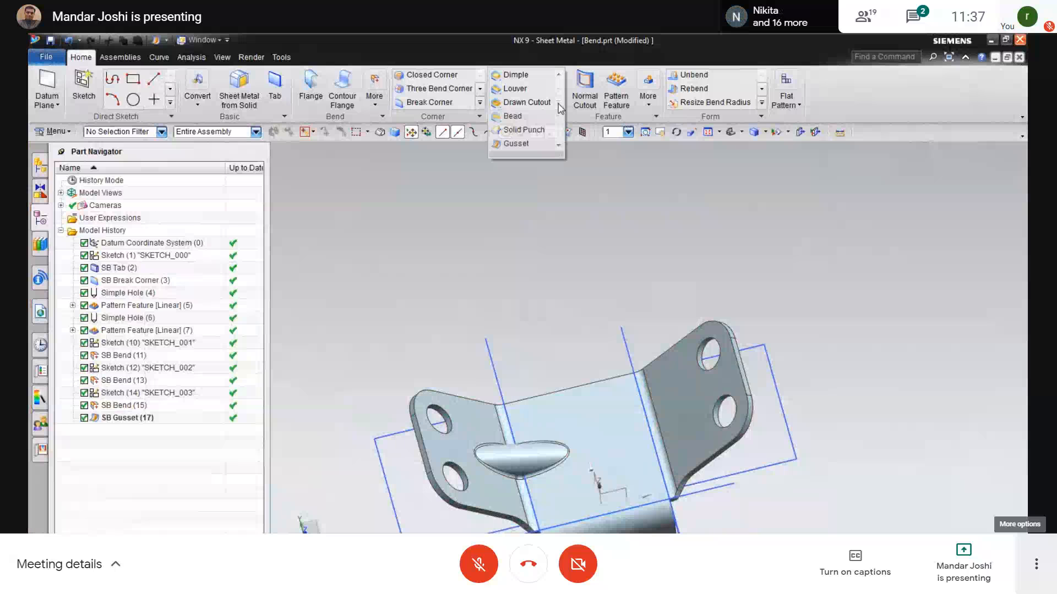
pyautogui.click(516, 144)
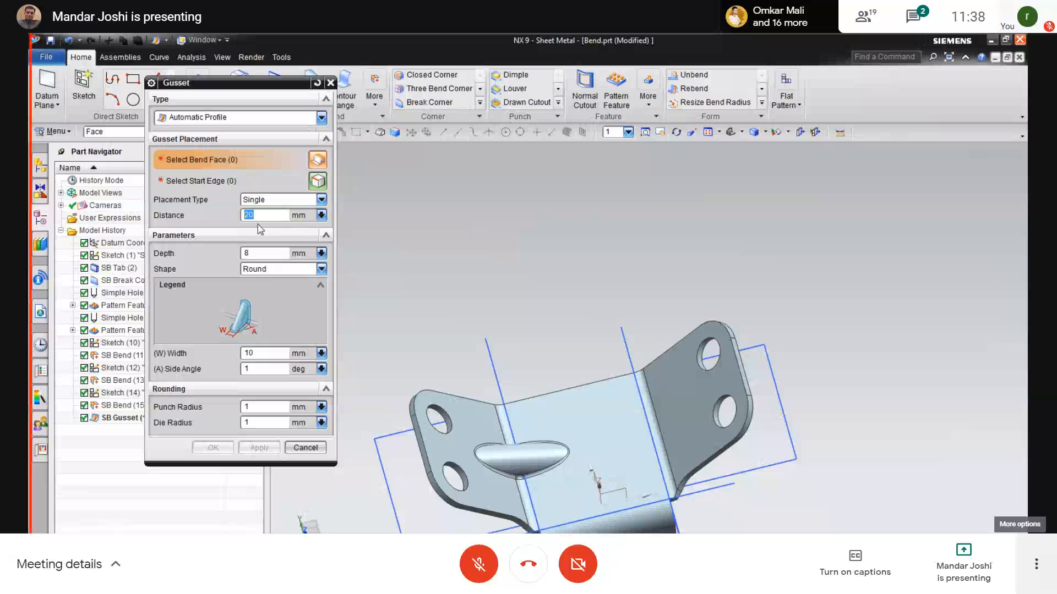
pyautogui.click(267, 270)
pyautogui.click(254, 294)
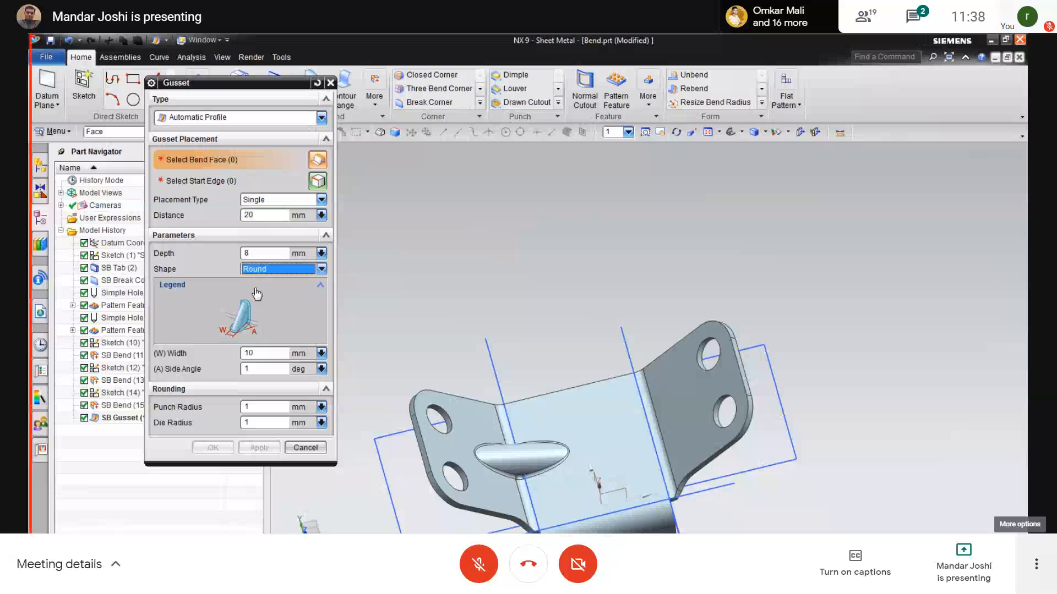
pyautogui.click(254, 252)
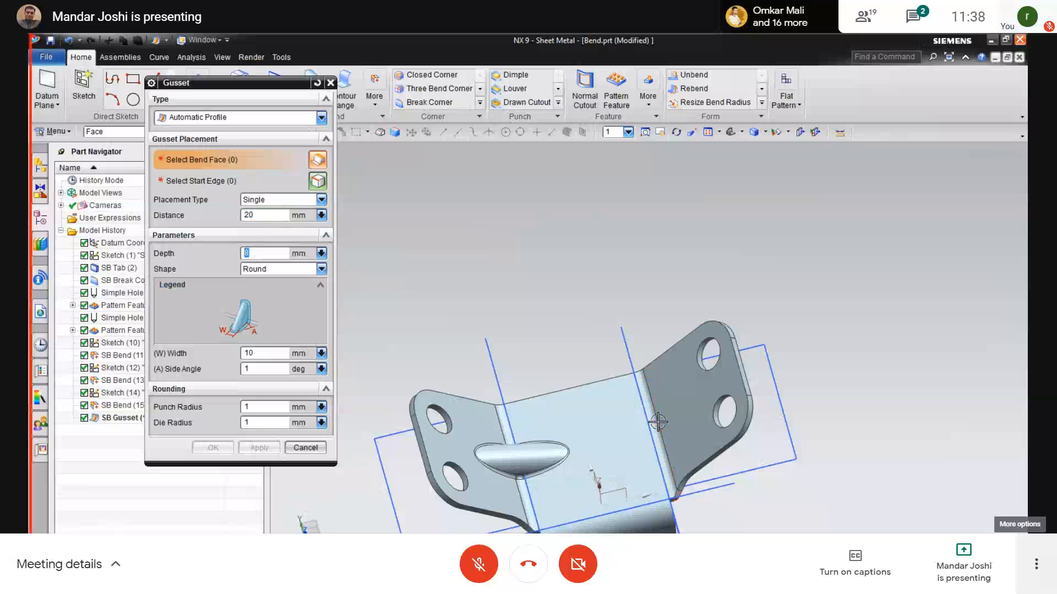
pyautogui.click(658, 422)
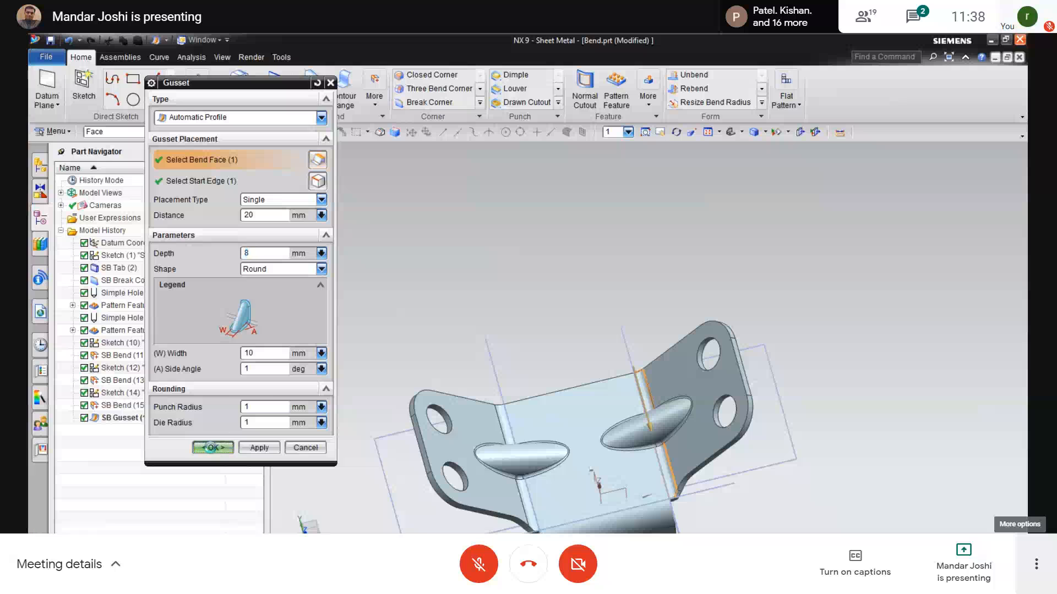
pyautogui.click(213, 448)
# Step: Create a Flat Solid of the clip using the central base face as the stationary face, and inspect it
pyautogui.moveTo(495, 418)
pyautogui.mouseDown(button='middle')
pyautogui.moveTo(509, 382)
pyautogui.moveTo(509, 309)
pyautogui.moveTo(488, 405)
pyautogui.moveTo(499, 429)
pyautogui.mouseUp(button='middle')
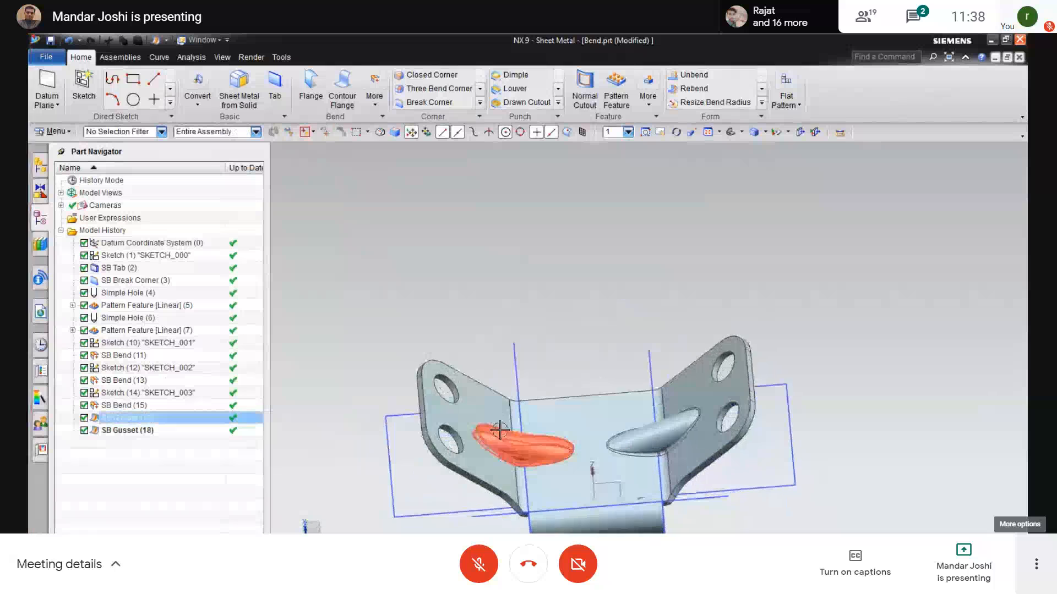
pyautogui.moveTo(542, 302); pyautogui.dragTo(495, 341, button='middle')
pyautogui.click(544, 301)
pyautogui.click(498, 338)
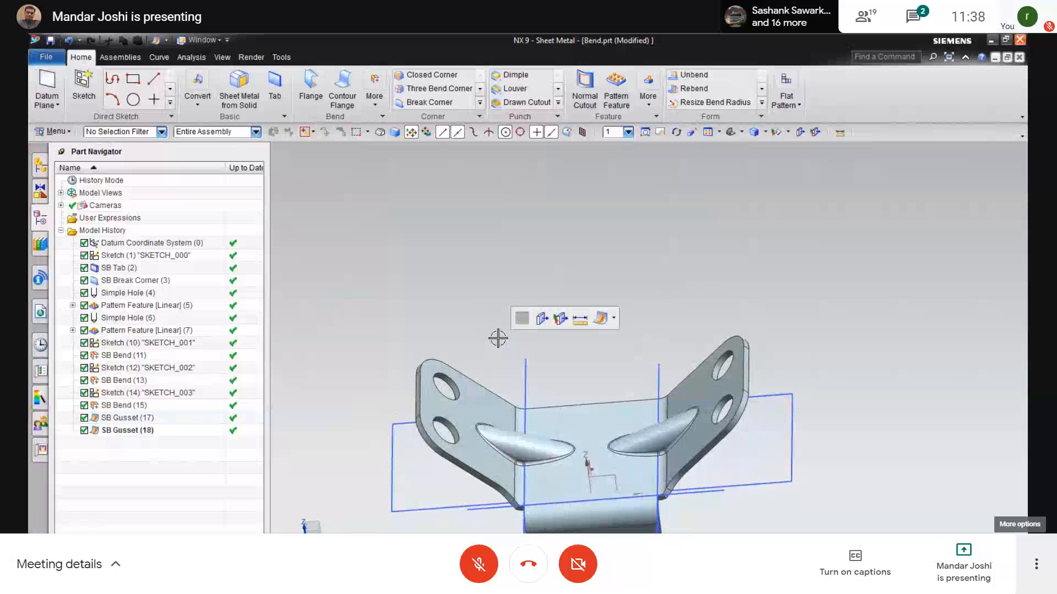
pyautogui.click(787, 101)
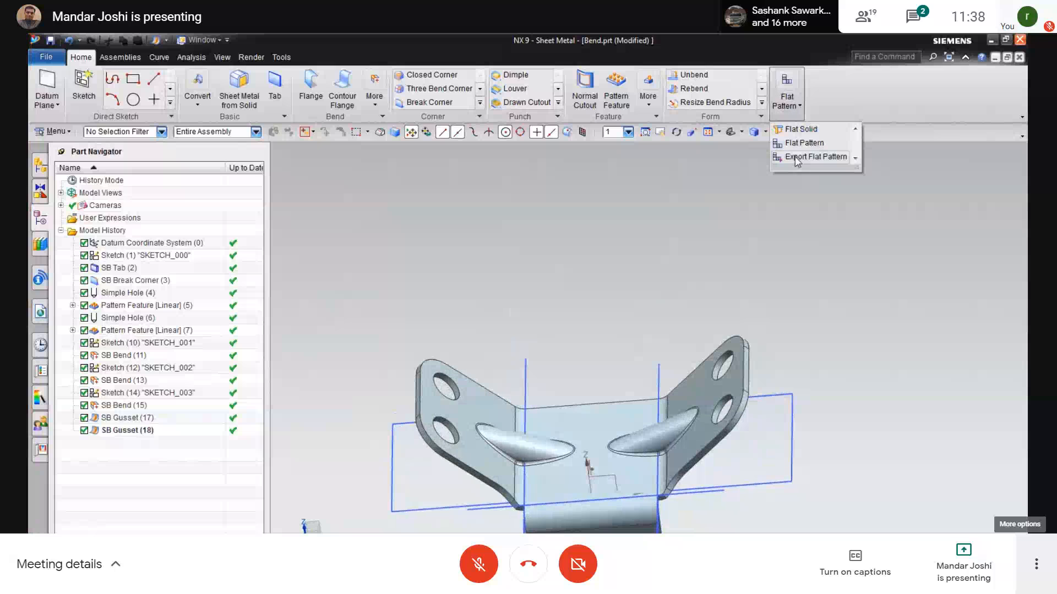
pyautogui.click(793, 131)
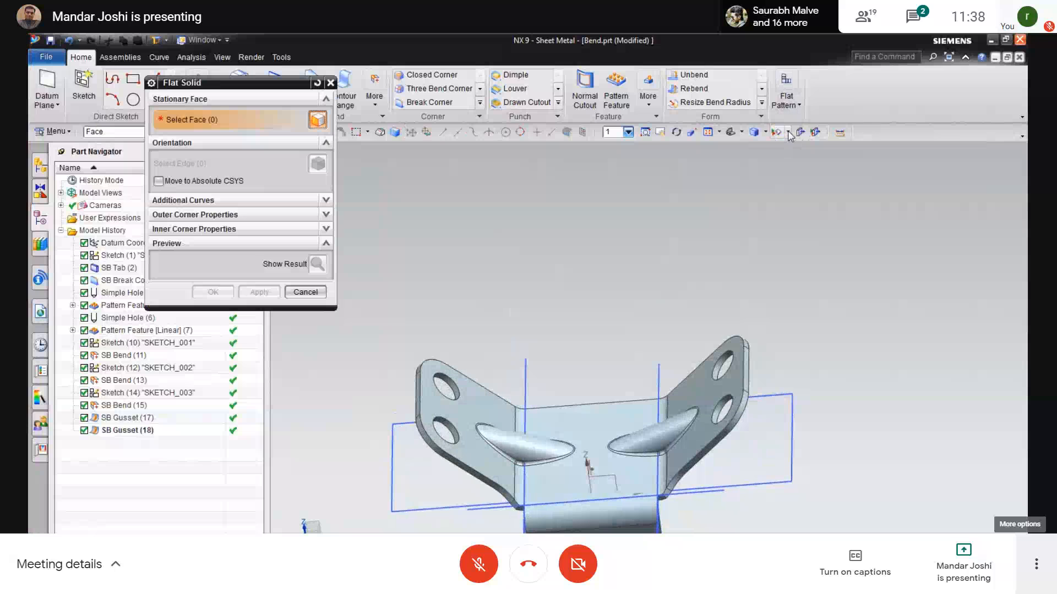
pyautogui.click(578, 418)
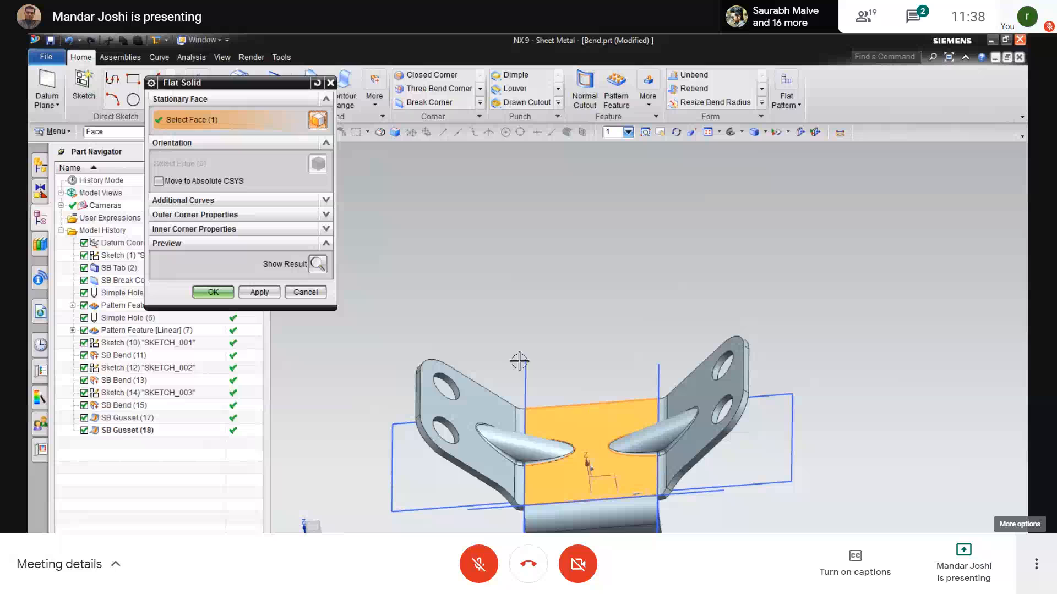
pyautogui.click(317, 266)
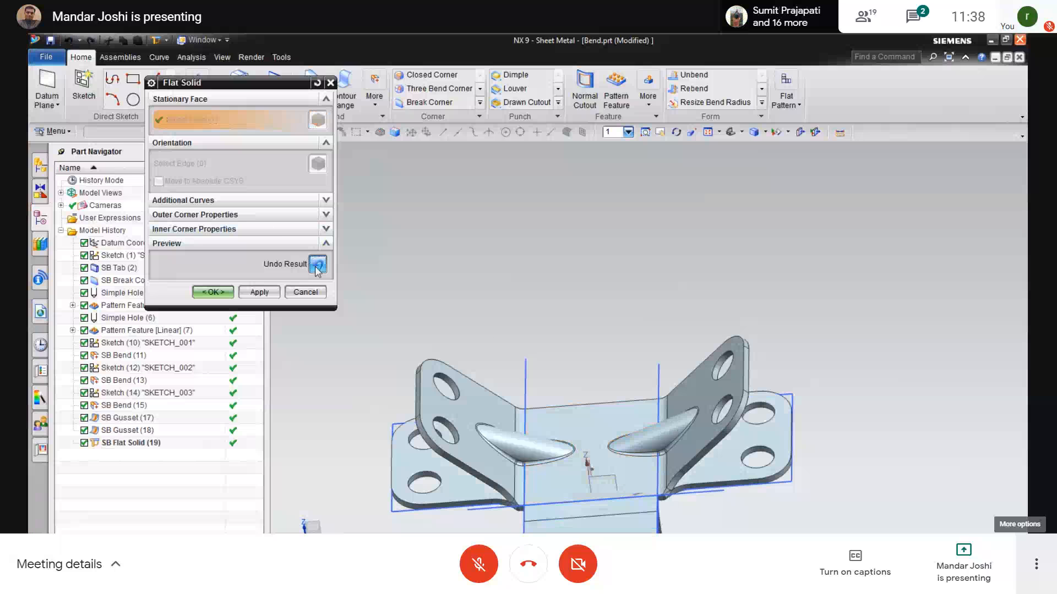
pyautogui.click(213, 293)
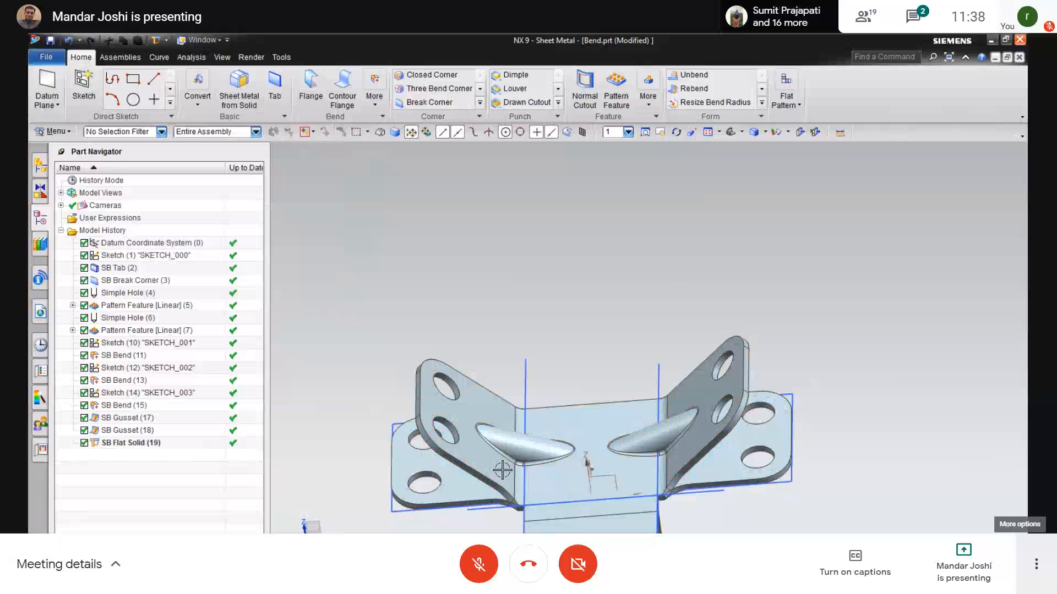
pyautogui.click(468, 466)
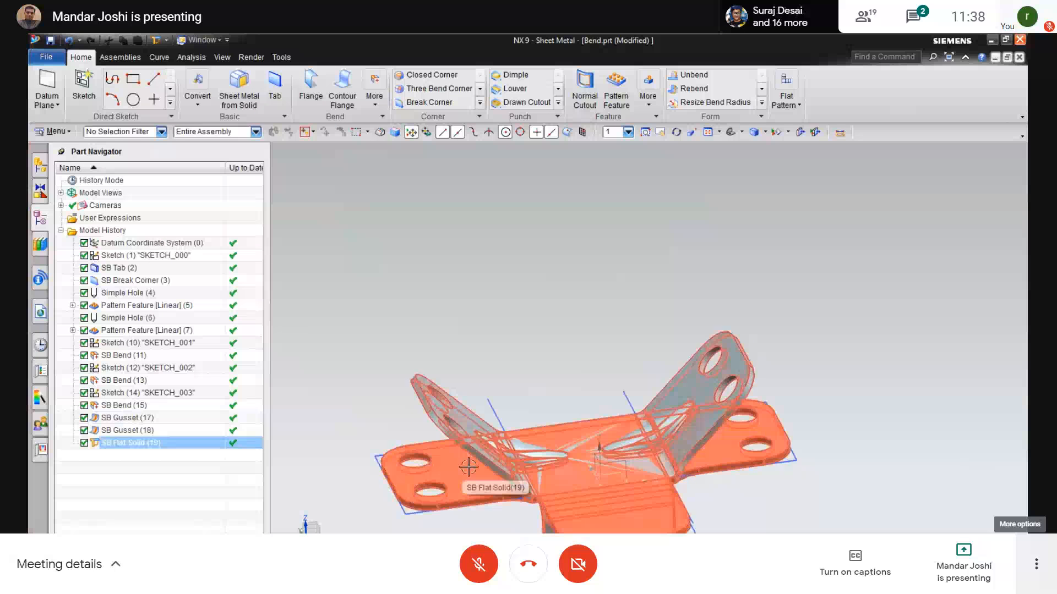
pyautogui.press('Escape')
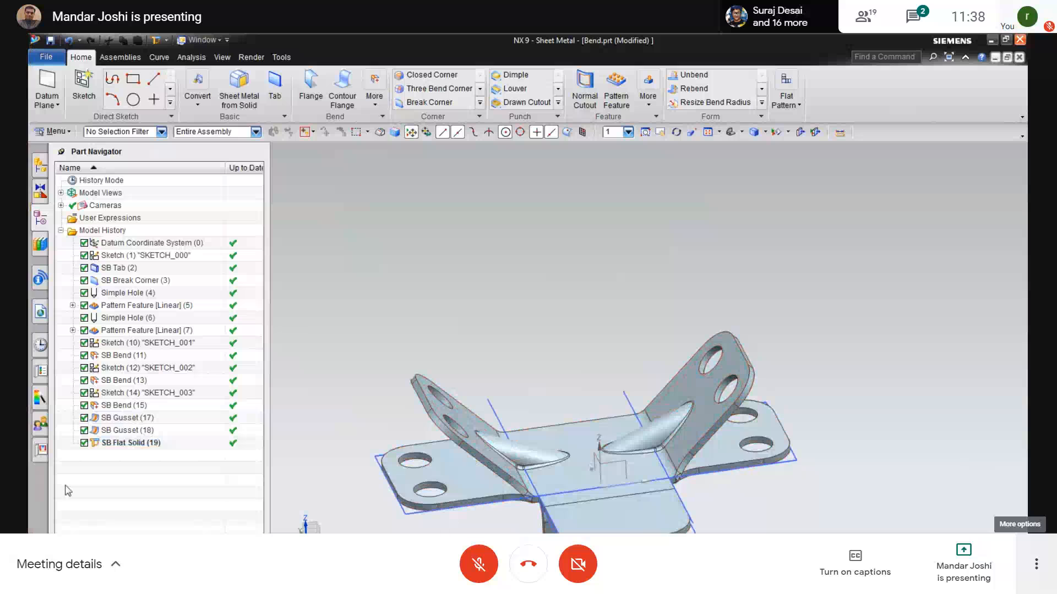
# Step: Delete the flat solid feature from the model history
pyautogui.click(130, 443)
pyautogui.rightClick(129, 443)
pyautogui.click(145, 382)
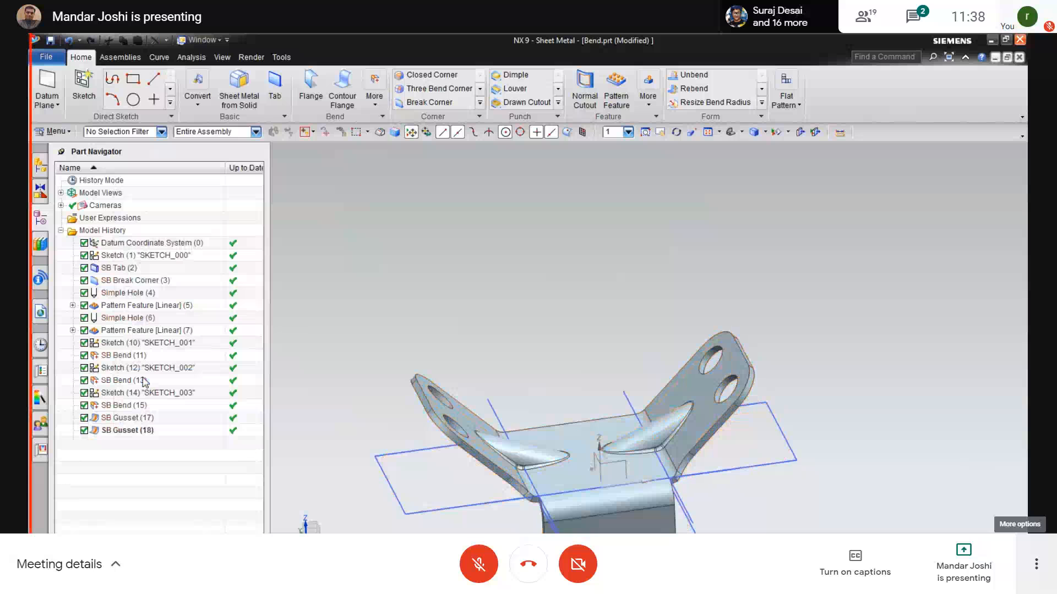
pyautogui.moveTo(597, 286); pyautogui.dragTo(589, 290, button='middle')
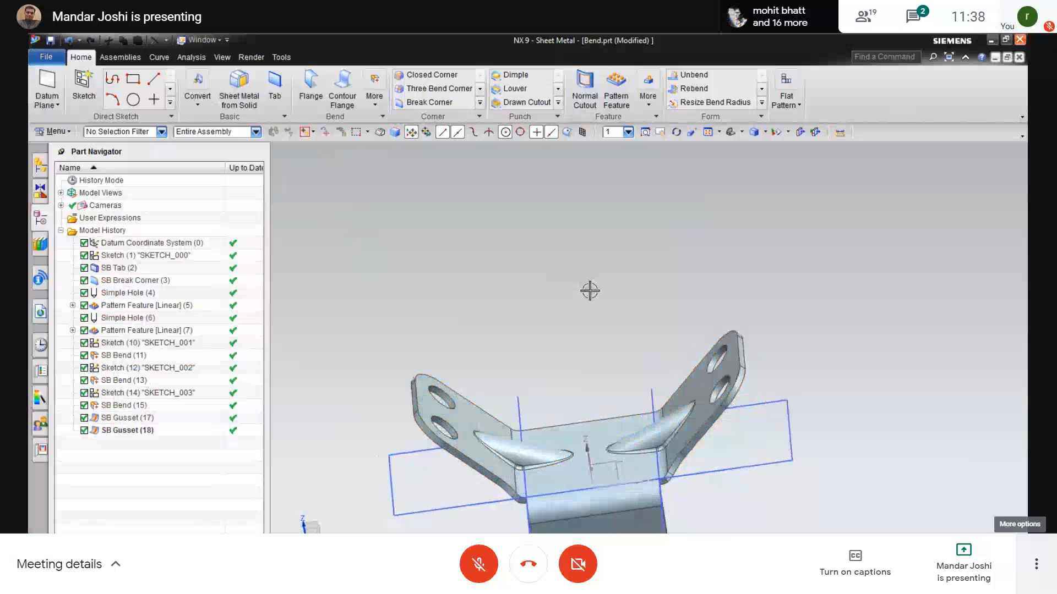
# Step: Switch to the Google Meet page in the browser, admit the waiting participant, and return to NX
pyautogui.click(798, 107)
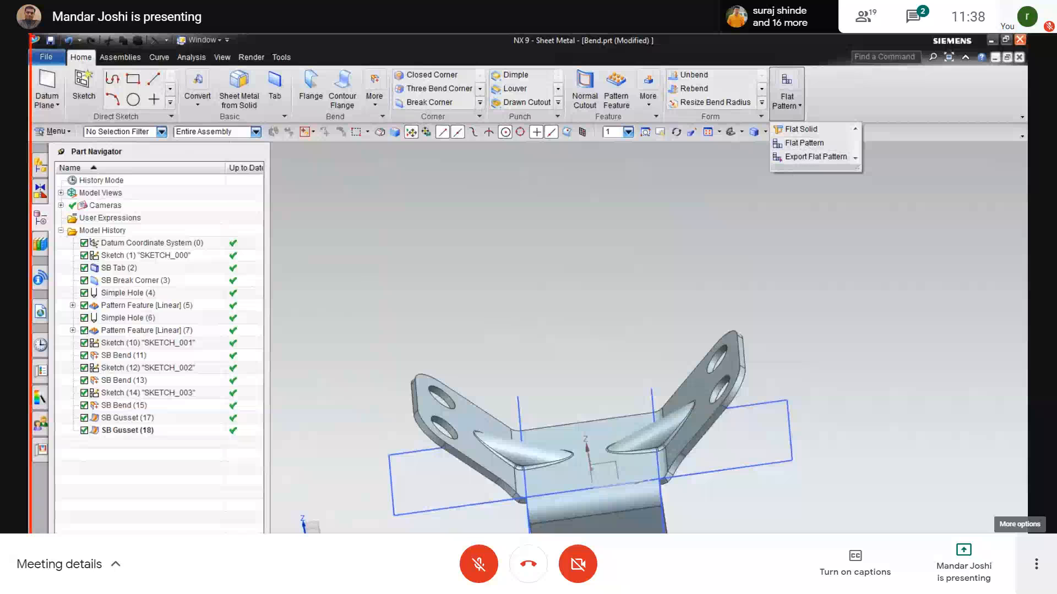
pyautogui.hotkey('alt', 'Tab')
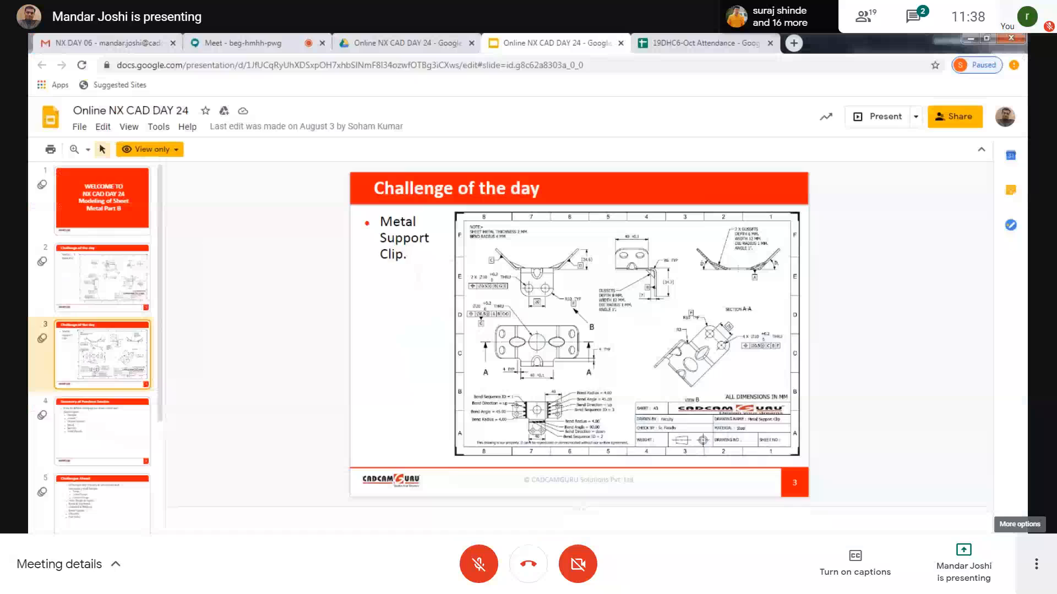
pyautogui.click(275, 44)
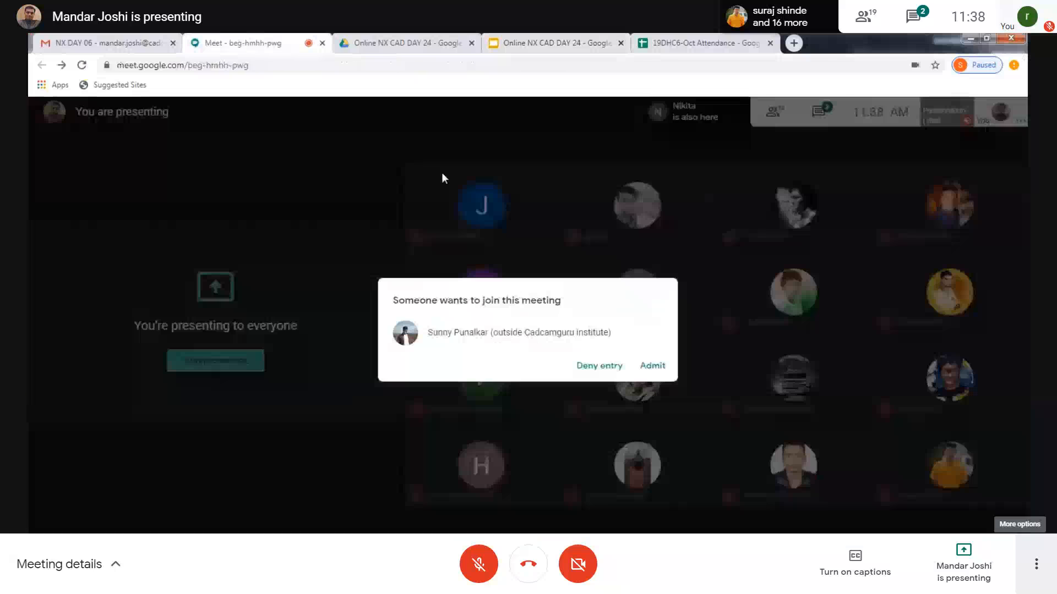
pyautogui.click(653, 365)
pyautogui.click(970, 38)
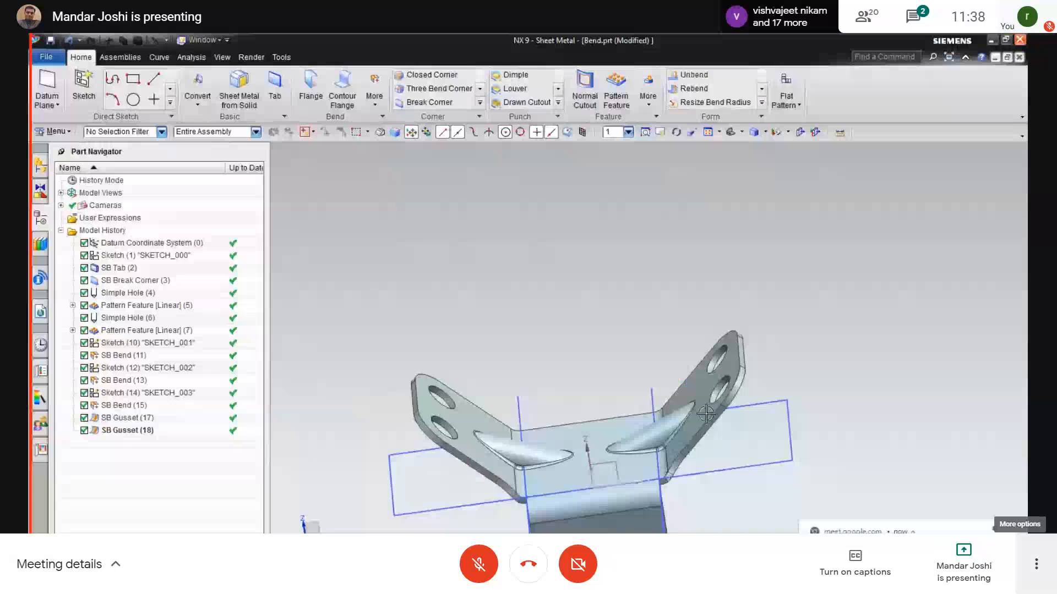
# Step: Create a Flat Pattern of the clip with the central base face as the upward face
pyautogui.moveTo(706, 414); pyautogui.dragTo(728, 203, button='middle')
pyautogui.click(798, 105)
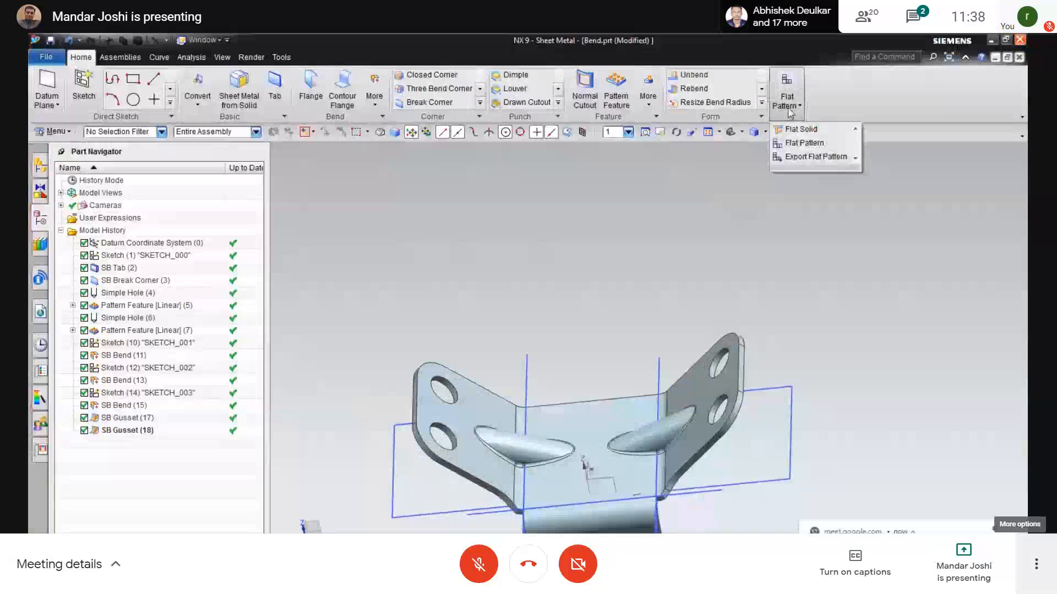
pyautogui.click(815, 144)
pyautogui.click(595, 419)
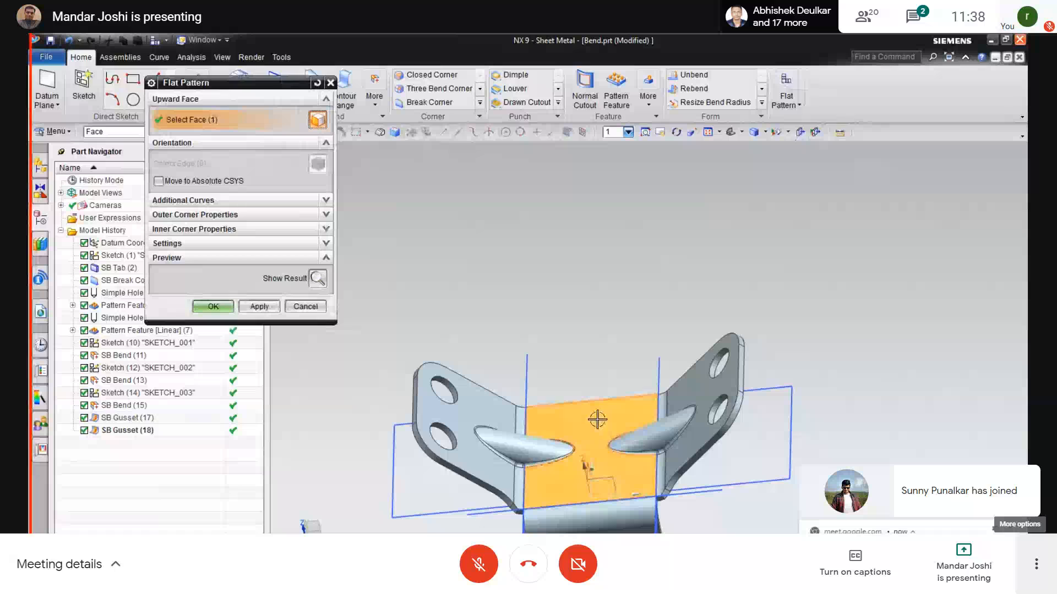
pyautogui.click(317, 279)
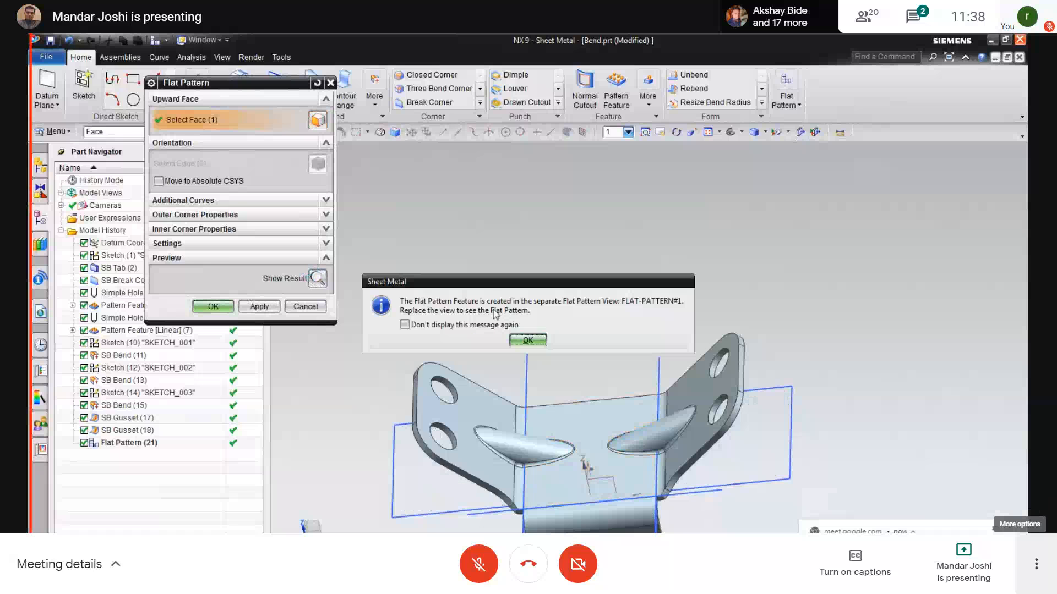
pyautogui.click(525, 340)
pyautogui.click(213, 306)
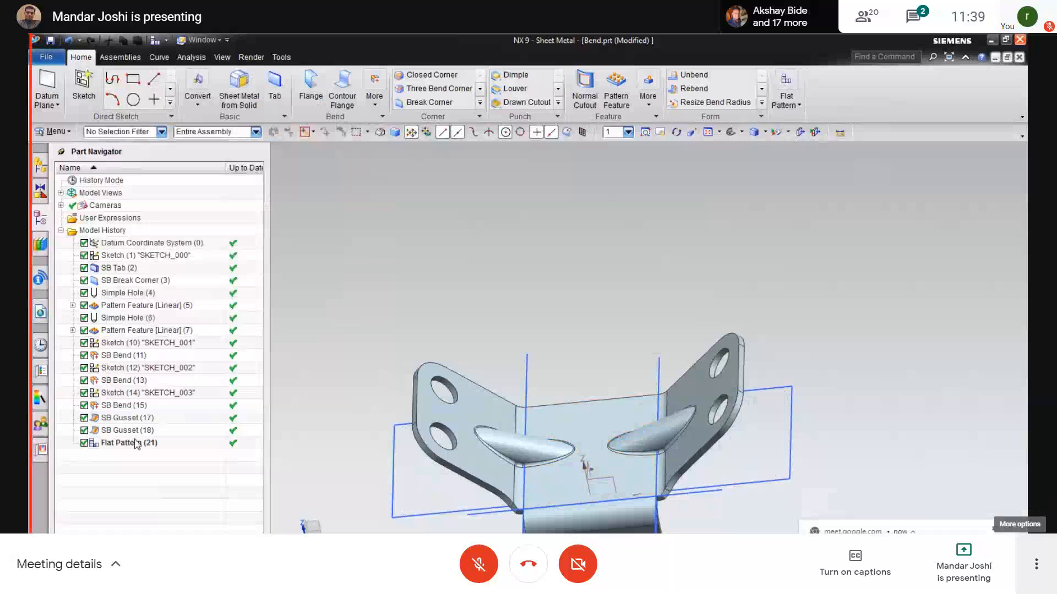
# Step: Select the new flat pattern in the model history and save the part
pyautogui.click(136, 443)
pyautogui.moveTo(444, 374); pyautogui.dragTo(407, 368, button='middle')
pyautogui.click(51, 41)
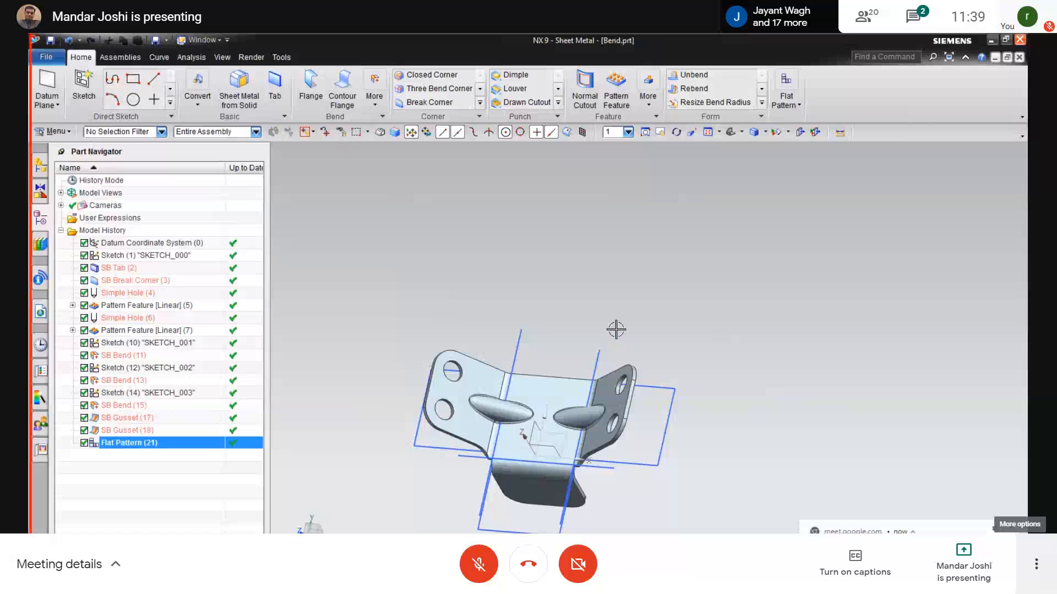
# Step: Hide all sketches so only the sheet metal body and coordinate system are displayed
pyautogui.moveTo(616, 328); pyautogui.dragTo(604, 313, button='middle')
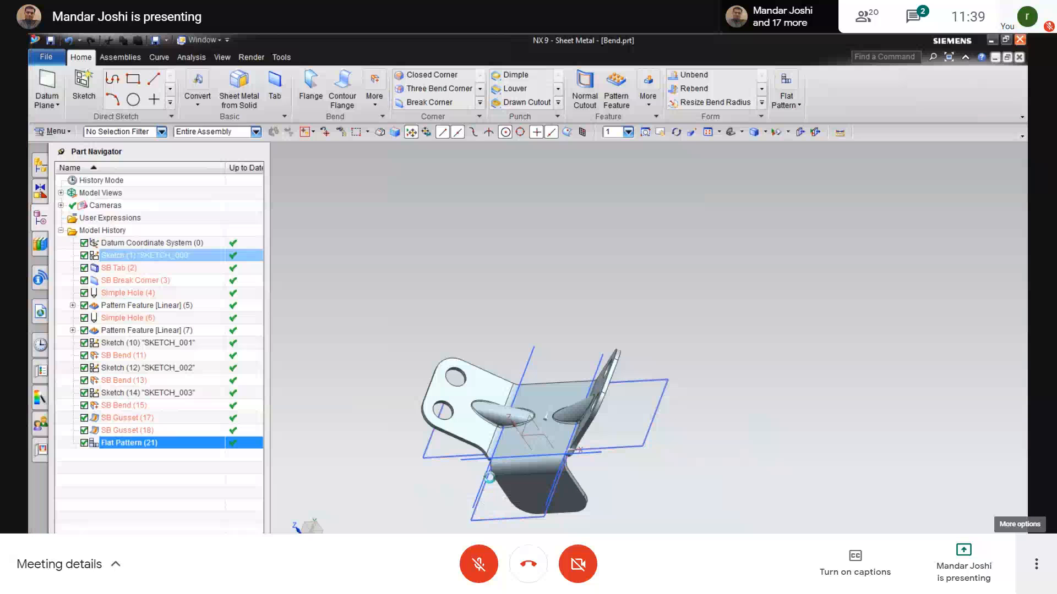
pyautogui.hotkey('ctrl', 'w')
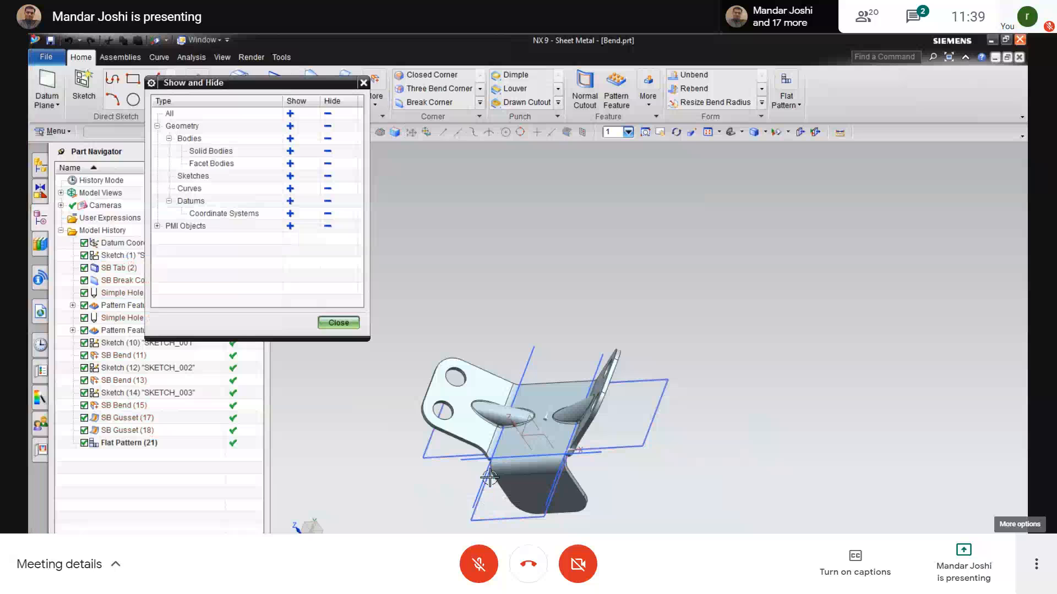
pyautogui.click(328, 176)
pyautogui.click(338, 323)
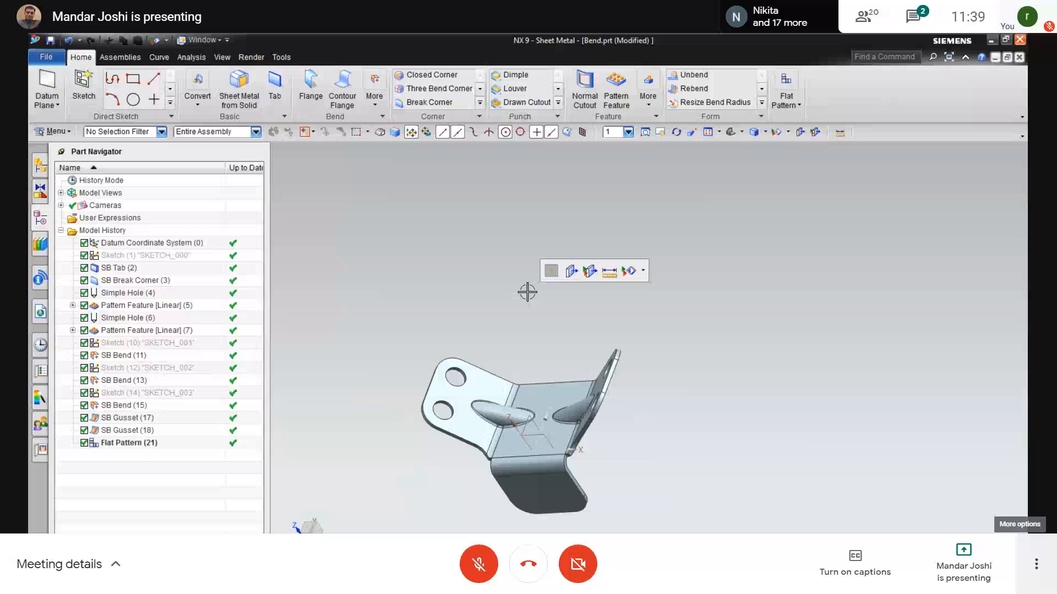
# Step: Orient the clip to the isometric view fitted to the window and save the part
pyautogui.press('End')
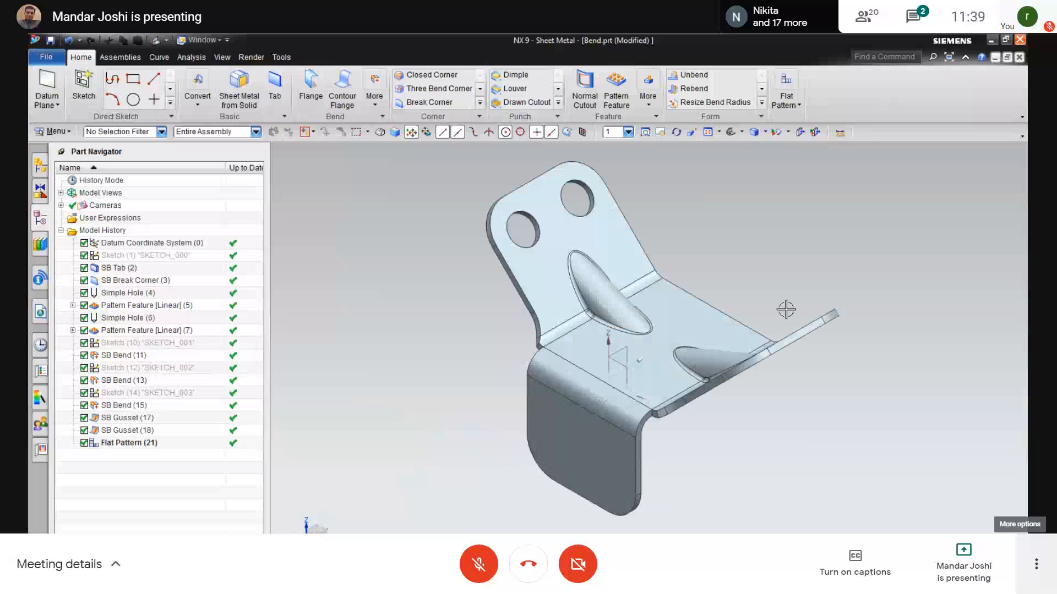
pyautogui.click(750, 273)
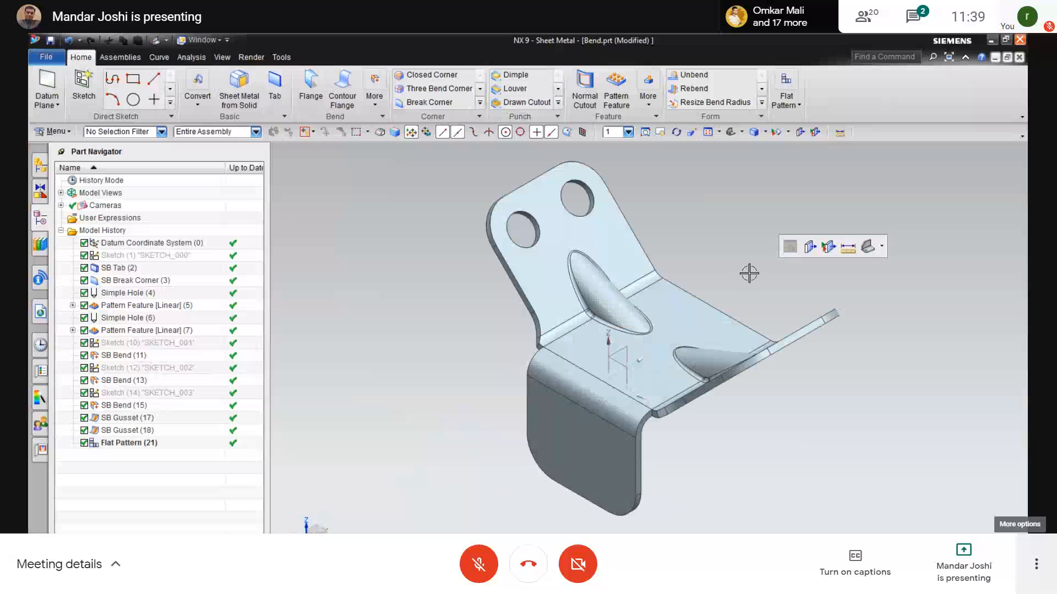
pyautogui.hotkey('ctrl', 's')
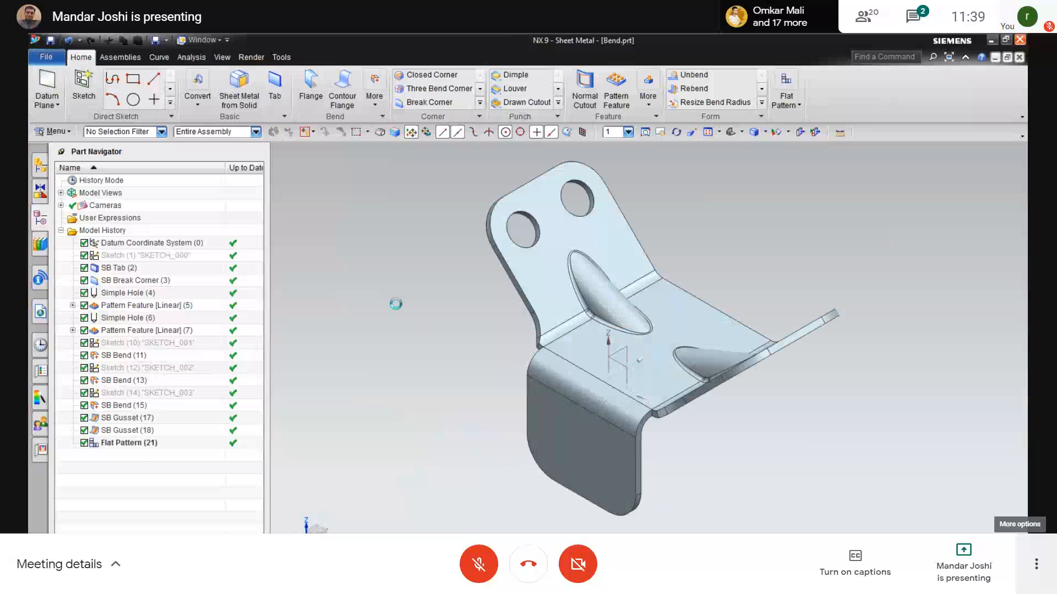
# Step: Check the finished clip against the Metal Support Clip drawing in WPS Office and return to NX
pyautogui.click(398, 287)
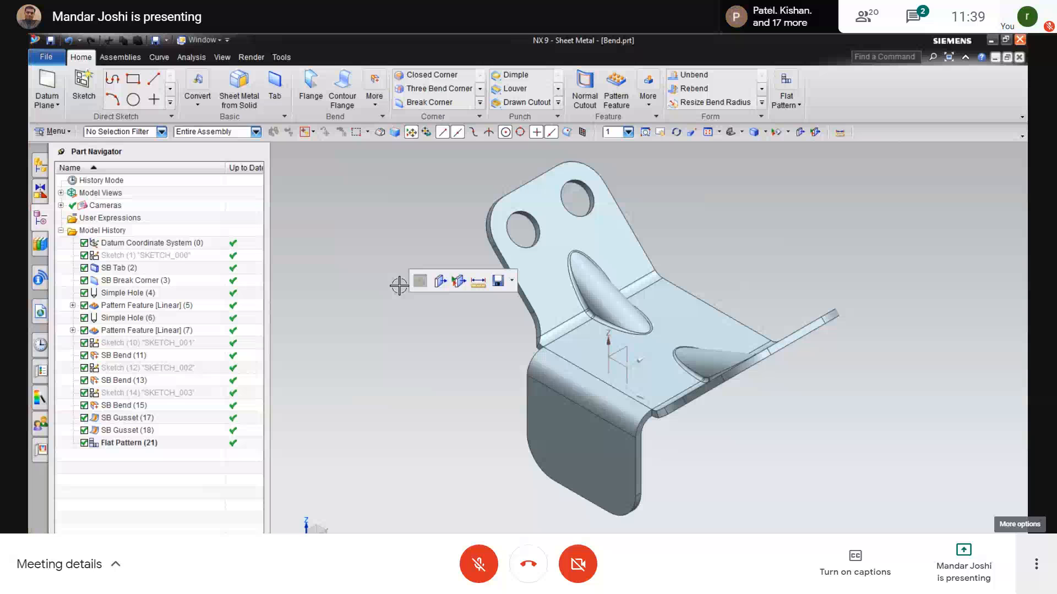
pyautogui.hotkey('alt', 'Tab')
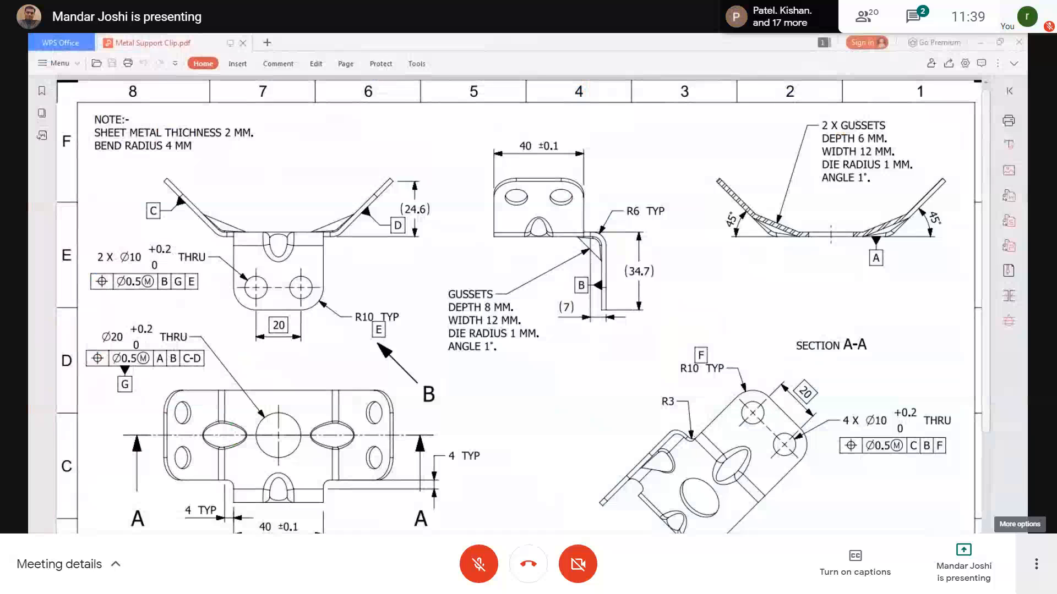
pyautogui.hotkey('alt', 'Tab')
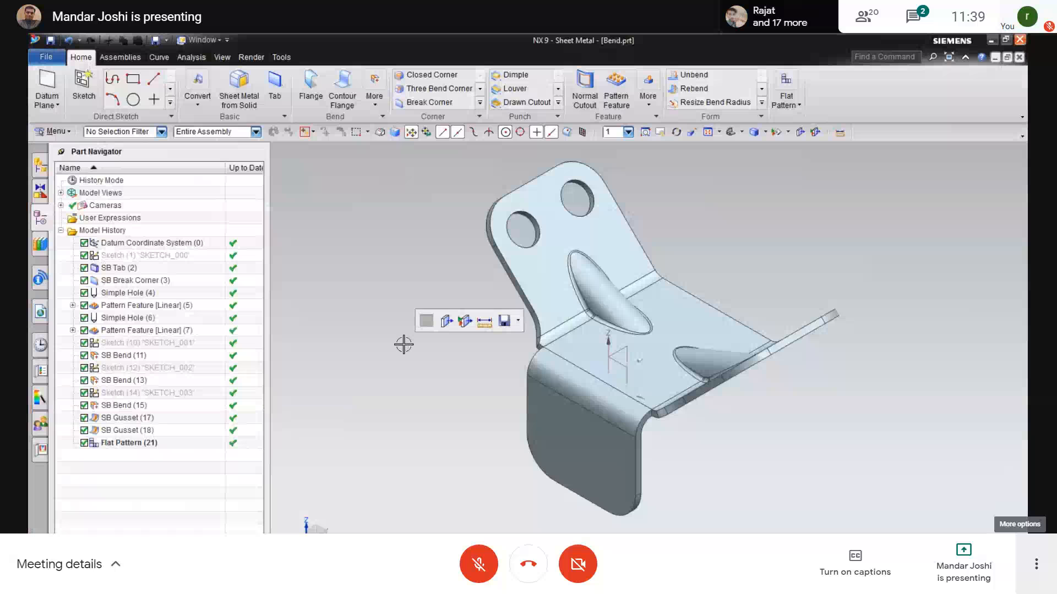
# Step: Switch to the Drafting application and create a sheet from the A3 - Size template, leaving the title block fields blank
pyautogui.click(45, 58)
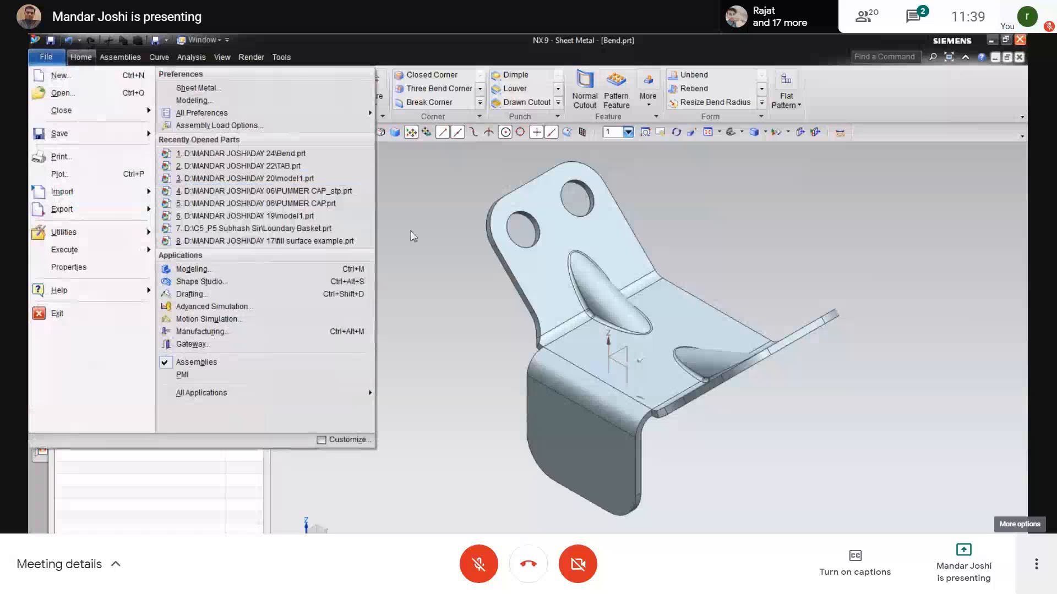
pyautogui.click(213, 299)
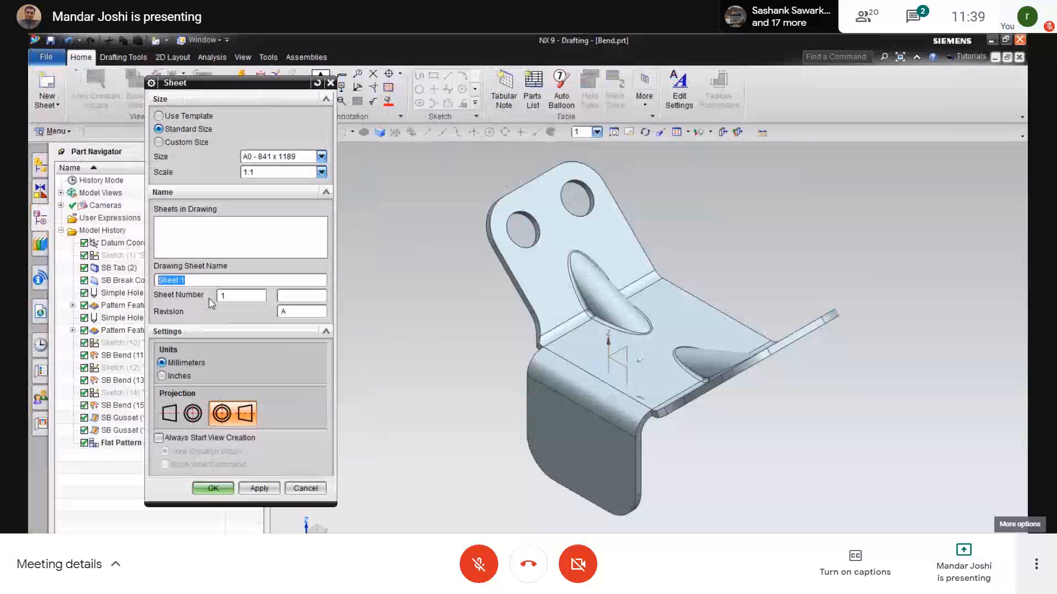
pyautogui.click(159, 116)
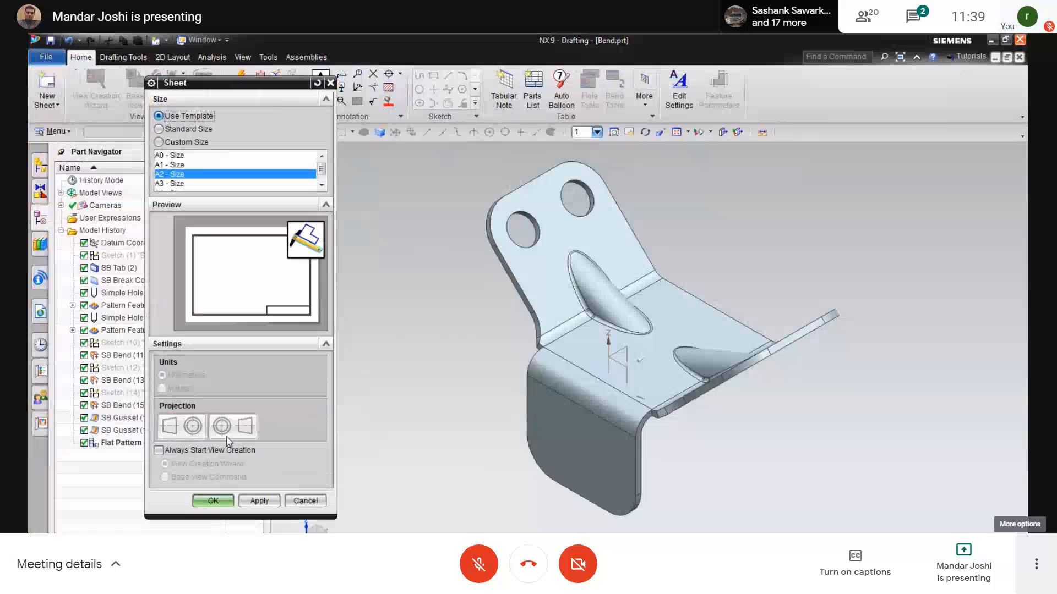
pyautogui.click(174, 183)
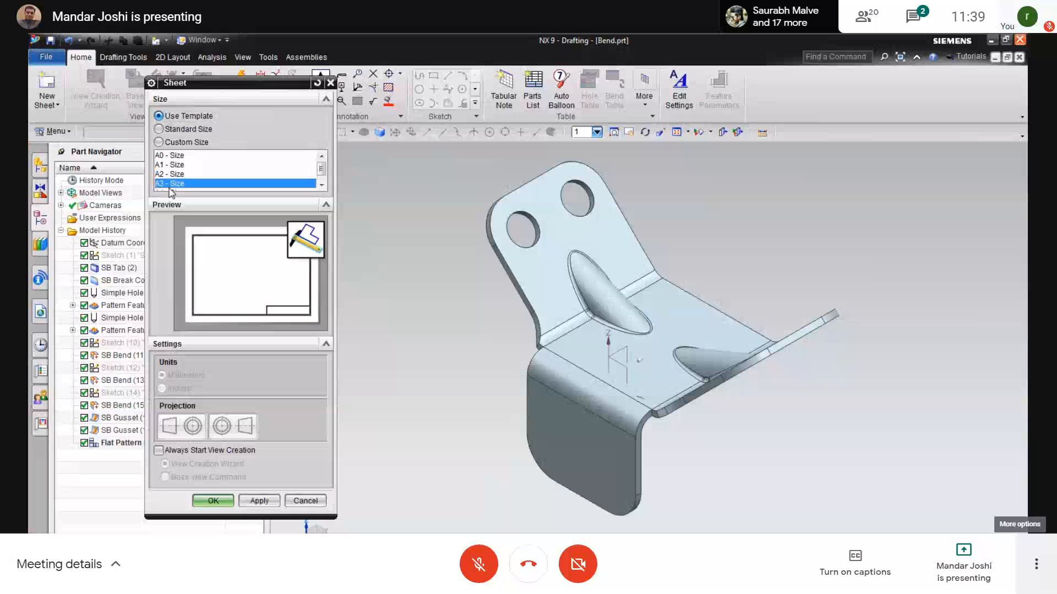
pyautogui.click(209, 501)
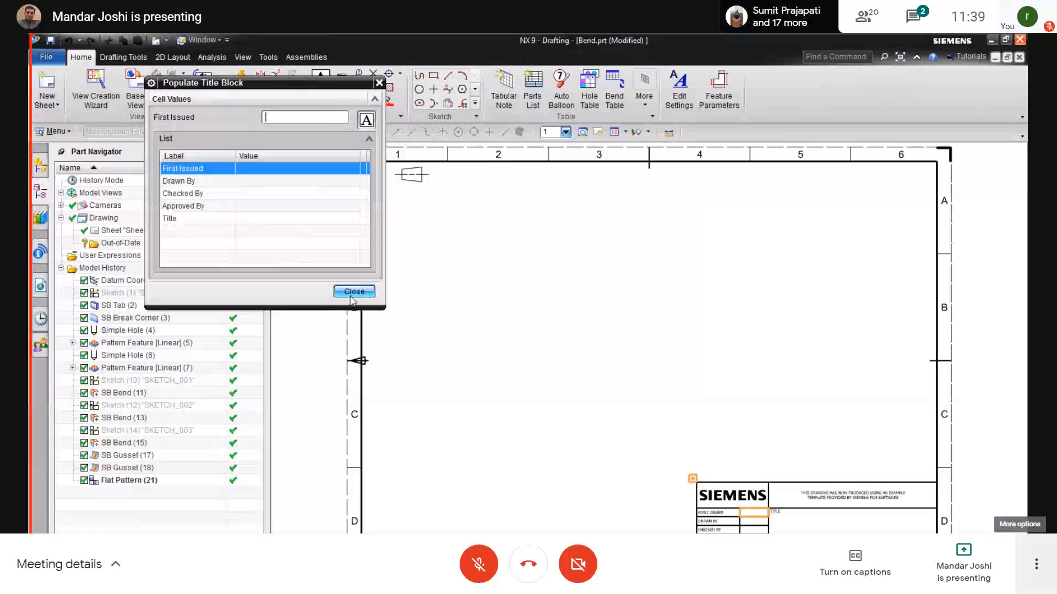
pyautogui.click(353, 292)
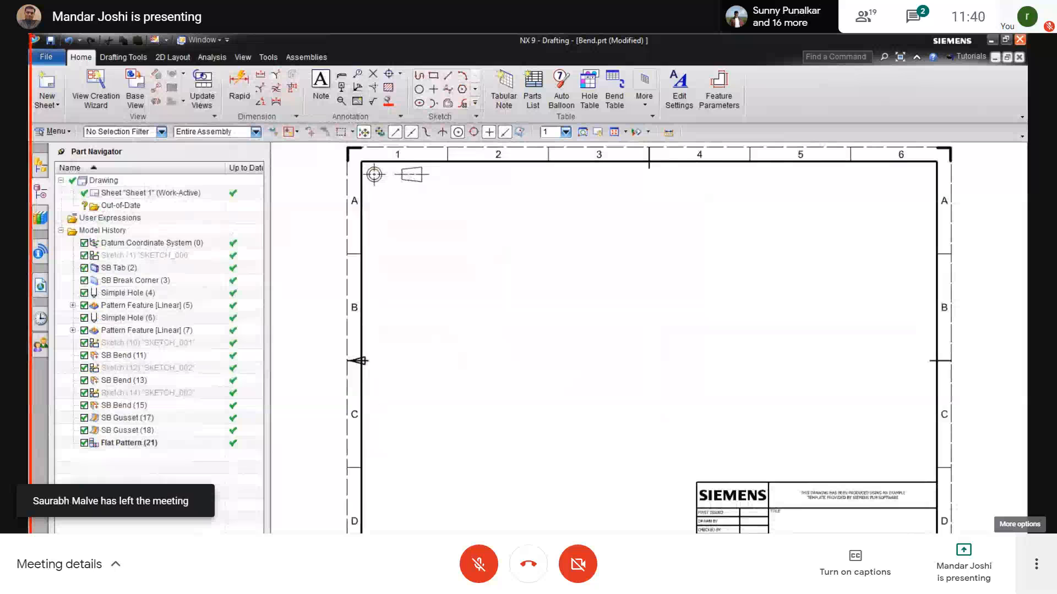
# Step: Consult the lower views of the Metal Support Clip drawing in WPS Office and return to NX
pyautogui.hotkey('alt', 'Tab')
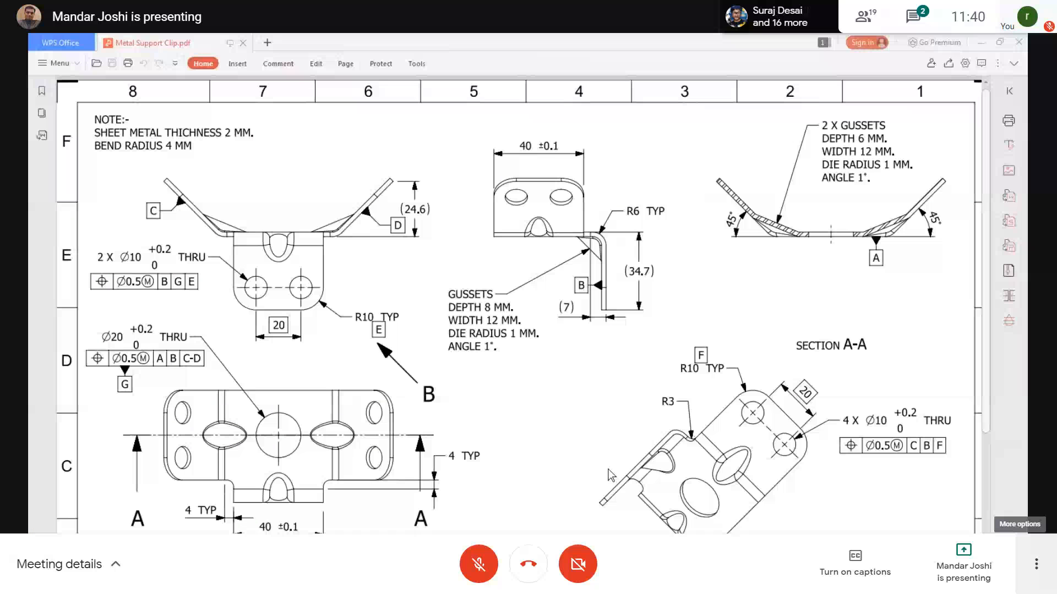
pyautogui.scroll(-4, 608, 469)
pyautogui.scroll(-1, 608, 469)
pyautogui.hotkey('alt', 'Tab')
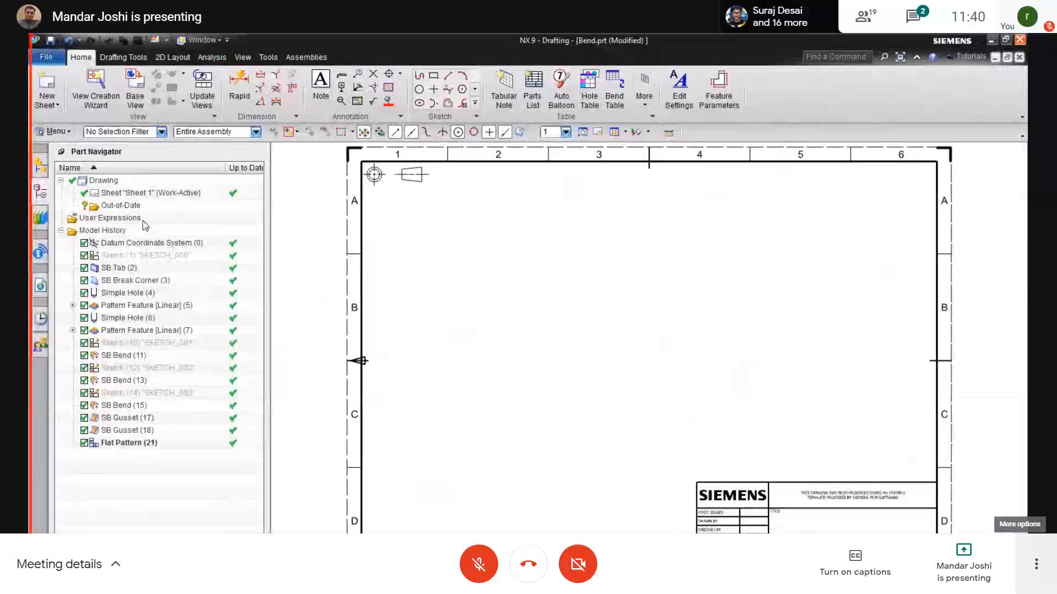
# Step: Edit Sheet 1 to use first-angle projection with millimetre units
pyautogui.click(149, 193)
pyautogui.rightClick(149, 193)
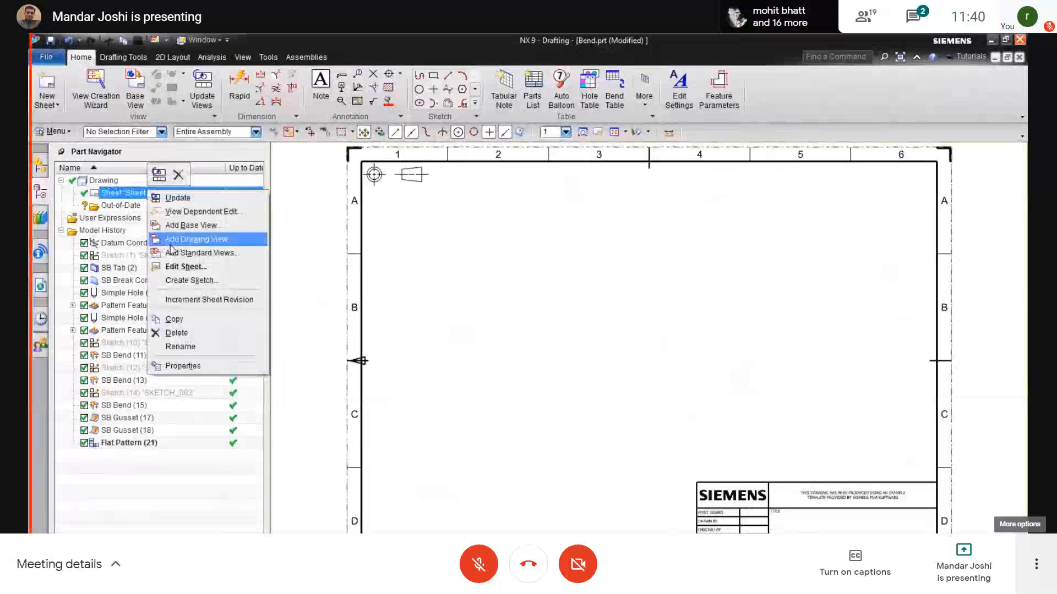
pyautogui.click(189, 266)
pyautogui.click(181, 400)
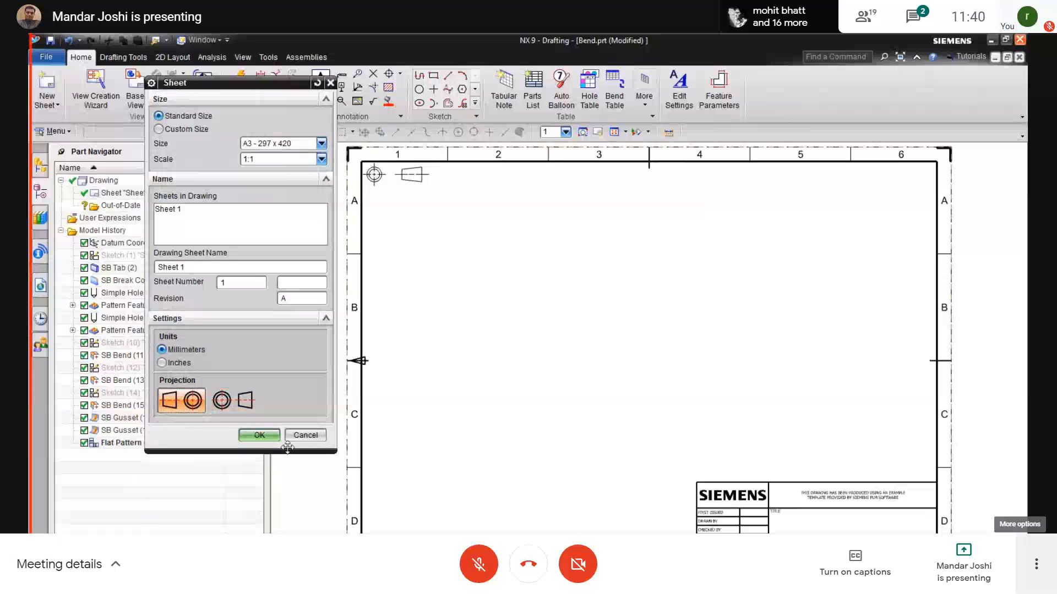
pyautogui.click(182, 351)
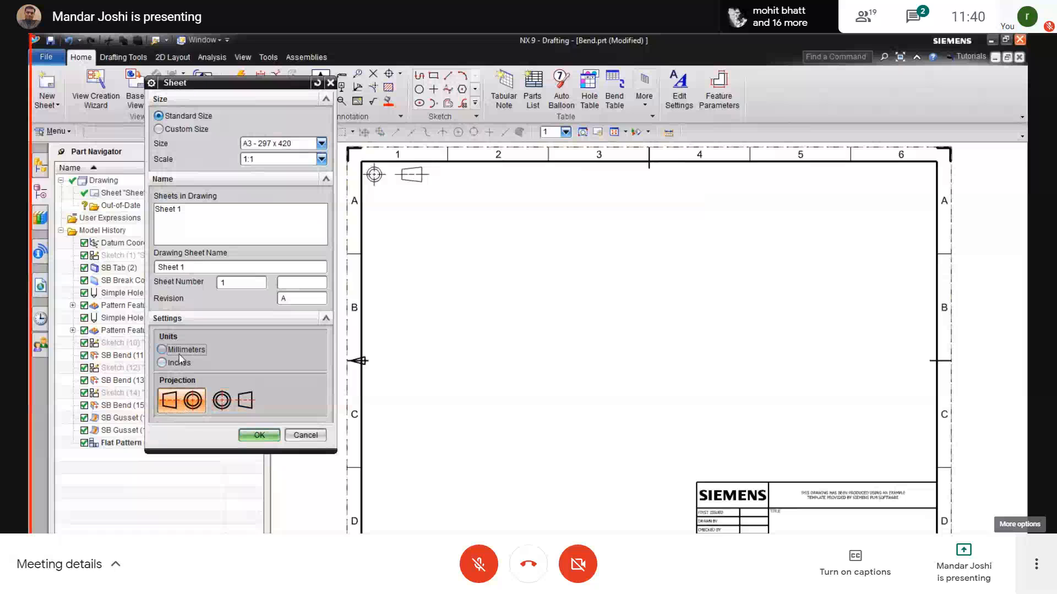
pyautogui.click(258, 436)
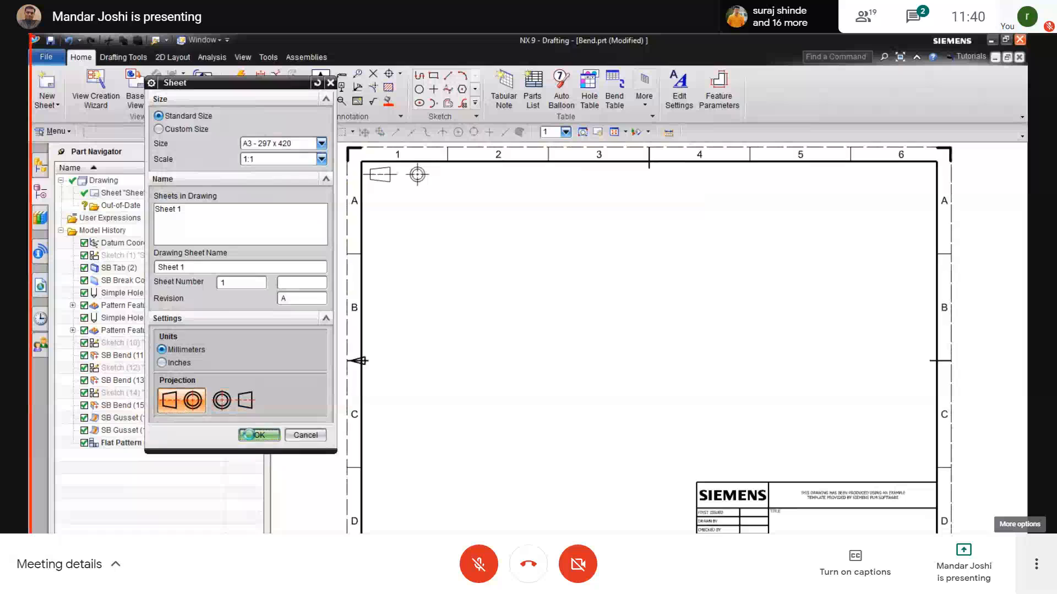
# Step: Consult the reference drawing's view layout in WPS Office, then place a Top base view at 1:1 scale on the NX sheet
pyautogui.moveTo(544, 407)
pyautogui.keyDown('shift'); pyautogui.mouseDown(button='middle')
pyautogui.moveTo(502, 400)
pyautogui.moveTo(512, 402)
pyautogui.mouseUp(button='middle'); pyautogui.keyUp('shift')
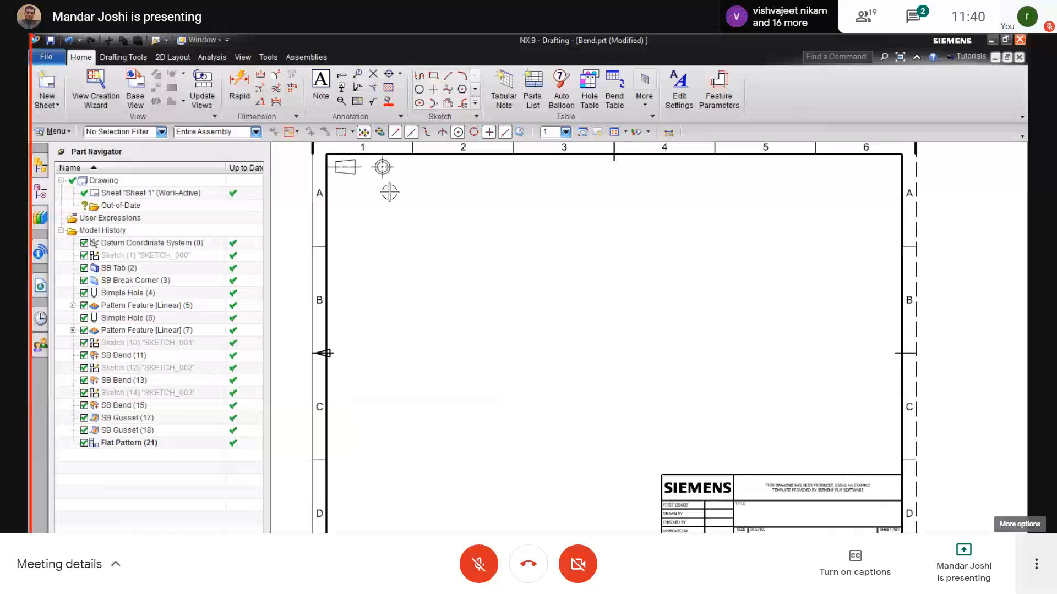
pyautogui.click(135, 91)
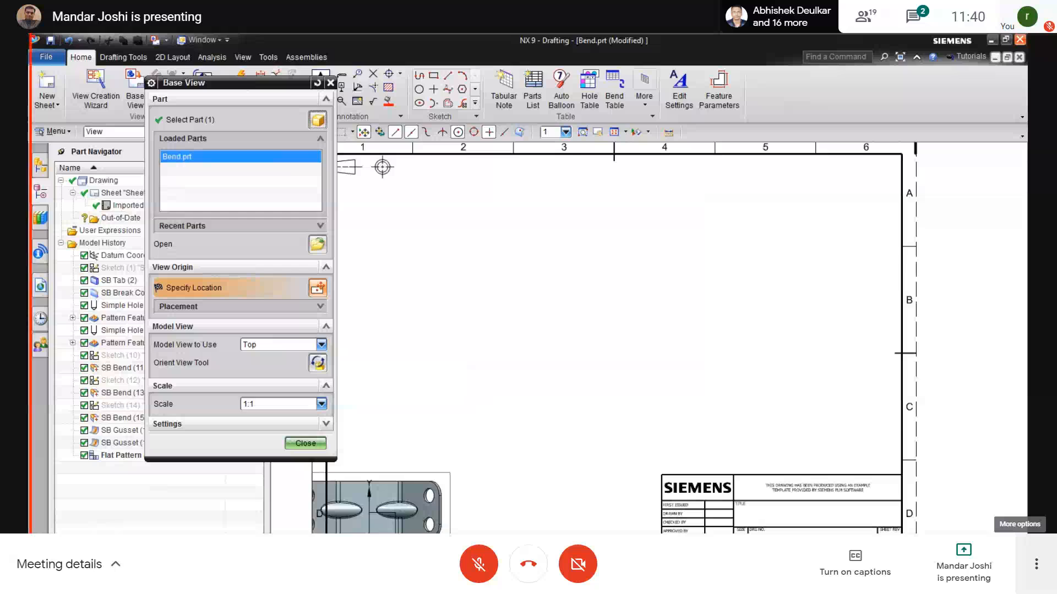
pyautogui.hotkey('alt', 'Tab')
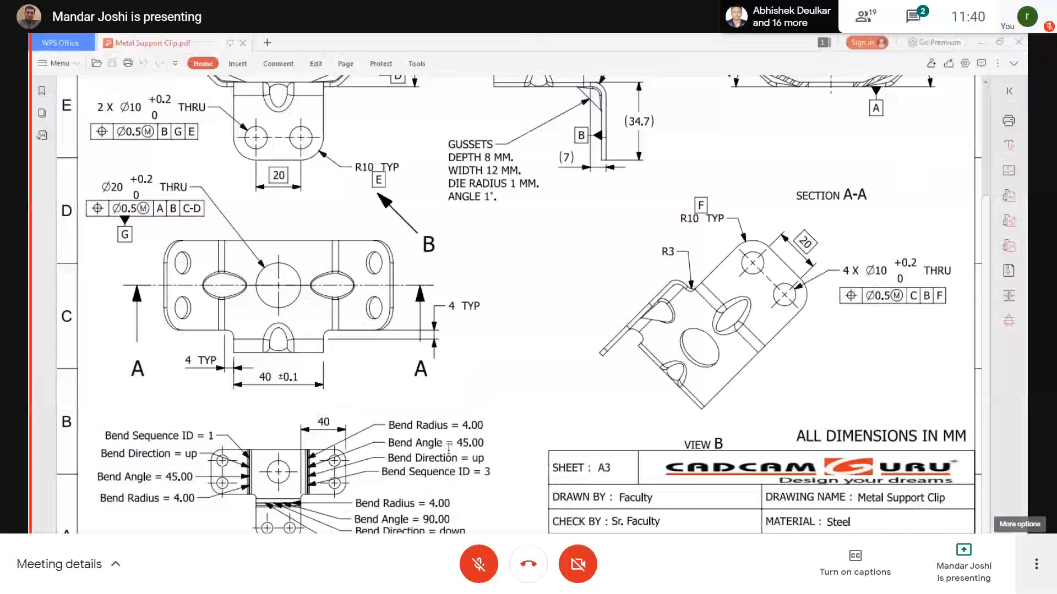
pyautogui.scroll(3, 449, 448)
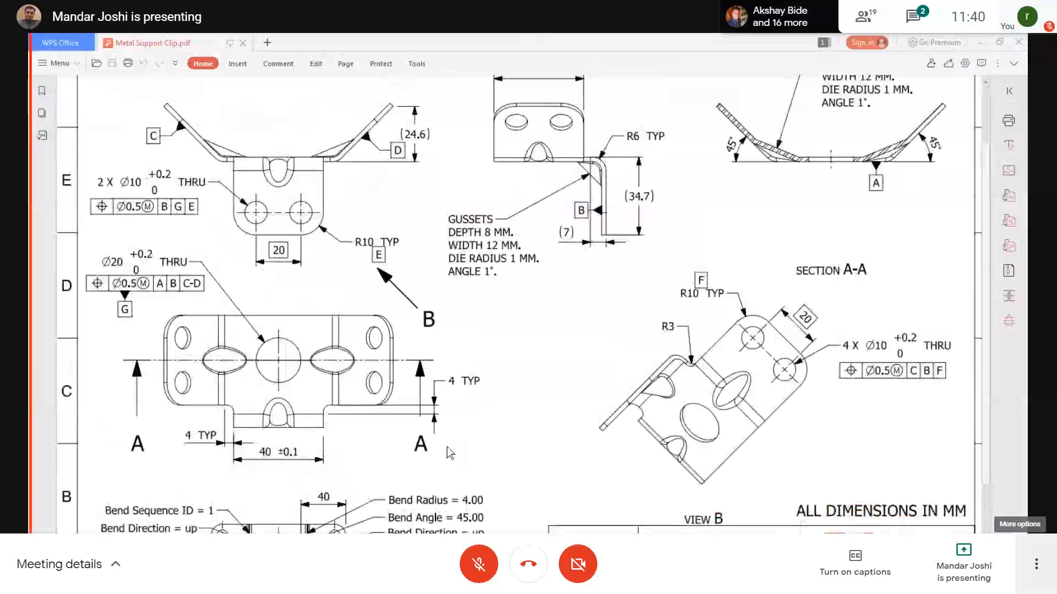
pyautogui.click(978, 42)
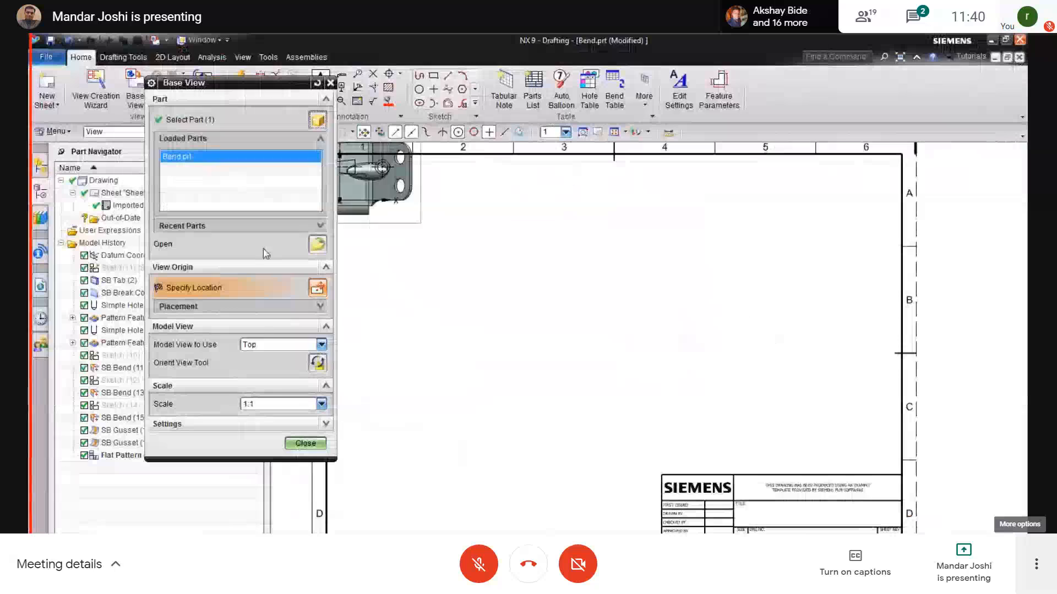
pyautogui.click(261, 345)
pyautogui.click(252, 355)
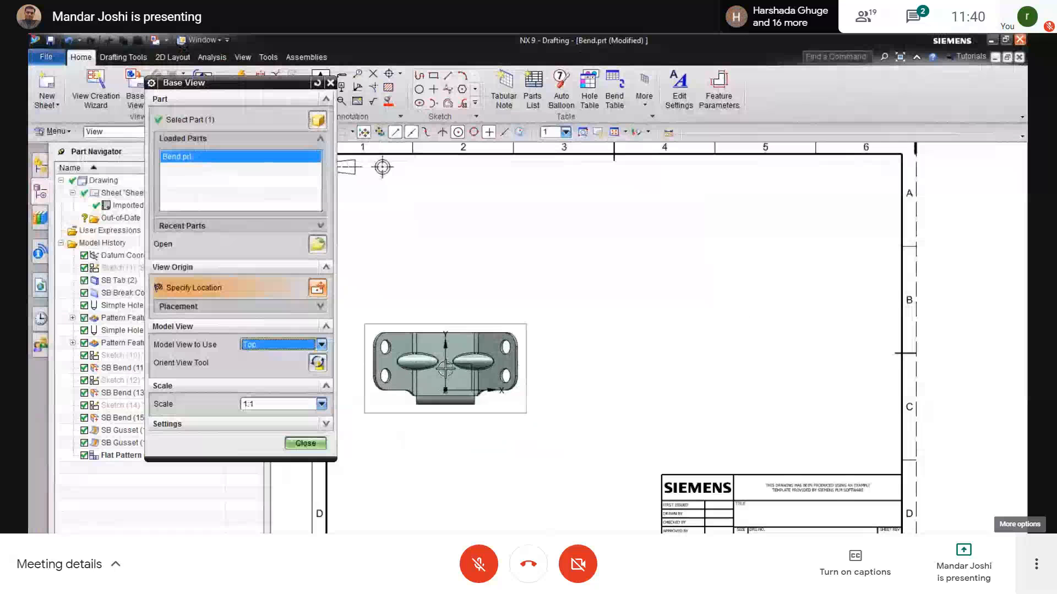
pyautogui.click(446, 367)
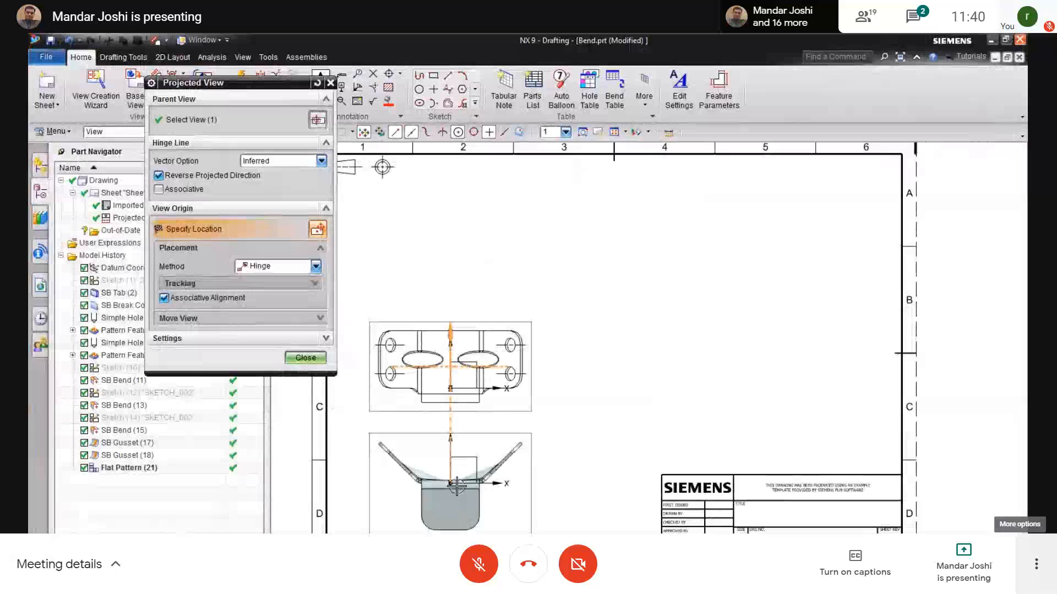
# Step: Project a front view from the top view and reposition it directly above the top view
pyautogui.click(463, 482)
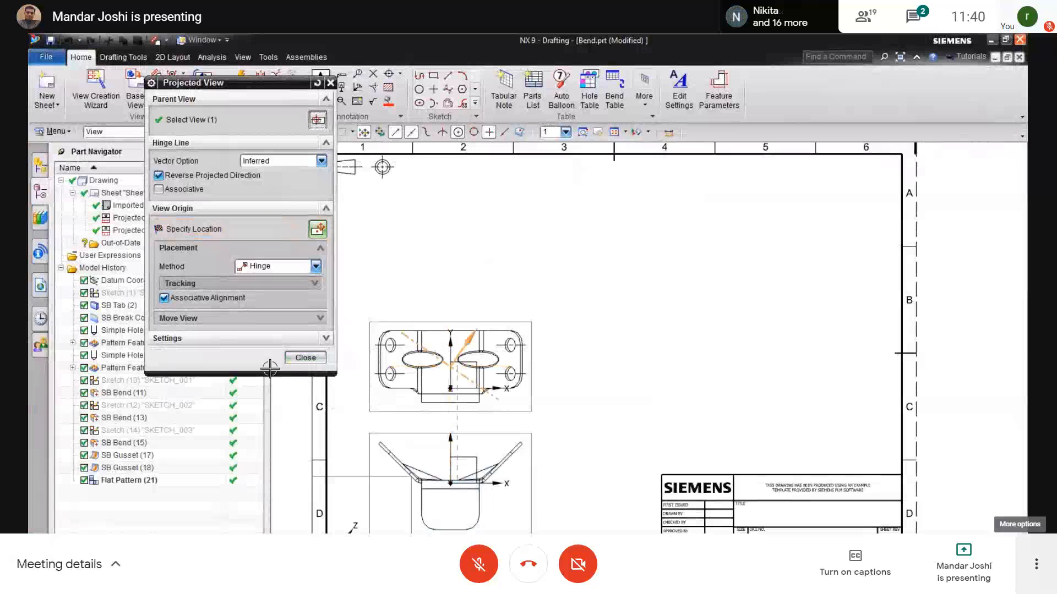
pyautogui.click(304, 358)
pyautogui.moveTo(514, 431)
pyautogui.mouseDown()
pyautogui.moveTo(528, 290)
pyautogui.moveTo(514, 250)
pyautogui.moveTo(520, 191)
pyautogui.mouseUp()
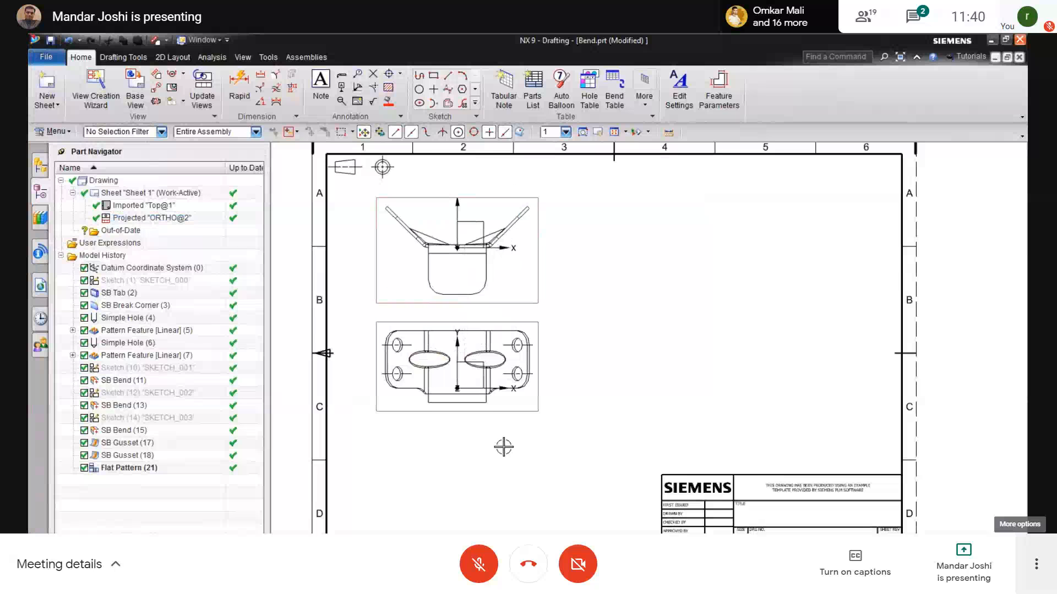
# Step: Consult the reference drawing in WPS Office, then place a FLAT-PATTERN#1 base view at 1:1 scale in NX, aligned below the top view
pyautogui.hotkey('alt', 'Tab')
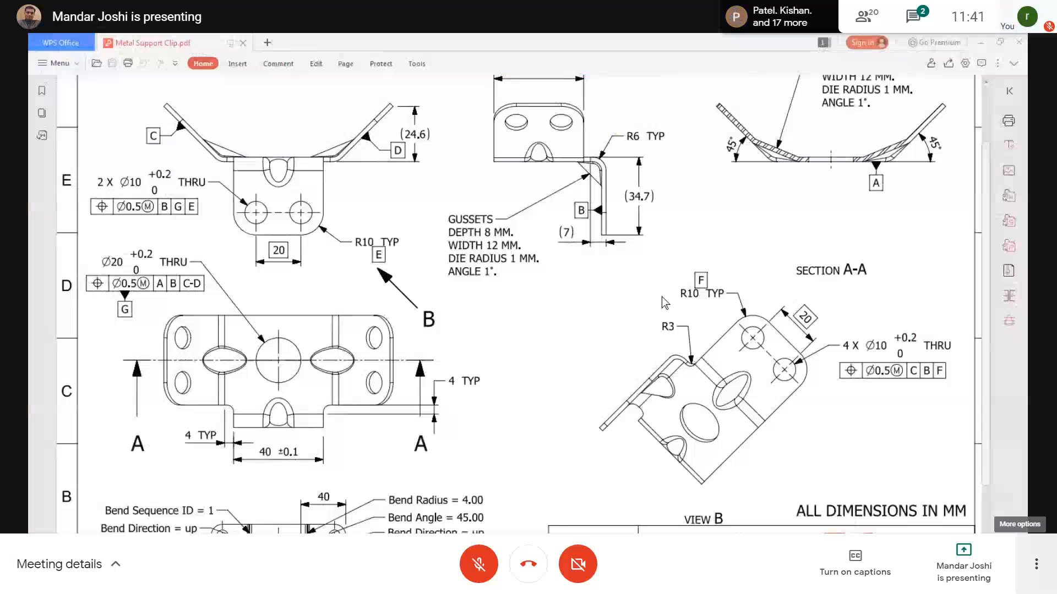
pyautogui.click(979, 42)
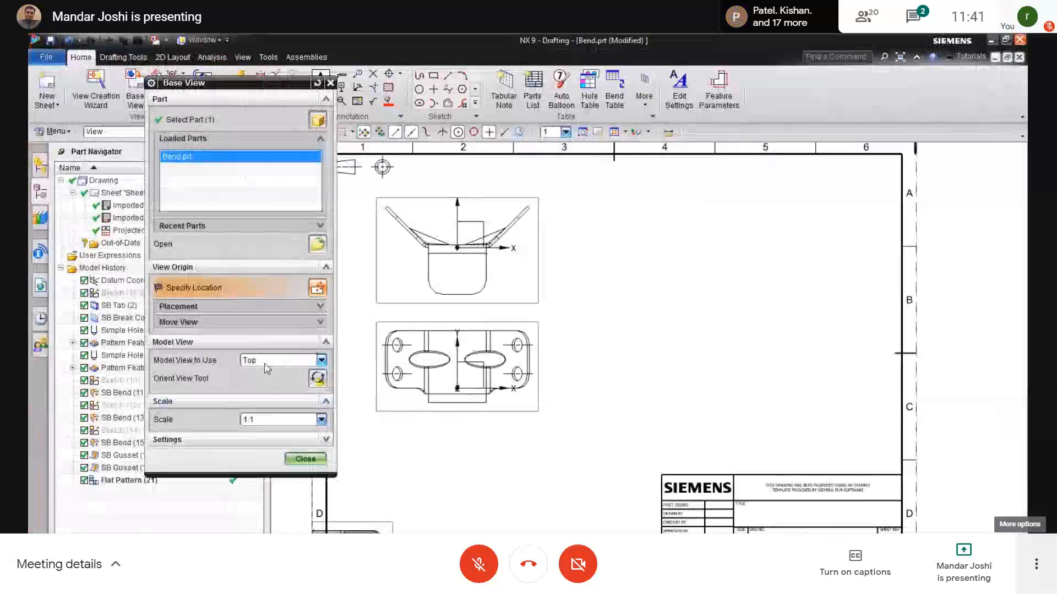
pyautogui.click(269, 361)
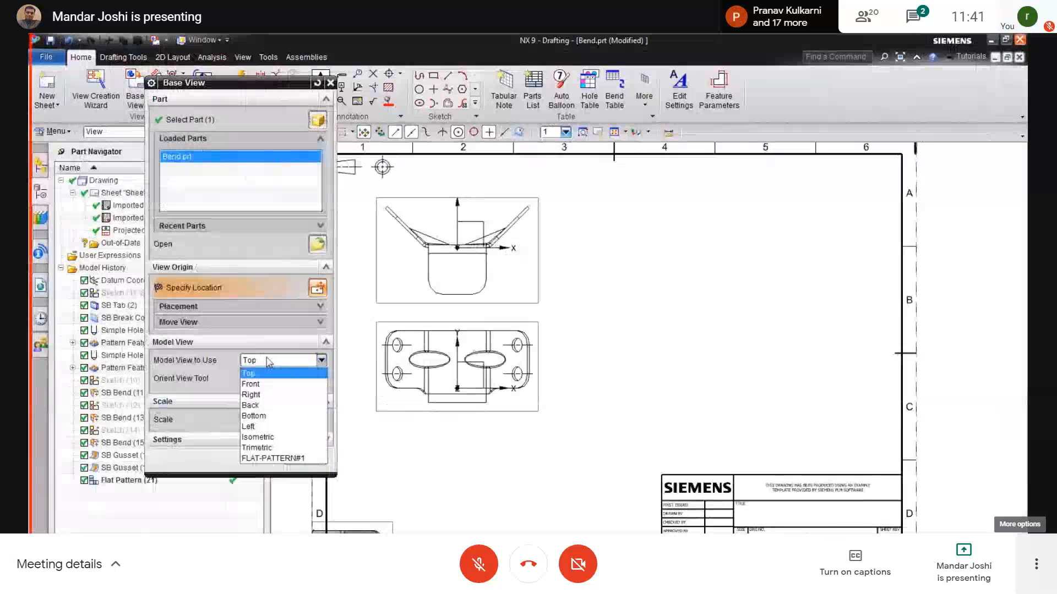
pyautogui.click(266, 459)
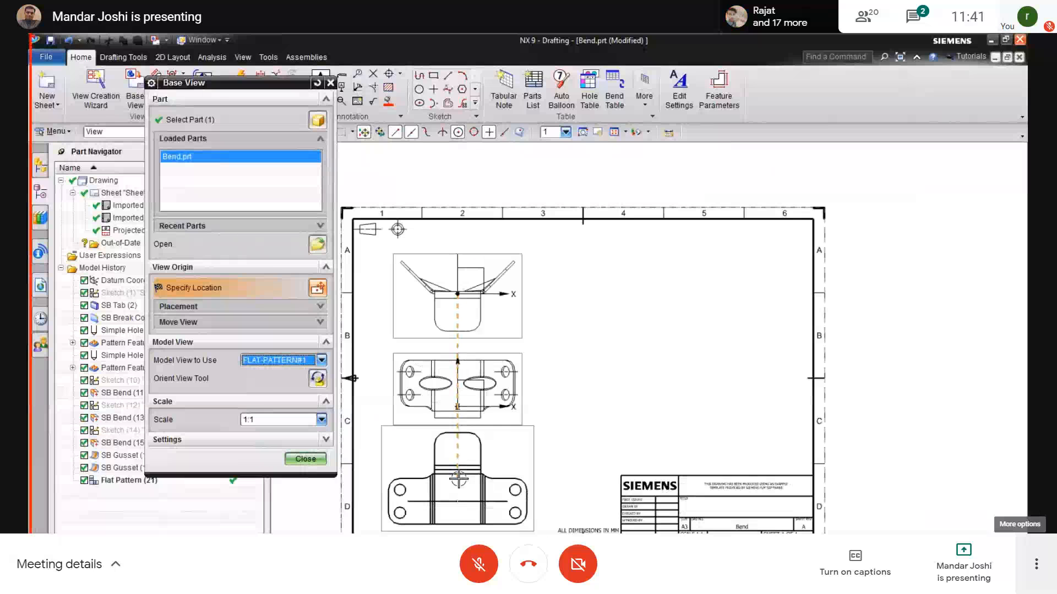
pyautogui.scroll(-1, 460, 480)
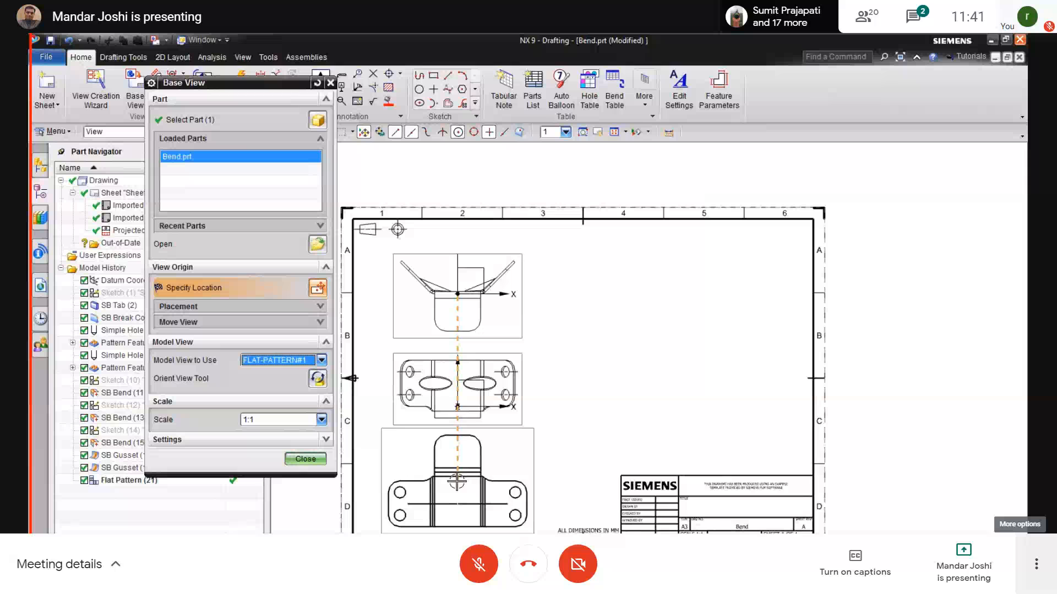
pyautogui.click(457, 482)
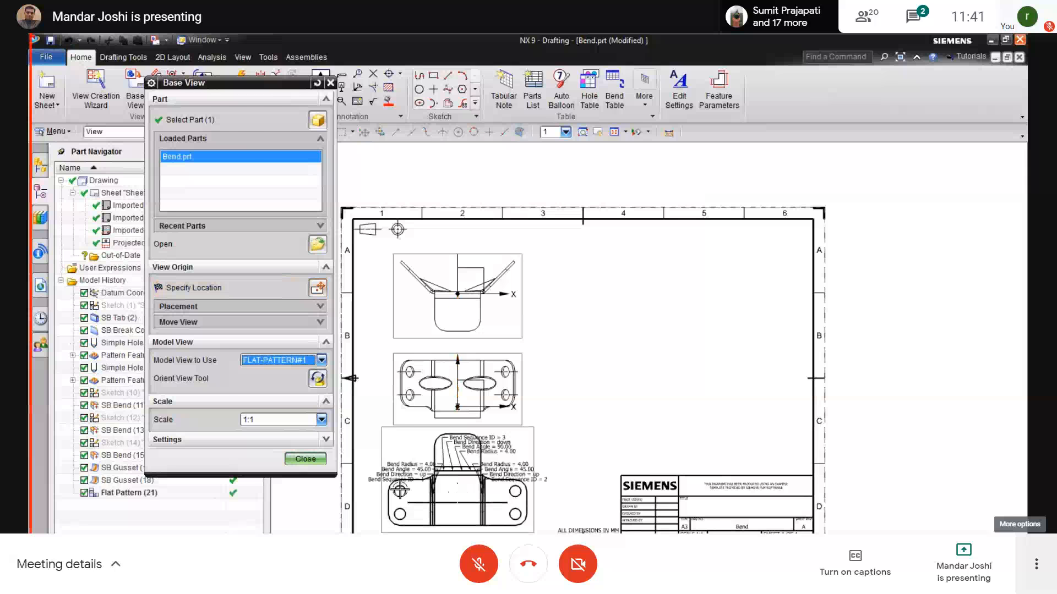
pyautogui.click(315, 461)
# Step: Set the flat pattern view's angle to 180 degrees and inspect its bend labels
pyautogui.click(378, 427)
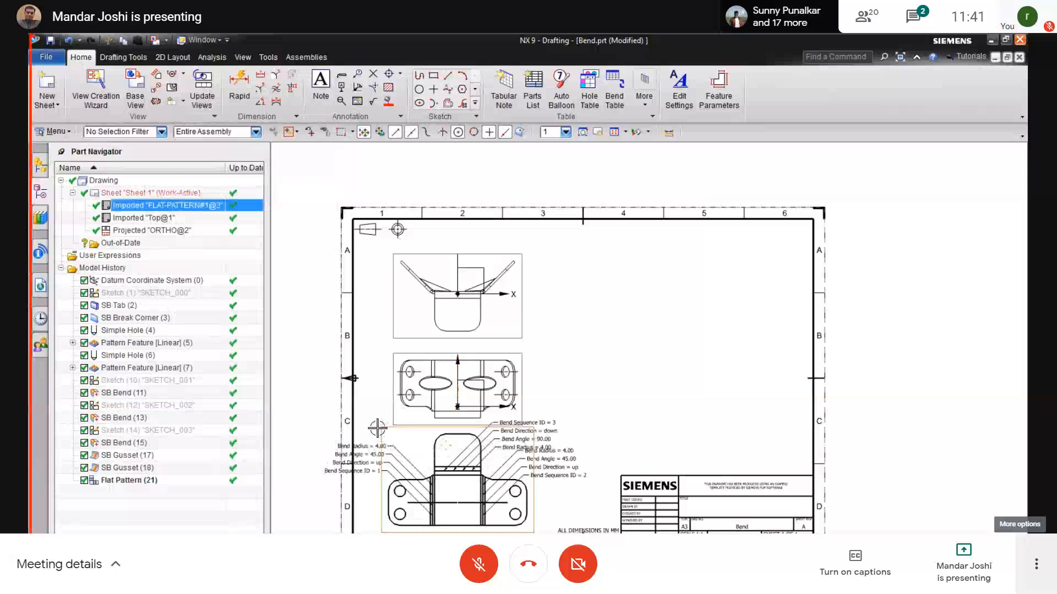
pyautogui.rightClick(378, 428)
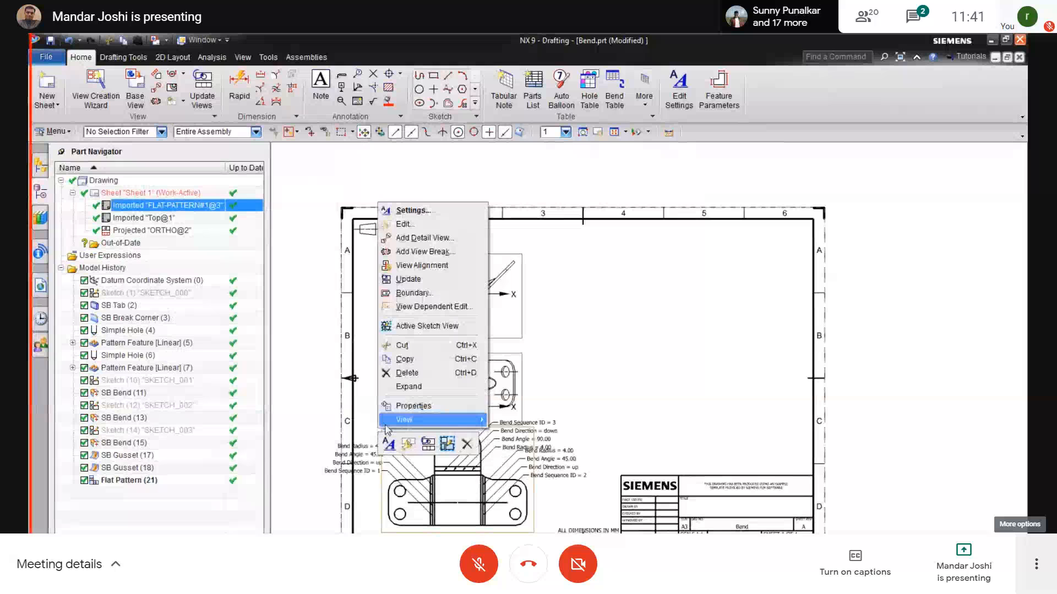
pyautogui.moveTo(386, 421)
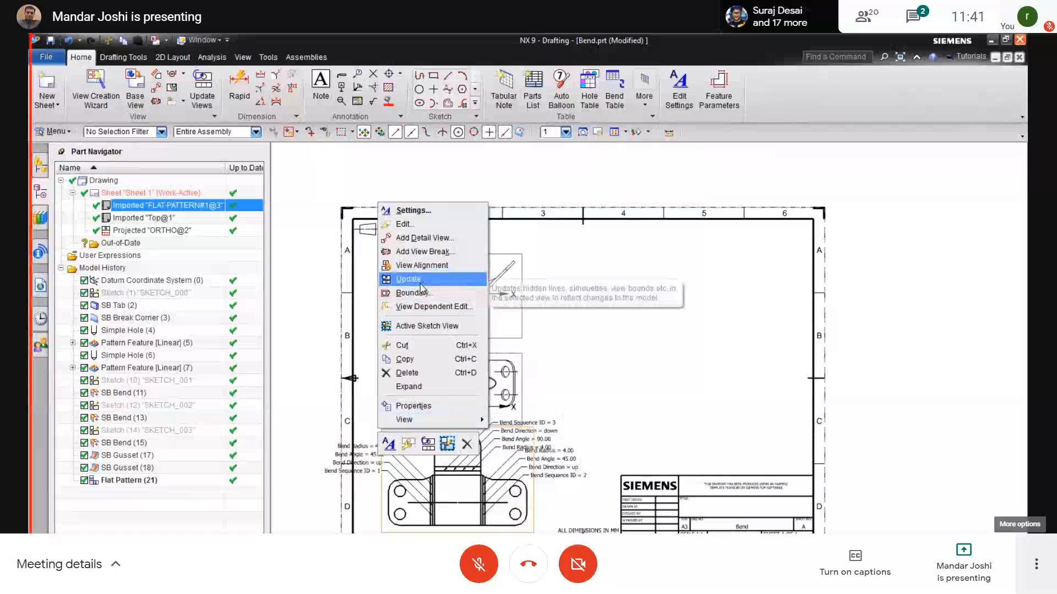
pyautogui.click(399, 210)
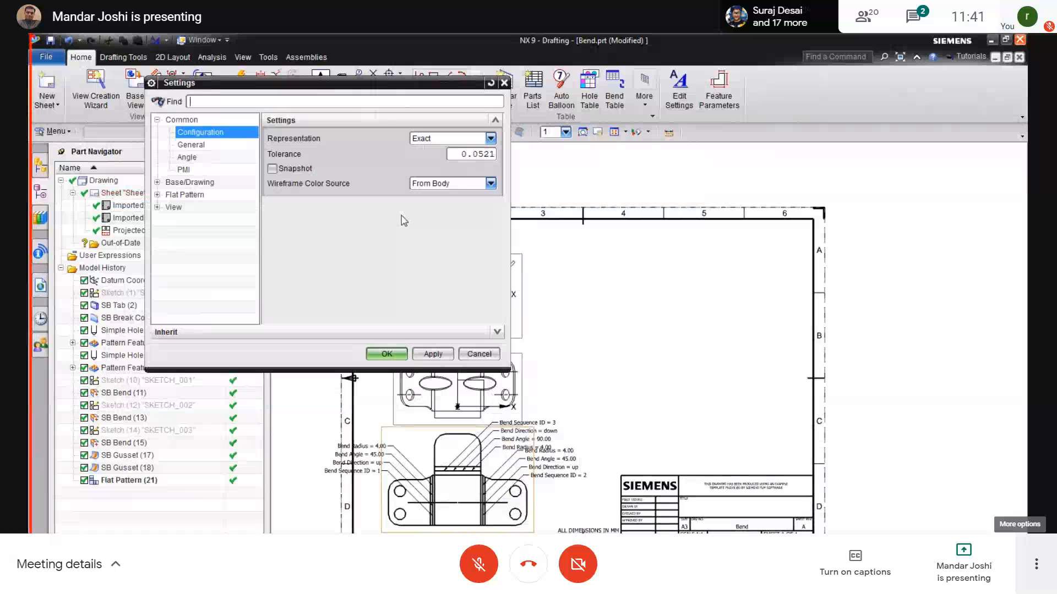
pyautogui.click(186, 158)
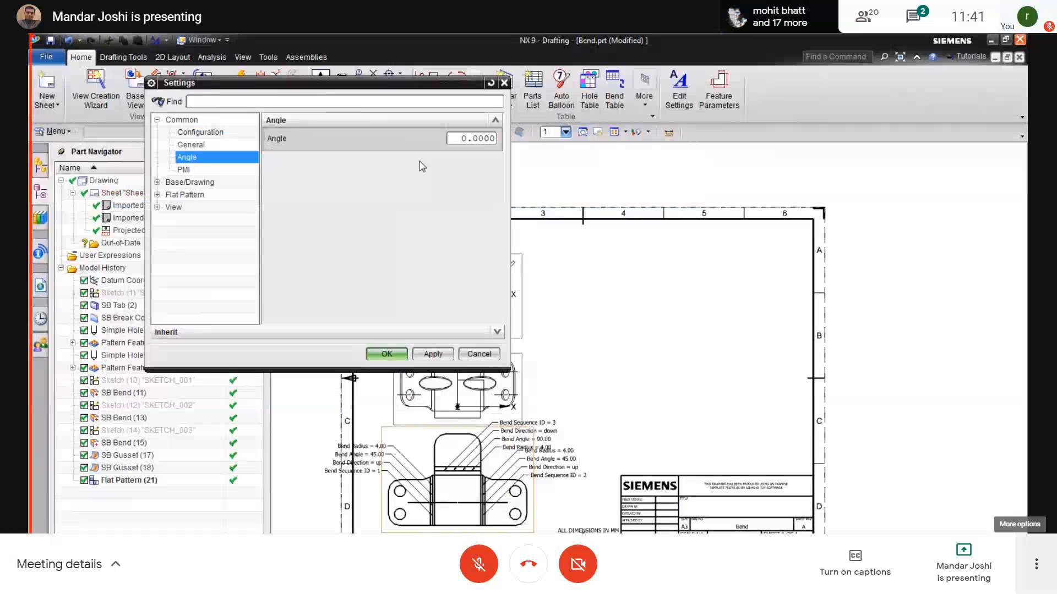
pyautogui.doubleClick(465, 141)
pyautogui.write('180')
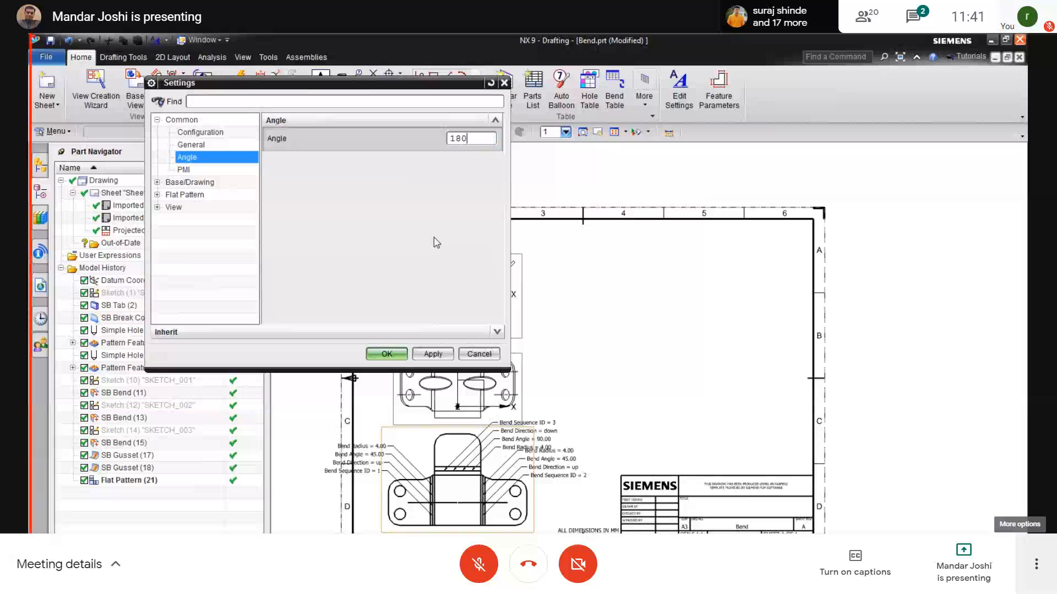
pyautogui.press('Return')
pyautogui.click(432, 354)
pyautogui.click(388, 354)
pyautogui.scroll(3, 570, 455)
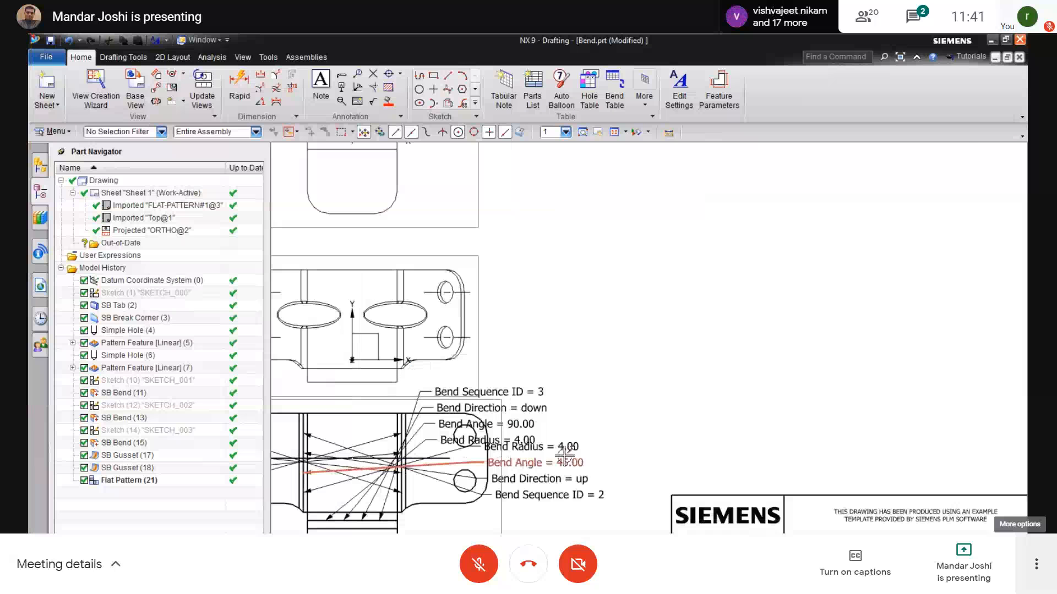
pyautogui.scroll(-1, 572, 461)
pyautogui.scroll(-3, 564, 456)
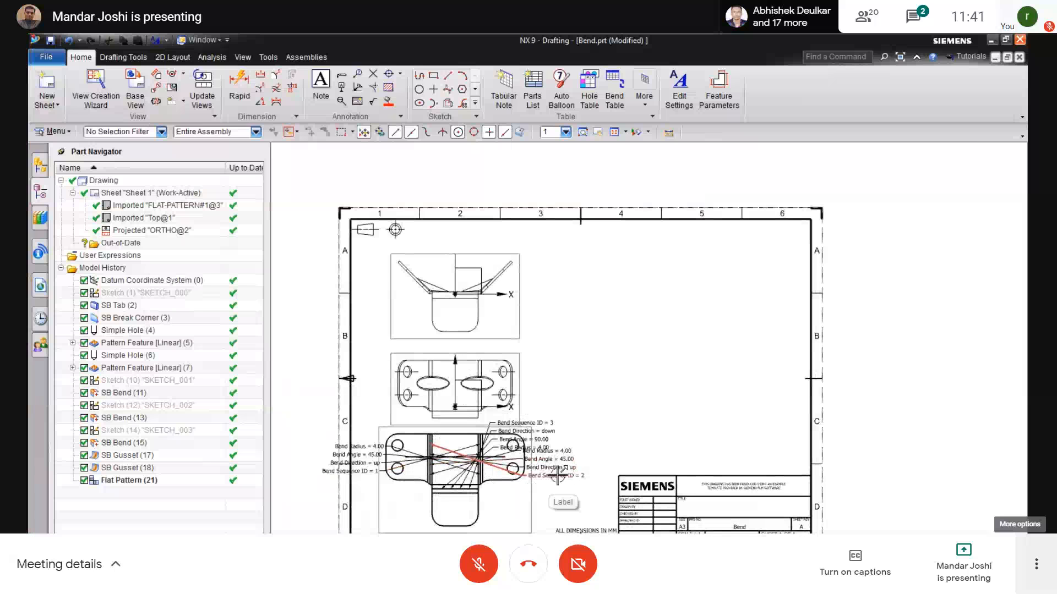
# Step: Compare the sheet's view layout with the reference drawing in WPS Office, then return to the NX sheet
pyautogui.doubleClick(551, 428)
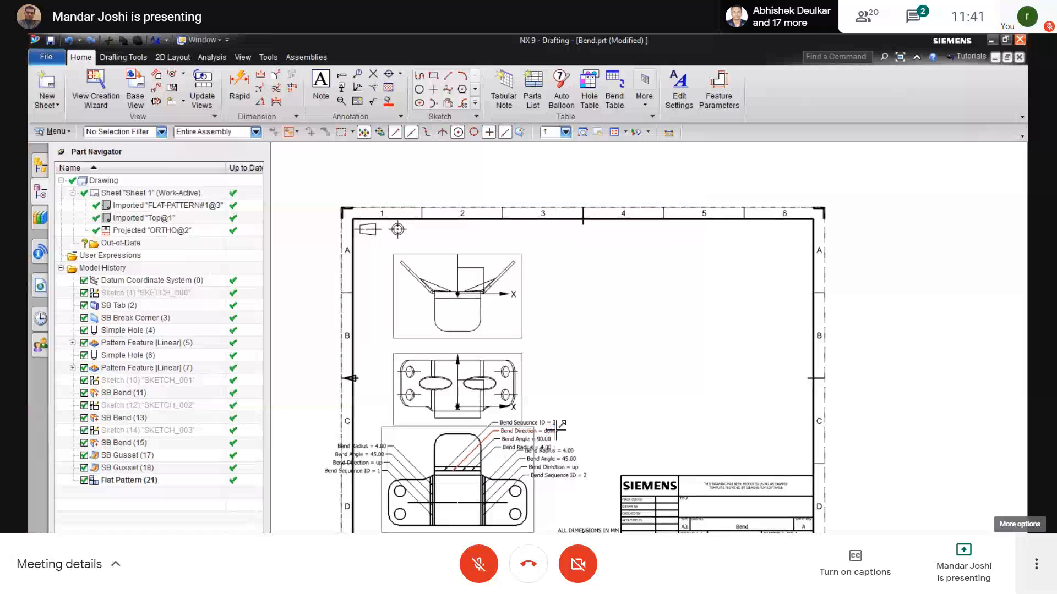
pyautogui.scroll(-3, 459, 488)
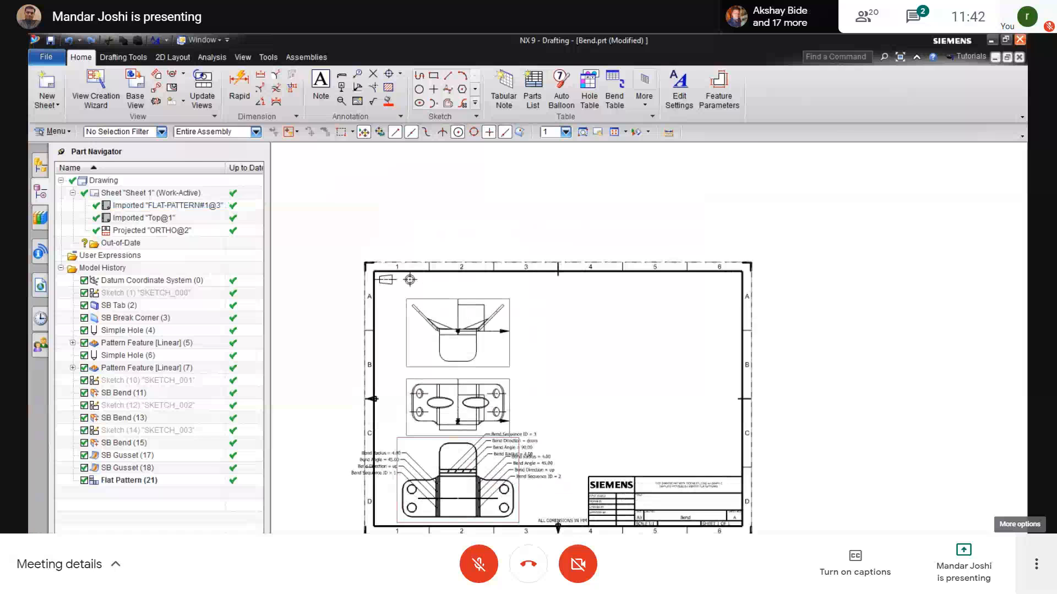
pyautogui.hotkey('alt', 'Tab')
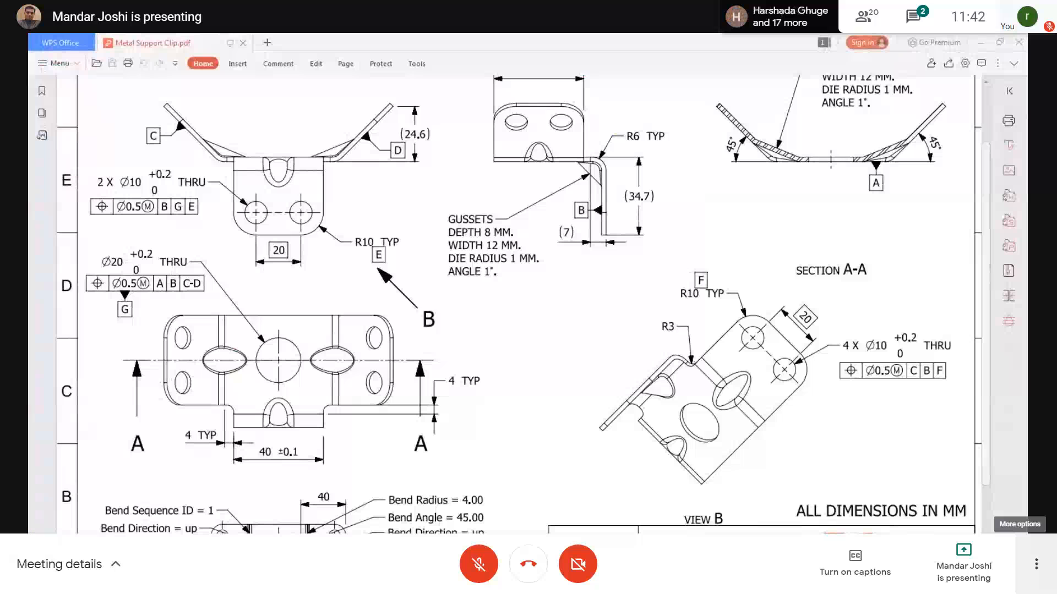
pyautogui.hotkey('alt', 'Tab')
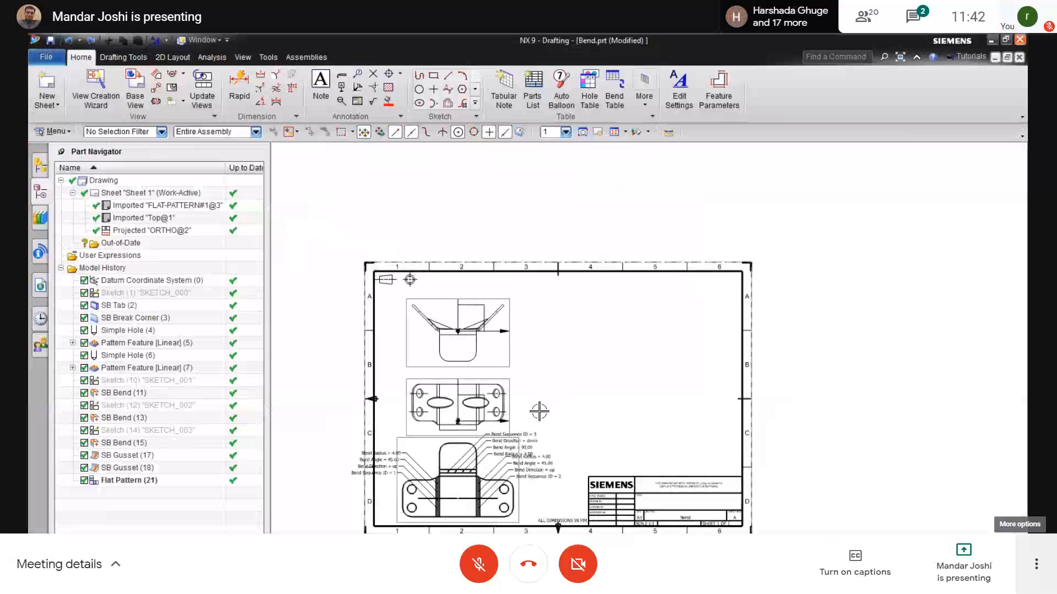
pyautogui.scroll(2, 467, 467)
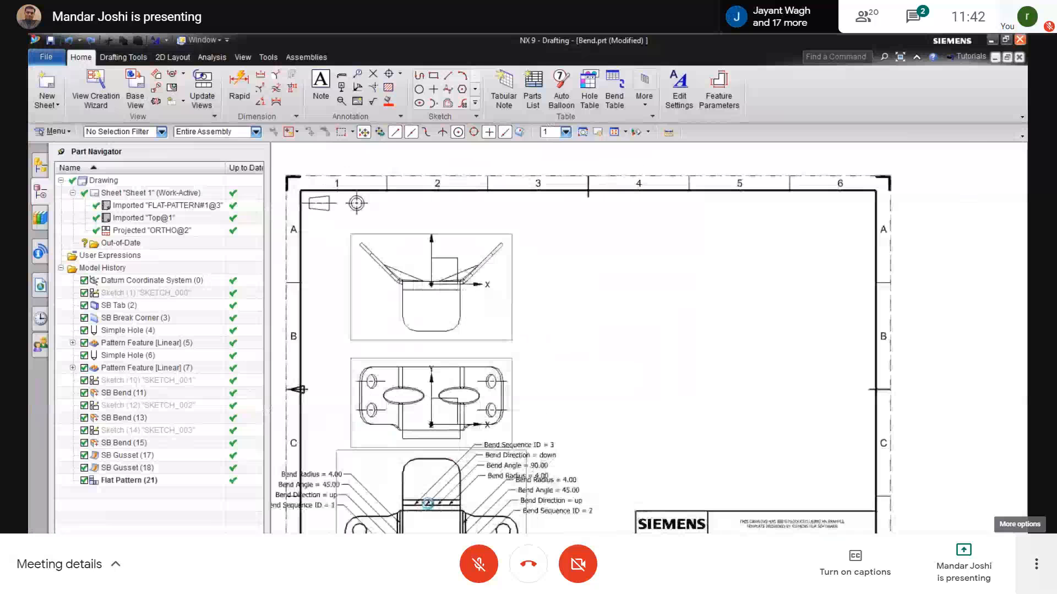
pyautogui.hotkey('alt', 'Tab')
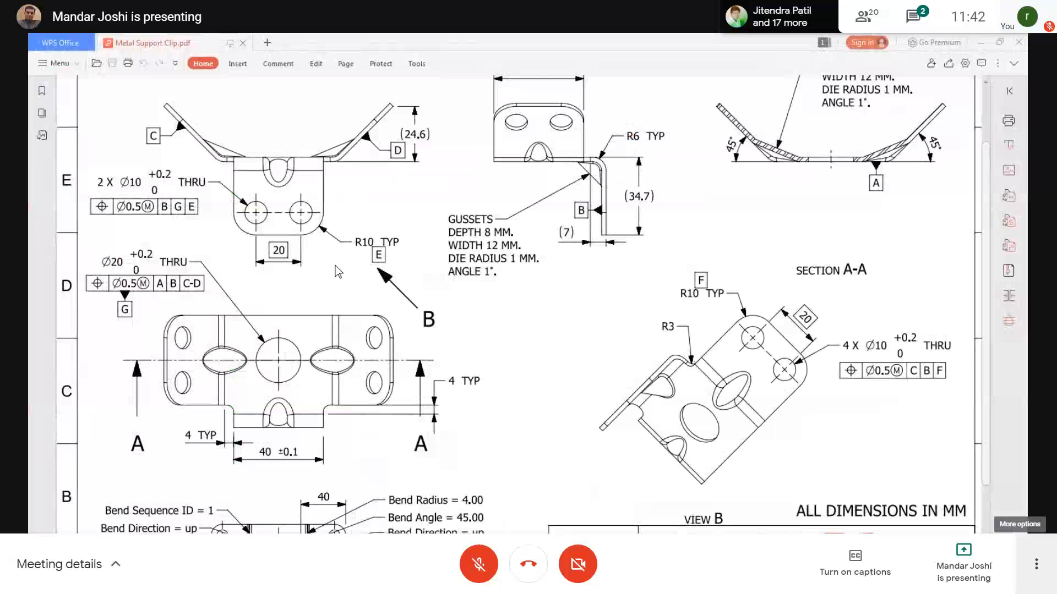
pyautogui.click(982, 42)
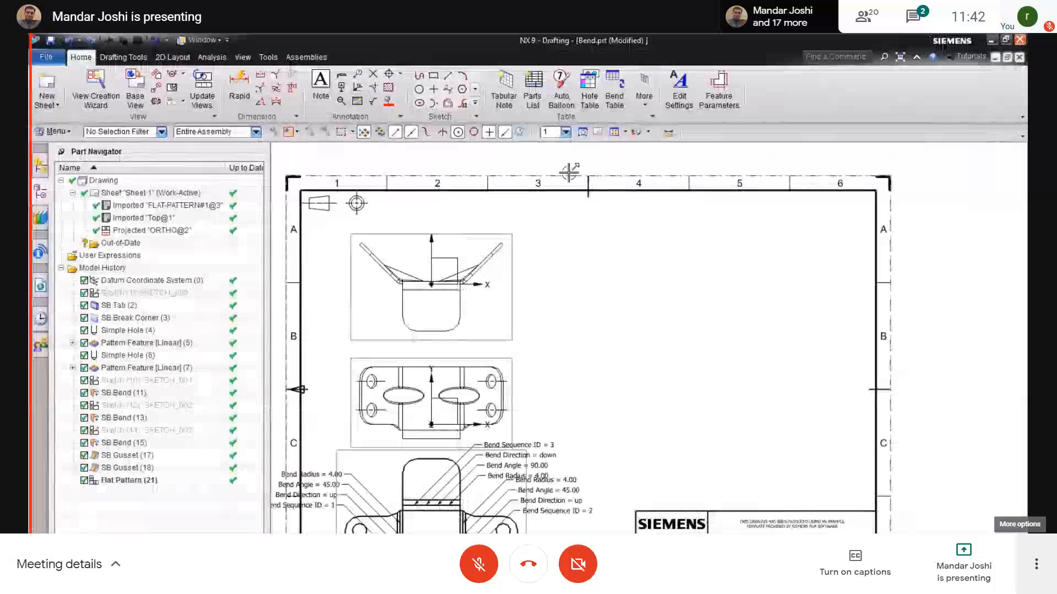
# Step: Try to project a new view from the top view, testing its directions with reversed projection and Hinge placement
pyautogui.scroll(3, 538, 394)
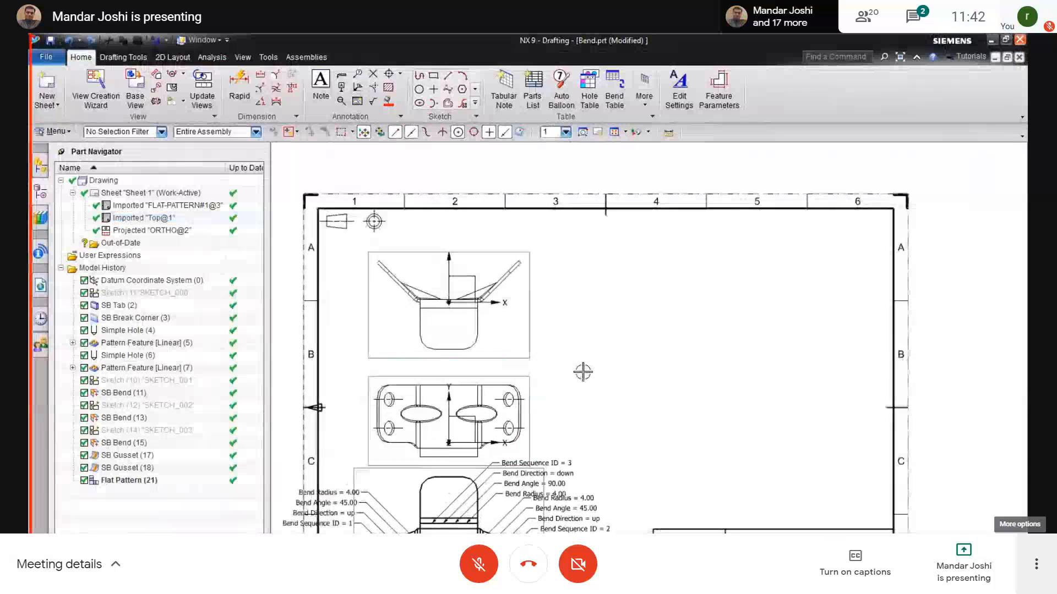
pyautogui.scroll(3, 508, 448)
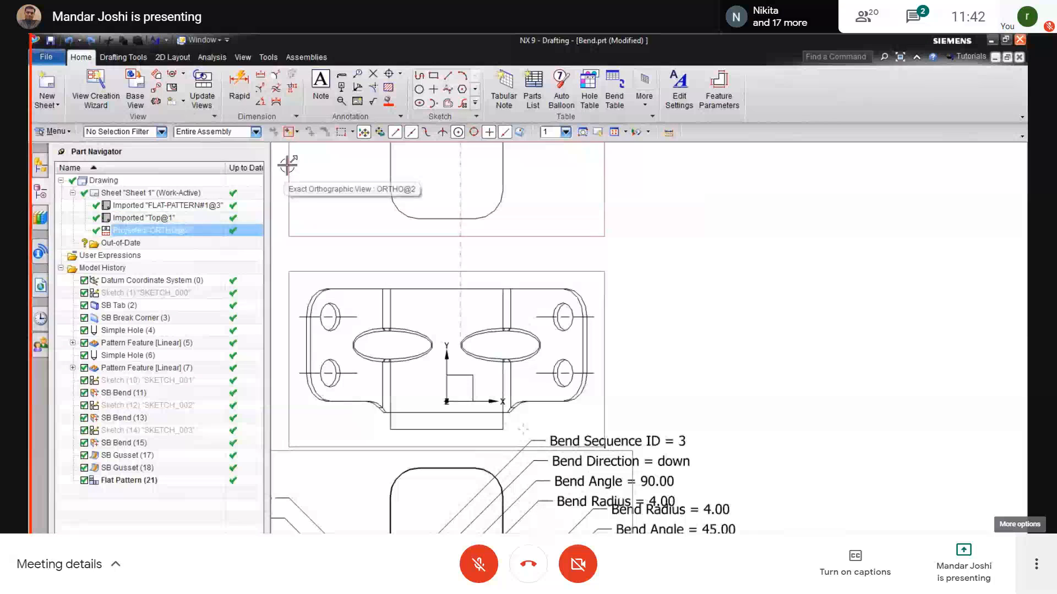
pyautogui.click(158, 77)
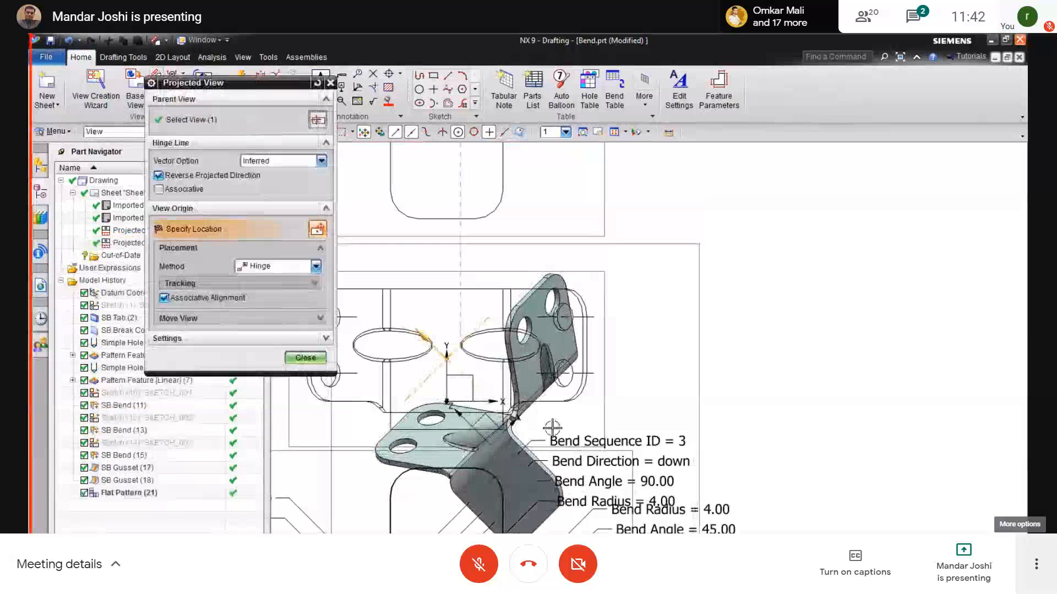
pyautogui.moveTo(785, 468); pyautogui.dragTo(627, 330, button='middle')
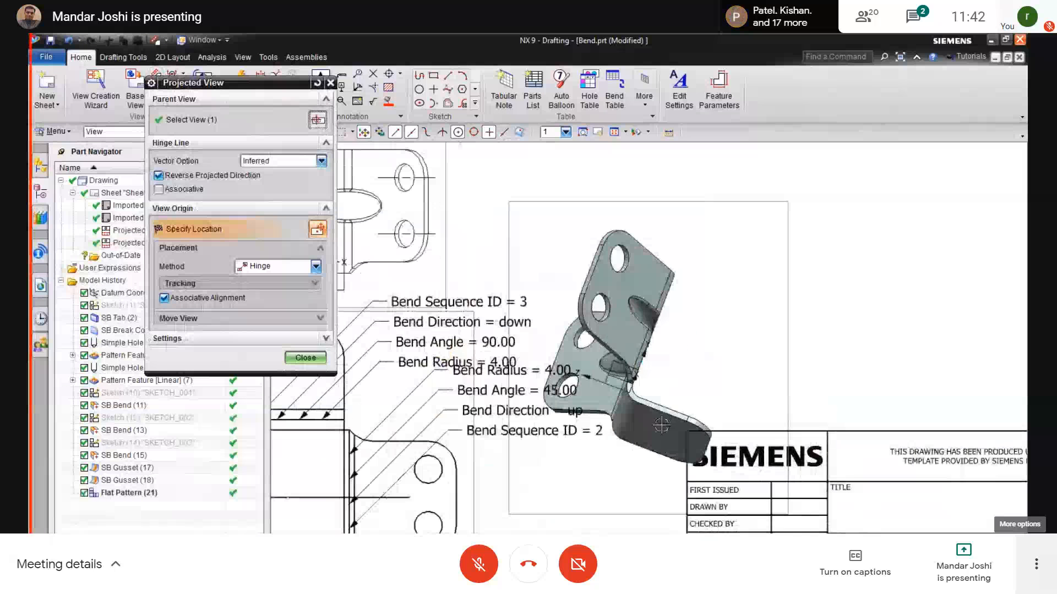
pyautogui.moveTo(704, 415)
pyautogui.mouseDown(button='middle')
pyautogui.moveTo(838, 485)
pyautogui.moveTo(846, 513)
pyautogui.mouseUp(button='middle')
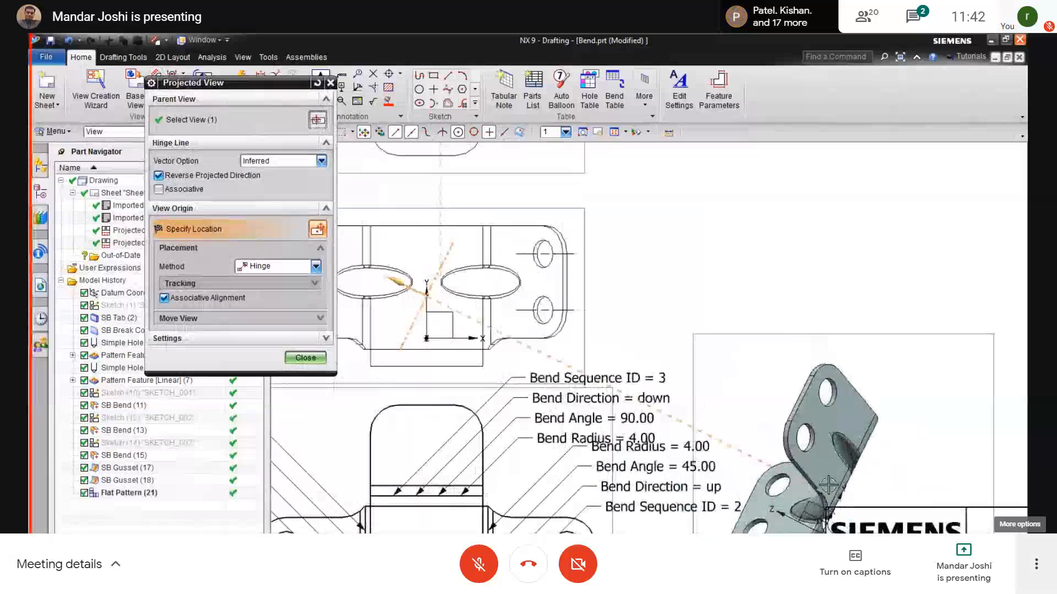
pyautogui.moveTo(688, 499)
pyautogui.mouseDown(button='middle')
pyautogui.moveTo(663, 435)
pyautogui.moveTo(821, 589)
pyautogui.mouseUp(button='middle')
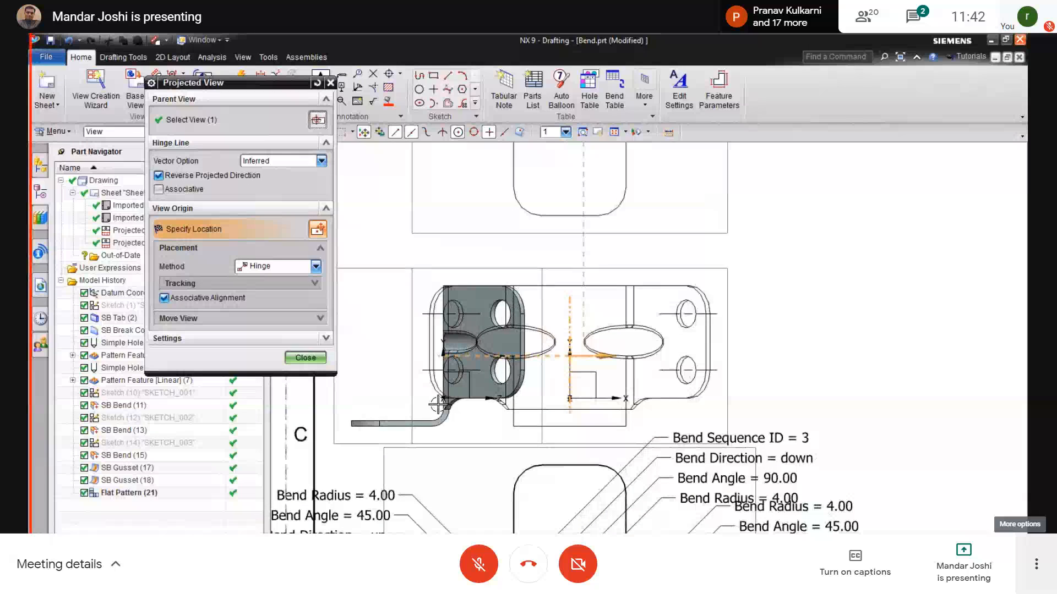
pyautogui.click(171, 338)
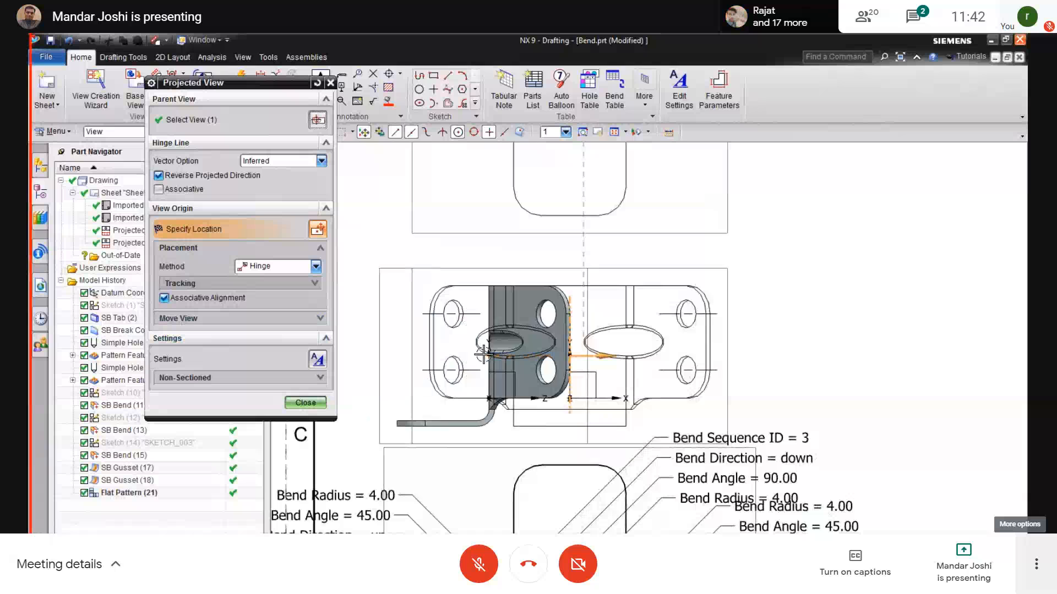
pyautogui.keyDown('shift'); pyautogui.moveTo(483, 353); pyautogui.dragTo(715, 409, button='middle'); pyautogui.keyUp('shift')
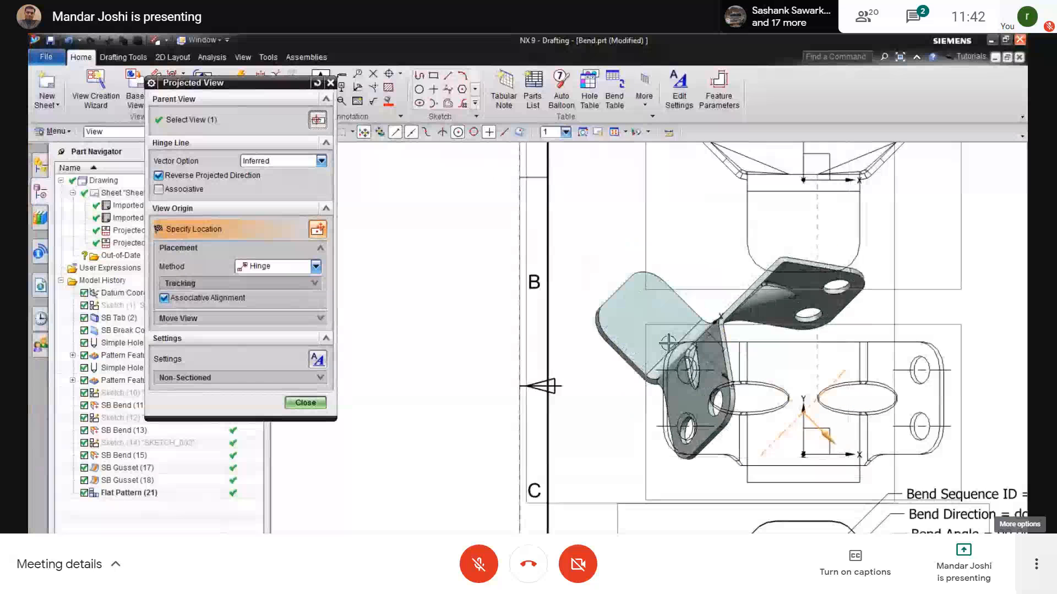
pyautogui.keyDown('shift'); pyautogui.moveTo(926, 423); pyautogui.dragTo(733, 420, button='middle'); pyautogui.keyUp('shift')
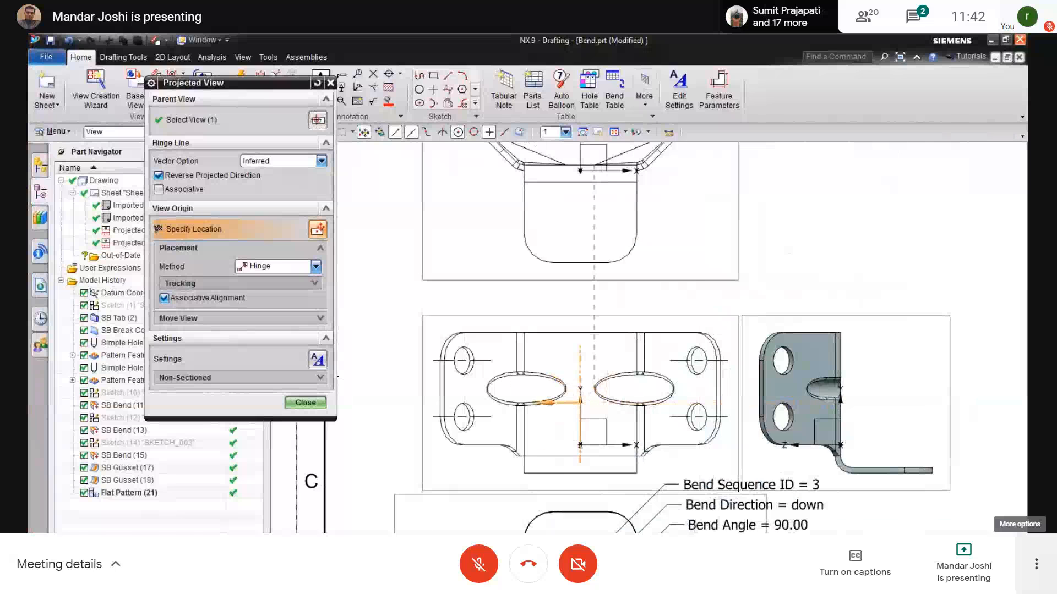
# Step: Check the reference drawing's side and auxiliary views in WPS Office, then preview further projection directions around the top view in NX
pyautogui.hotkey('alt', 'Tab')
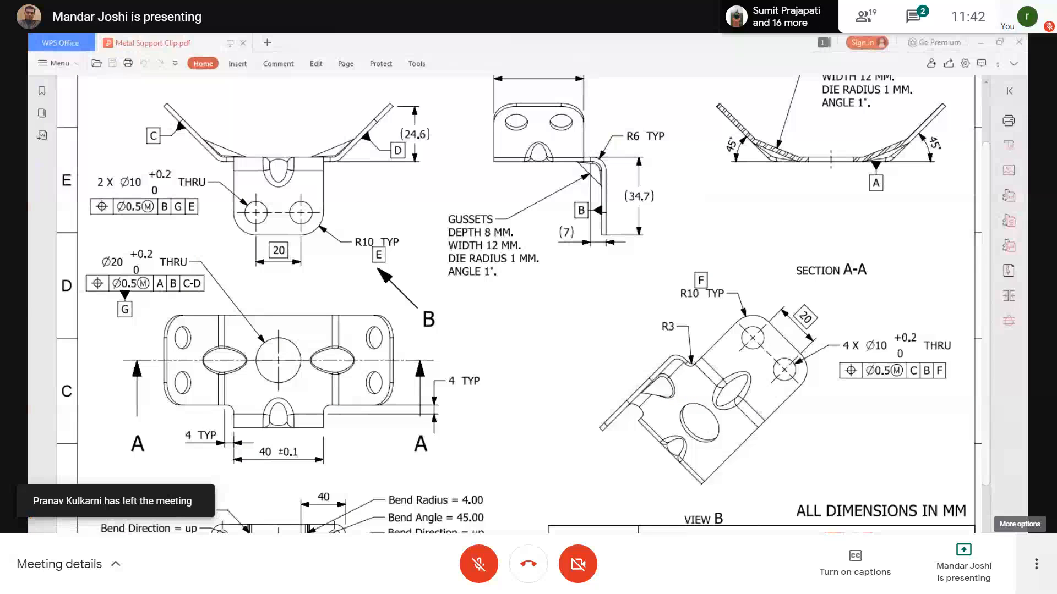
pyautogui.hotkey('alt', 'Tab')
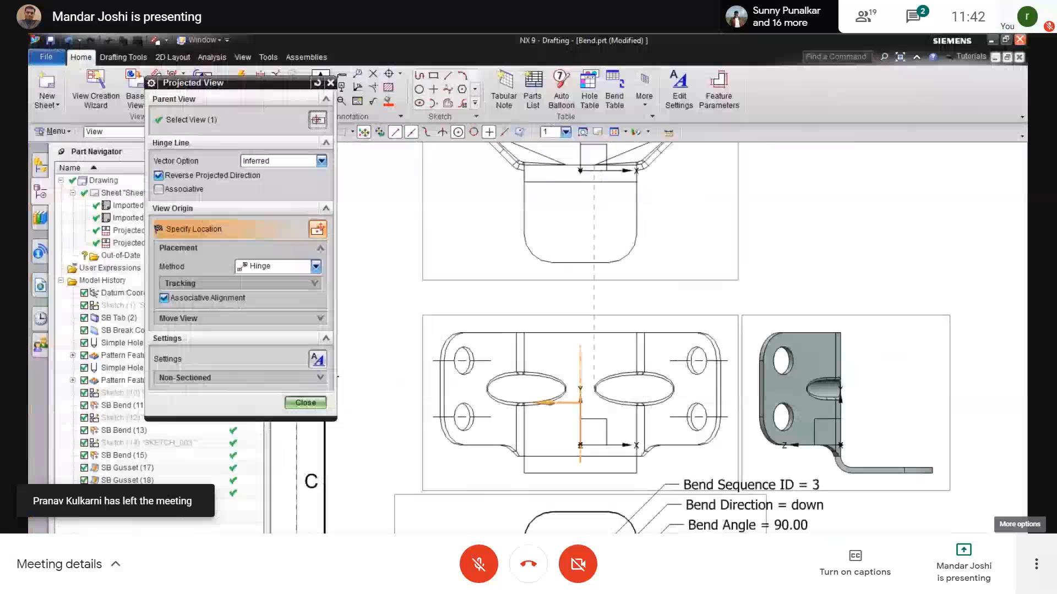
pyautogui.keyDown('shift'); pyautogui.moveTo(853, 456); pyautogui.dragTo(784, 364, button='middle'); pyautogui.keyUp('shift')
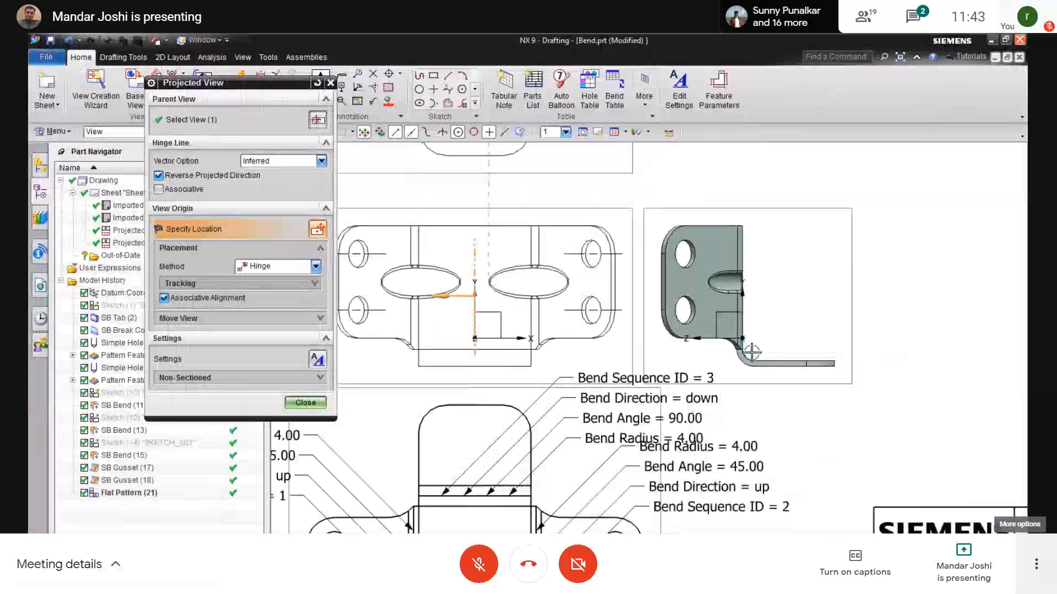
pyautogui.keyDown('shift'); pyautogui.moveTo(839, 481); pyautogui.dragTo(893, 480, button='middle'); pyautogui.keyUp('shift')
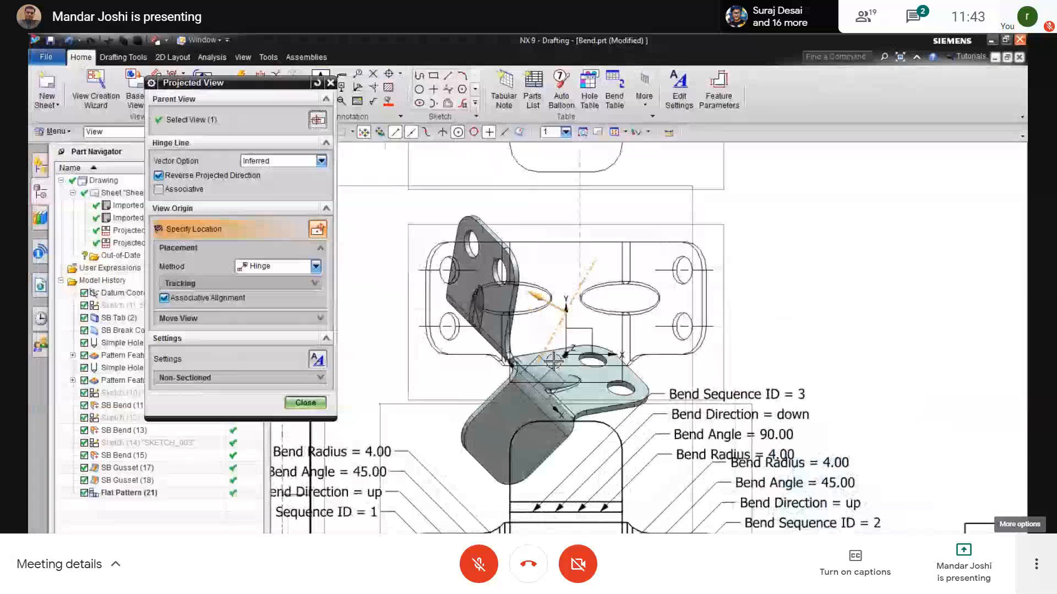
pyautogui.keyDown('shift'); pyautogui.moveTo(553, 356); pyautogui.dragTo(702, 488, button='middle'); pyautogui.keyUp('shift')
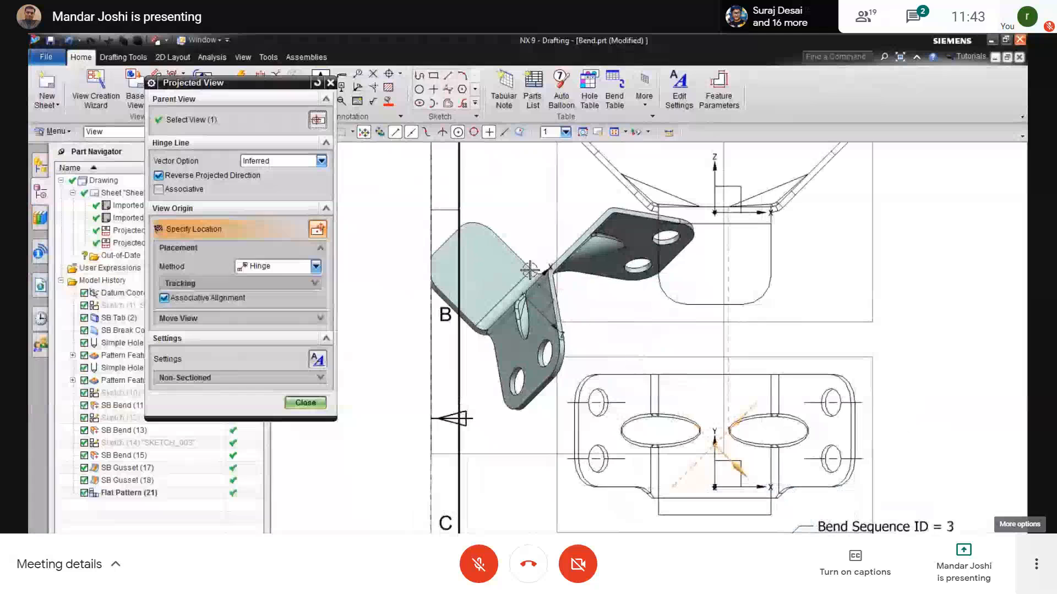
# Step: Turn off Reverse Projected Direction and Associative Alignment for the projected view, previewing it beside the flat pattern
pyautogui.click(159, 175)
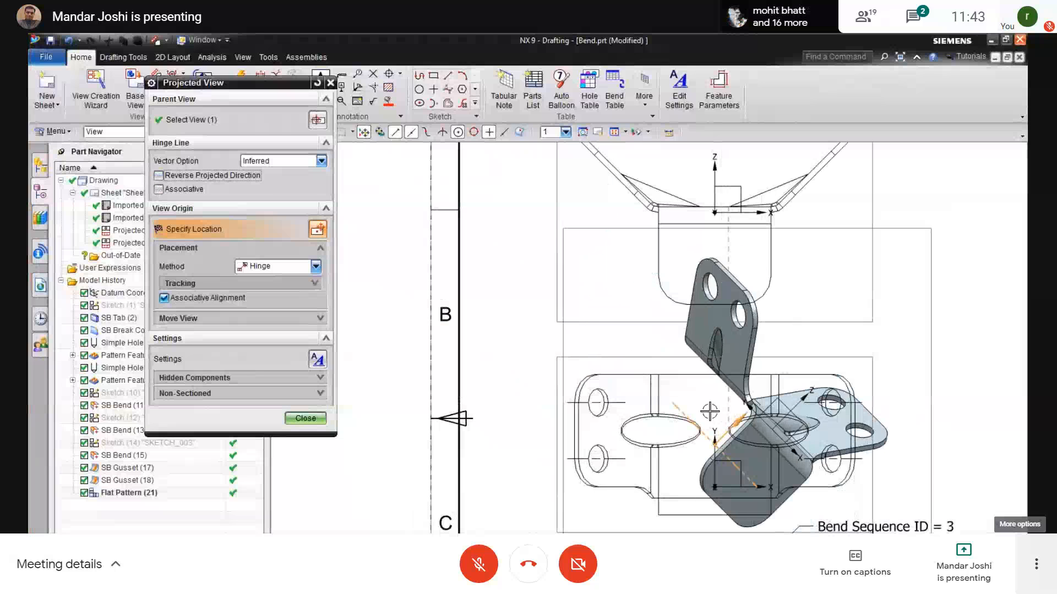
pyautogui.keyDown('shift'); pyautogui.moveTo(710, 412); pyautogui.dragTo(588, 321, button='middle'); pyautogui.keyUp('shift')
pyautogui.keyDown('shift'); pyautogui.moveTo(857, 485); pyautogui.dragTo(752, 425, button='middle'); pyautogui.keyUp('shift')
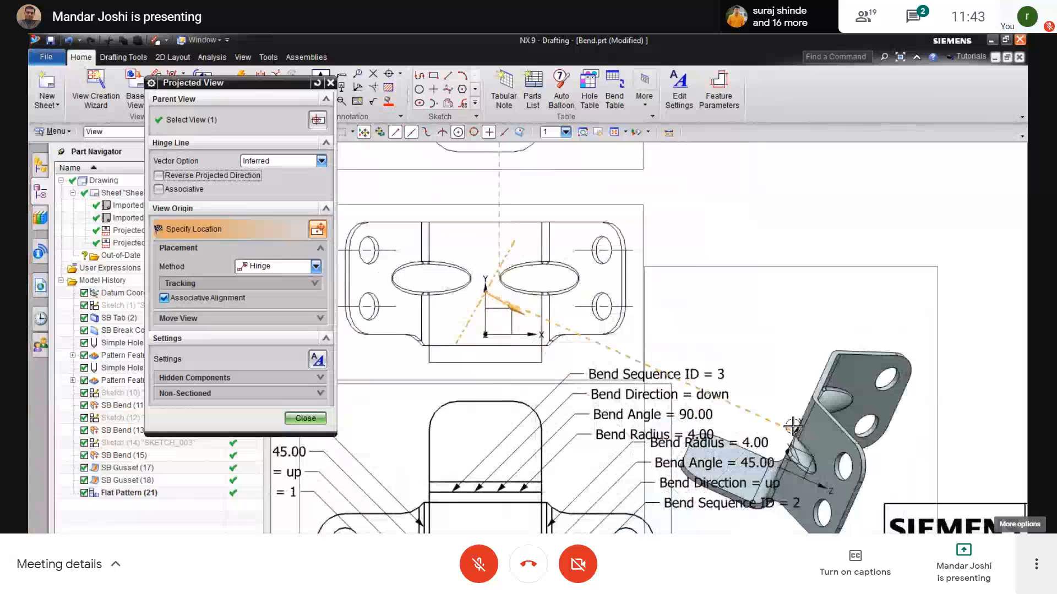
pyautogui.click(164, 299)
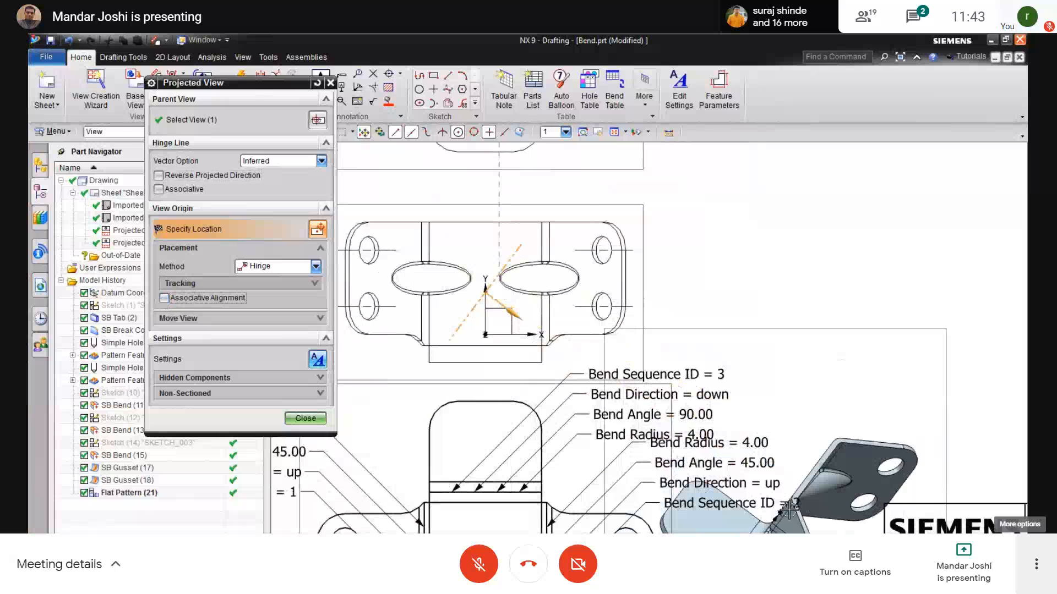
pyautogui.keyDown('shift'); pyautogui.moveTo(796, 504); pyautogui.dragTo(732, 419, button='middle'); pyautogui.keyUp('shift')
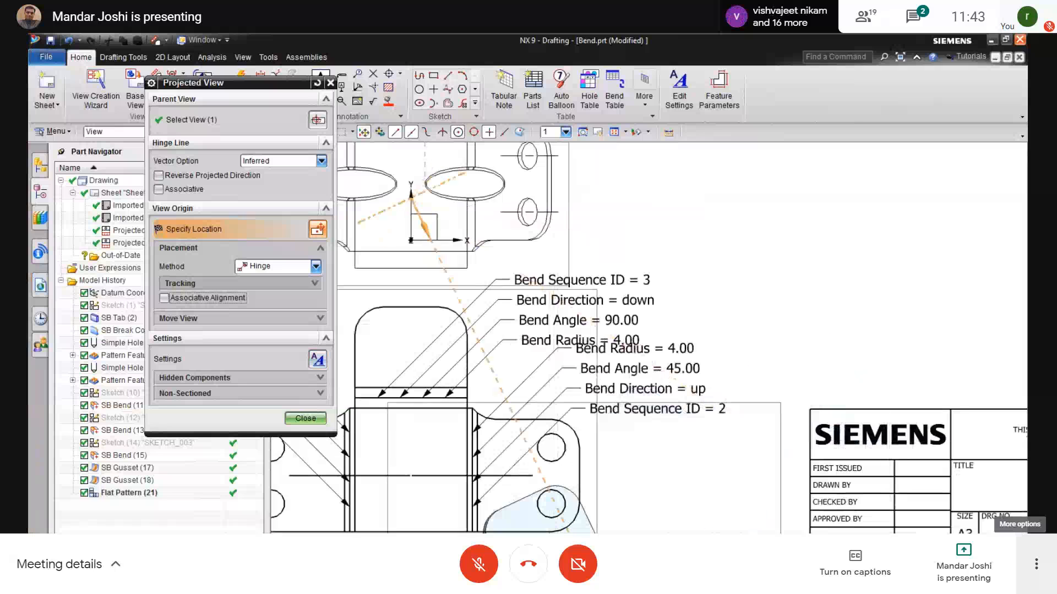
# Step: Consult the direction of View B on the reference drawing in WPS Office, then close the Projected View command in NX
pyautogui.hotkey('alt', 'Tab')
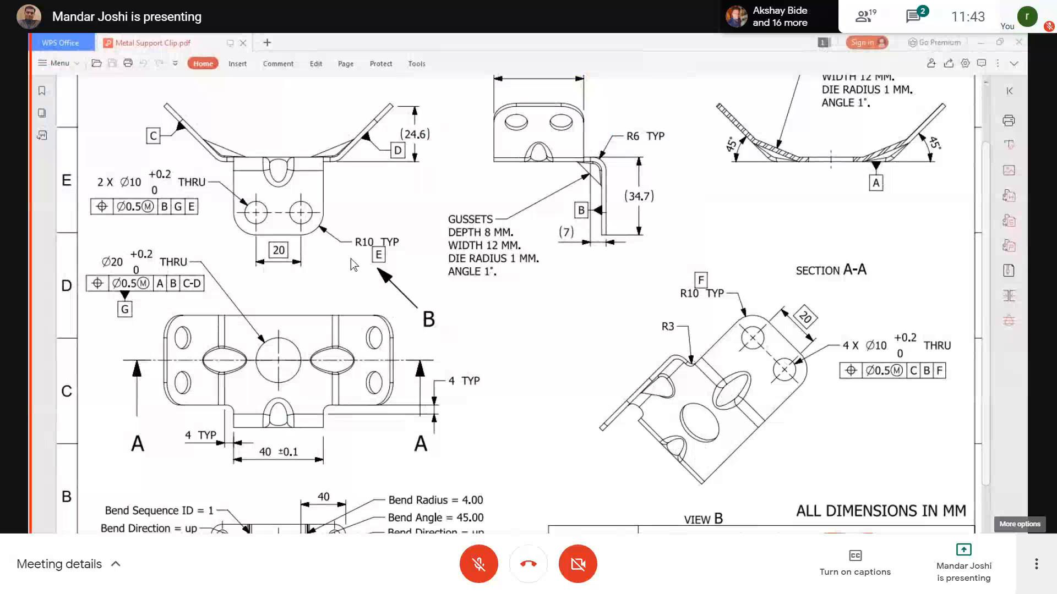
pyautogui.click(979, 45)
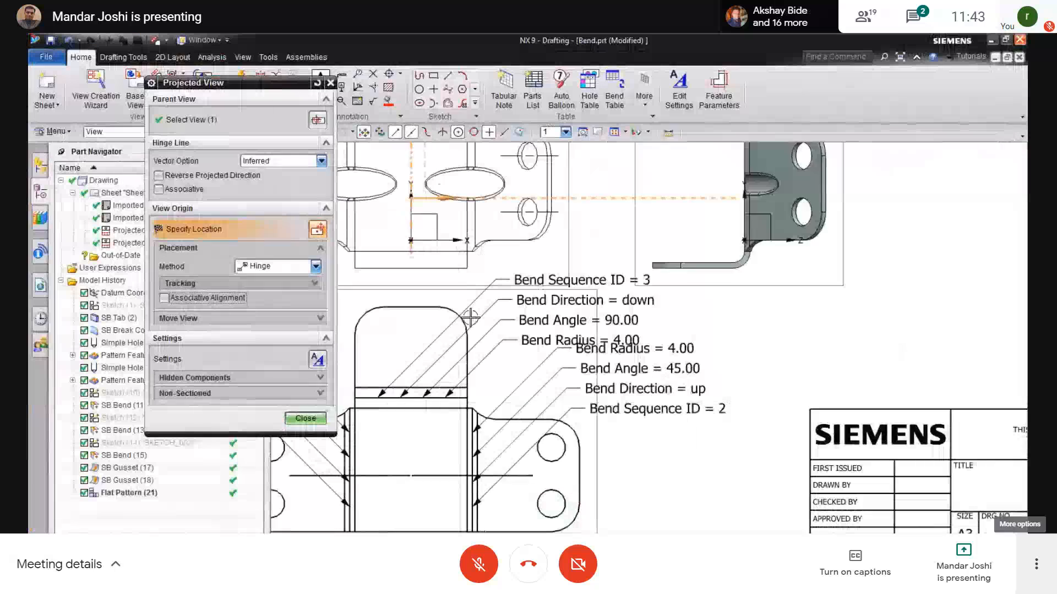
pyautogui.click(306, 420)
pyautogui.moveTo(496, 332)
pyautogui.keyDown('shift'); pyautogui.mouseDown(button='middle')
pyautogui.moveTo(519, 412)
pyautogui.moveTo(538, 397)
pyautogui.mouseUp(button='middle'); pyautogui.keyUp('shift')
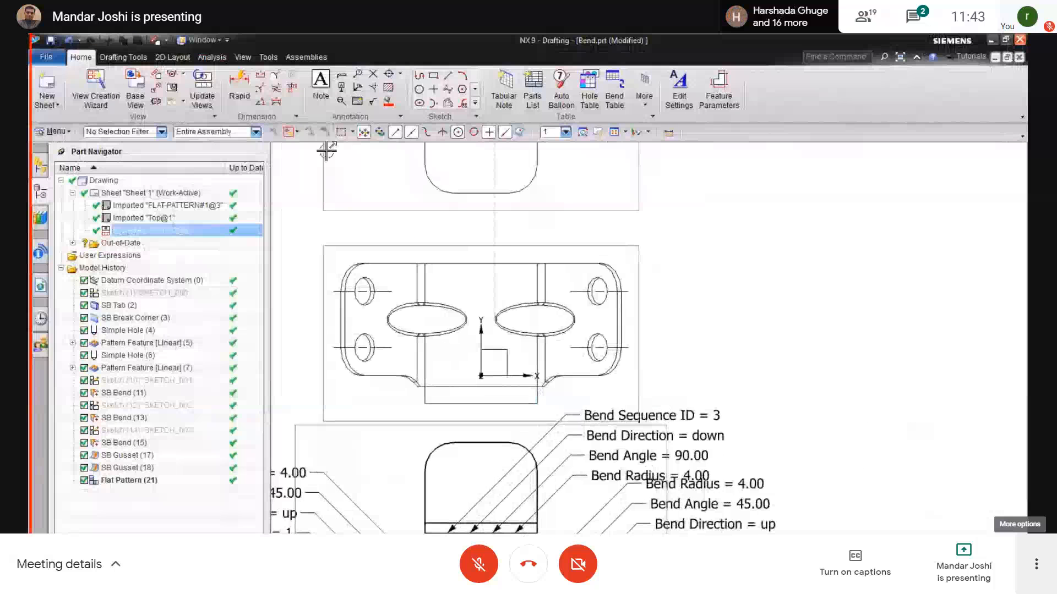
# Step: Try to project a new view from the top view with Inferred placement, previewing several oblique directions around it
pyautogui.click(157, 75)
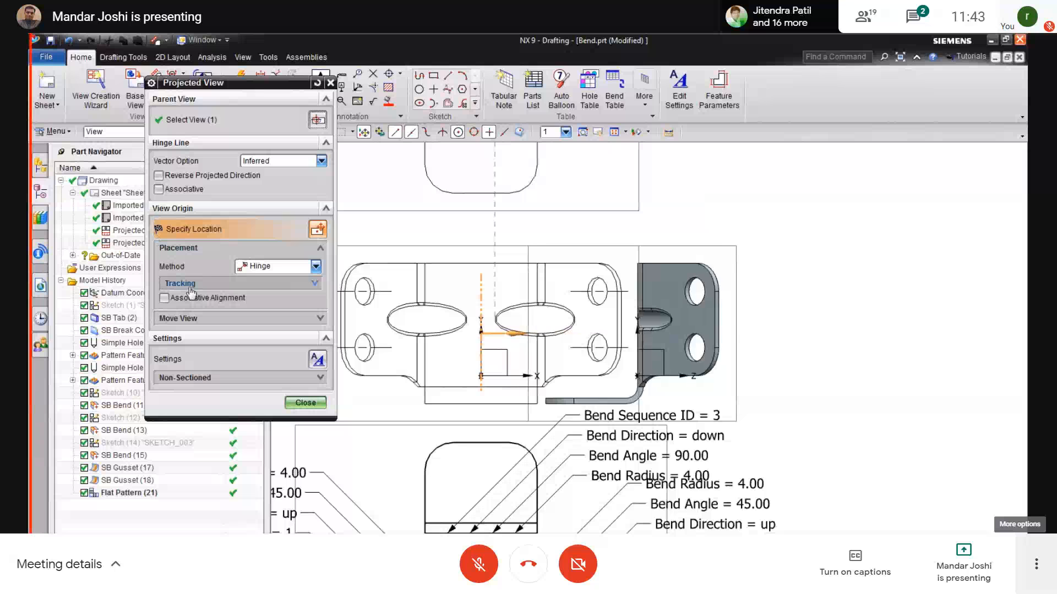
pyautogui.click(184, 285)
pyautogui.click(277, 267)
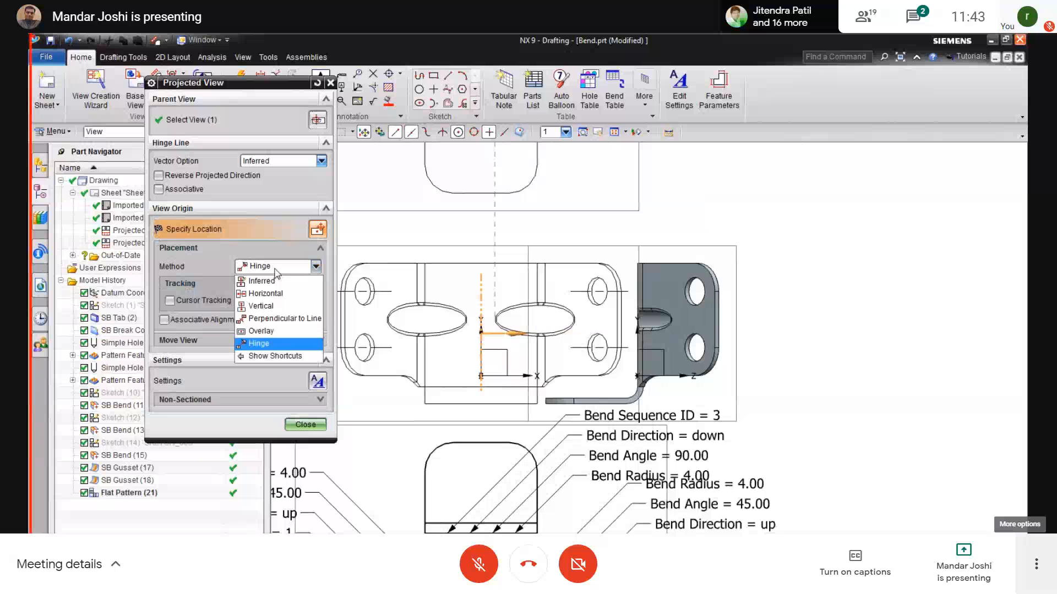
pyautogui.click(275, 281)
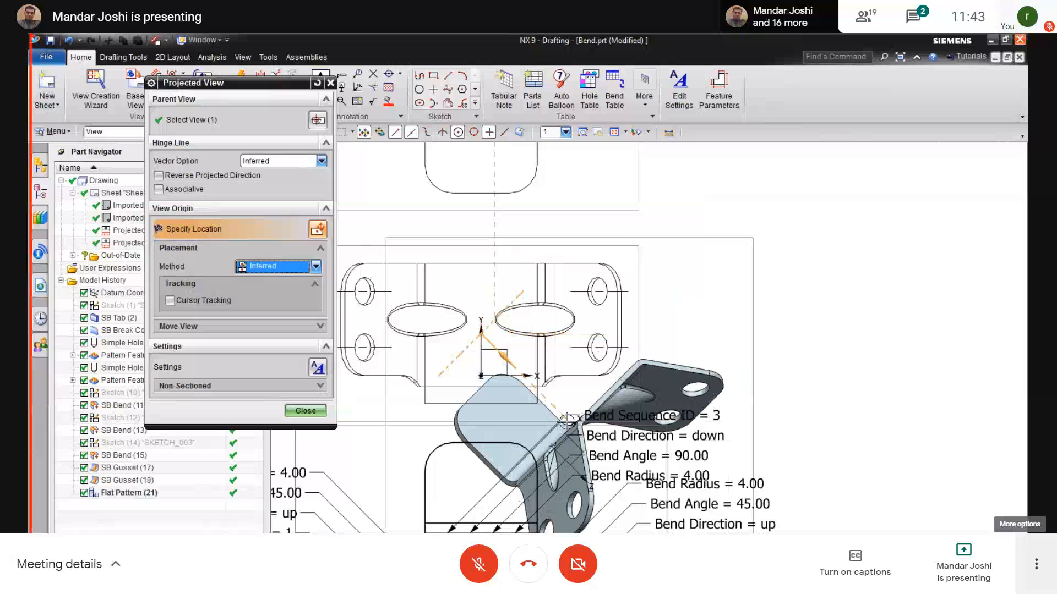
pyautogui.moveTo(679, 473)
pyautogui.keyDown('shift'); pyautogui.mouseDown(button='middle')
pyautogui.moveTo(621, 423)
pyautogui.moveTo(778, 511)
pyautogui.moveTo(682, 336)
pyautogui.mouseUp(button='middle'); pyautogui.keyUp('shift')
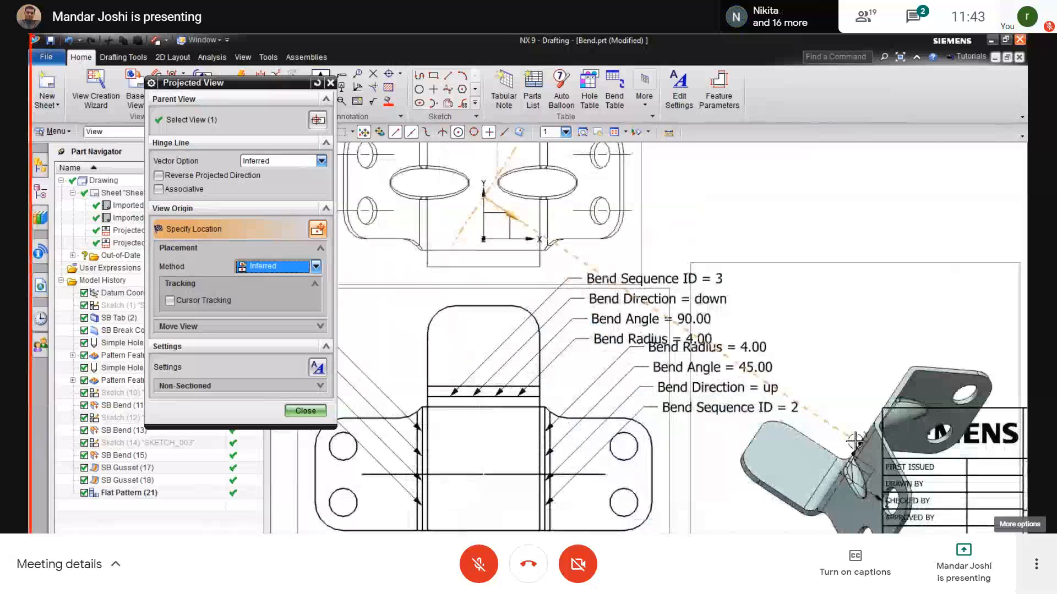
pyautogui.keyDown('shift'); pyautogui.moveTo(766, 386); pyautogui.dragTo(769, 559, button='middle'); pyautogui.keyUp('shift')
pyautogui.keyDown('shift'); pyautogui.moveTo(780, 279); pyautogui.dragTo(777, 365, button='middle'); pyautogui.keyUp('shift')
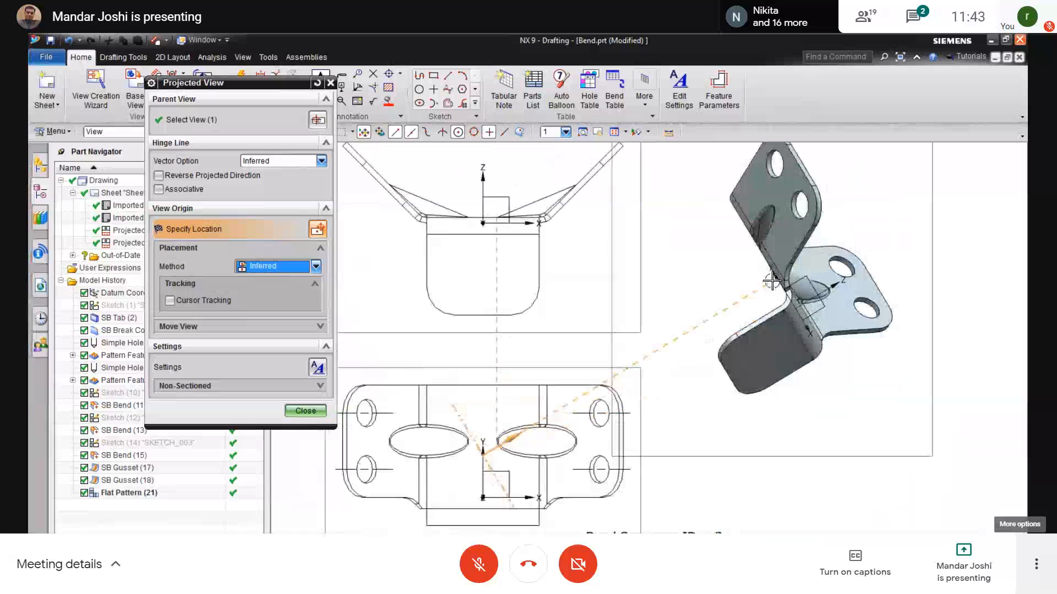
pyautogui.keyDown('shift'); pyautogui.moveTo(784, 286); pyautogui.dragTo(939, 261, button='middle'); pyautogui.keyUp('shift')
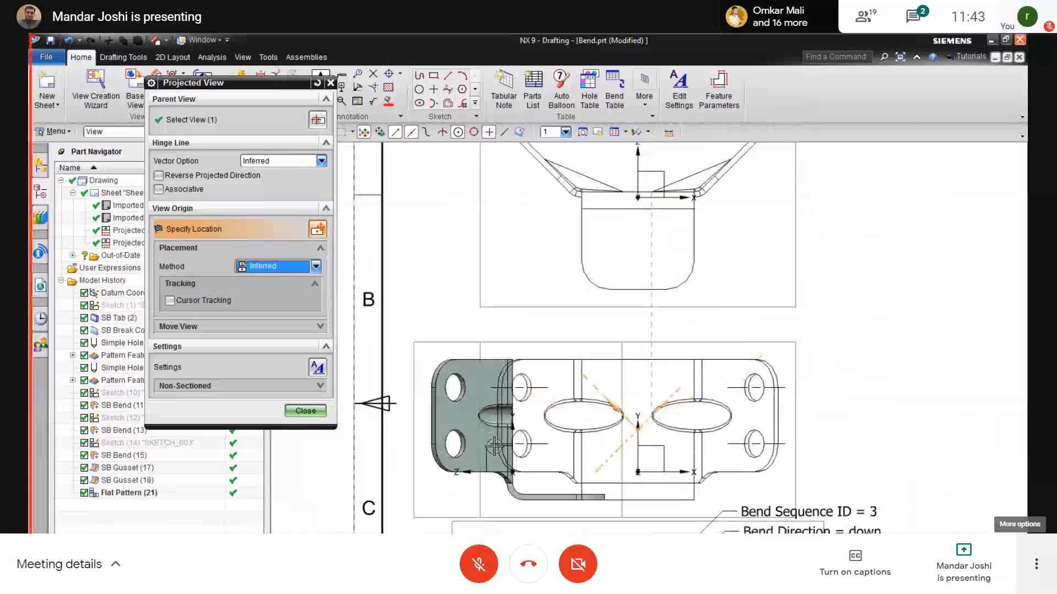
pyautogui.keyDown('shift'); pyautogui.moveTo(450, 504); pyautogui.dragTo(537, 348, button='middle'); pyautogui.keyUp('shift')
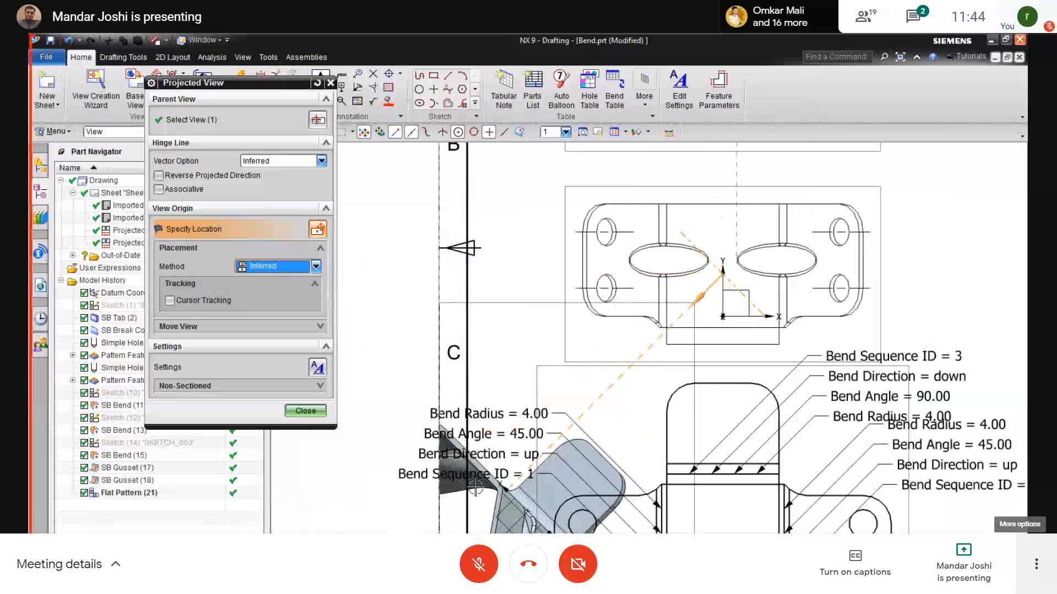
pyautogui.moveTo(634, 359)
pyautogui.keyDown('shift'); pyautogui.mouseDown(button='middle')
pyautogui.moveTo(493, 579)
pyautogui.moveTo(467, 586)
pyautogui.mouseUp(button='middle'); pyautogui.keyUp('shift')
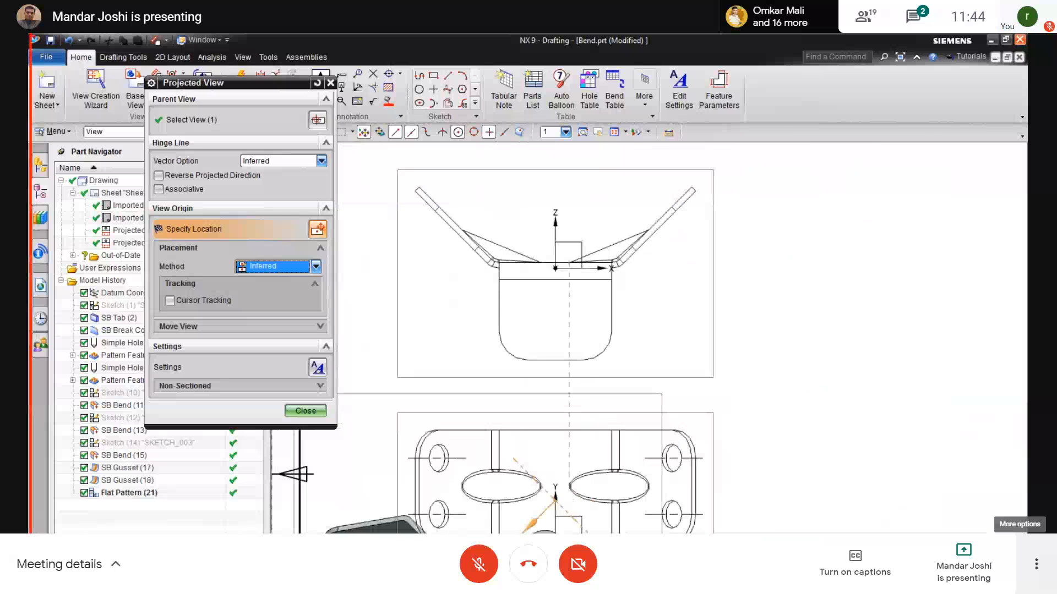
pyautogui.click(305, 411)
# Step: Check the front, top and auxiliary views on the reference drawing in WPS Office, then return to the sheet views in NX
pyautogui.hotkey('alt', 'Tab')
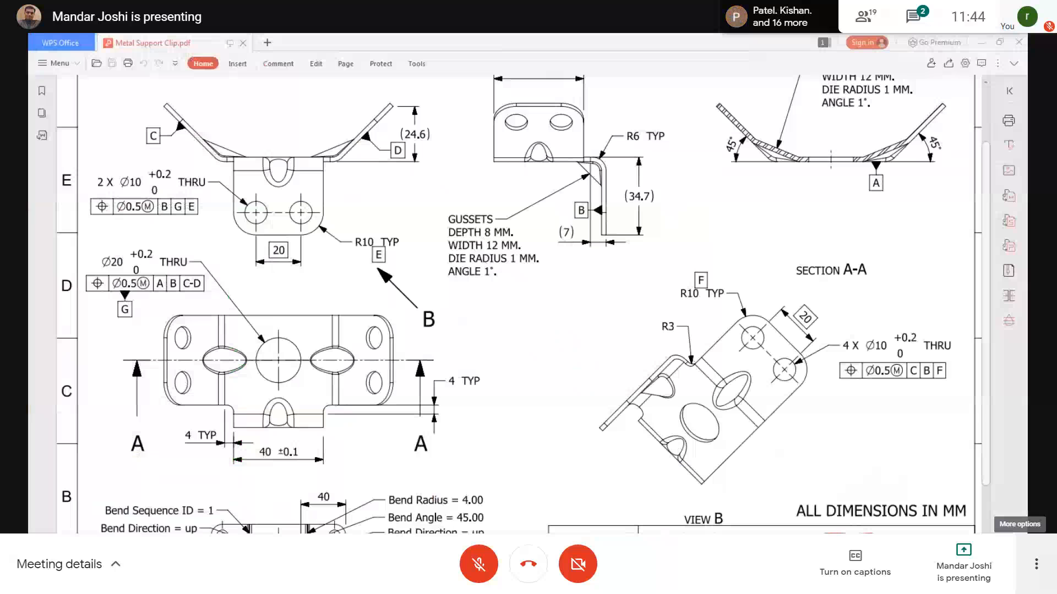
pyautogui.hotkey('alt', 'Tab')
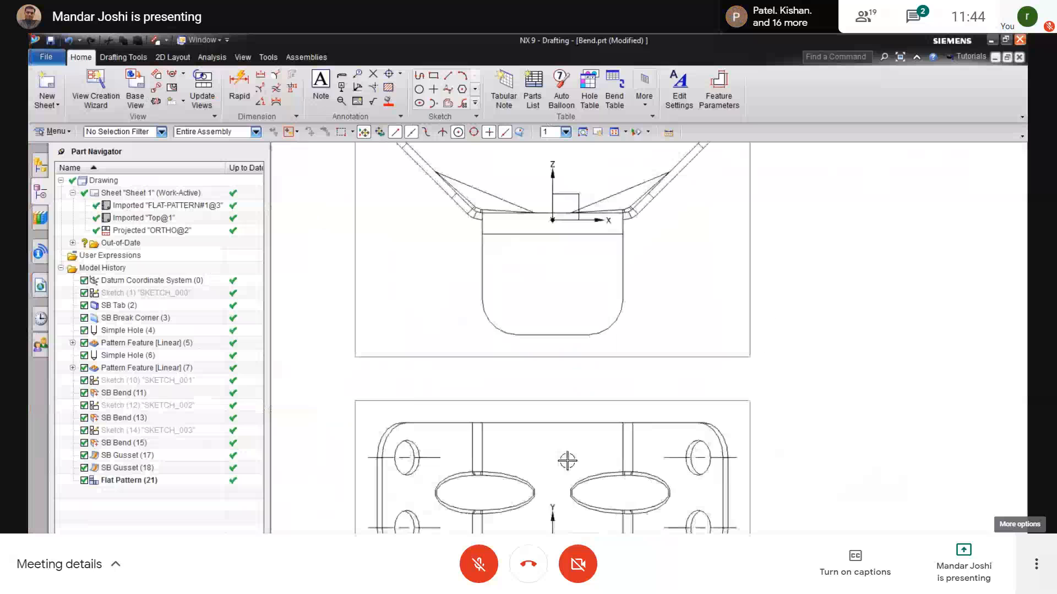
pyautogui.keyDown('shift'); pyautogui.moveTo(566, 460); pyautogui.dragTo(531, 367, button='middle'); pyautogui.keyUp('shift')
pyautogui.scroll(-1, 523, 358)
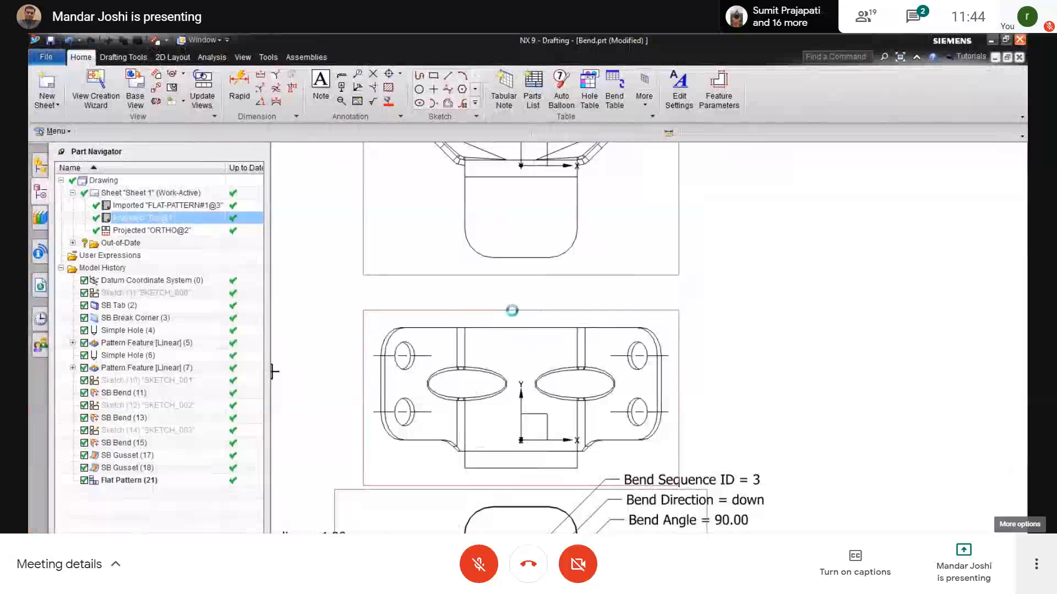
# Step: Open the clip in the Sheet Metal application and compare its flanges and gussets with the reference drawing in WPS Office
pyautogui.hotkey('ctrl', 'm')
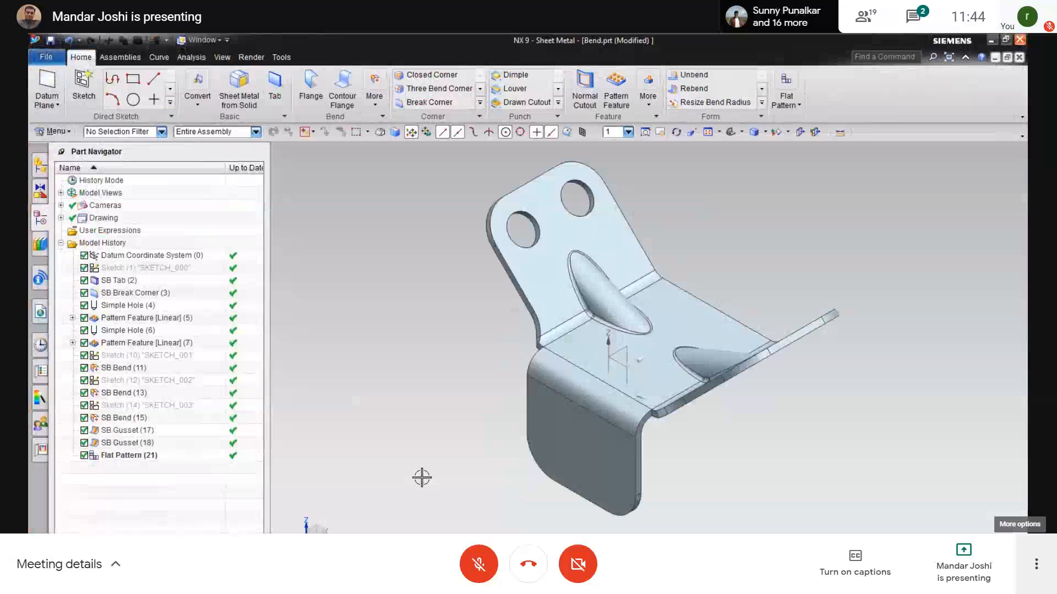
pyautogui.moveTo(422, 479)
pyautogui.mouseDown(button='middle')
pyautogui.moveTo(462, 339)
pyautogui.moveTo(437, 479)
pyautogui.mouseUp(button='middle')
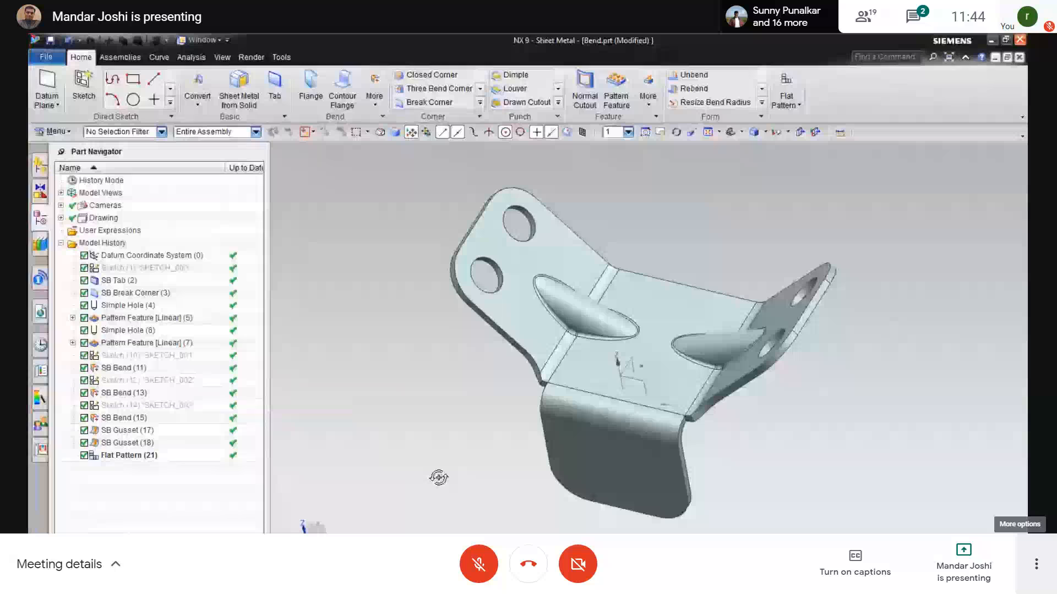
pyautogui.hotkey('alt', 'Tab')
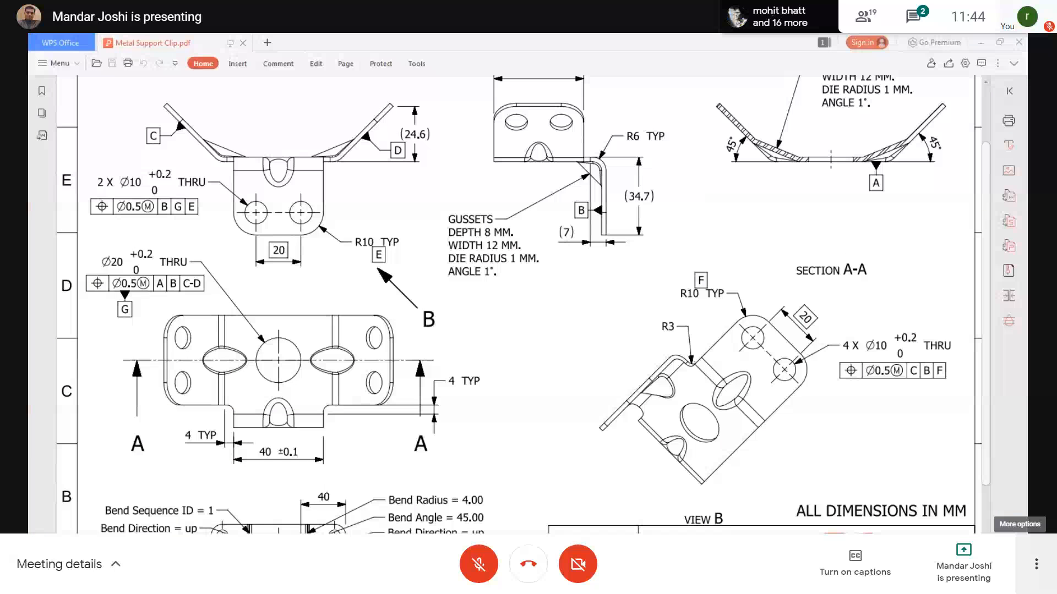
pyautogui.hotkey('alt', 'Tab')
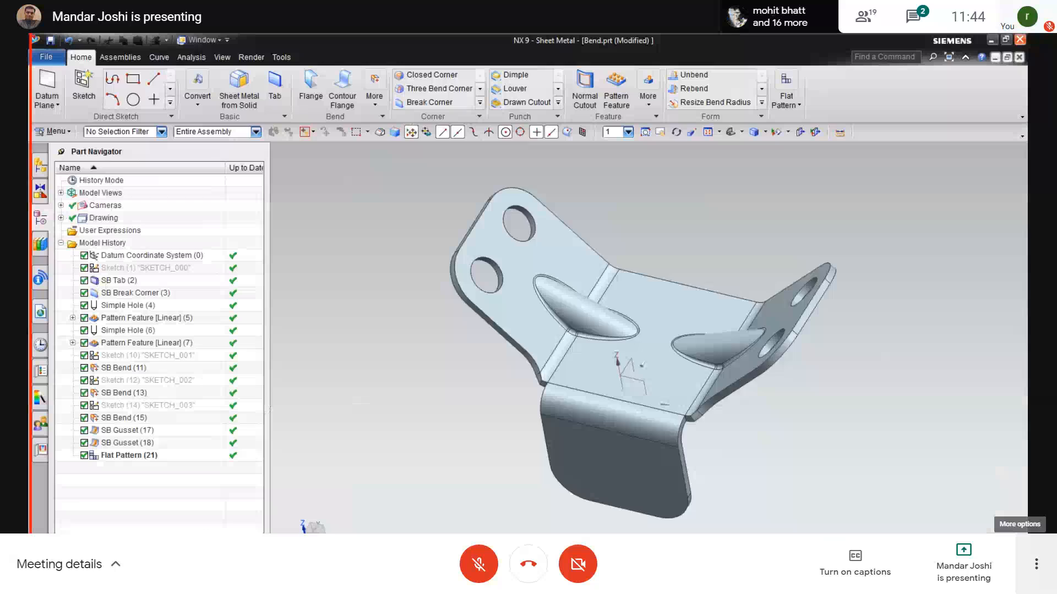
pyautogui.moveTo(495, 306)
pyautogui.mouseDown(button='middle')
pyautogui.moveTo(498, 320)
pyautogui.moveTo(467, 359)
pyautogui.moveTo(453, 302)
pyautogui.mouseUp(button='middle')
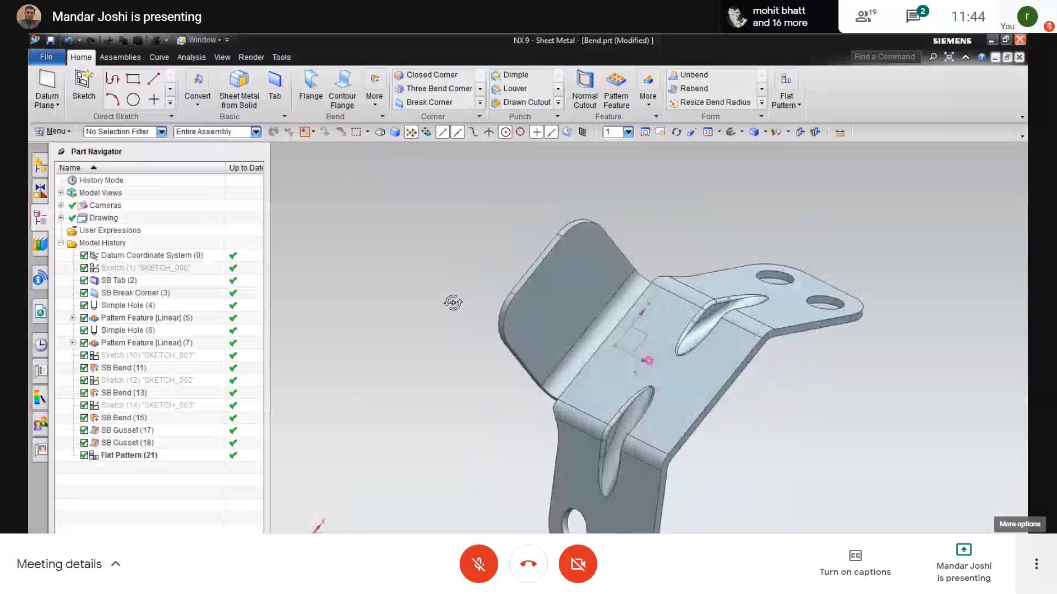
pyautogui.moveTo(430, 400); pyautogui.dragTo(438, 391, button='middle')
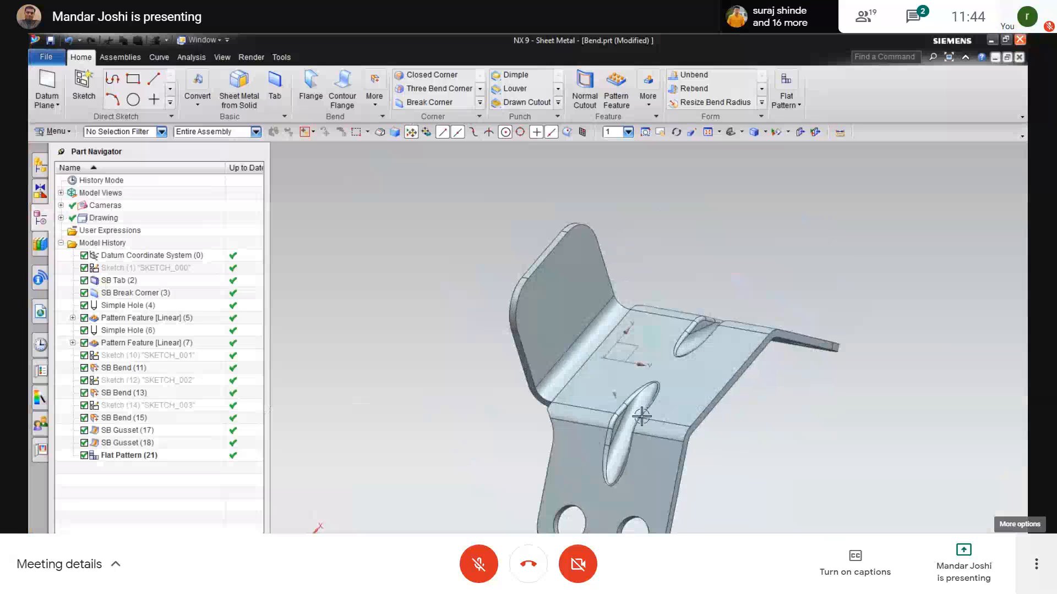
# Step: Per the reference drawing, add a single round automatic-profile gusset on the hole-free flange's bend, 20 mm from its start edge and 8 mm deep
pyautogui.hotkey('alt', 'Tab')
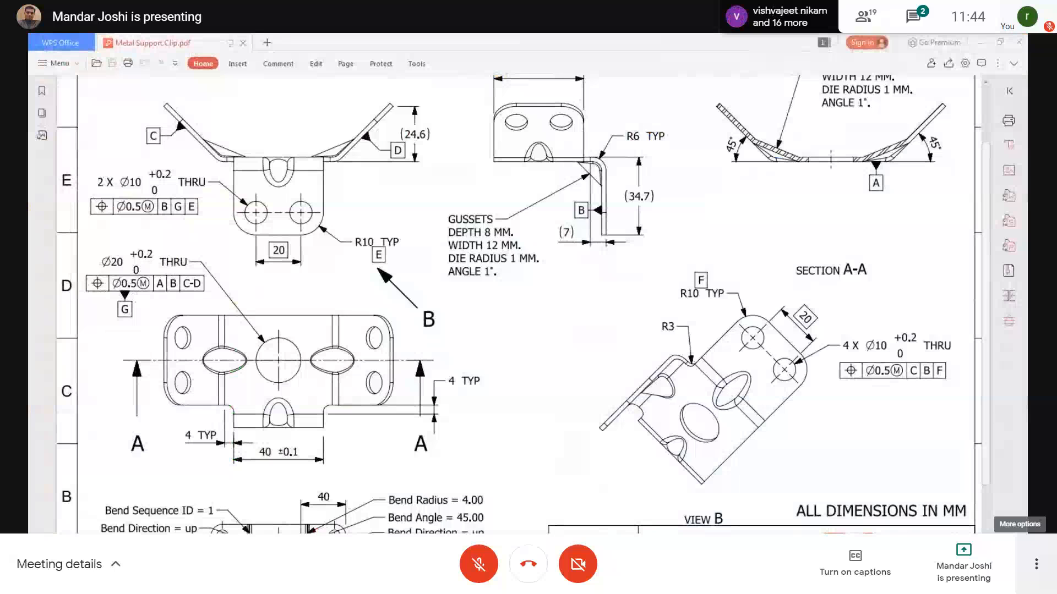
pyautogui.hotkey('alt', 'Tab')
pyautogui.click(558, 103)
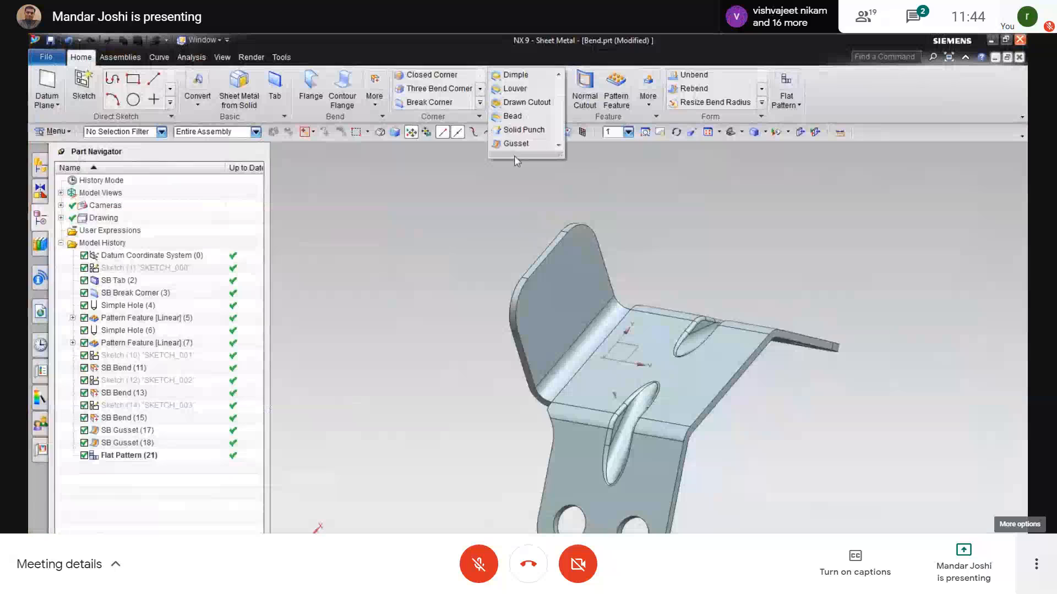
pyautogui.click(516, 144)
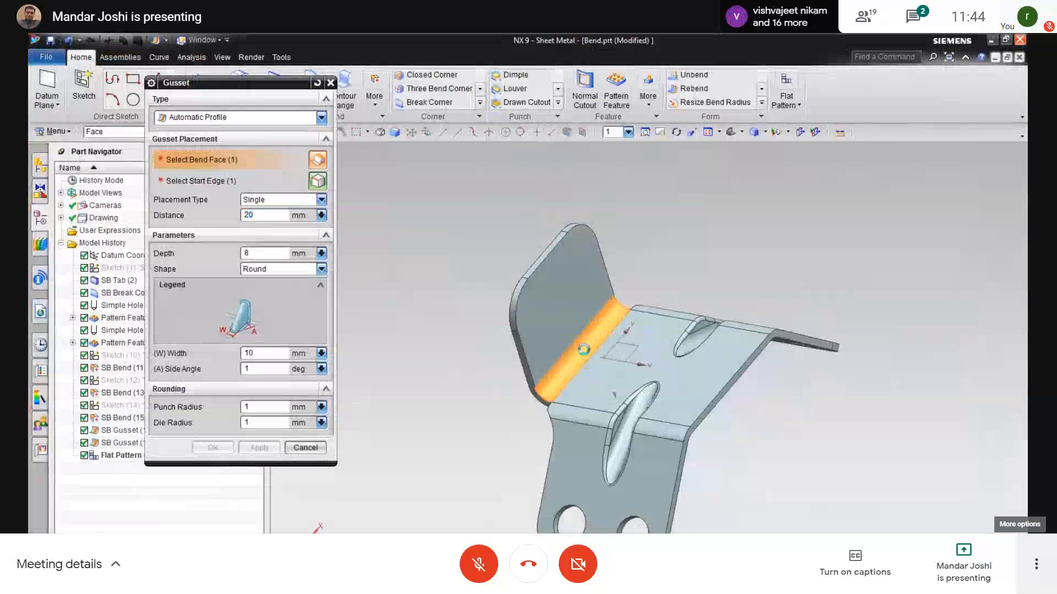
pyautogui.click(571, 351)
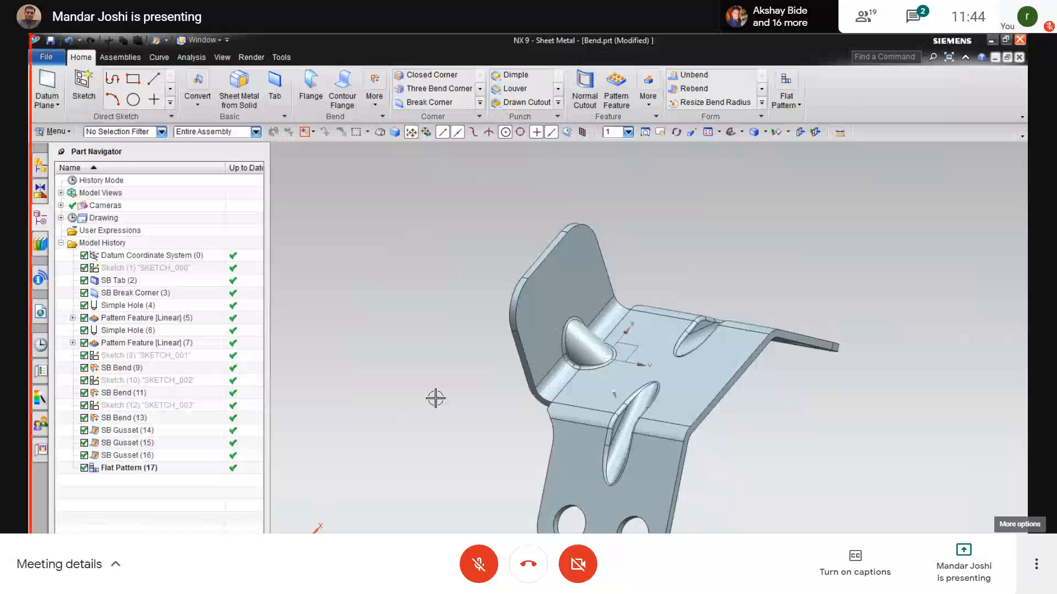
pyautogui.moveTo(464, 378); pyautogui.dragTo(430, 395, button='middle')
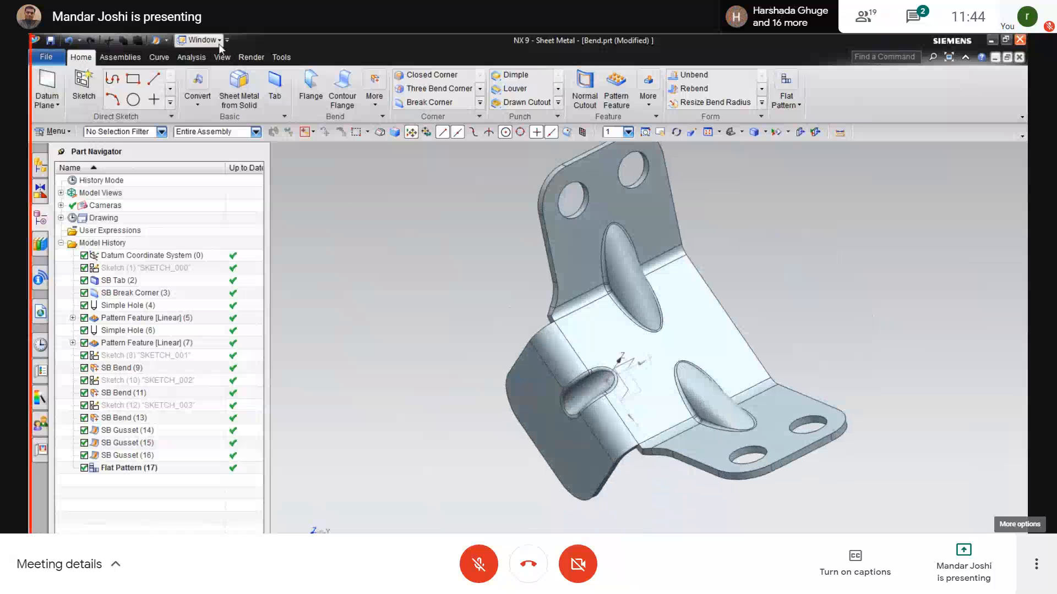
# Step: Return to the Drafting application and update the Top, ORTHO and FLAT-PATTERN views on the sheet
pyautogui.click(201, 40)
pyautogui.click(340, 286)
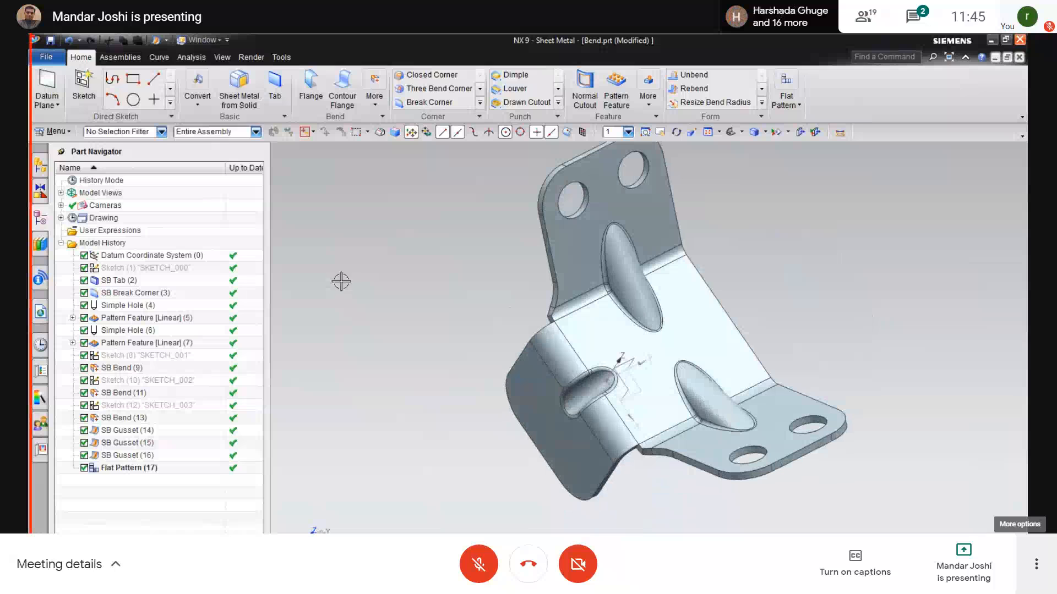
pyautogui.hotkey('ctrl', 'shift', 'd')
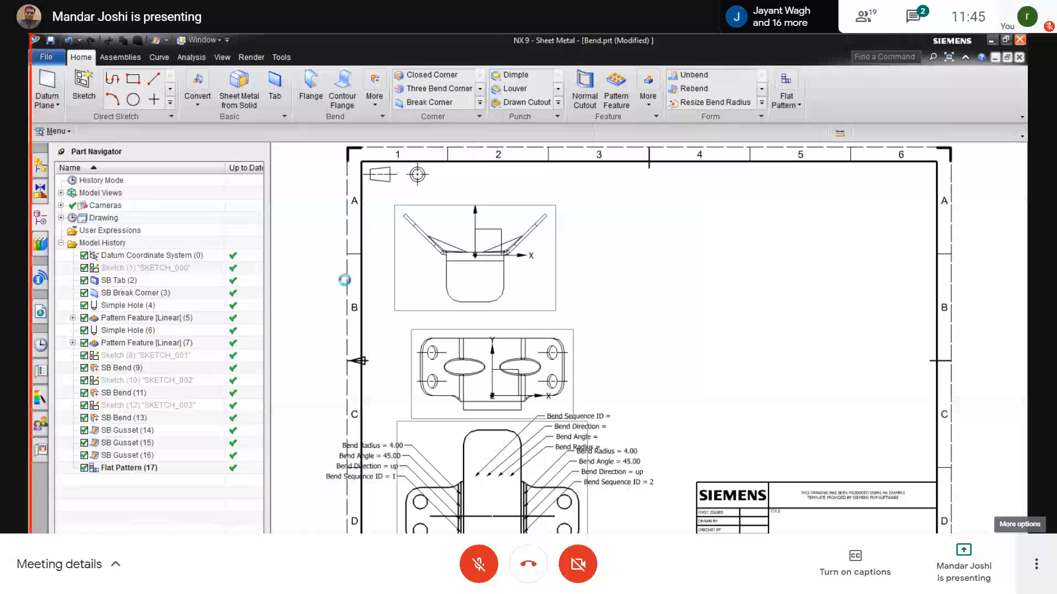
pyautogui.click(202, 91)
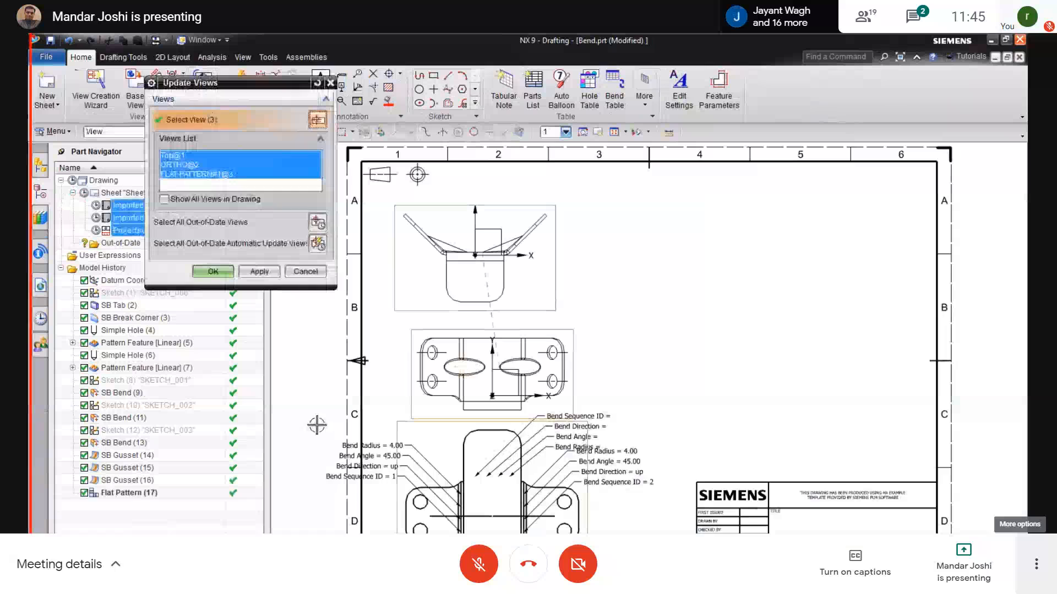
pyautogui.click(213, 272)
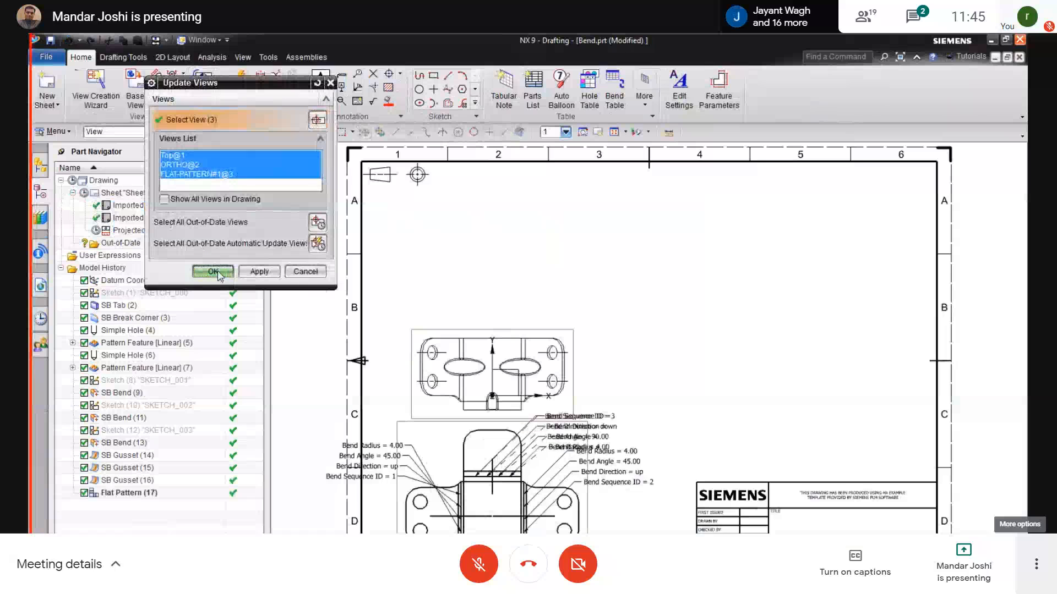
# Step: Try projecting a view from the top view, previewing it with Hinge, Horizontal and Inferred placement
pyautogui.keyDown('shift'); pyautogui.moveTo(625, 396); pyautogui.dragTo(612, 416, button='middle'); pyautogui.keyUp('shift')
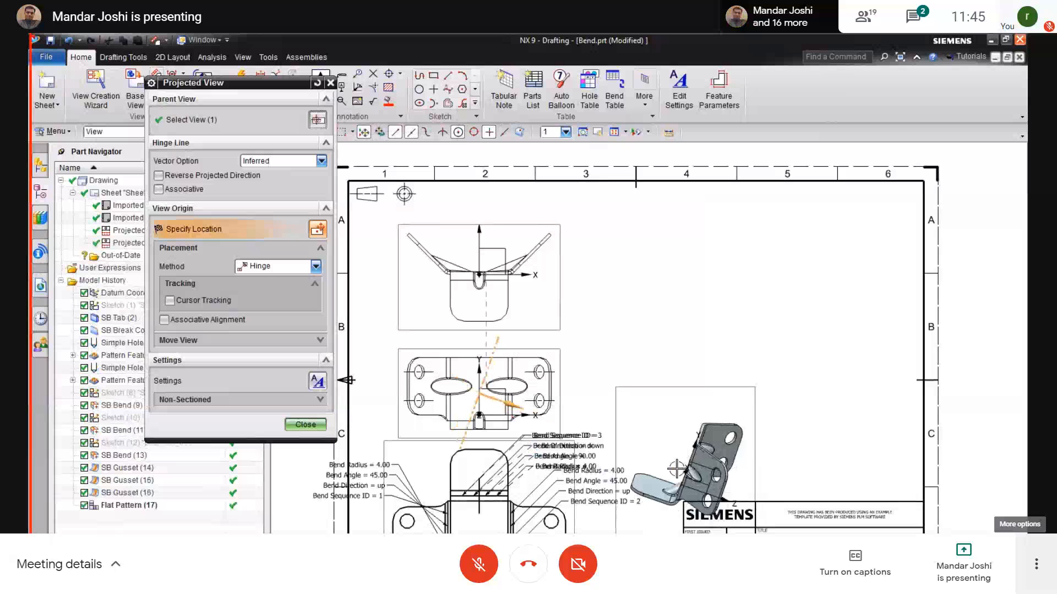
pyautogui.press('Escape')
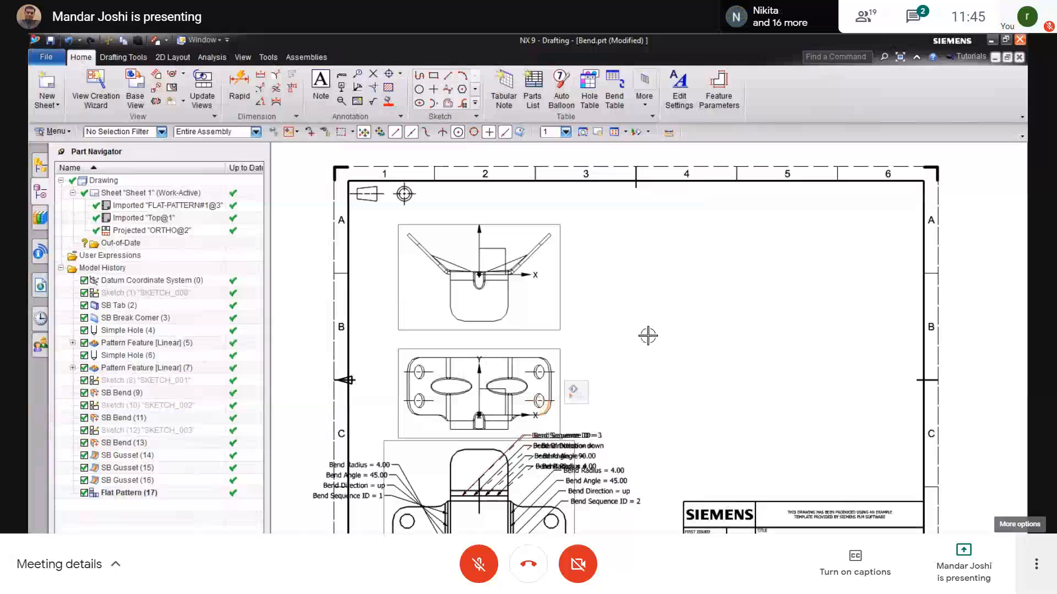
pyautogui.click(157, 78)
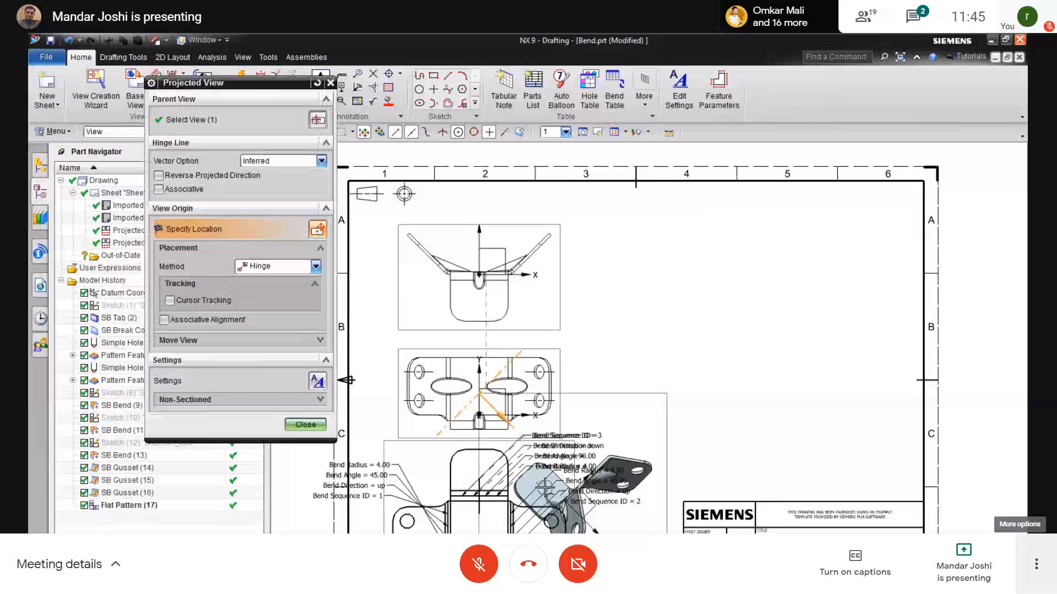
pyautogui.click(275, 267)
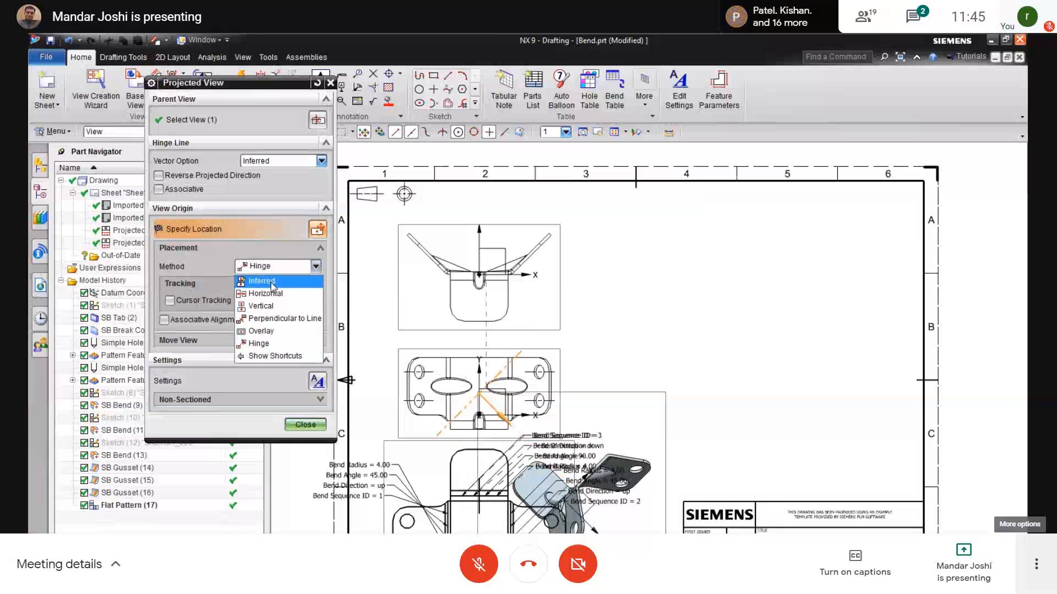
pyautogui.click(265, 293)
pyautogui.click(276, 267)
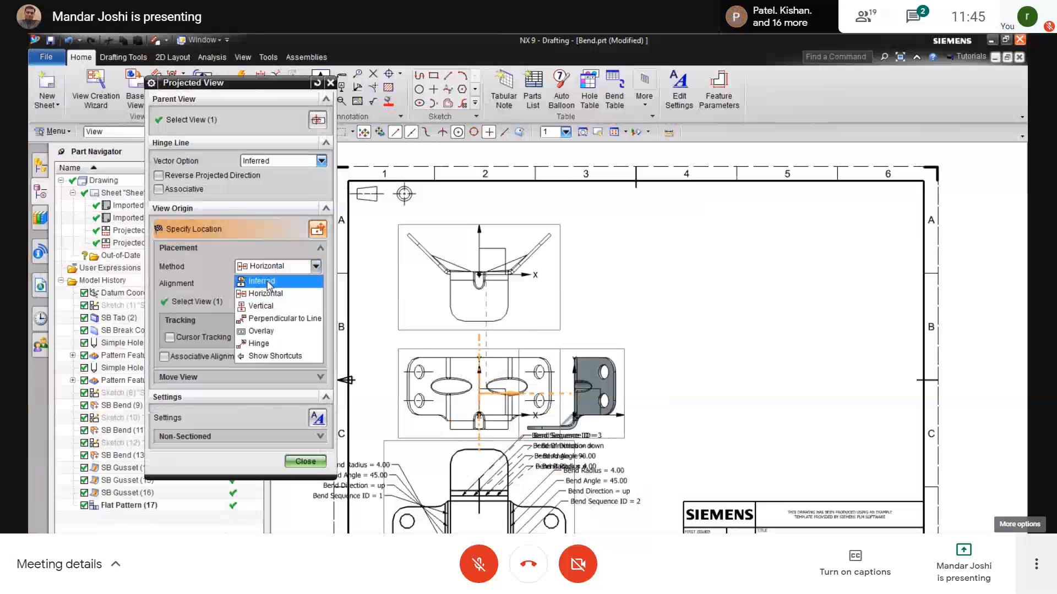
pyautogui.click(262, 281)
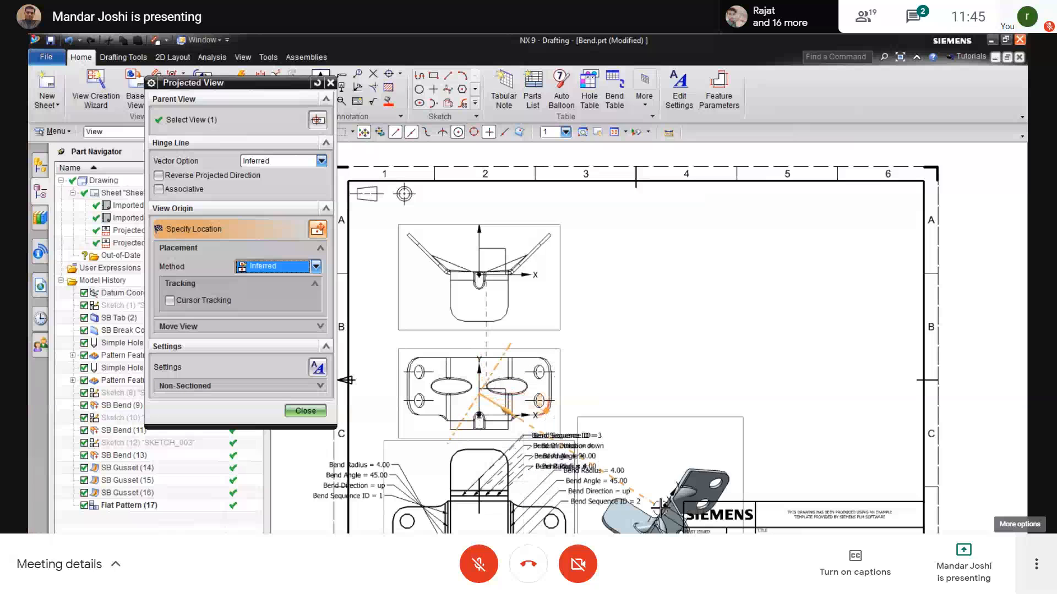
# Step: Place a trial auxiliary view overlapping the top view's edge, close the Projected View command and delete that view
pyautogui.click(548, 421)
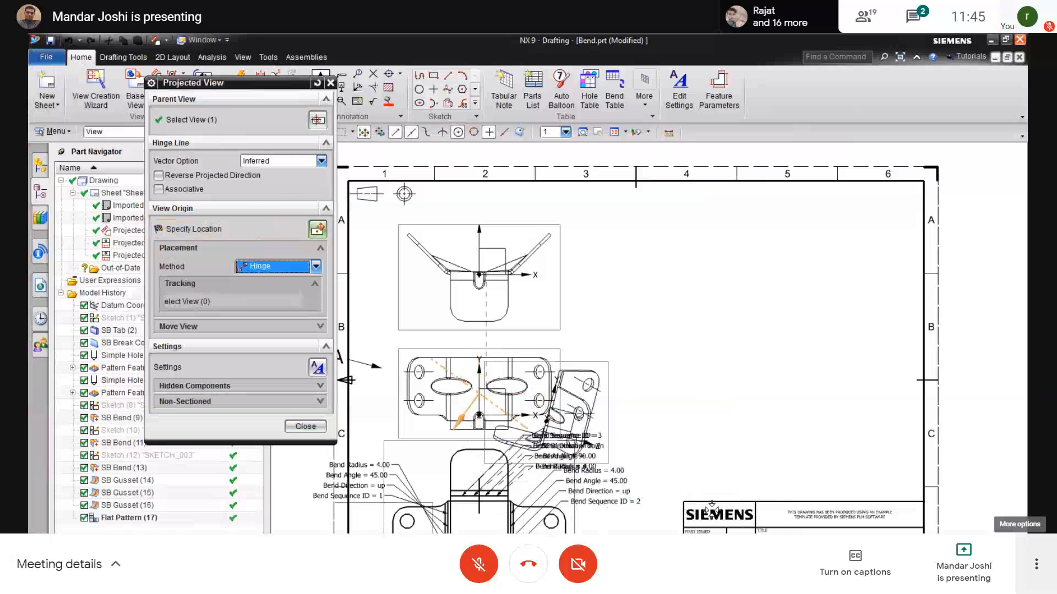
pyautogui.click(308, 427)
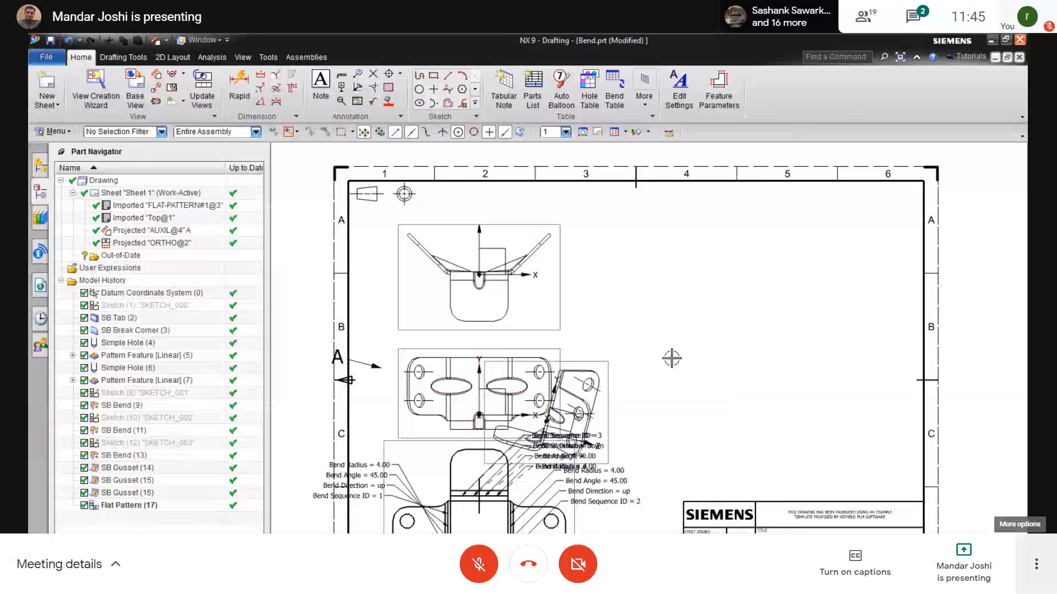
pyautogui.click(609, 362)
pyautogui.press('Delete')
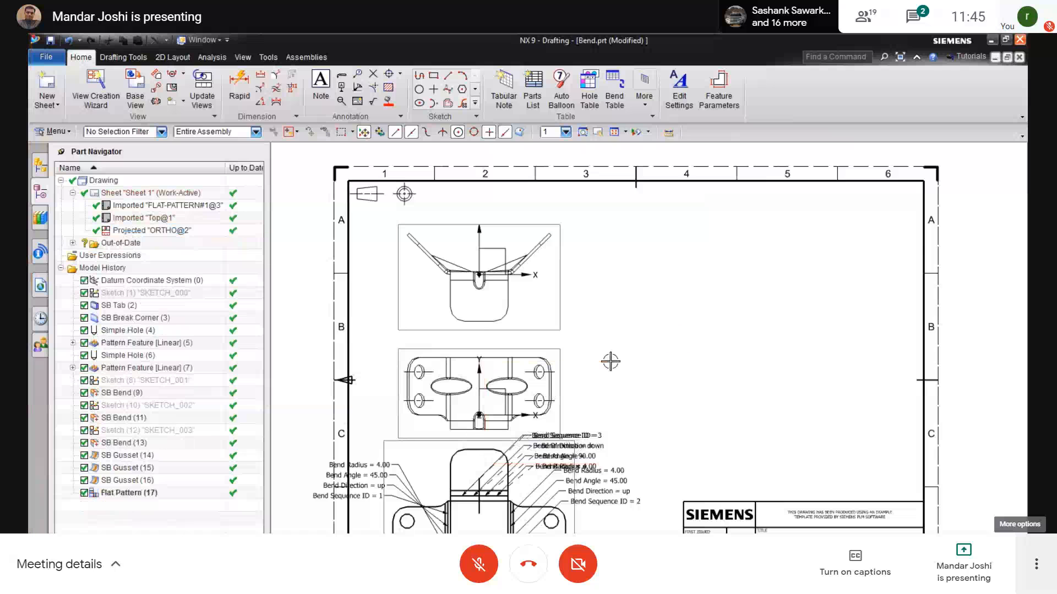
# Step: Move the ORTHO view farther up from the top view, then compare the layout with the Metal Support Clip reference PDF
pyautogui.keyDown('shift'); pyautogui.moveTo(623, 385); pyautogui.dragTo(624, 349, button='middle'); pyautogui.keyUp('shift')
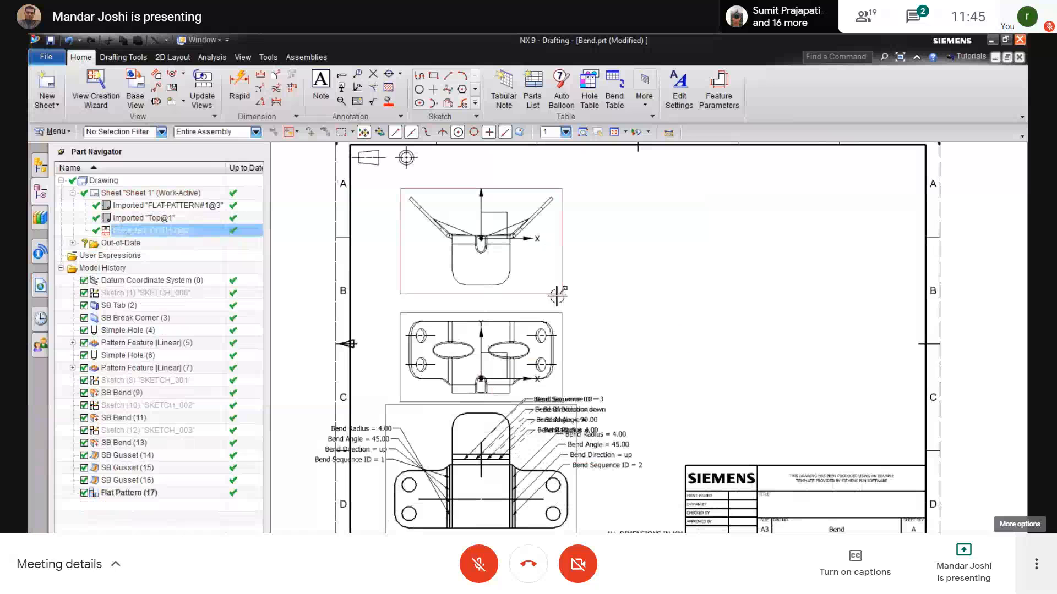
pyautogui.moveTo(557, 295); pyautogui.dragTo(557, 271)
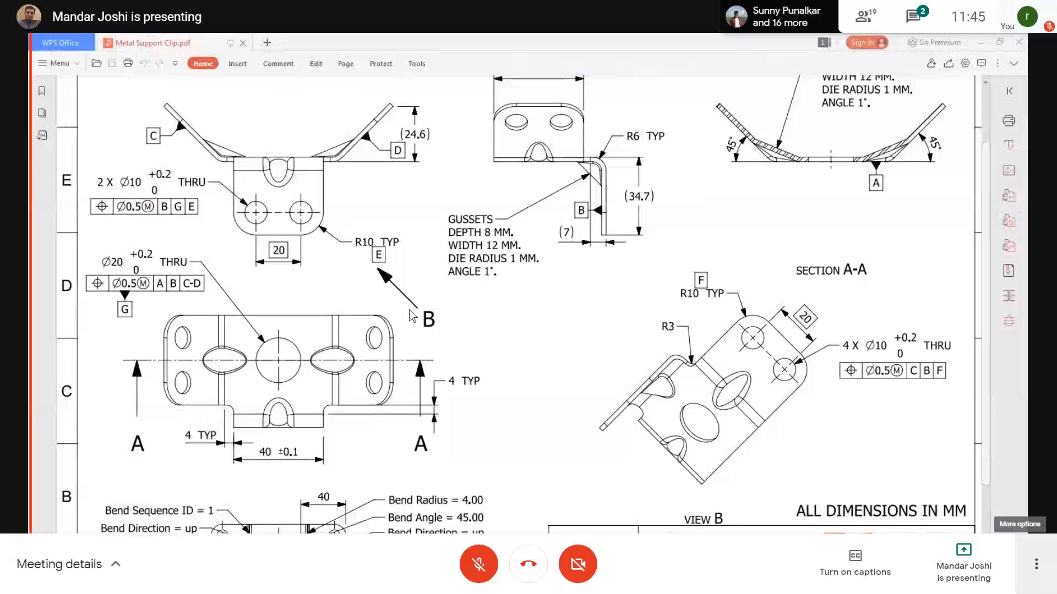
pyautogui.click(980, 44)
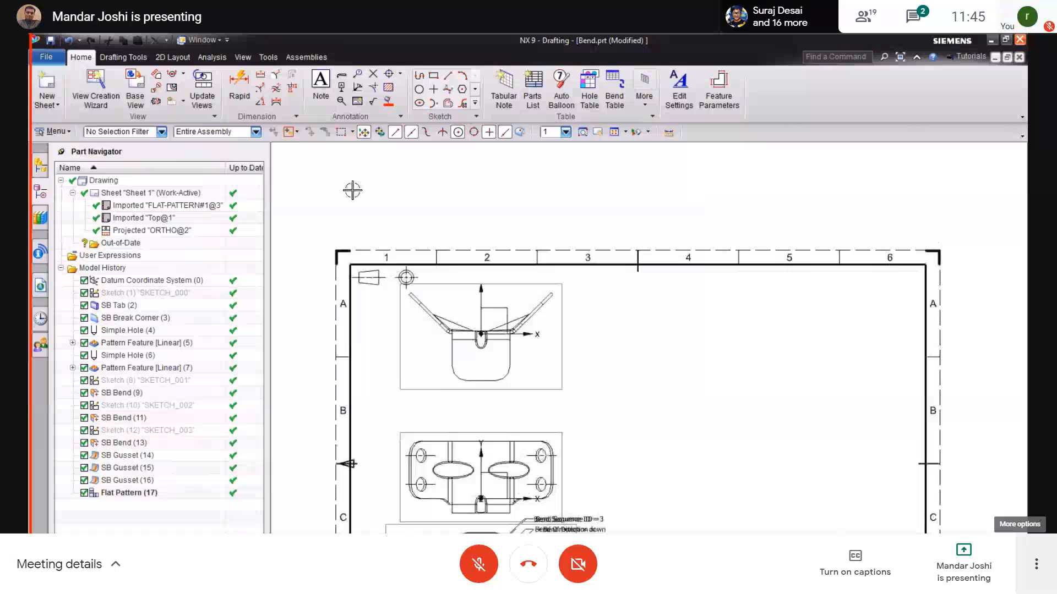
pyautogui.click(158, 77)
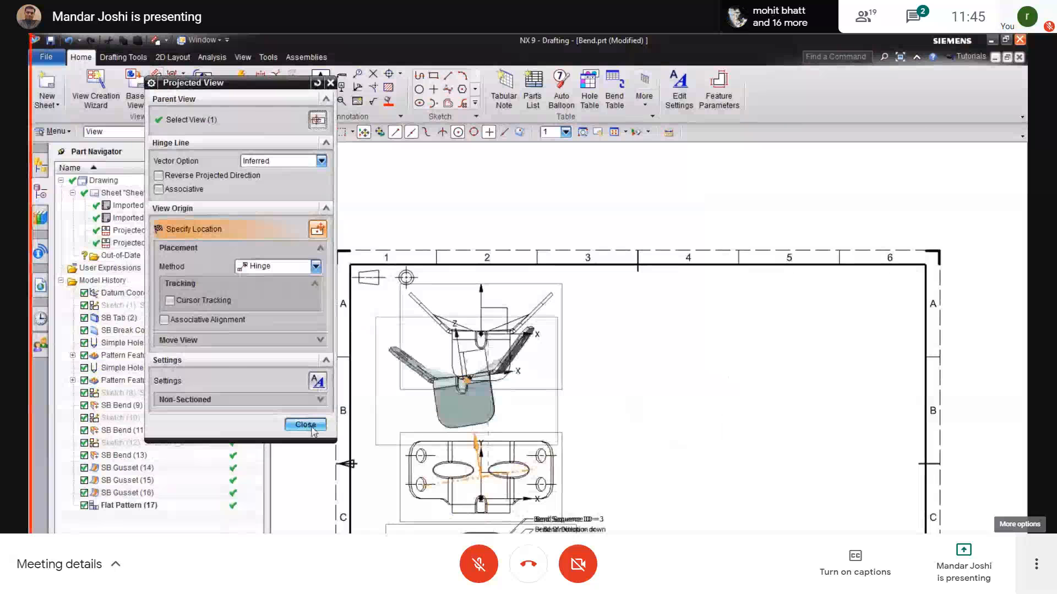
pyautogui.press('Escape')
pyautogui.click(563, 290)
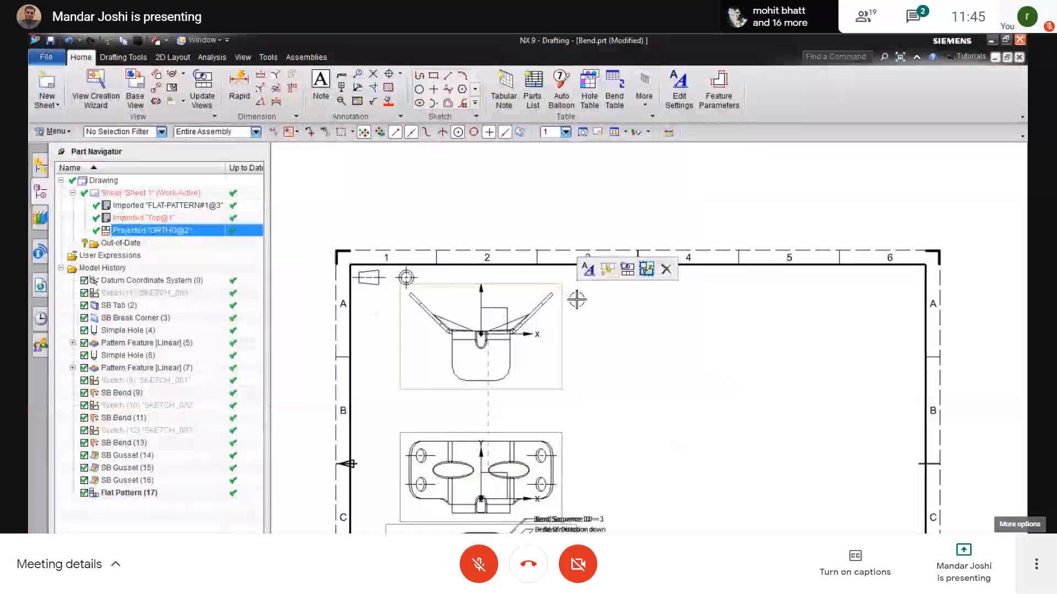
pyautogui.click(640, 267)
pyautogui.click(157, 77)
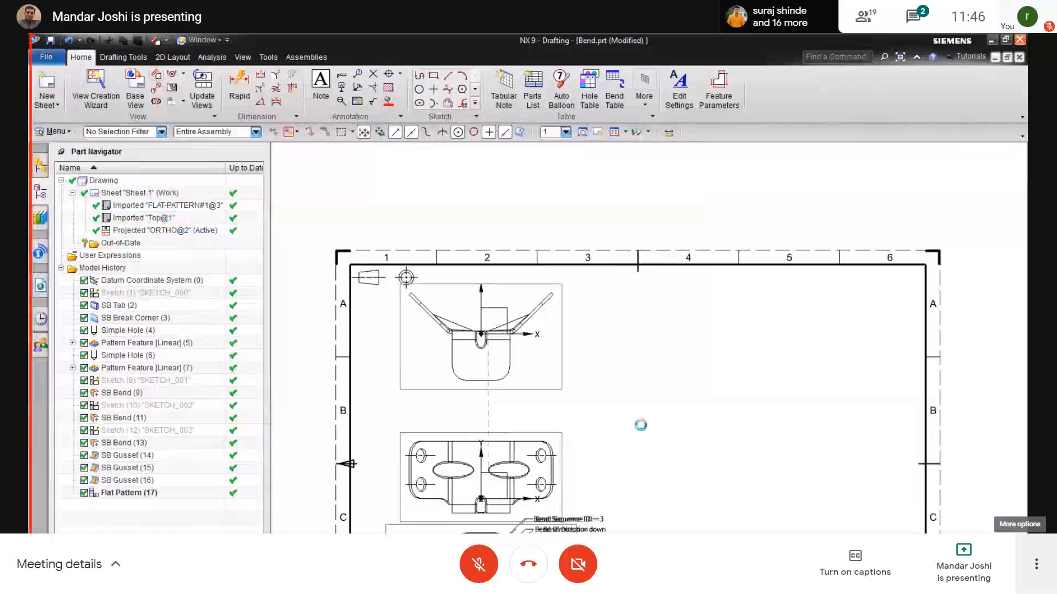
pyautogui.click(560, 398)
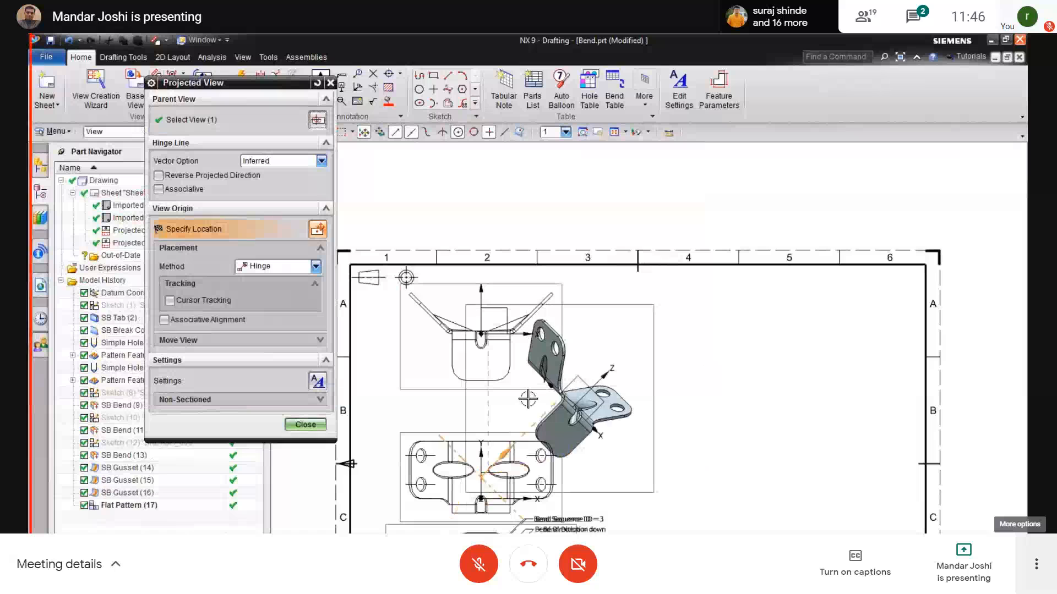
pyautogui.click(304, 425)
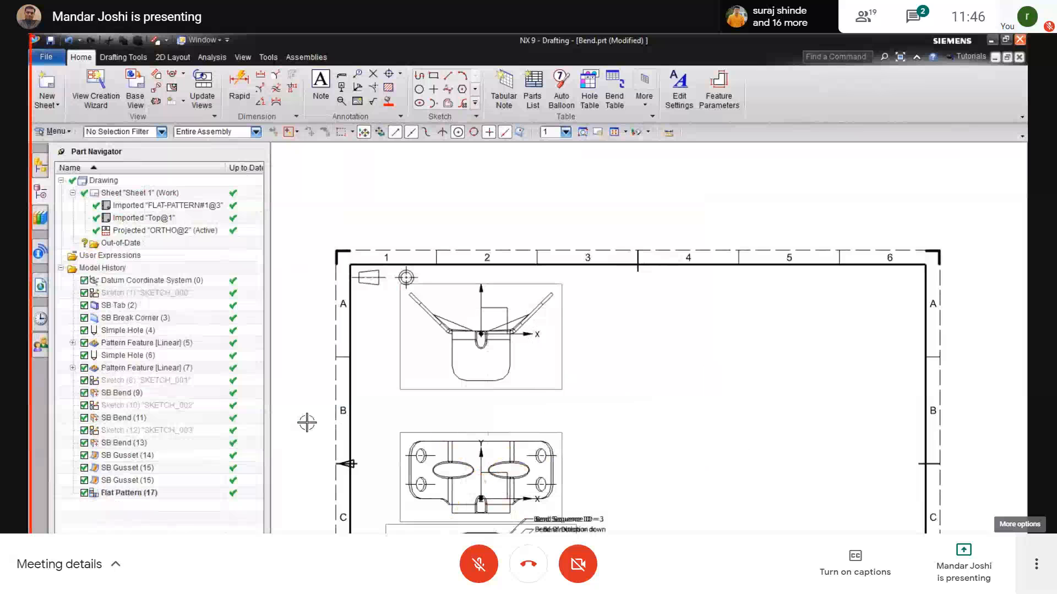
pyautogui.click(542, 392)
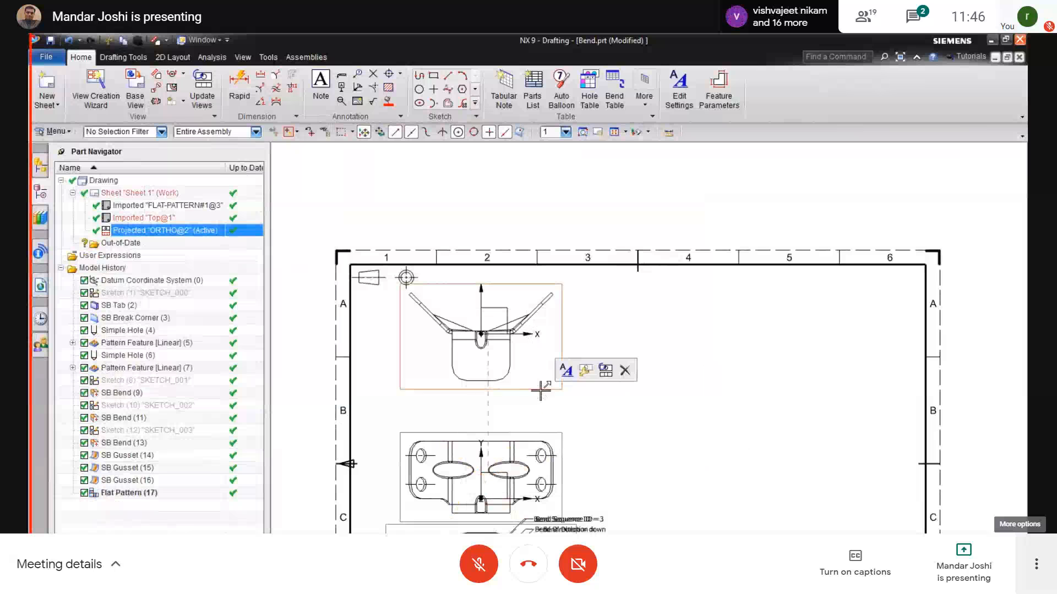
pyautogui.click(157, 75)
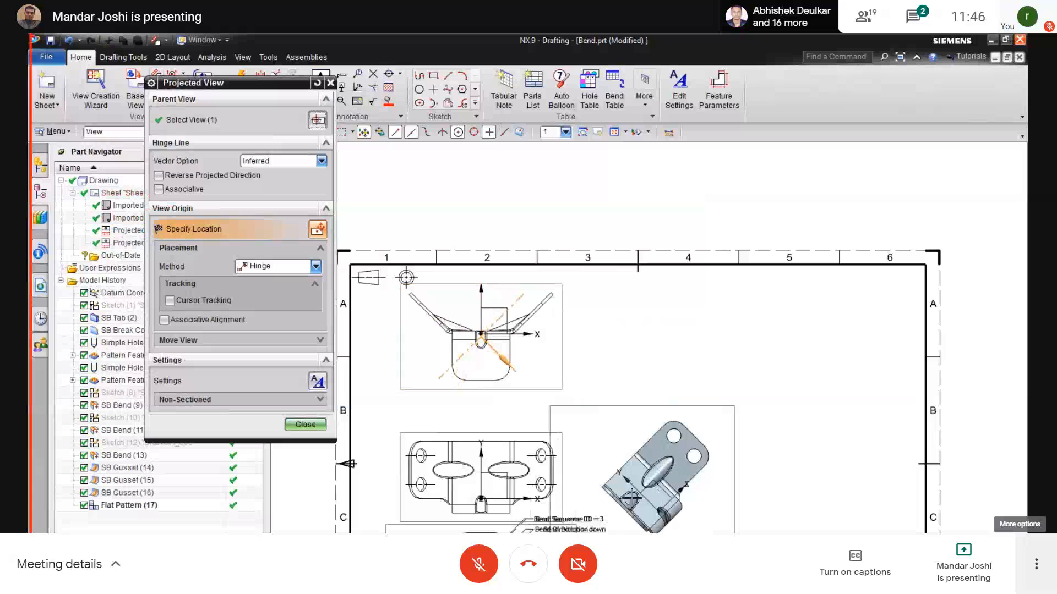
pyautogui.keyDown('shift'); pyautogui.moveTo(640, 498); pyautogui.dragTo(664, 442, button='middle'); pyautogui.keyUp('shift')
pyautogui.press('Escape')
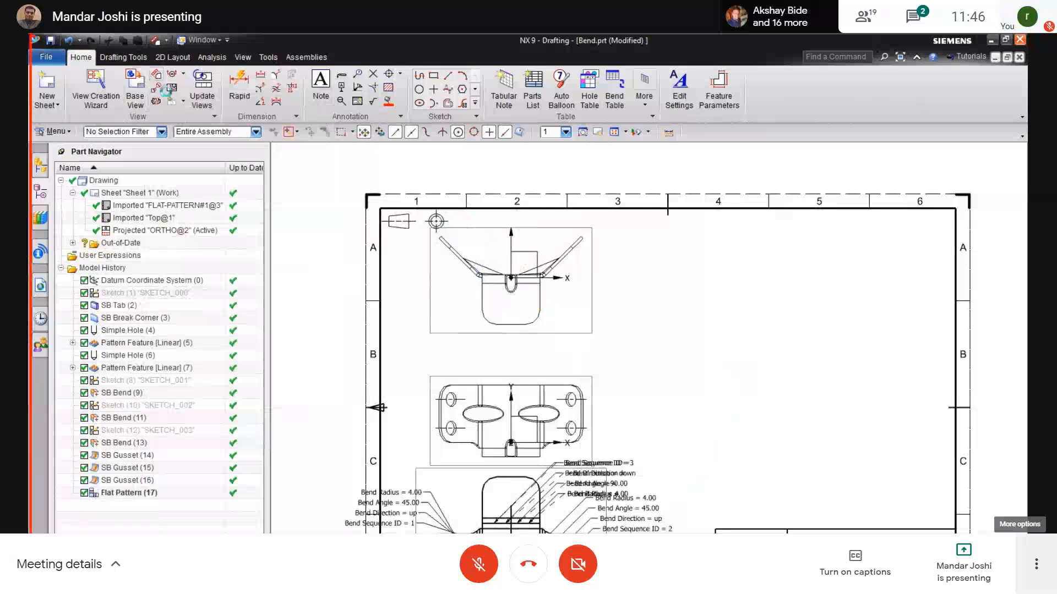
pyautogui.click(378, 421)
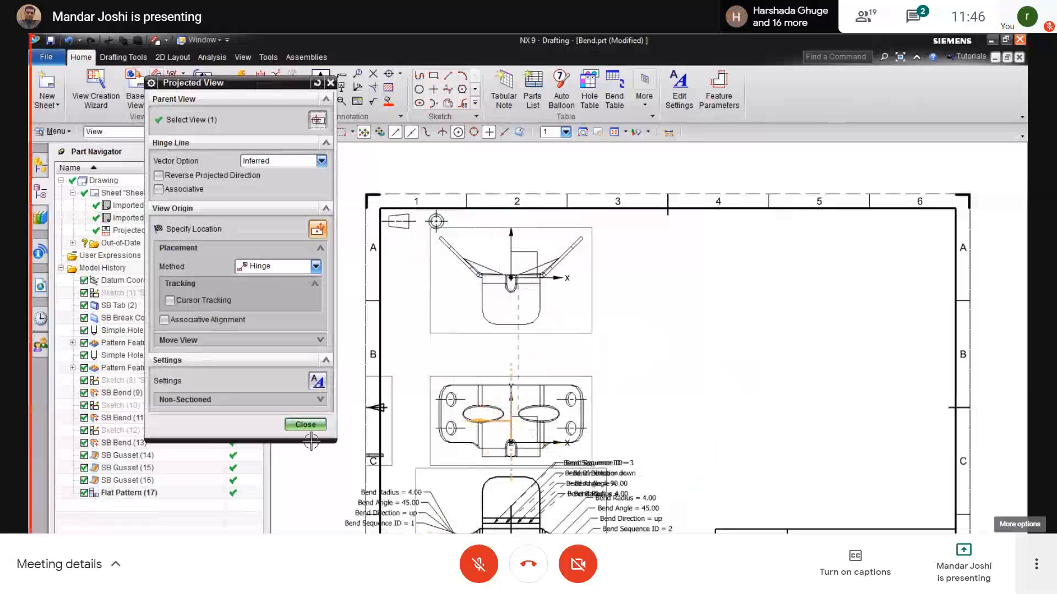
pyautogui.click(317, 428)
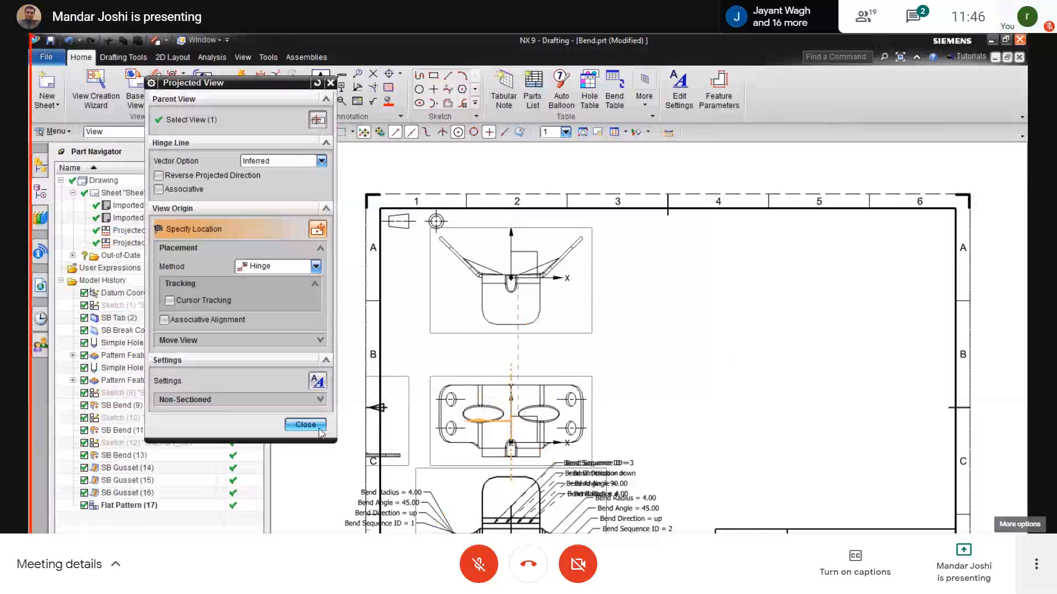
pyautogui.click(319, 428)
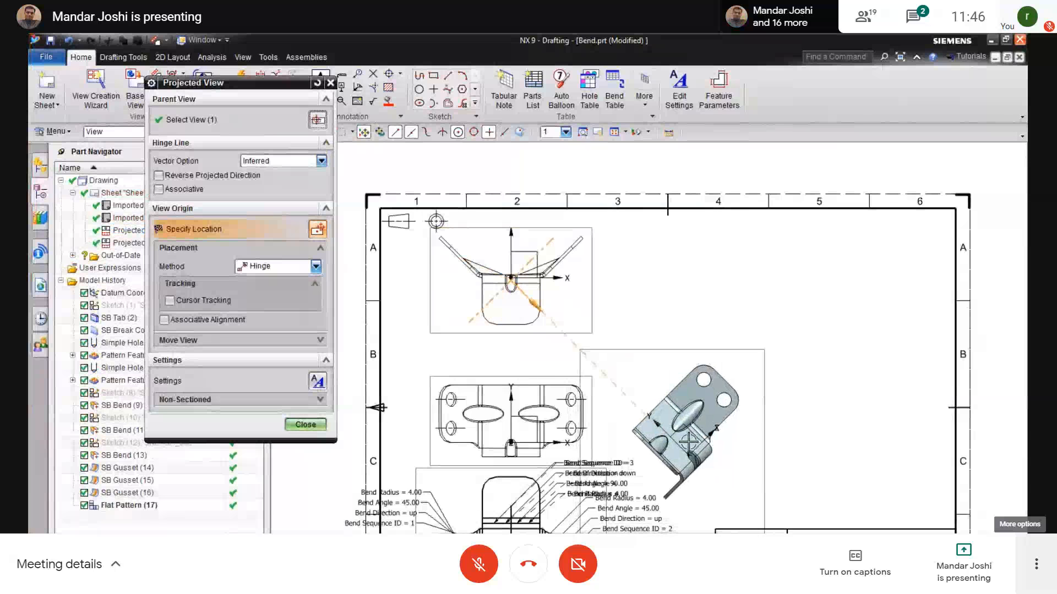
# Step: Place a diagonal auxiliary view projected from the ORTHO front view, using Reverse Projected Direction, diagonally beside the top view
pyautogui.click(159, 175)
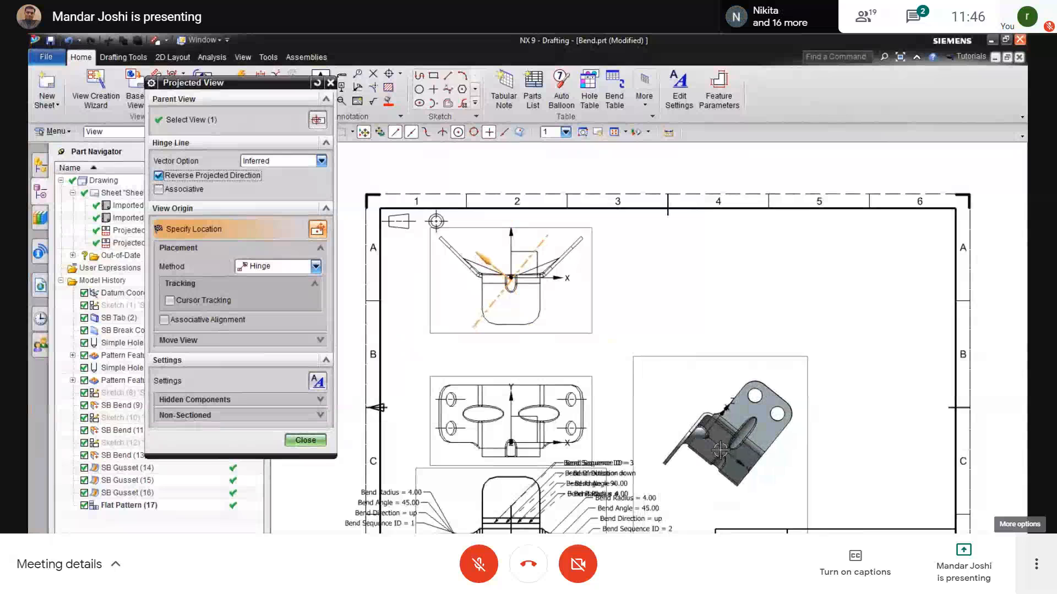
pyautogui.click(721, 450)
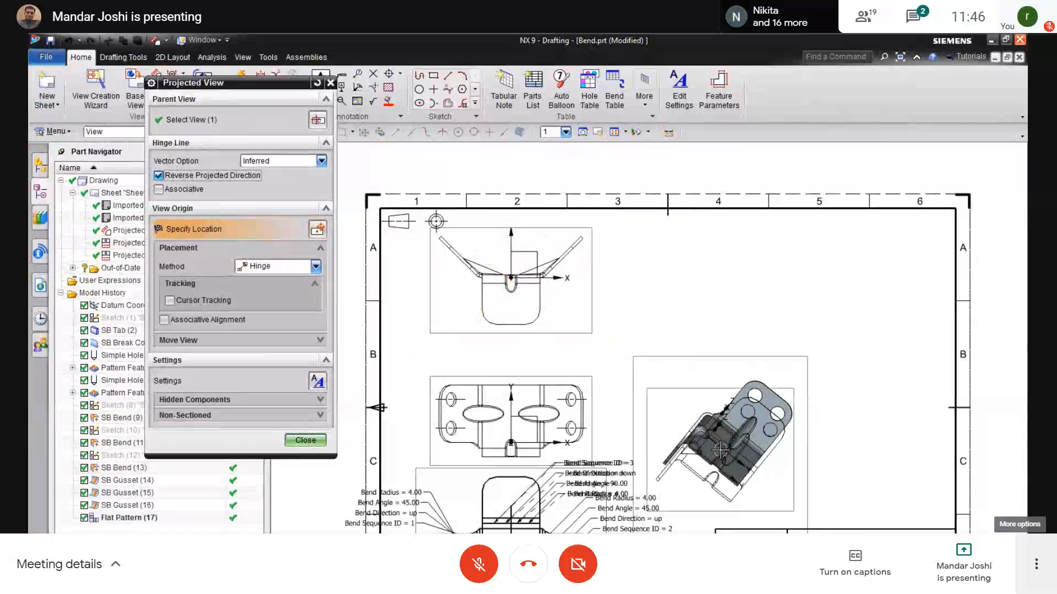
pyautogui.click(306, 440)
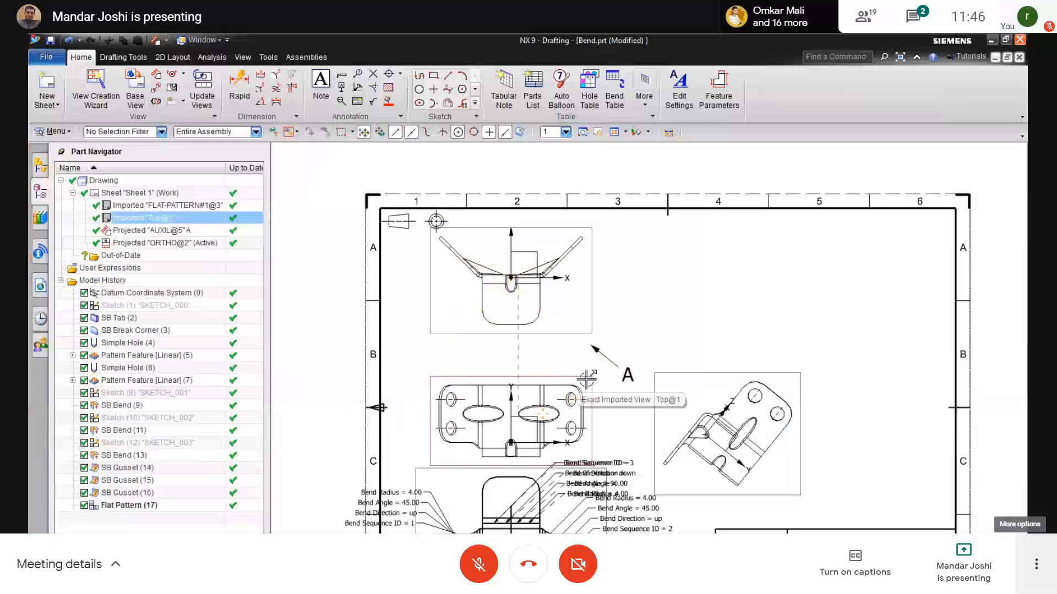
# Step: Switch to the Metal Support Clip reference PDF in WPS Office and examine VIEW B and its direction arrow
pyautogui.click(593, 331)
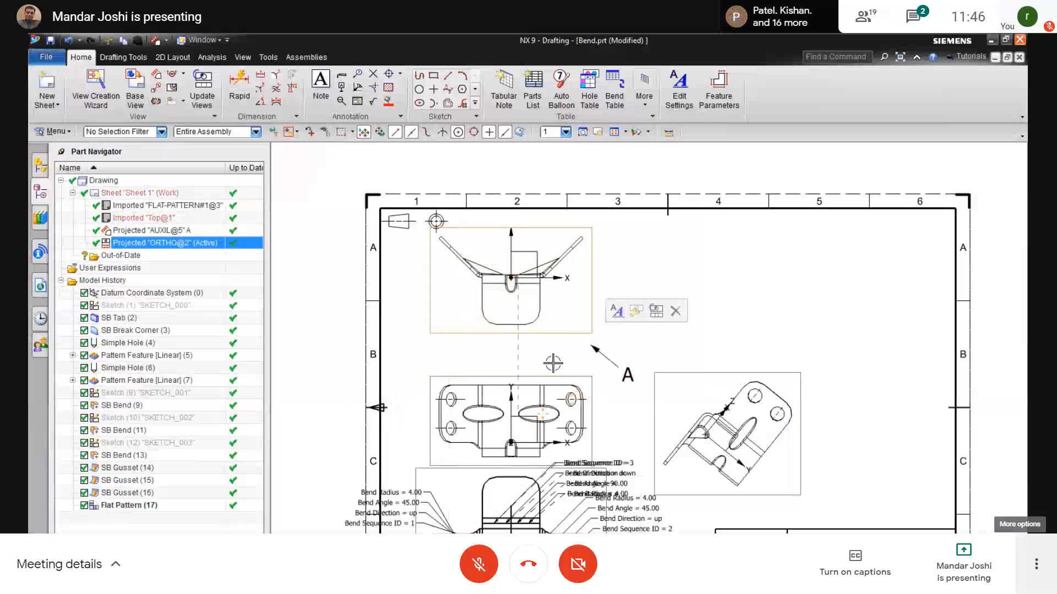
pyautogui.hotkey('alt', 'Tab')
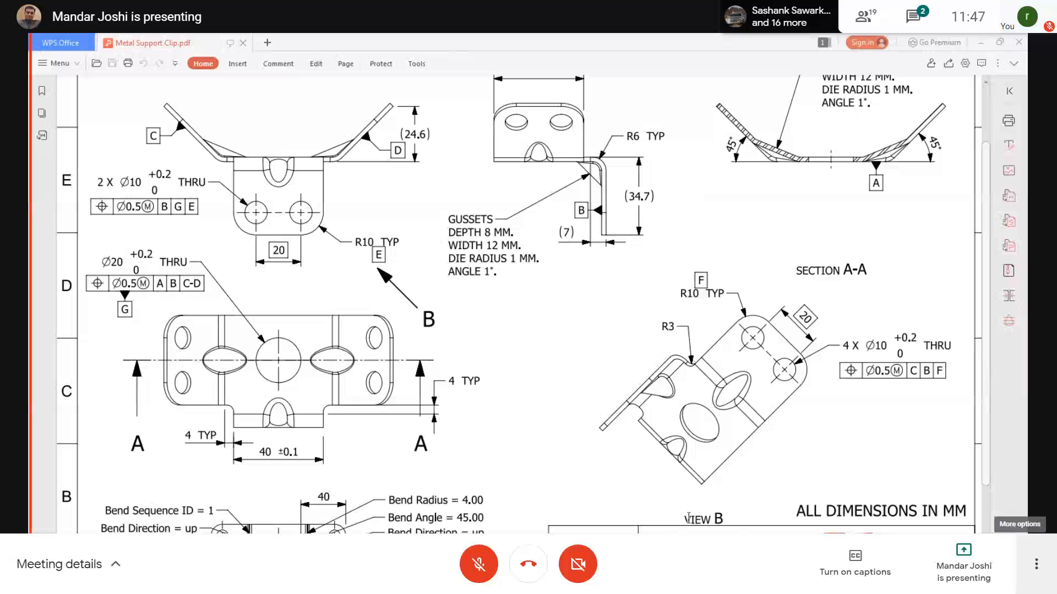
pyautogui.doubleClick(688, 517)
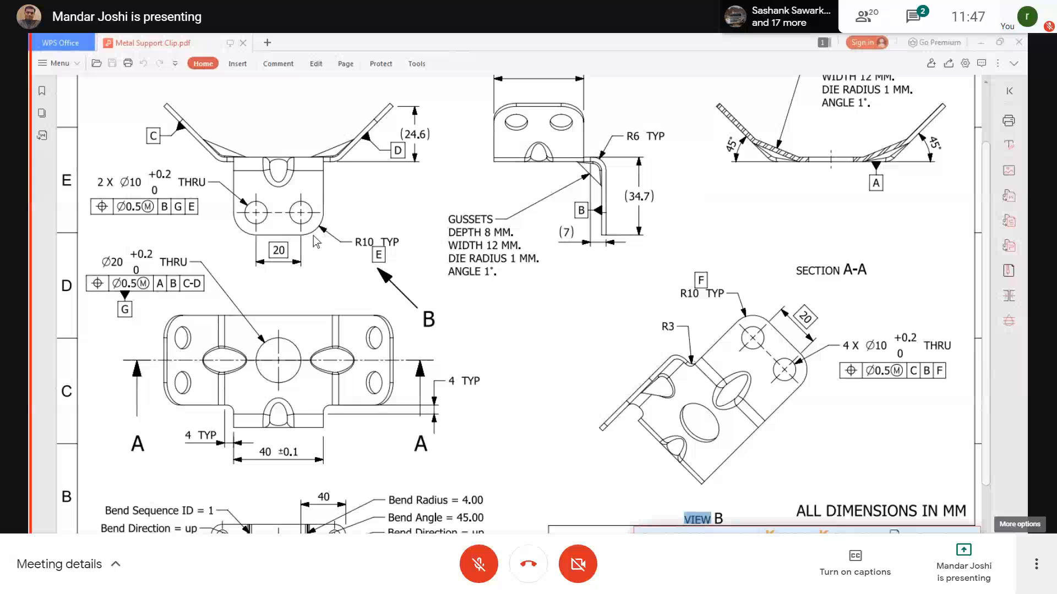
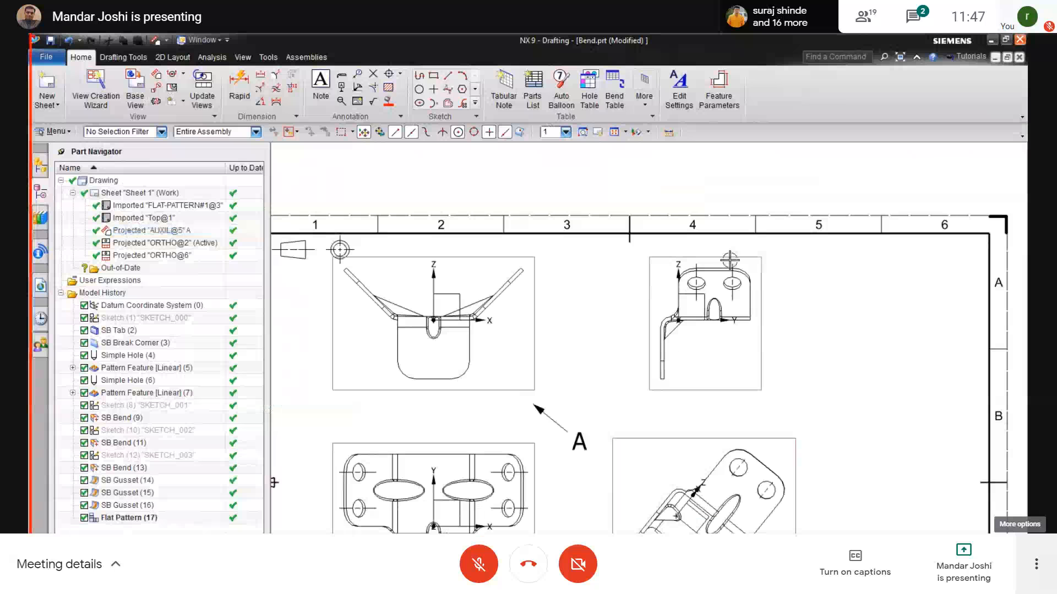
# Step: Delete the side view that was projected from the front view in sheet zone 4
pyautogui.click(729, 257)
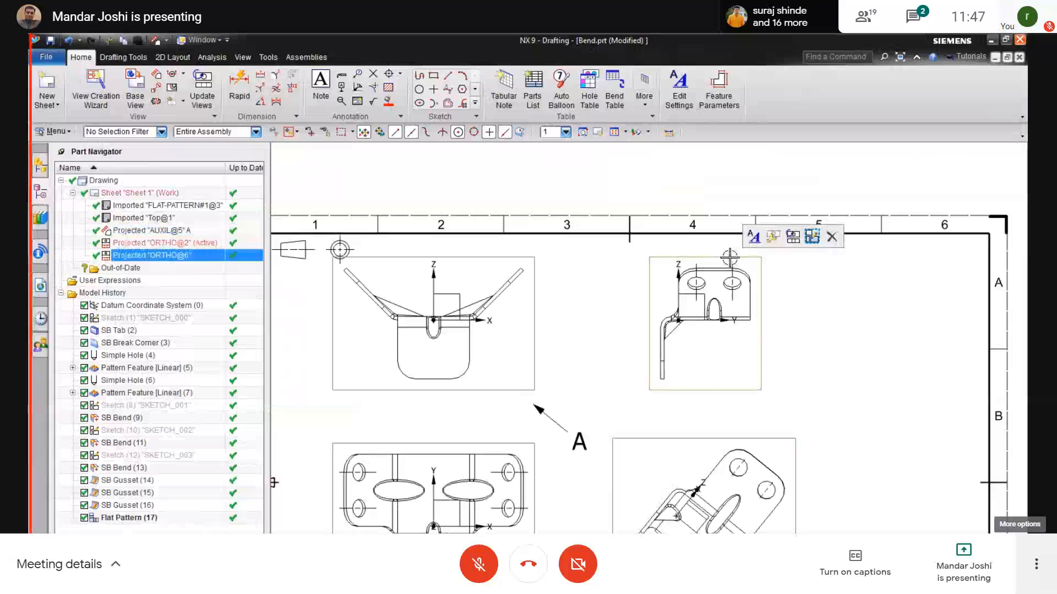
pyautogui.press('Delete')
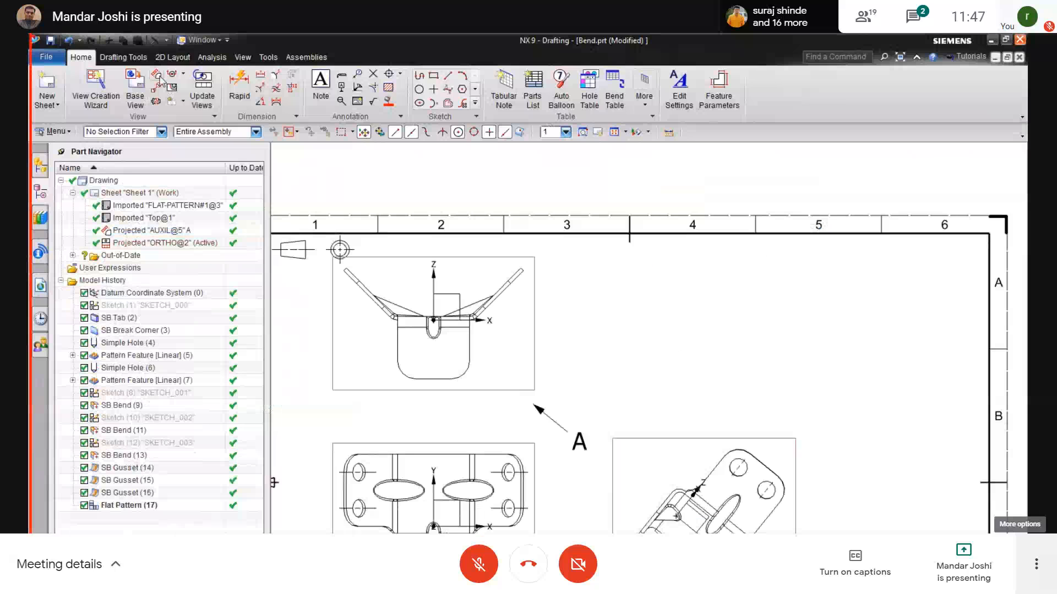
pyautogui.click(158, 76)
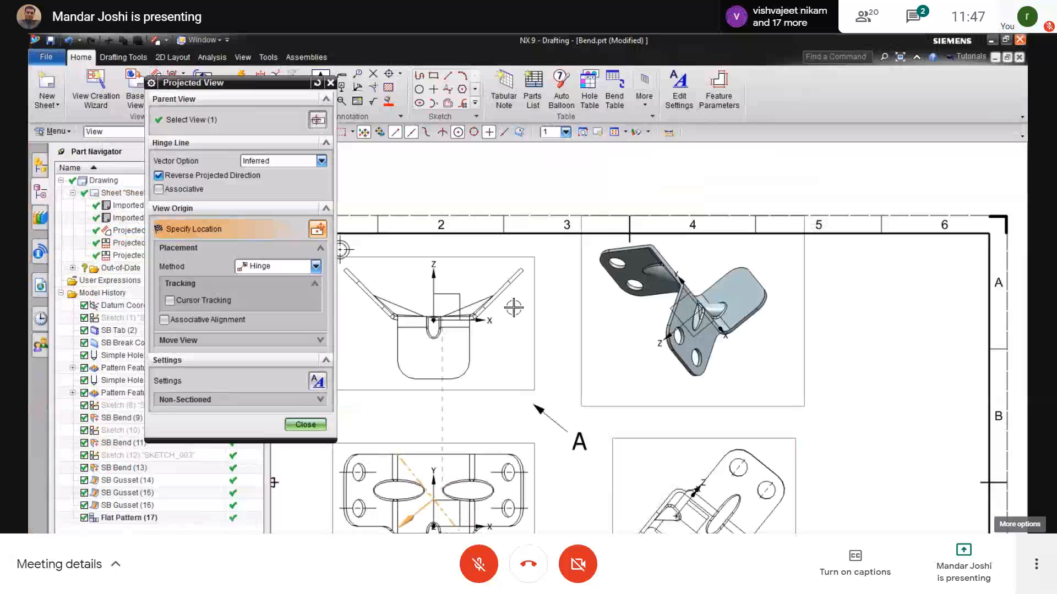
pyautogui.press('Escape')
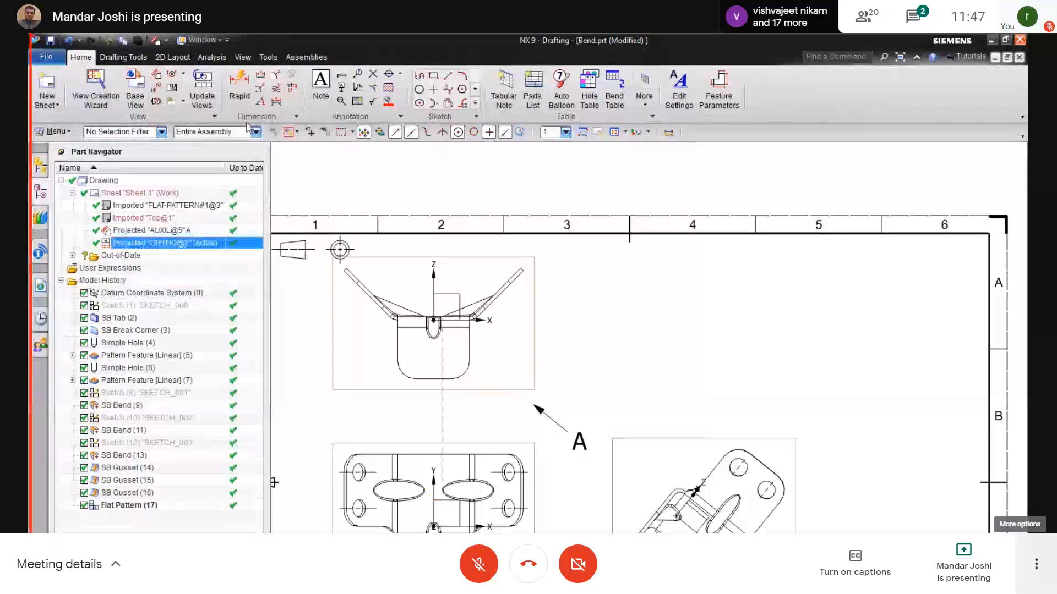
# Step: Project a side view from the front view with Reverse Projected Direction off, placing it level with the front view in zone 4
pyautogui.click(158, 77)
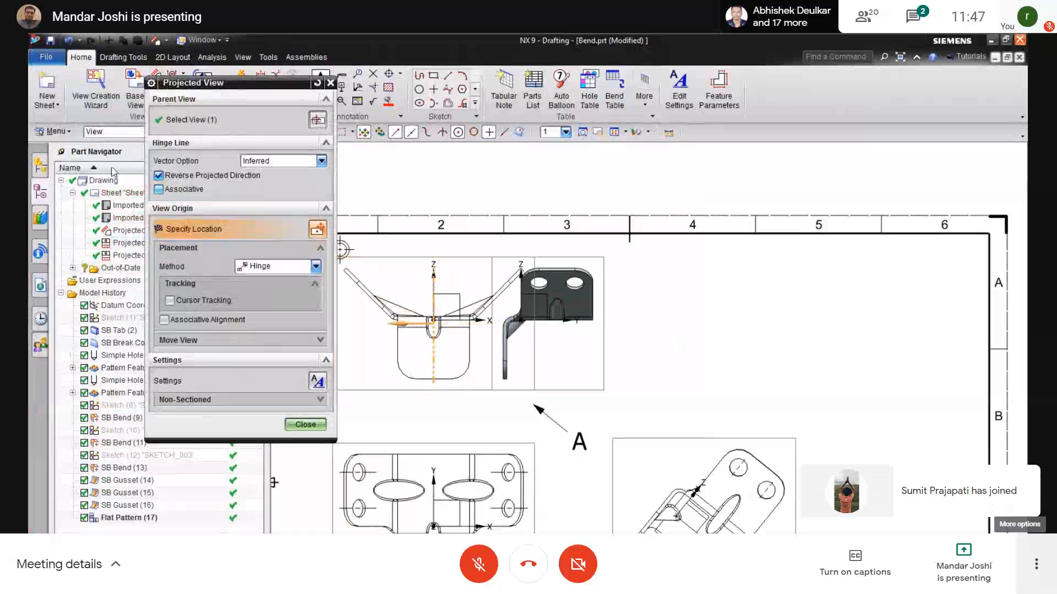
pyautogui.click(164, 179)
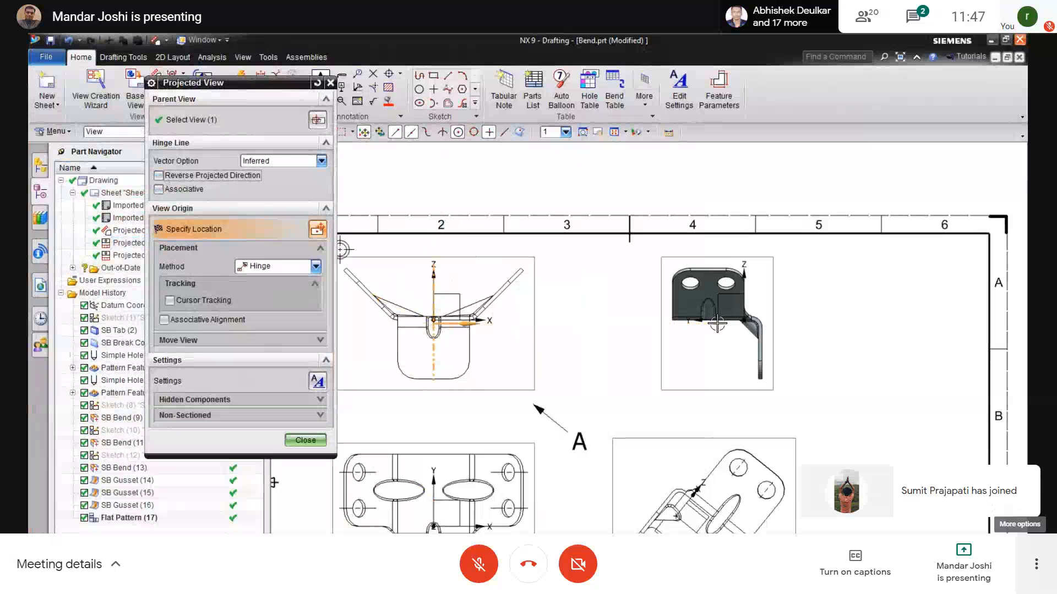
pyautogui.keyDown('shift'); pyautogui.moveTo(617, 340); pyautogui.dragTo(680, 340, button='middle'); pyautogui.keyUp('shift')
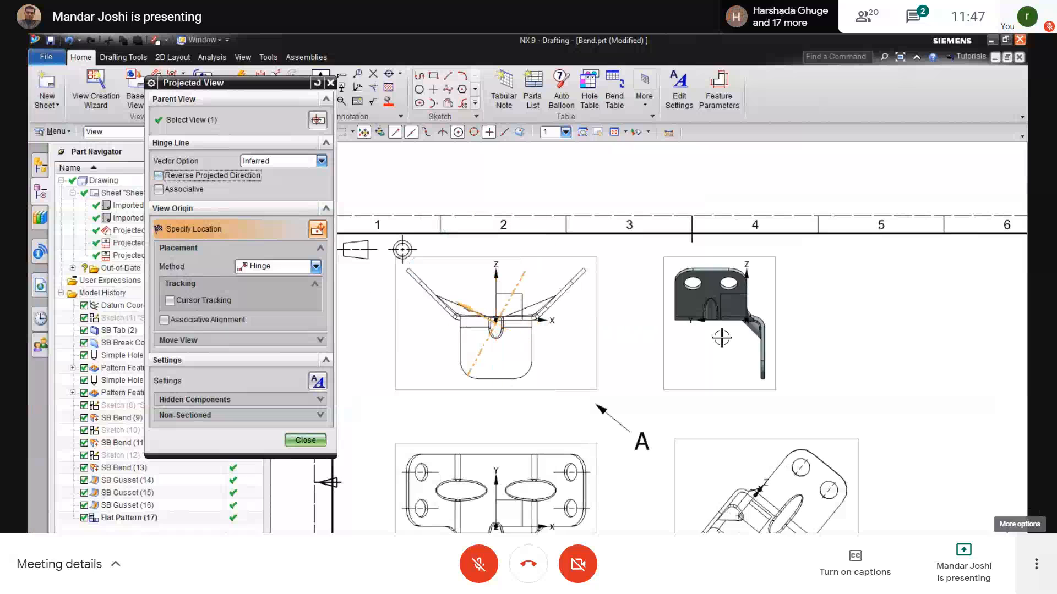
pyautogui.click(743, 342)
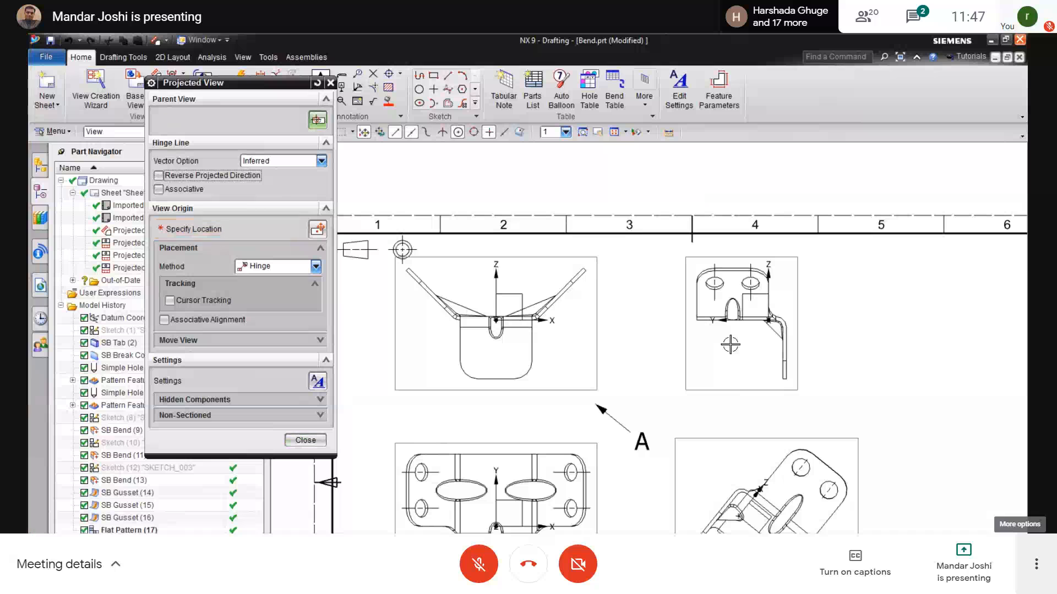
pyautogui.click(306, 440)
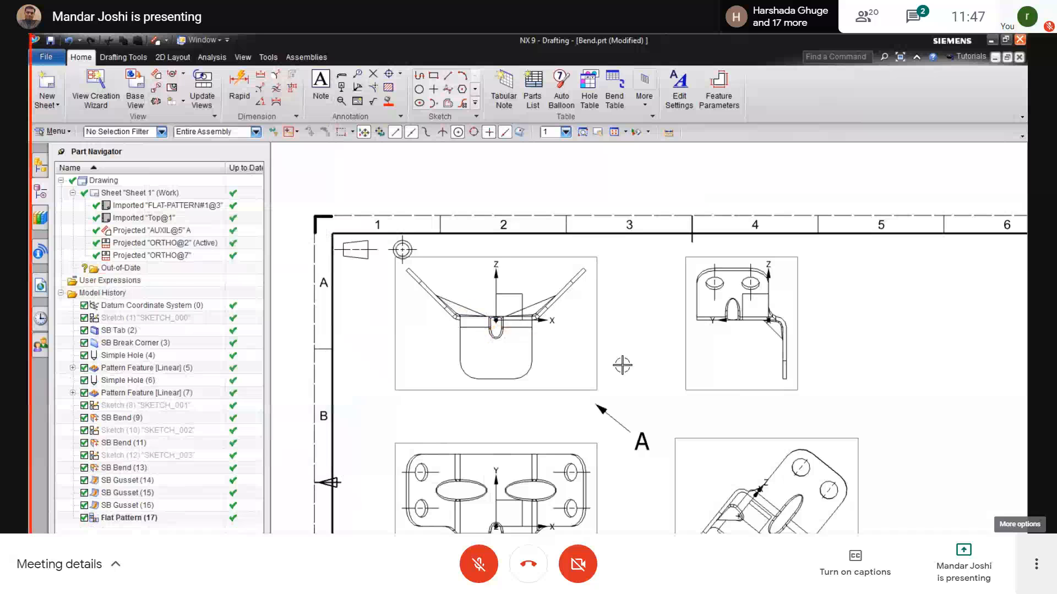
# Step: Examine the section A-A line and its section view in the Metal Support Clip reference PDF in WPS Office
pyautogui.moveTo(788, 379)
pyautogui.keyDown('shift'); pyautogui.mouseDown(button='middle')
pyautogui.moveTo(697, 416)
pyautogui.moveTo(671, 376)
pyautogui.mouseUp(button='middle'); pyautogui.keyUp('shift')
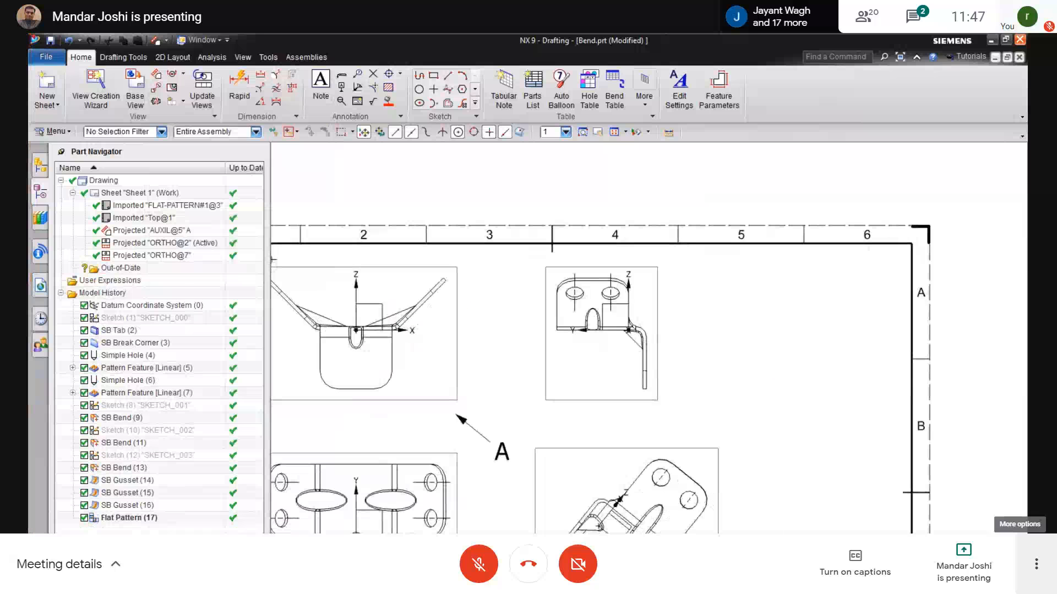
pyautogui.hotkey('alt', 'Tab')
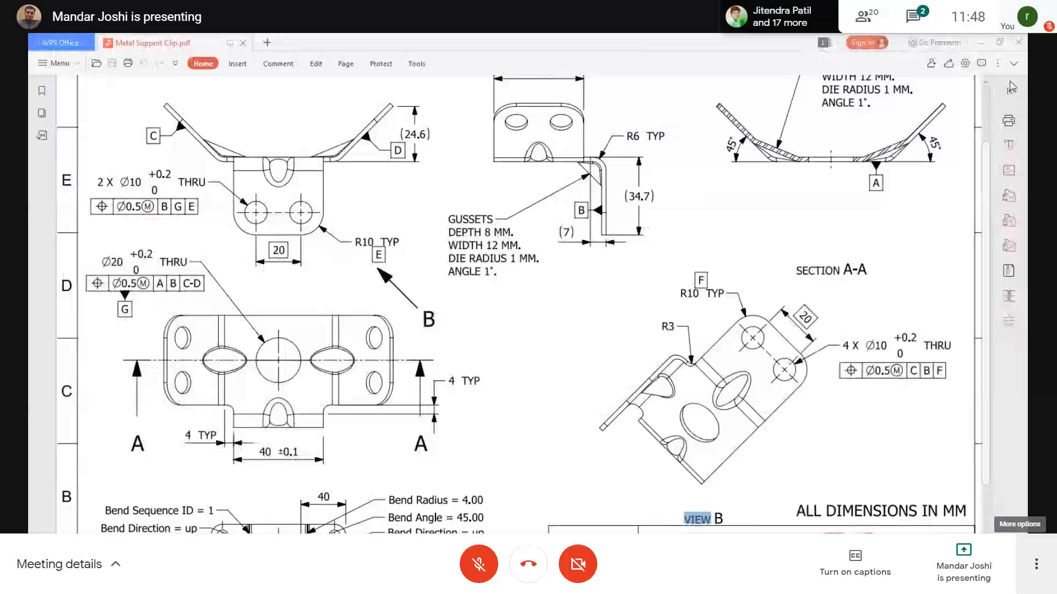
pyautogui.click(981, 42)
# Step: Create a section view from the top view with a horizontal section line midway between the two oval gussets, placed directly above that view
pyautogui.keyDown('shift'); pyautogui.moveTo(424, 395); pyautogui.dragTo(614, 371, button='middle'); pyautogui.keyUp('shift')
pyautogui.click(183, 74)
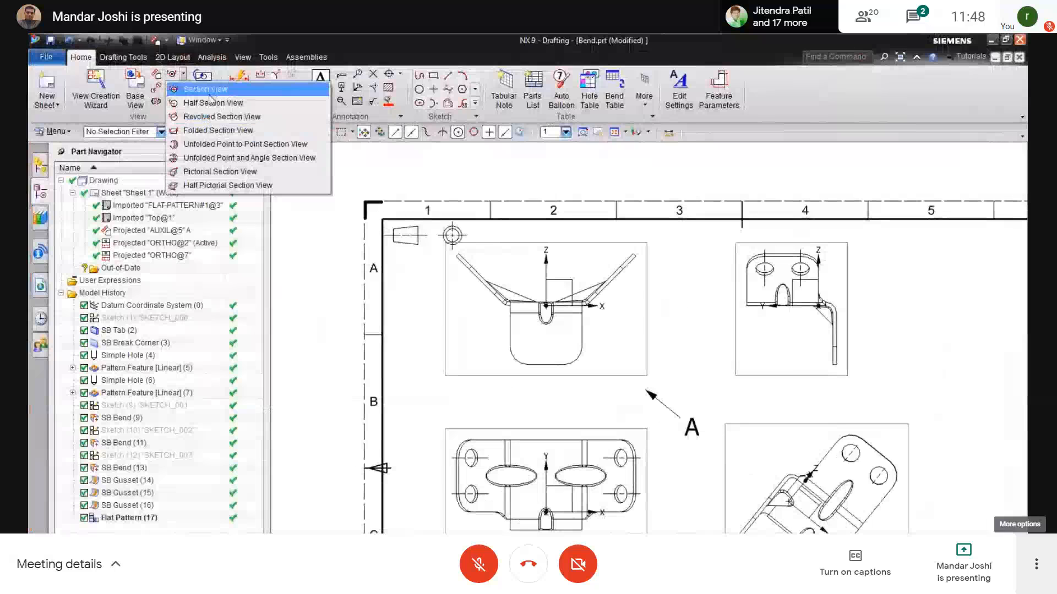
pyautogui.click(194, 85)
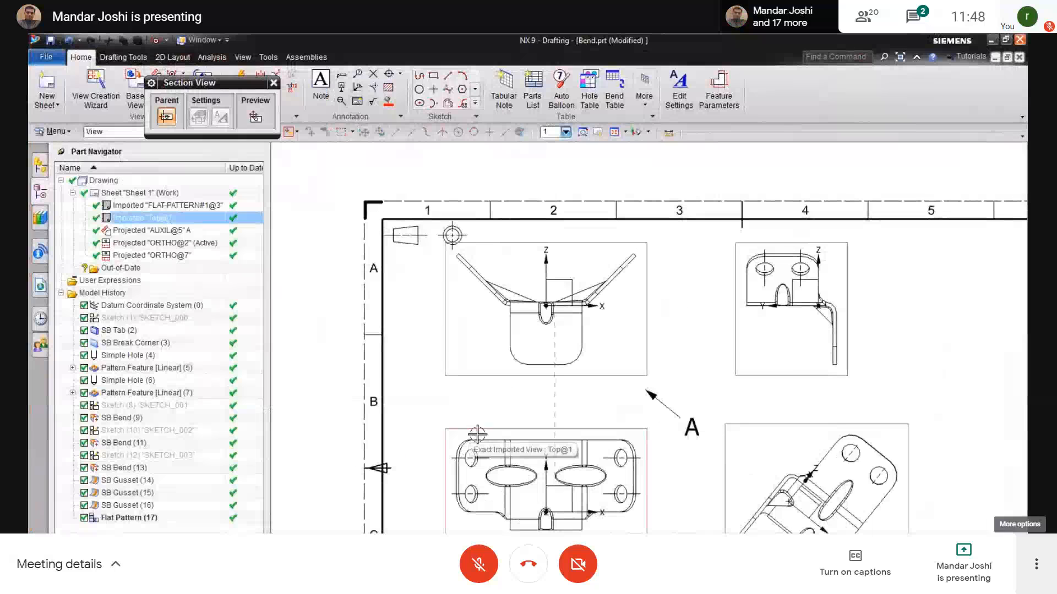
pyautogui.click(544, 475)
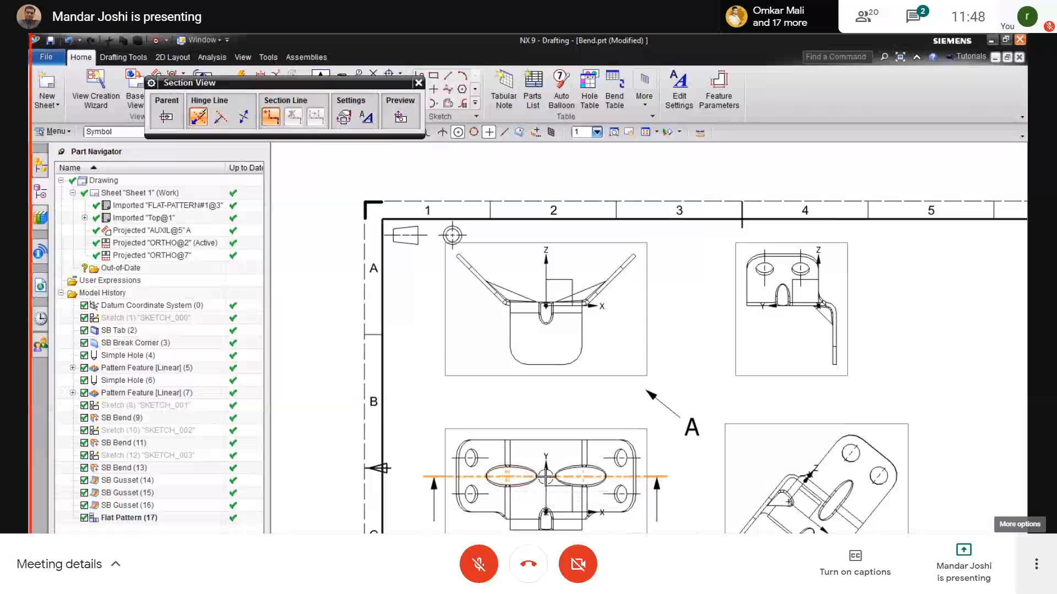
pyautogui.click(545, 476)
pyautogui.keyDown('shift'); pyautogui.moveTo(664, 485); pyautogui.dragTo(517, 487, button='middle'); pyautogui.keyUp('shift')
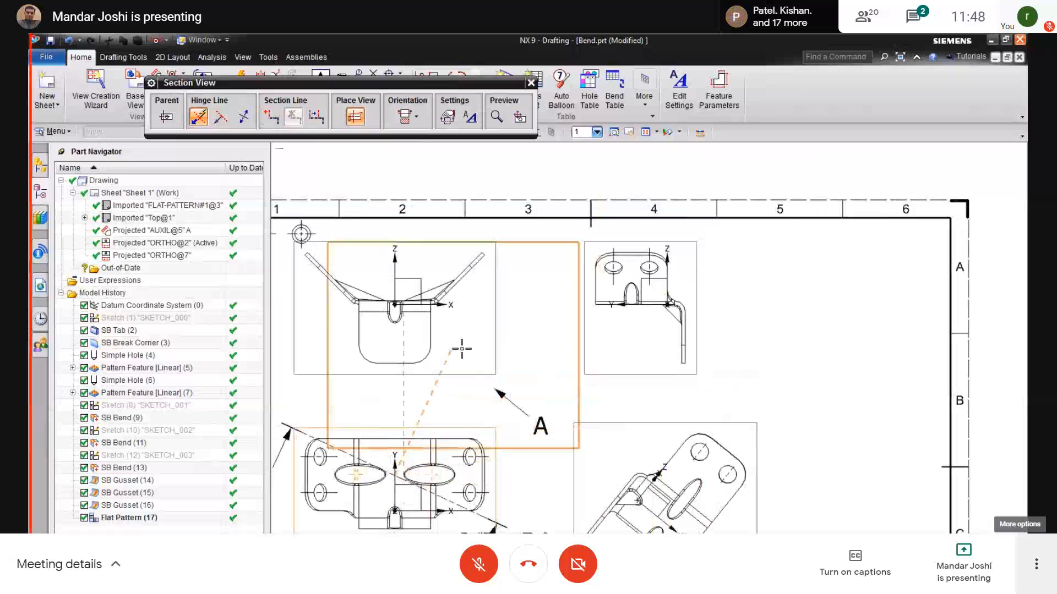
pyautogui.keyDown('shift'); pyautogui.moveTo(468, 392); pyautogui.dragTo(692, 402, button='middle'); pyautogui.keyUp('shift')
pyautogui.keyDown('shift'); pyautogui.moveTo(632, 338); pyautogui.dragTo(588, 394, button='middle'); pyautogui.keyUp('shift')
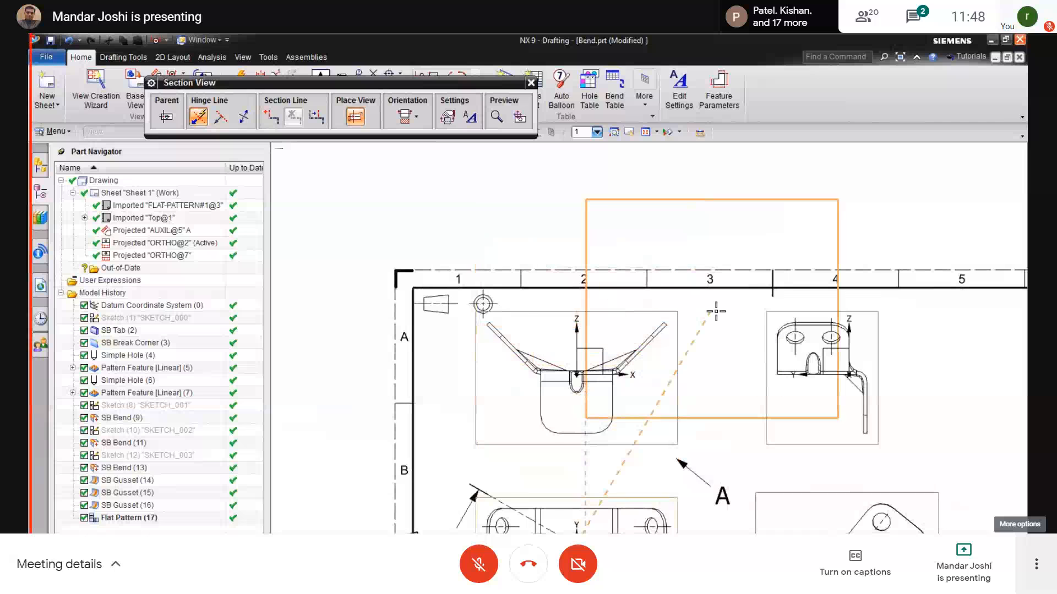
pyautogui.click(593, 431)
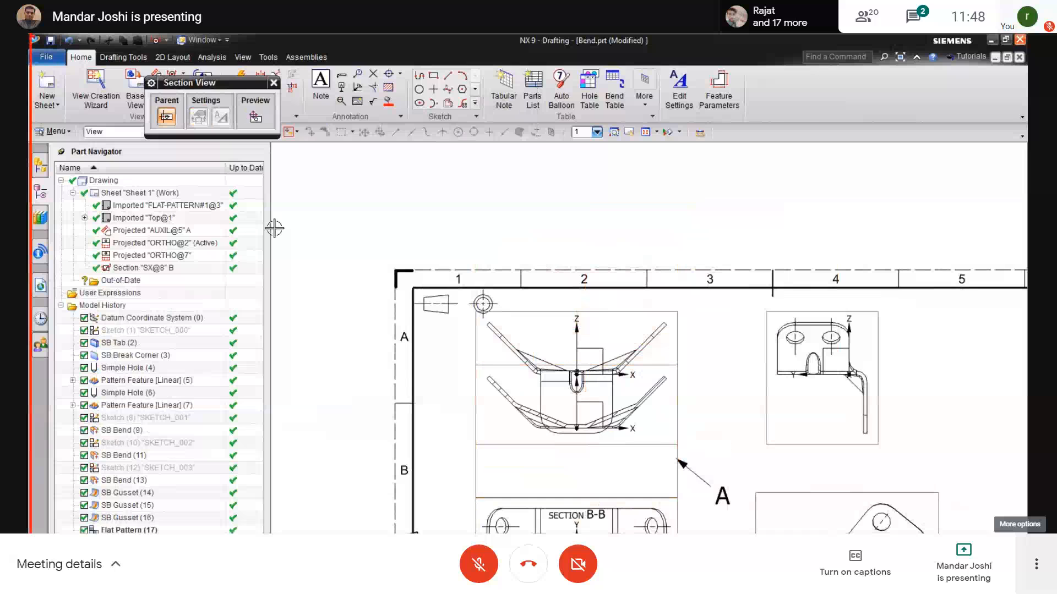
pyautogui.click(273, 83)
# Step: Move the section view off the front view into sheet zones 5 and 6, beside the side view in row A
pyautogui.click(678, 498)
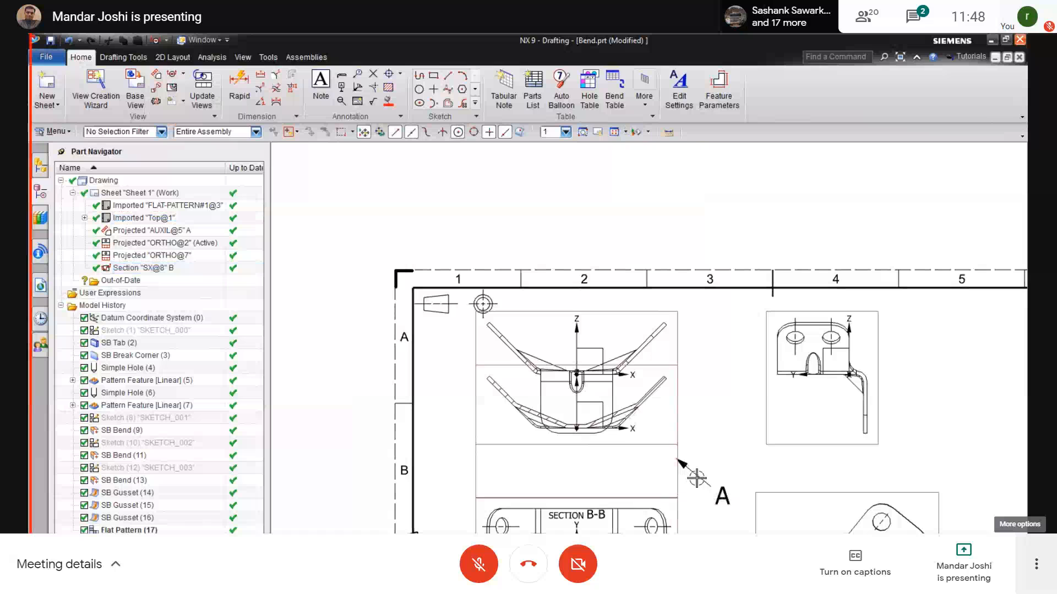
pyautogui.moveTo(696, 478); pyautogui.dragTo(1016, 435)
pyautogui.keyDown('shift'); pyautogui.moveTo(682, 417); pyautogui.dragTo(427, 415, button='middle'); pyautogui.keyUp('shift')
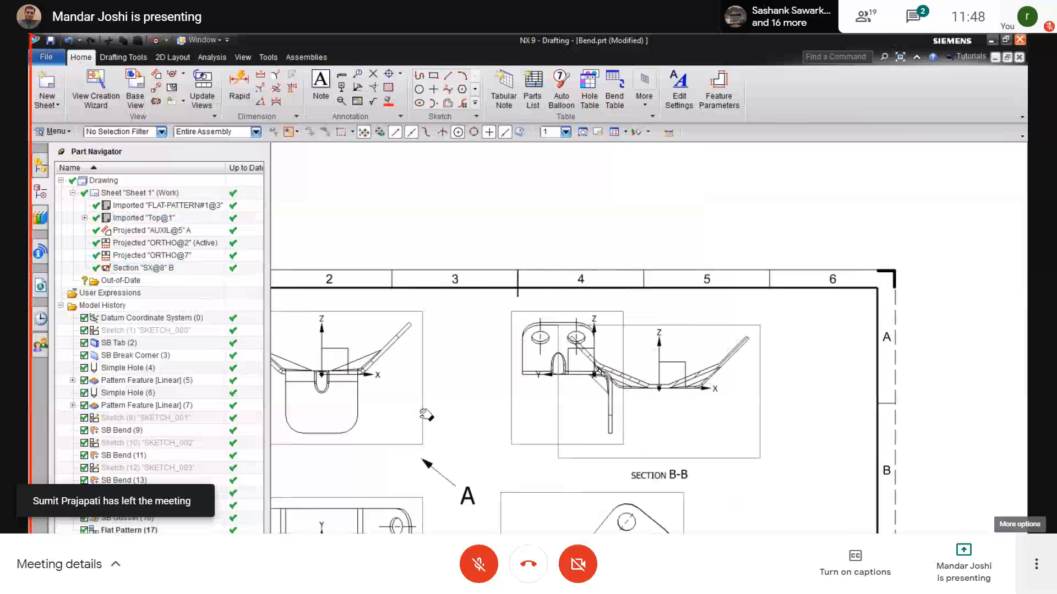
pyautogui.moveTo(760, 403); pyautogui.dragTo(850, 392)
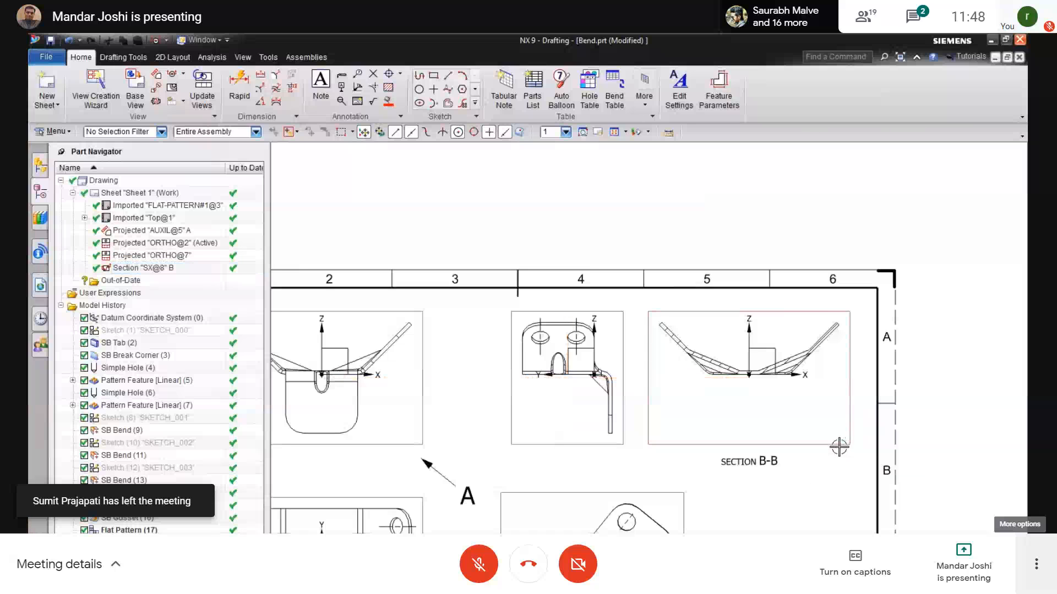
pyautogui.moveTo(837, 443); pyautogui.dragTo(849, 461)
# Step: Compare the placed views with the Metal Support Clip reference PDF and review the layout of the whole sheet
pyautogui.moveTo(795, 519)
pyautogui.keyDown('shift'); pyautogui.mouseDown(button='middle')
pyautogui.moveTo(836, 513)
pyautogui.moveTo(811, 452)
pyautogui.moveTo(833, 380)
pyautogui.mouseUp(button='middle'); pyautogui.keyUp('shift')
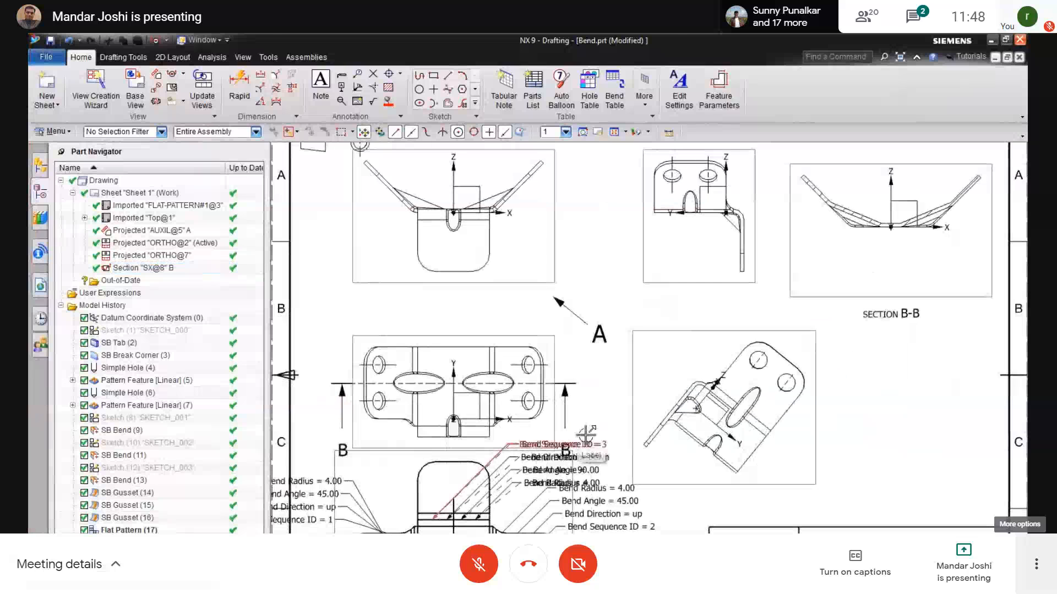
pyautogui.keyDown('shift'); pyautogui.moveTo(402, 304); pyautogui.dragTo(381, 352, button='middle'); pyautogui.keyUp('shift')
pyautogui.keyDown('shift'); pyautogui.moveTo(389, 457); pyautogui.dragTo(389, 504, button='middle'); pyautogui.keyUp('shift')
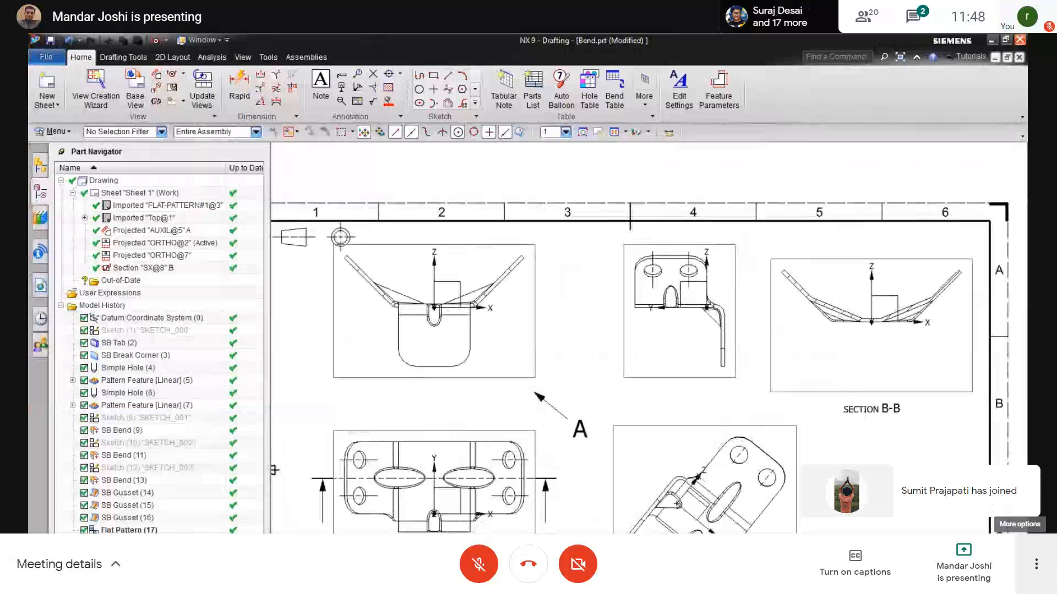
pyautogui.hotkey('alt', 'Tab')
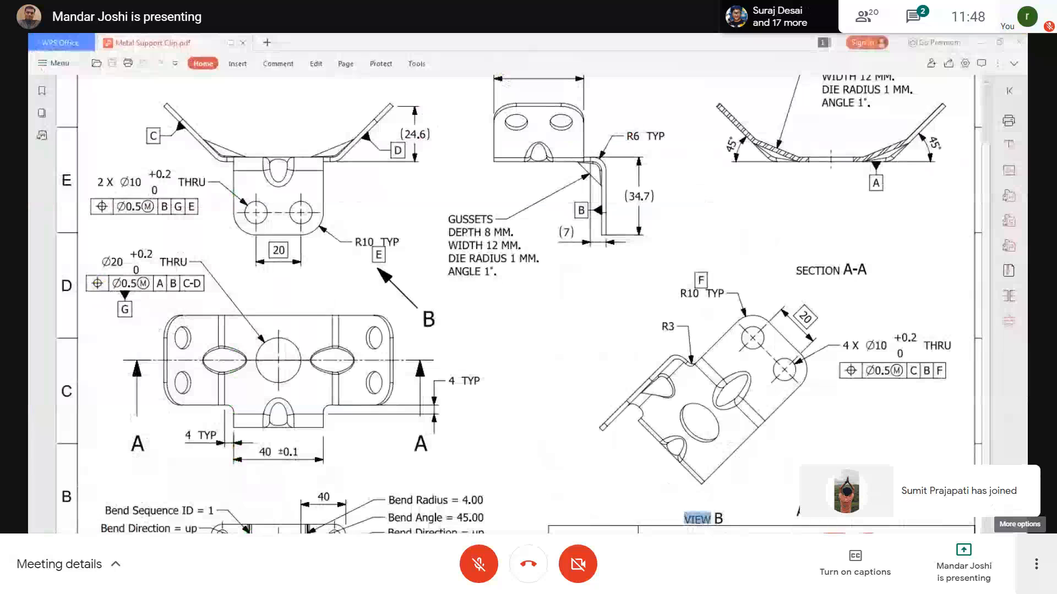
pyautogui.hotkey('alt', 'Tab')
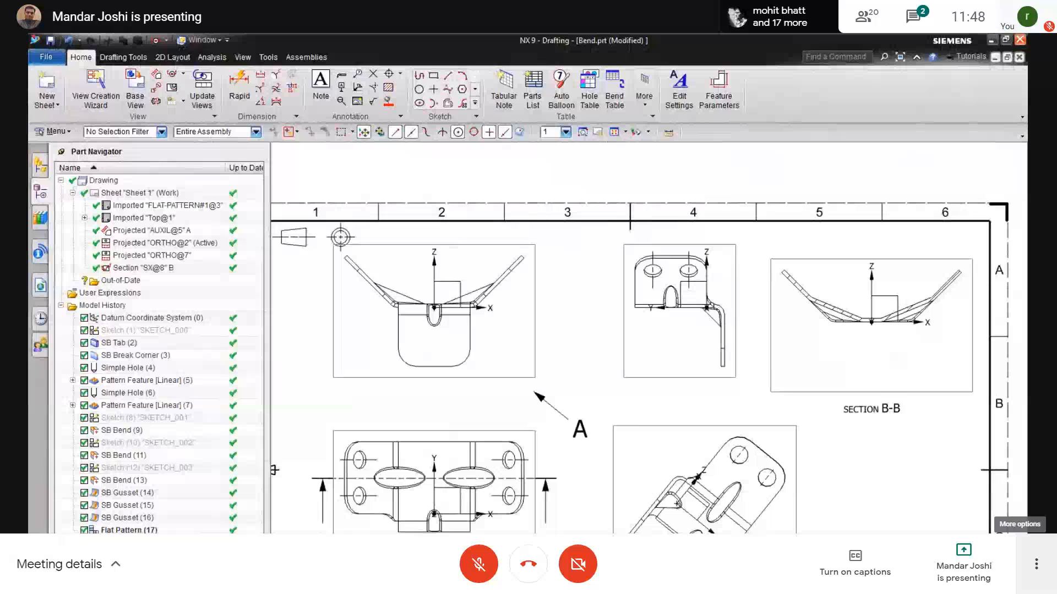
pyautogui.moveTo(720, 382); pyautogui.dragTo(705, 338, button='middle')
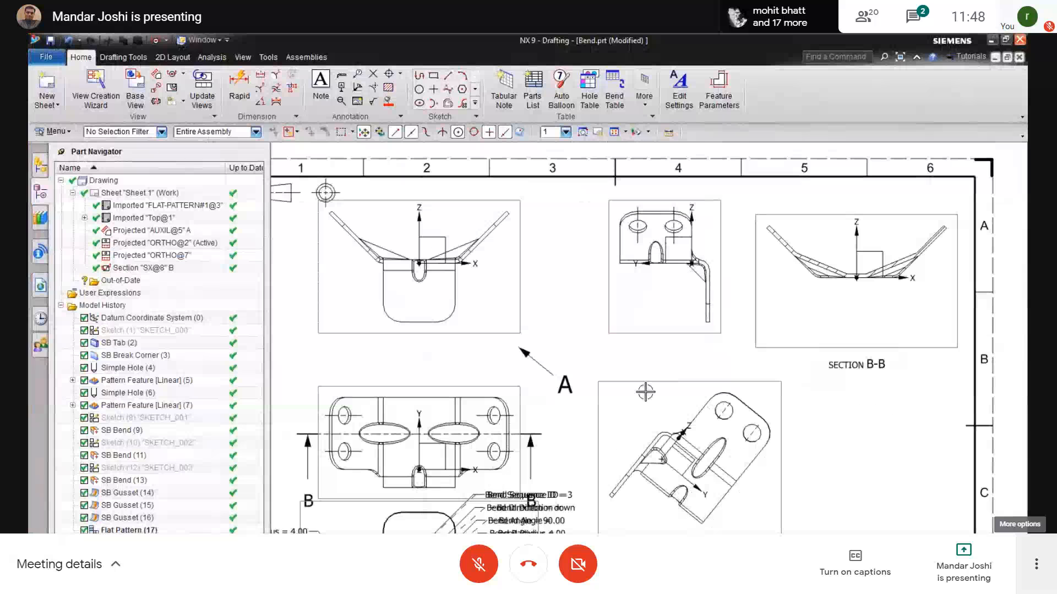
pyautogui.moveTo(686, 478); pyautogui.dragTo(725, 428, button='middle')
pyautogui.scroll(2, 453, 443)
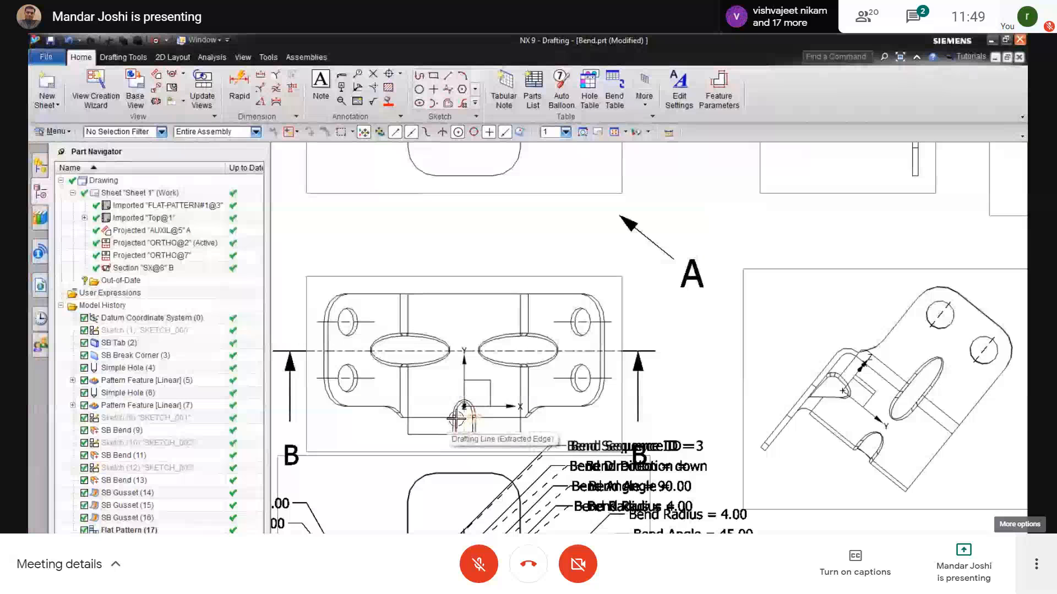
pyautogui.scroll(-2, 456, 420)
pyautogui.scroll(-3, 342, 334)
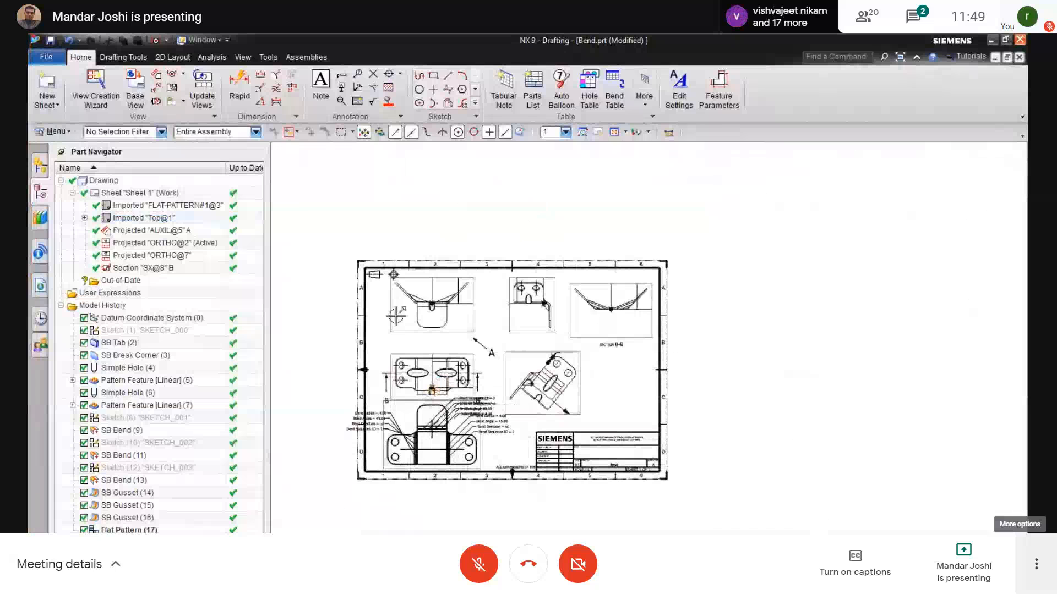
# Step: Switch from the drawing to the Sheet Metal model of the clip and orbit it to face its two hole flanges
pyautogui.click(317, 86)
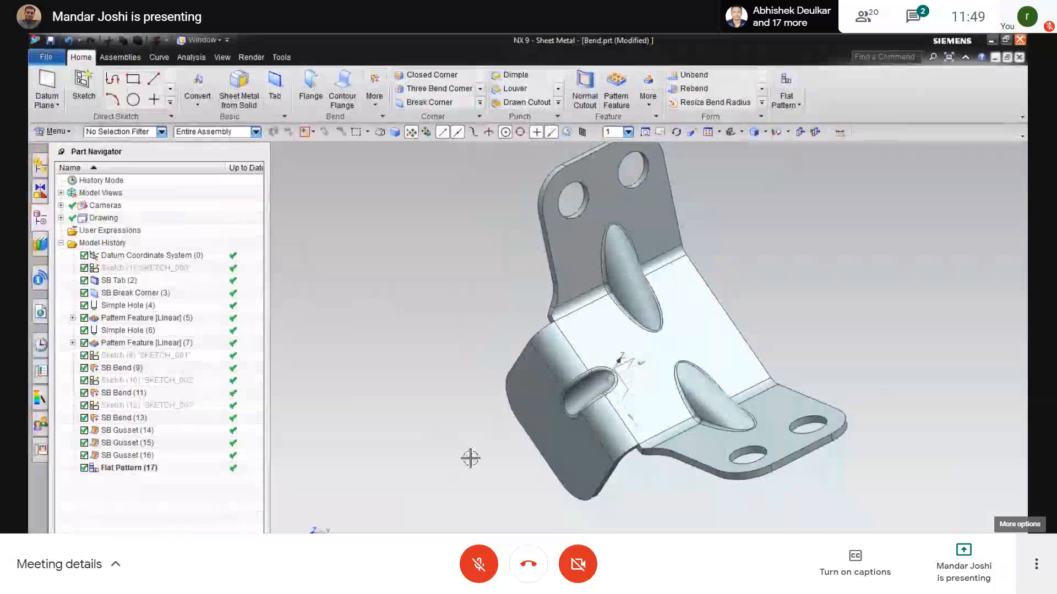
pyautogui.moveTo(463, 451); pyautogui.dragTo(493, 472, button='middle')
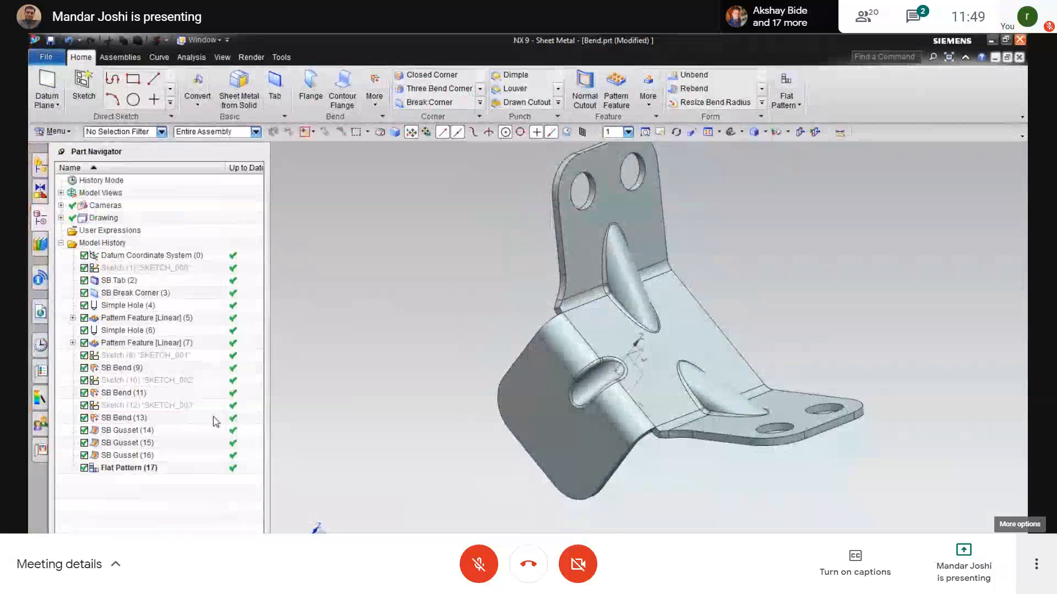
pyautogui.moveTo(543, 271); pyautogui.dragTo(550, 327, button='middle')
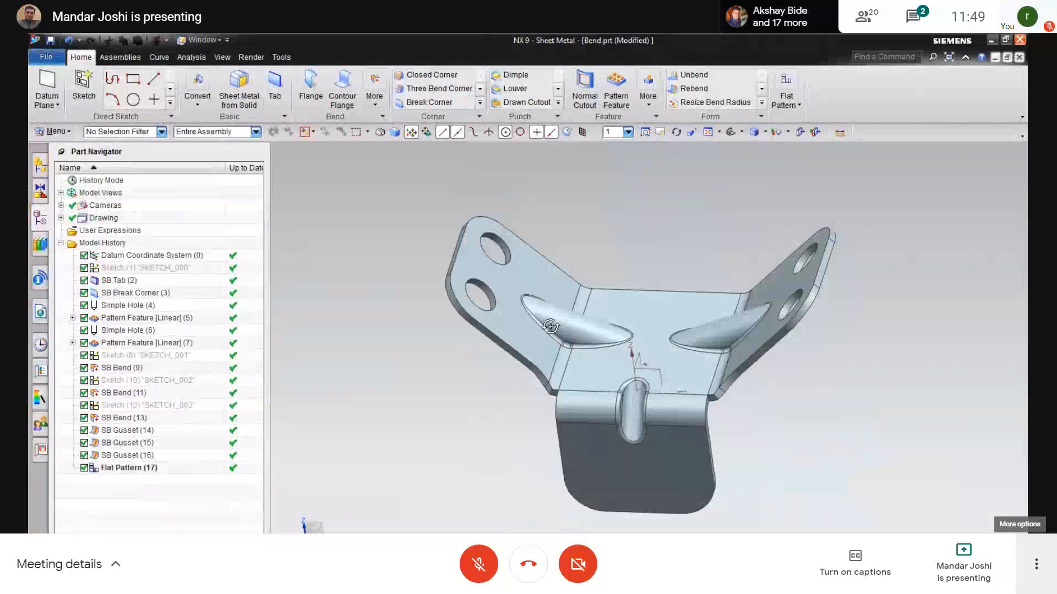
# Step: Replay the model history by making SB Tab (2), Pattern Feature [Linear] (7) and SB Bend (9) the current feature in turn
pyautogui.click(122, 281)
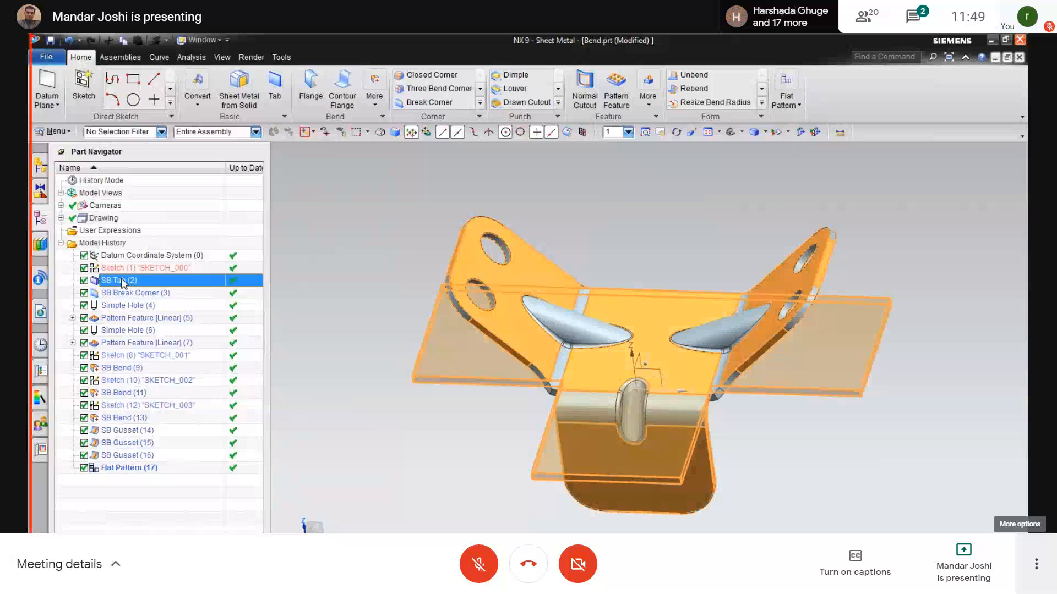
pyautogui.rightClick(124, 282)
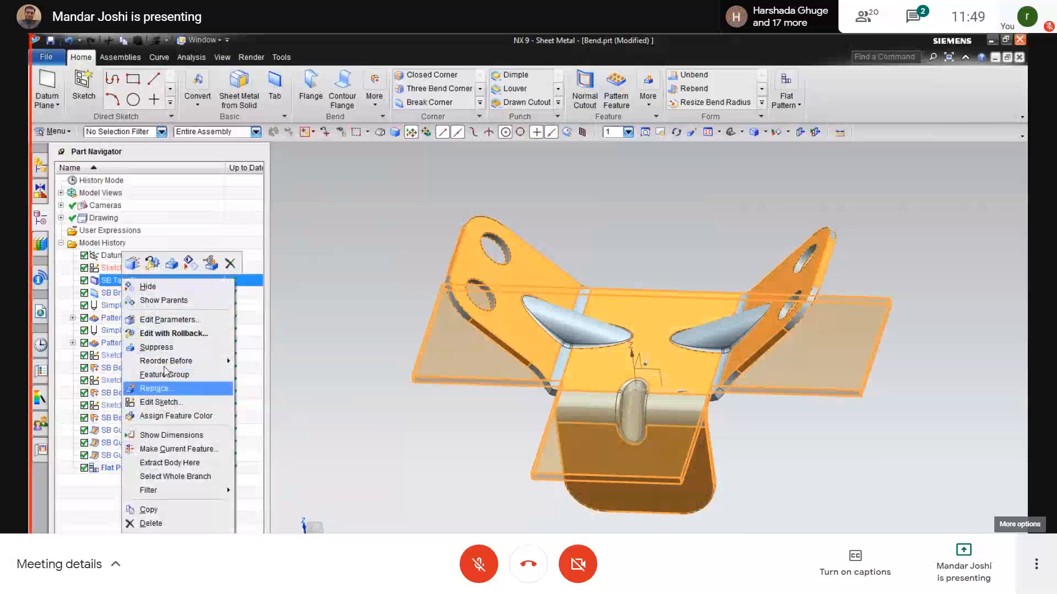
pyautogui.click(172, 449)
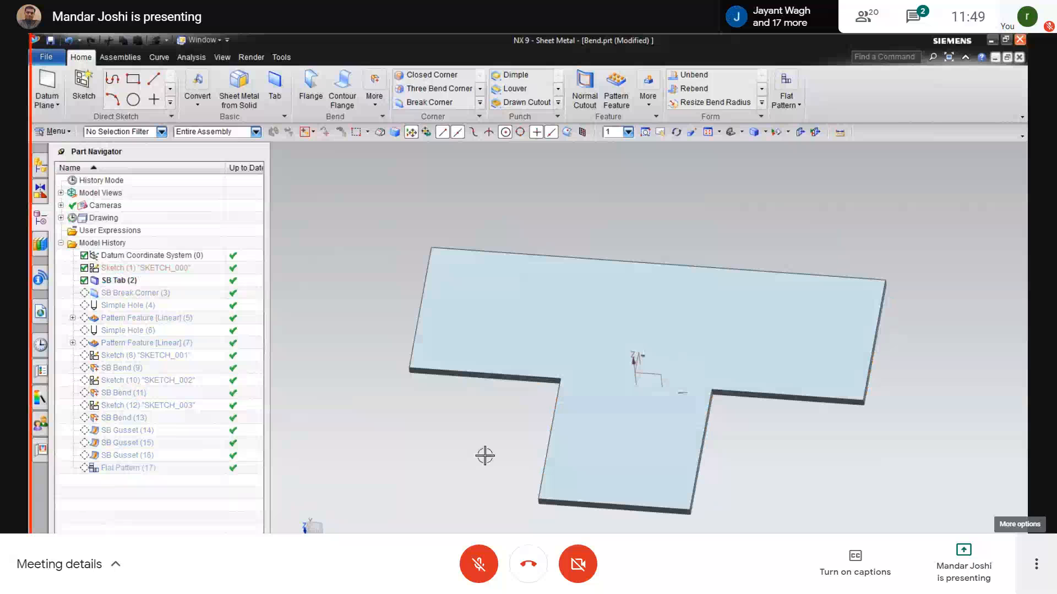
pyautogui.rightClick(124, 343)
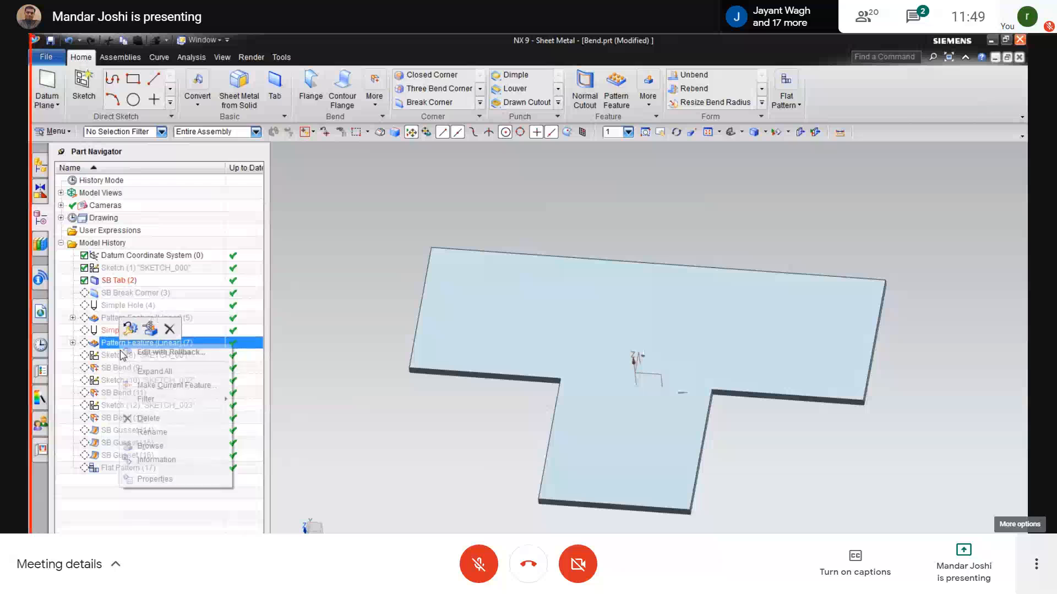
pyautogui.click(153, 387)
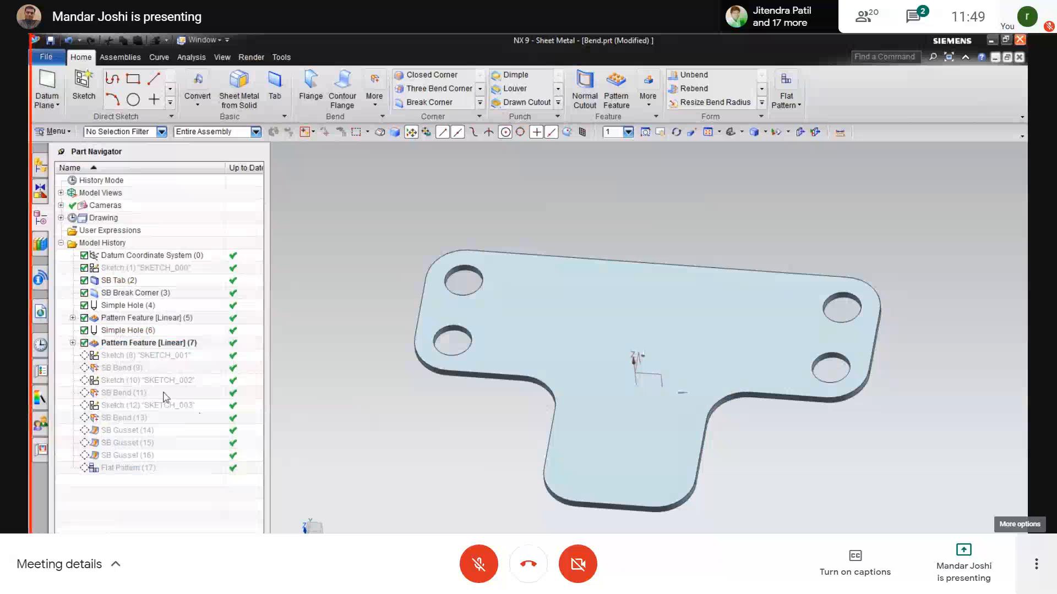
pyautogui.rightClick(130, 367)
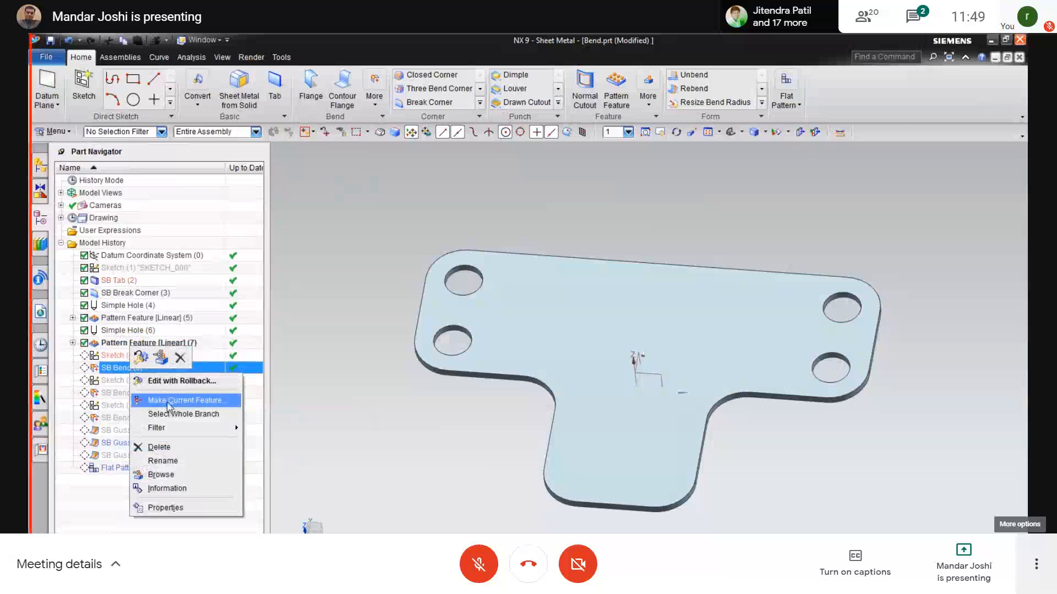
pyautogui.click(168, 405)
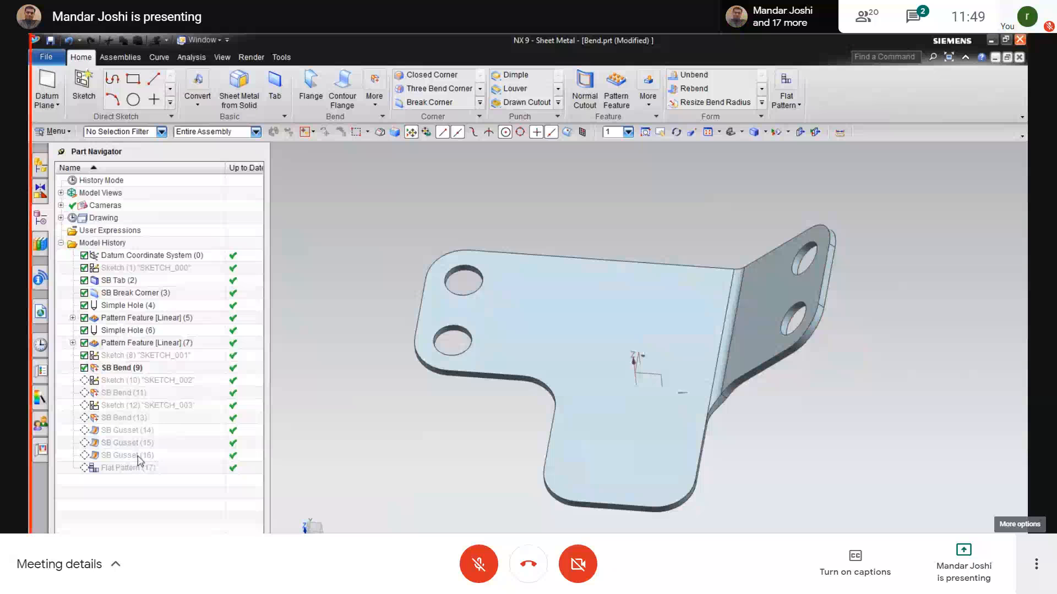
# Step: Make SB Gusset (16) the current feature and start the Bend command
pyautogui.rightClick(138, 457)
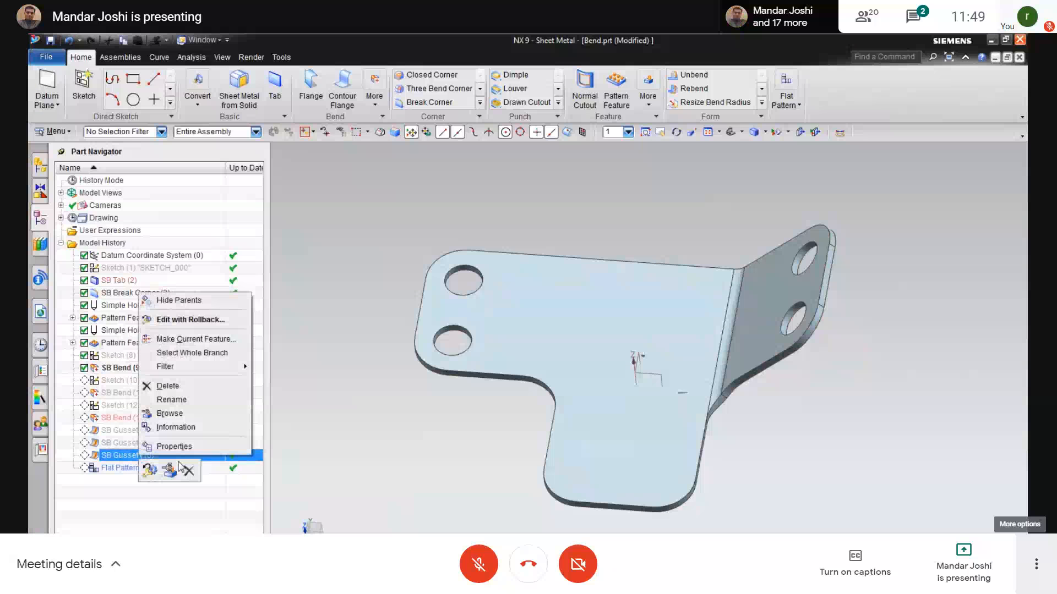
pyautogui.click(178, 339)
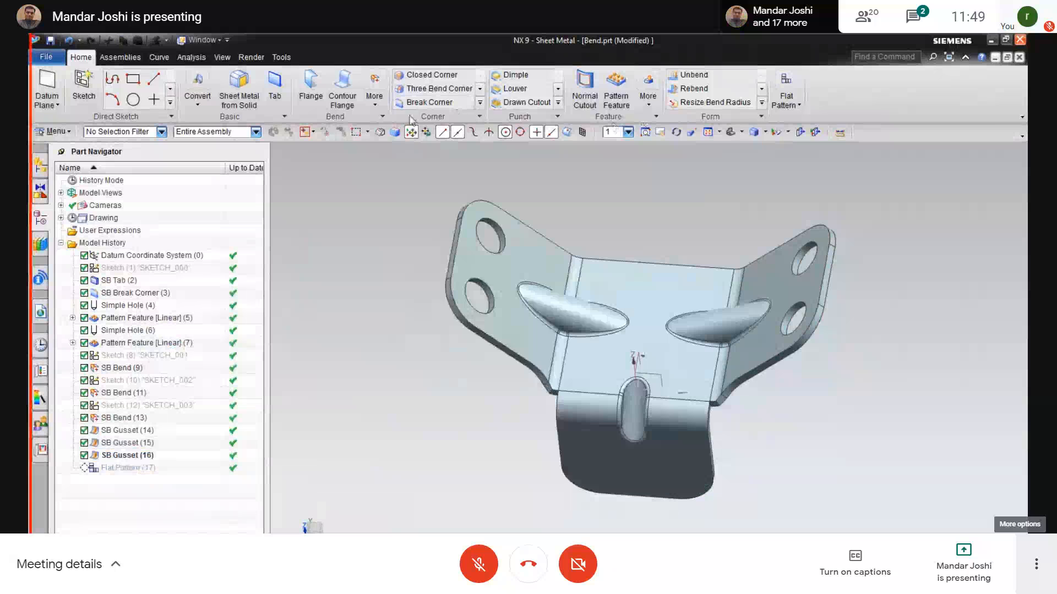
pyautogui.click(375, 96)
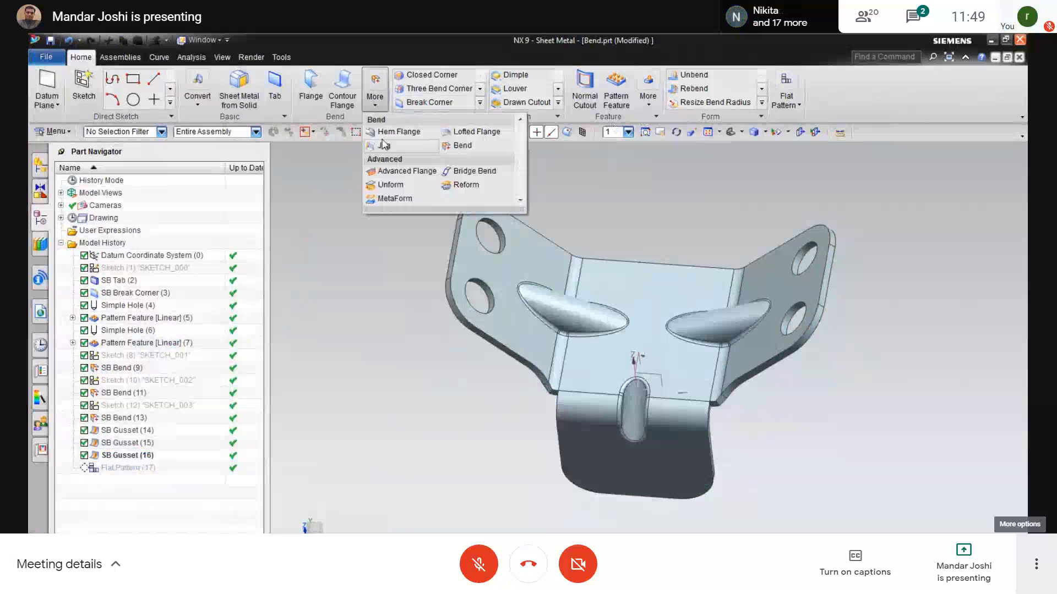
pyautogui.click(465, 149)
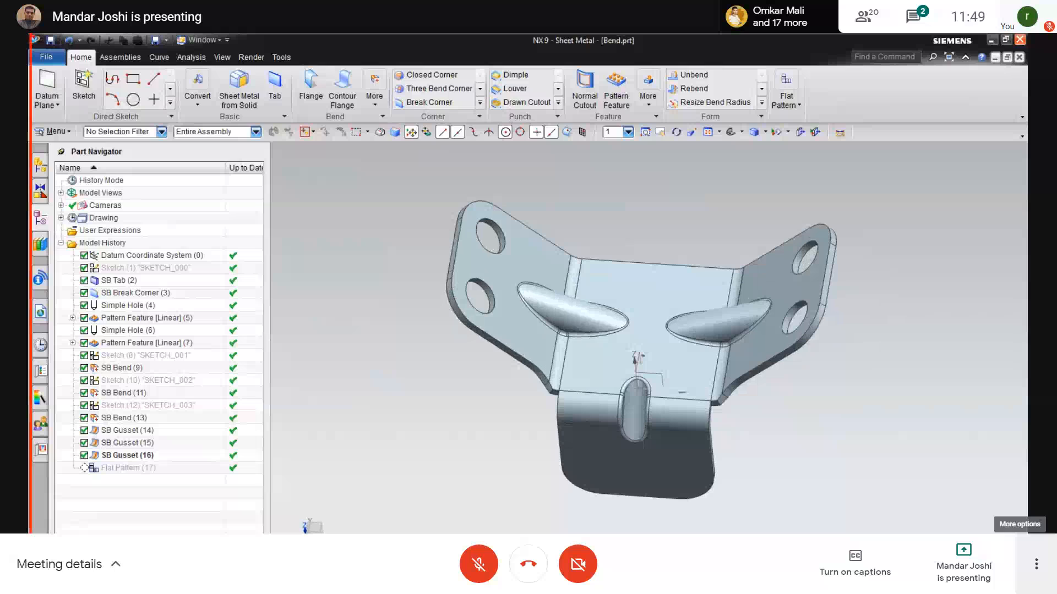
# Step: Switch to the Online NX CAD DAY 24 slides in the browser, show the Challenges Ahead slide and highlight Jog Bend
pyautogui.hotkey('alt', 'Tab')
pyautogui.click(550, 43)
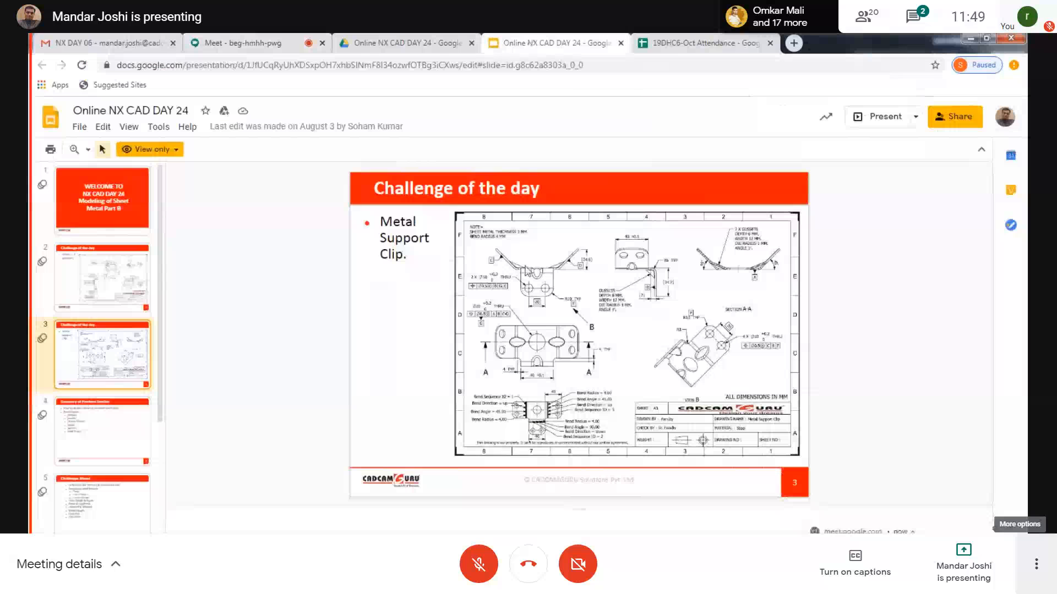
pyautogui.click(89, 488)
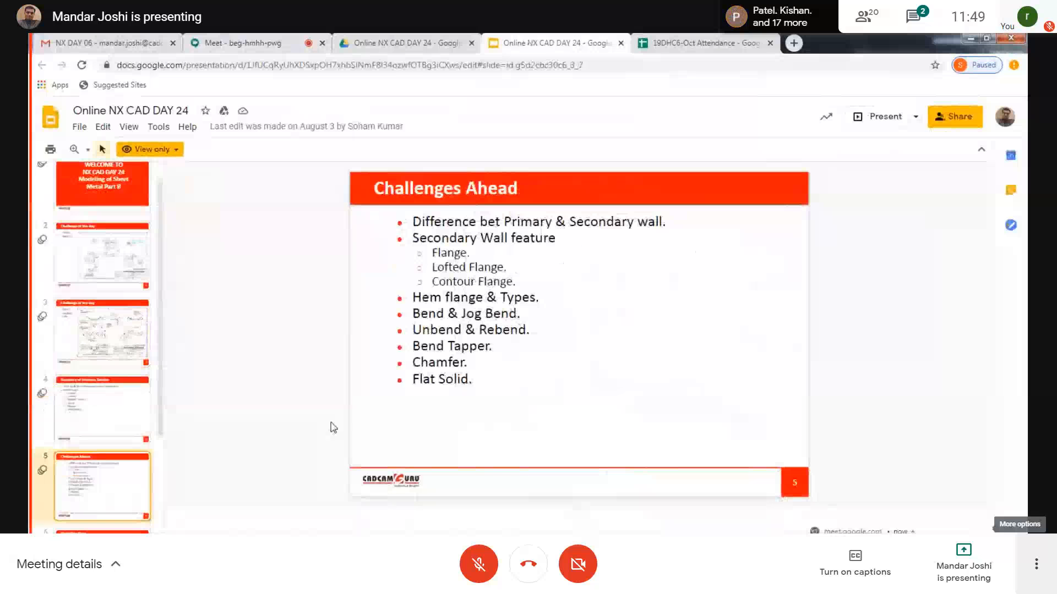
pyautogui.moveTo(460, 315); pyautogui.dragTo(468, 312)
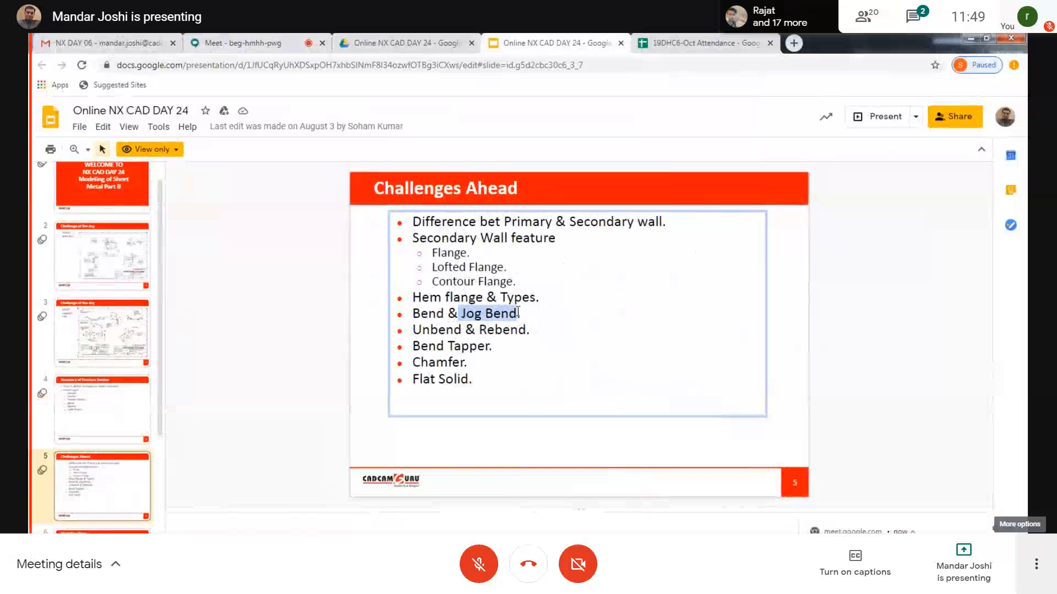
# Step: Return to the clip model in NX, orbit it to show the flanges and start the Jog command
pyautogui.click(970, 39)
pyautogui.moveTo(728, 350); pyautogui.dragTo(466, 429, button='middle')
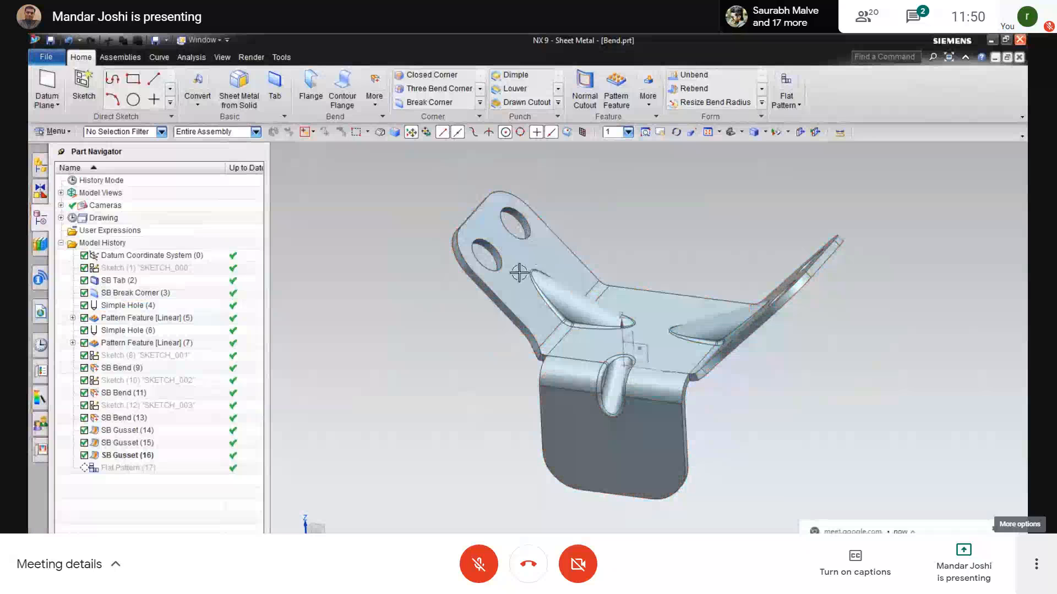
pyautogui.rightClick(375, 361)
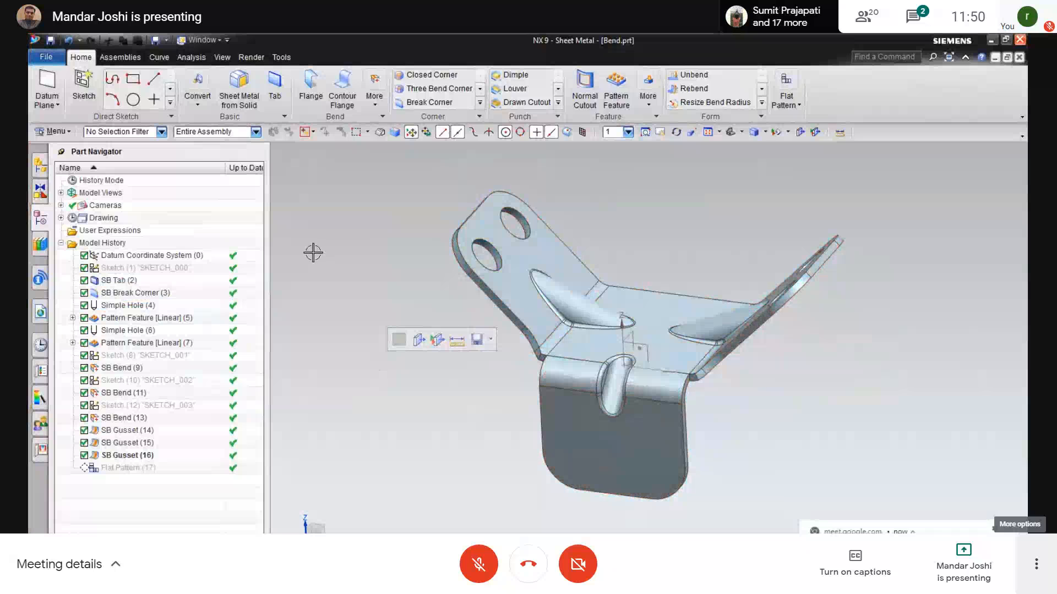
pyautogui.click(375, 112)
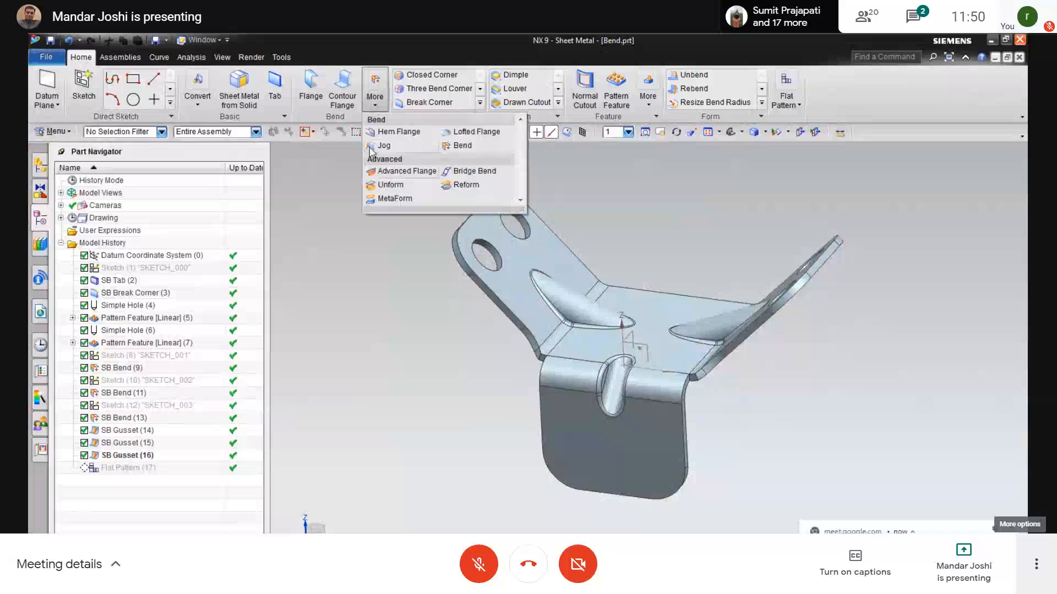
pyautogui.click(378, 149)
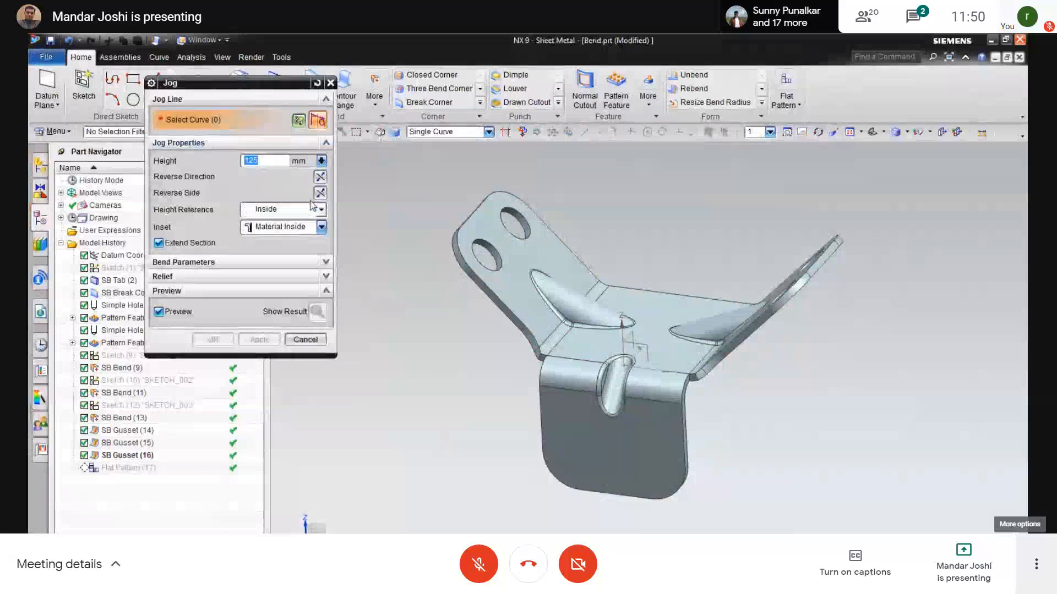
# Step: Sketch a straight jog line across the hole flange, between its two holes and the gusset
pyautogui.click(298, 121)
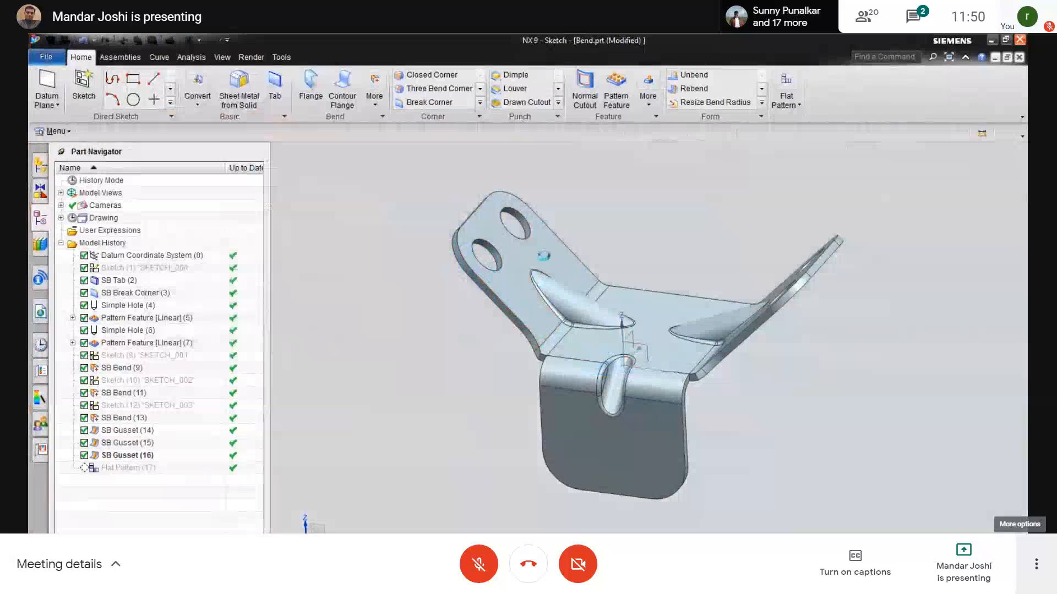
pyautogui.click(544, 249)
pyautogui.click(251, 357)
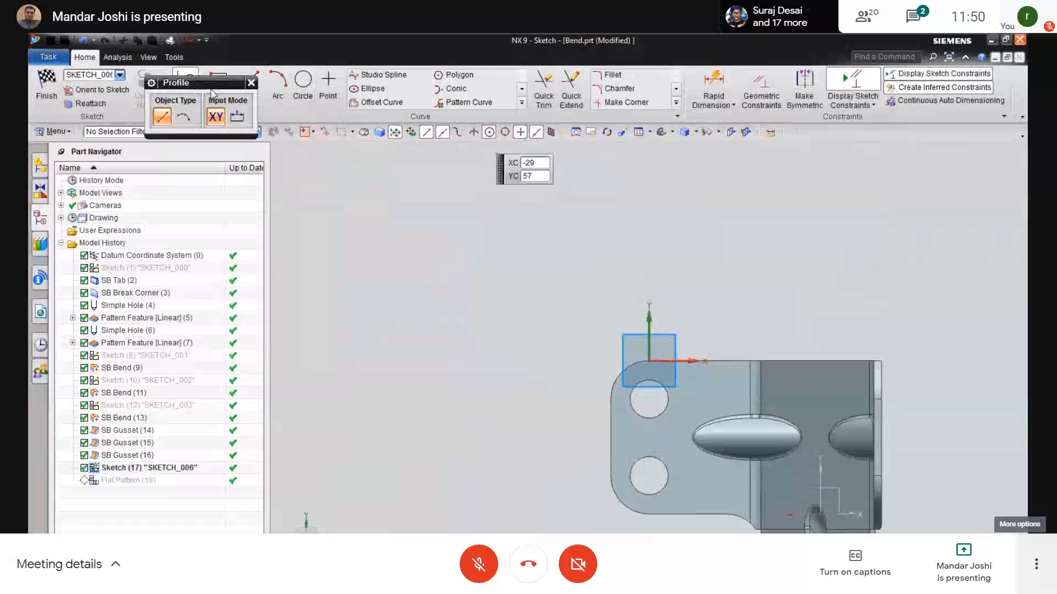
pyautogui.click(691, 338)
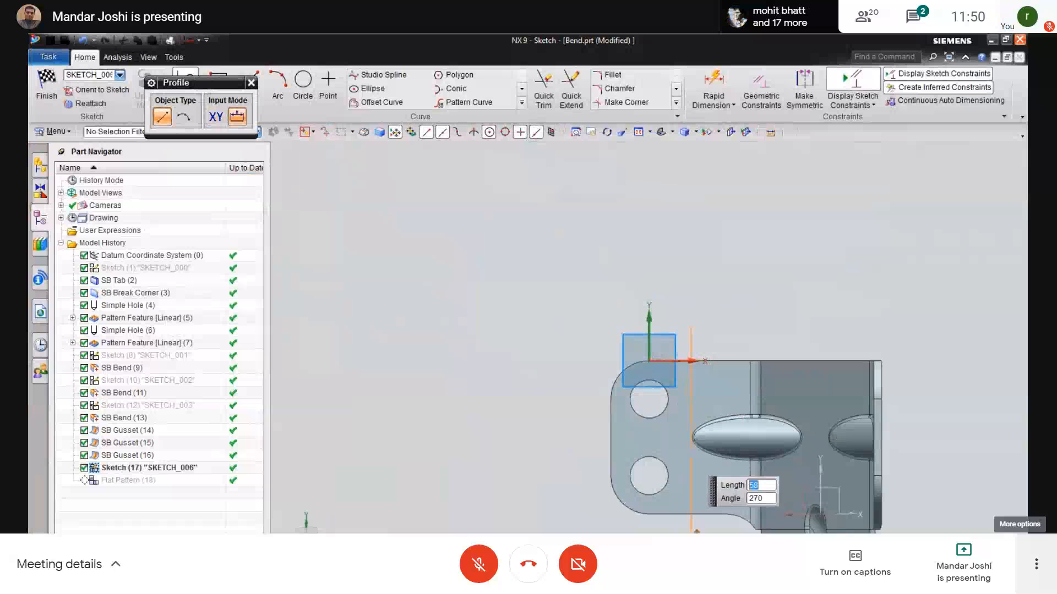
pyautogui.click(48, 99)
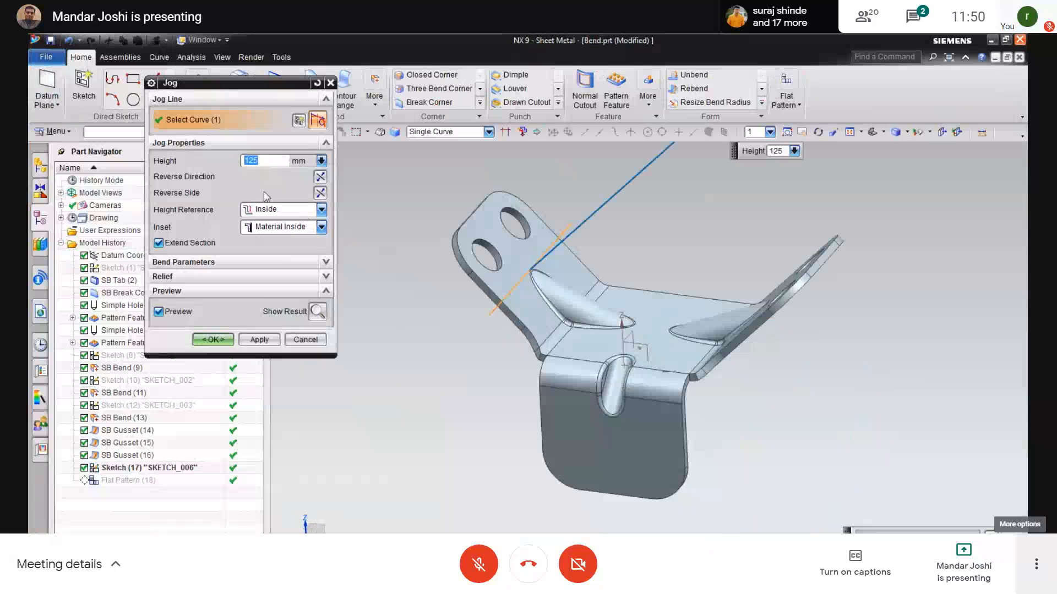
# Step: Try a 5 mm jog with reversed direction and Extend Section off, and cancel it while saving the line's sketch
pyautogui.write('5')
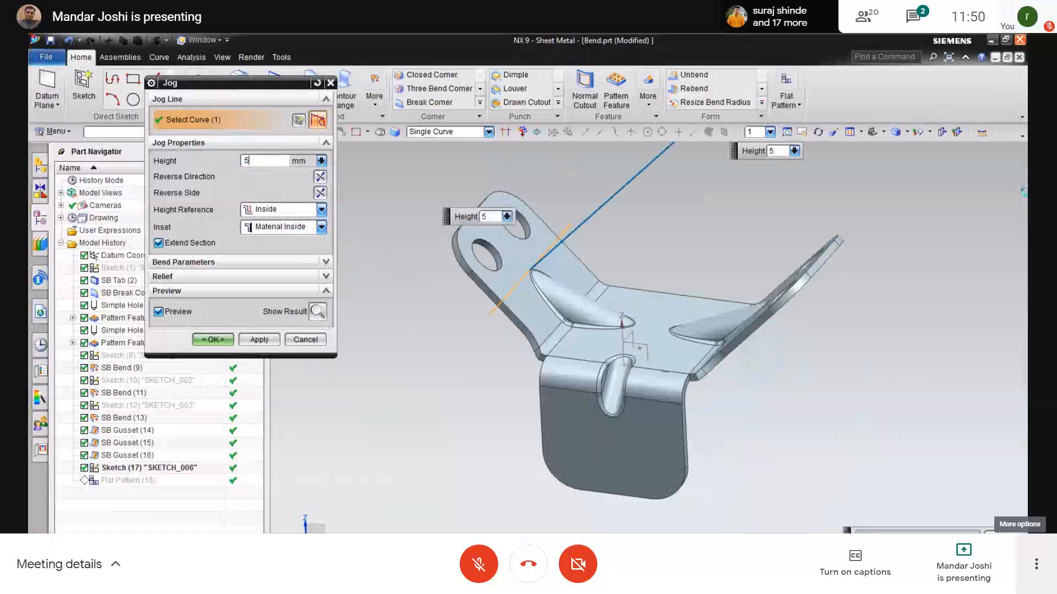
pyautogui.click(321, 176)
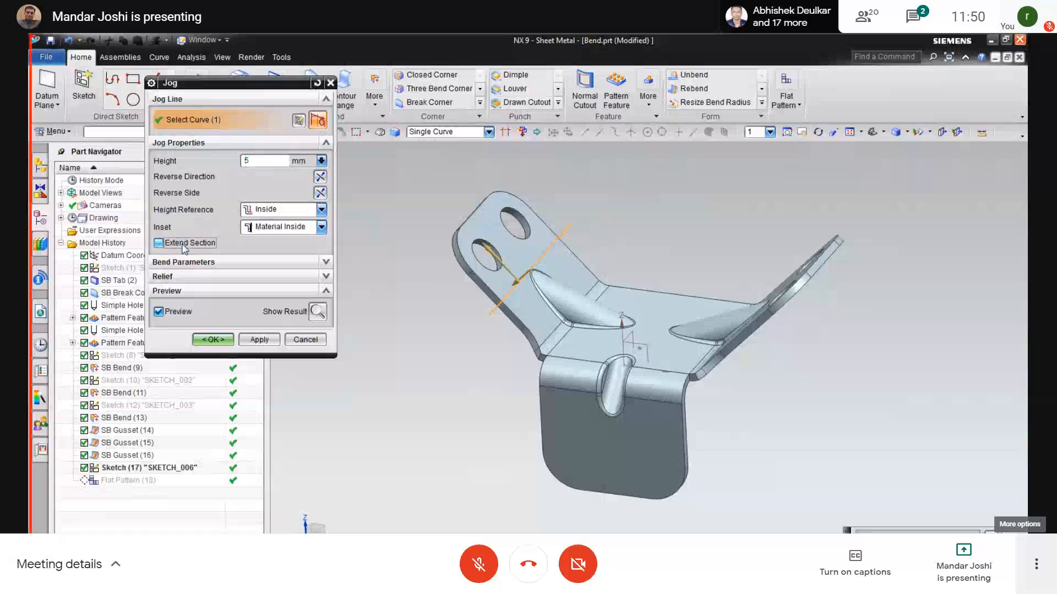
pyautogui.click(259, 339)
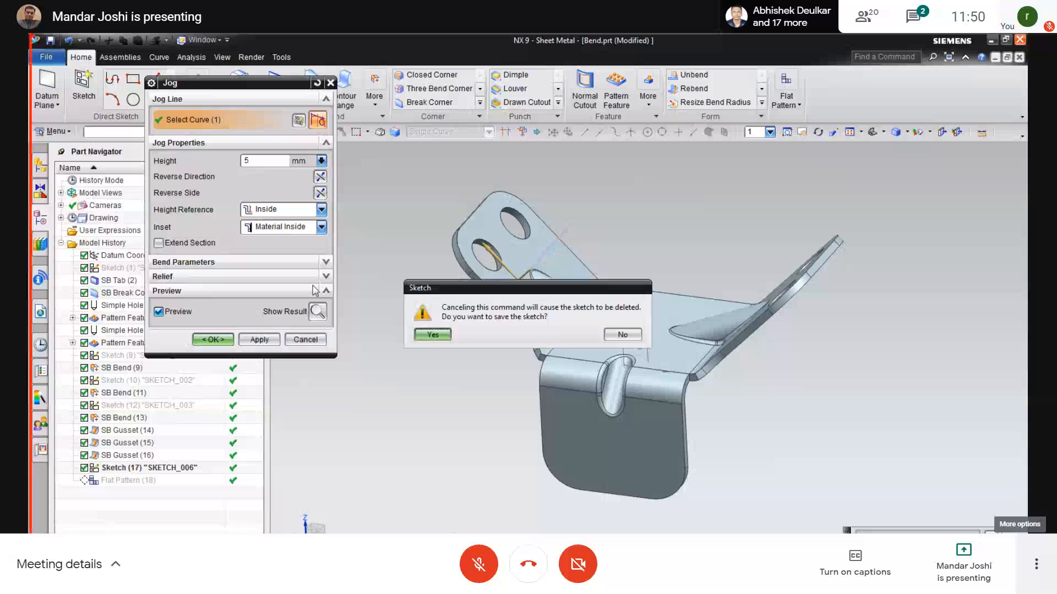
pyautogui.click(439, 337)
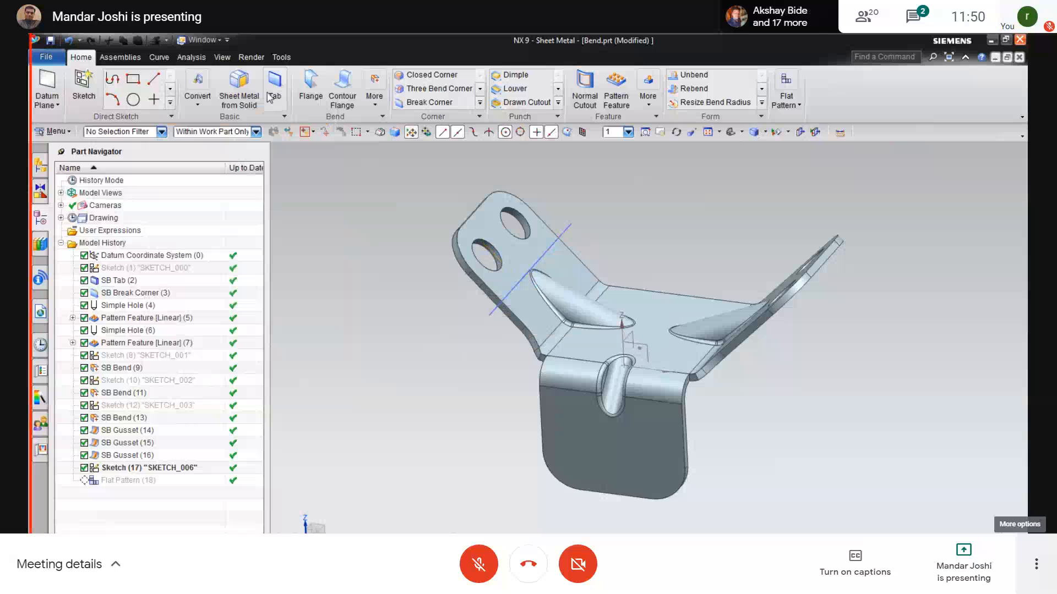
# Step: Restart Jog and sketch a horizontal jog line about 54 mm long across the front flange below its gusset
pyautogui.click(376, 107)
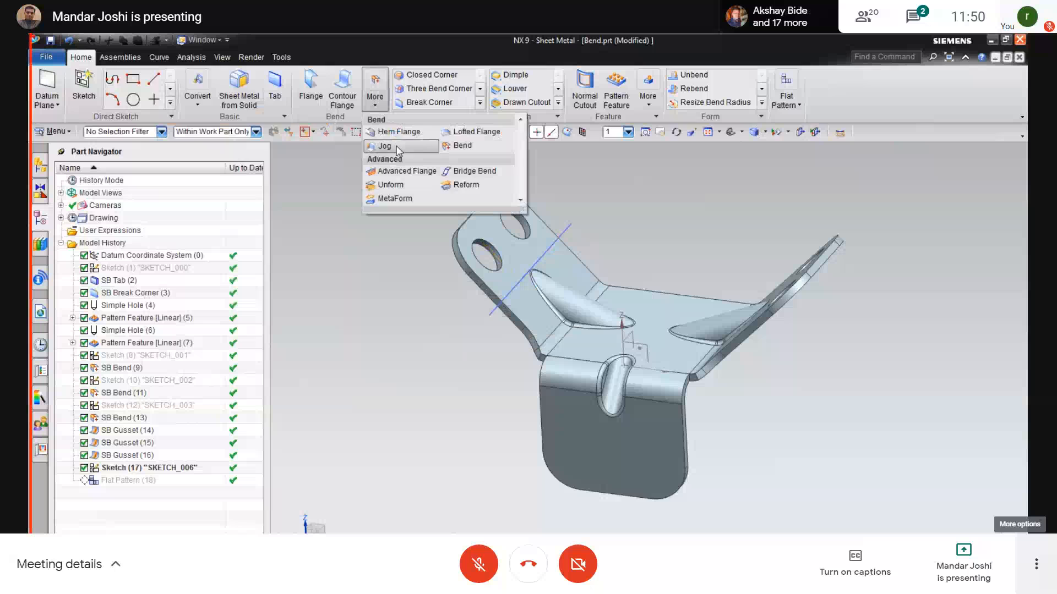
pyautogui.click(410, 150)
pyautogui.click(603, 448)
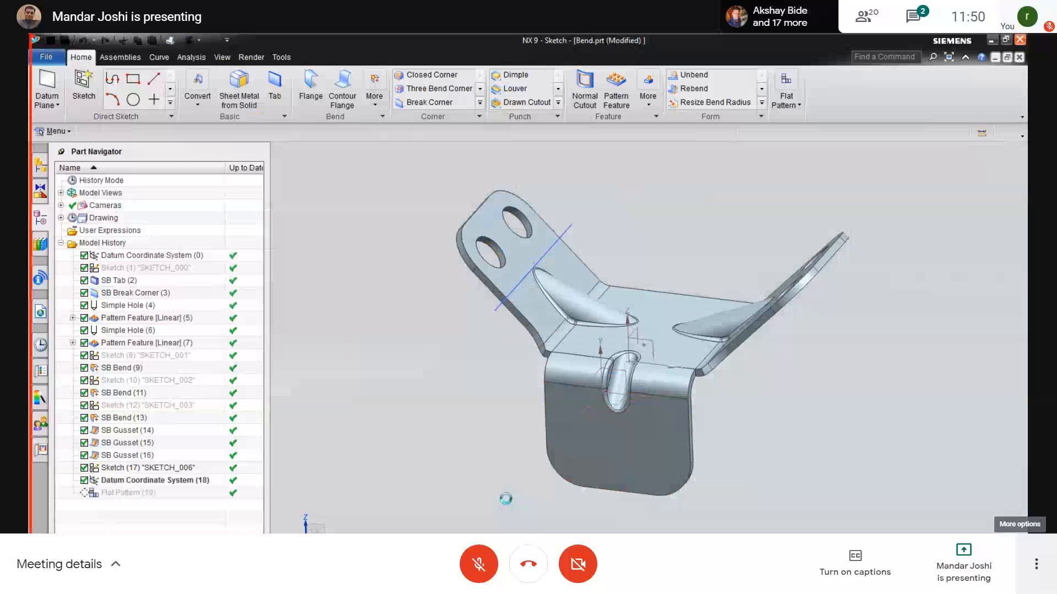
pyautogui.click(568, 403)
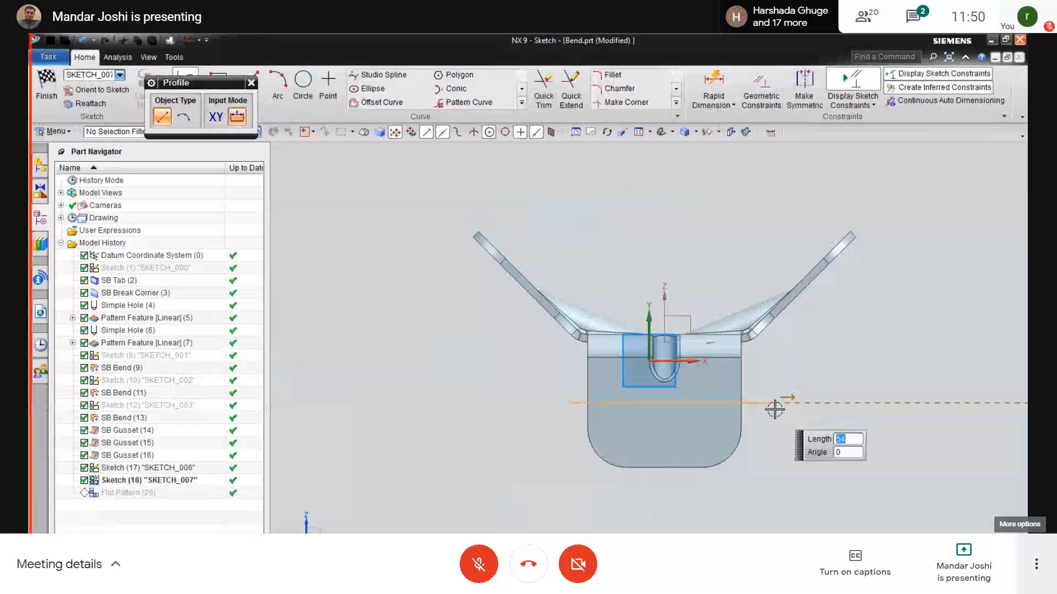
pyautogui.click(775, 403)
pyautogui.click(46, 99)
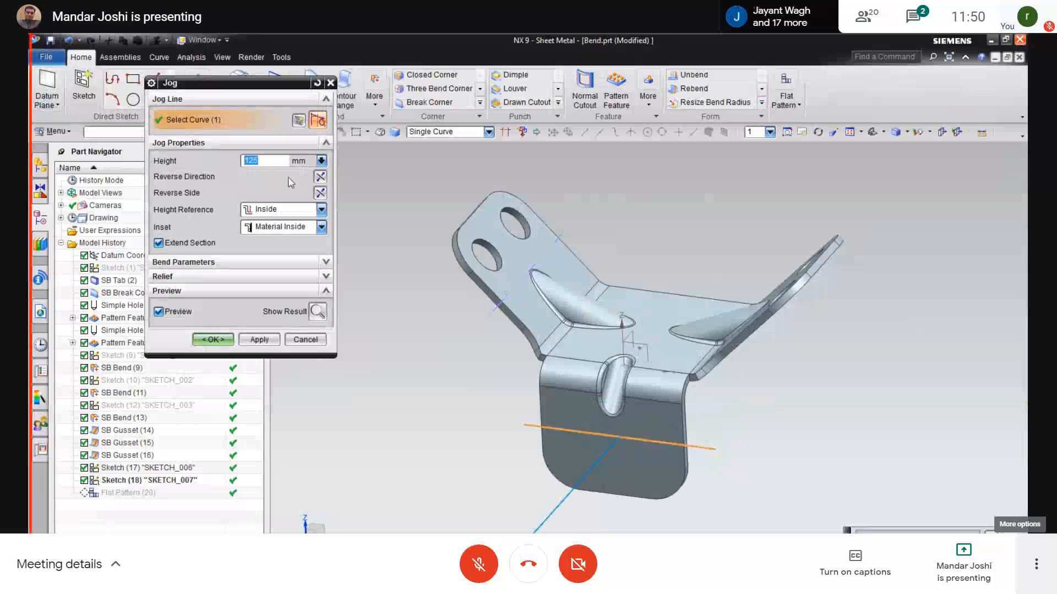
# Step: Preview a jog of 5 mm height on the front flange, trying reversed bend directions and sides
pyautogui.click(221, 263)
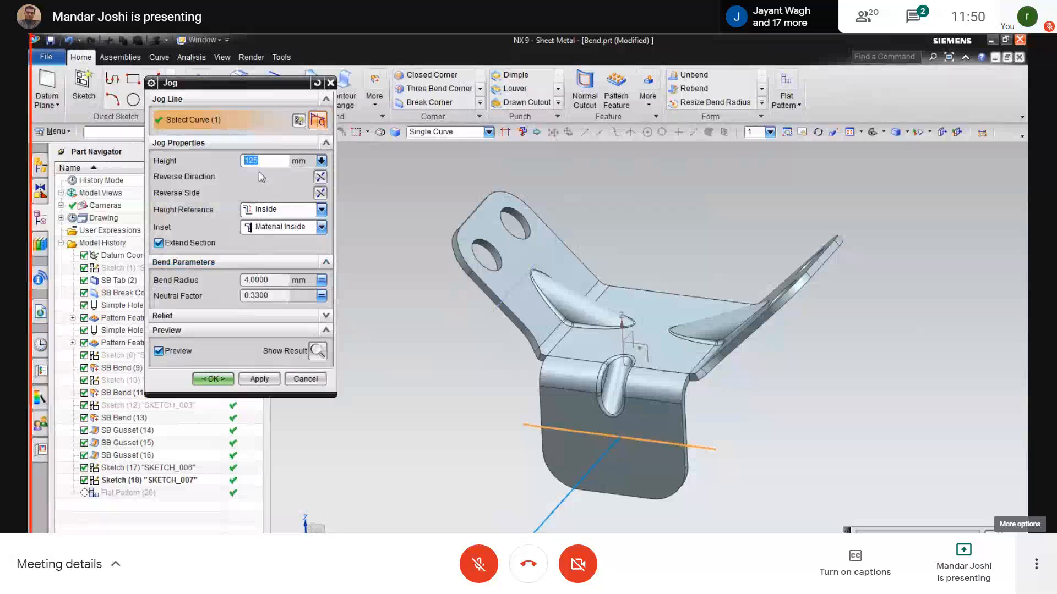
pyautogui.write('5')
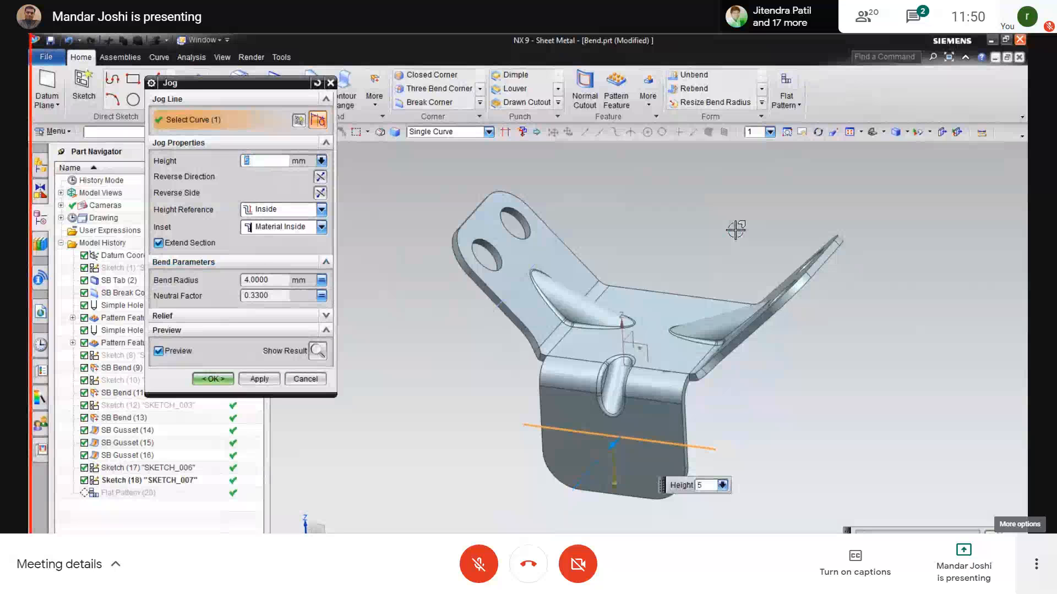
pyautogui.moveTo(754, 441)
pyautogui.mouseDown(button='middle')
pyautogui.moveTo(727, 425)
pyautogui.moveTo(735, 438)
pyautogui.mouseUp(button='middle')
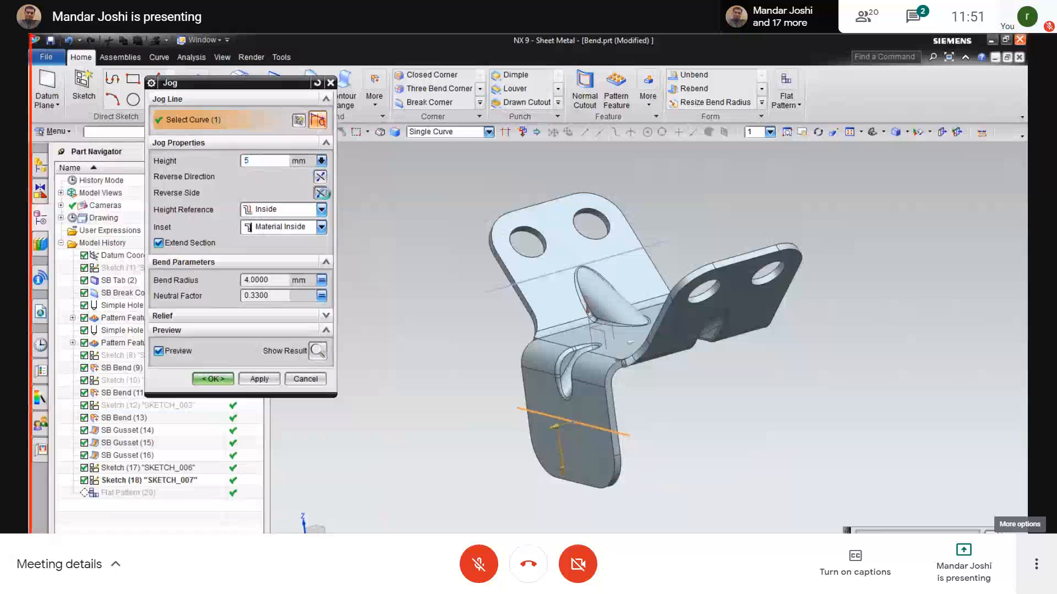
pyautogui.click(322, 194)
pyautogui.click(320, 176)
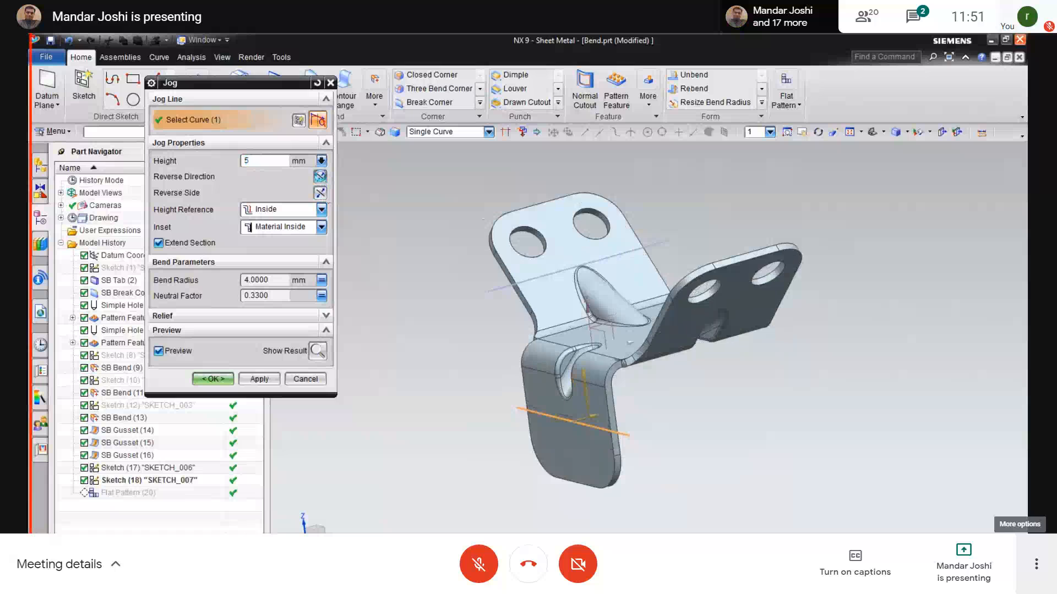
pyautogui.click(320, 177)
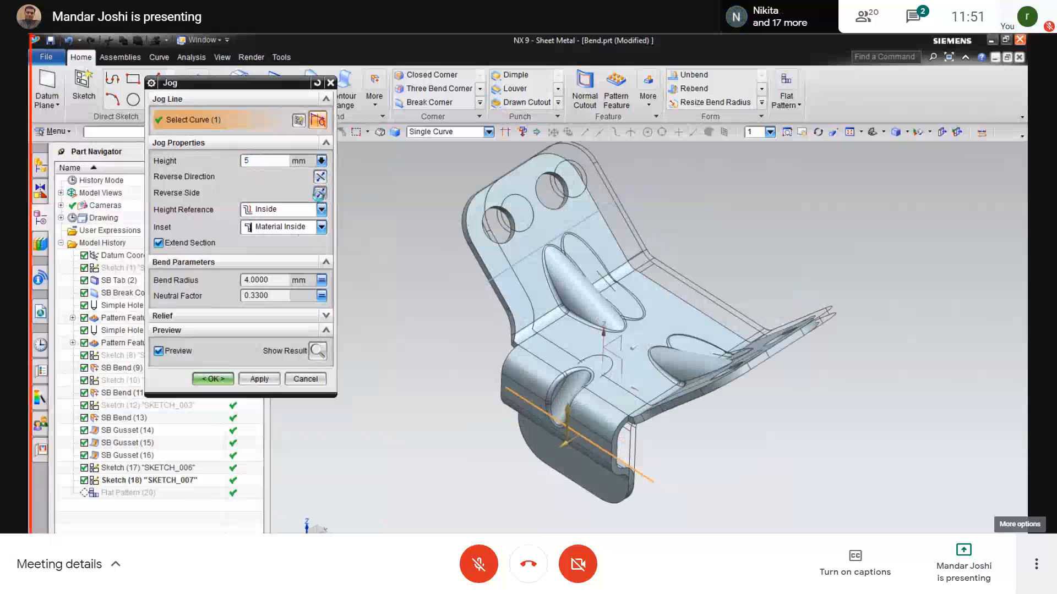
pyautogui.click(318, 193)
# Step: Cancel the front flange jog while saving the sketch of its line
pyautogui.moveTo(516, 481); pyautogui.dragTo(500, 456, button='middle')
pyautogui.click(298, 379)
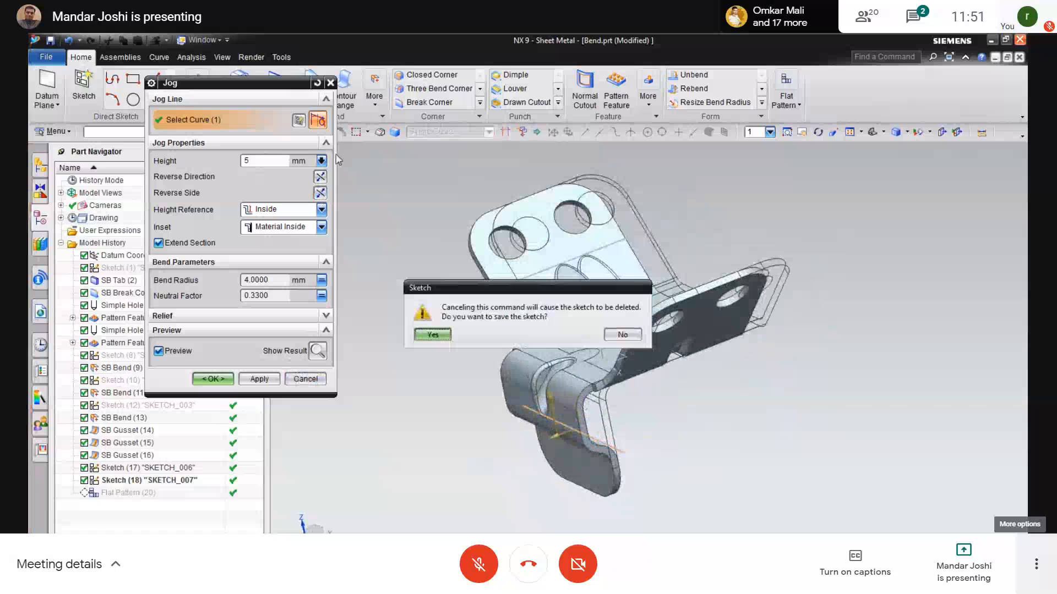
pyautogui.click(425, 335)
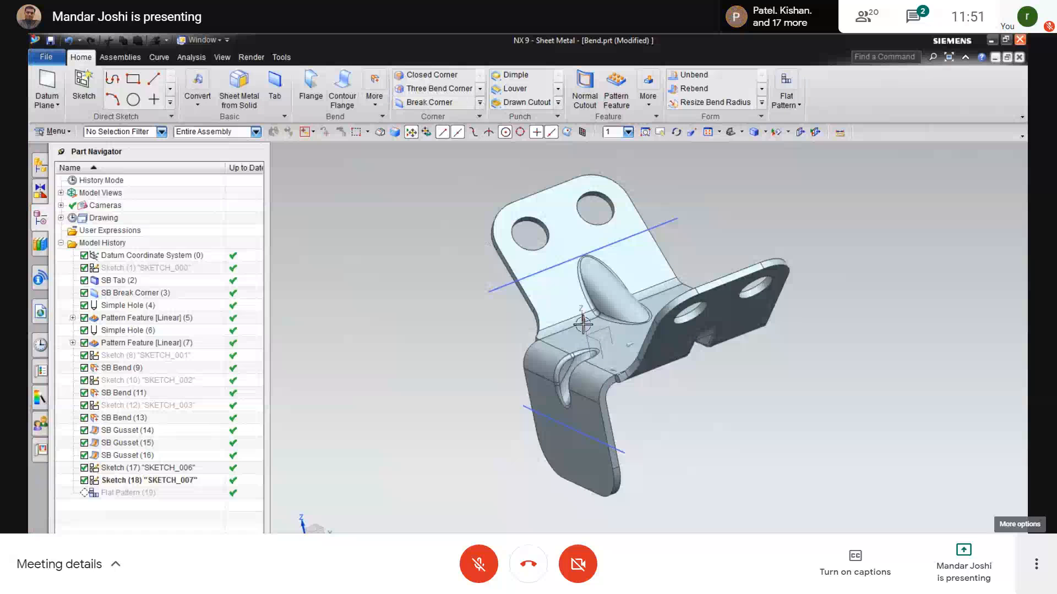
# Step: Try to jog the hole flange along its existing sketched line with the side reversed and a height of 25 mm
pyautogui.click(375, 110)
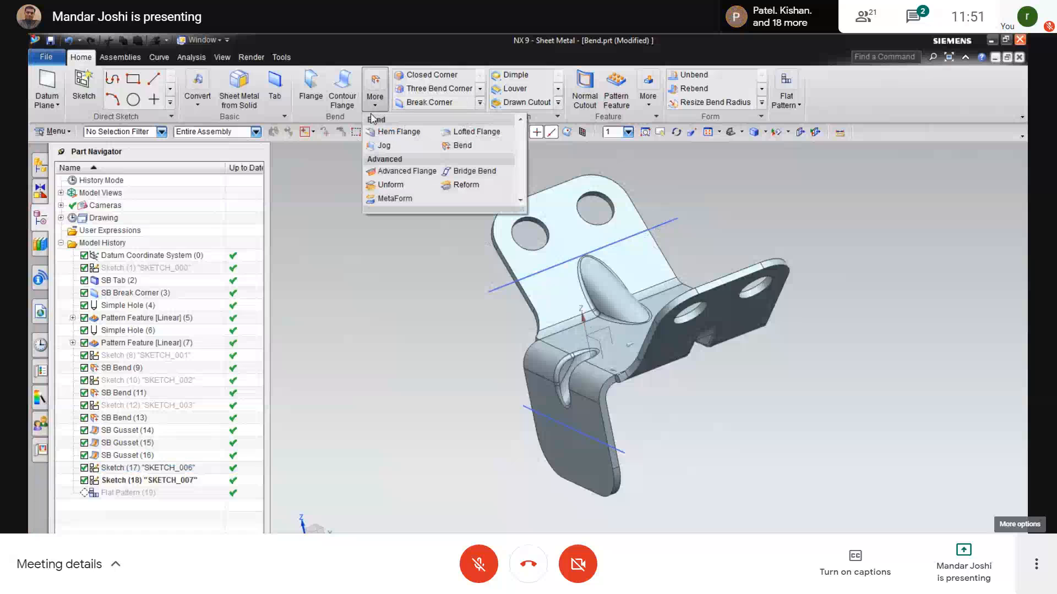
pyautogui.click(384, 145)
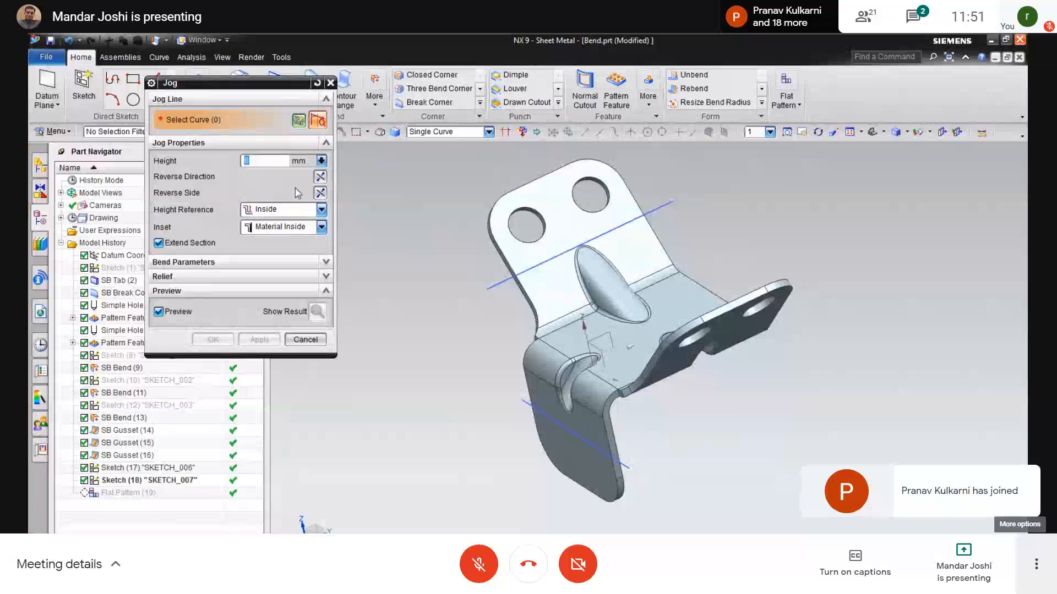
pyautogui.click(664, 204)
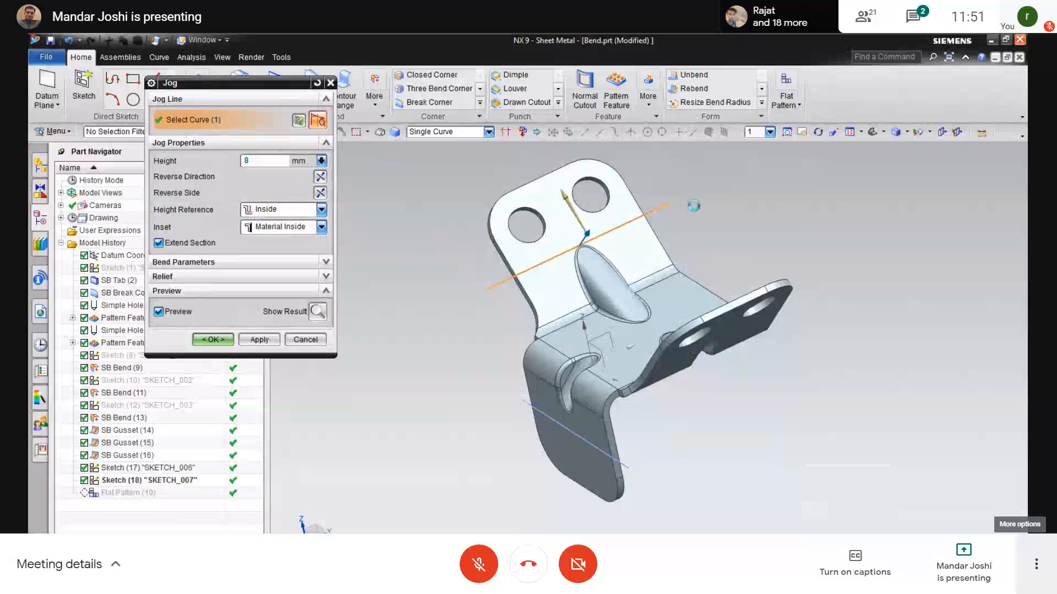
pyautogui.click(321, 193)
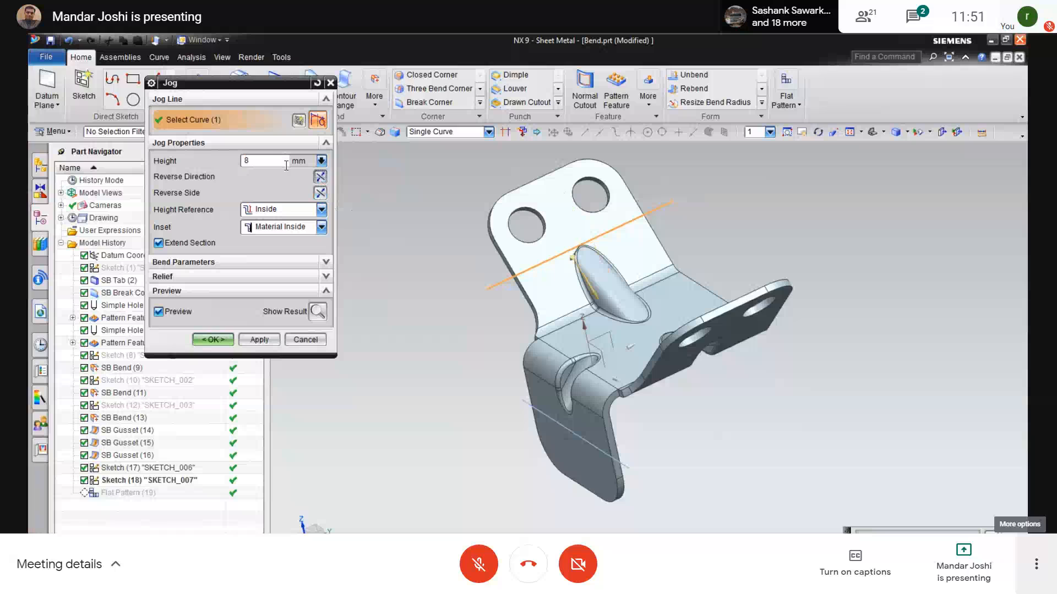
pyautogui.moveTo(281, 162); pyautogui.dragTo(241, 161)
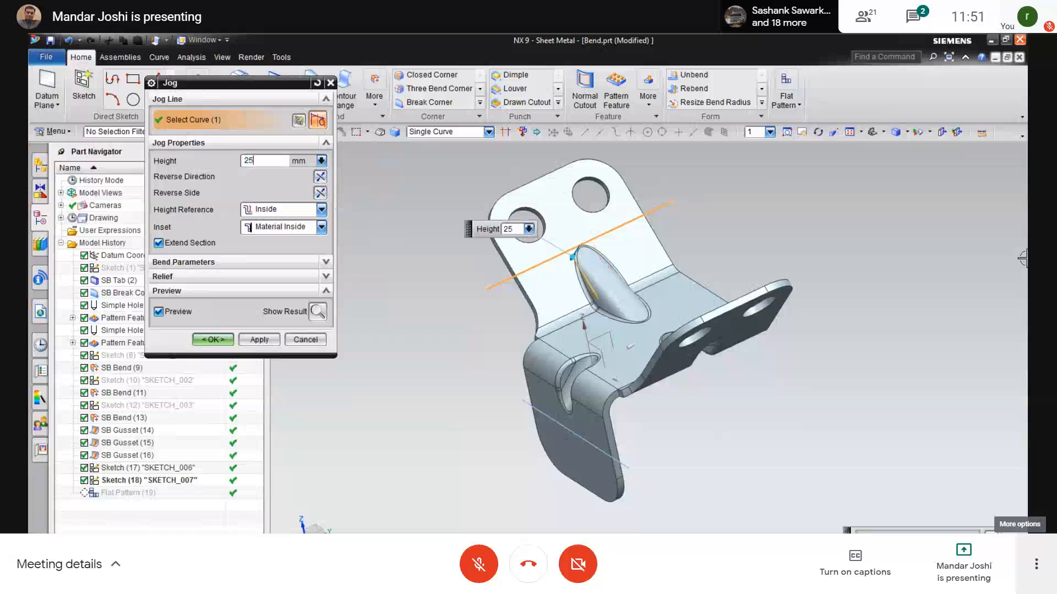
pyautogui.press('Return')
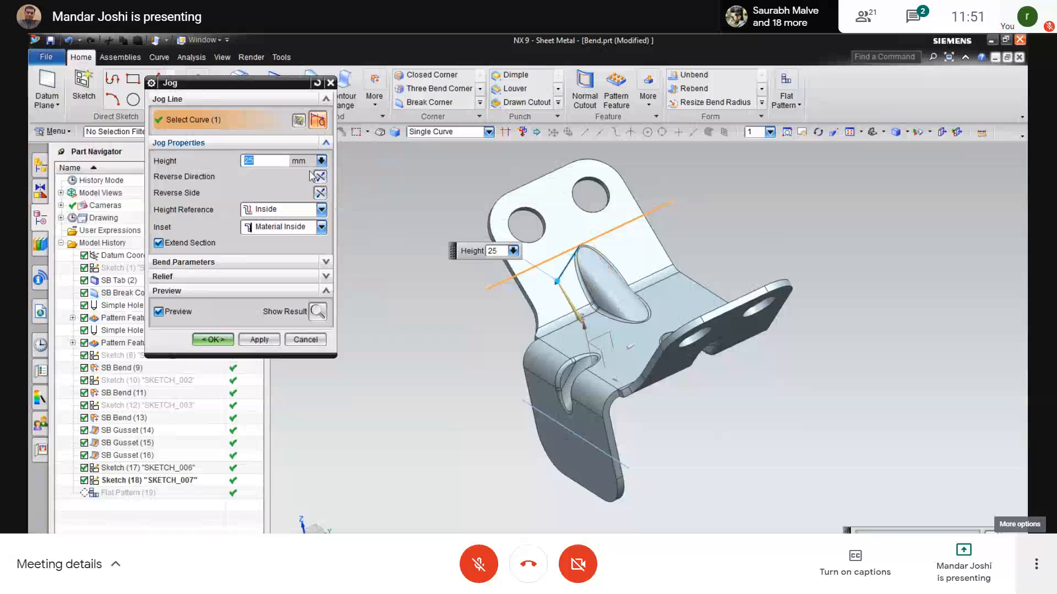
pyautogui.click(299, 340)
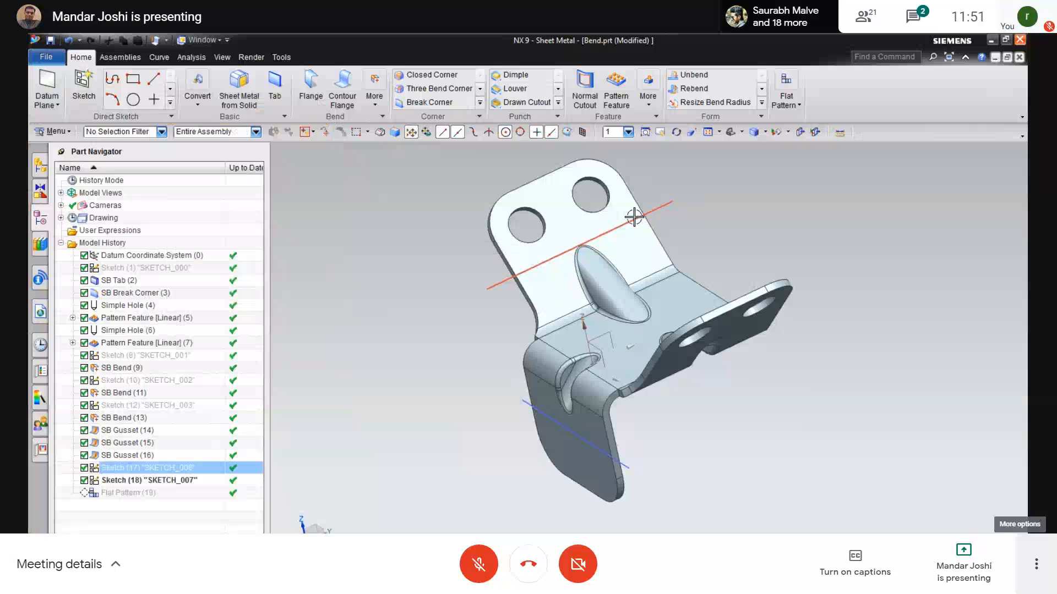
# Step: Edit the hole flange's line sketch, moving the line off the gusset towards the two holes
pyautogui.rightClick(665, 205)
pyautogui.click(709, 277)
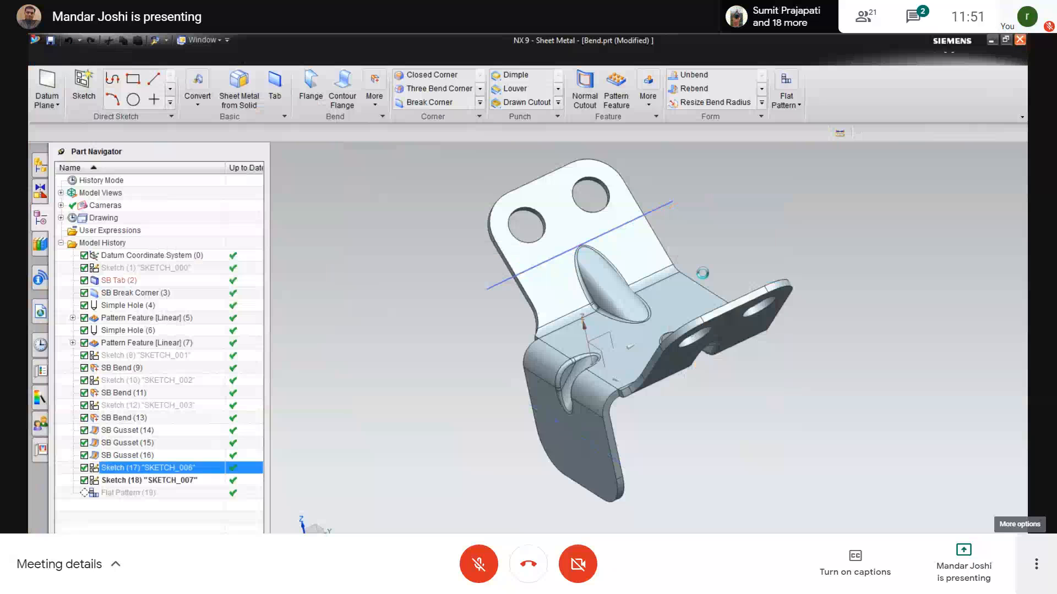
pyautogui.moveTo(649, 214); pyautogui.dragTo(630, 201)
pyautogui.click(46, 88)
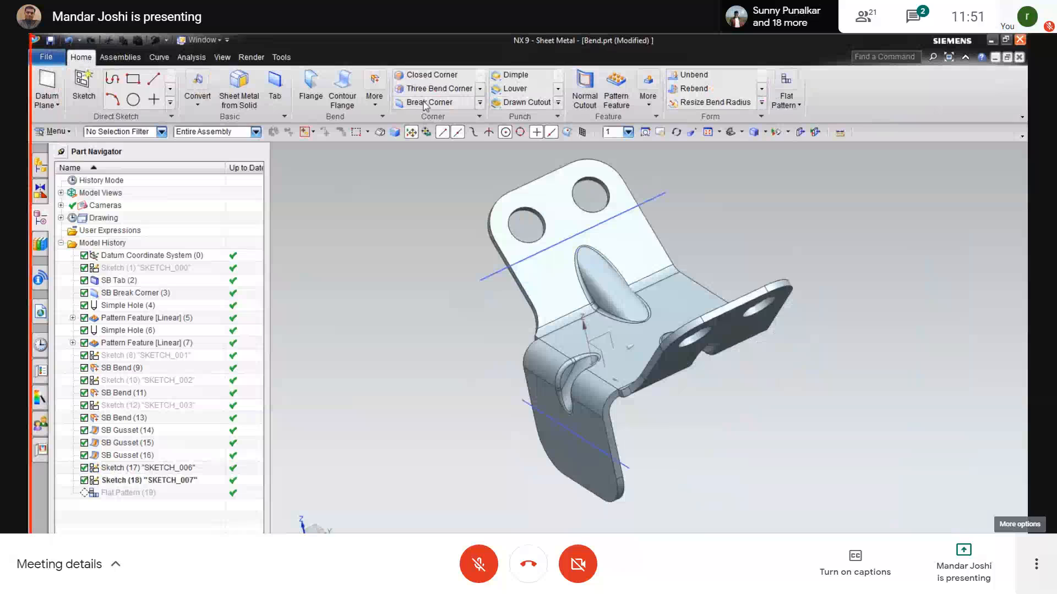
# Step: Try to jog the hole flange along its sketched line with a 10 mm height, reversing the side and the direction
pyautogui.click(375, 99)
pyautogui.click(385, 144)
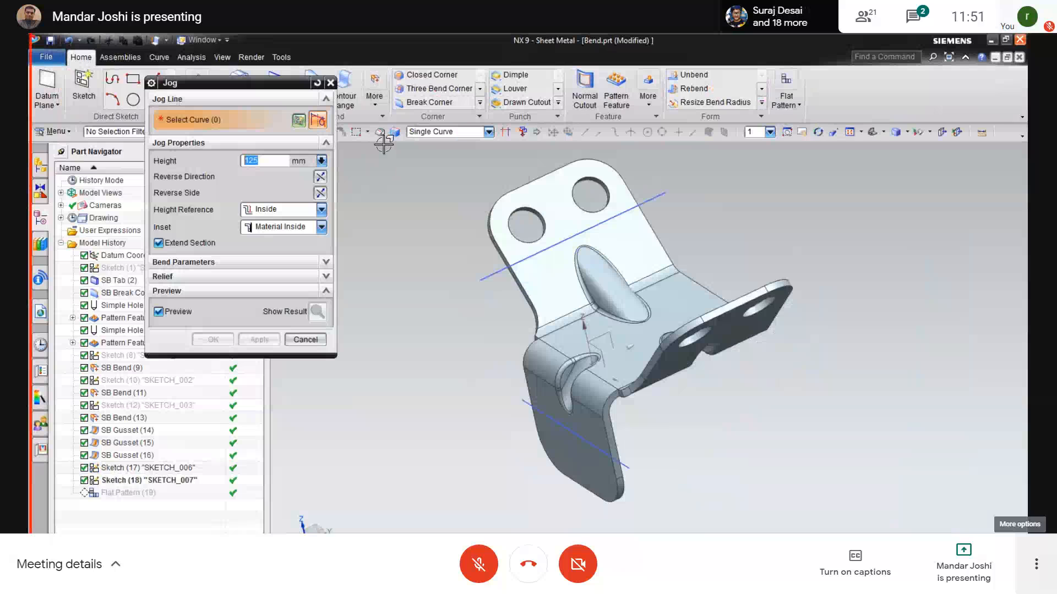
pyautogui.click(656, 197)
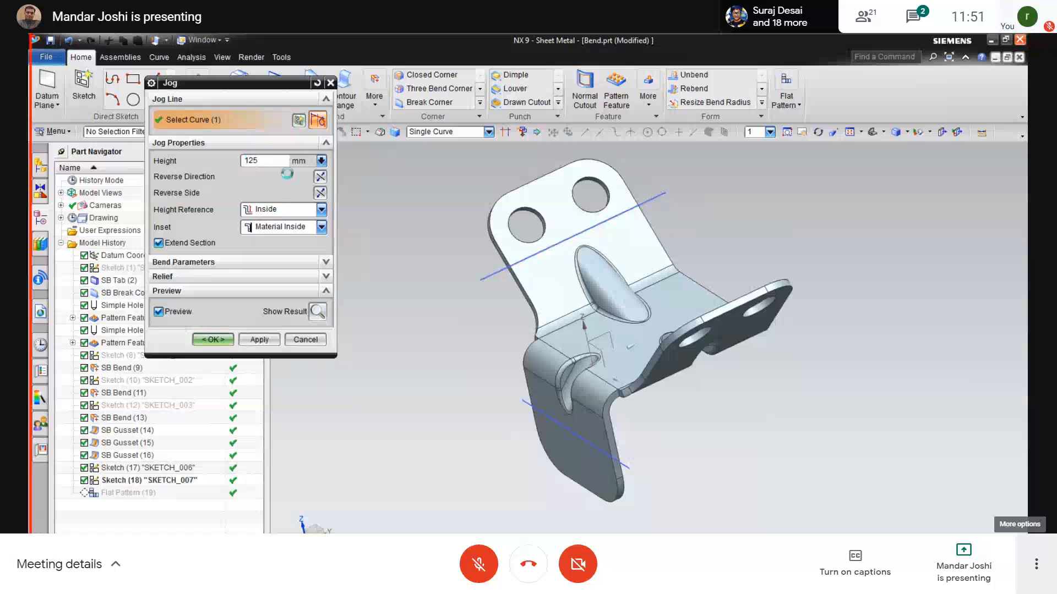
pyautogui.write('1')
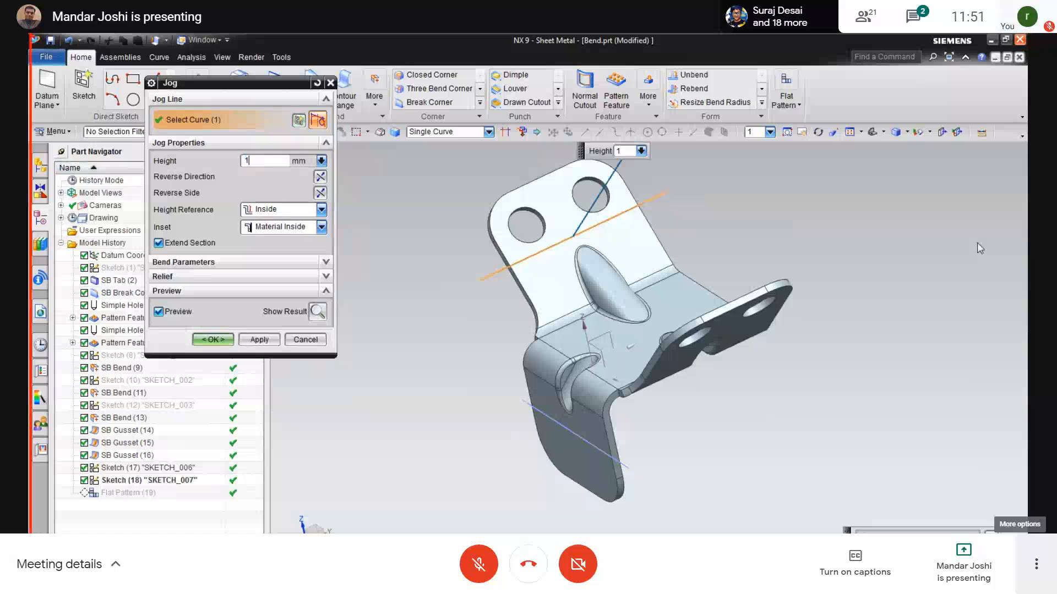
pyautogui.write('0')
pyautogui.press('Return')
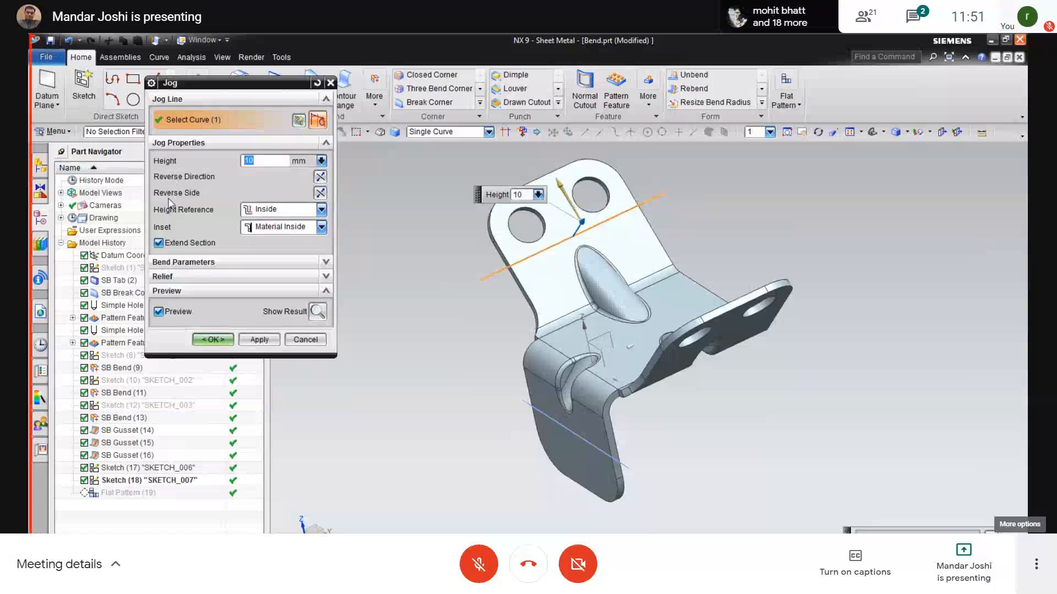
pyautogui.click(325, 191)
pyautogui.click(322, 180)
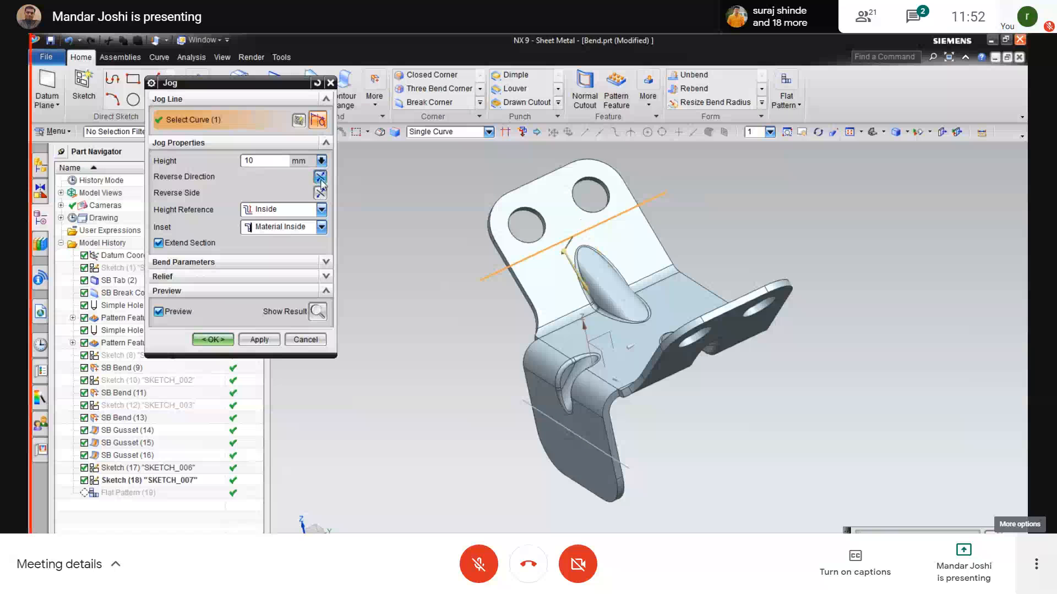
# Step: Try a 25 mm height for the hole flange jog with Extend Section turned off, and cancel the jog
pyautogui.doubleClick(273, 164)
pyautogui.write('25')
pyautogui.press('Return')
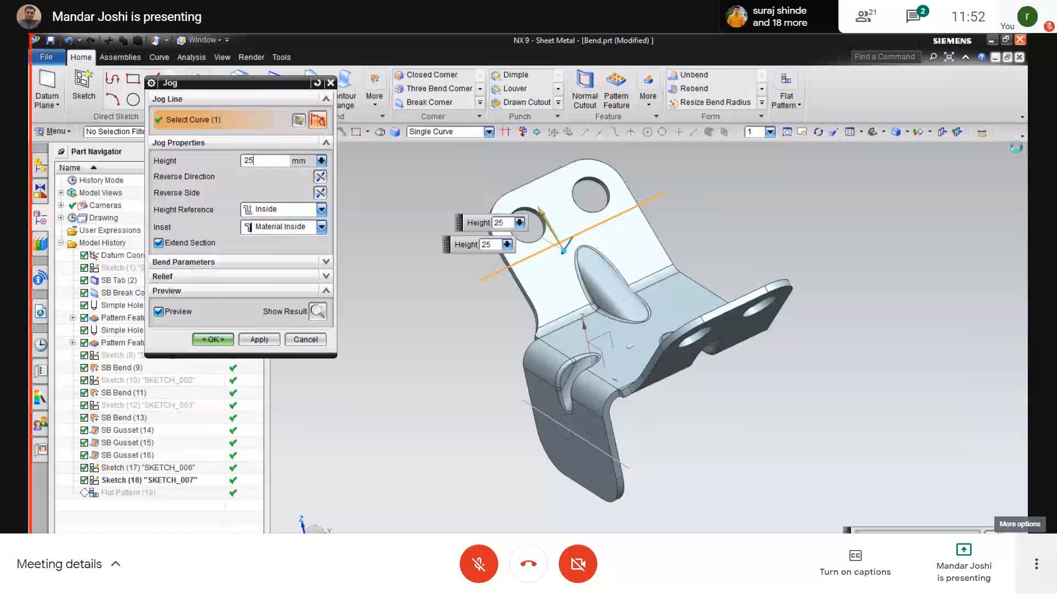
pyautogui.click(181, 262)
pyautogui.click(167, 243)
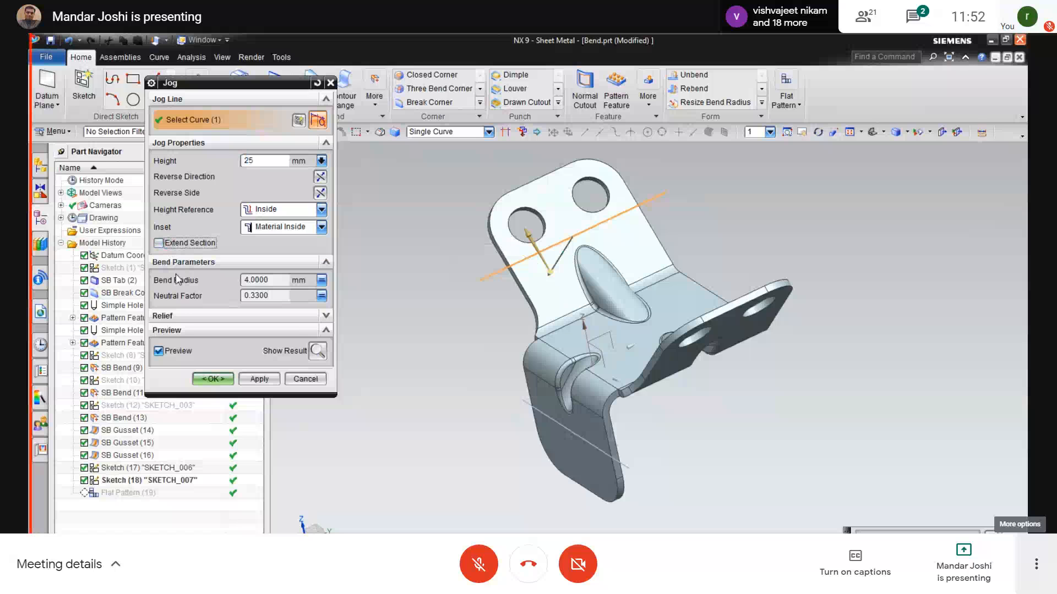
pyautogui.click(308, 383)
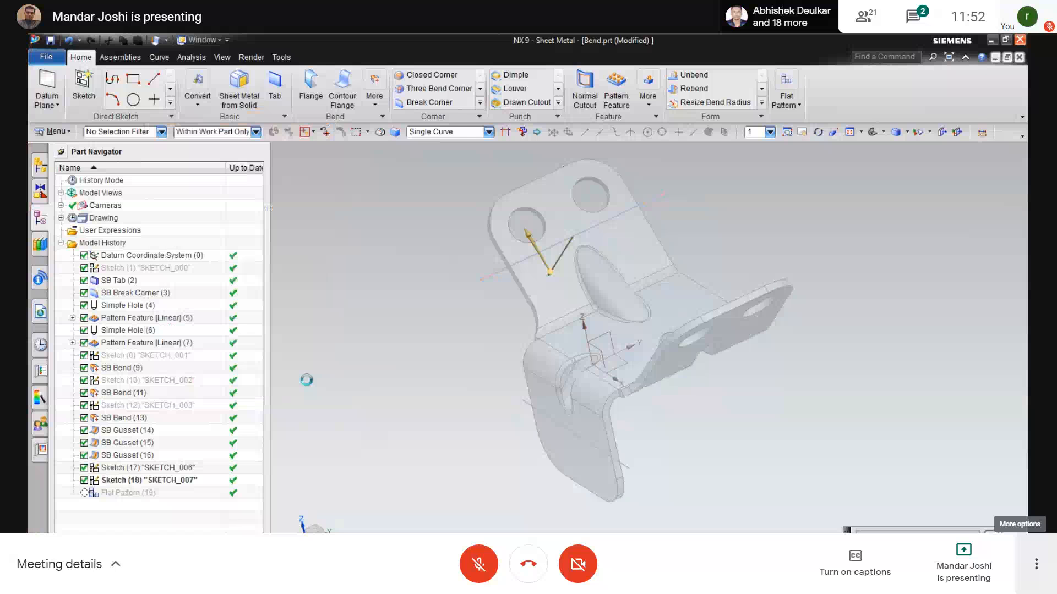
# Step: Start a jog on the front flange along its sketched line and set the height to 15 mm
pyautogui.moveTo(424, 405); pyautogui.dragTo(517, 424, button='middle')
pyautogui.moveTo(554, 236); pyautogui.dragTo(540, 227, button='middle')
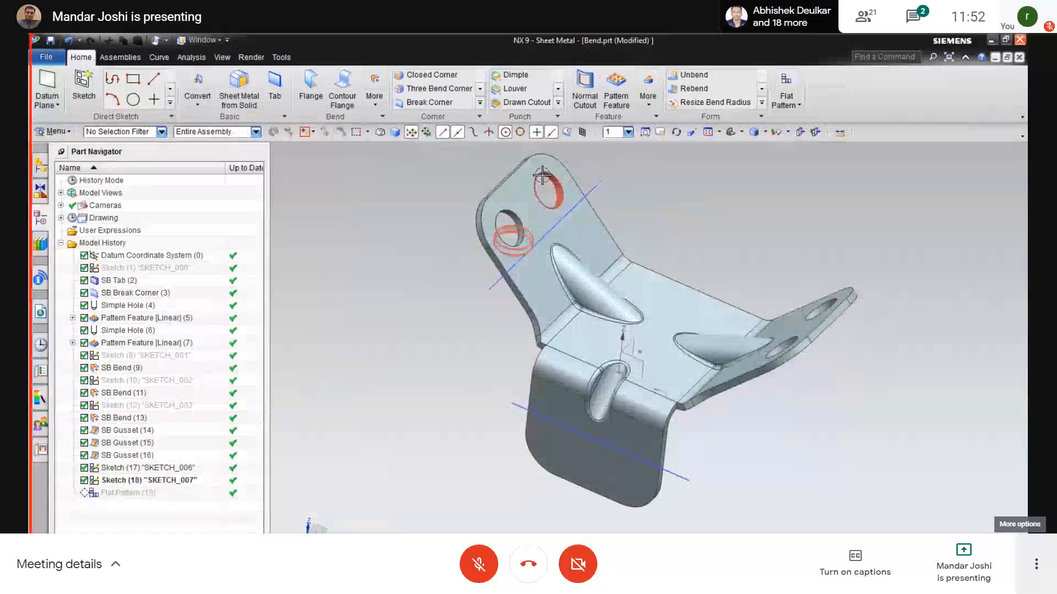
pyautogui.click(576, 258)
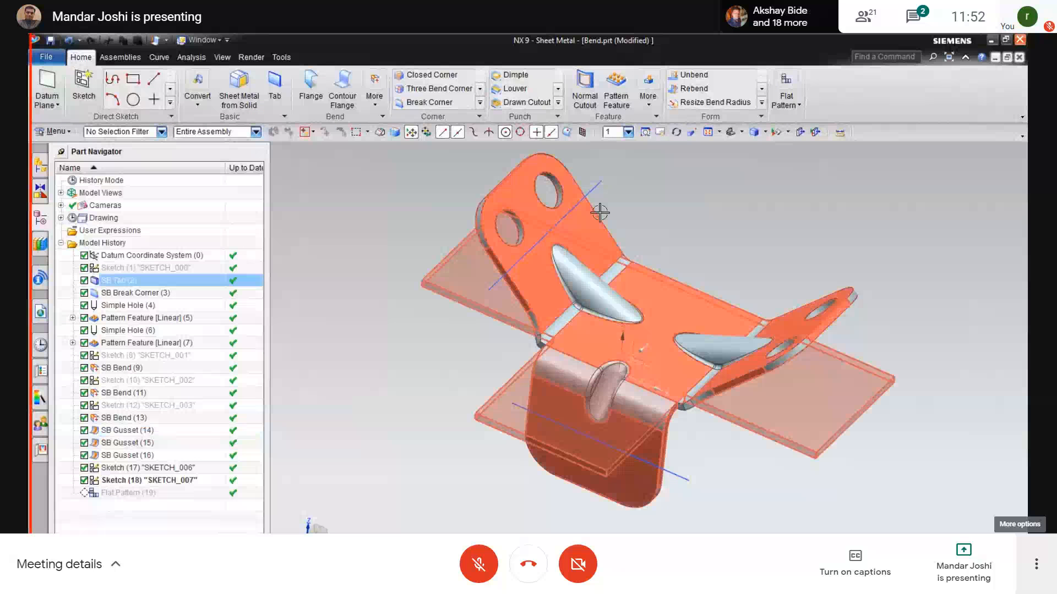
pyautogui.moveTo(599, 212); pyautogui.dragTo(628, 356, button='middle')
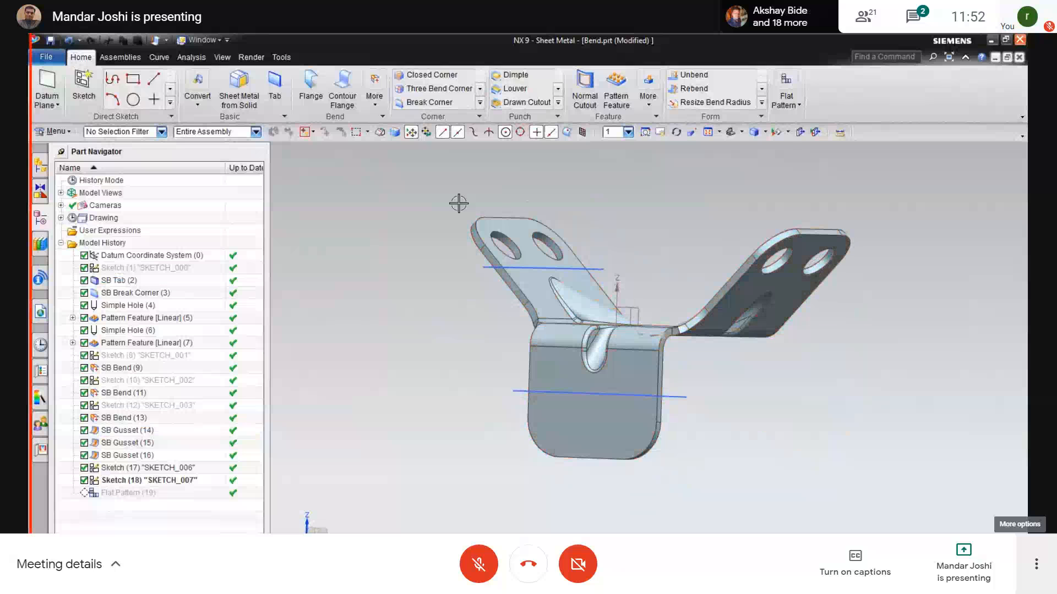
pyautogui.click(374, 99)
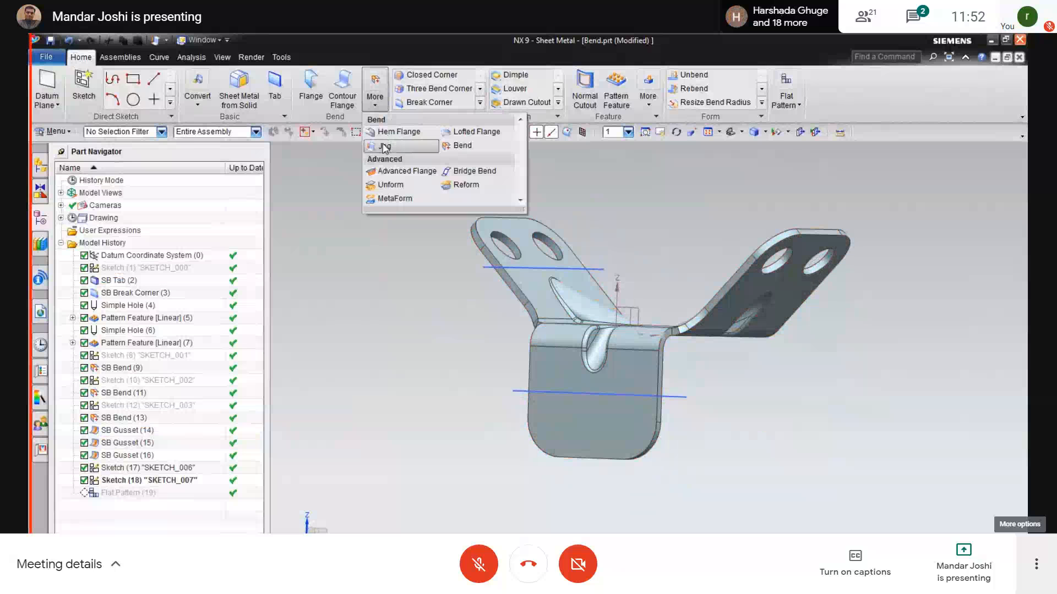
pyautogui.click(399, 147)
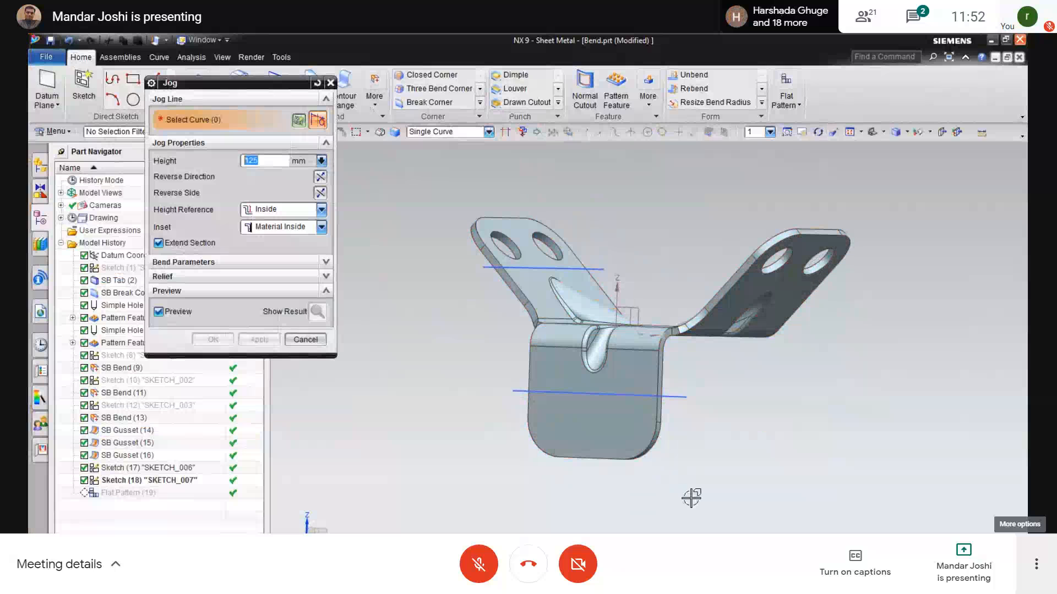
pyautogui.click(672, 395)
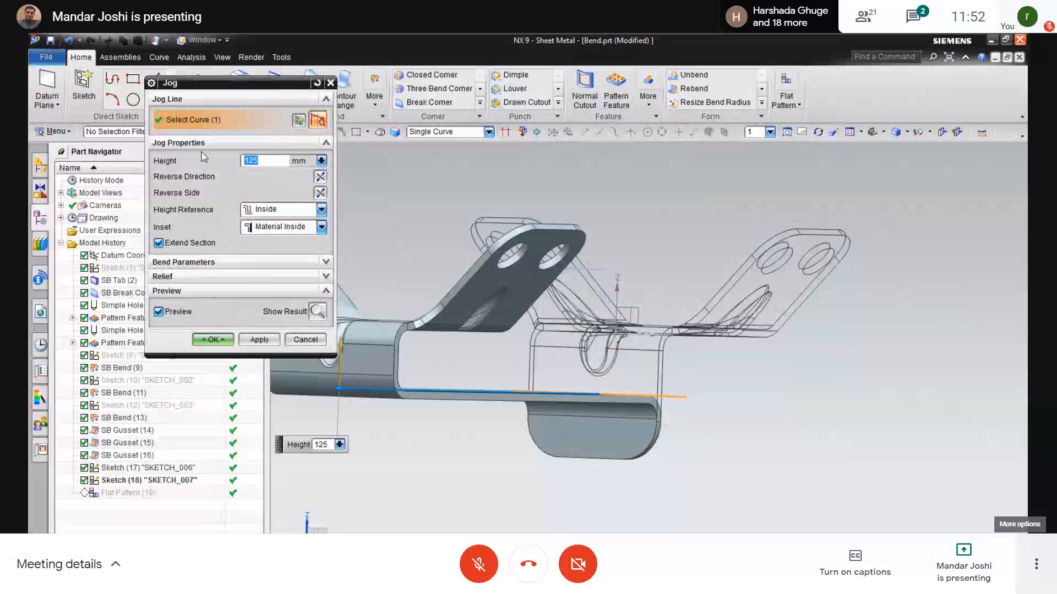
pyautogui.click(282, 161)
pyautogui.write('1')
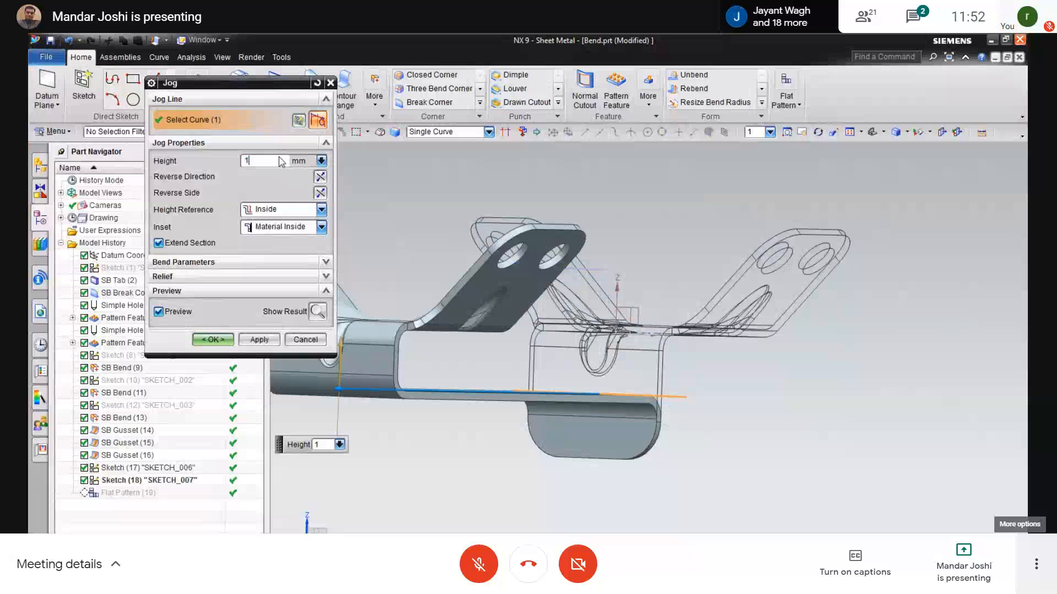
pyautogui.write('5')
pyautogui.press('Return')
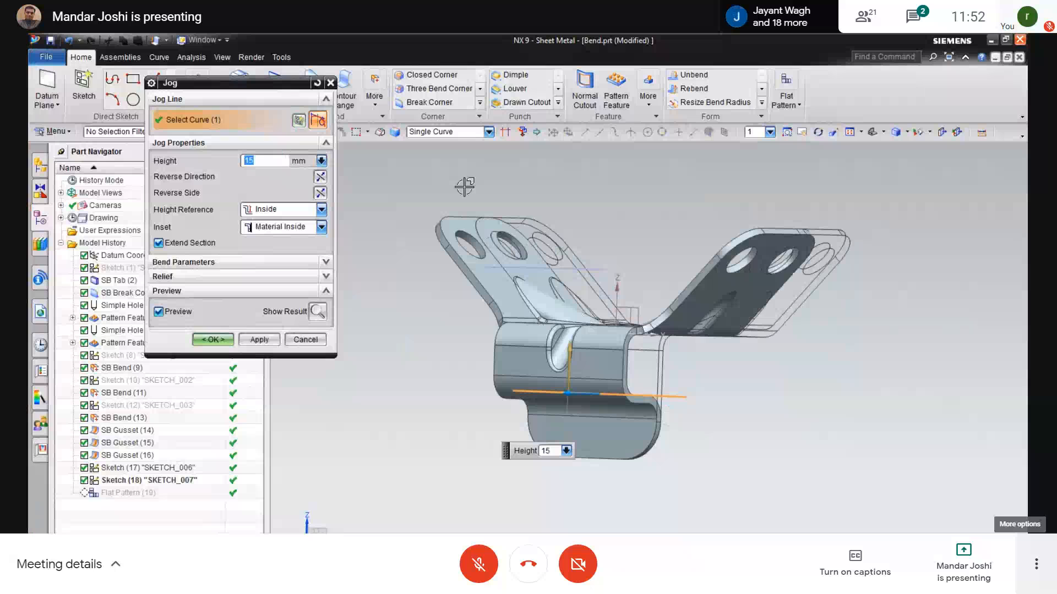
# Step: Reverse the direction of the front flange jog and create it
pyautogui.moveTo(464, 187); pyautogui.dragTo(435, 187, button='middle')
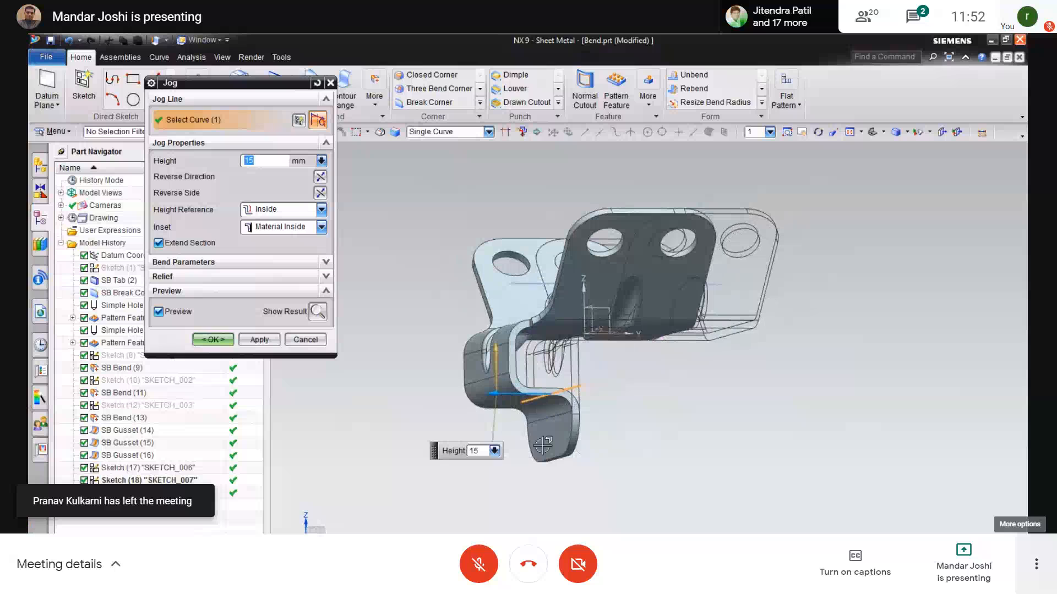
pyautogui.click(320, 176)
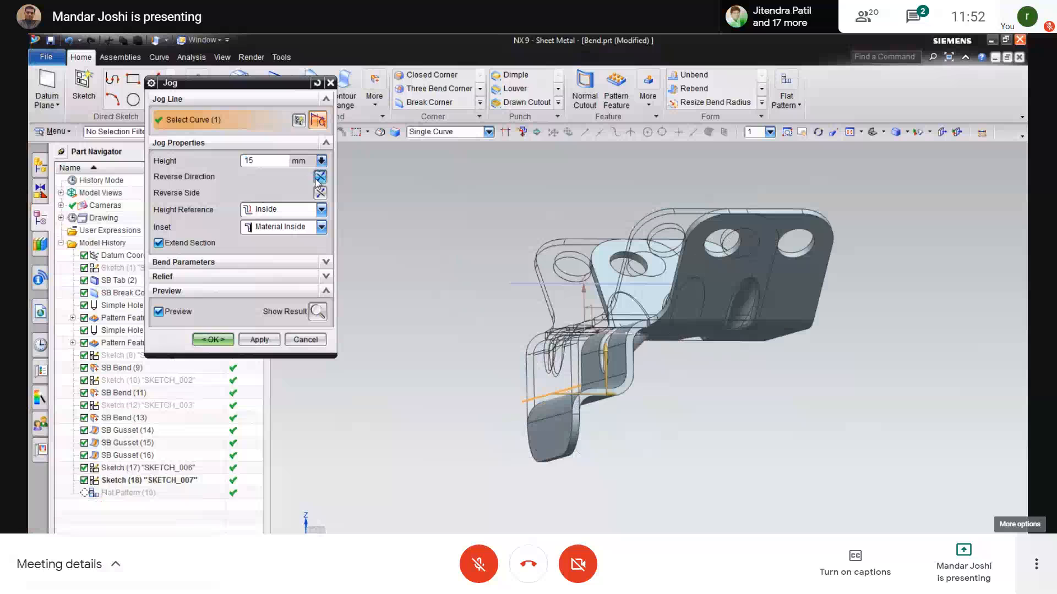
pyautogui.click(219, 340)
pyautogui.moveTo(488, 406); pyautogui.dragTo(712, 420, button='middle')
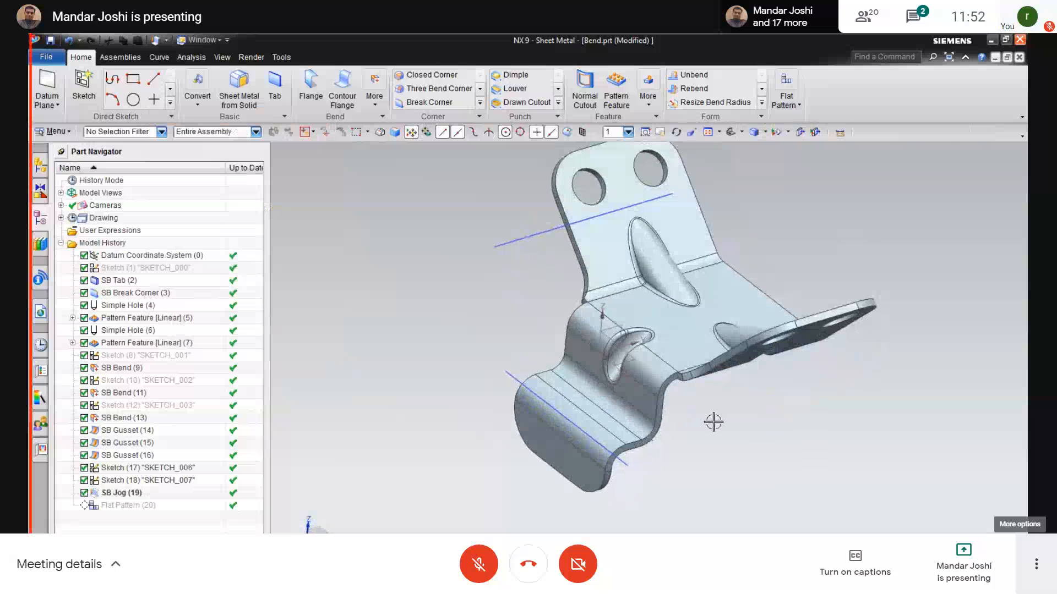
# Step: Edit the front flange's jog line sketch, tilting the line so its right end rises towards the gusset, and finish the sketch
pyautogui.click(655, 401)
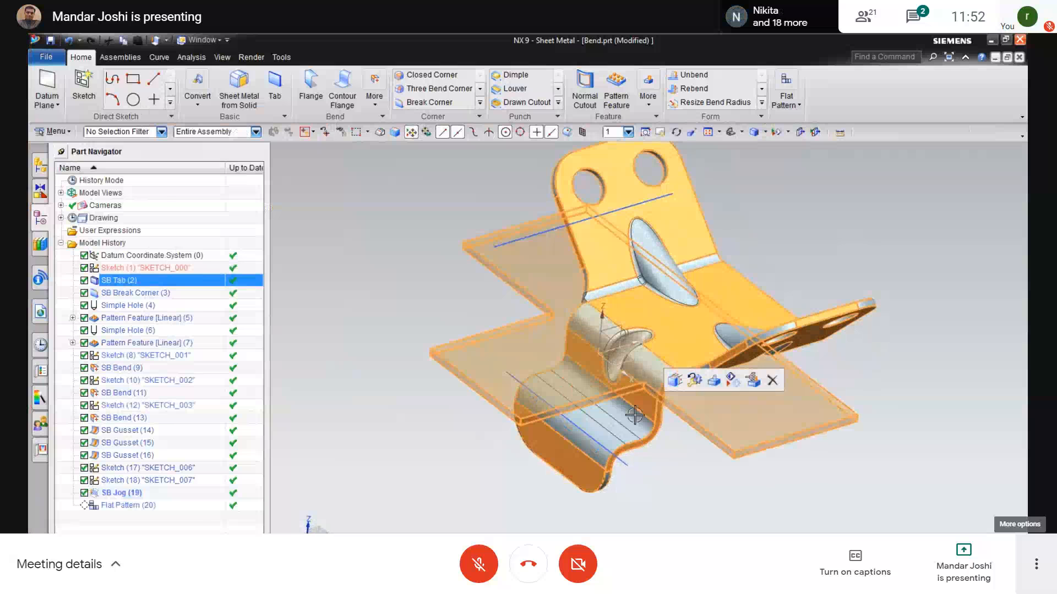
pyautogui.click(672, 502)
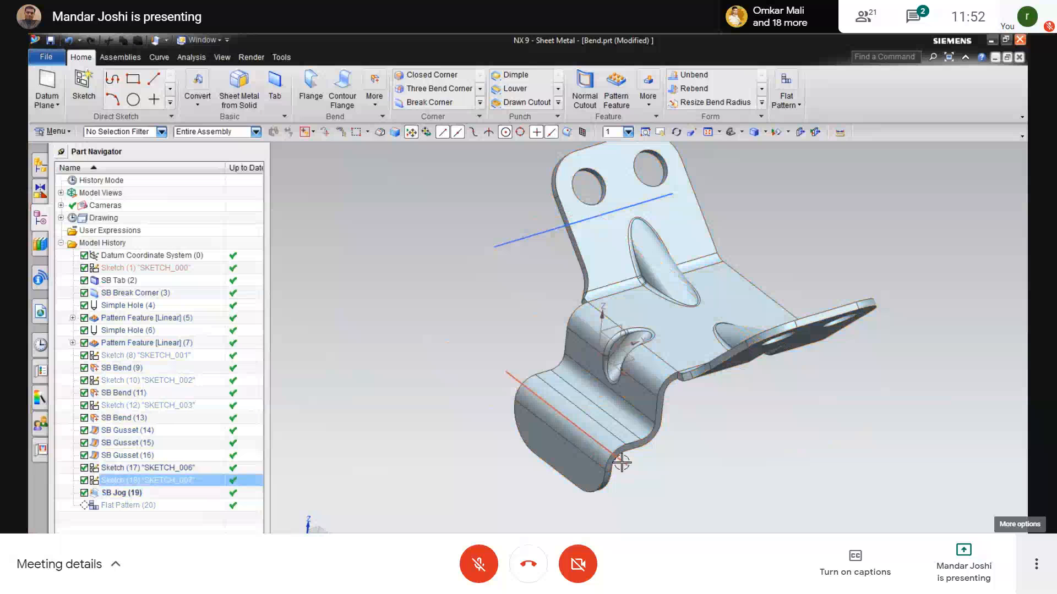
pyautogui.rightClick(622, 464)
pyautogui.click(646, 266)
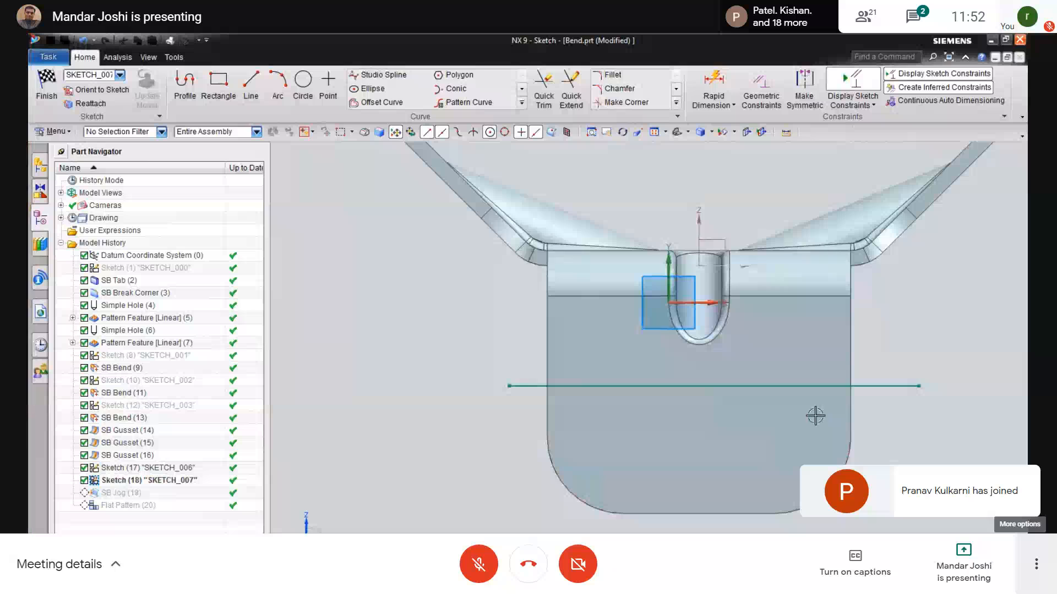
pyautogui.moveTo(922, 363); pyautogui.dragTo(921, 354)
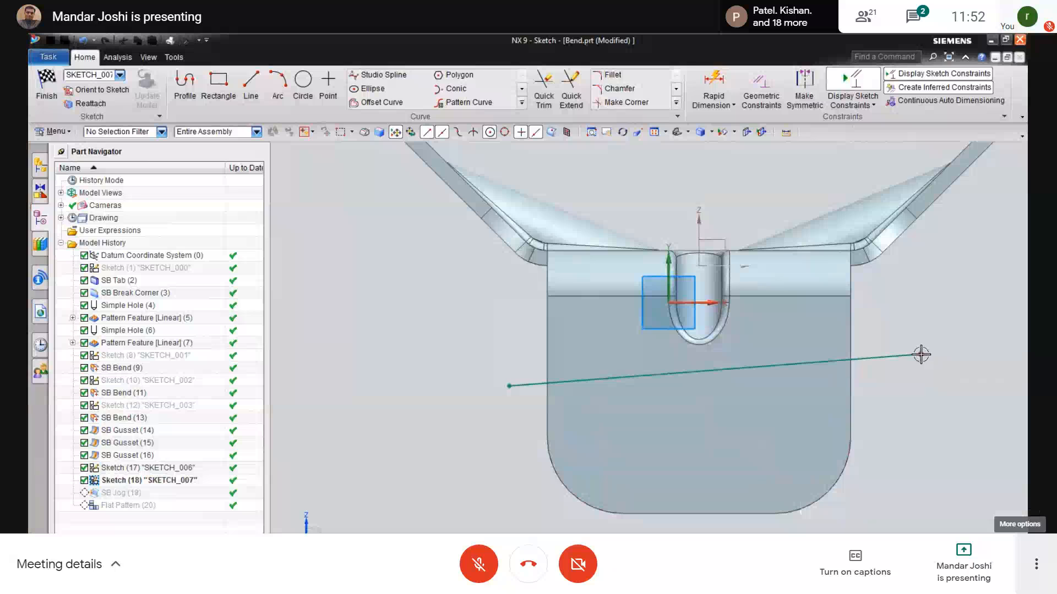
pyautogui.click(47, 91)
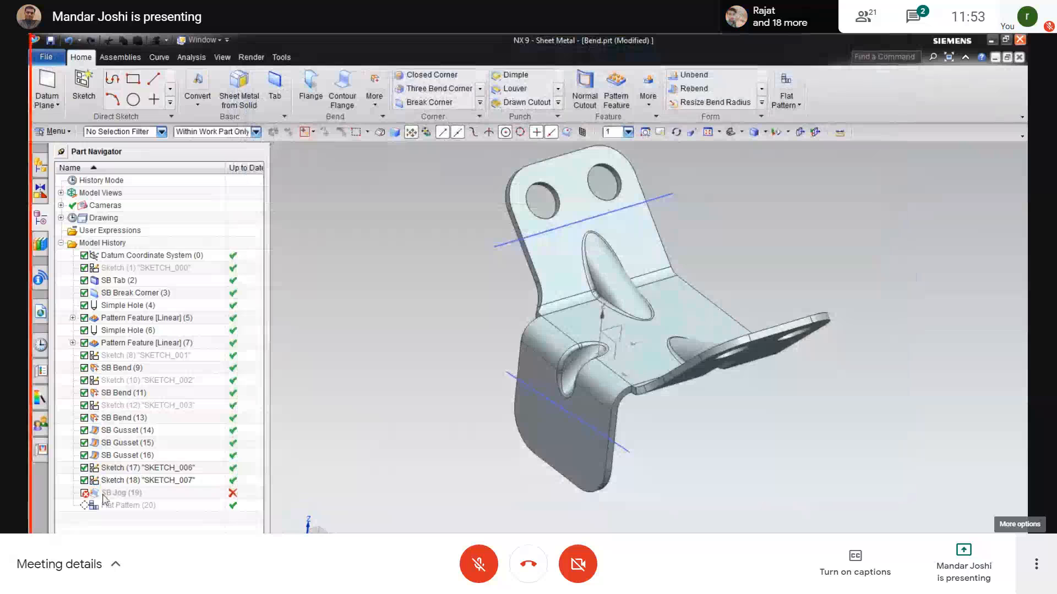
# Step: Edit the front flange jog with rollback, setting its height to 5 mm and reversing its direction
pyautogui.rightClick(110, 492)
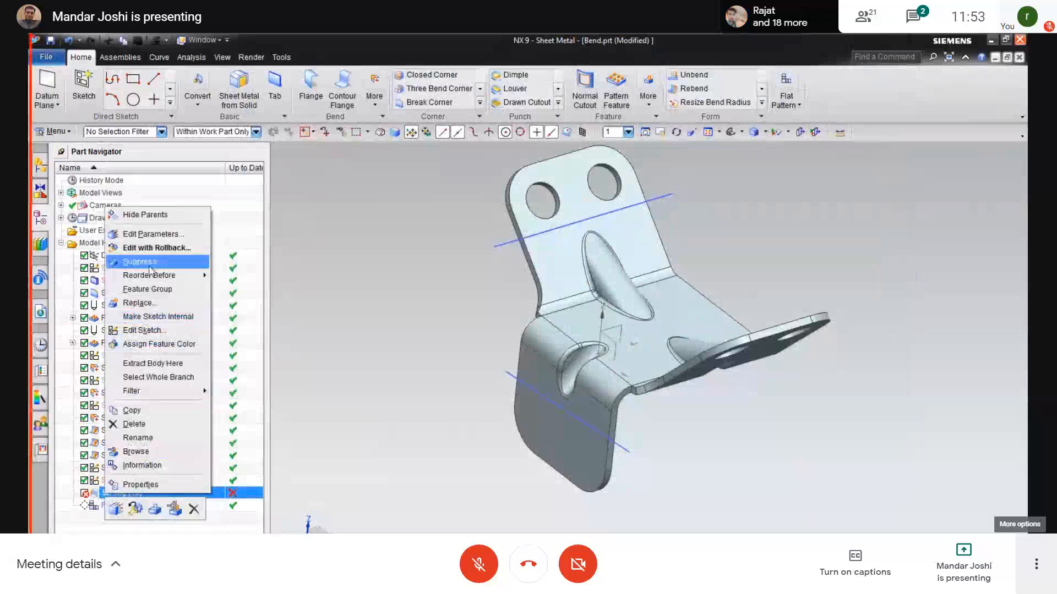
pyautogui.click(157, 248)
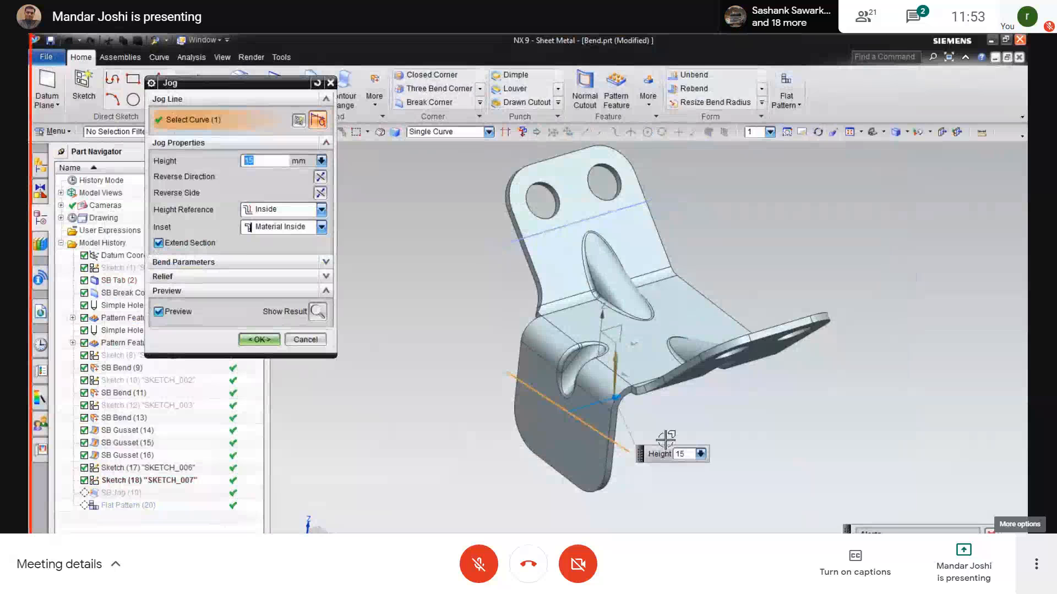
pyautogui.write('5')
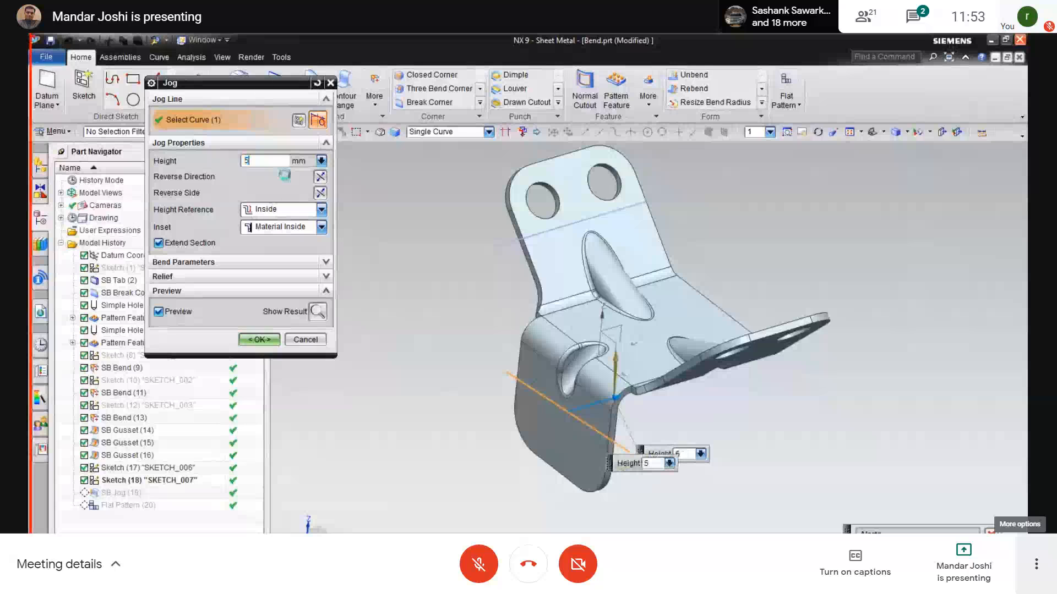
pyautogui.press('Return')
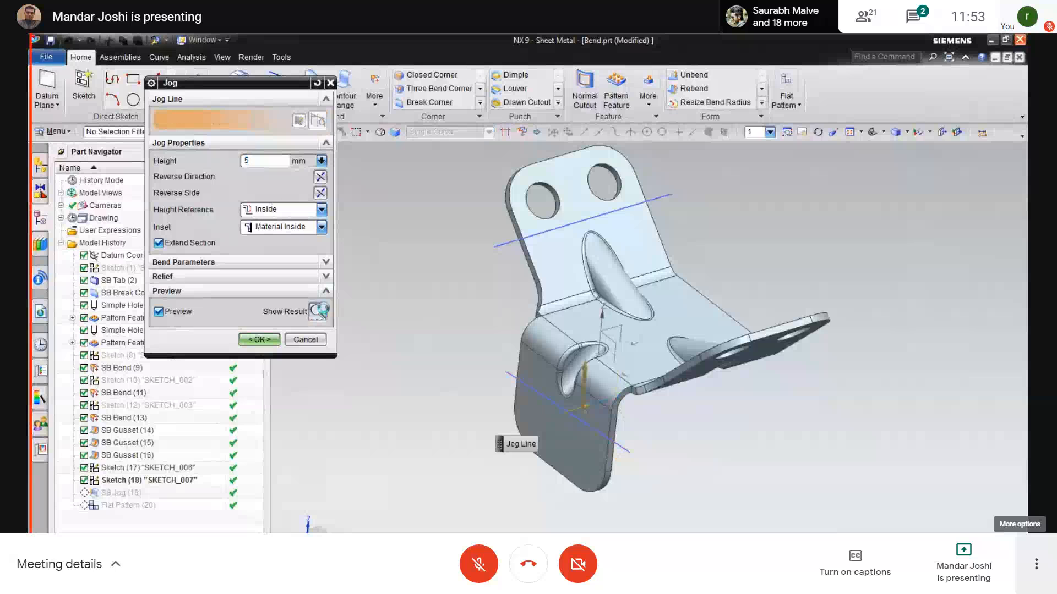
pyautogui.click(538, 338)
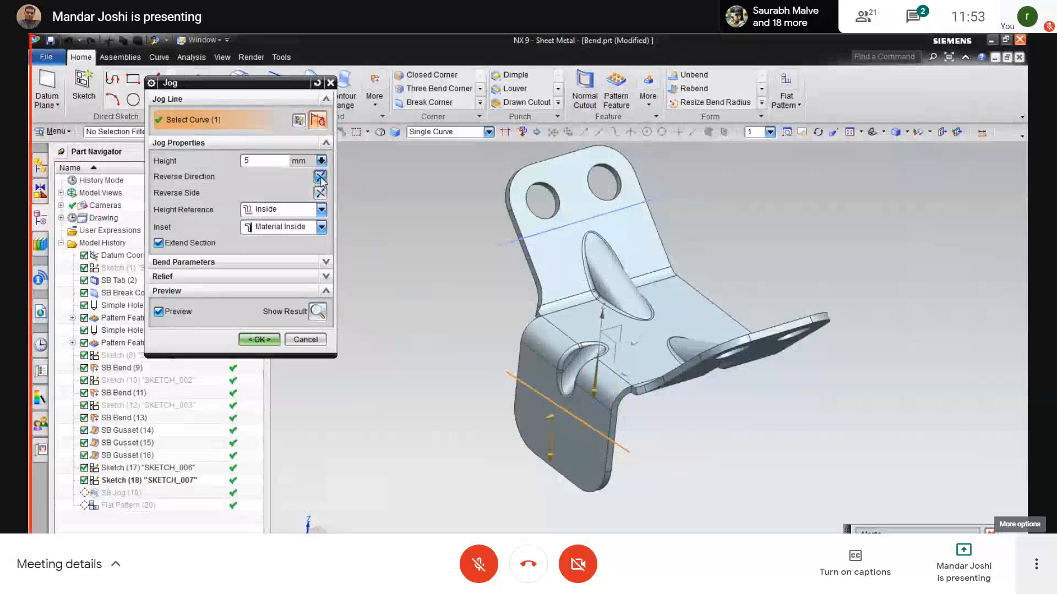
# Step: Edit the jog's line sketch so the line slopes down to its right end, away from the gusset, and apply the edited jog
pyautogui.click(299, 121)
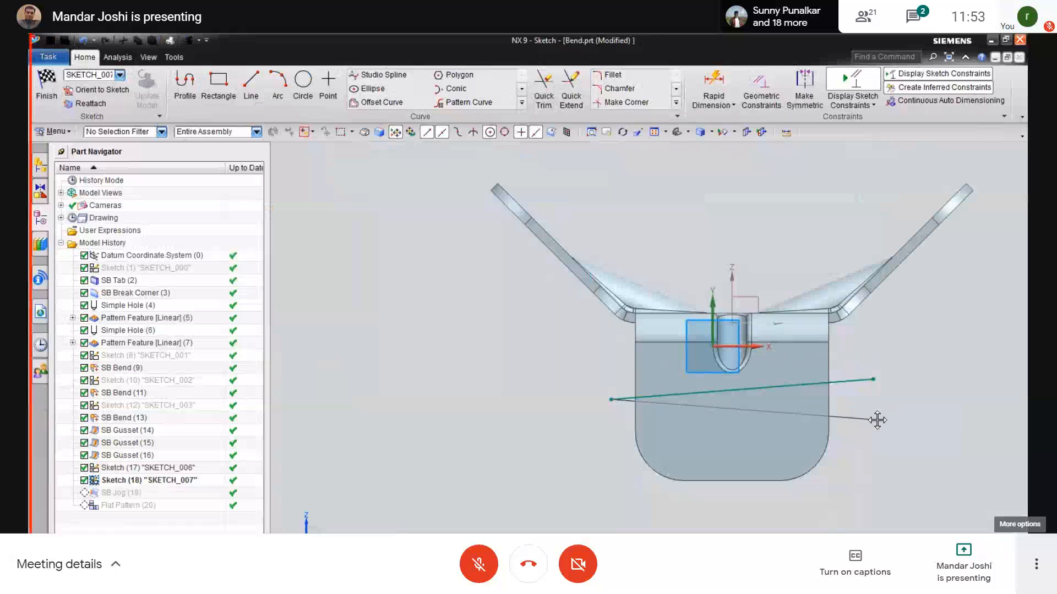
pyautogui.click(877, 420)
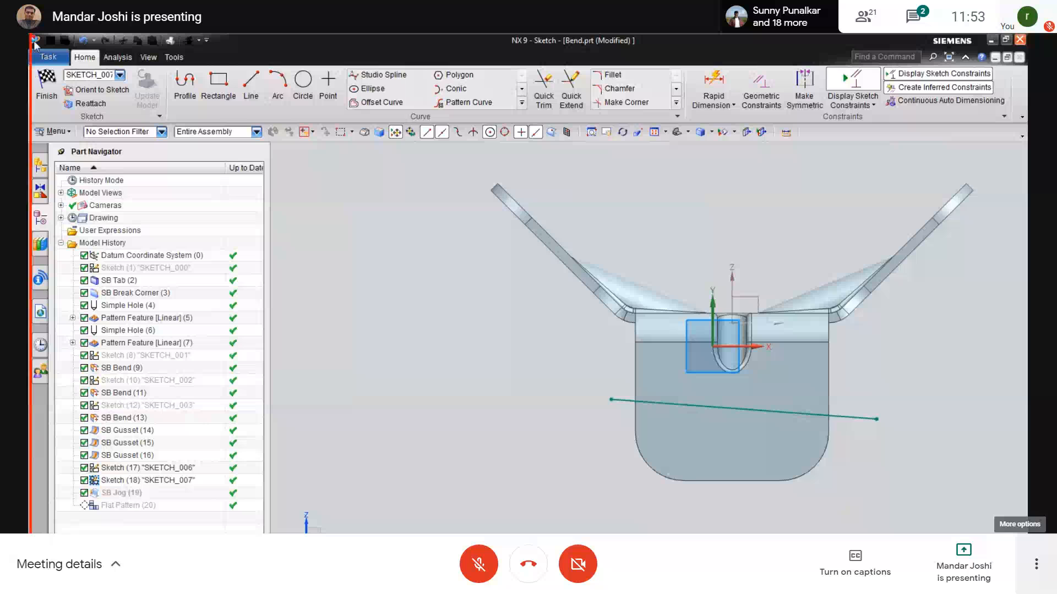
pyautogui.click(47, 88)
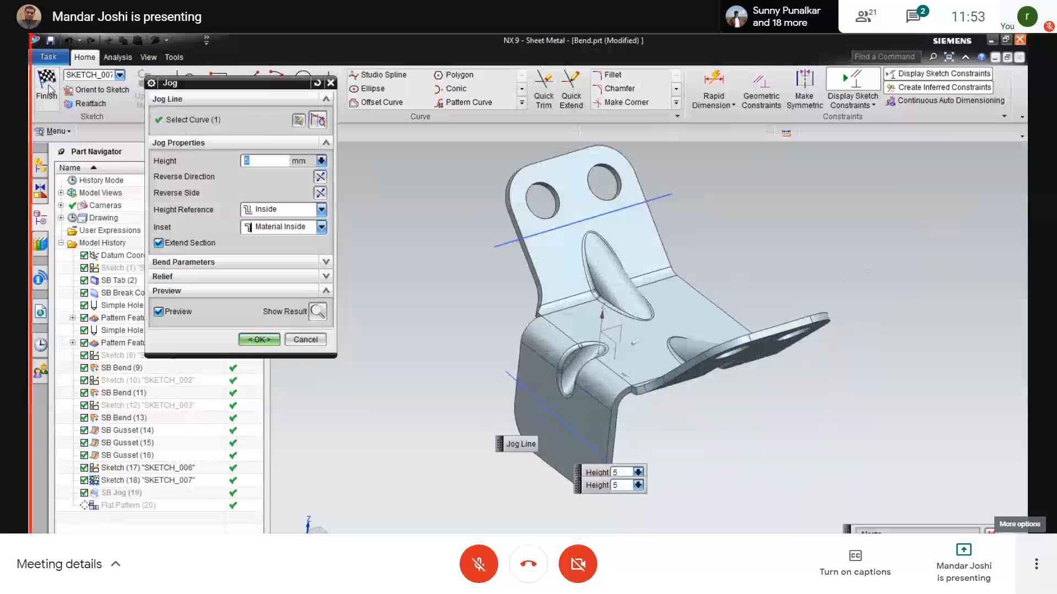
pyautogui.click(258, 339)
pyautogui.moveTo(688, 517); pyautogui.dragTo(724, 514, button='middle')
pyautogui.scroll(3, 595, 358)
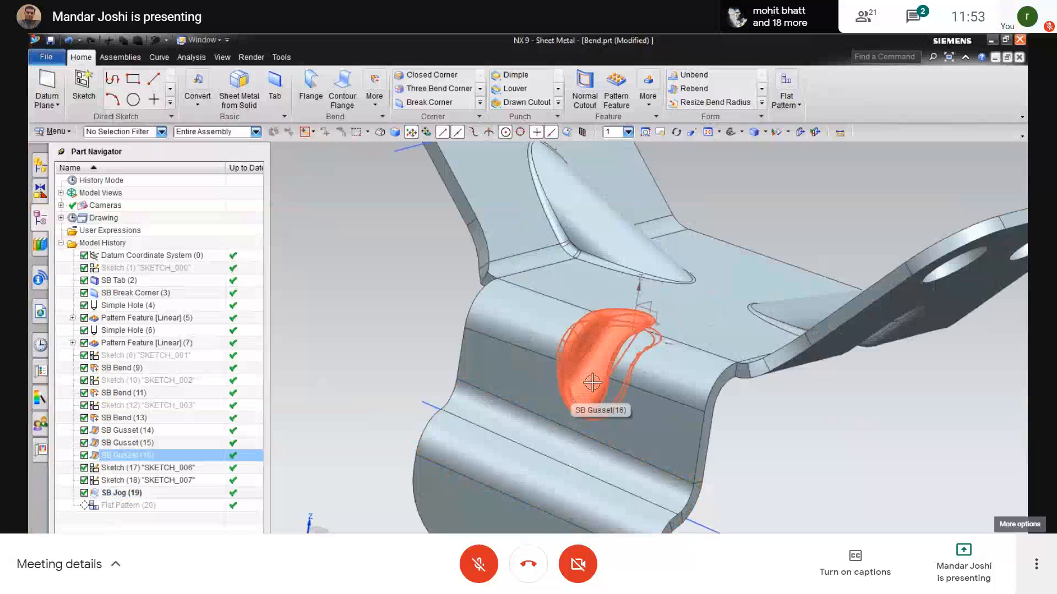
# Step: Edit the front flange's jog line sketch, swinging the line's right end up and then down away from the gusset, and finish the sketch
pyautogui.scroll(-3, 769, 513)
pyautogui.moveTo(768, 512)
pyautogui.mouseDown(button='middle')
pyautogui.moveTo(753, 507)
pyautogui.moveTo(772, 526)
pyautogui.mouseUp(button='middle')
pyautogui.click(759, 538)
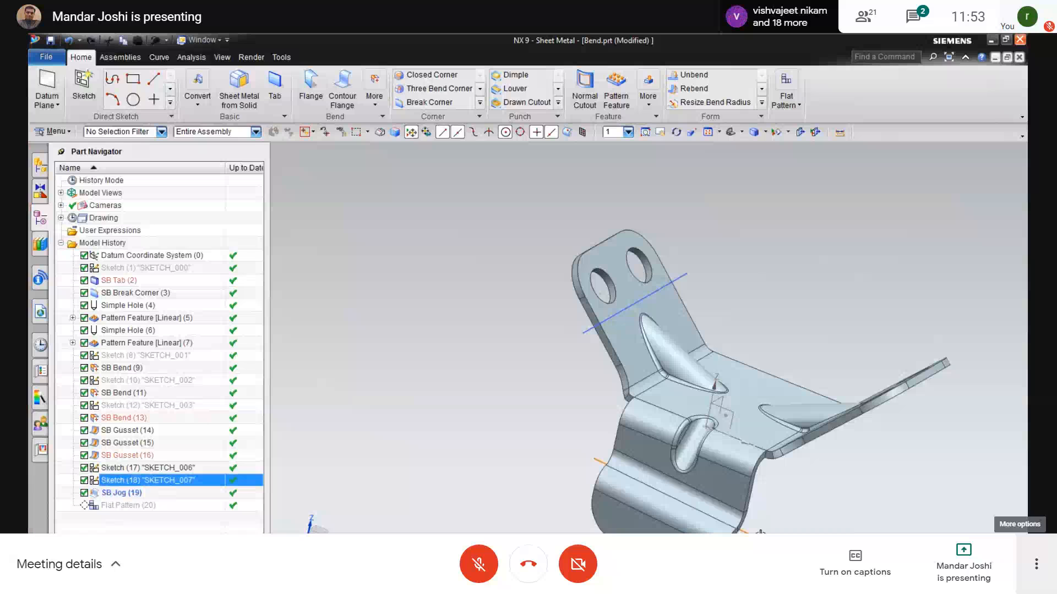
pyautogui.rightClick(756, 473)
pyautogui.click(803, 343)
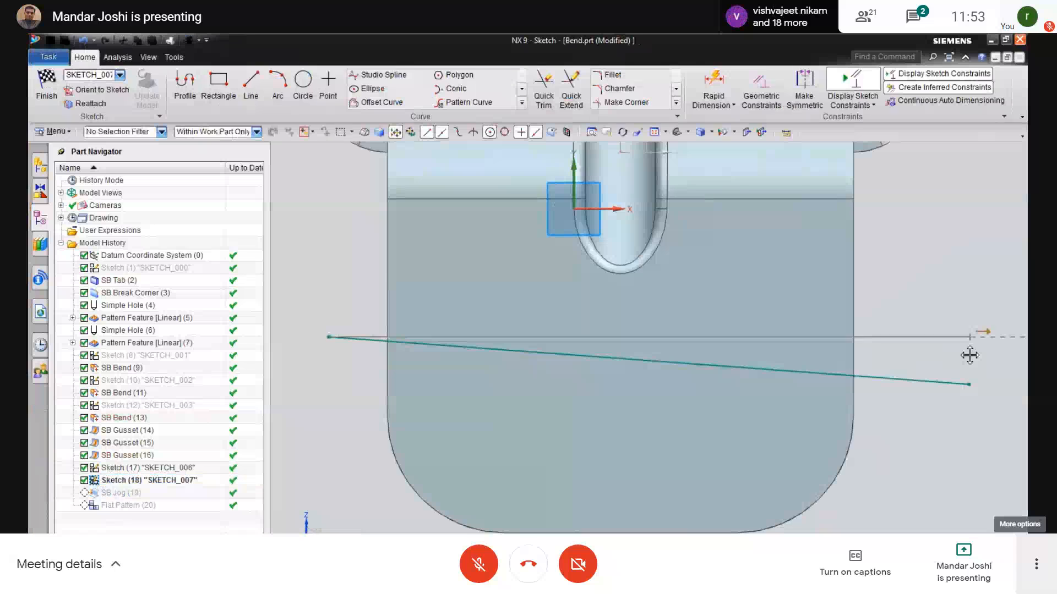
pyautogui.moveTo(964, 309); pyautogui.dragTo(947, 281)
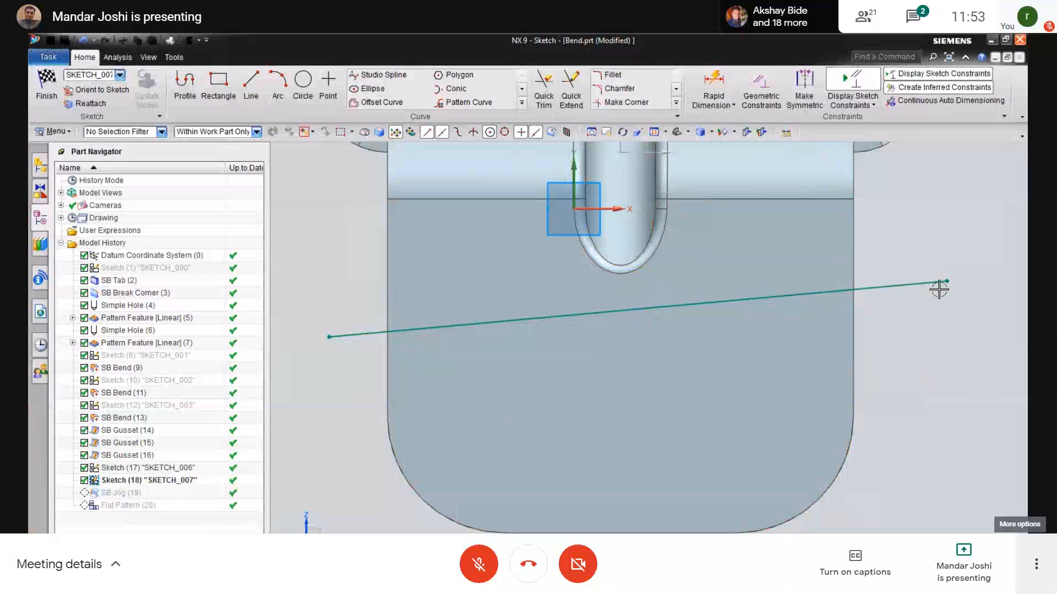
pyautogui.moveTo(950, 280); pyautogui.dragTo(936, 395)
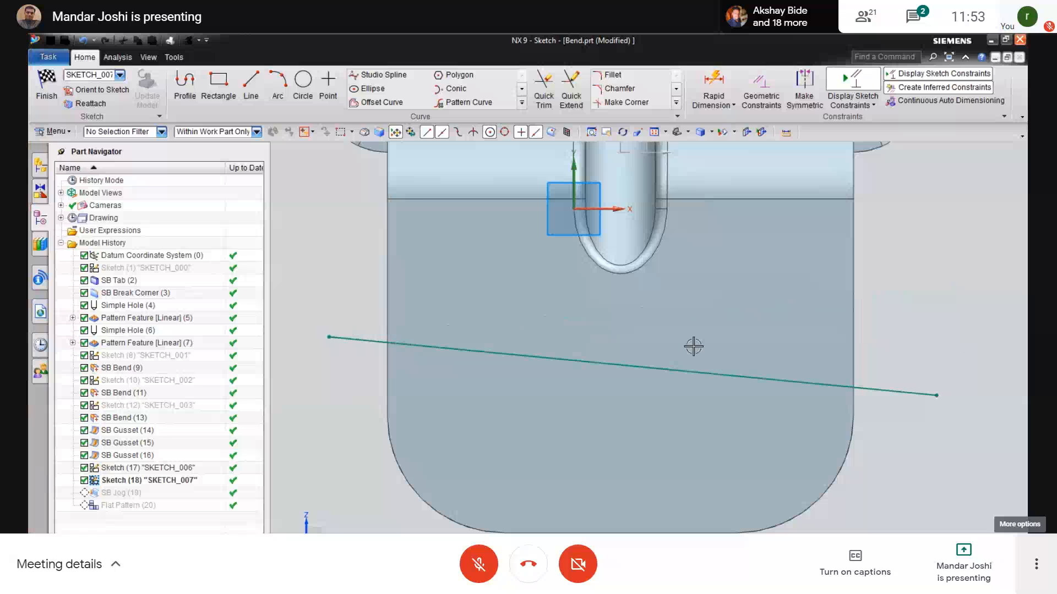
pyautogui.click(41, 89)
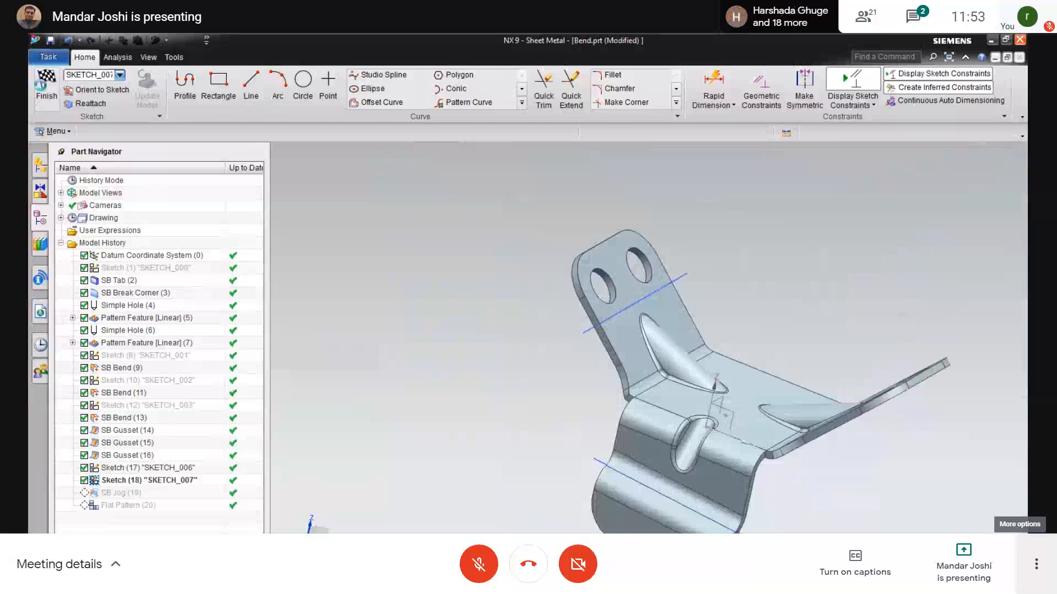
pyautogui.moveTo(559, 453)
pyautogui.mouseDown(button='middle')
pyautogui.moveTo(533, 453)
pyautogui.moveTo(544, 455)
pyautogui.mouseUp(button='middle')
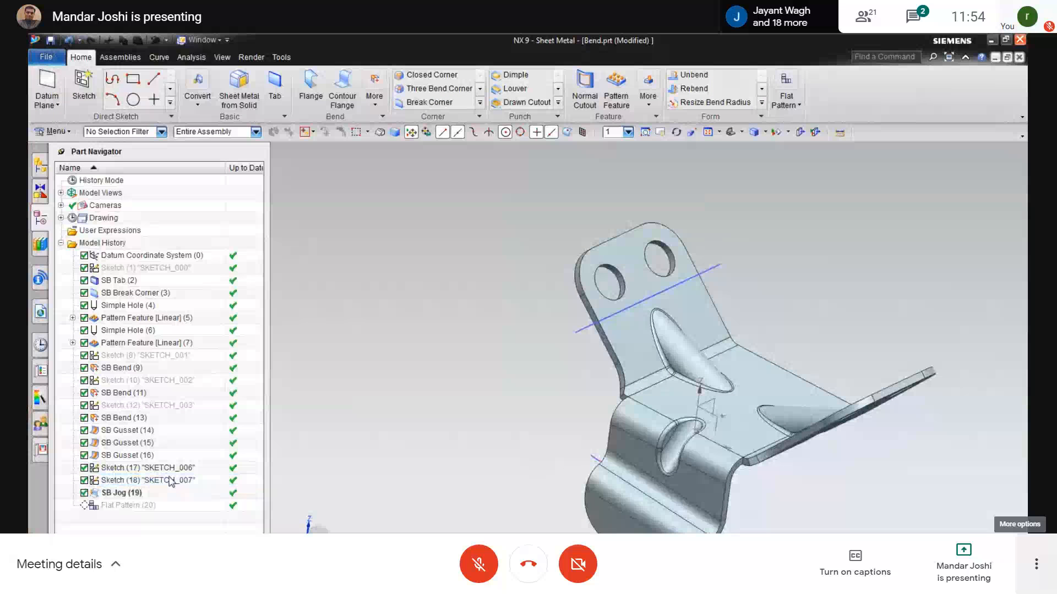
# Step: Try replacing the straight line in the jog sketch with a three-point arc of about 81 mm radius across the front flange, and finish the sketch
pyautogui.click(122, 481)
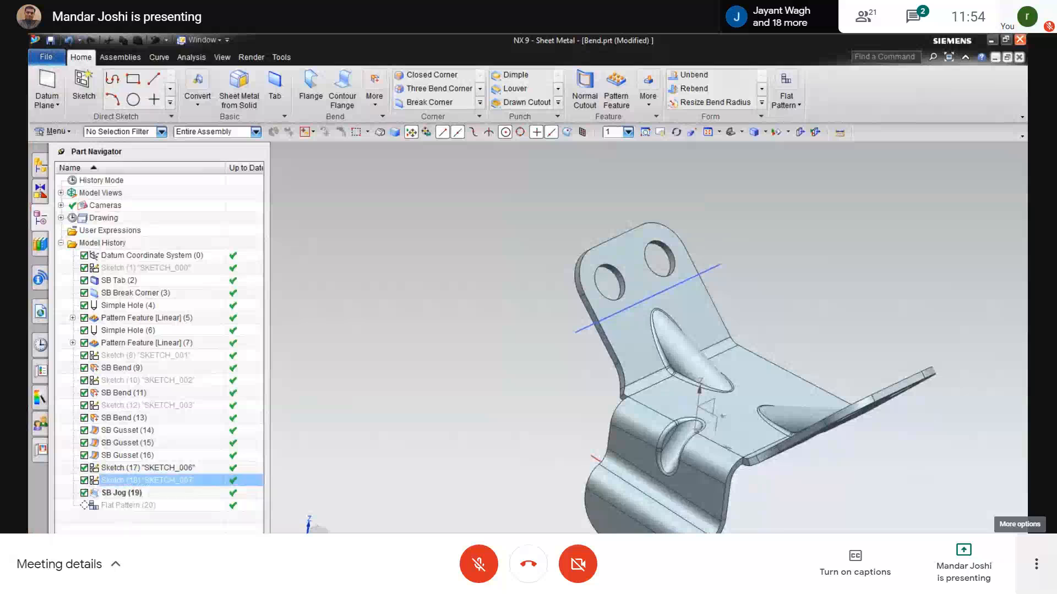
pyautogui.rightClick(733, 287)
pyautogui.click(786, 359)
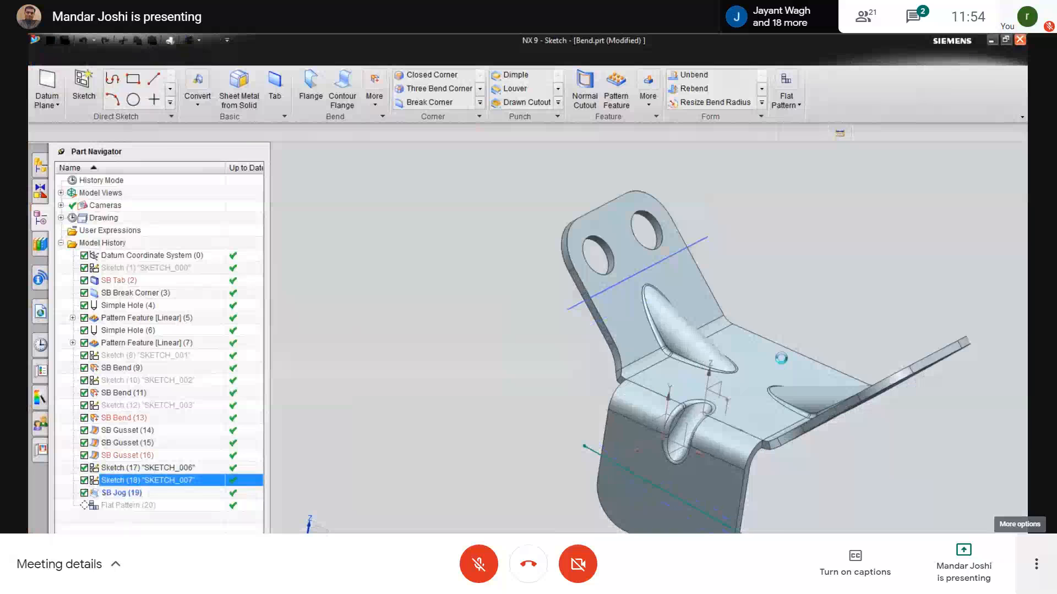
pyautogui.click(925, 385)
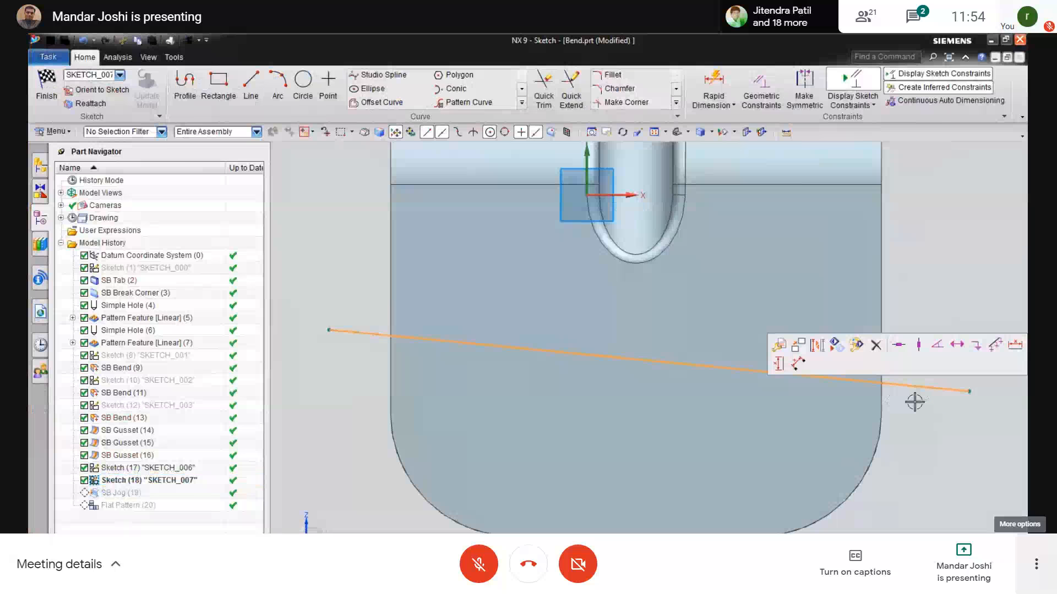
pyautogui.press('Delete')
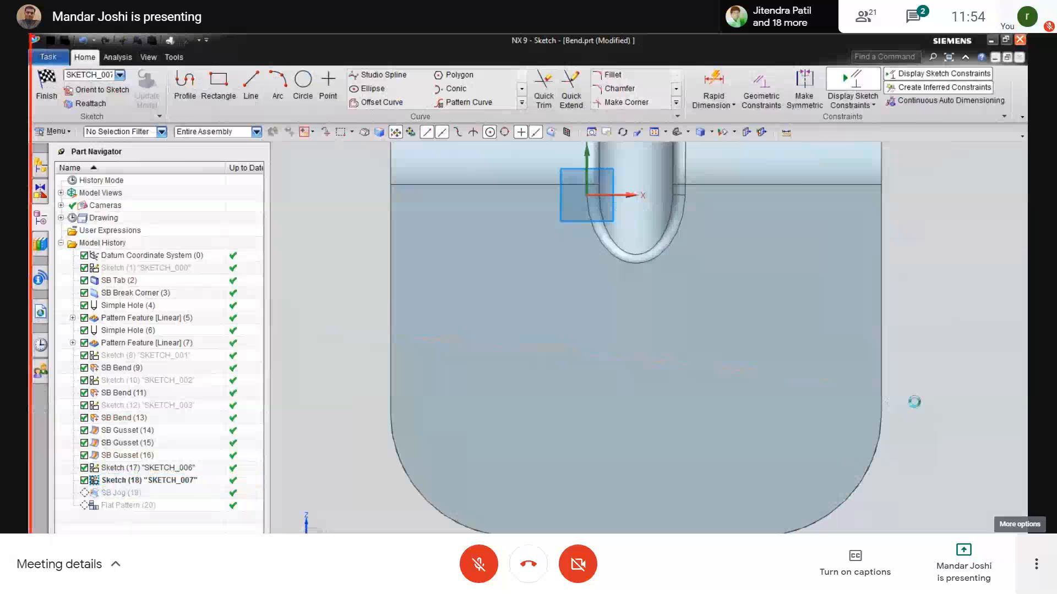
pyautogui.click(278, 82)
pyautogui.click(944, 389)
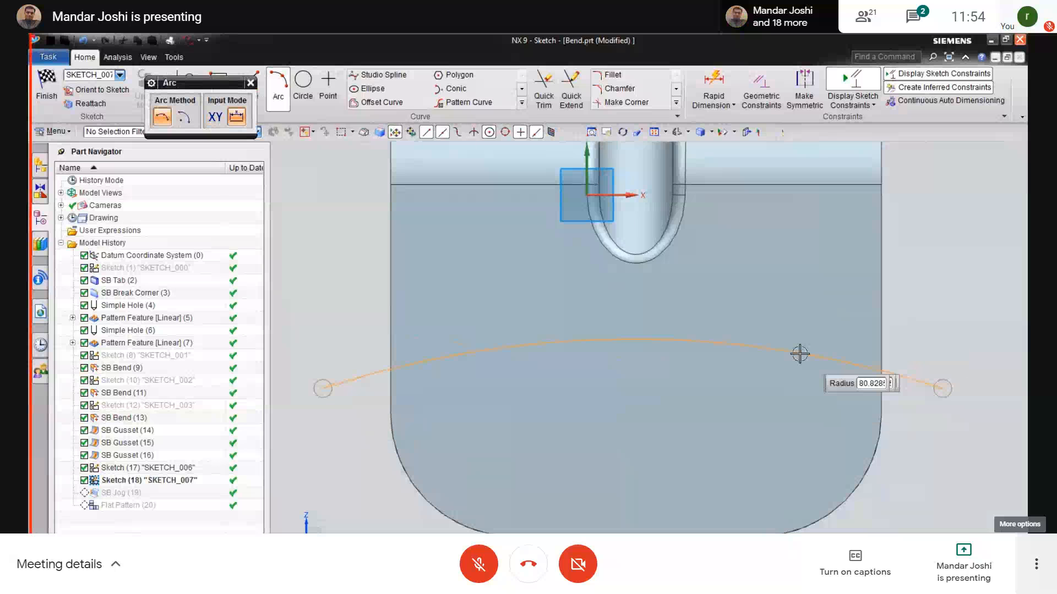
pyautogui.click(795, 352)
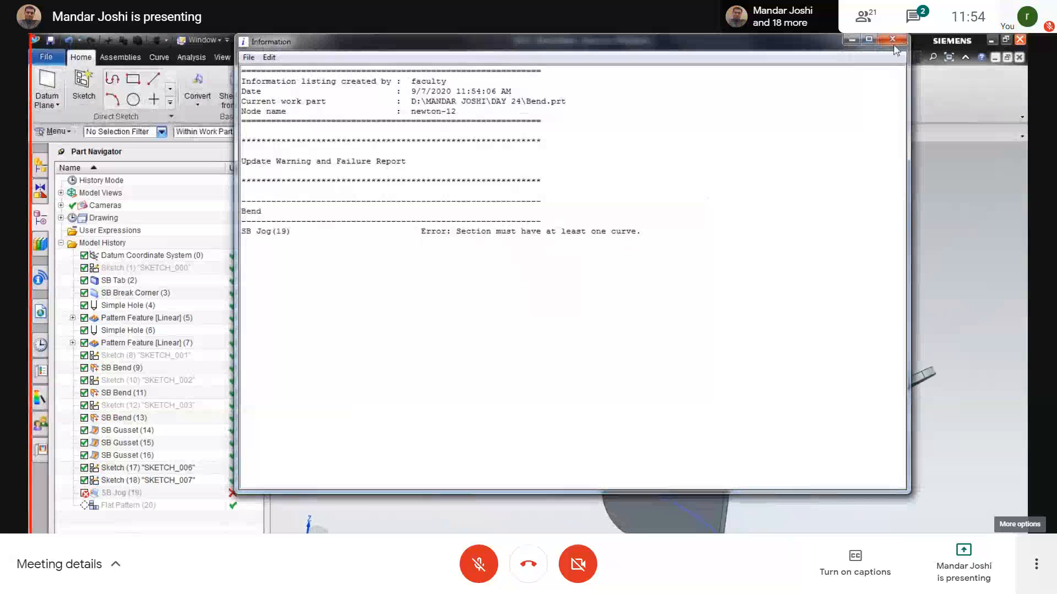
# Step: Open the front flange jog for editing with rollback, cancel the edit, and undo the arc replacement in its sketch
pyautogui.click(133, 497)
pyautogui.rightClick(134, 494)
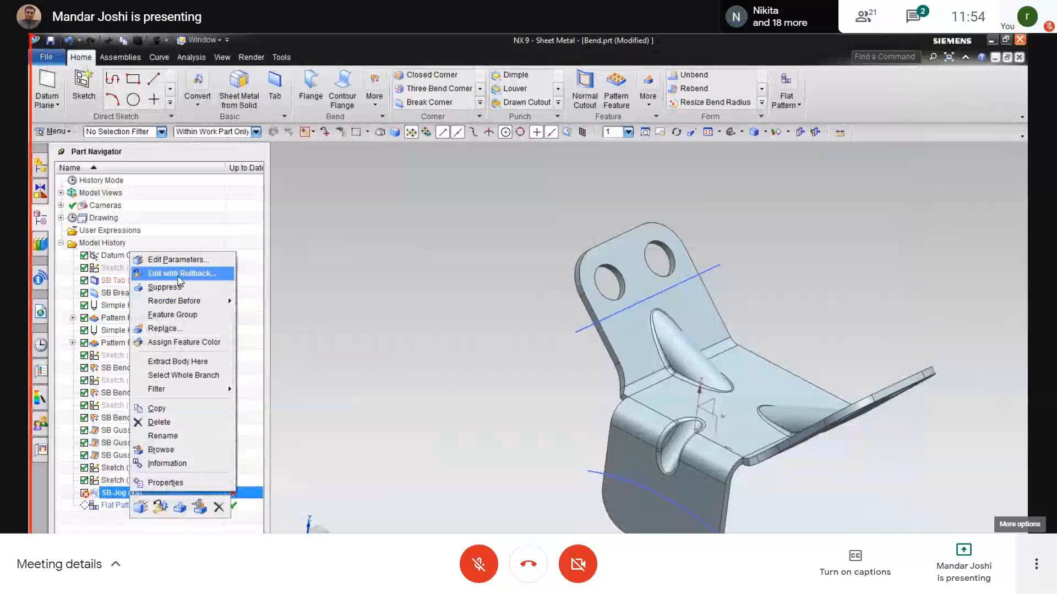
pyautogui.click(178, 273)
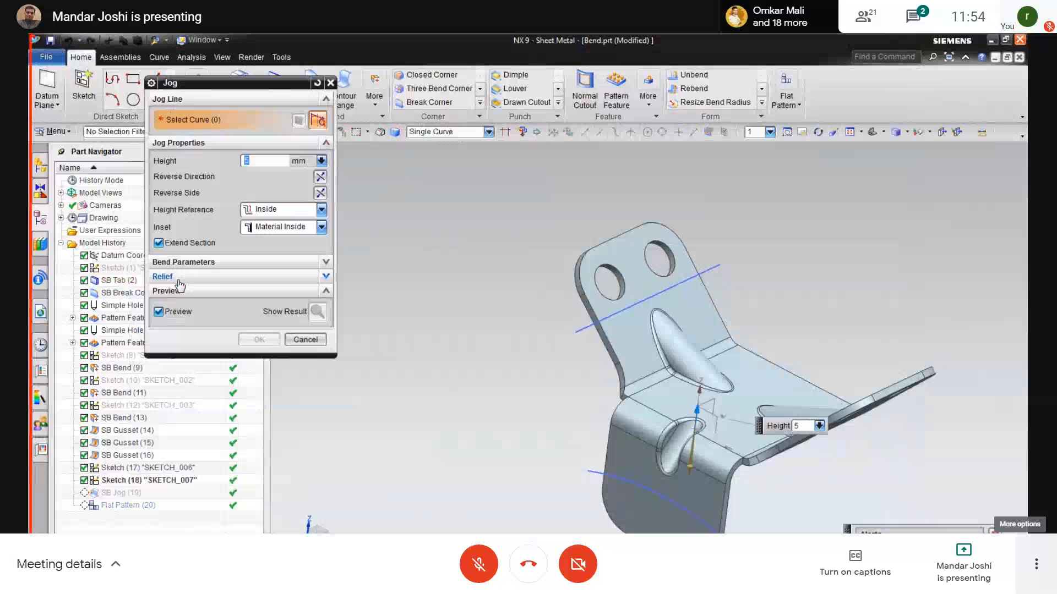
pyautogui.click(297, 340)
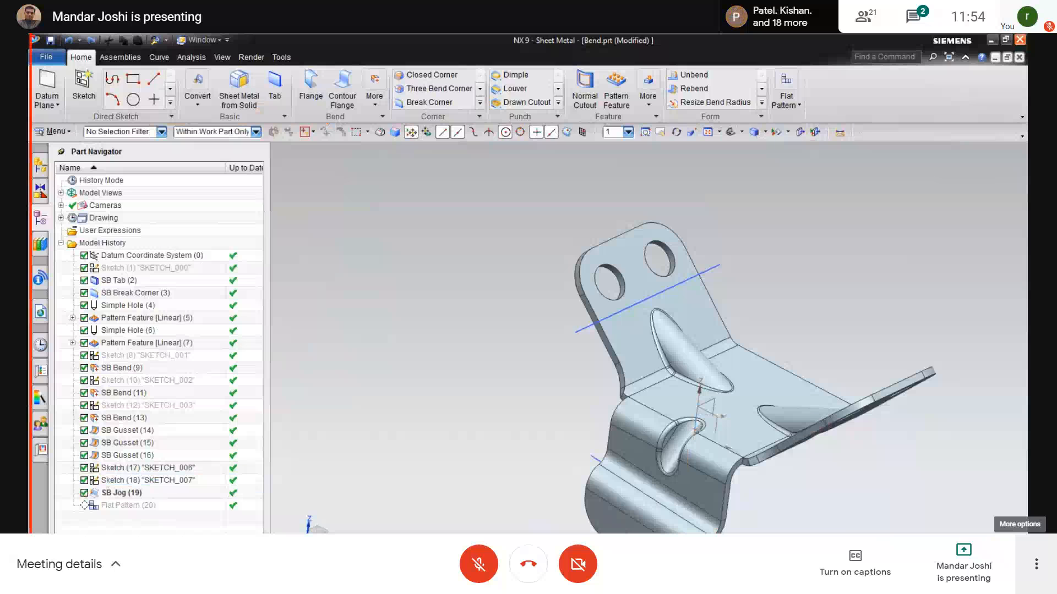
pyautogui.click(732, 534)
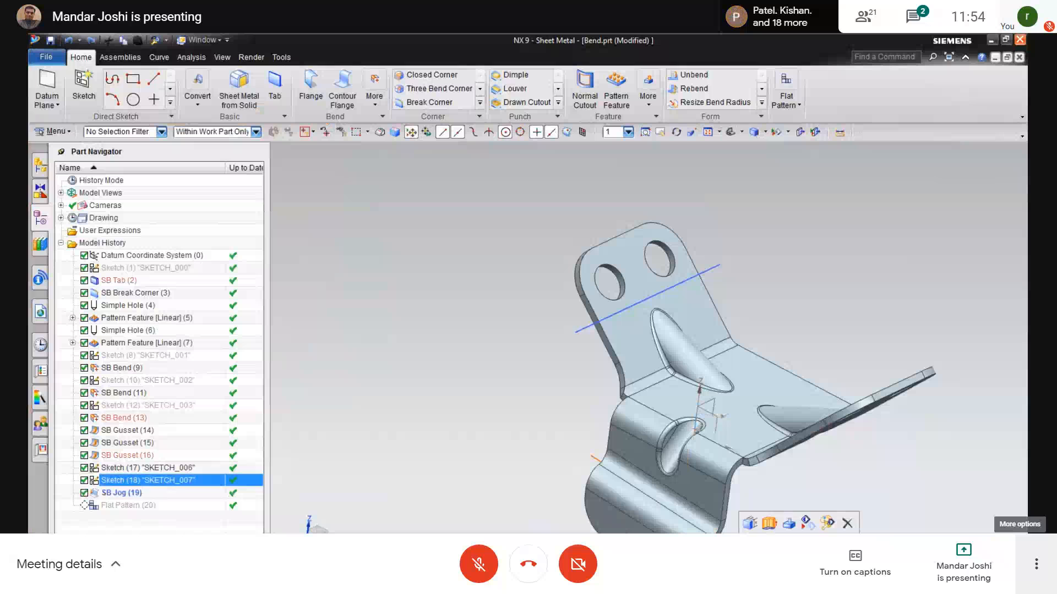
pyautogui.click(830, 521)
pyautogui.moveTo(839, 513); pyautogui.dragTo(818, 503, button='middle')
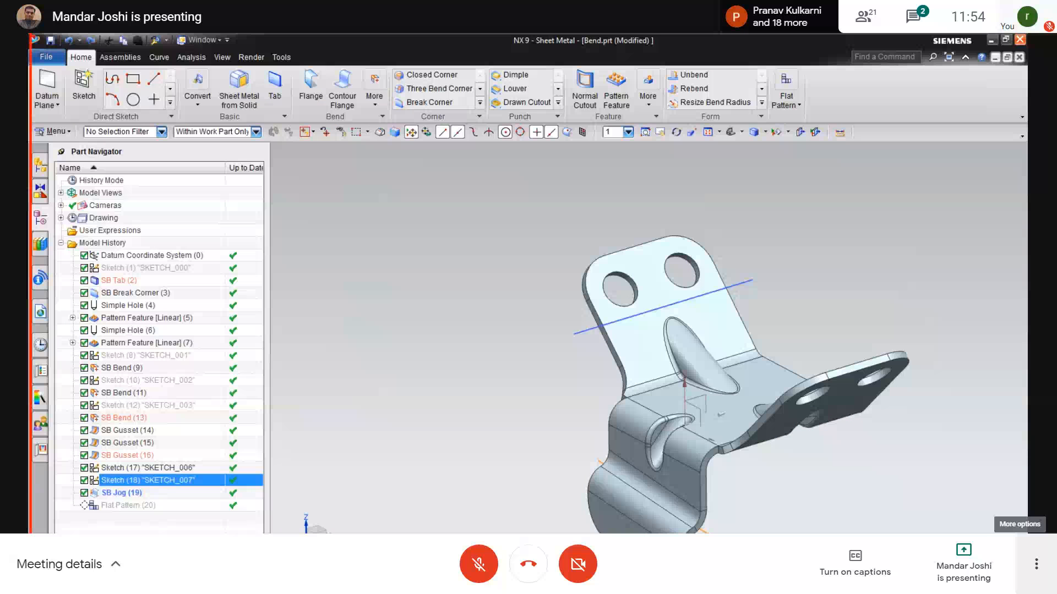
pyautogui.hotkey('alt', 'Tab')
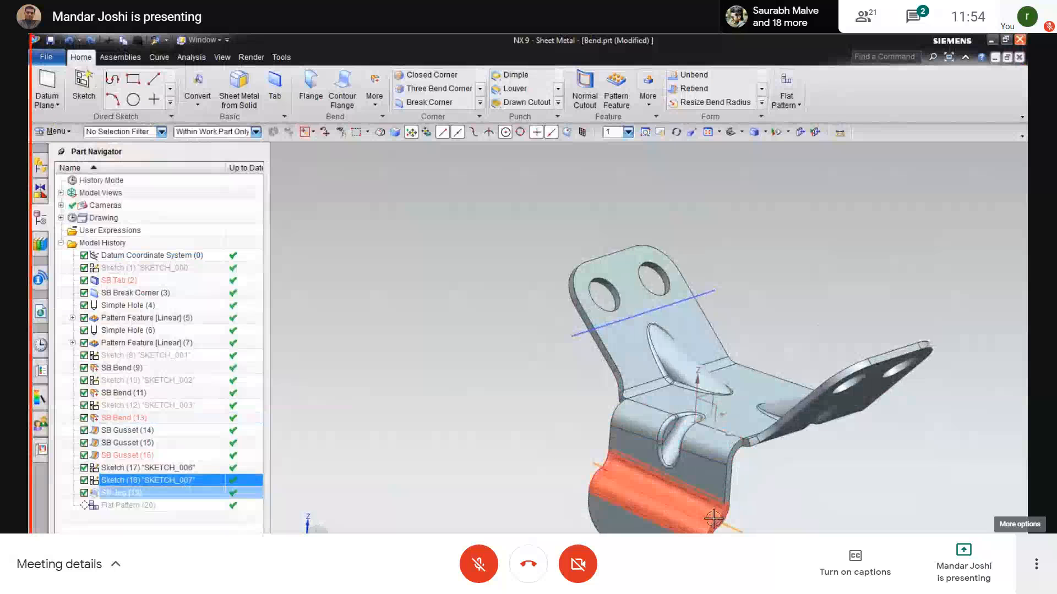
pyautogui.click(788, 104)
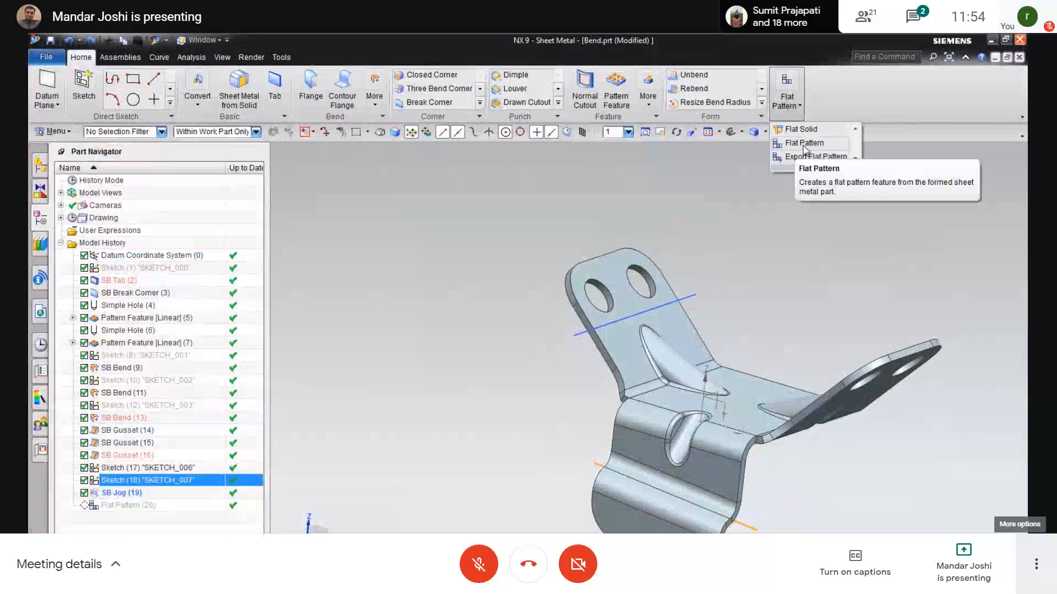
pyautogui.click(795, 264)
pyautogui.moveTo(570, 530); pyautogui.dragTo(554, 524, button='middle')
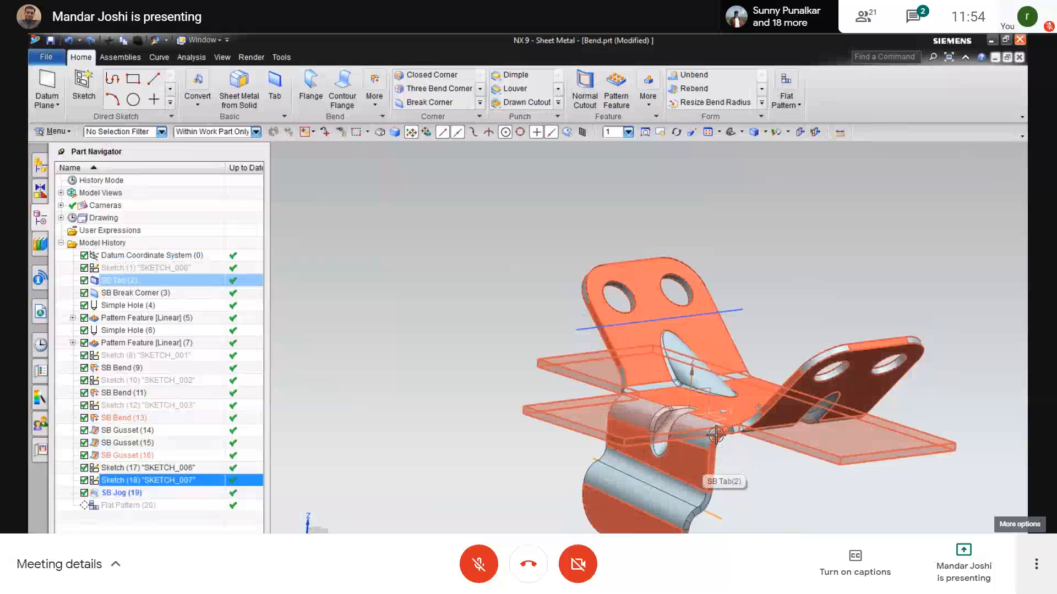
pyautogui.moveTo(799, 507); pyautogui.dragTo(806, 509, button='middle')
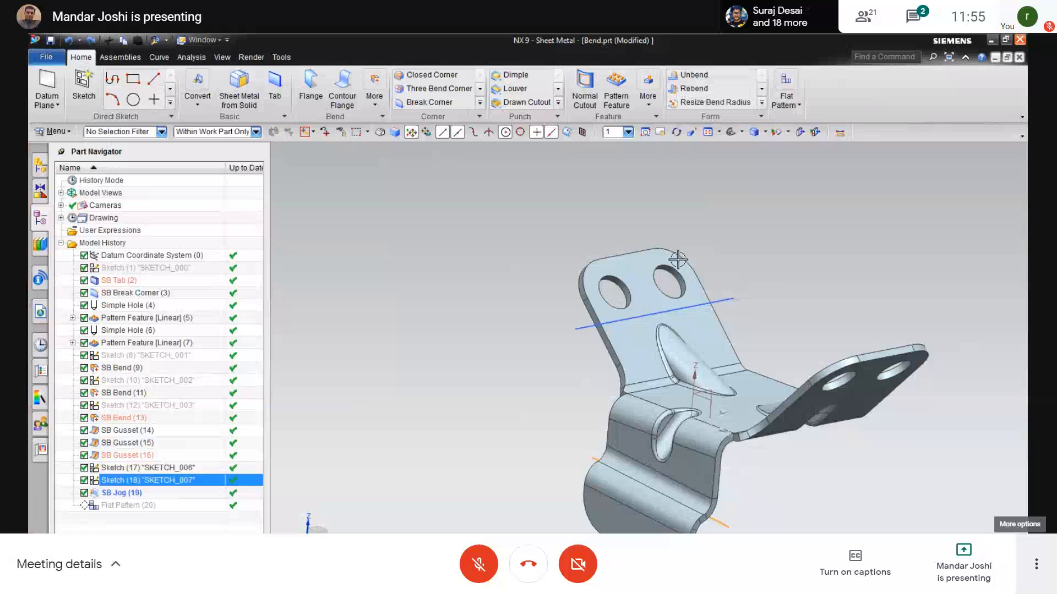
# Step: Unbend the front flange's main bend, keeping the clip's flat base face stationary
pyautogui.click(684, 81)
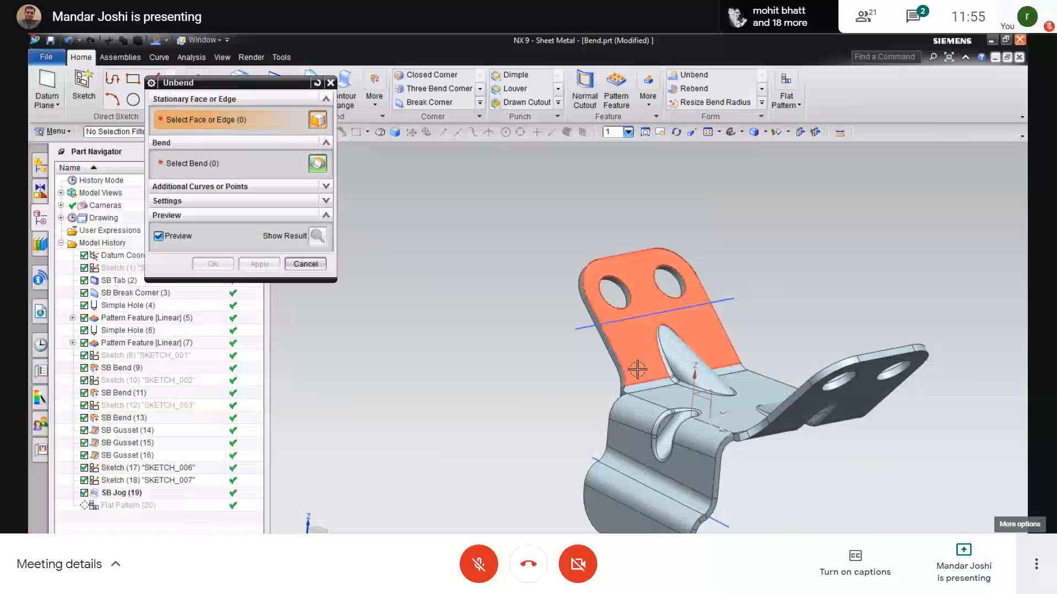
pyautogui.click(746, 399)
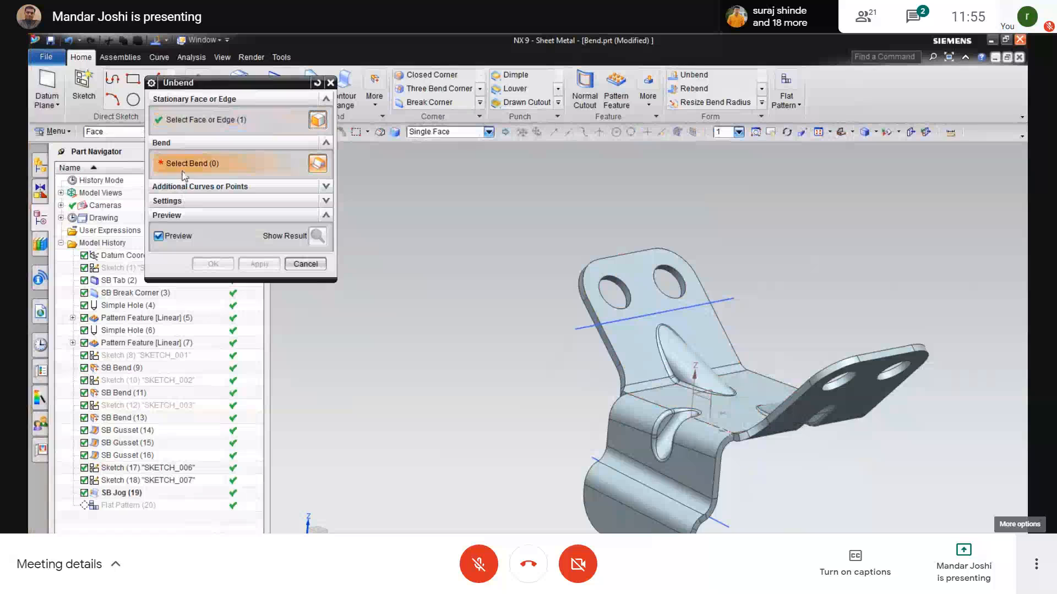
pyautogui.click(666, 444)
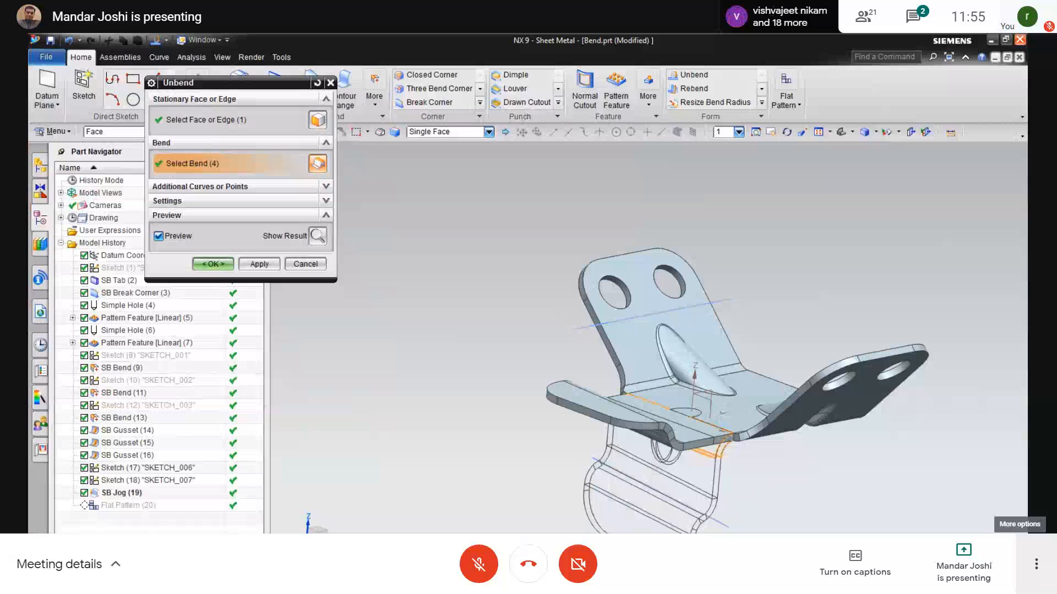
pyautogui.click(213, 264)
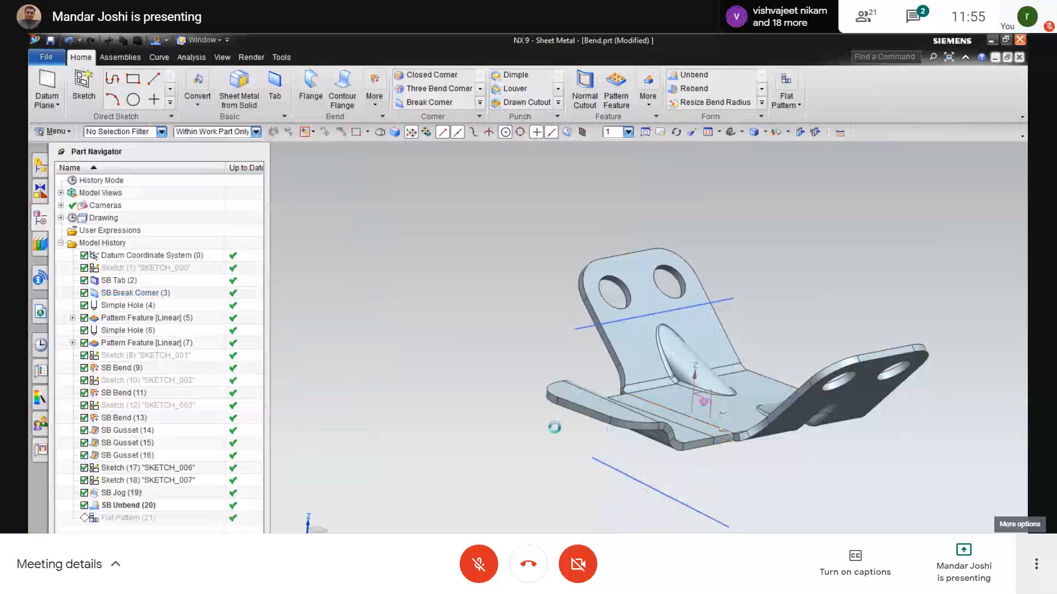
pyautogui.moveTo(555, 428); pyautogui.dragTo(540, 460, button='middle')
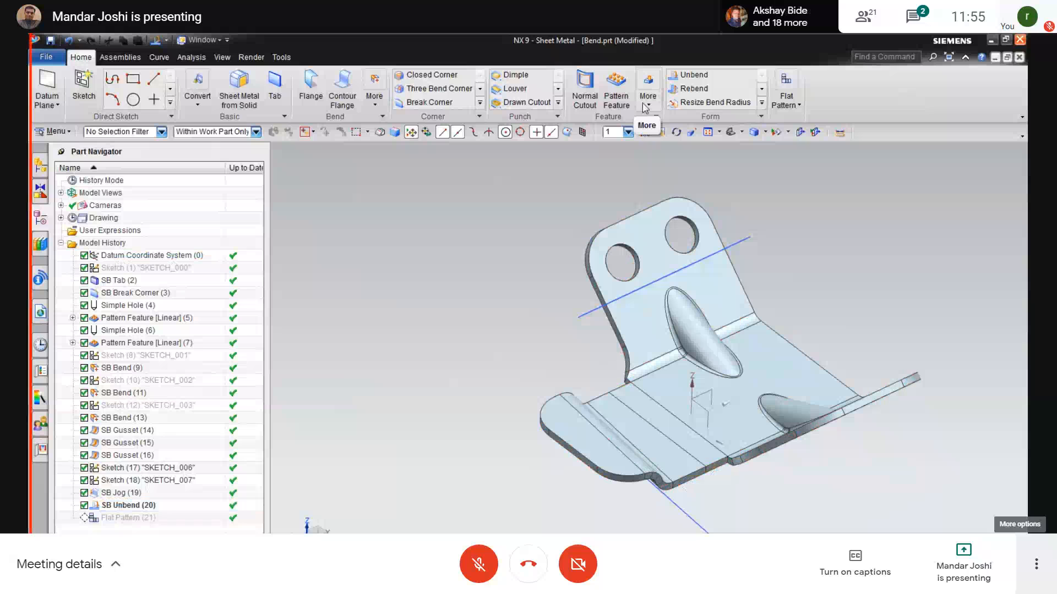
# Step: Unbend the jog bends on the front flange, keeping the flat strip between the base bend and the jog stationary
pyautogui.click(672, 78)
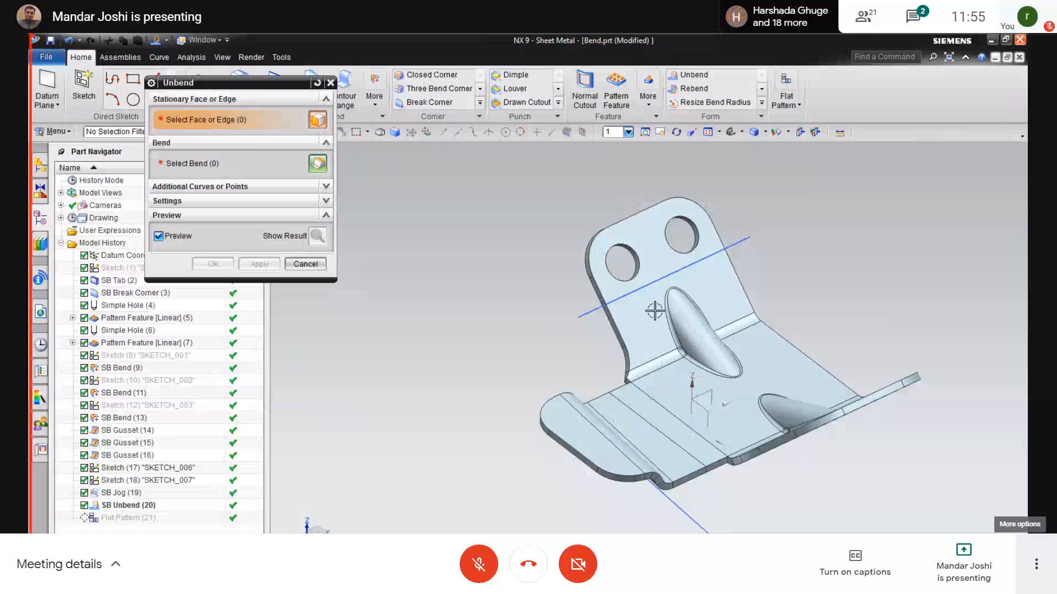
pyautogui.moveTo(684, 487); pyautogui.dragTo(649, 533, button='middle')
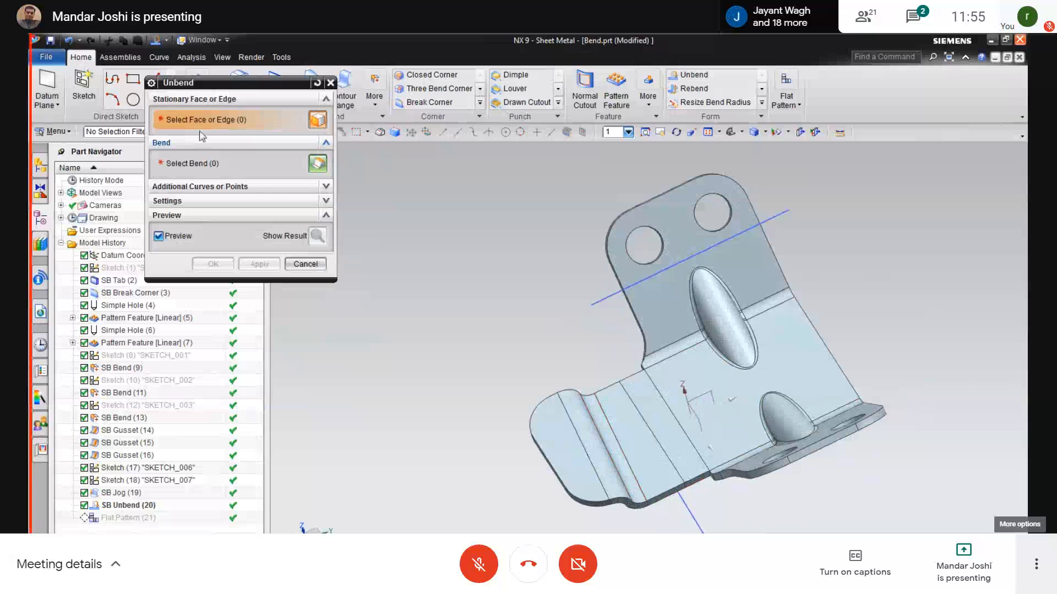
pyautogui.click(641, 445)
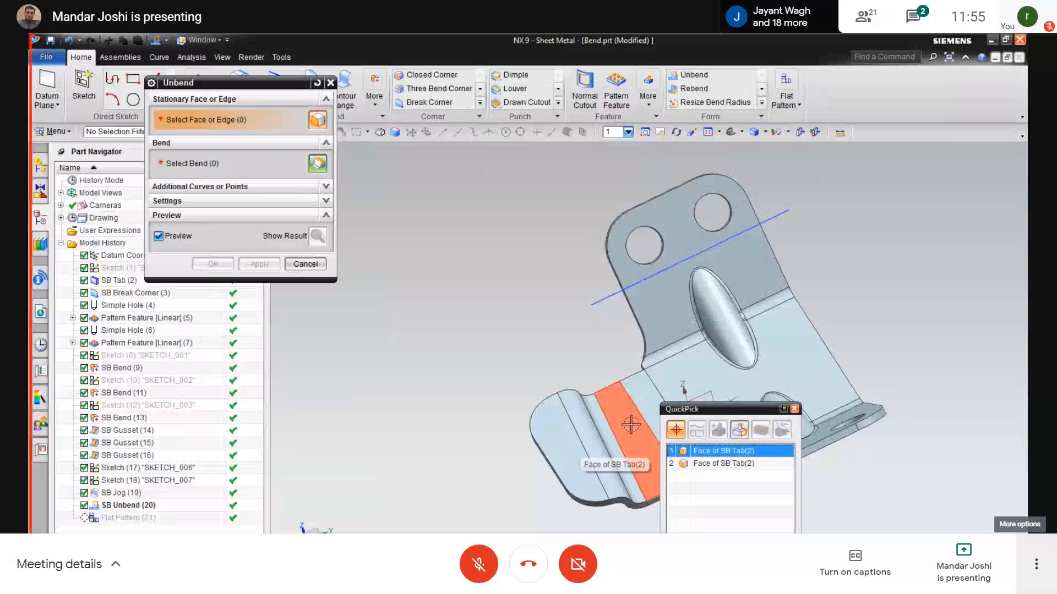
pyautogui.click(746, 450)
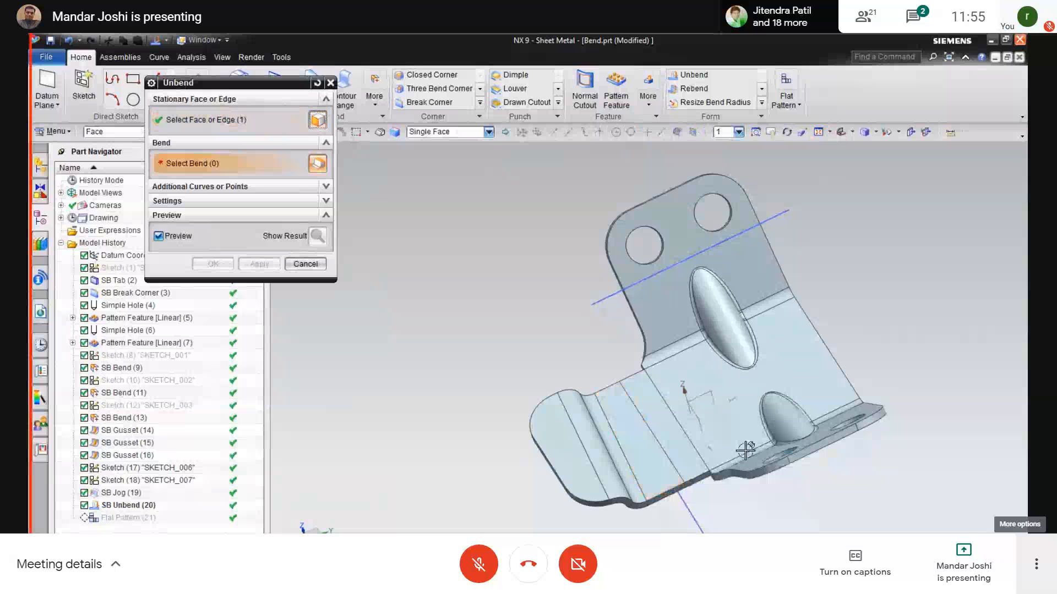
pyautogui.moveTo(585, 443)
pyautogui.mouseDown(button='middle')
pyautogui.moveTo(583, 461)
pyautogui.moveTo(590, 455)
pyautogui.mouseUp(button='middle')
pyautogui.click(590, 456)
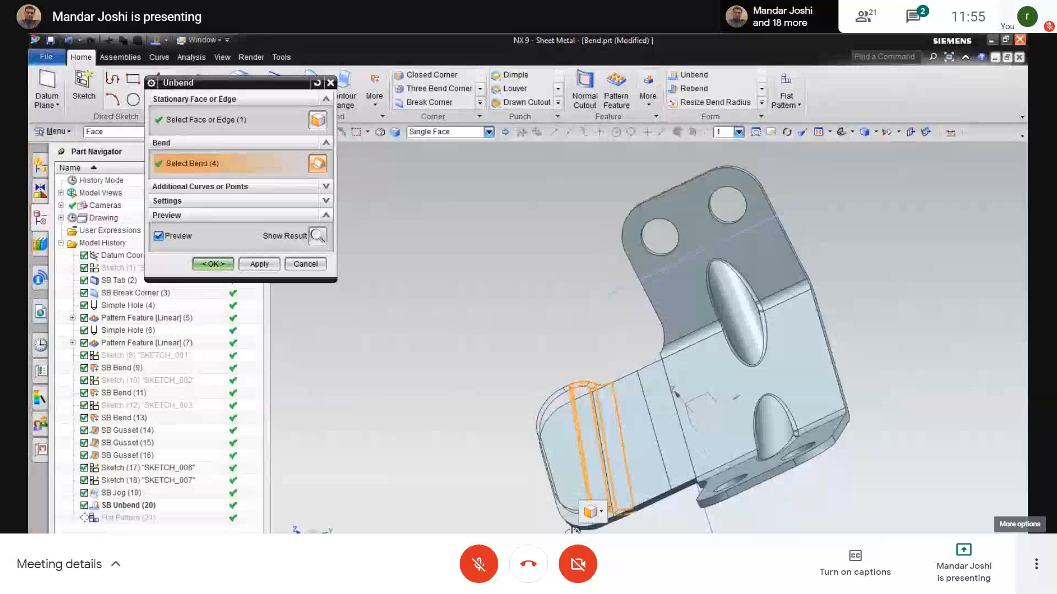
pyautogui.click(214, 265)
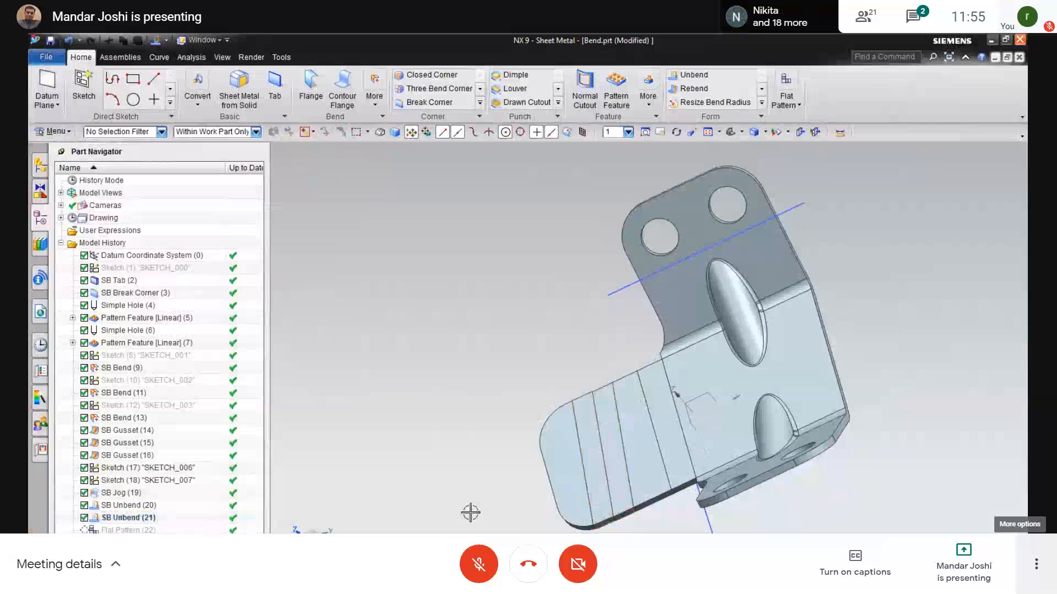
pyautogui.moveTo(469, 509)
pyautogui.mouseDown(button='middle')
pyautogui.moveTo(527, 528)
pyautogui.moveTo(566, 462)
pyautogui.moveTo(898, 512)
pyautogui.moveTo(916, 491)
pyautogui.moveTo(620, 408)
pyautogui.mouseUp(button='middle')
pyautogui.moveTo(408, 459); pyautogui.dragTo(486, 427, button='middle')
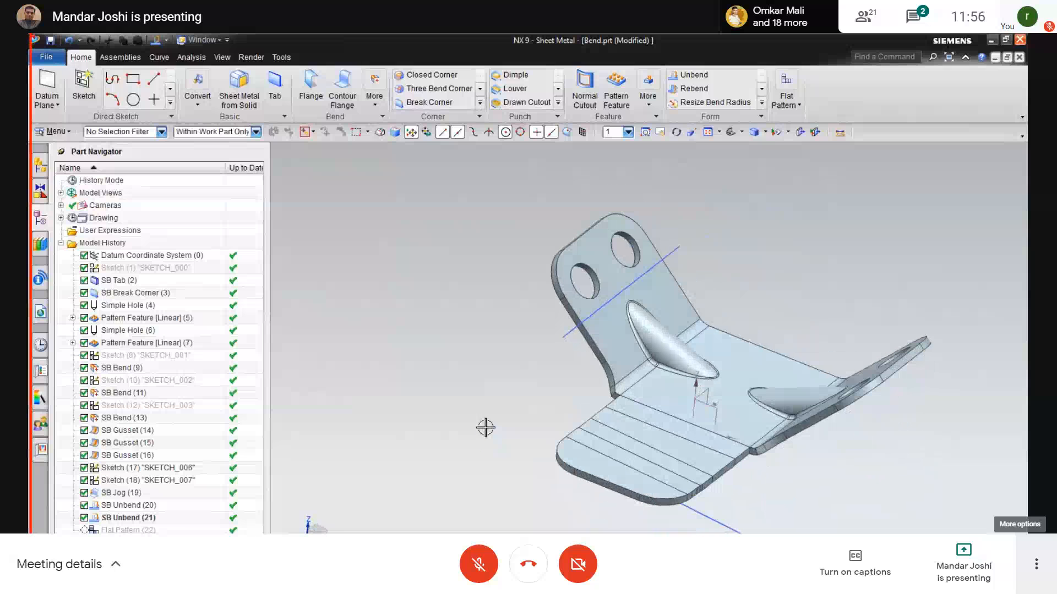
# Step: Rebend the flattened jog bend beside the front flange's flat strip, keeping the clip's flat base face stationary
pyautogui.click(693, 90)
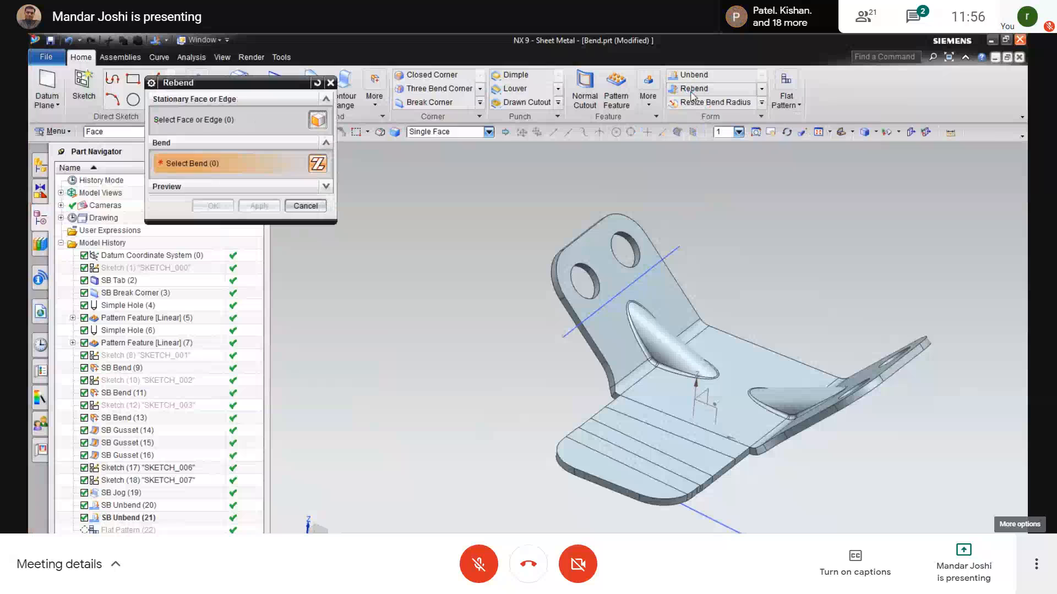
pyautogui.click(735, 411)
pyautogui.click(649, 434)
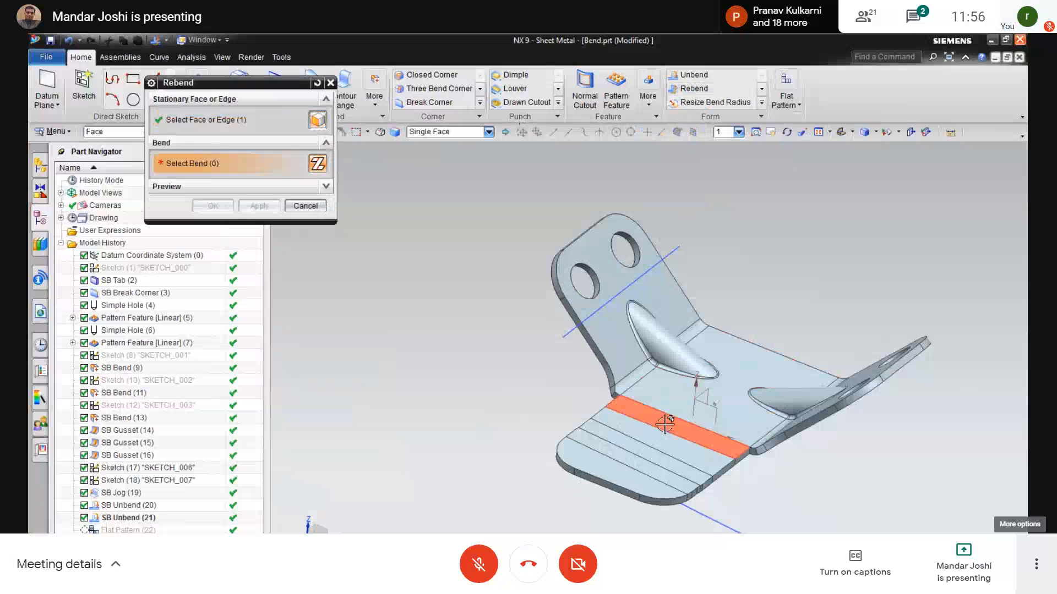
pyautogui.click(642, 449)
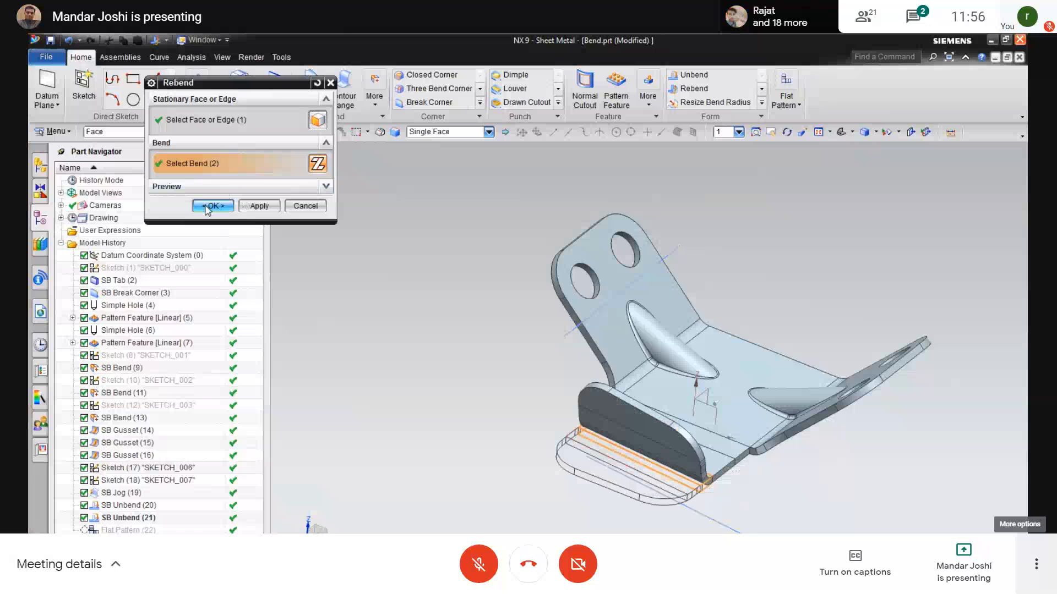
pyautogui.click(212, 205)
pyautogui.moveTo(515, 500); pyautogui.dragTo(567, 471, button='middle')
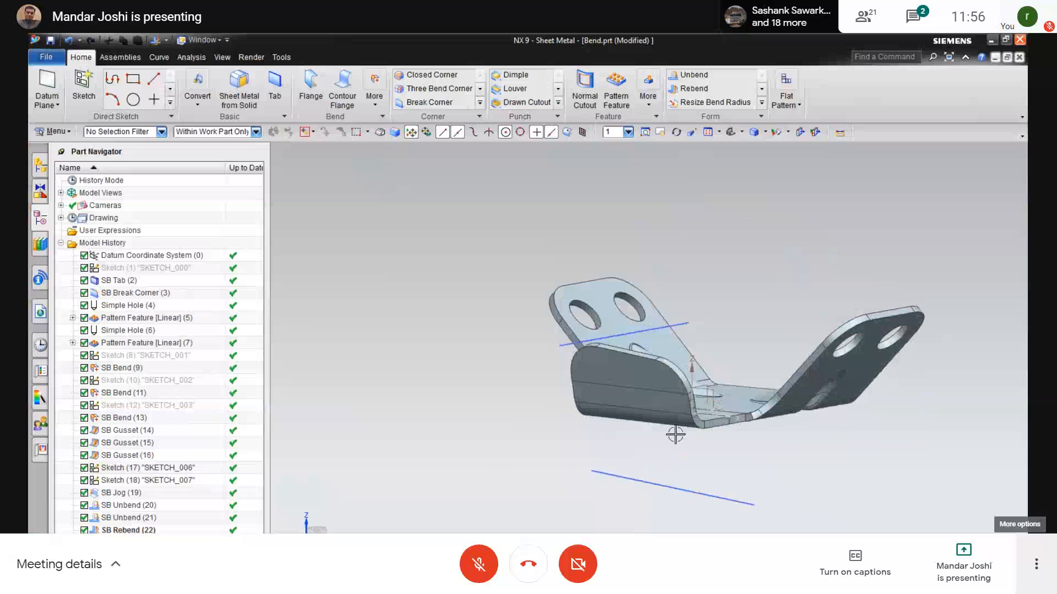
pyautogui.click(696, 420)
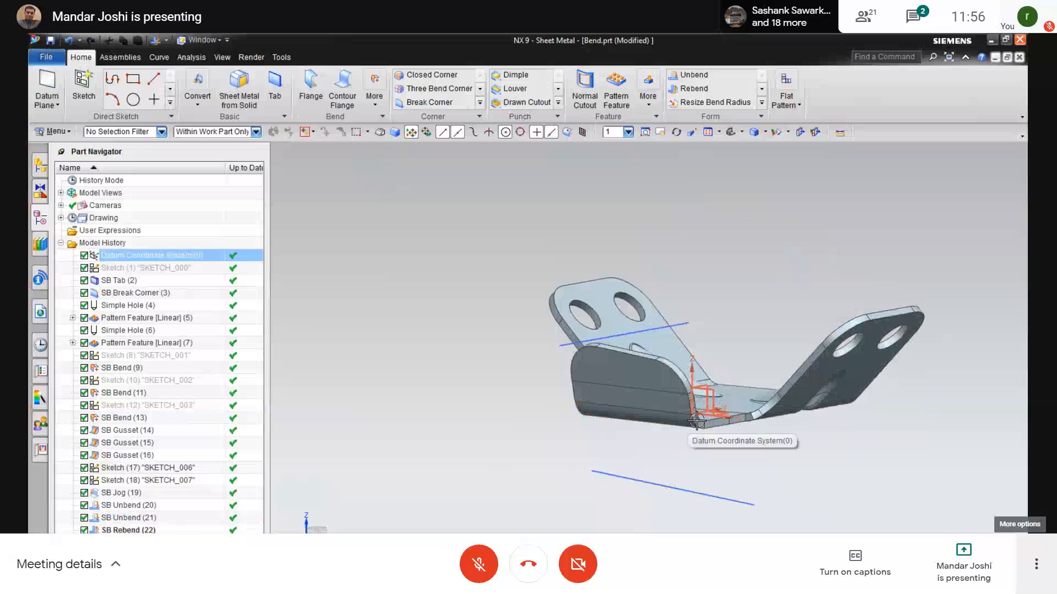
pyautogui.press('Escape')
pyautogui.moveTo(670, 486); pyautogui.dragTo(632, 507, button='middle')
pyautogui.moveTo(504, 524); pyautogui.dragTo(507, 526, button='middle')
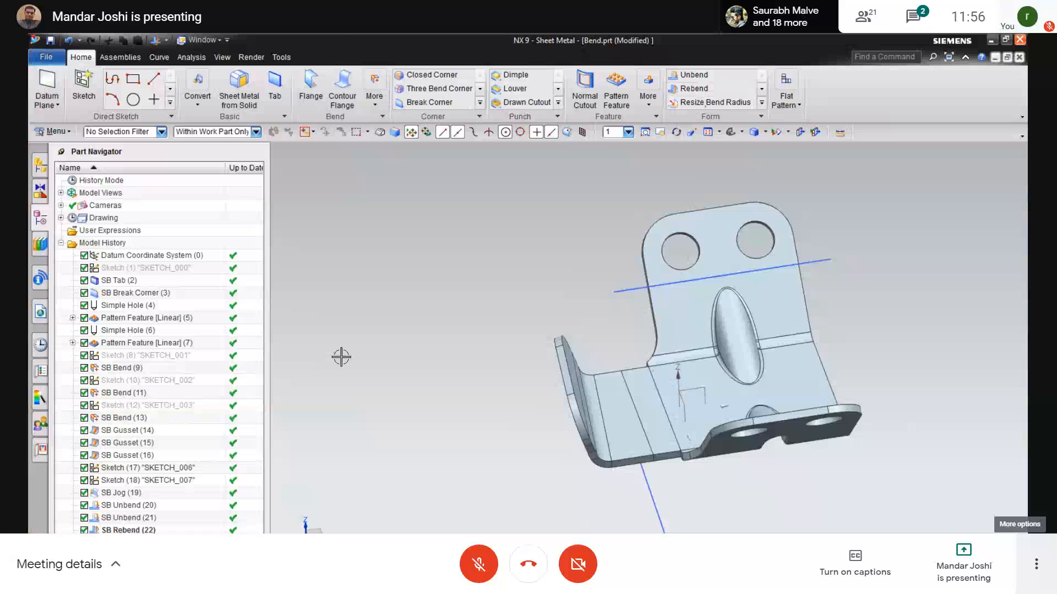
# Step: Delete the two Unbend features and the Rebend feature from the model history
pyautogui.click(127, 528)
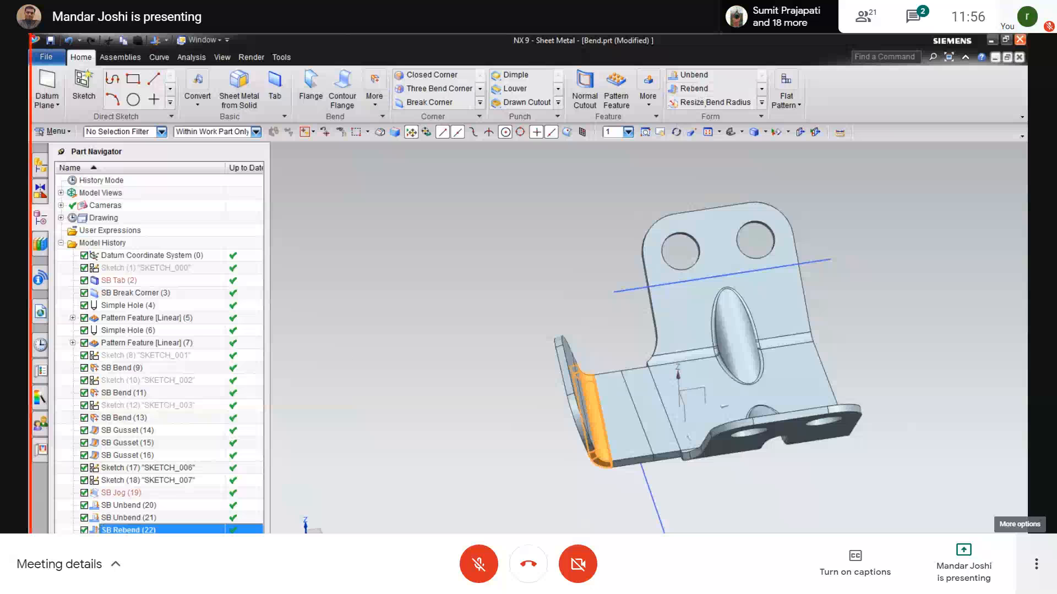
pyautogui.keyDown('ctrl'); pyautogui.click(125, 518); pyautogui.keyUp('ctrl')
pyautogui.keyDown('ctrl'); pyautogui.click(123, 506); pyautogui.keyUp('ctrl')
pyautogui.rightClick(125, 506)
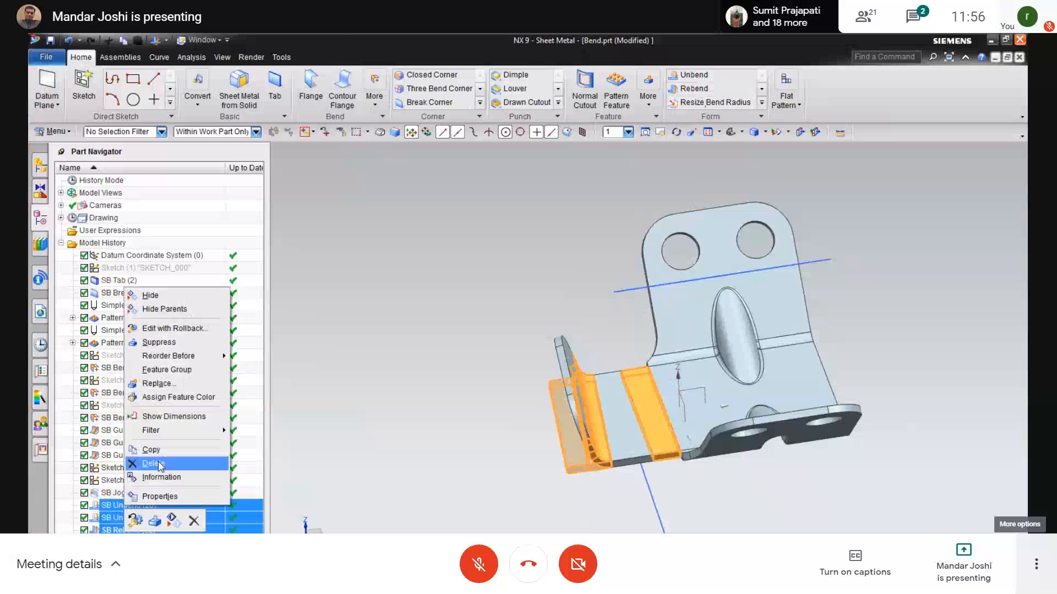
pyautogui.click(158, 465)
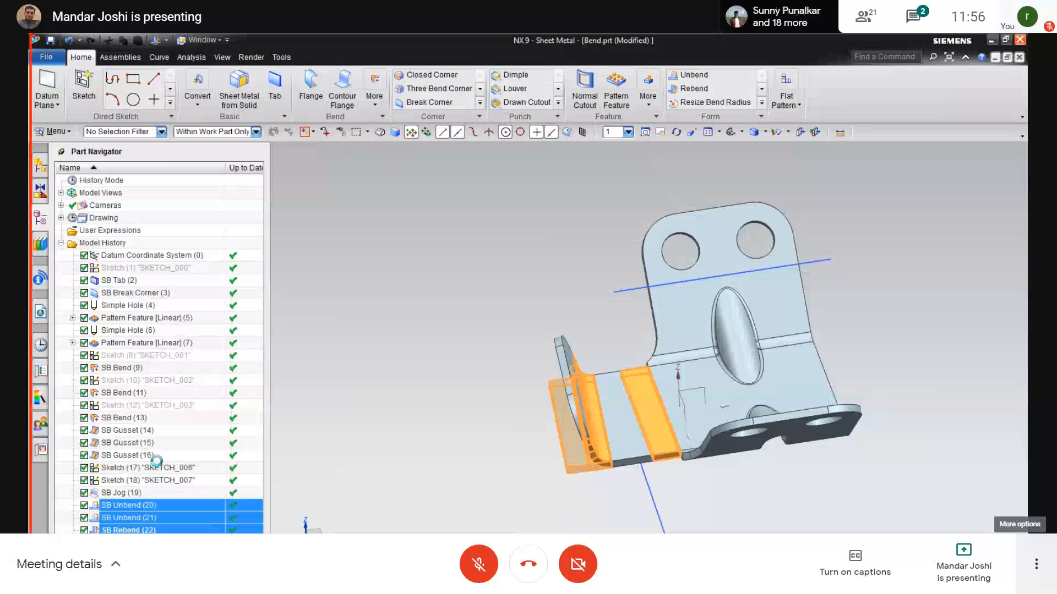
# Step: Make the Flat Pattern at the end of the model history the current feature
pyautogui.moveTo(373, 397); pyautogui.dragTo(392, 409, button='middle')
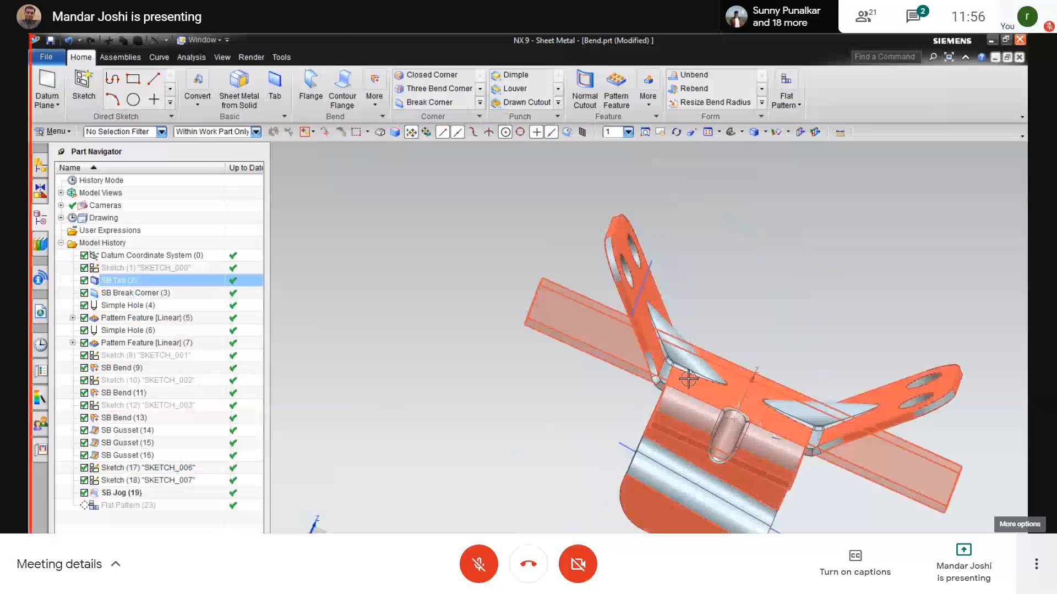
pyautogui.moveTo(686, 378); pyautogui.dragTo(368, 398, button='middle')
pyautogui.click(82, 518)
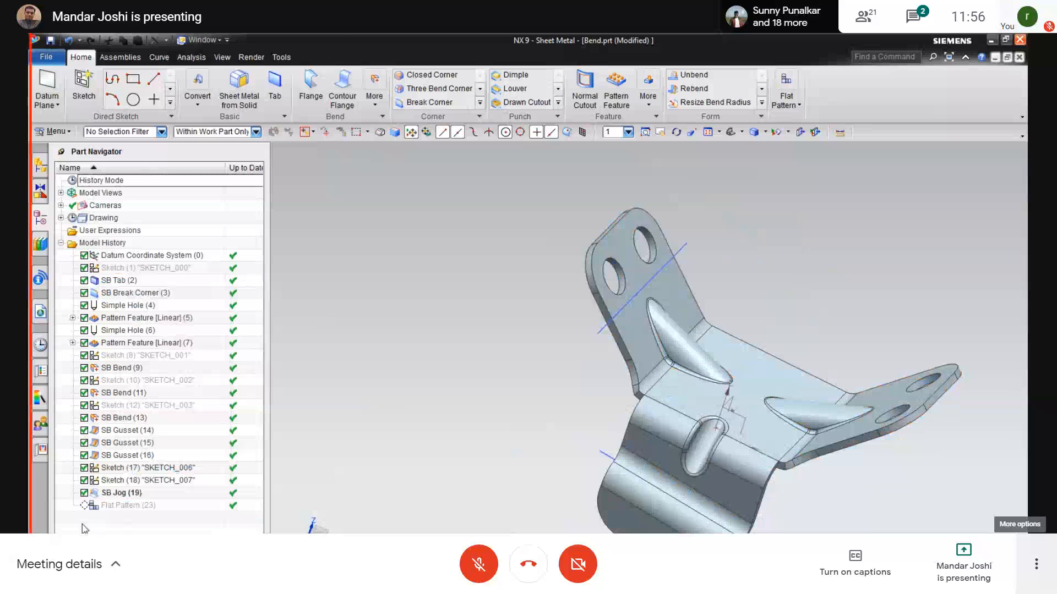
pyautogui.rightClick(112, 506)
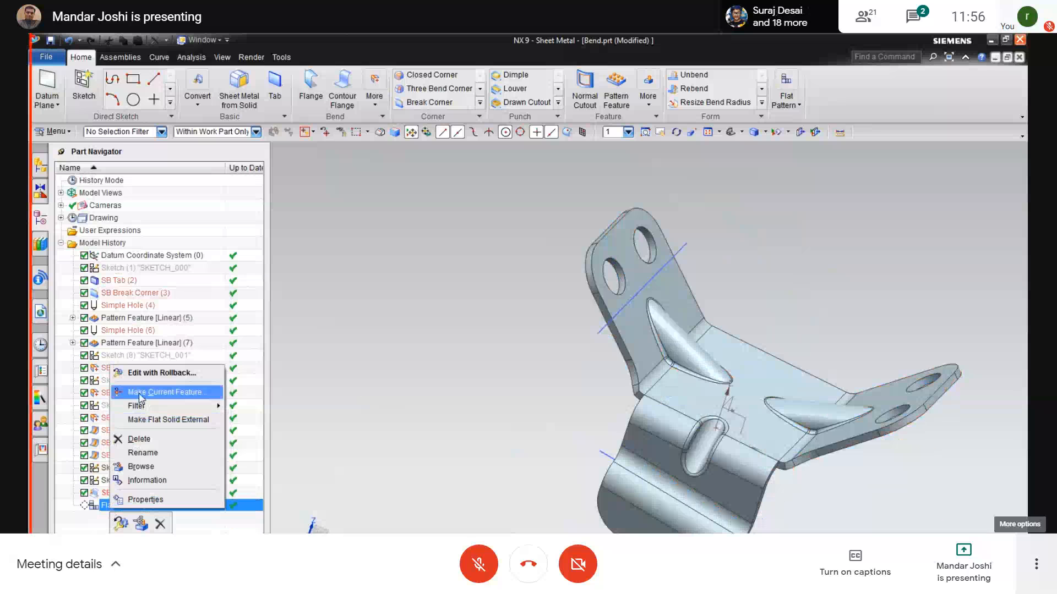
pyautogui.click(137, 393)
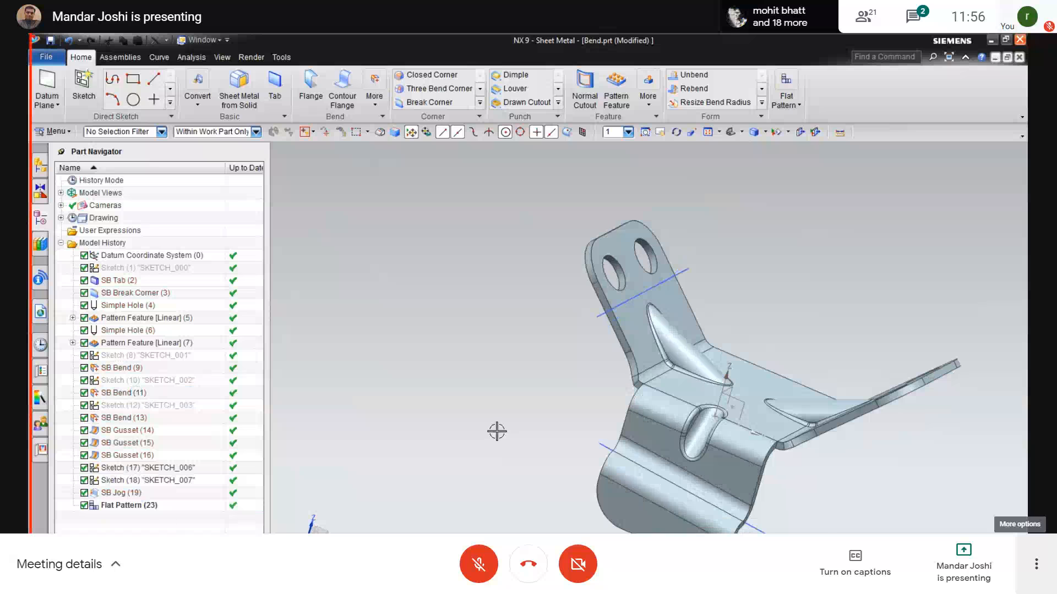
pyautogui.moveTo(496, 432); pyautogui.dragTo(488, 439, button='middle')
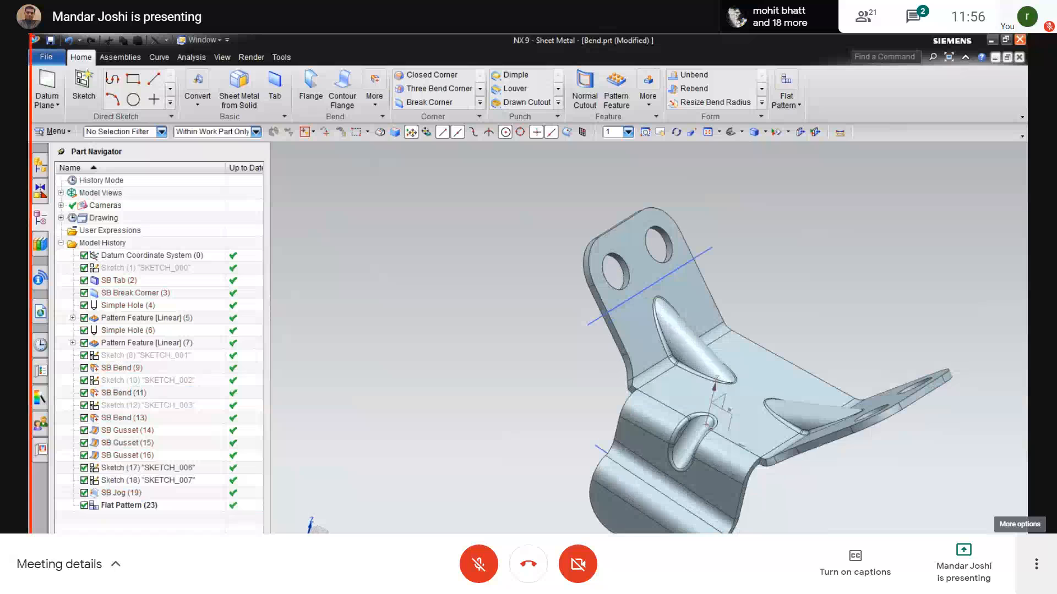
# Step: Switch to the Google Slides presentation and review the Flat Solid, Chamfer and Bend Tapper topics on the Challenges Ahead slide
pyautogui.hotkey('alt', 'Tab')
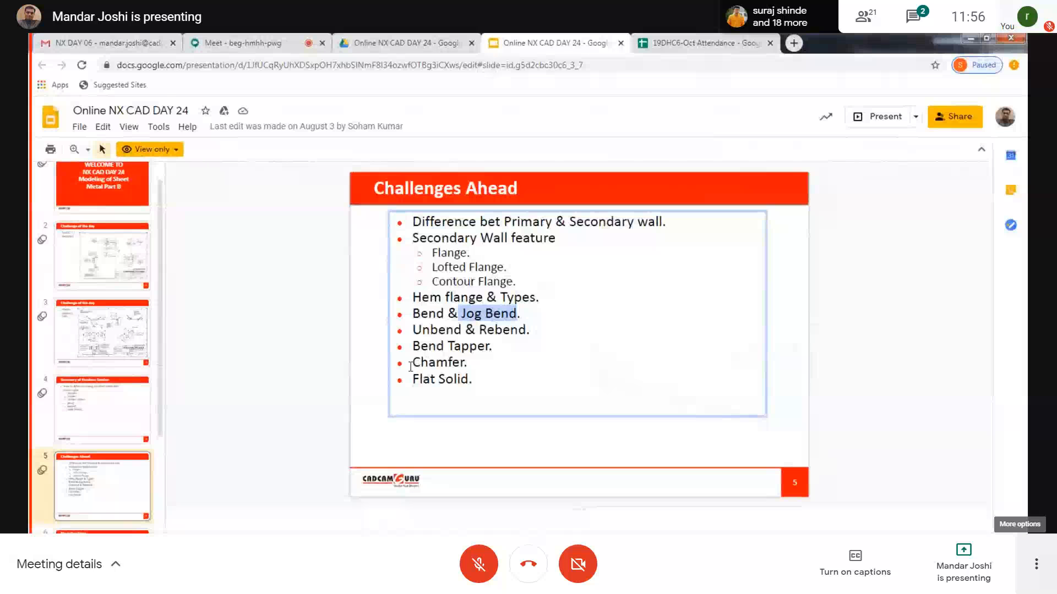
pyautogui.moveTo(416, 380); pyautogui.dragTo(479, 378)
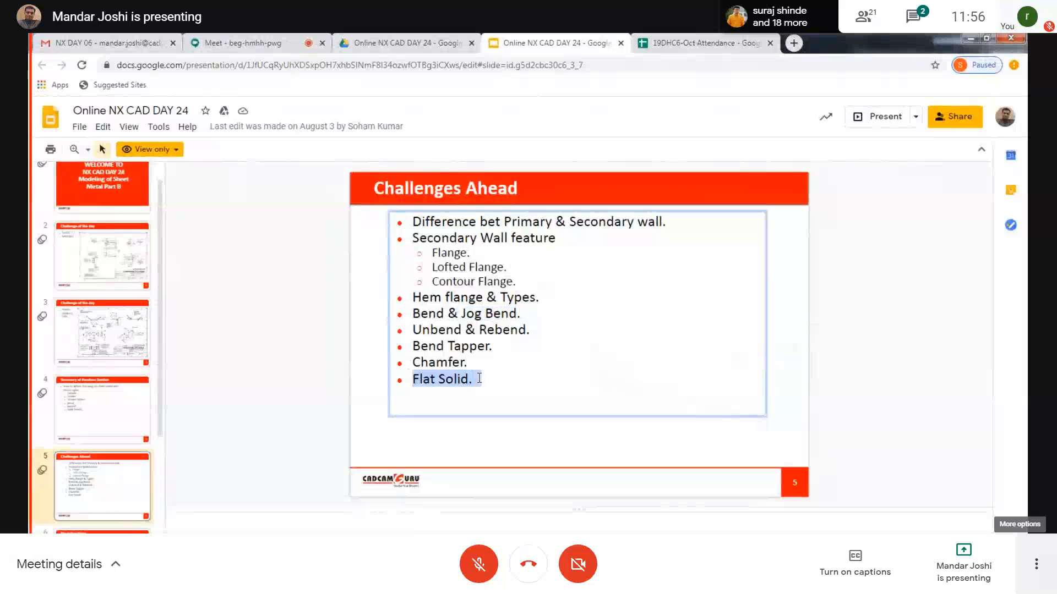
pyautogui.click(492, 379)
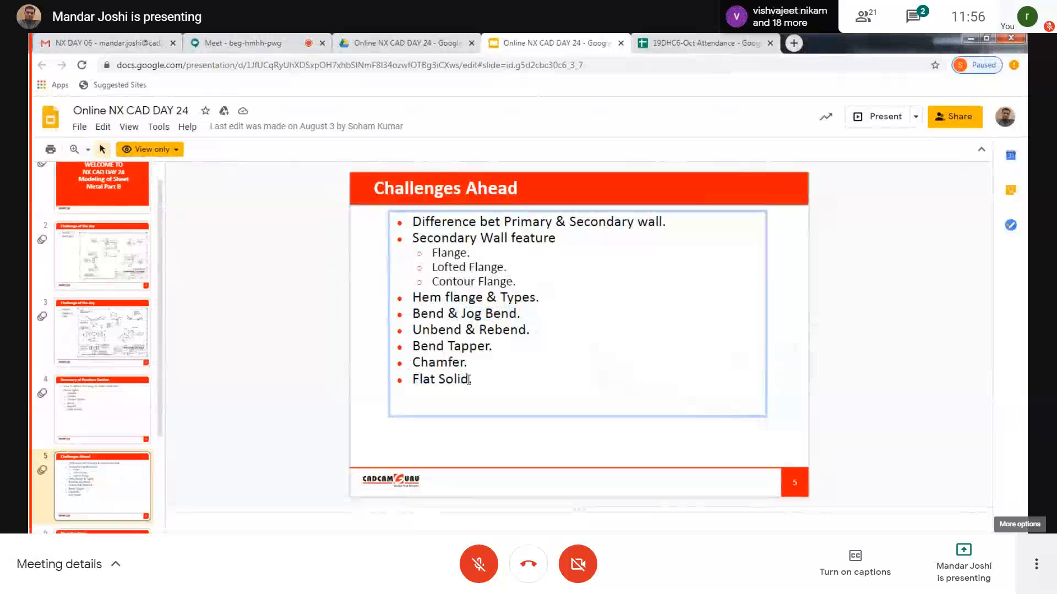
pyautogui.moveTo(411, 363); pyautogui.dragTo(495, 355)
pyautogui.click(487, 376)
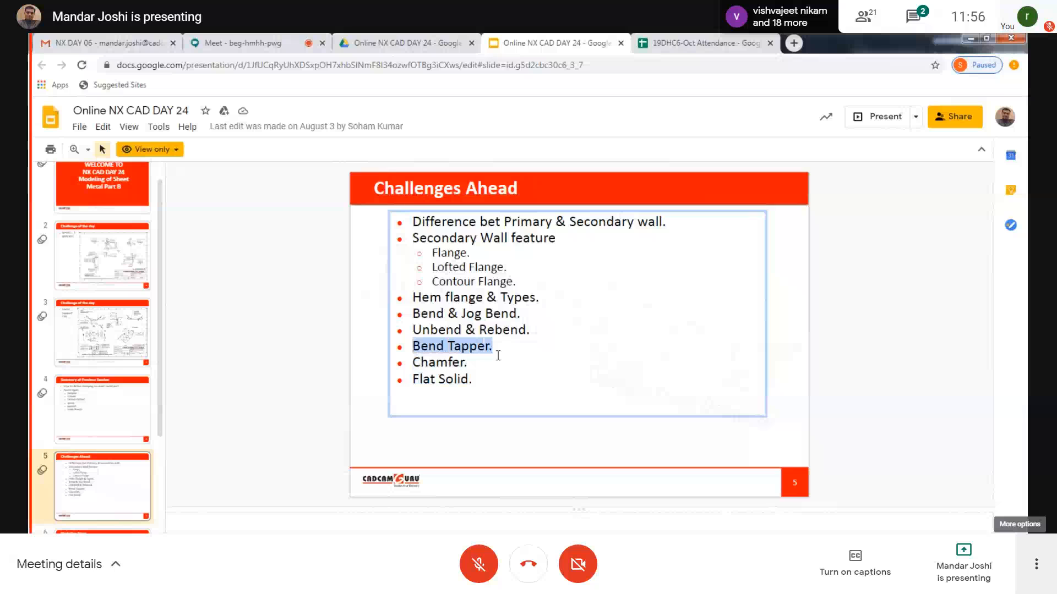
pyautogui.click(478, 359)
pyautogui.moveTo(414, 346); pyautogui.dragTo(490, 345)
pyautogui.click(504, 350)
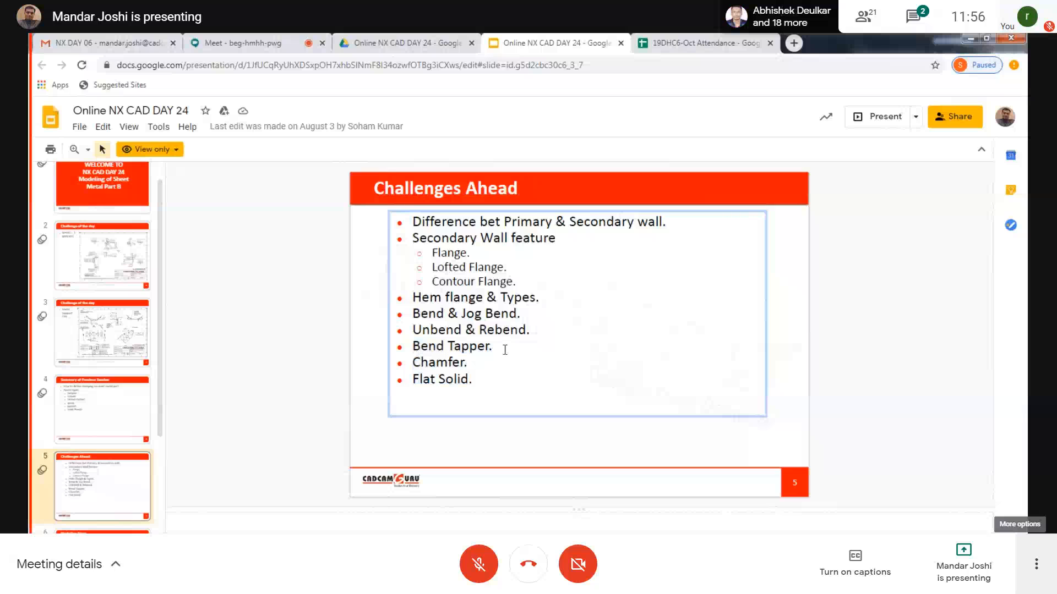